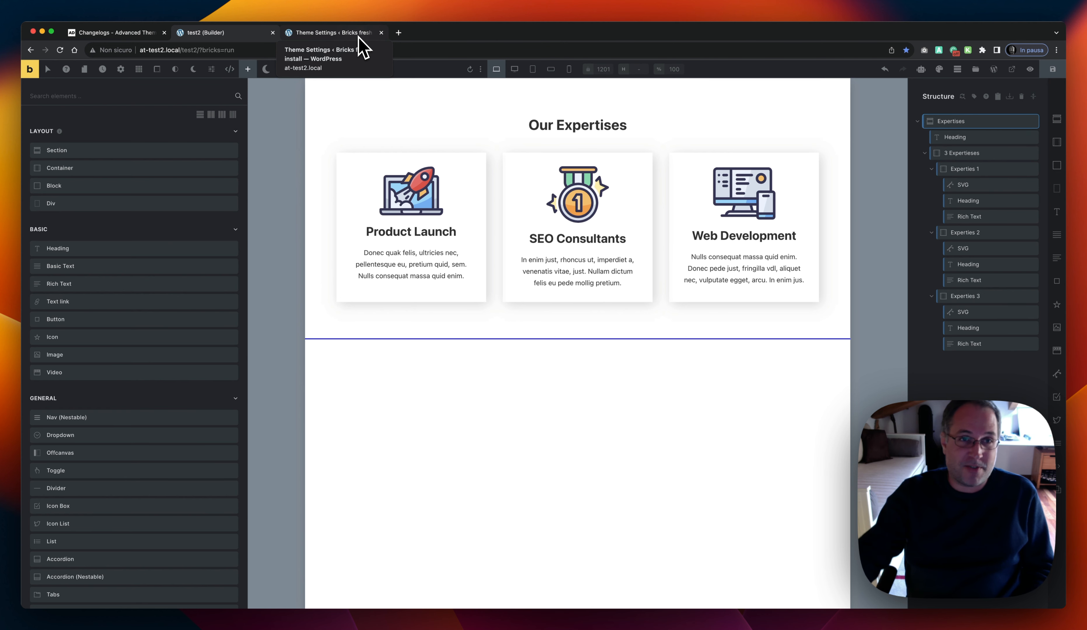
In the Advanced Themer theme settings, enable the Variable Manager among the Topbar builder tweaks and save the settings
left_click(342, 34)
left_click(369, 171)
left_click(128, 228)
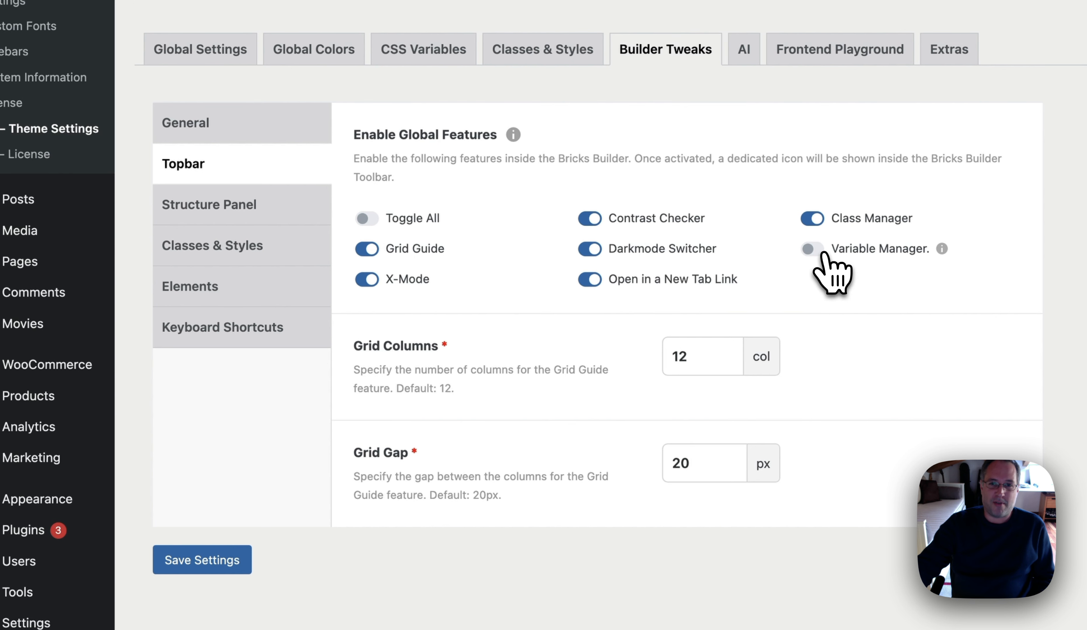
left_click(820, 252)
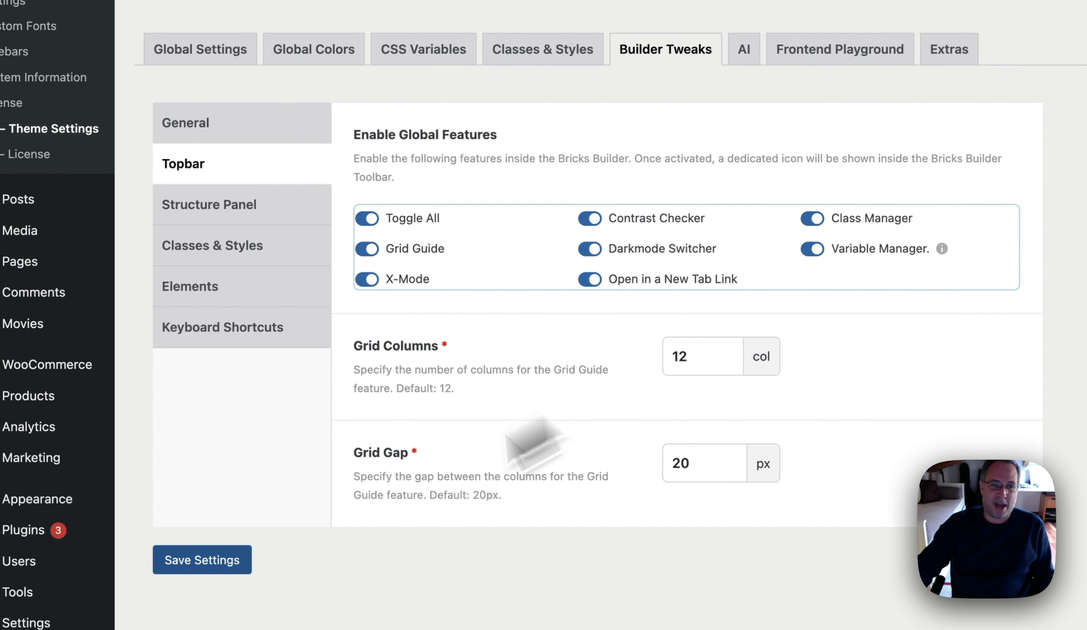
left_click(208, 570)
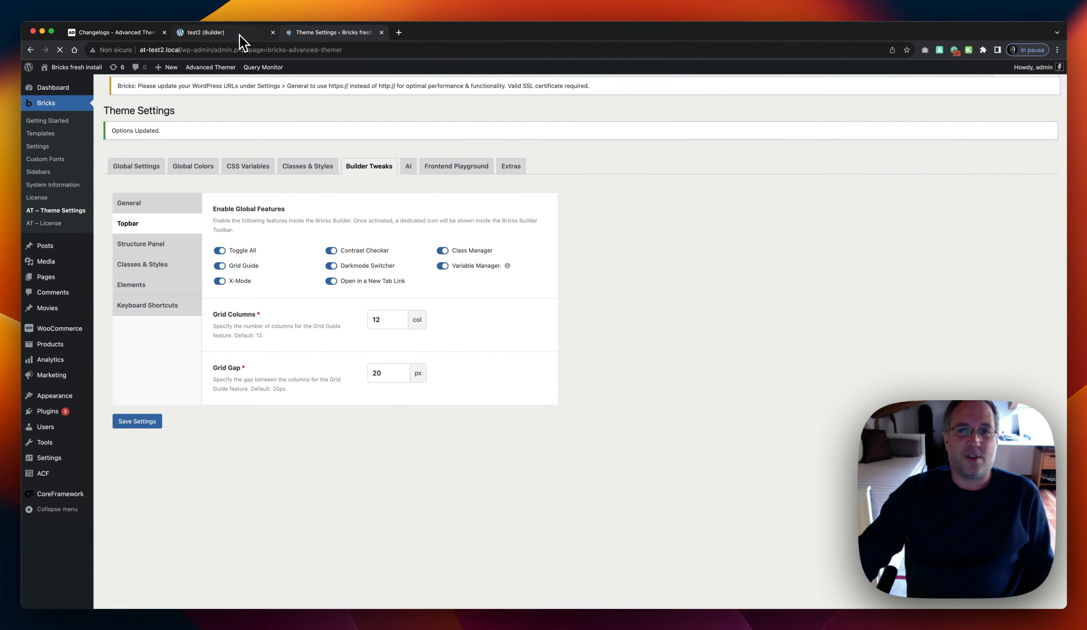
Switch to the builder, open the CSS Variable Manager and look through its list of variable categories
left_click(239, 31)
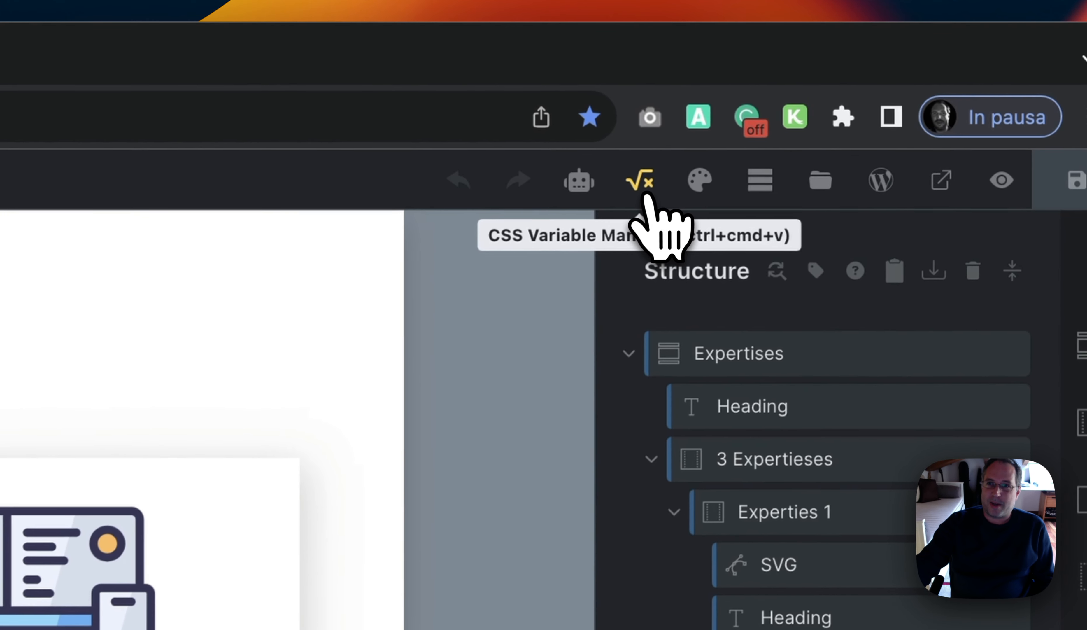
left_click(632, 193)
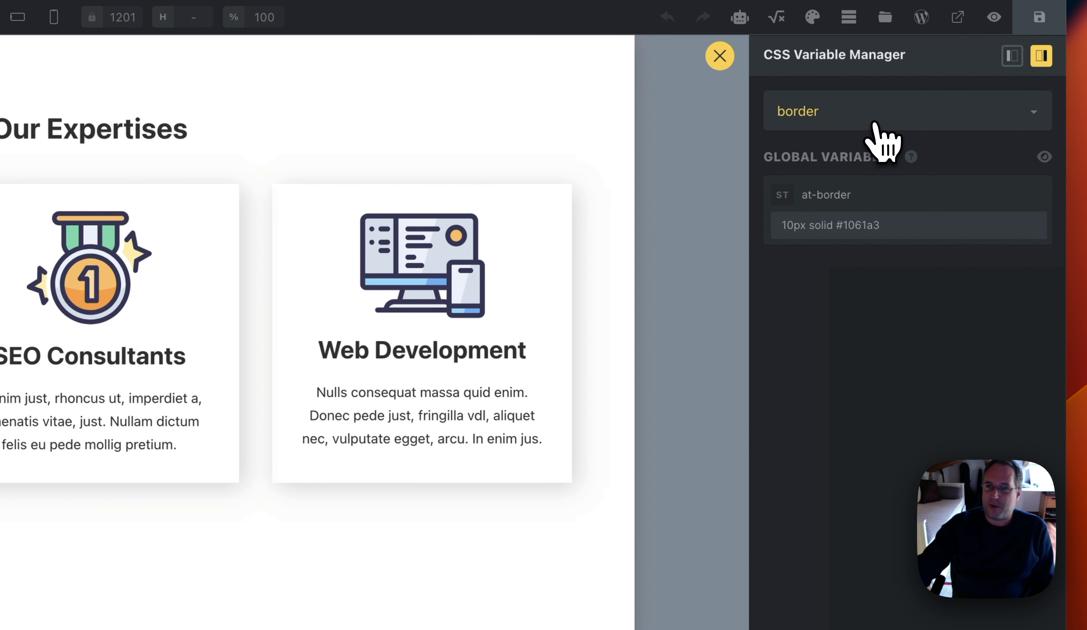
left_click(844, 116)
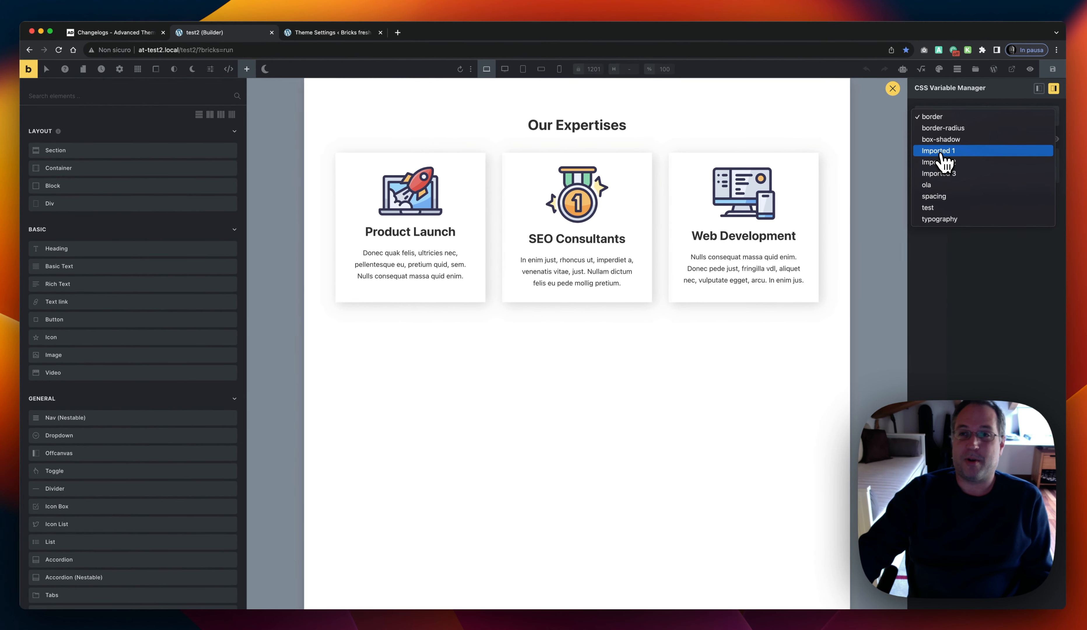
left_click(346, 37)
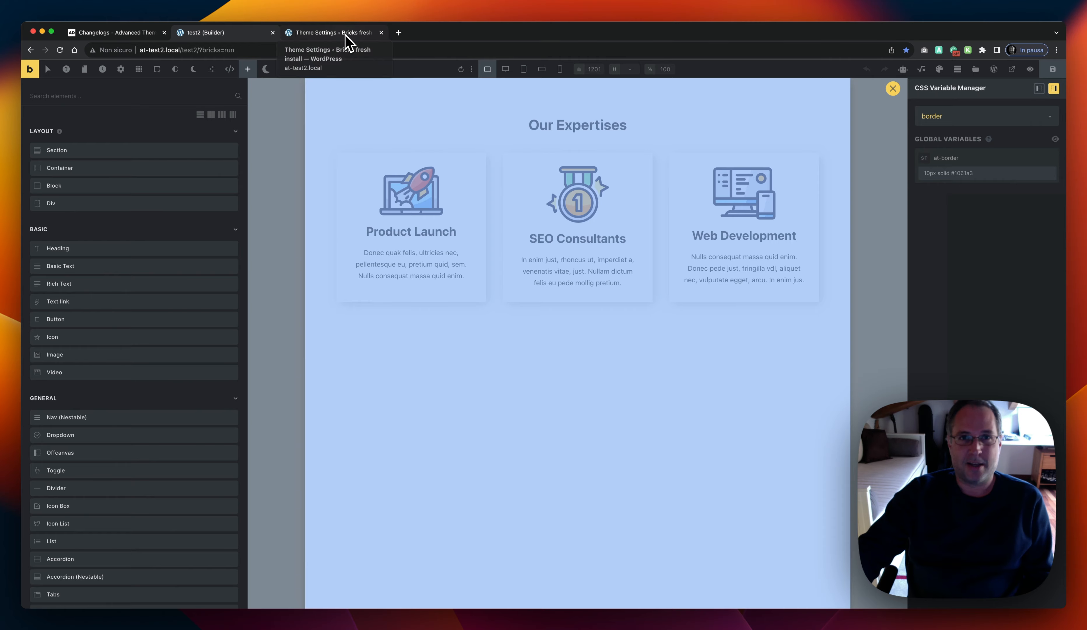
In the theme settings' general CSS Variables options, turn off the Typography and Spacing features
left_click(345, 36)
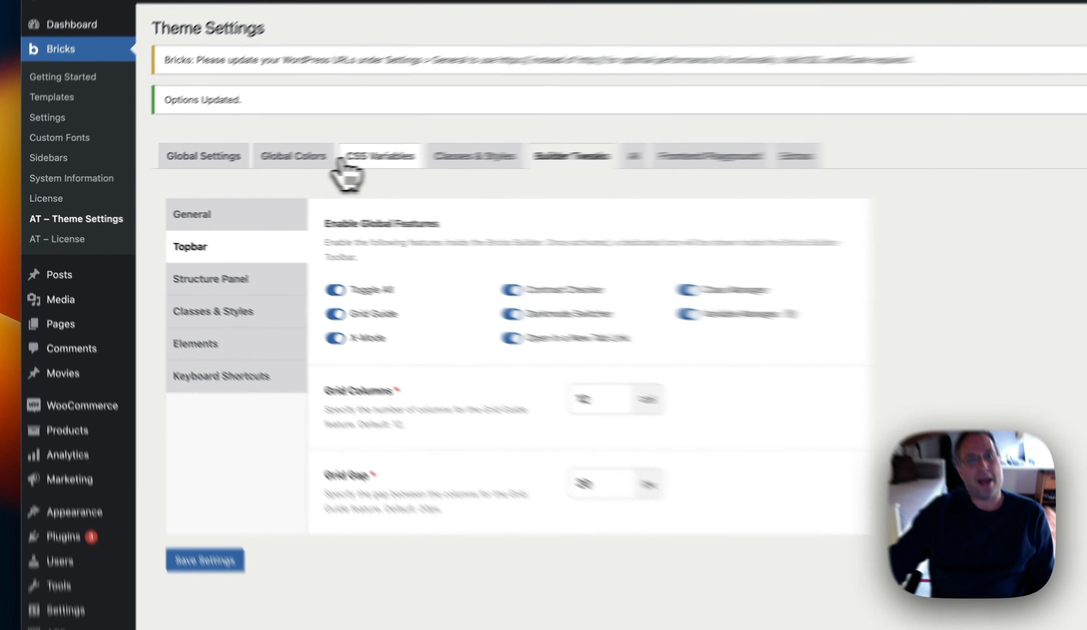
left_click(240, 171)
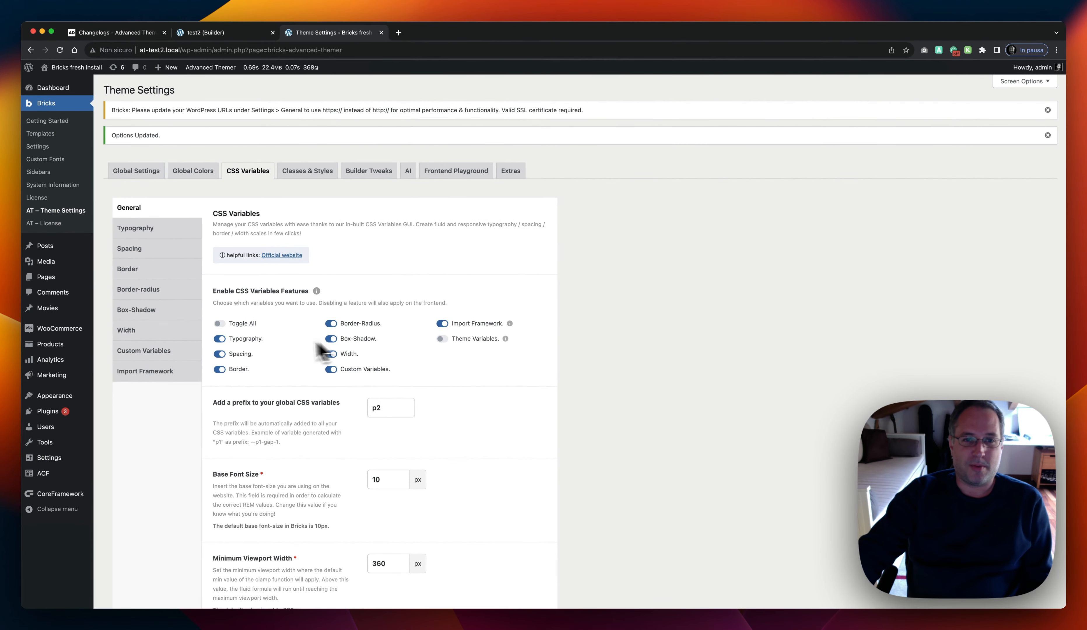
left_click(255, 341)
left_click(249, 358)
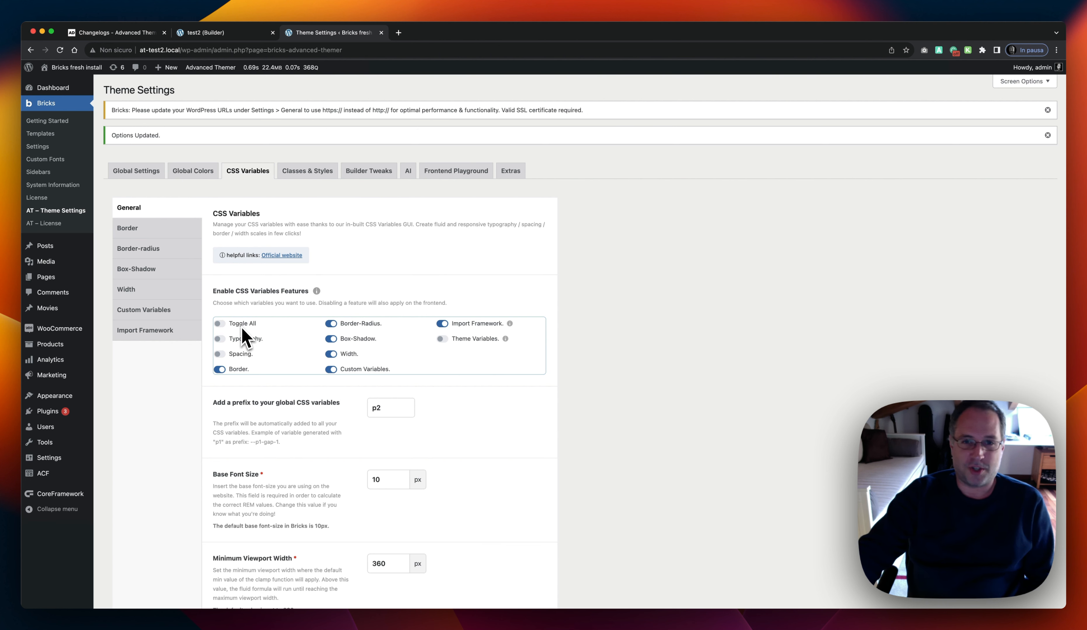
Back in the builder, view the box-shadow and typography categories in the CSS Variable Manager
left_click(241, 34)
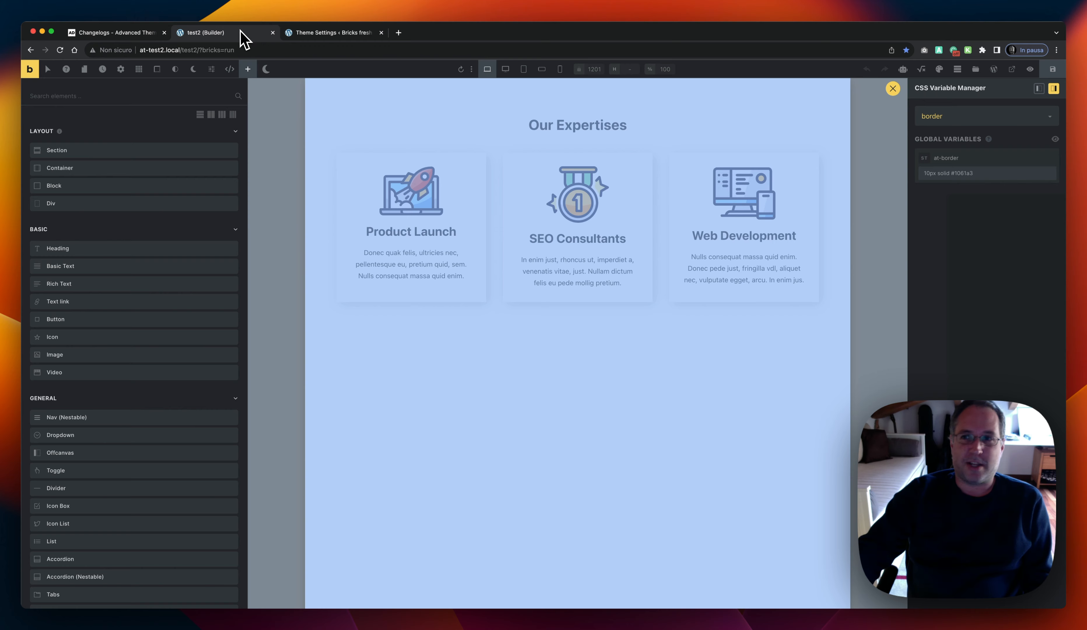
left_click(994, 118)
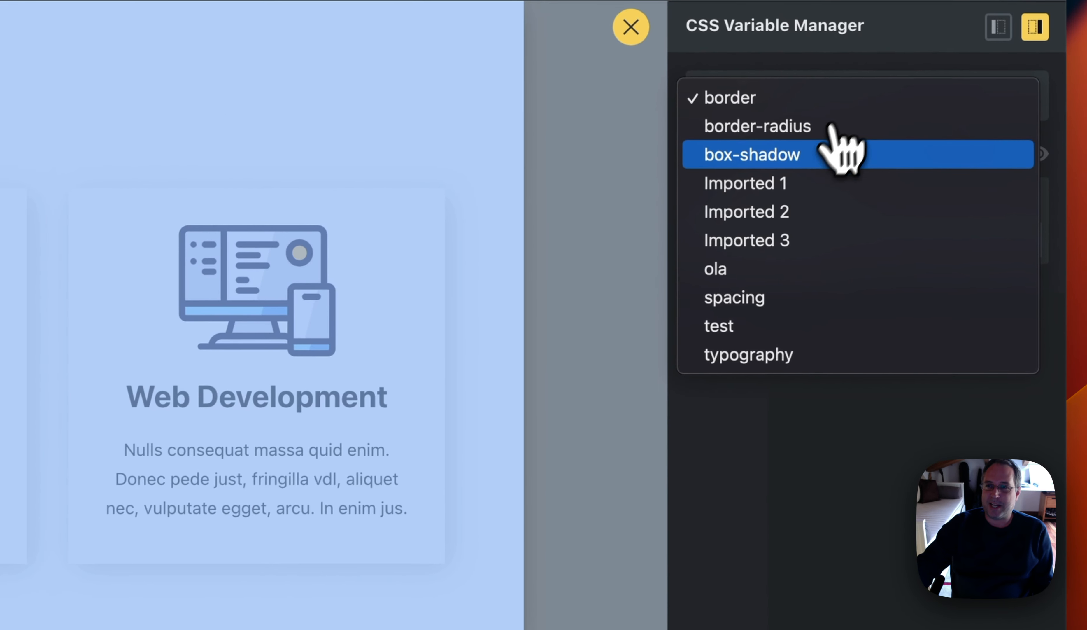
left_click(812, 156)
left_click(796, 108)
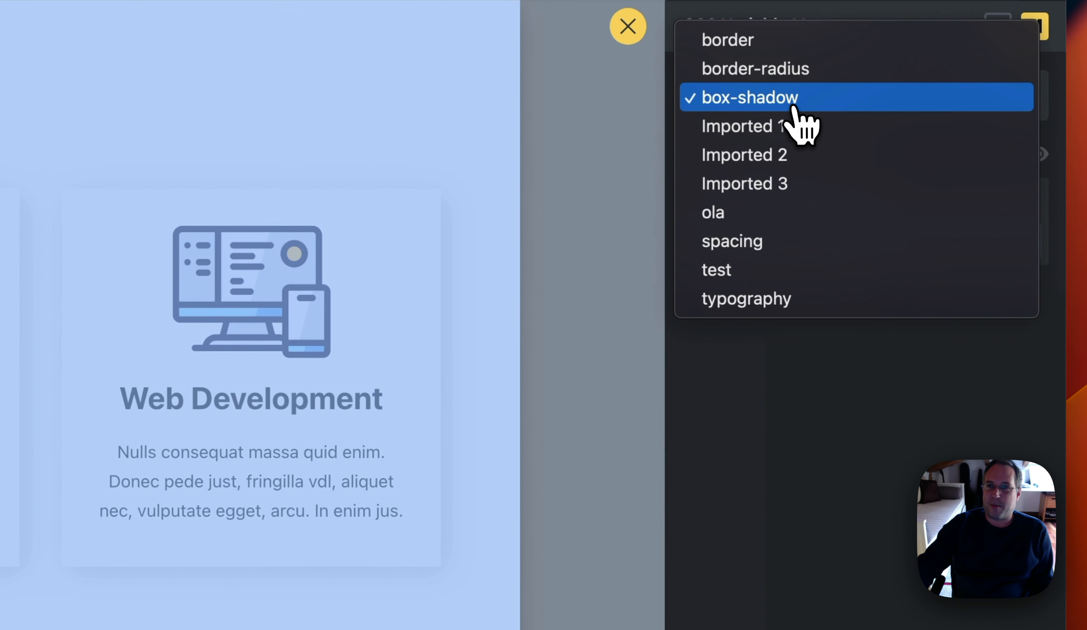
left_click(750, 301)
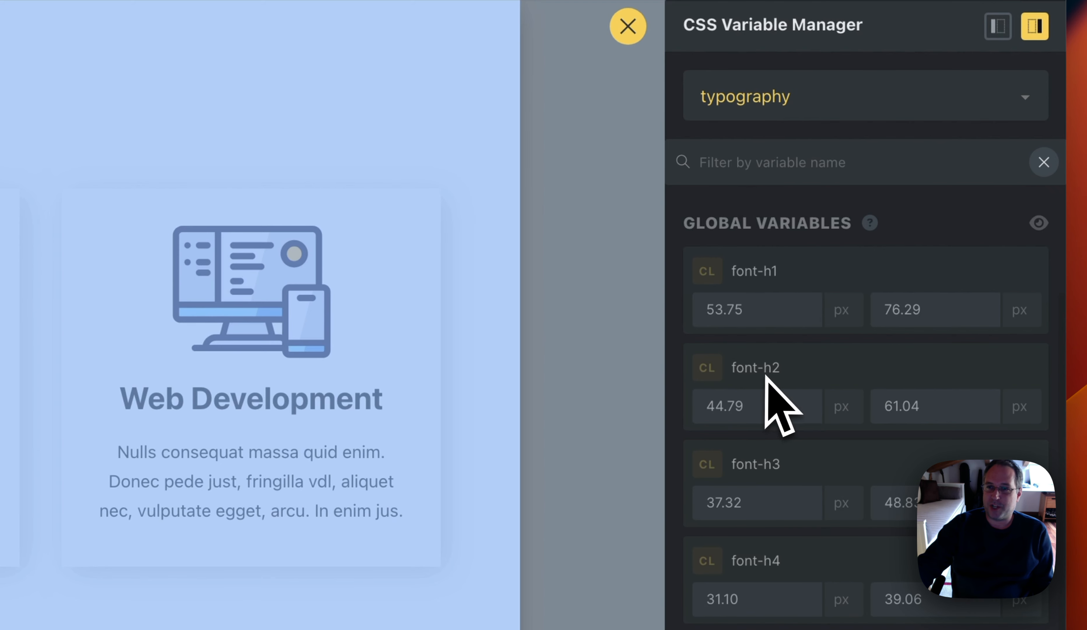
Widen the builder's structure panel and reopen the CSS Variable Manager in it
left_click(627, 371)
left_click_drag(667, 296, 517, 310)
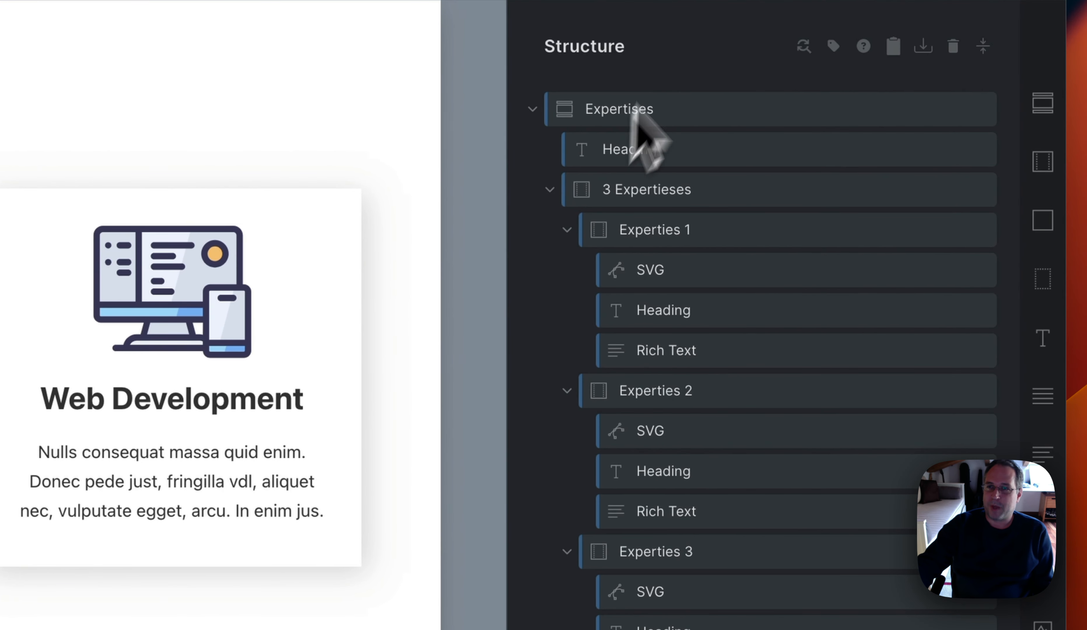
left_click(702, 3)
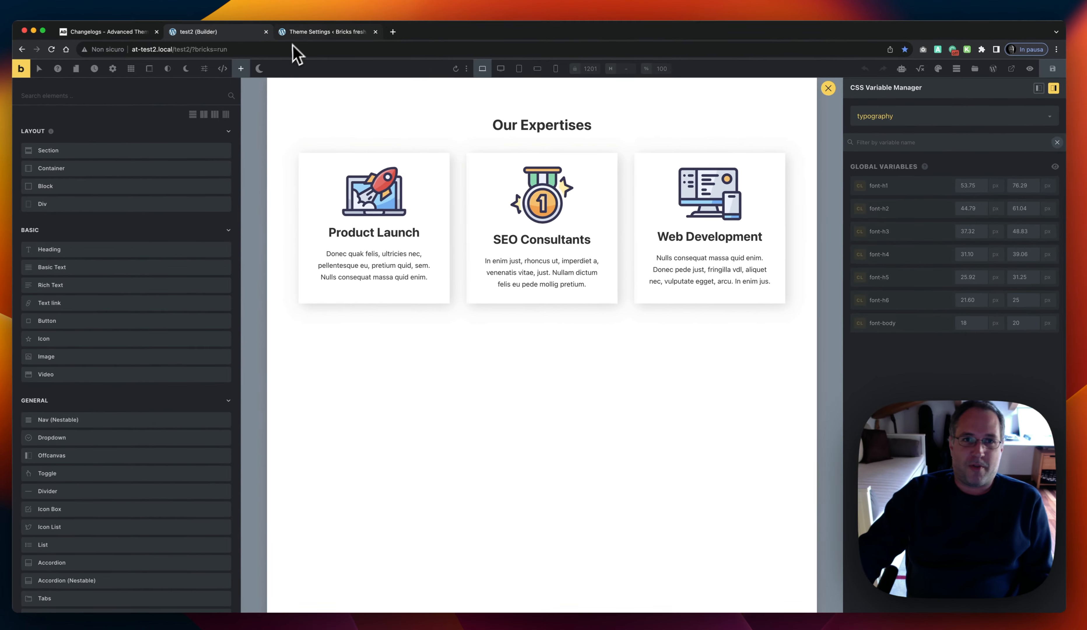
Return to the theme settings and turn the Typography and Spacing variable features back on
left_click(342, 32)
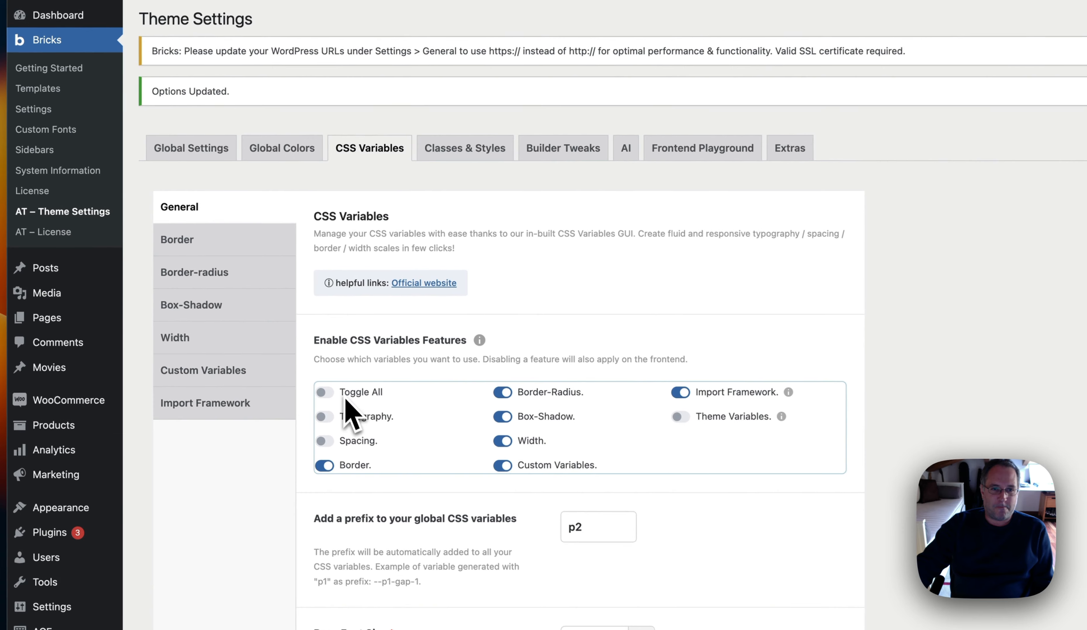
left_click(220, 338)
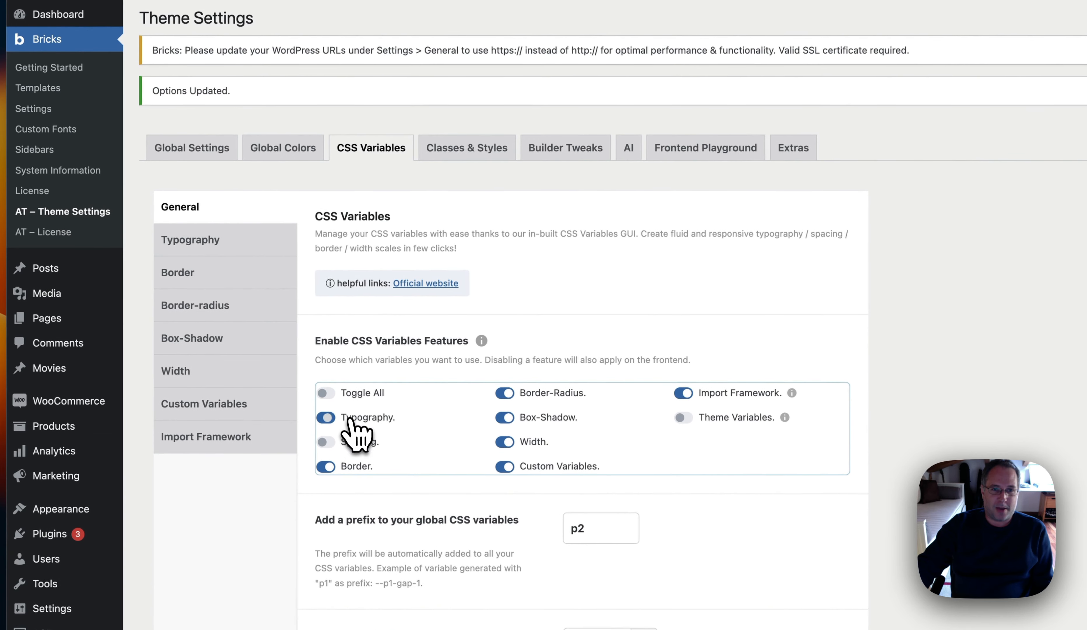
left_click(356, 442)
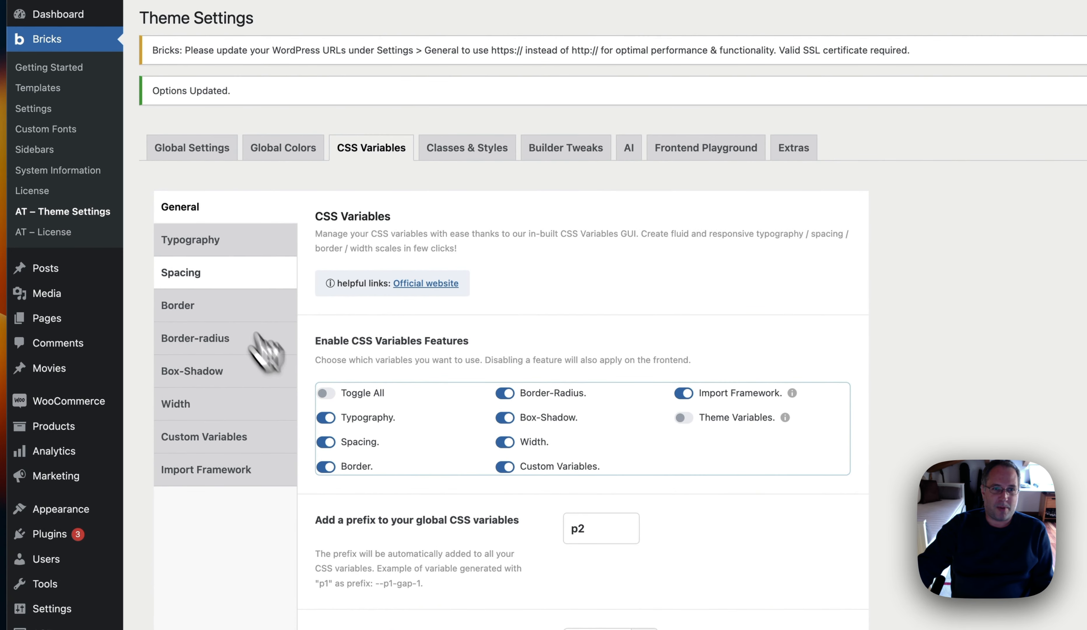
Compare the Typography Scale labels and min/max values in the theme settings with the typography variables in the builder
left_click(215, 250)
scroll(502, 372, "down", 8)
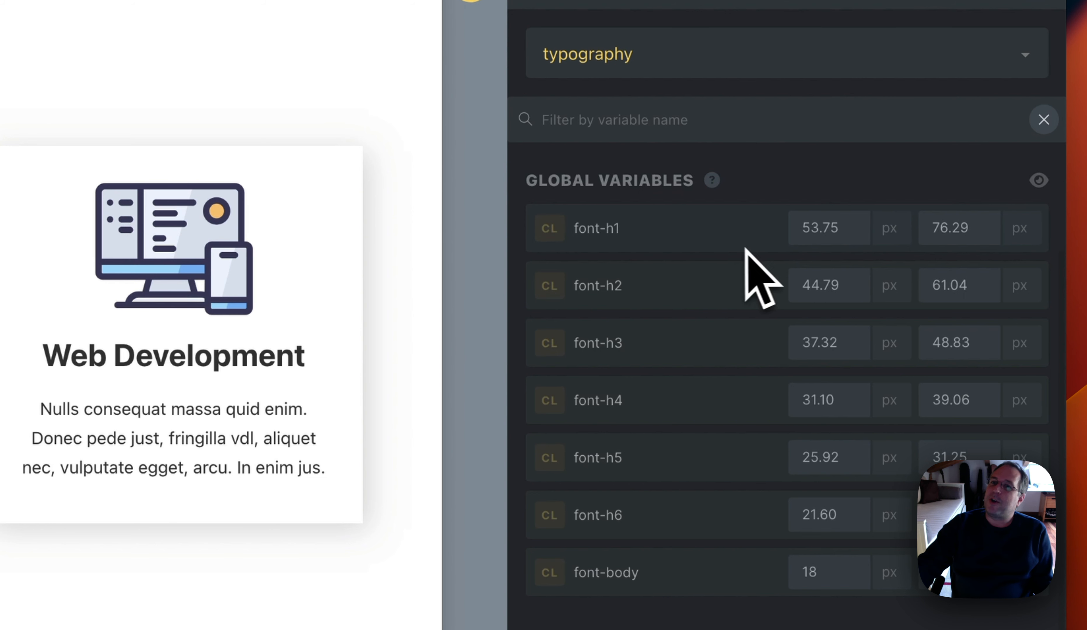
double_click(629, 227)
left_click(630, 282)
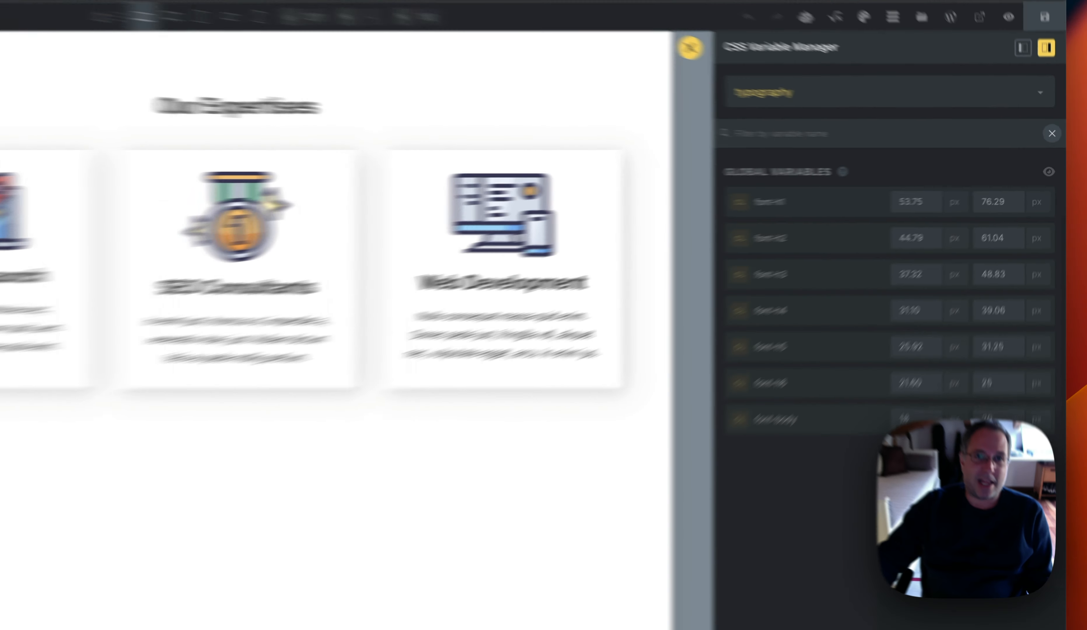
left_click(271, 26)
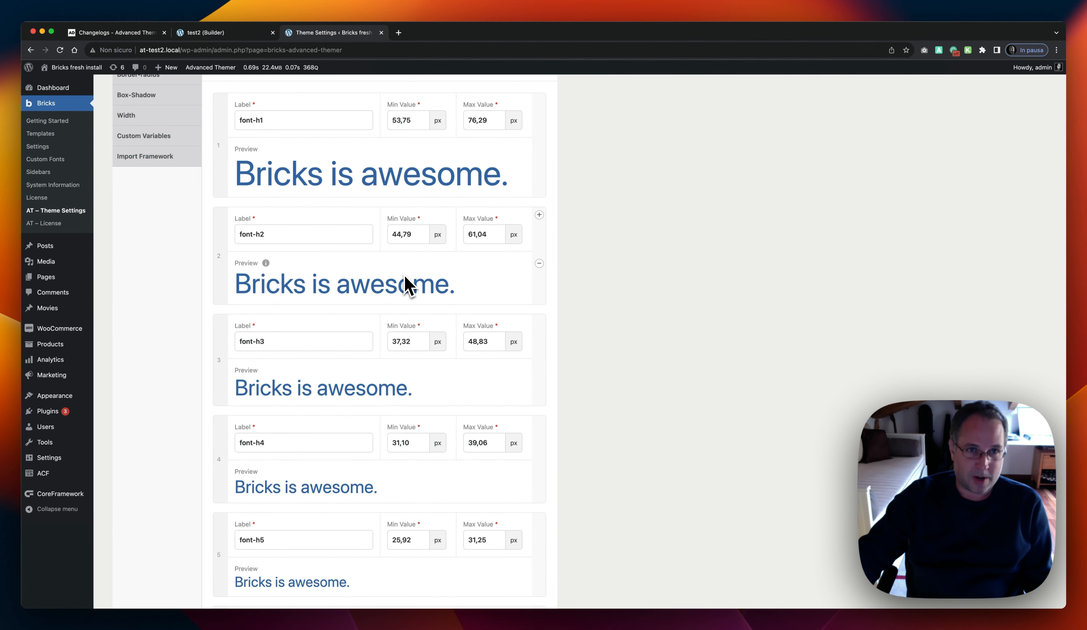
scroll(519, 277, "up", 5)
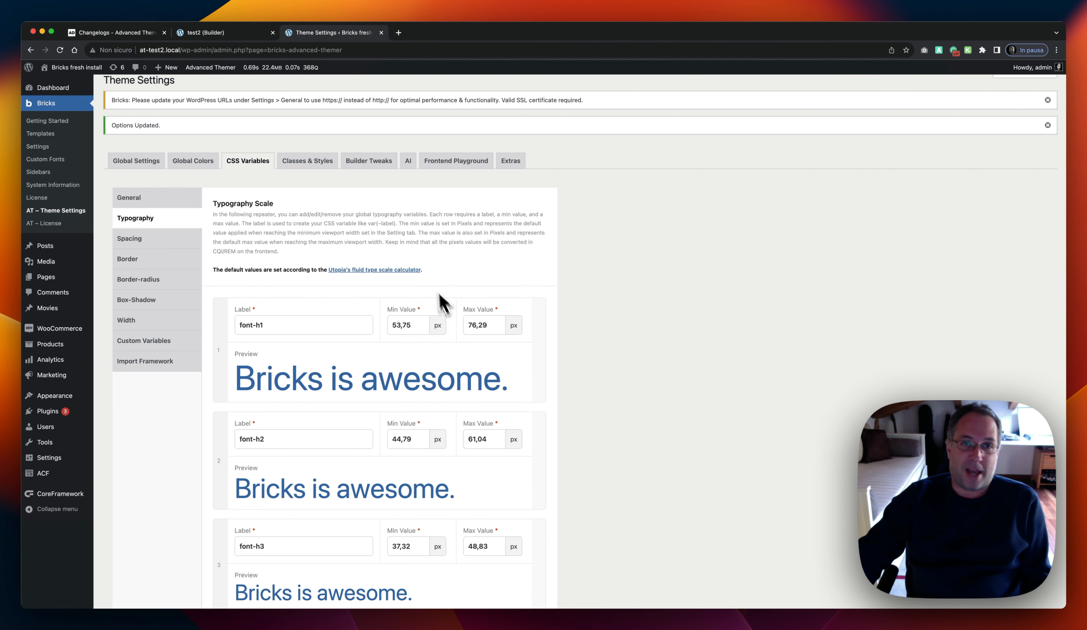
Examine the font-h1 variable's name and its minimum and maximum values in the builder's CSS Variable Manager
left_click(242, 33)
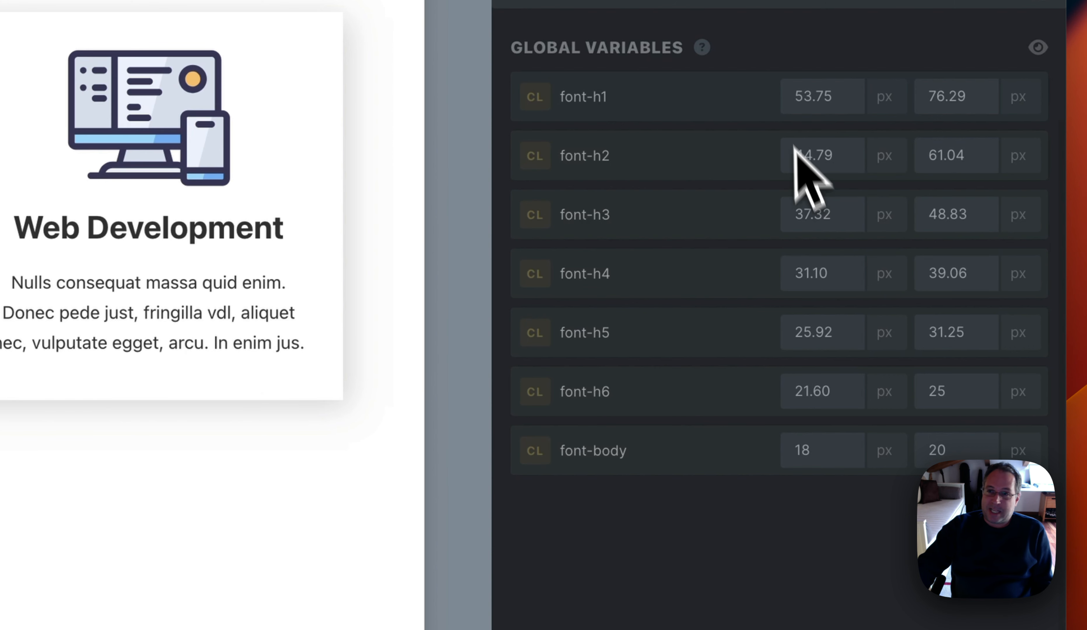
left_click(820, 99)
left_click(954, 96)
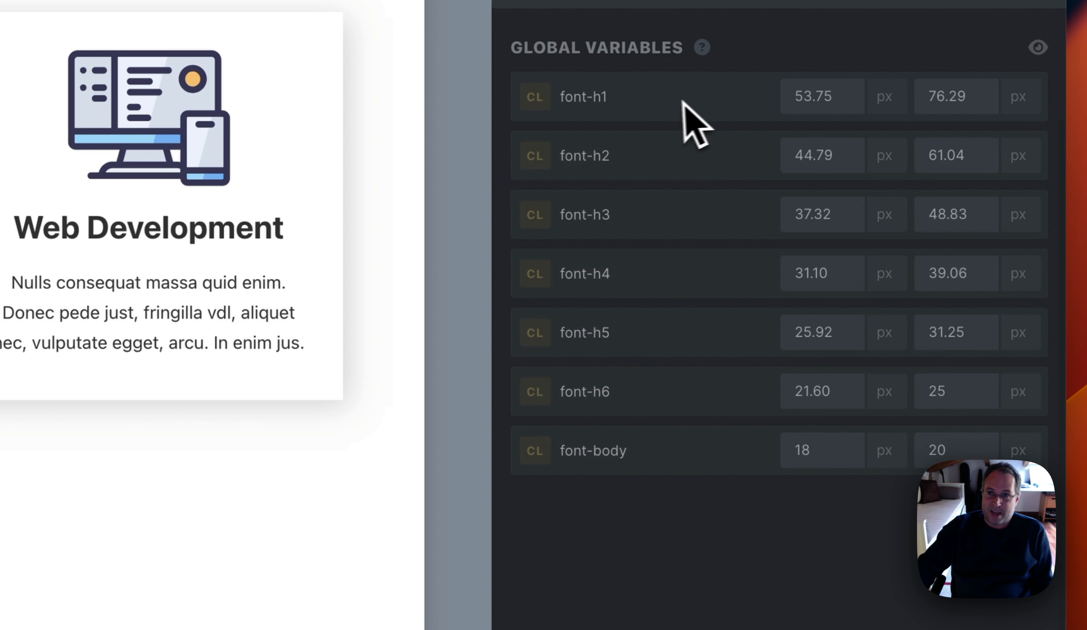
left_click_drag(587, 98, 561, 98)
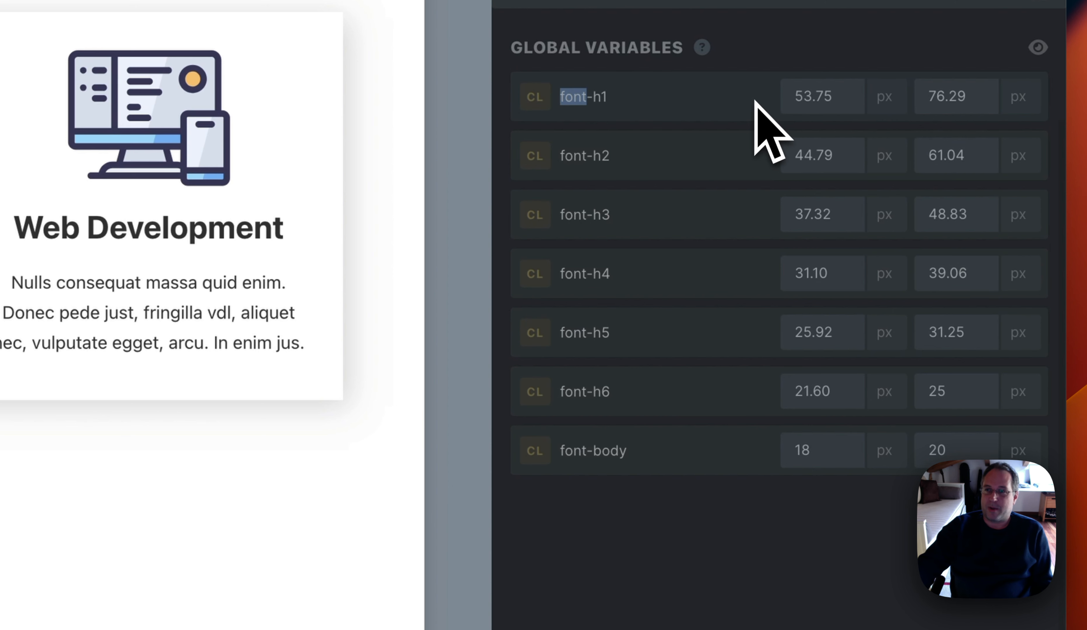
Hide the global variables in the CSS Variable Manager and show them again
mouse_move(705, 49)
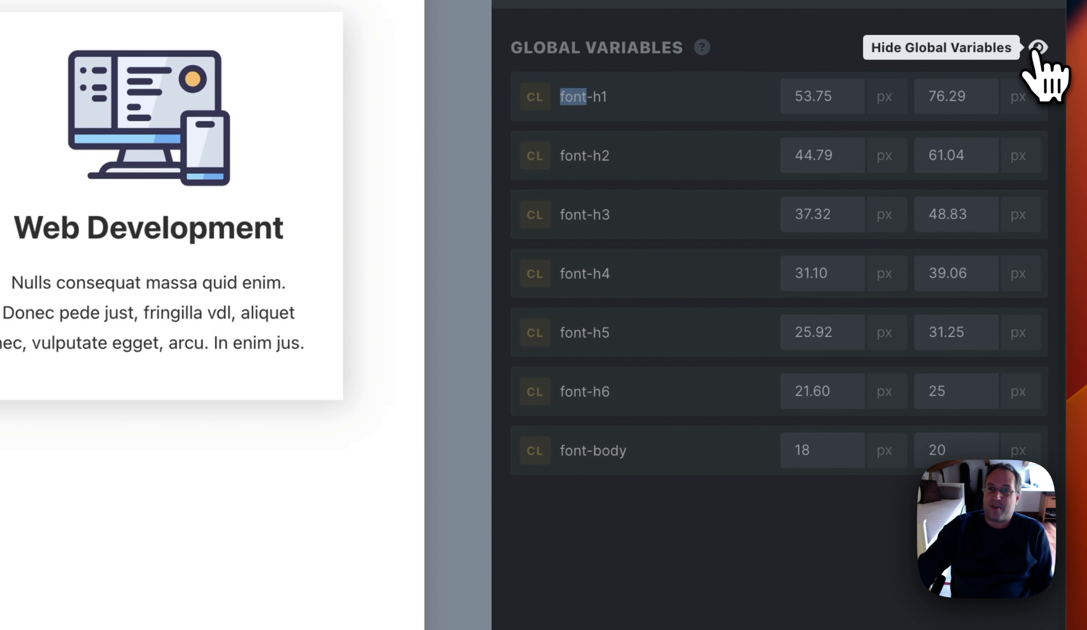
left_click(1035, 49)
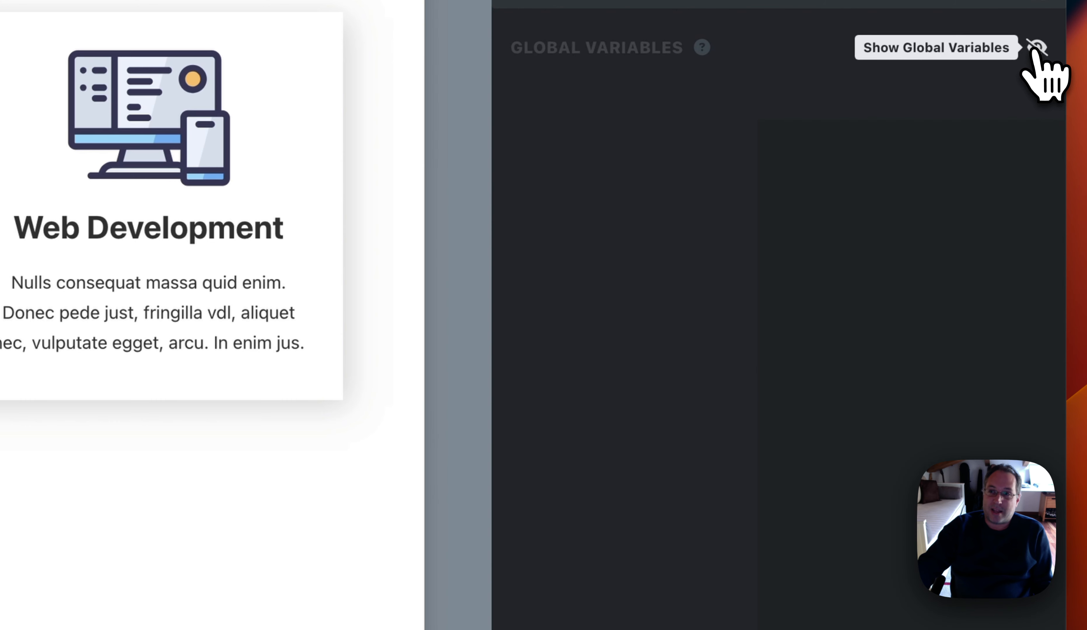
left_click(1035, 48)
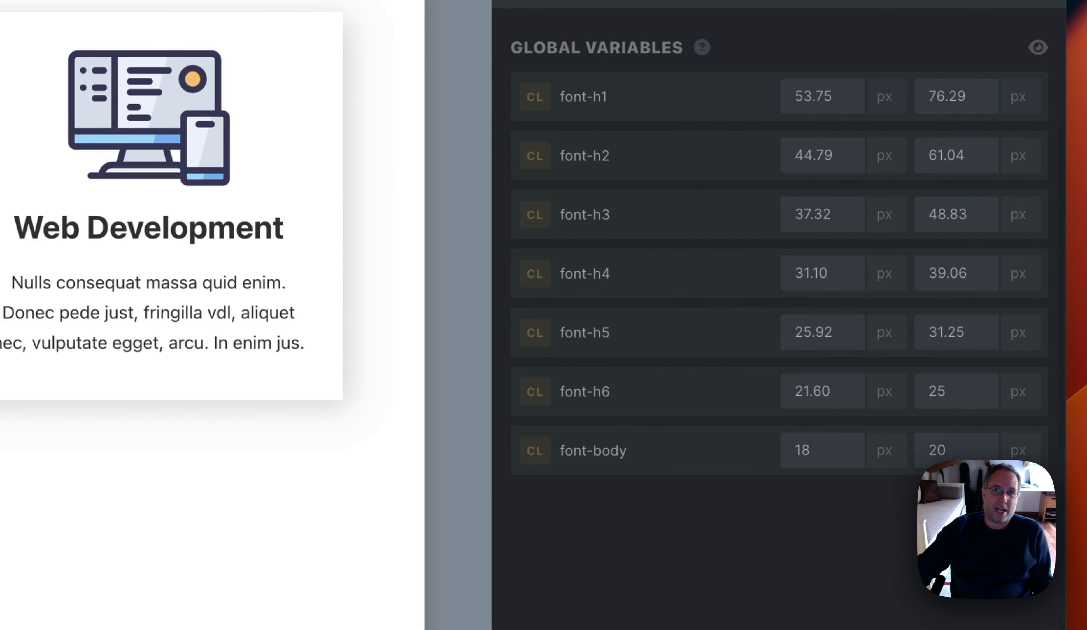
In the theme settings' general CSS Variables options, enable Theme Variables and open the new Theme Variables section
key("ctrl+Tab")
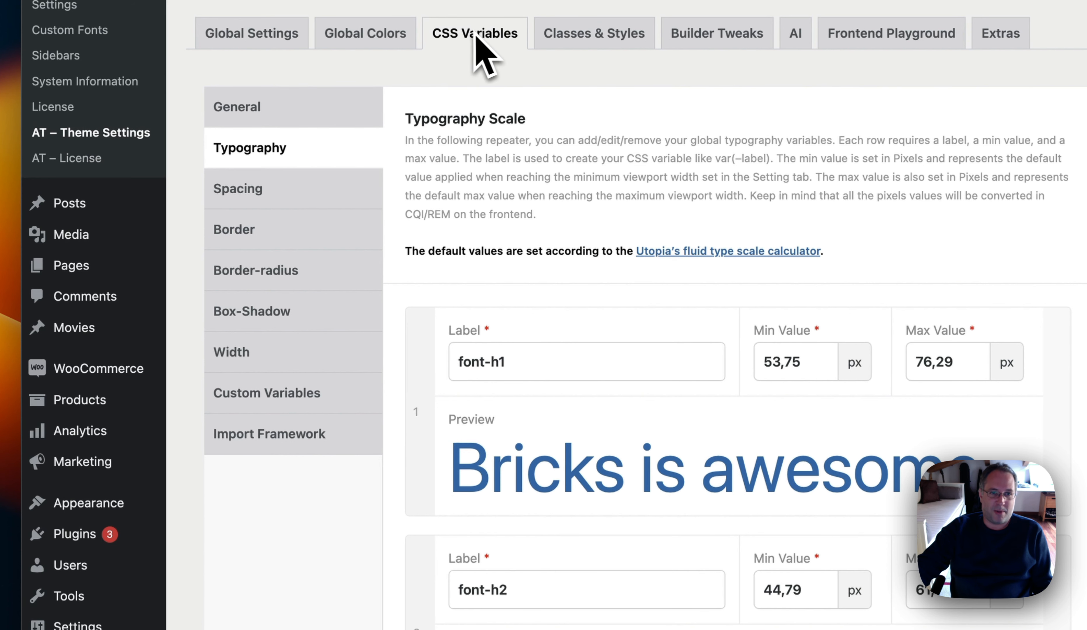
left_click(310, 122)
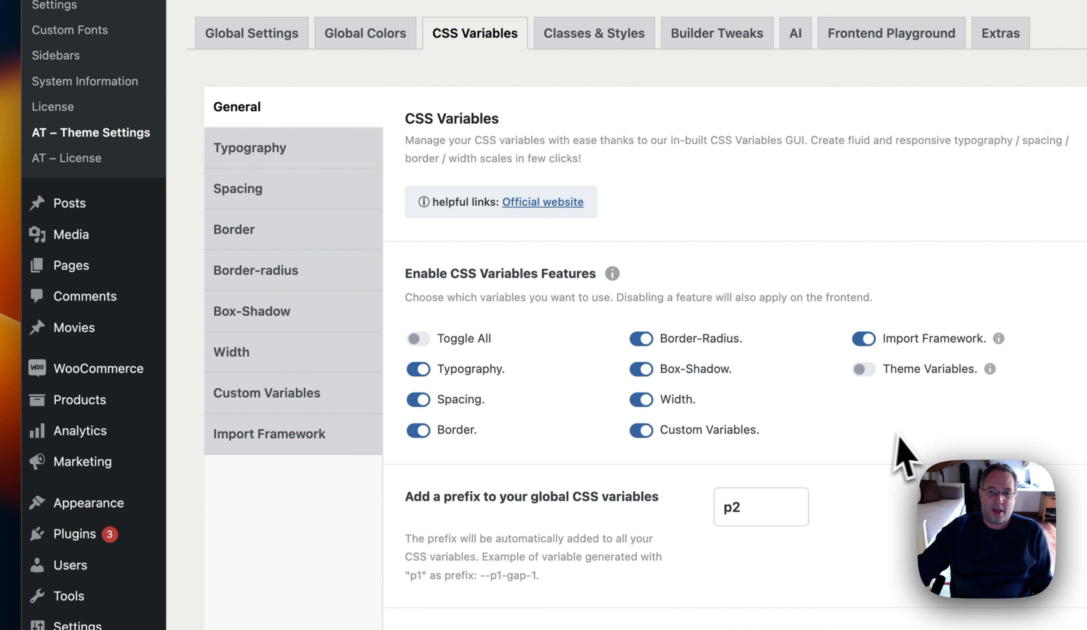
left_click(873, 374)
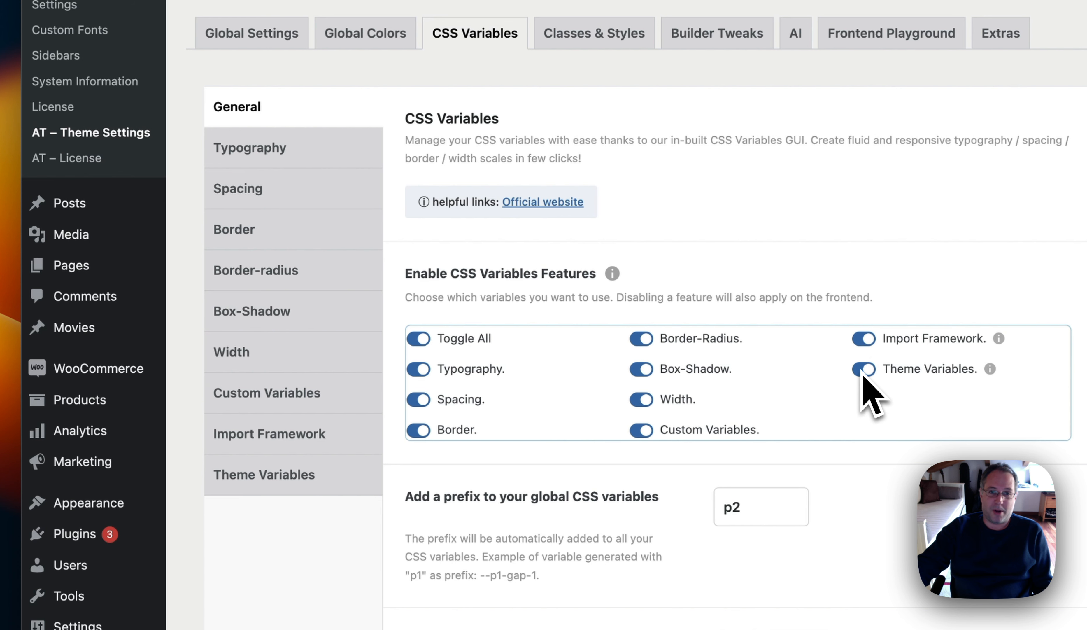
left_click(244, 480)
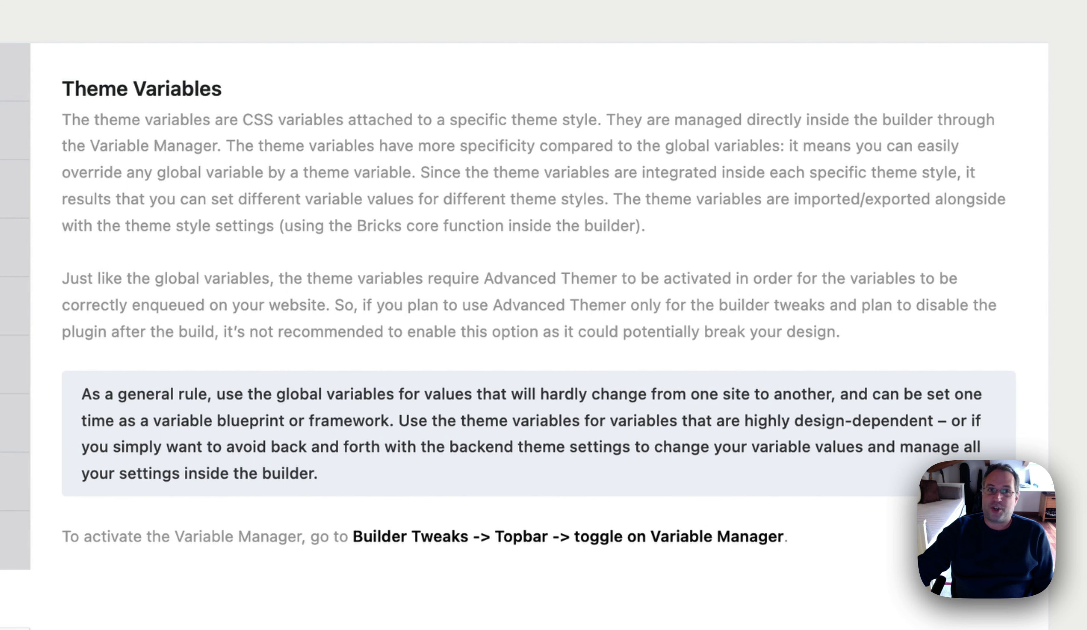
In the builder's settings, open Theme Styles, view the list of available styles and compare with the Theme Variables description in the theme settings
left_click(254, 34)
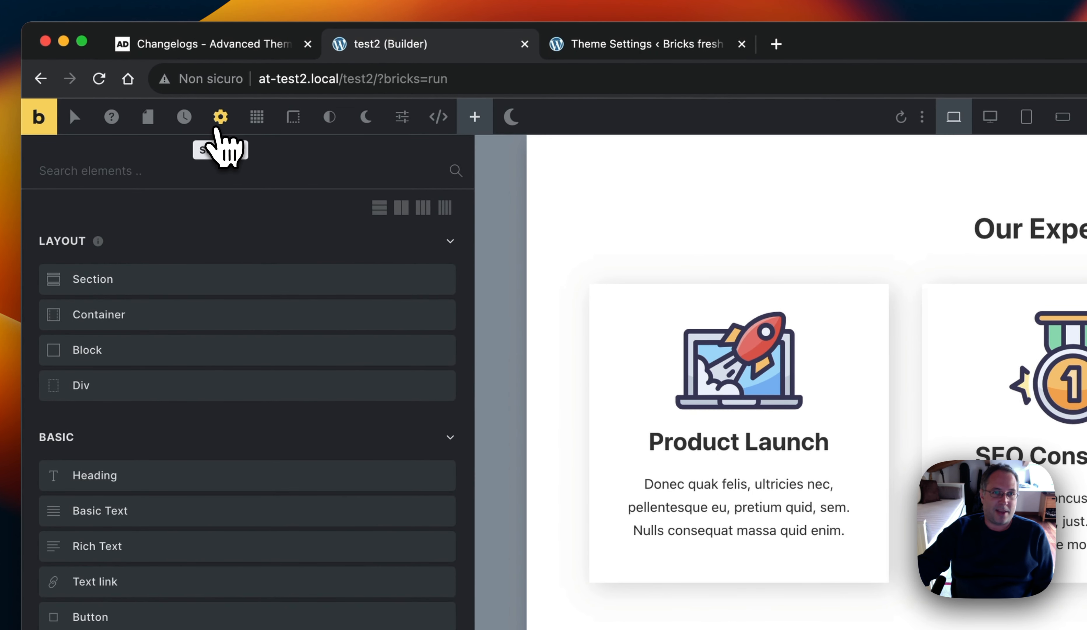
left_click(216, 129)
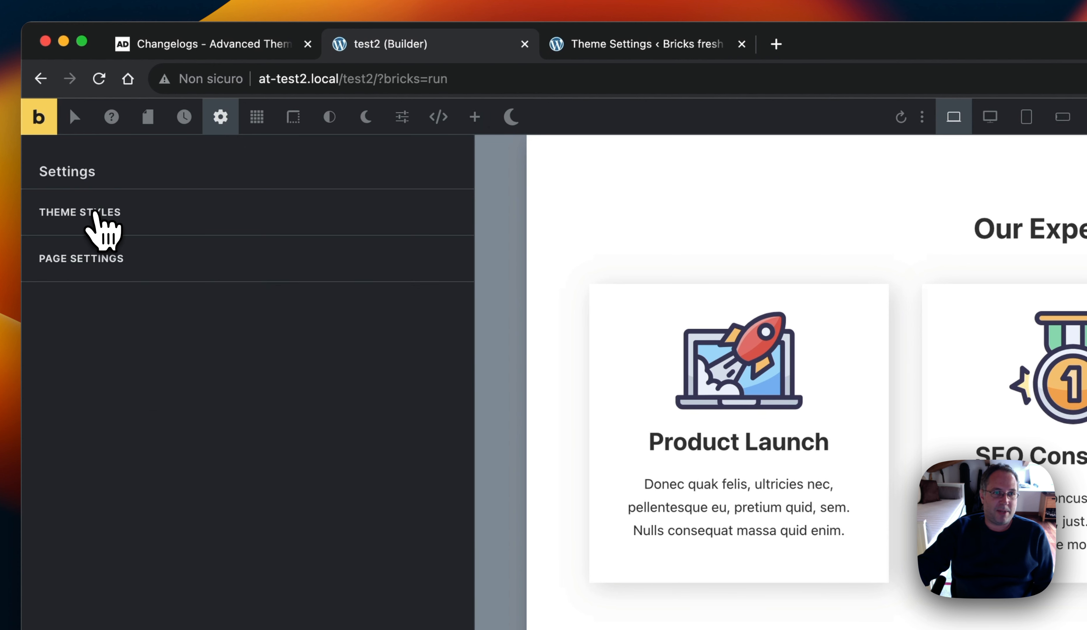
left_click(96, 213)
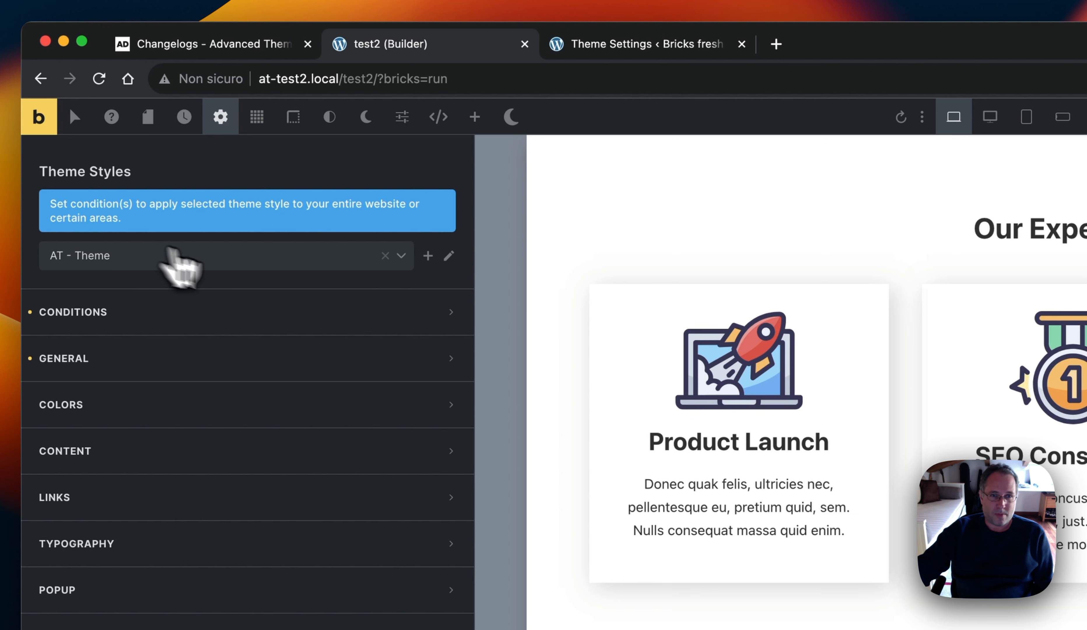
left_click(281, 262)
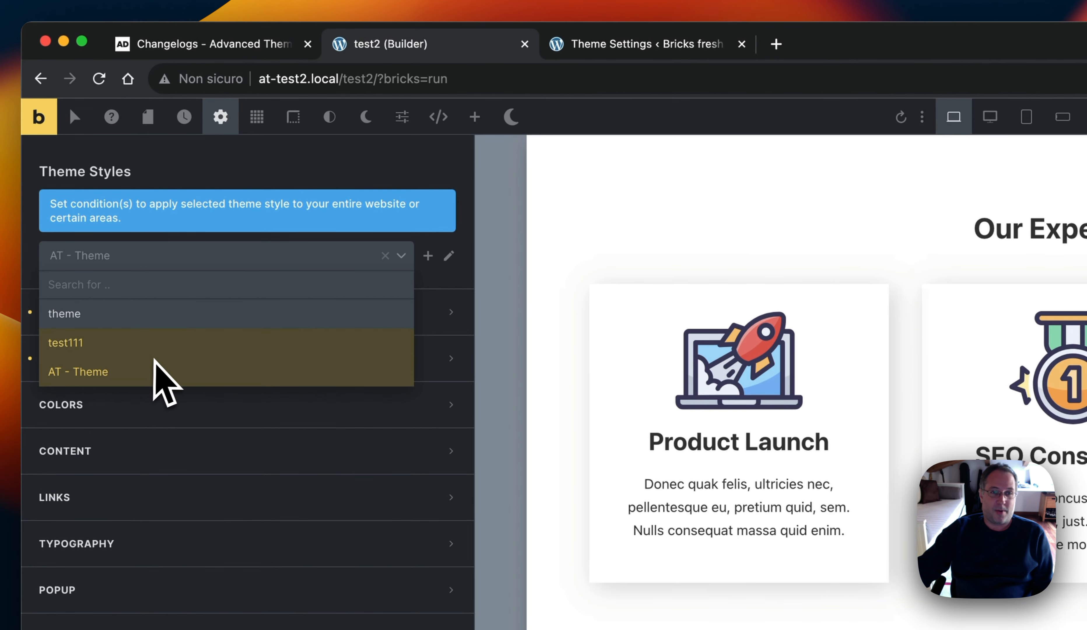
left_click(645, 45)
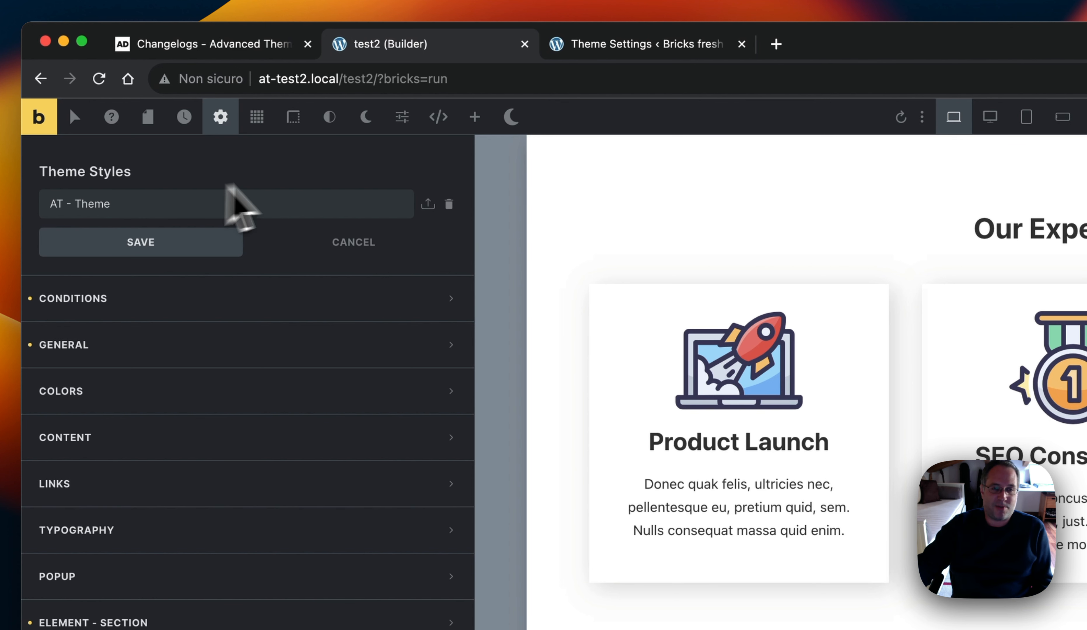
left_click(581, 44)
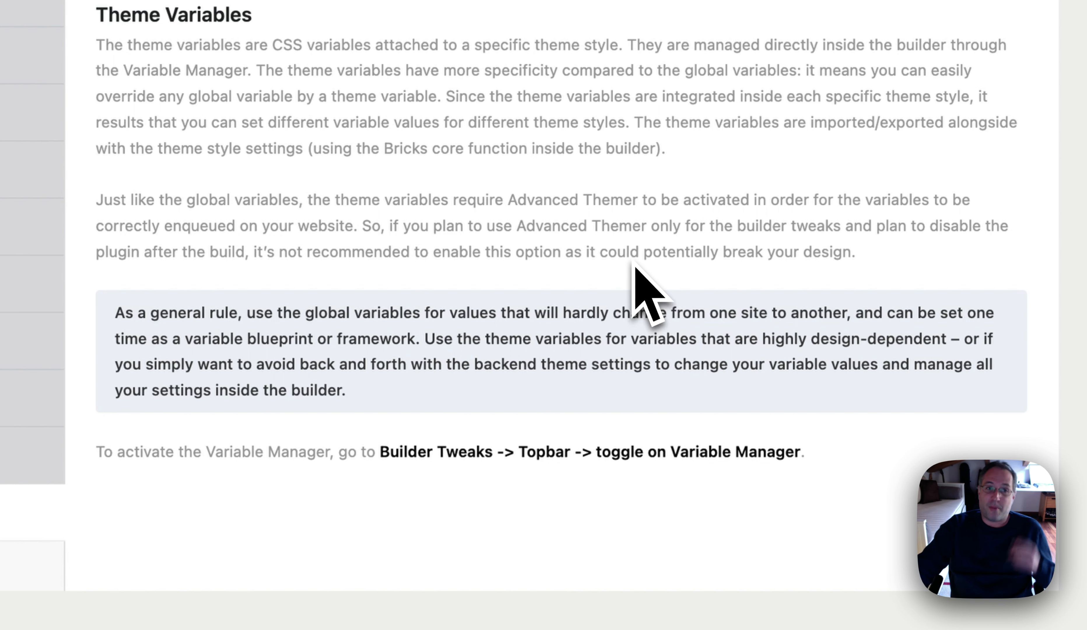
In the theme settings' Custom Variables, rename the second category as "hidden"
left_click(3, 73)
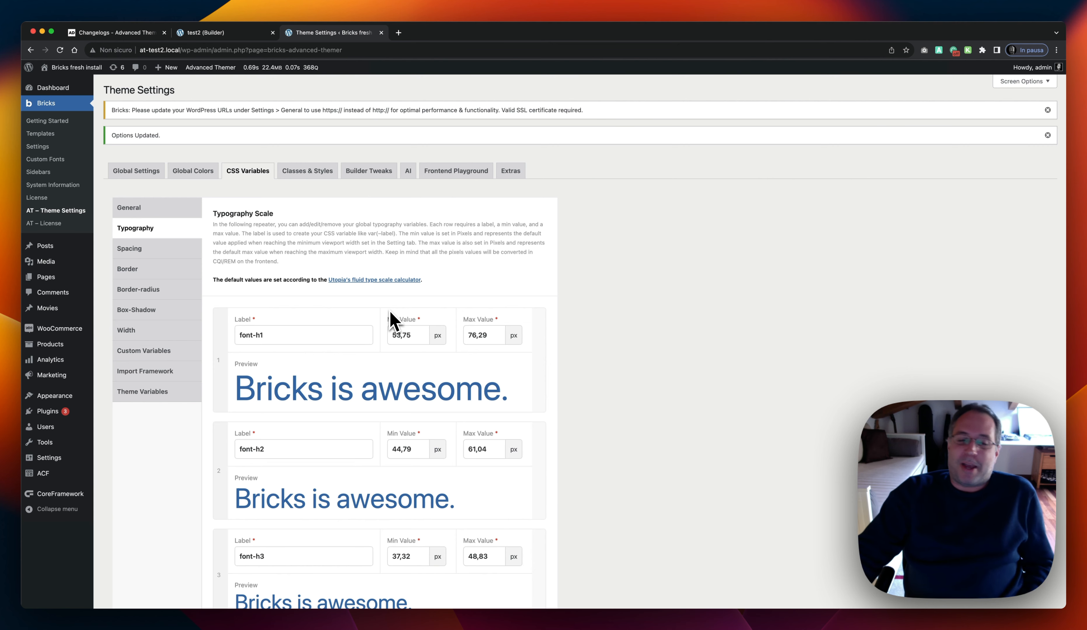
left_click(184, 353)
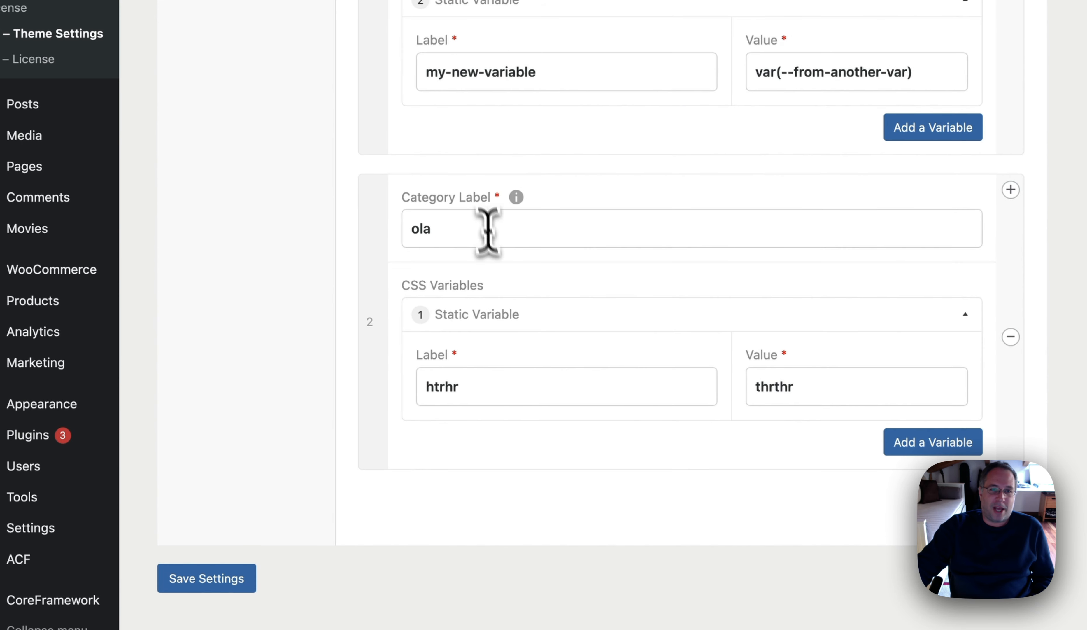
double_click(470, 229)
type("hidden")
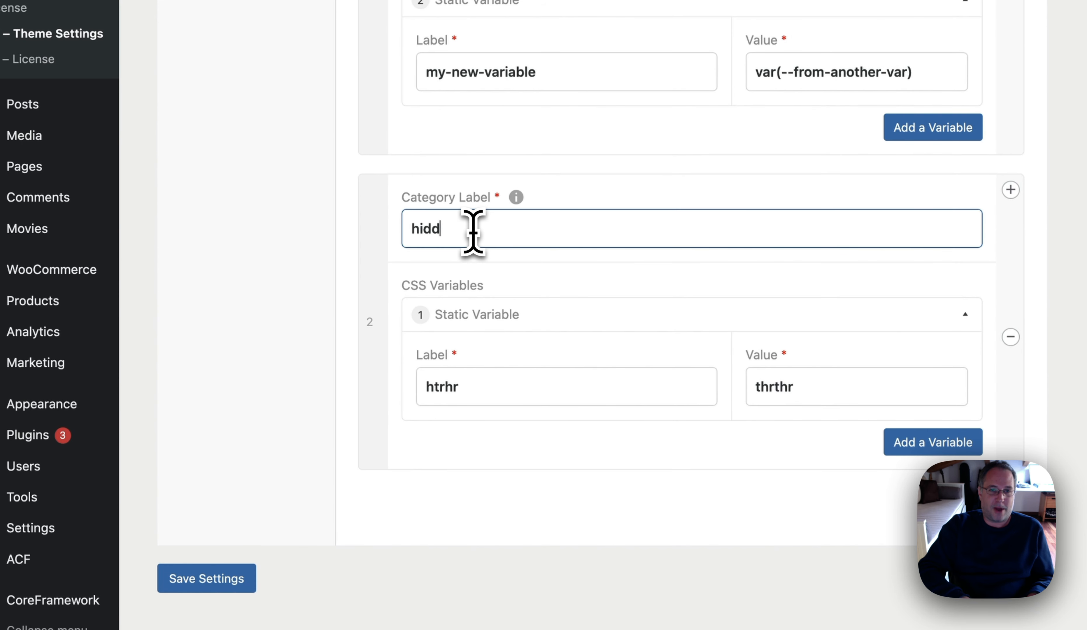
key("BackSpace")
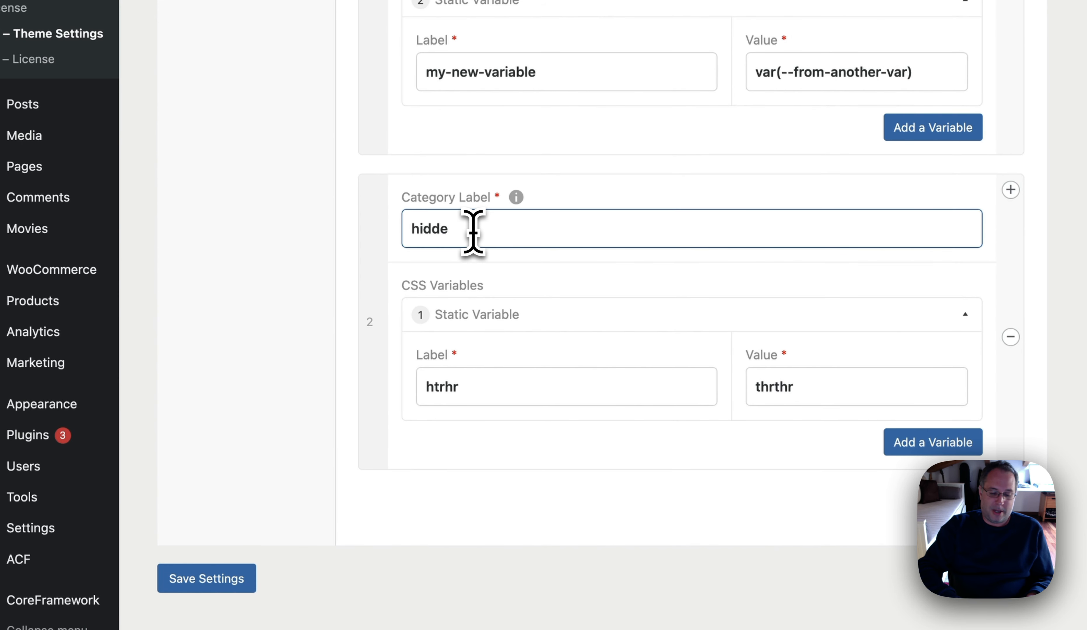
type("n")
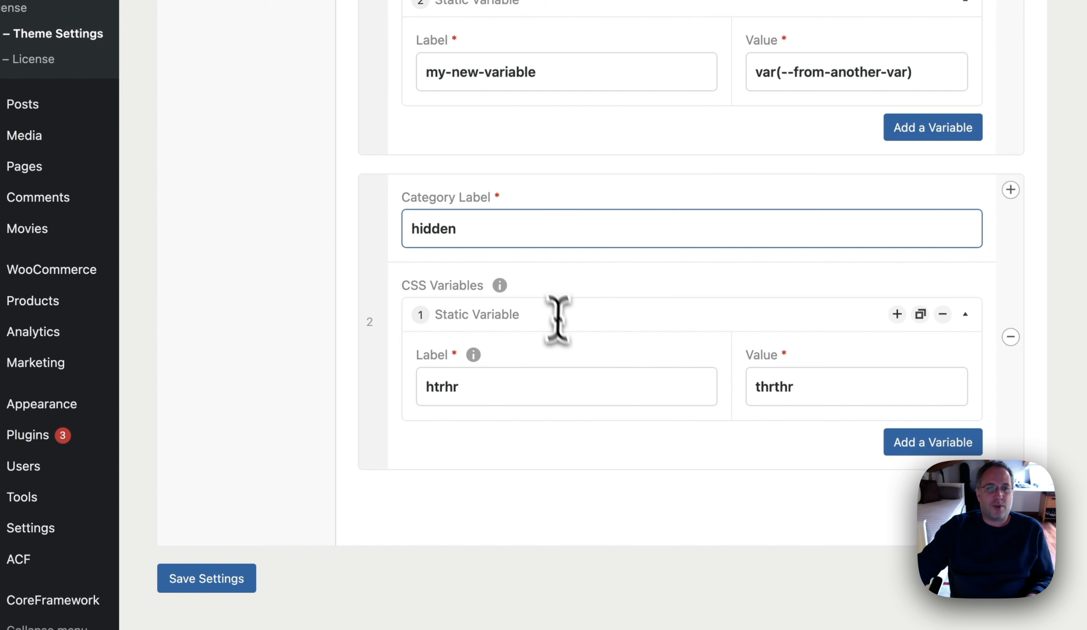
Set both the label and the value of the second category's static variable to "hidden"
double_click(500, 391)
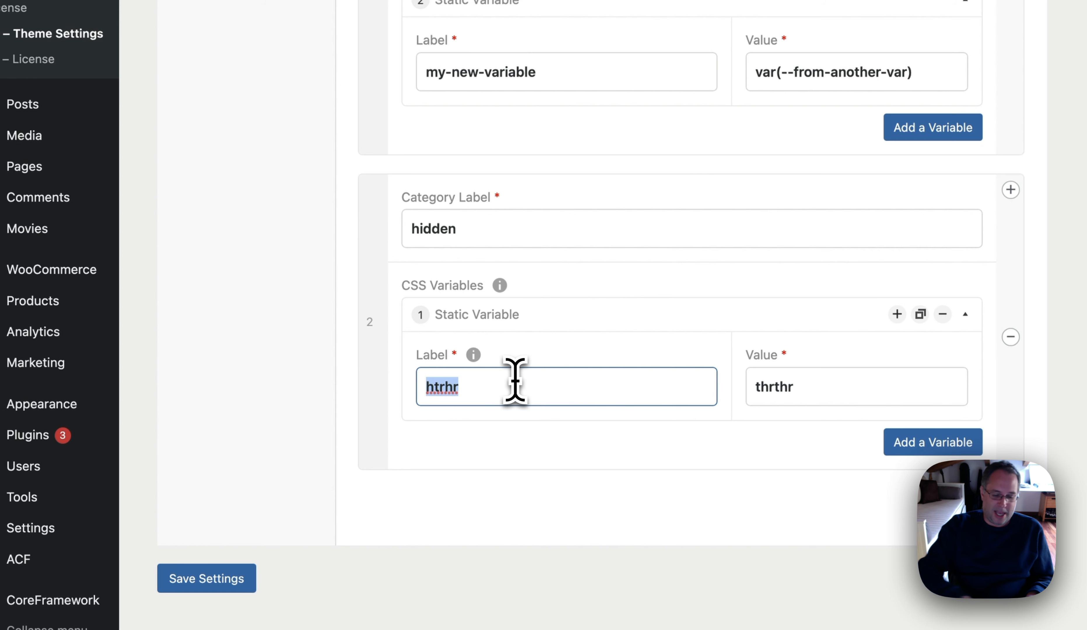
type("hidden")
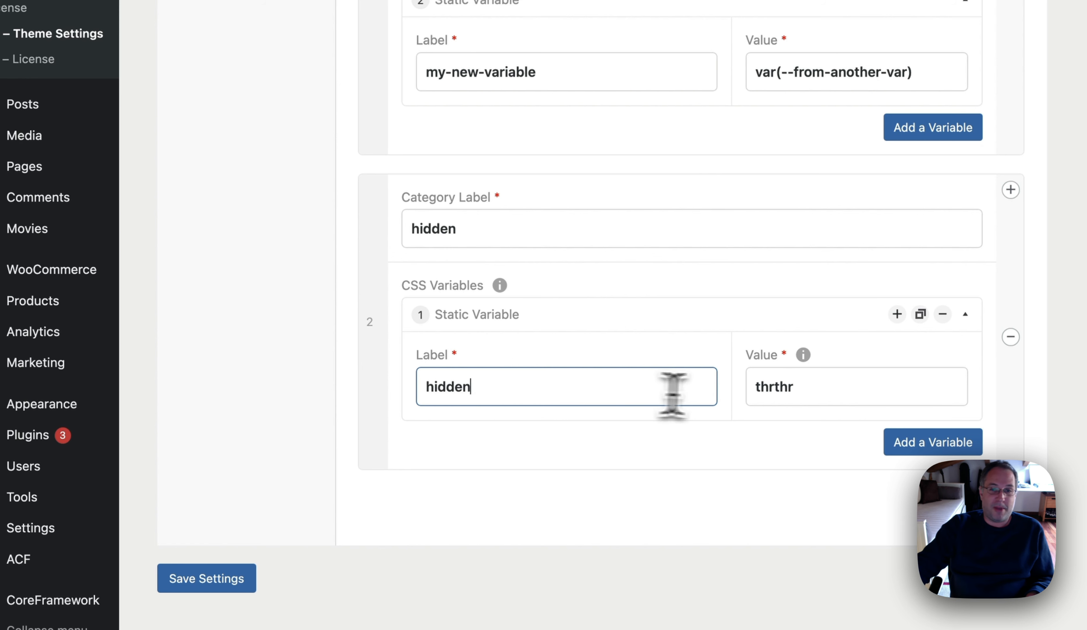
double_click(789, 392)
type("hidden")
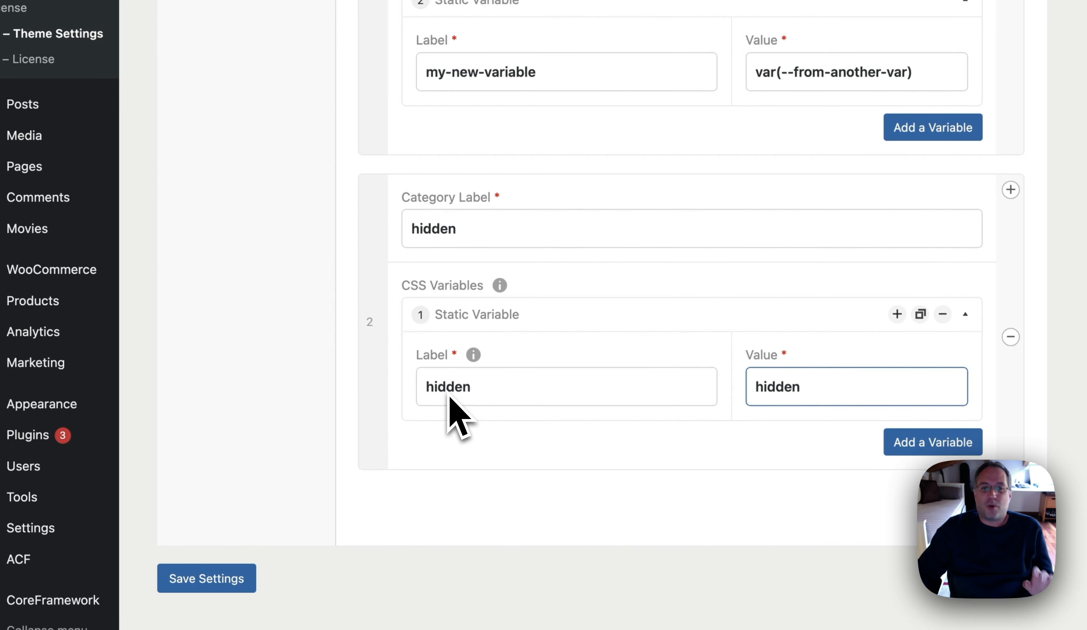
scroll(465, 312, "up", 10)
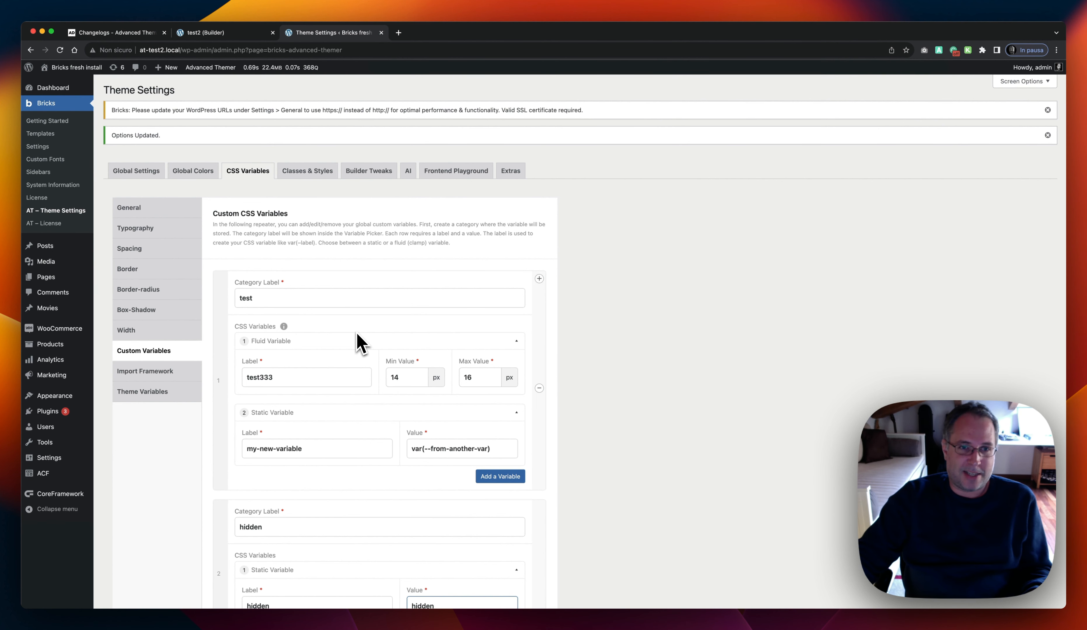
View the Theme Variables section, leave the theme settings page and open the Custom code section of the Bricks settings
left_click(166, 392)
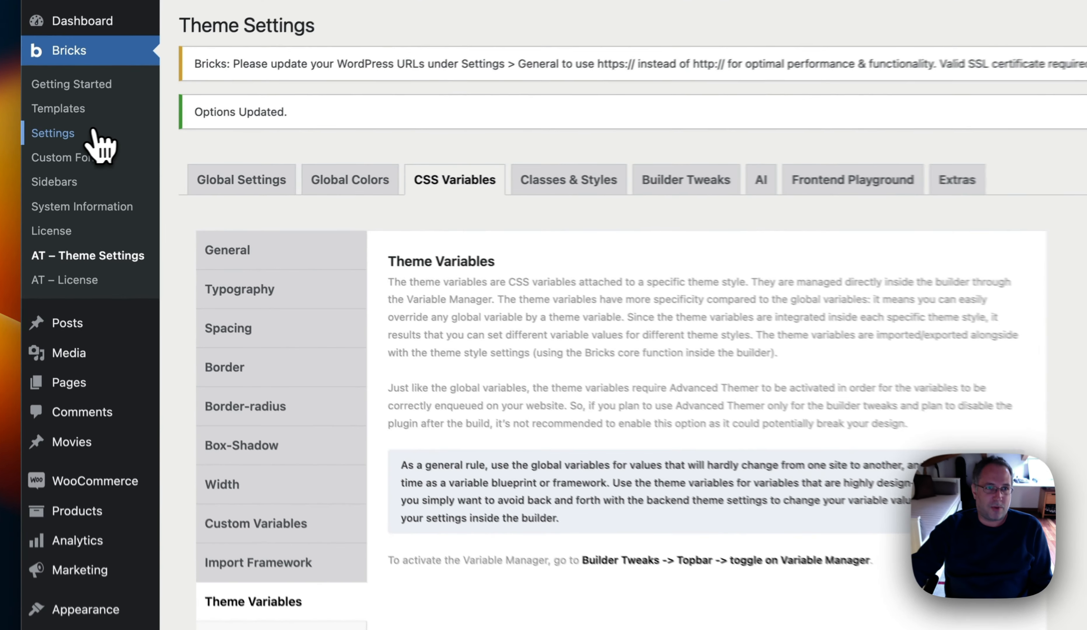
left_click(79, 147)
left_click(942, 303)
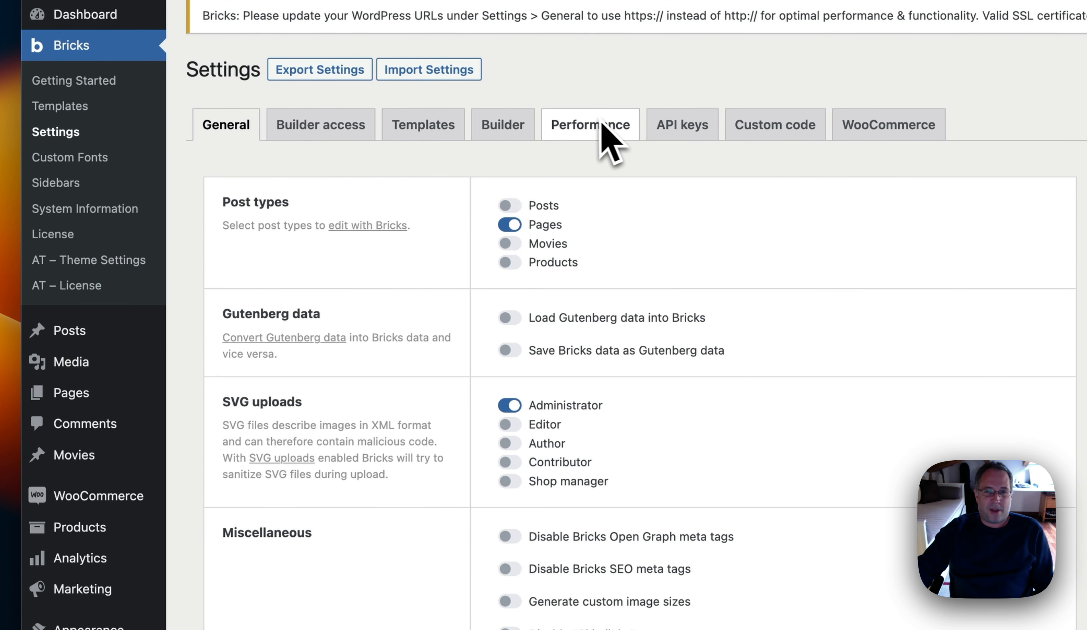
left_click(774, 127)
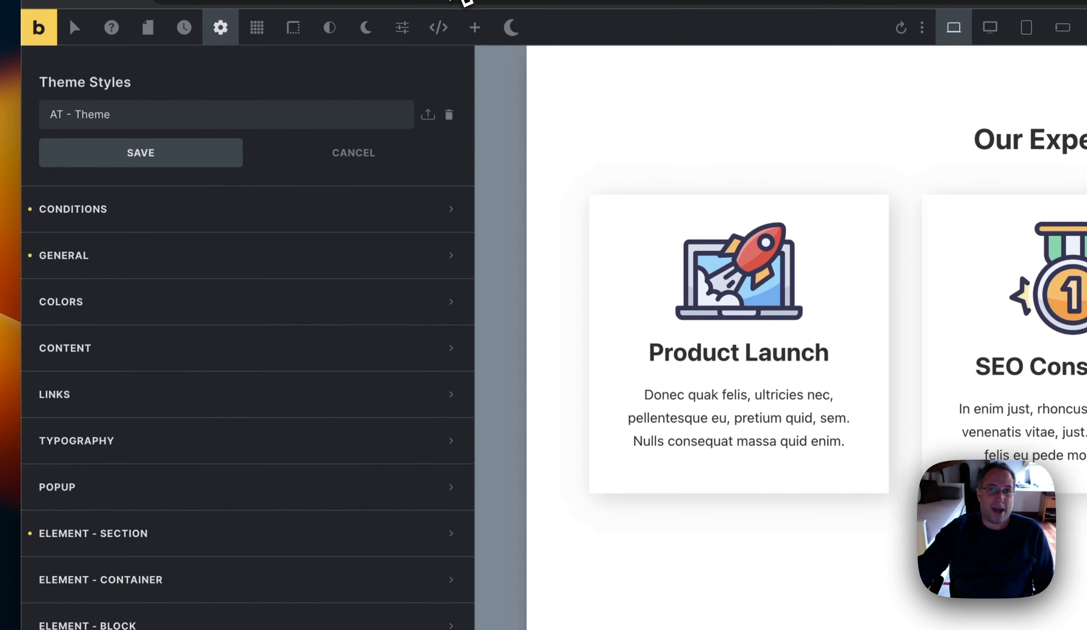
In the builder's page settings, open Custom Code and view the root variable declared in the Custom CSS
left_click(474, 28)
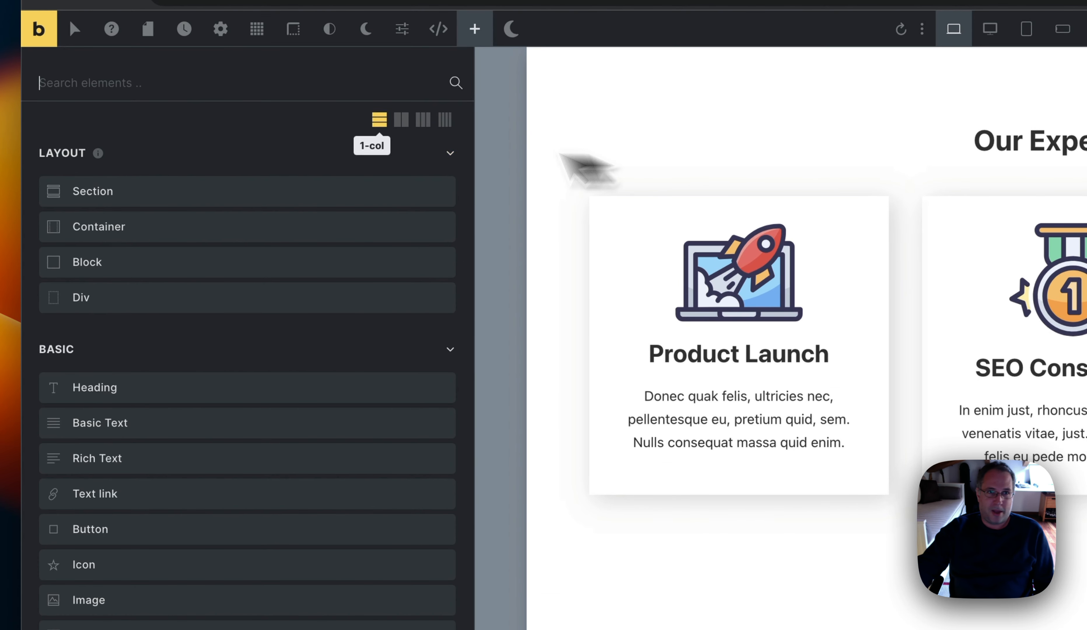
left_click(220, 30)
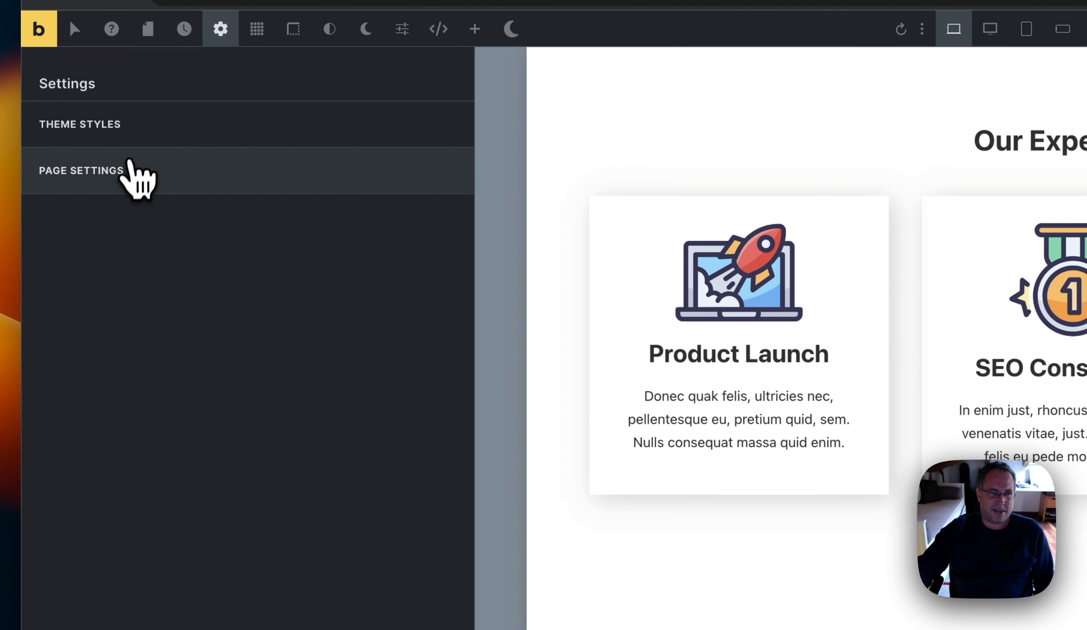
left_click(127, 171)
left_click(102, 336)
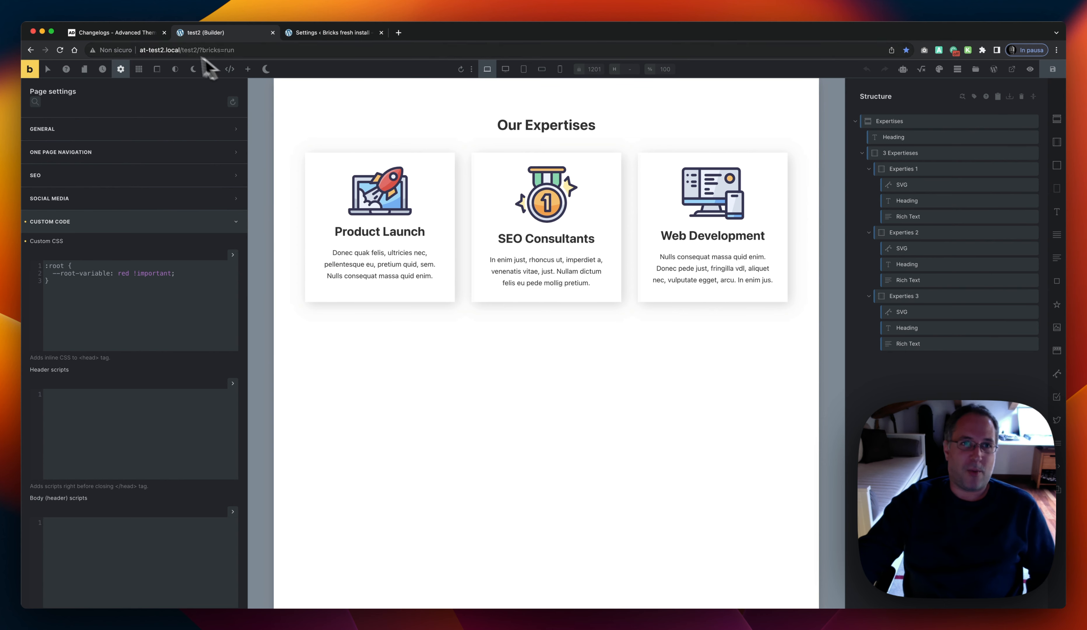
left_click(143, 34)
left_click(209, 33)
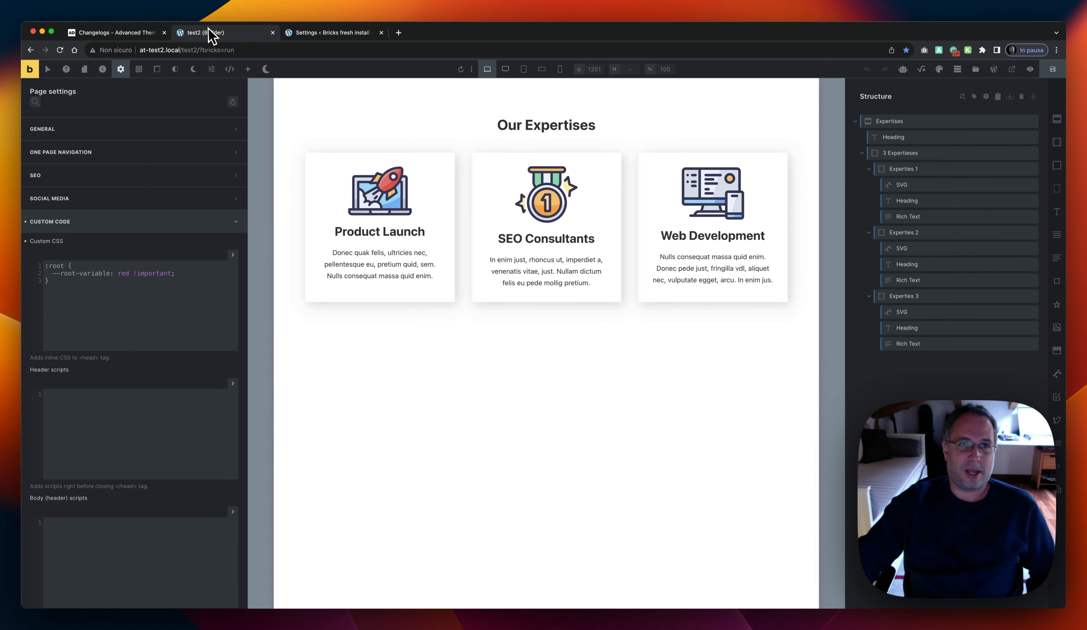
In Advanced Themer's theme settings, enable Theme Variables among the CSS Variables features and save the settings
left_click(327, 34)
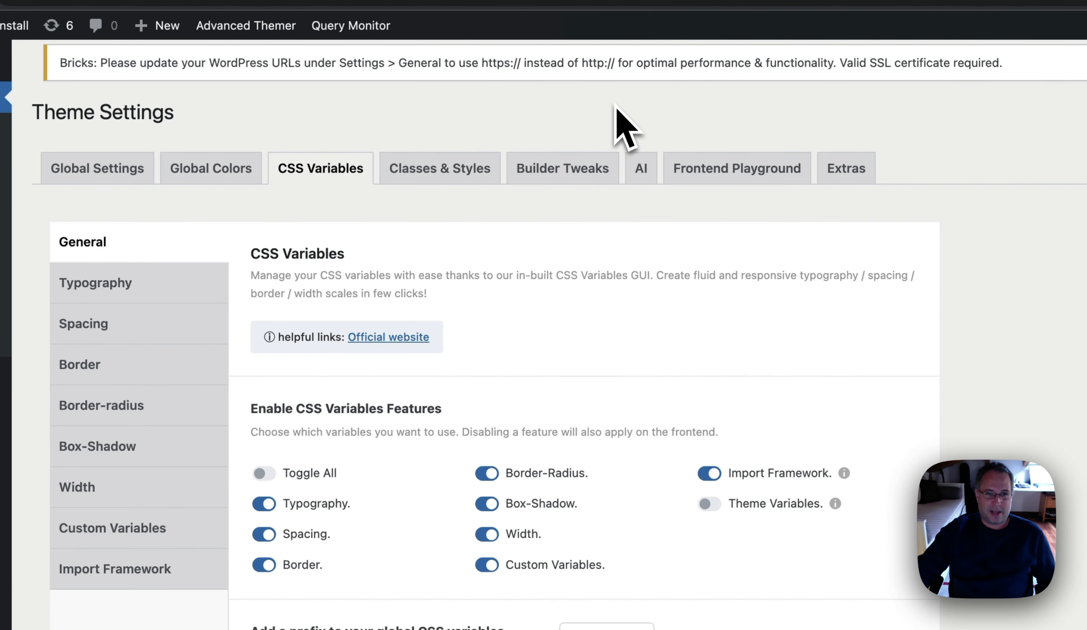
left_click(709, 517)
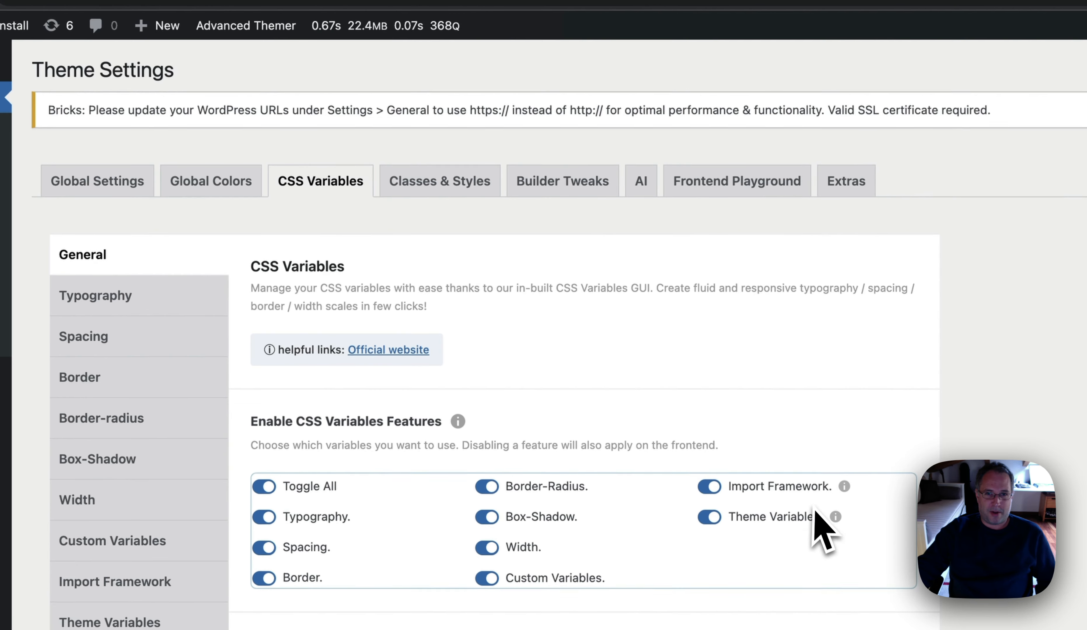
scroll(820, 527, "down", 4)
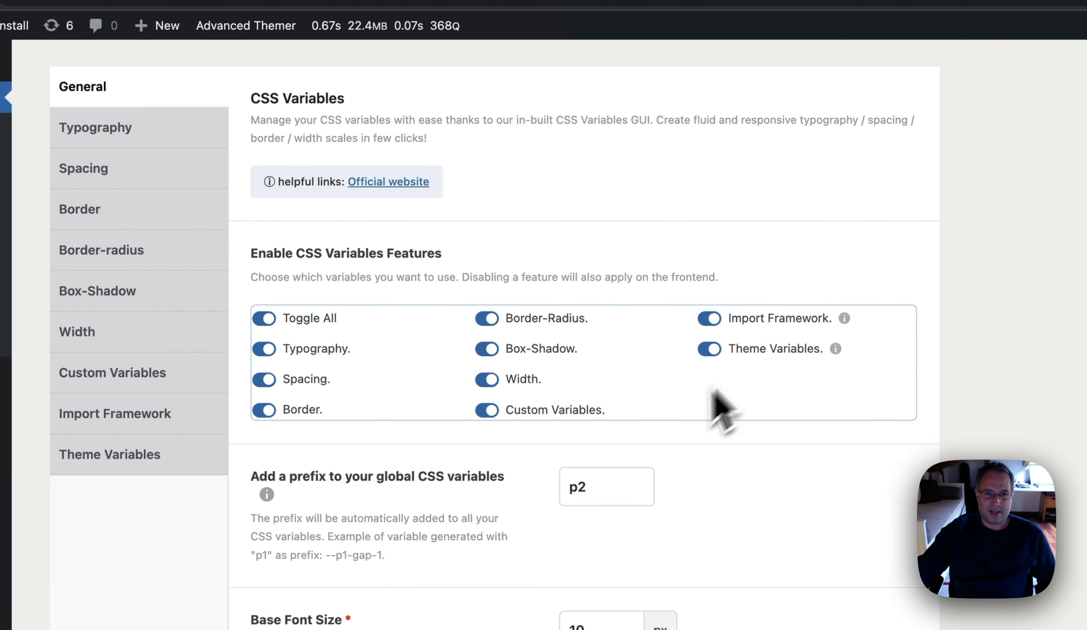
scroll(728, 395, "down", 6)
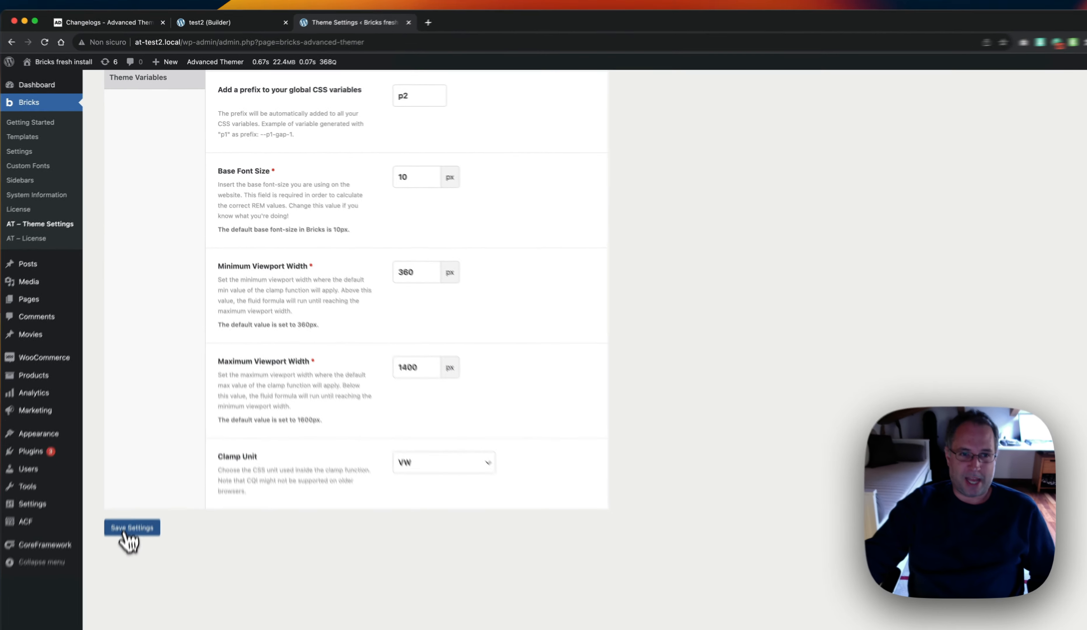
left_click(129, 527)
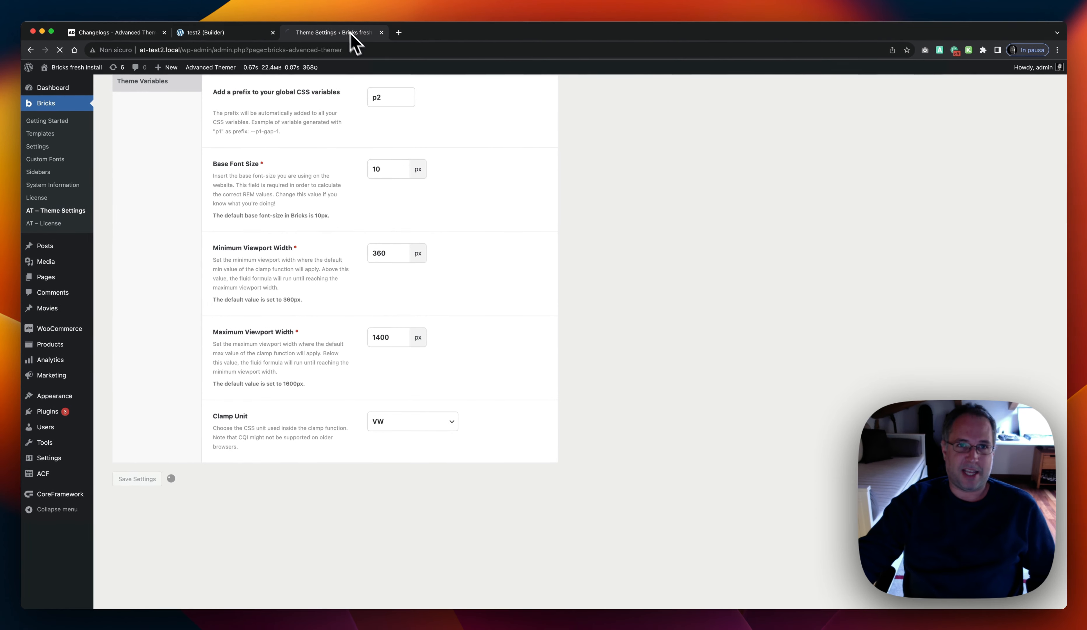
Reload the builder page, discarding unsaved changes, and open its Theme Styles settings
left_click(252, 23)
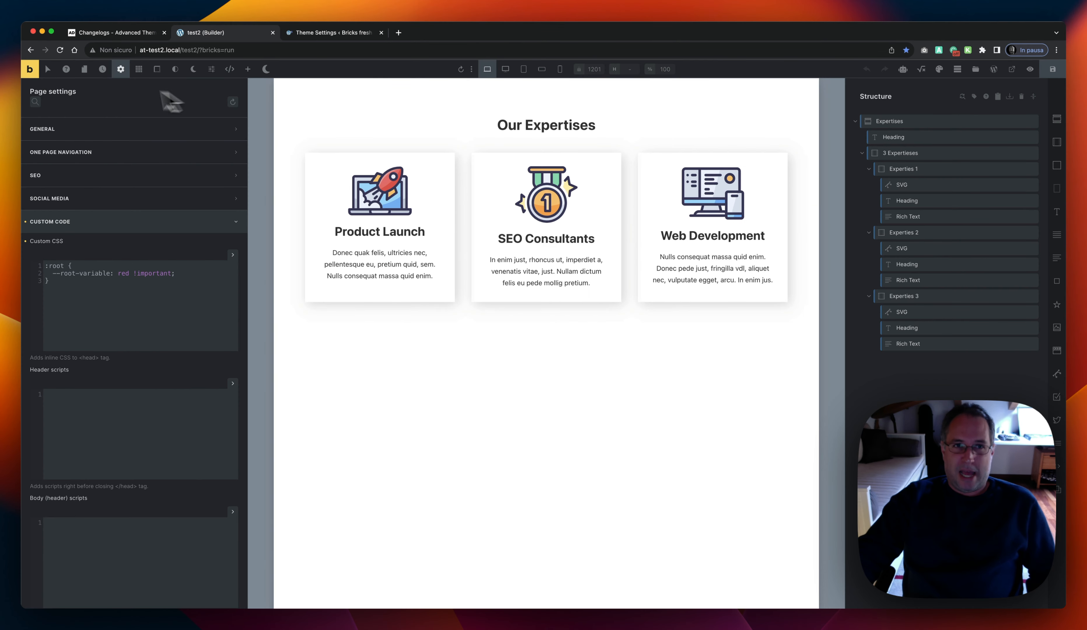
left_click(60, 51)
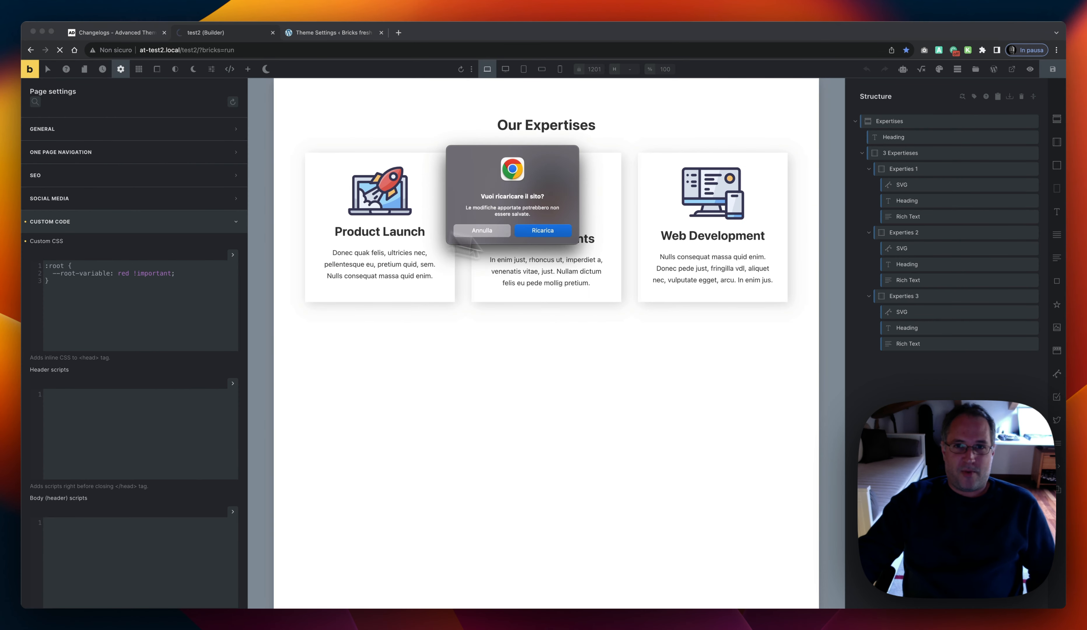
left_click(535, 232)
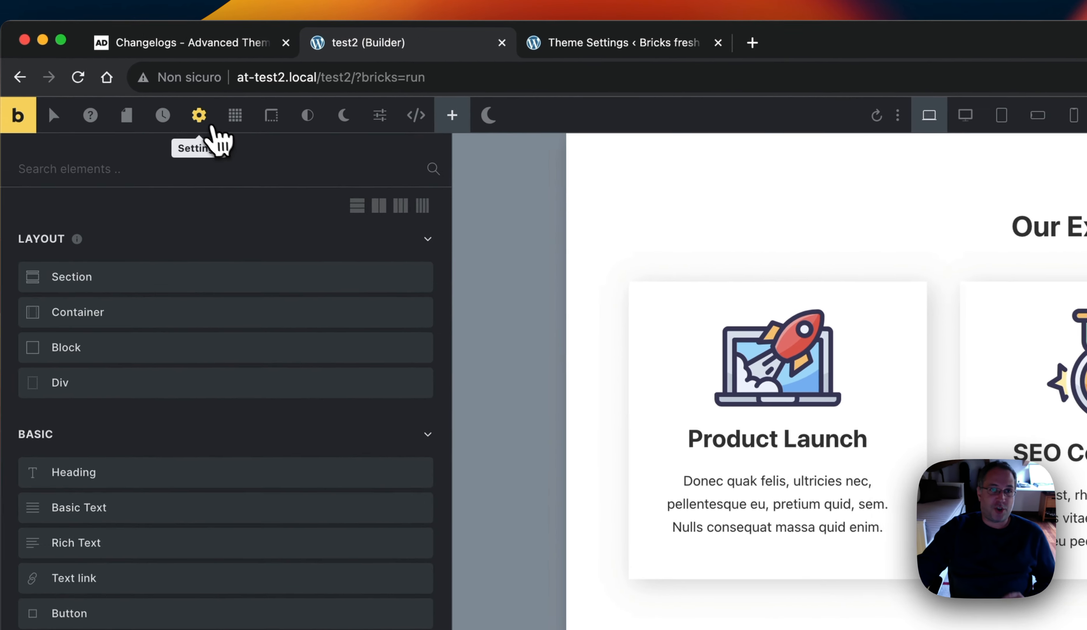
left_click(121, 69)
left_click(169, 216)
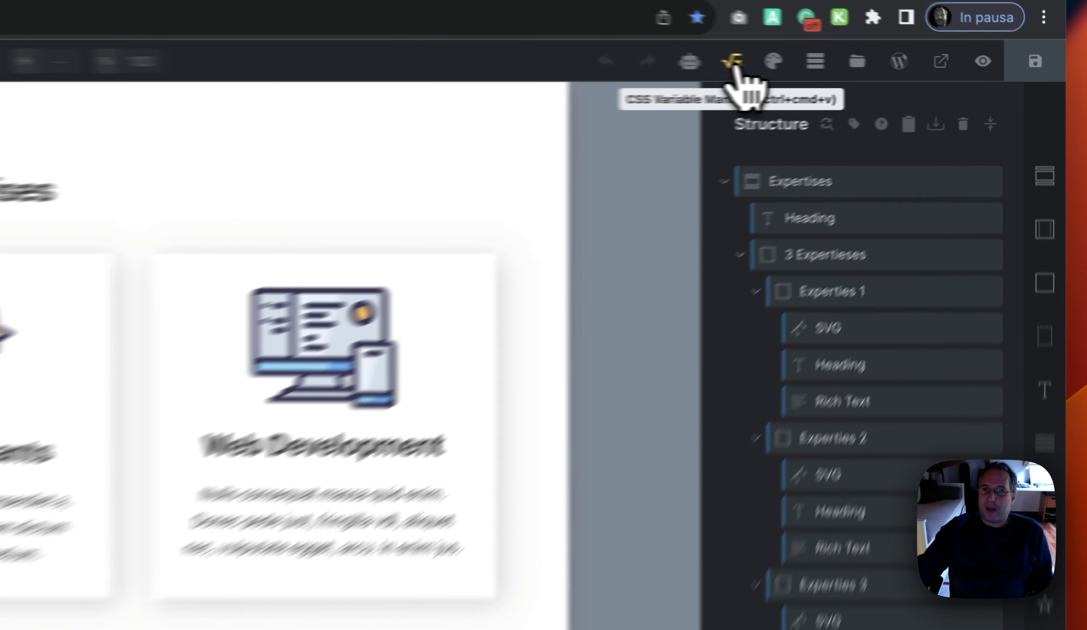
Open the CSS Variable Manager and delete the sp--1 theme variable from the border category
left_click(777, 119)
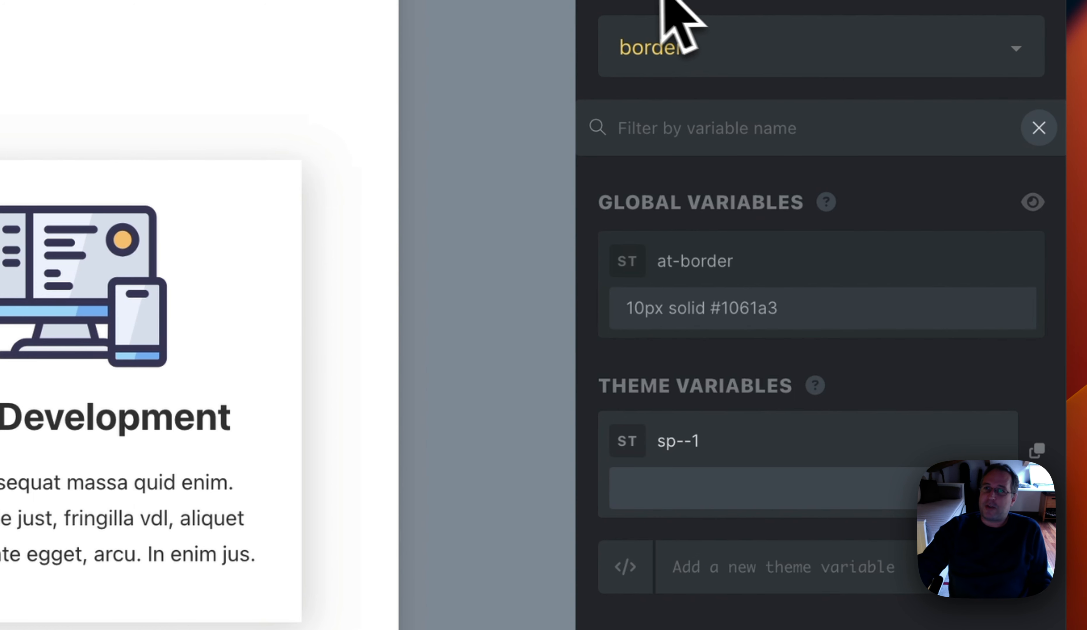
mouse_move(647, 49)
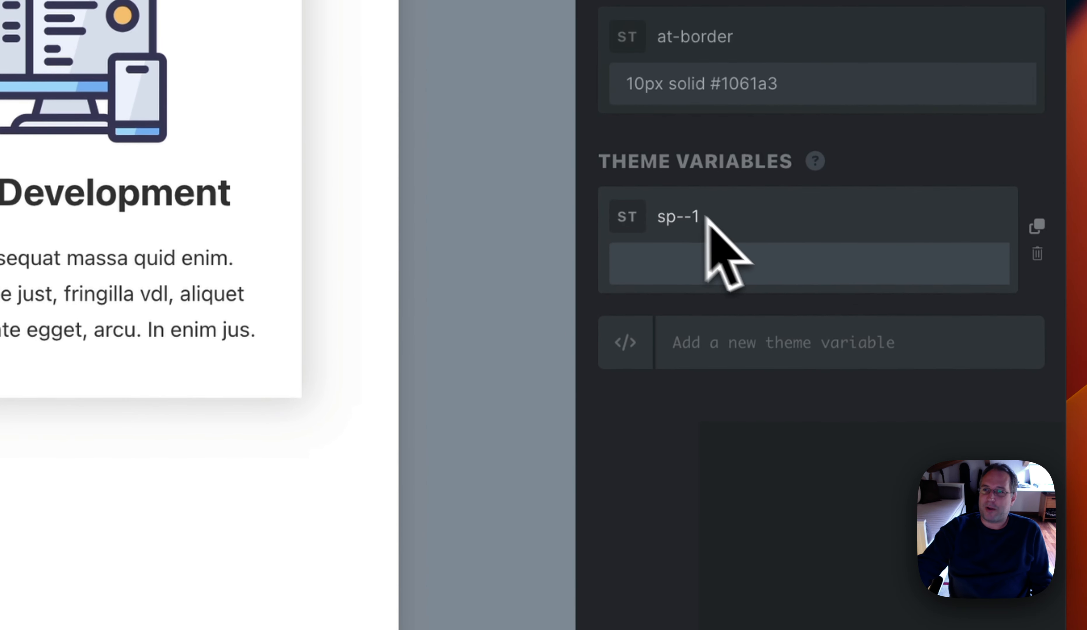
left_click(1037, 254)
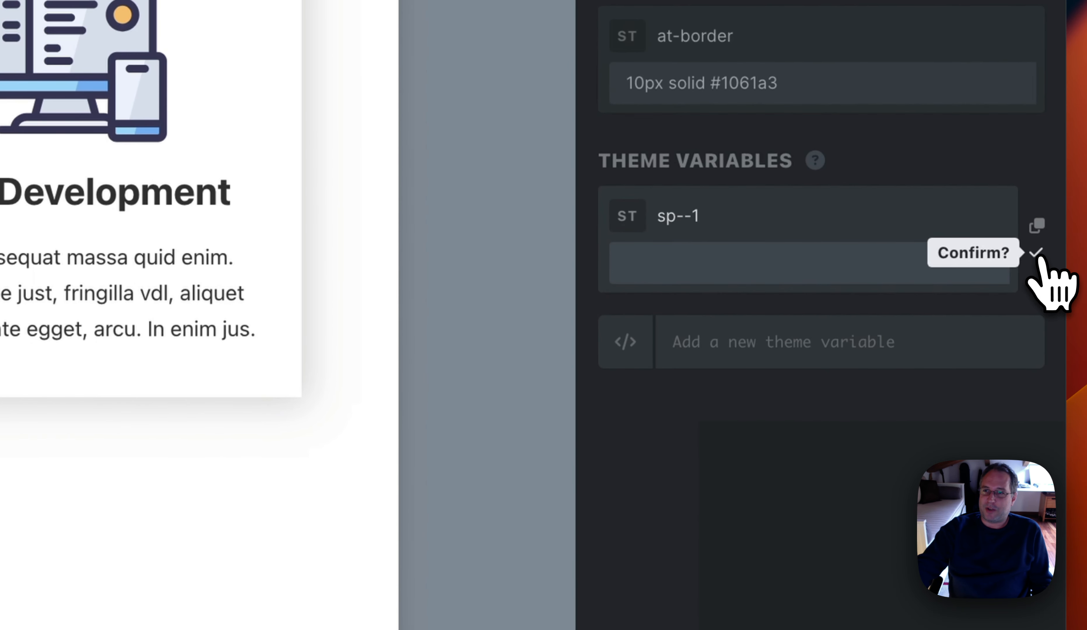
left_click(1037, 255)
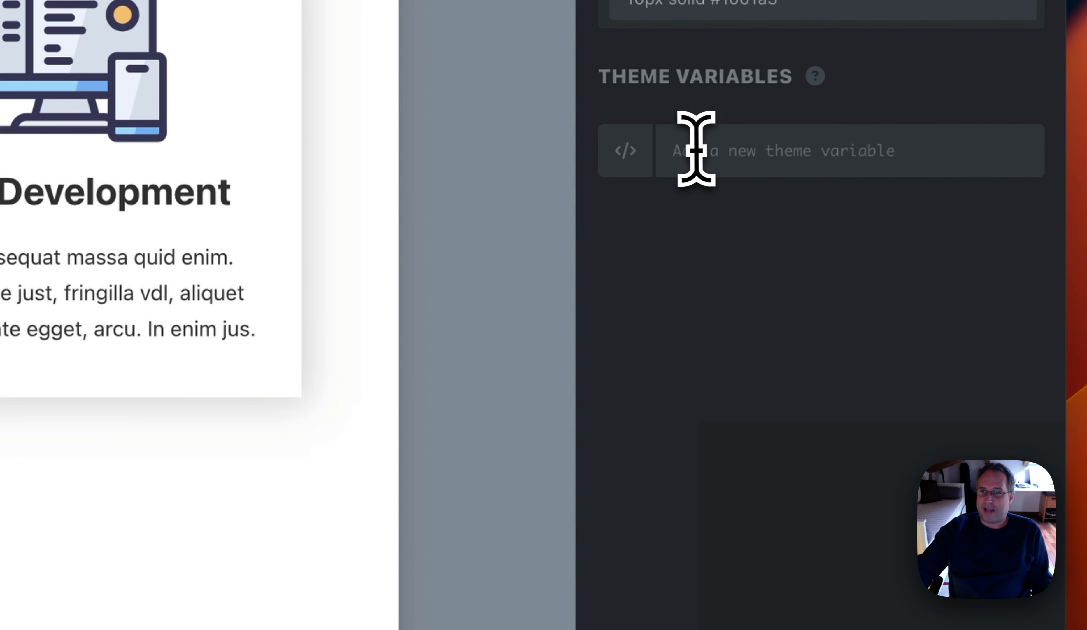
Add a theme variable named border-theme with a clamp value from 10 px to 20 px, widening the variable manager panel
left_click(759, 149)
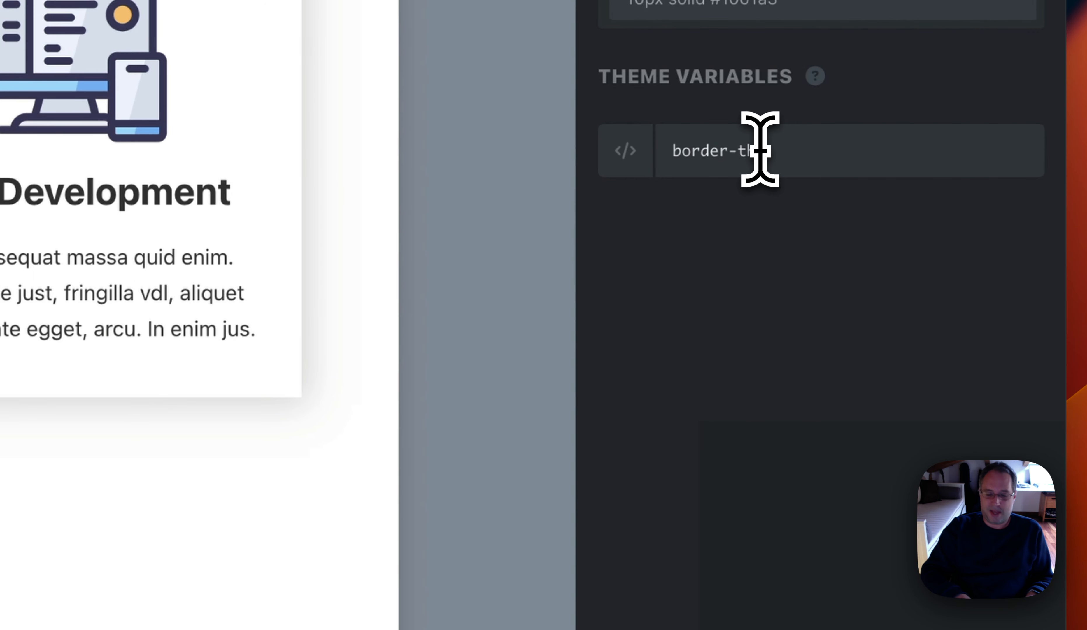
key("Return")
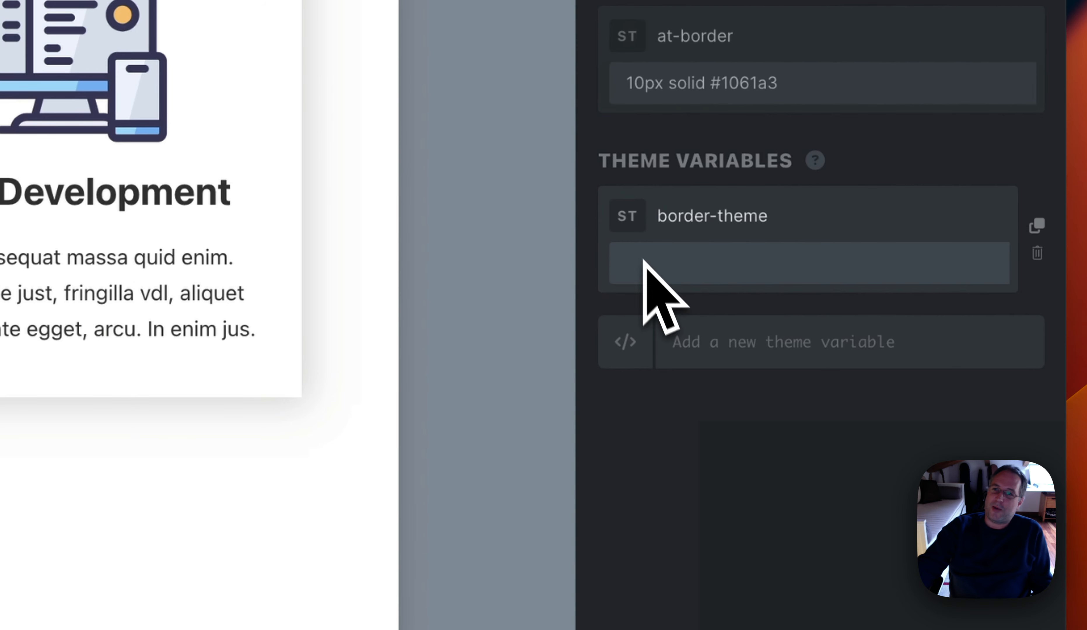
left_click(573, 233)
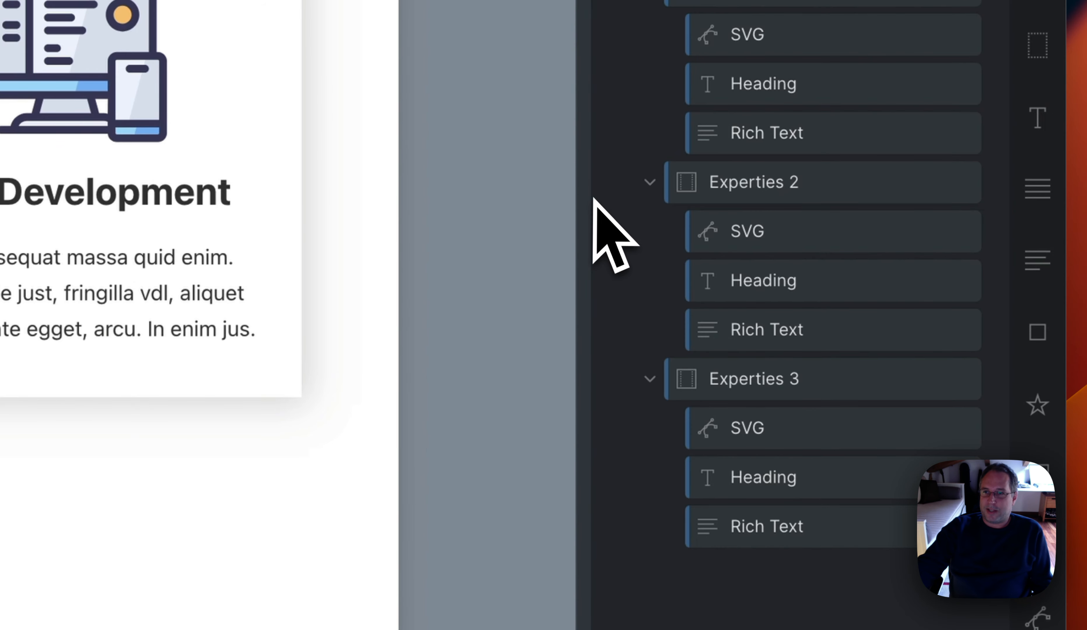
left_click_drag(570, 199, 365, 207)
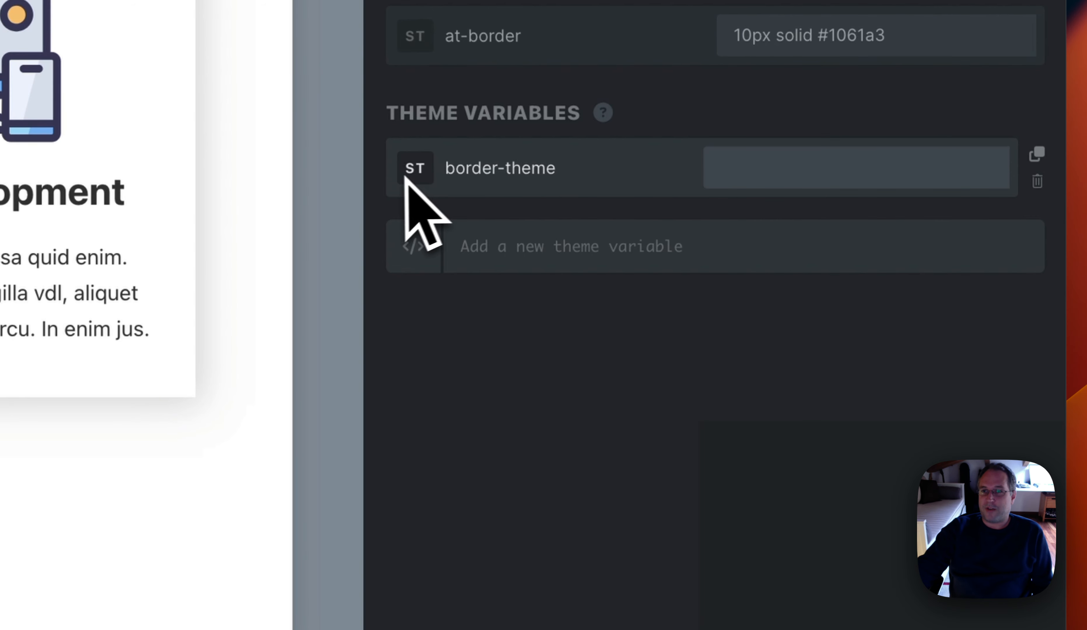
left_click(798, 166)
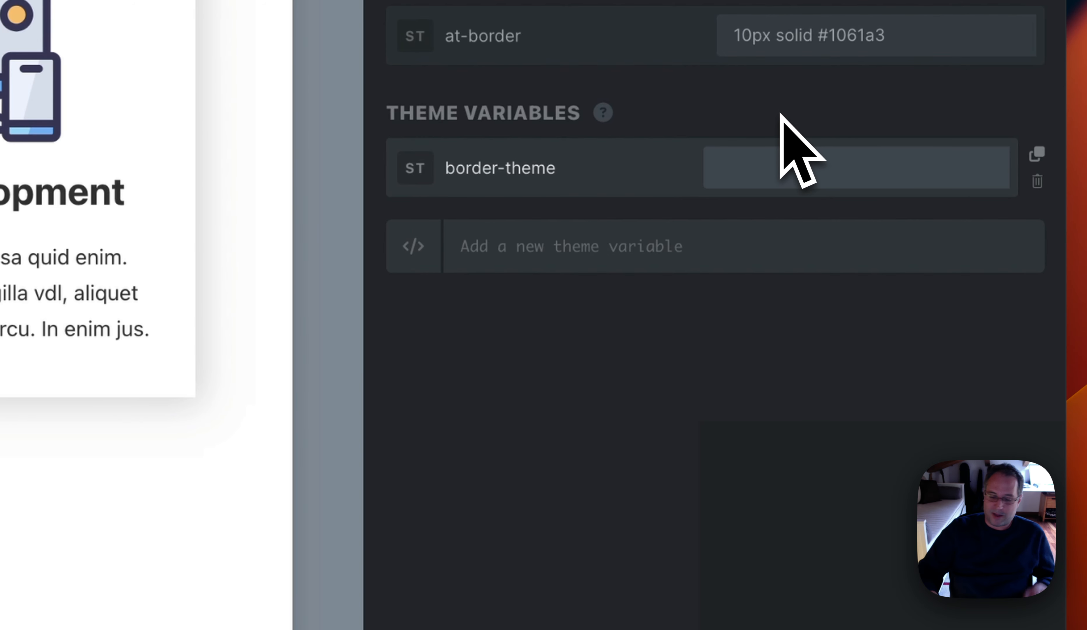
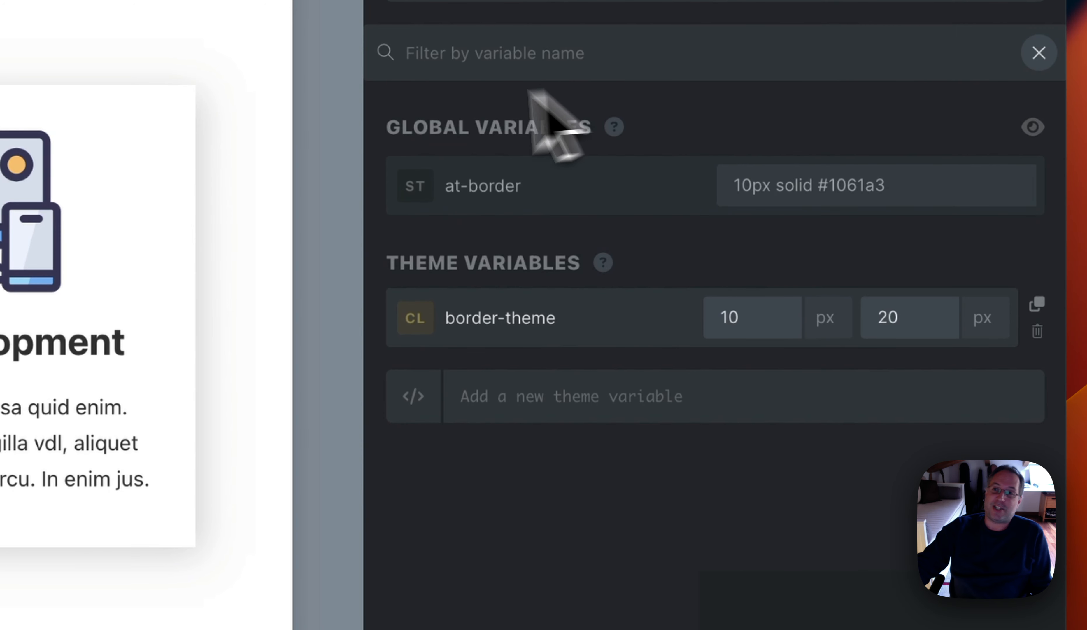
Hide the global variables of the border category and create a new category named Colors
left_click(1032, 127)
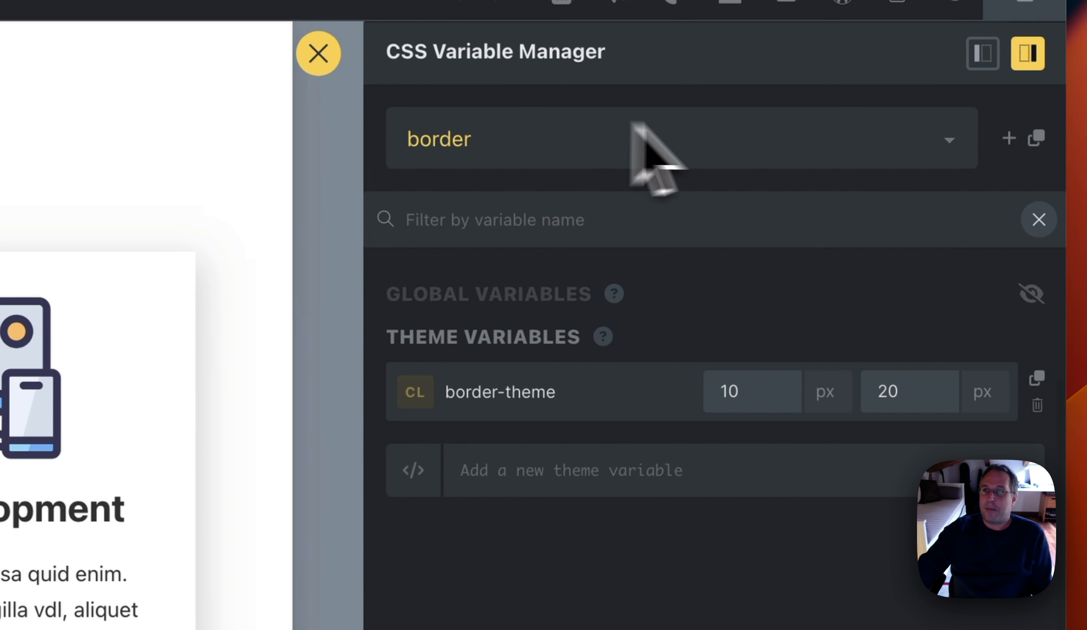
left_click(1009, 139)
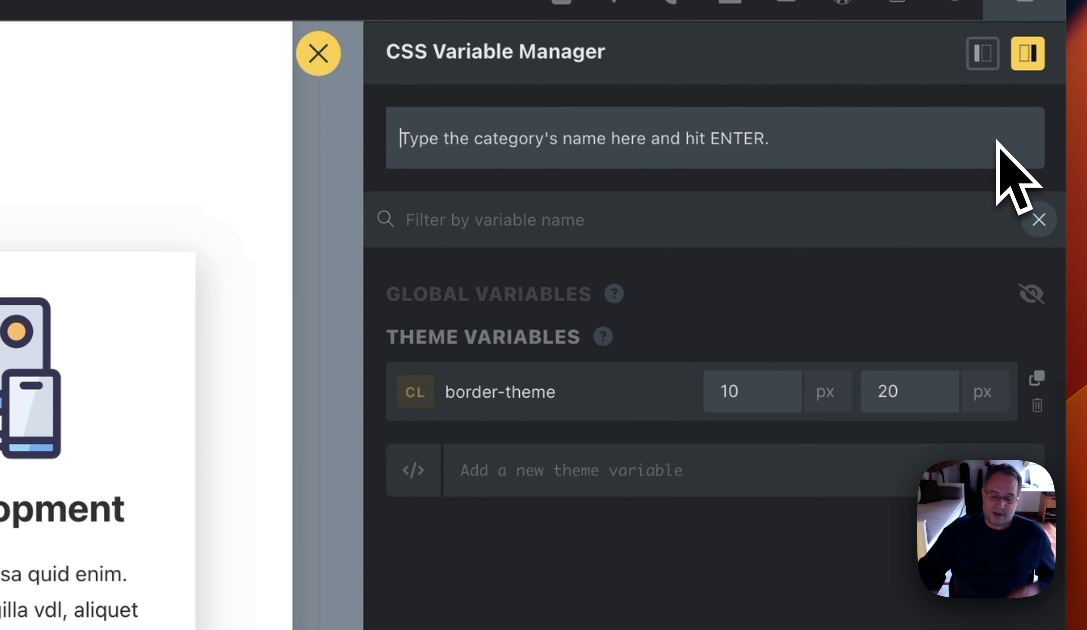
type("Colors")
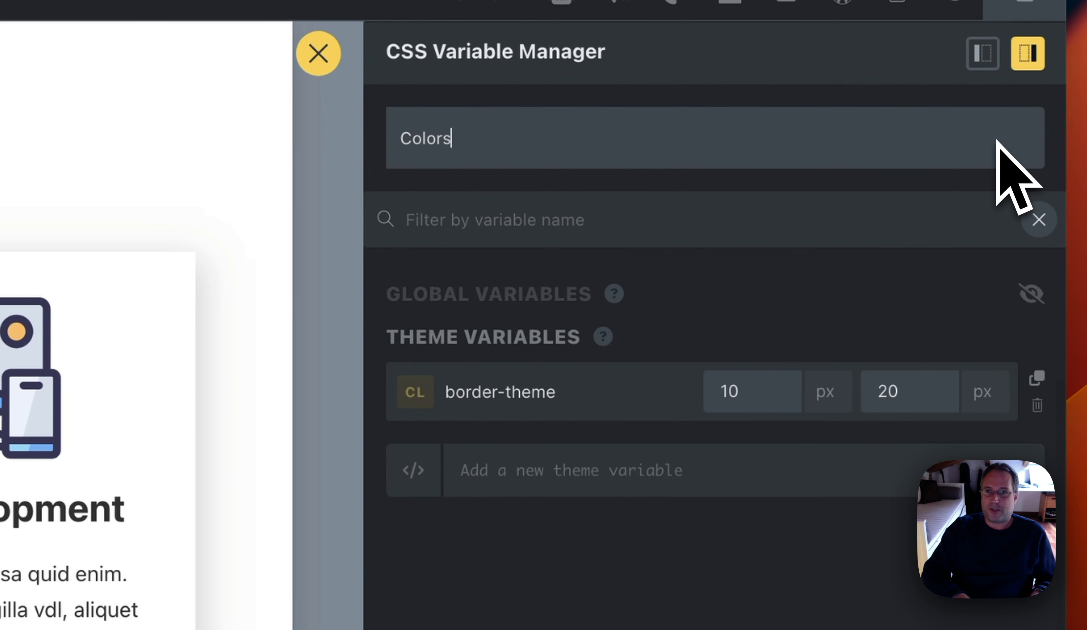
key("Return")
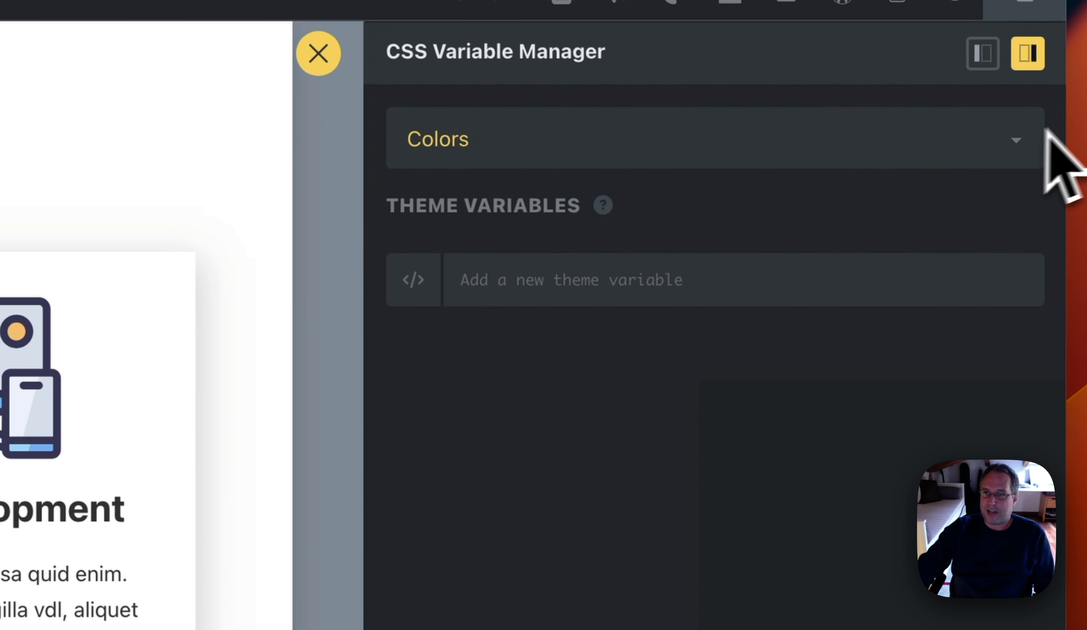
left_click(619, 153)
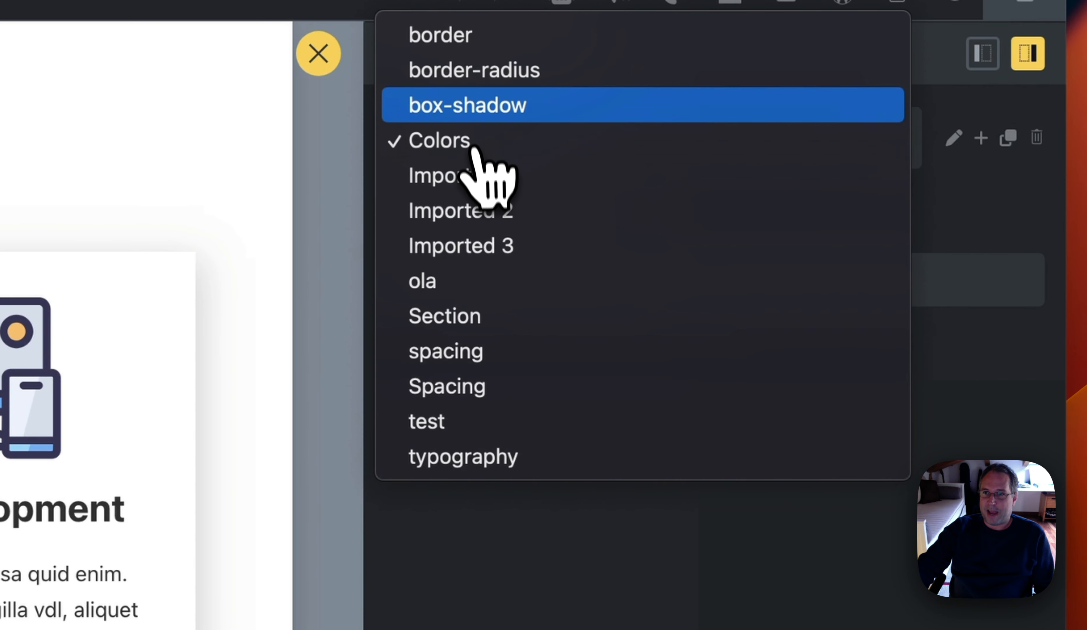
key("Escape")
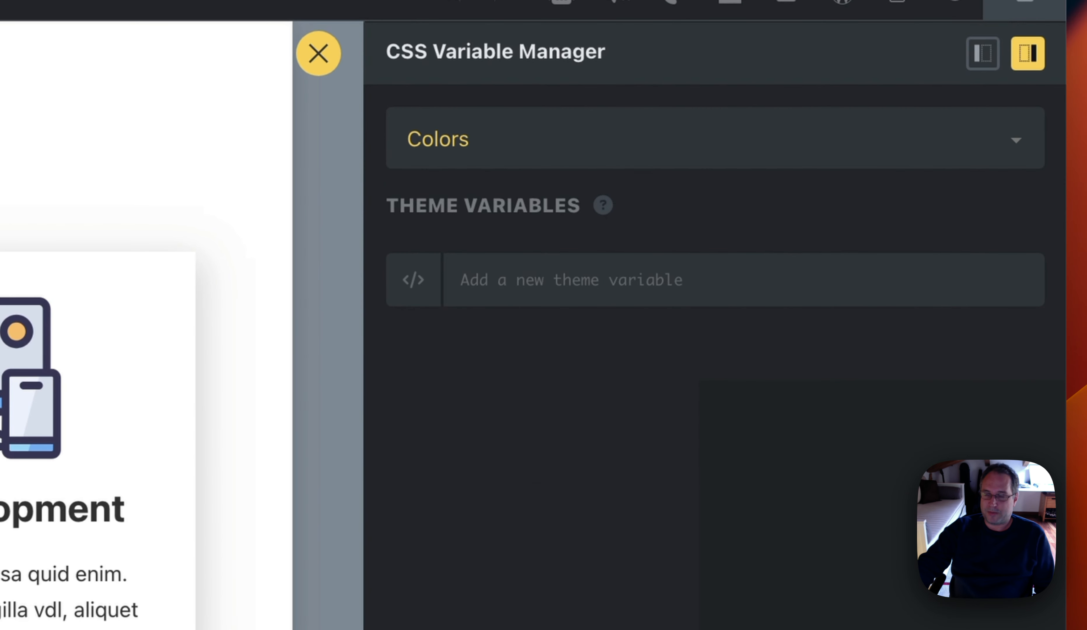
Add a theme variable named red with the value red to the Colors category
left_click(621, 280)
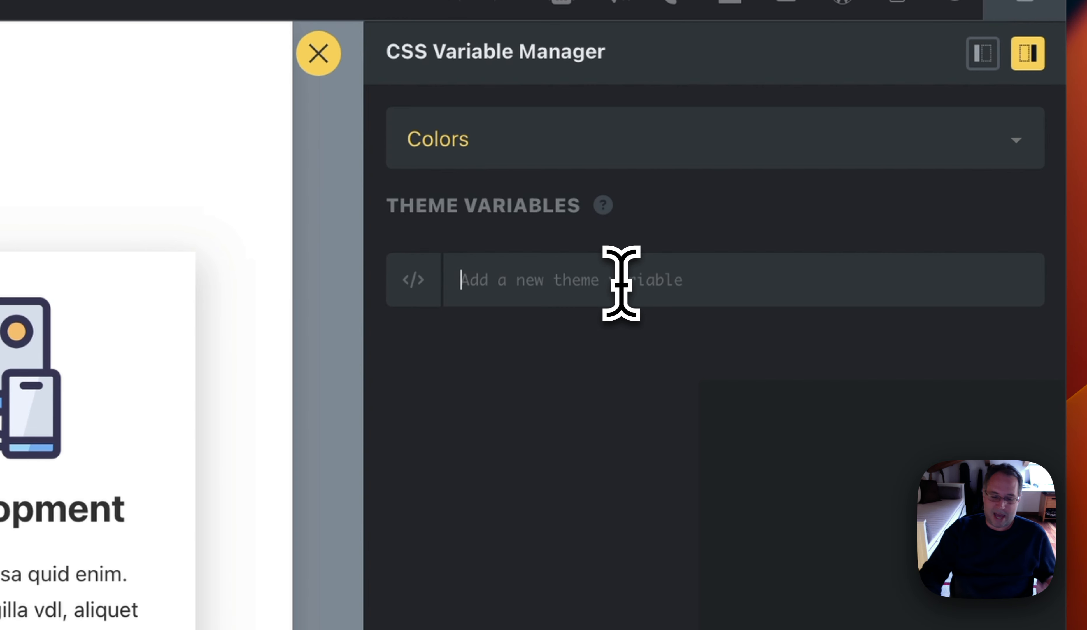
type("red")
key("Return")
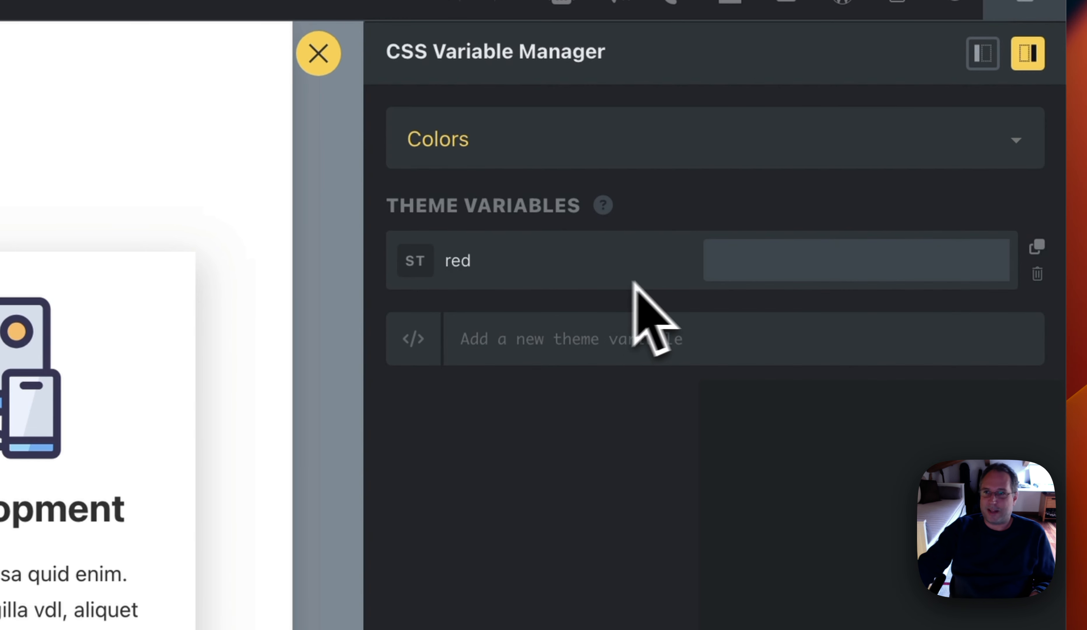
left_click(739, 262)
type("red")
Add a theme variable named green with the value green to the Colors category
left_click(650, 337)
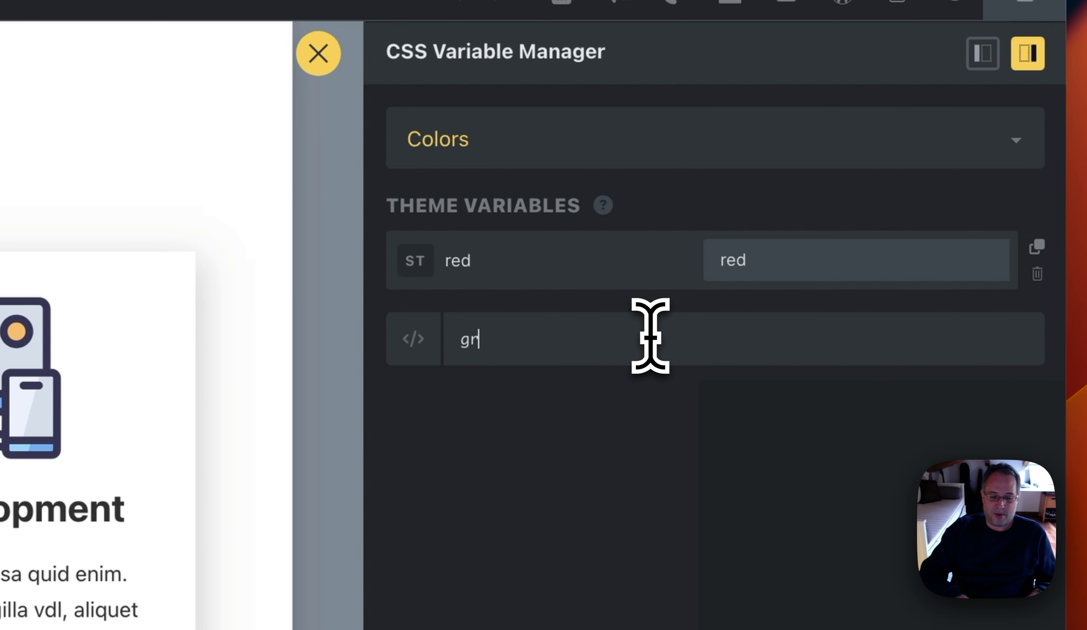
type("green")
key("Return")
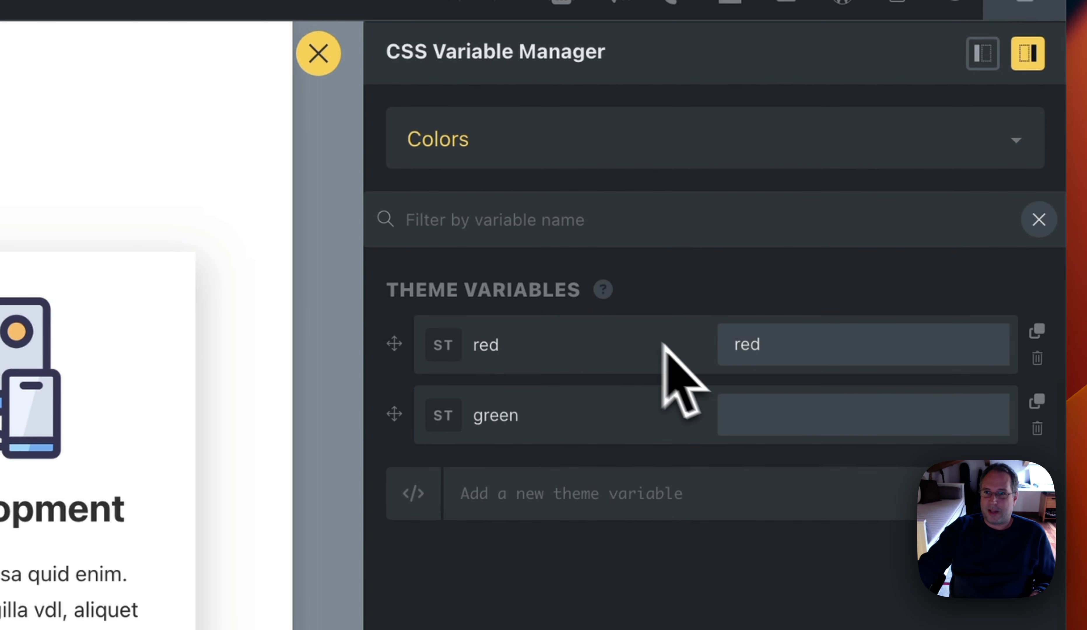
left_click(778, 426)
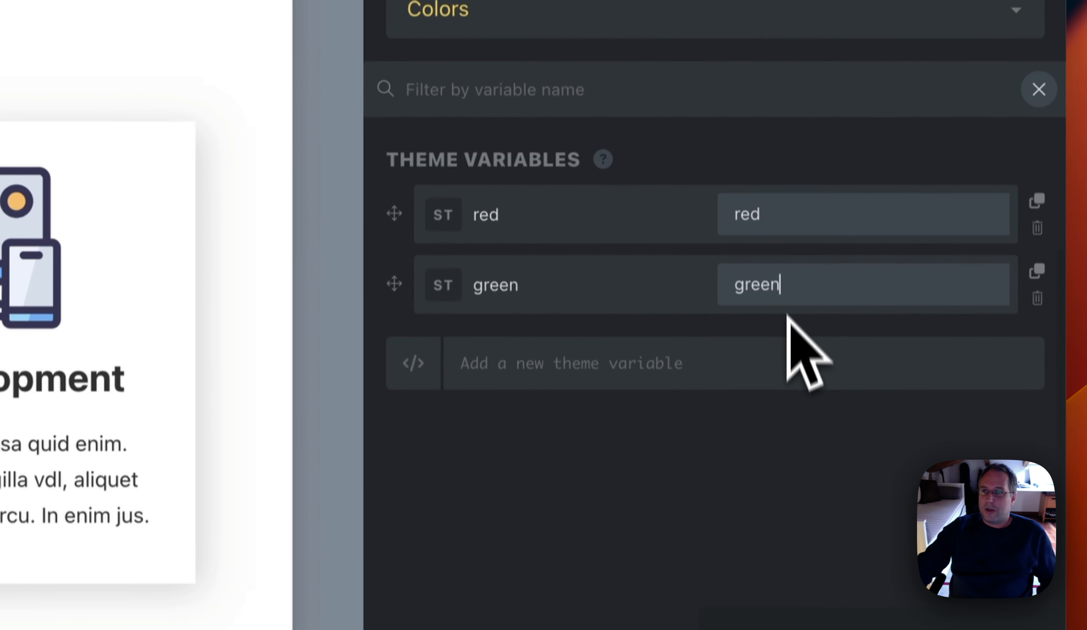
left_click(743, 584)
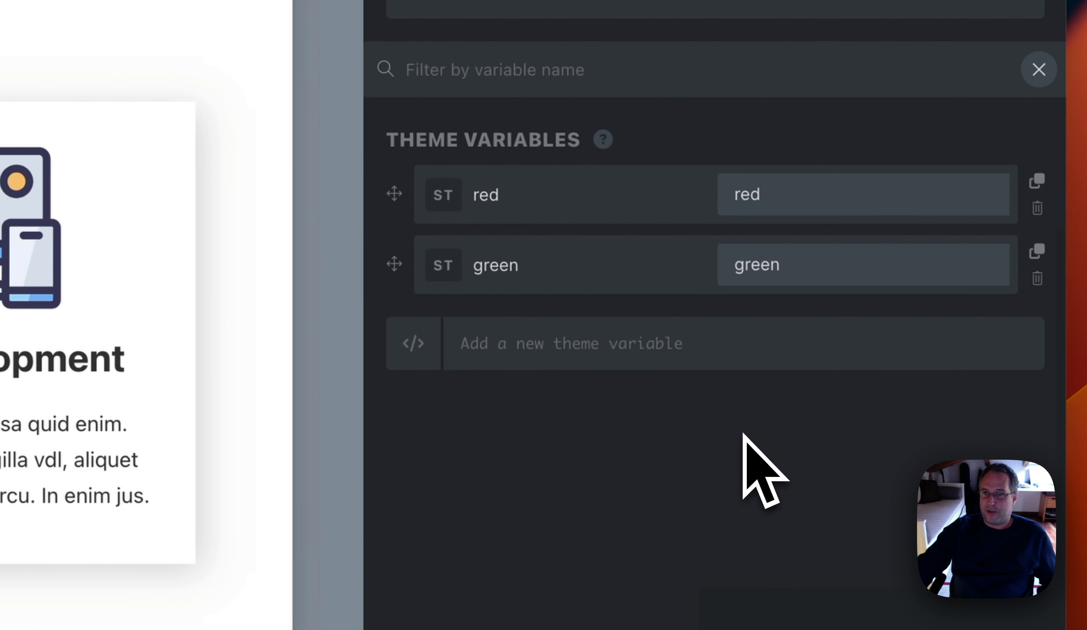
Add a theme variable named blue with the value blue to the Colors category
left_click(741, 335)
type("b")
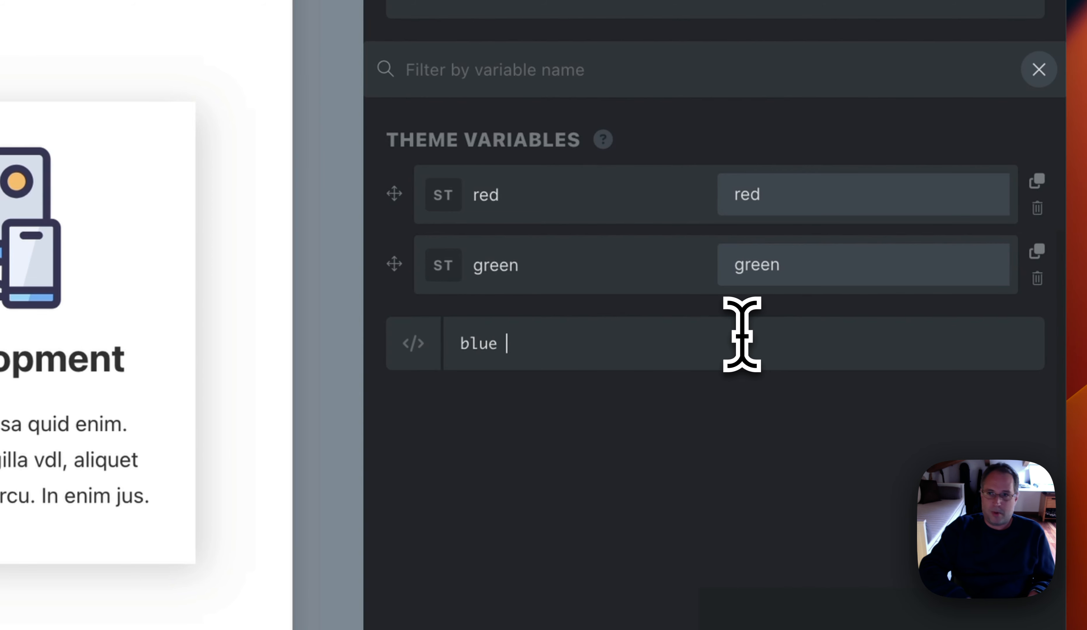
type("lue")
key("Return")
left_click(807, 339)
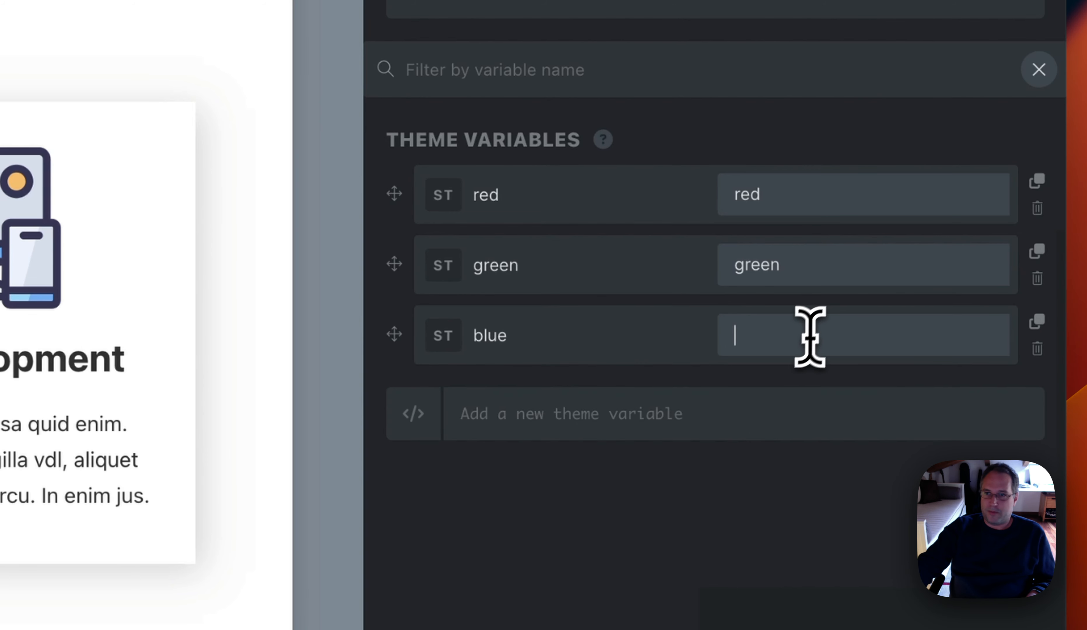
type("blue")
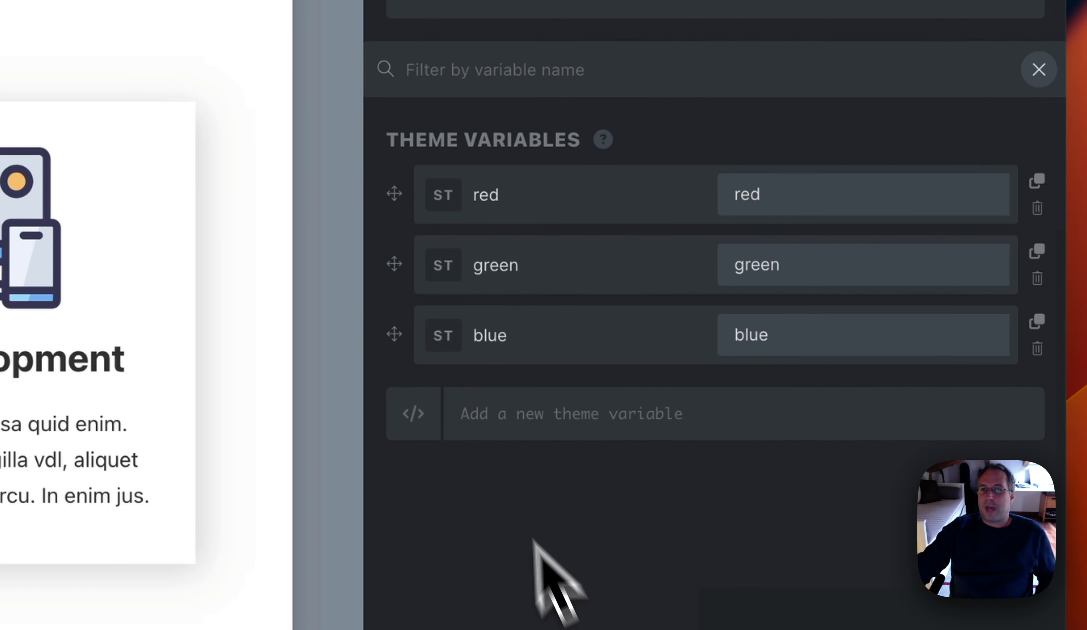
Reorder the theme variables in the Colors category to blue, red, green
mouse_move(394, 194)
left_mouse_down()
mouse_move(383, 351)
mouse_move(391, 190)
left_mouse_up()
left_click(391, 190)
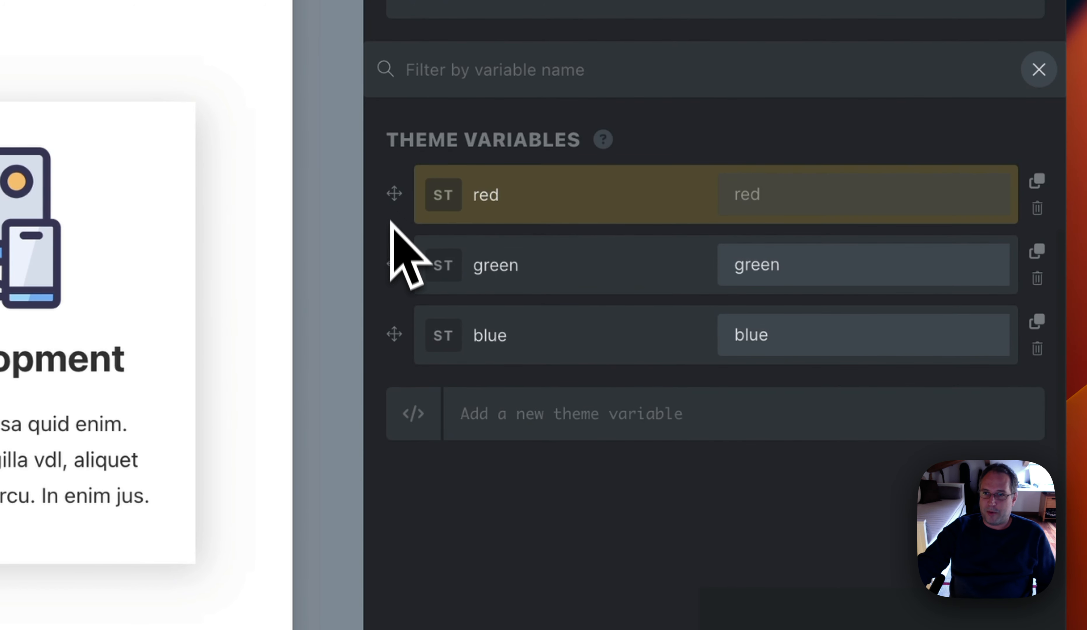
left_click(395, 261)
mouse_move(396, 265)
left_mouse_down()
mouse_move(389, 342)
mouse_move(403, 291)
mouse_move(396, 146)
mouse_move(390, 270)
left_mouse_up()
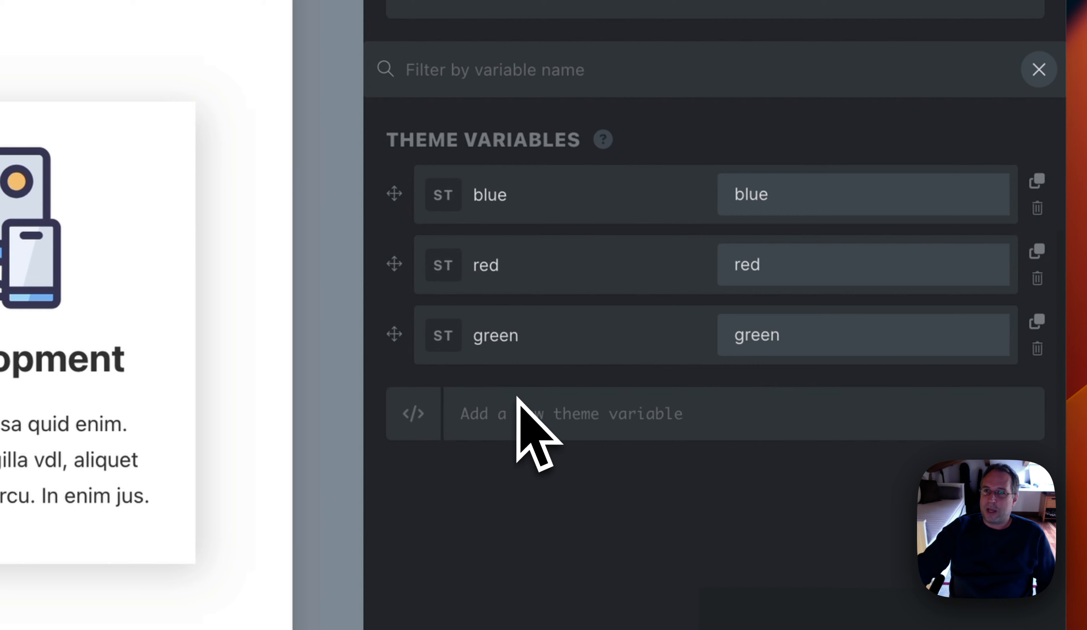
Duplicate the blue theme variable and rename the copy to blue 2
left_click(1038, 184)
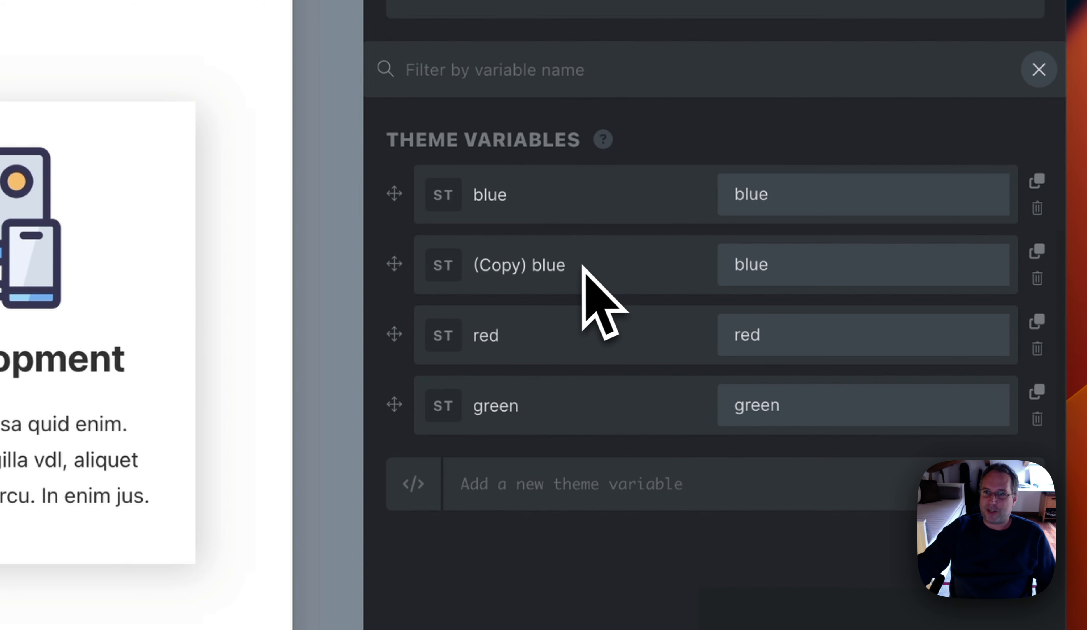
left_click_drag(594, 266, 485, 290)
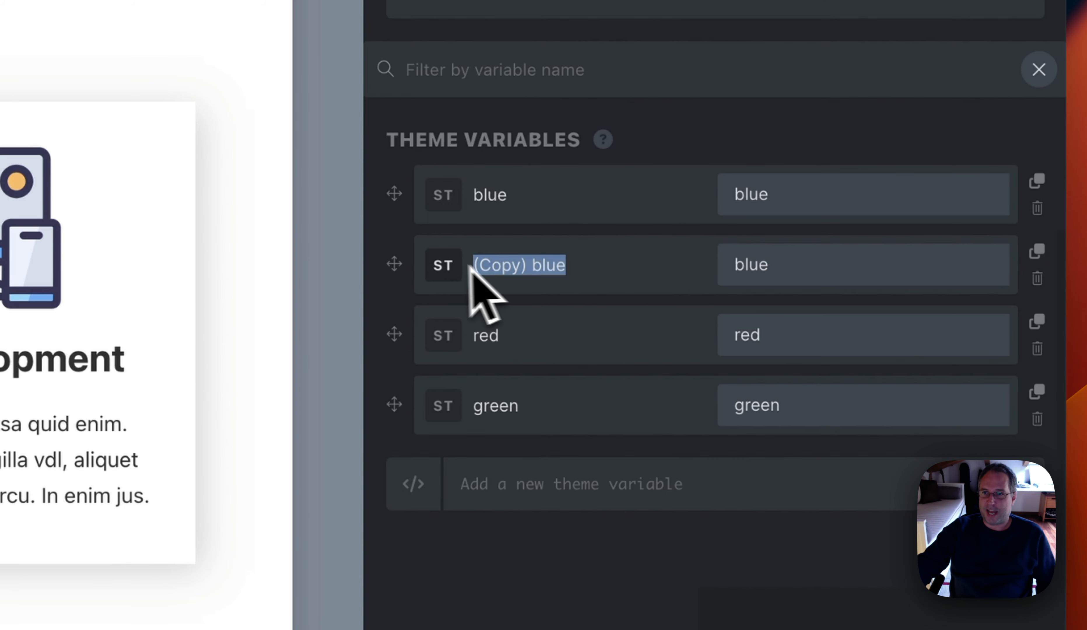
type("blue 2")
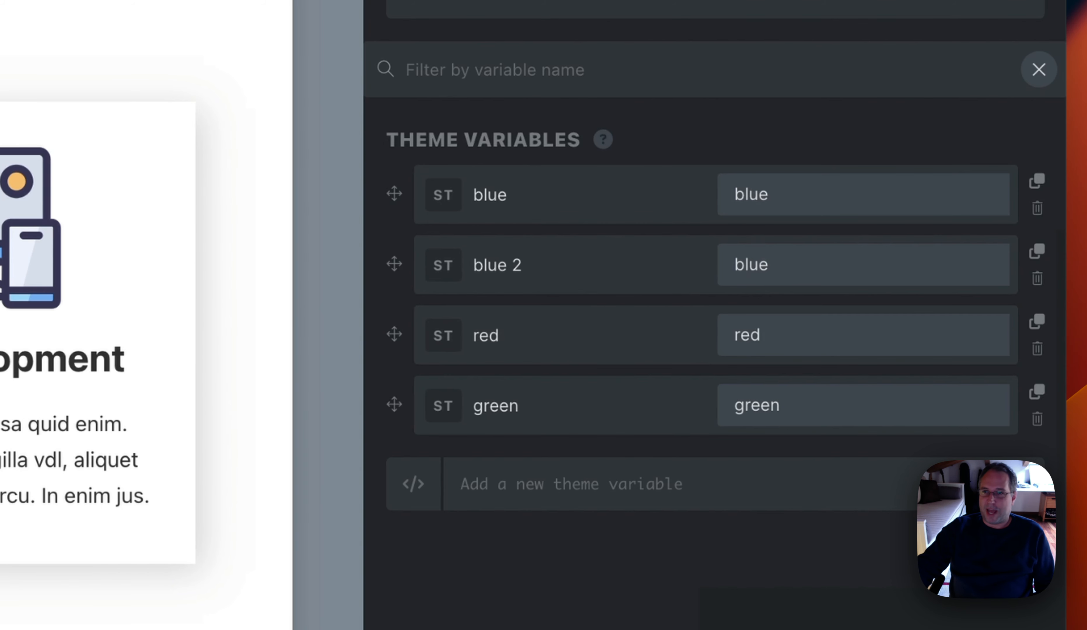
Delete the blue 2 theme variable from the Colors category
left_click(1036, 278)
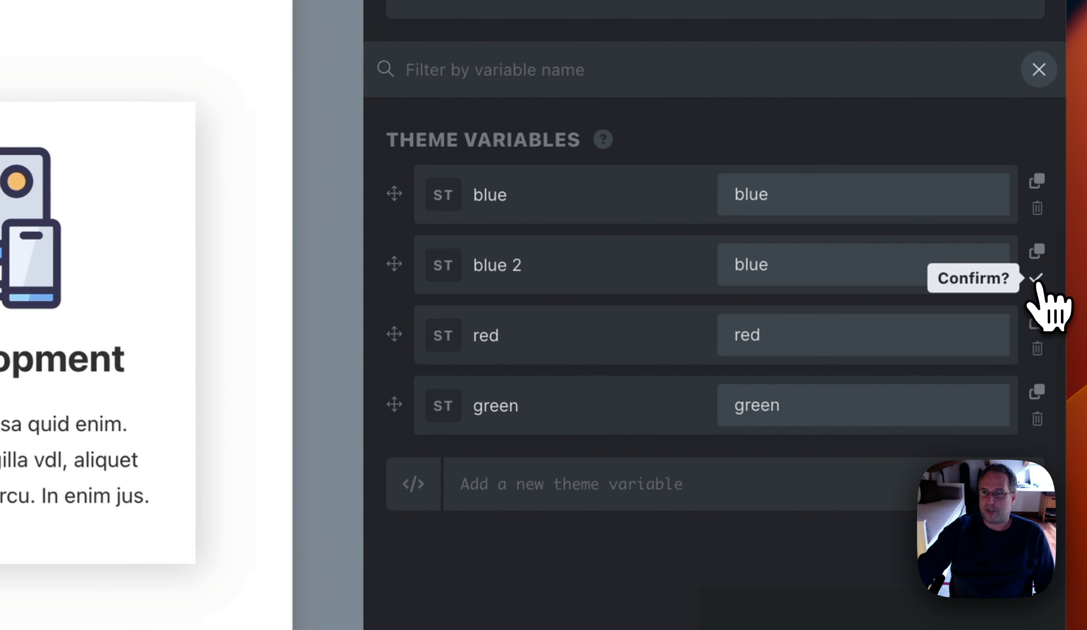
left_click(1037, 279)
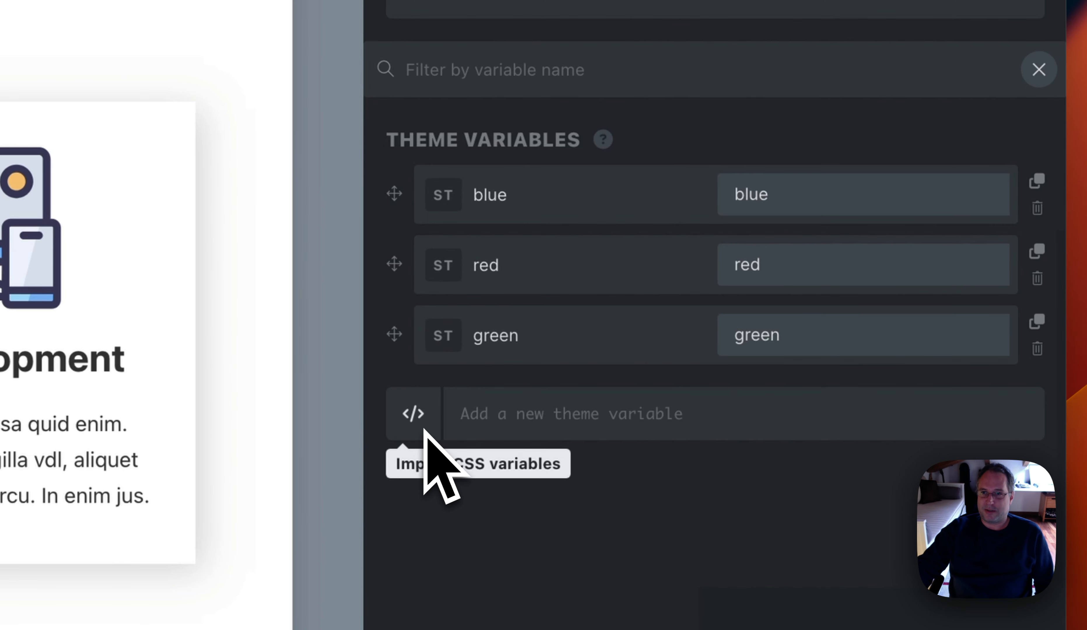
Open the CSS variable import for theme variables and copy the --bricks-color declarations from the html element's :root styles in the browser inspector
left_click(414, 426)
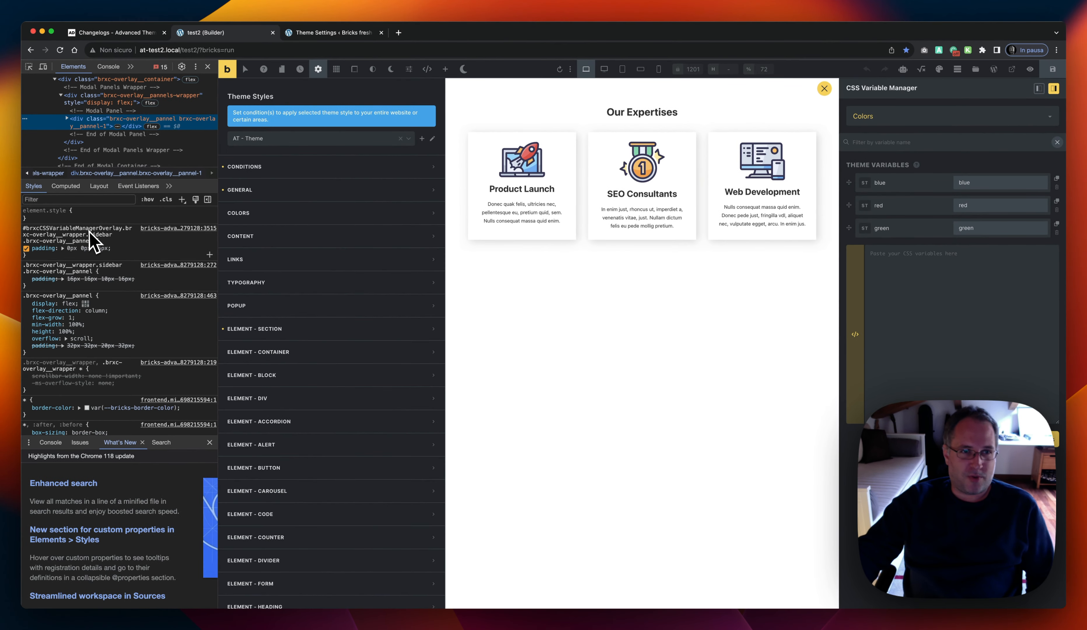
scroll(138, 98, "up", 20)
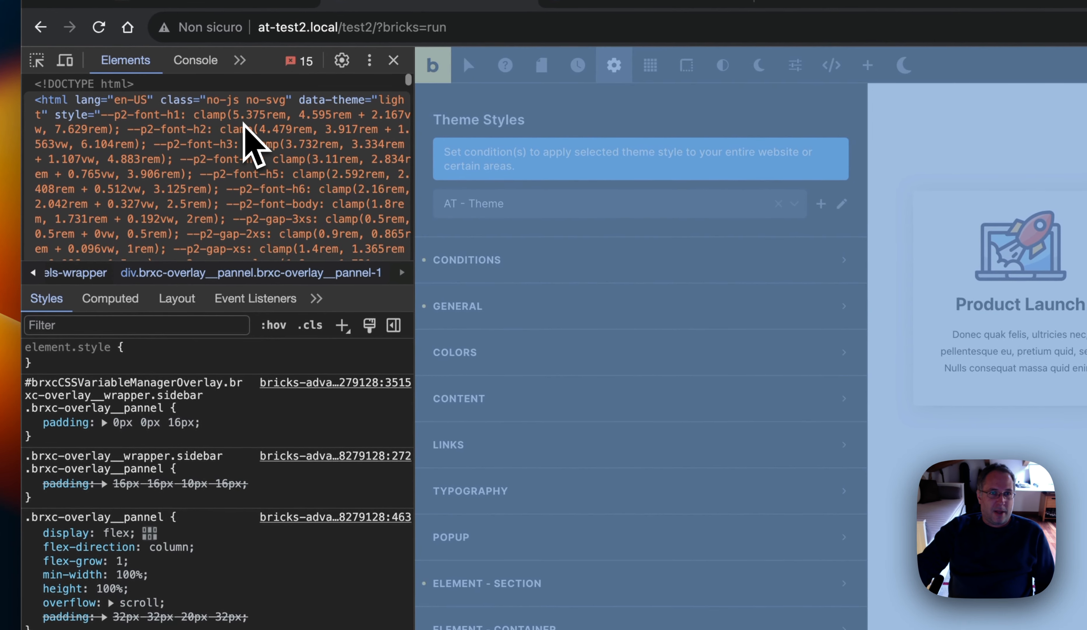
left_click(243, 124)
scroll(237, 433, "down", 15)
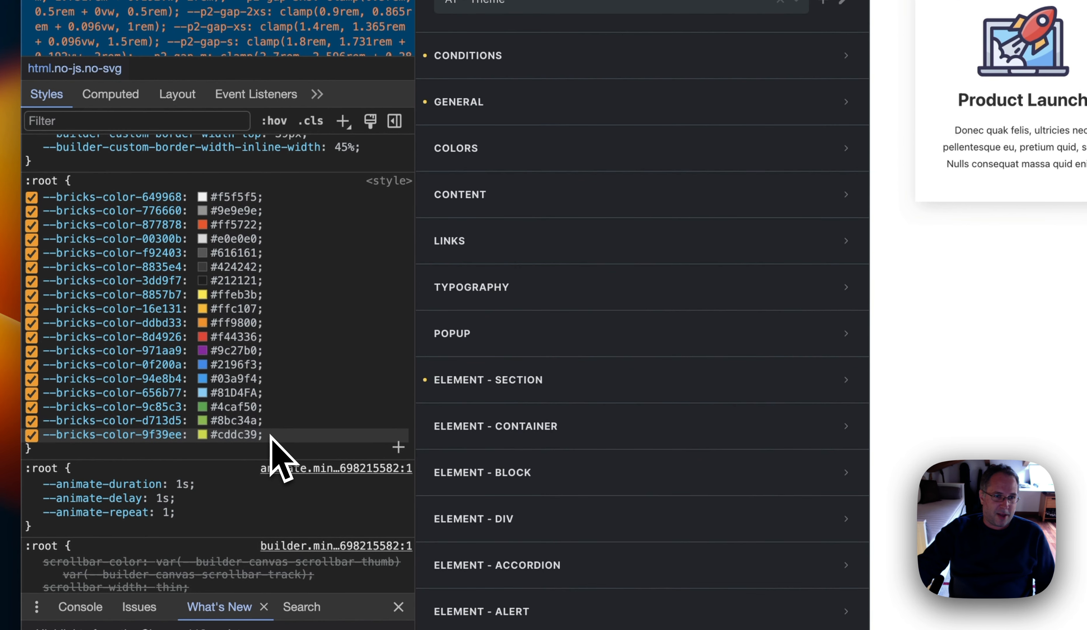
left_click_drag(271, 434, 51, 203)
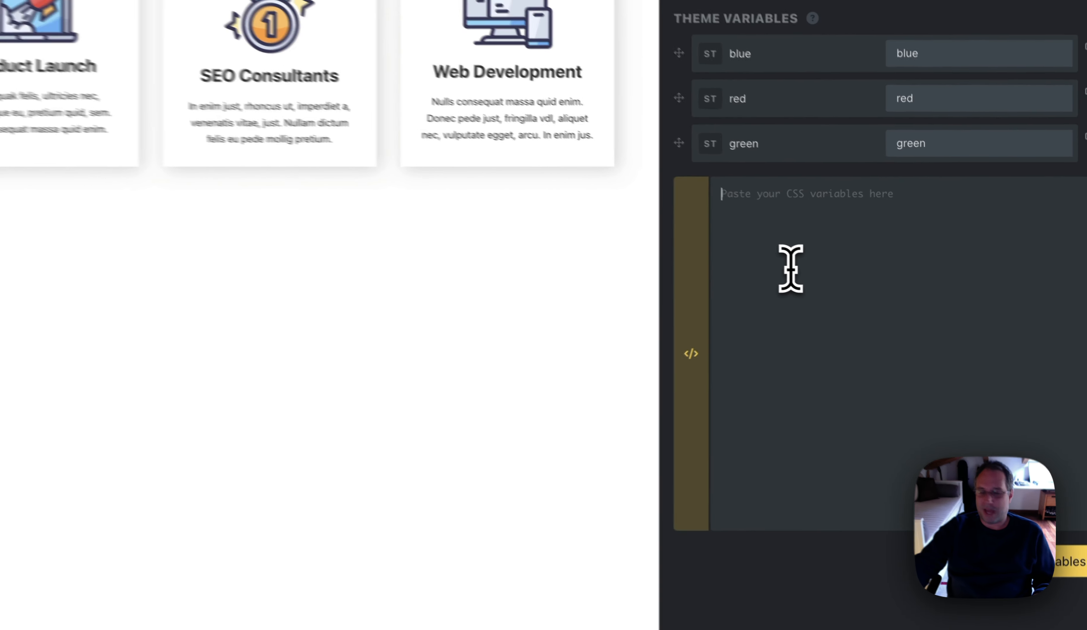
Paste the --bricks-color declarations, from --bricks-color-649968 to --bricks-color-9f39ee, and import them as theme variables in the Colors category
left_click(745, 168)
type("--bricks-color-649968: #f5f5f5;     --bricks-color-776660: #9e9e9e;     --bricks-color-877878: #ff5722;     --bricks-color-00300b: #e0e0e0;     --bricks-color-f92403: #616161;     --bricks-color-8835e4: #424242;     --bricks-color-3dd9f7: #212121;     --bricks-color-8857b7: #ffeb3b;     --bricks-color-16e131: #ffc107;     --bricks-color-ddbd33: #ff9800;     --bricks-color-8d4926: #f44336;     --bricks-color-971aa9: #9c27b0;     --bricks-color-0f200a: #2196f3;     --bricks-color-94e8b4: #03a9f4;     --bricks-color-656b77: #81D4FA;     --bricks-color-9c85c3: #4caf50;     --bricks-color-d713d5: #8bc34a;     --bricks-color-9f39ee: #cddc39;")
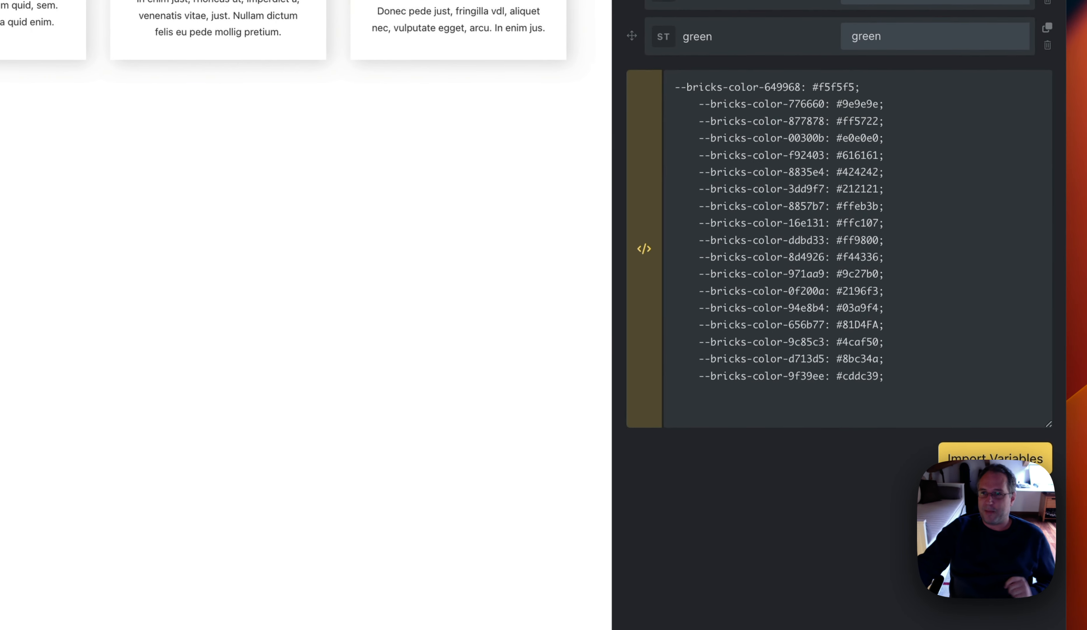
left_click(994, 457)
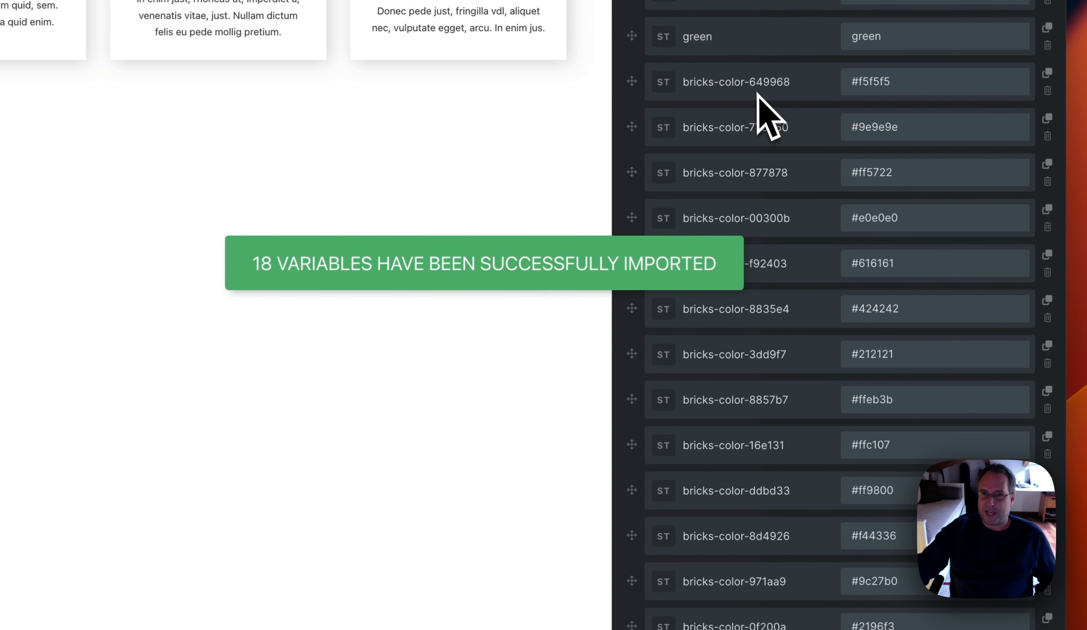
scroll(761, 104, "down", 3)
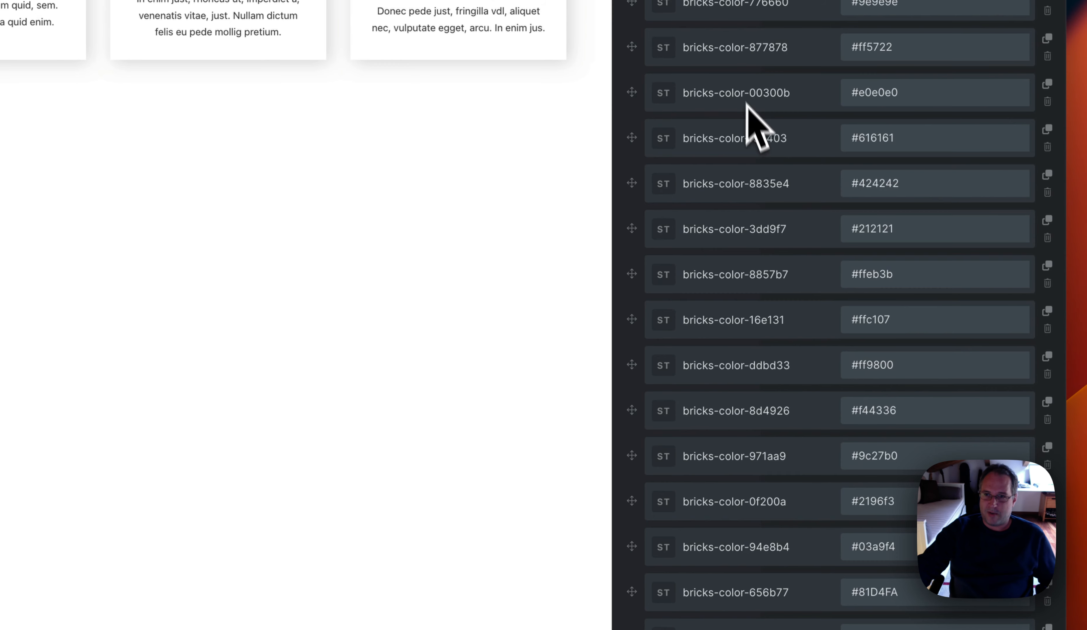
Switch the variable manager to the typography category and show its global variables
scroll(744, 218, "up", 3)
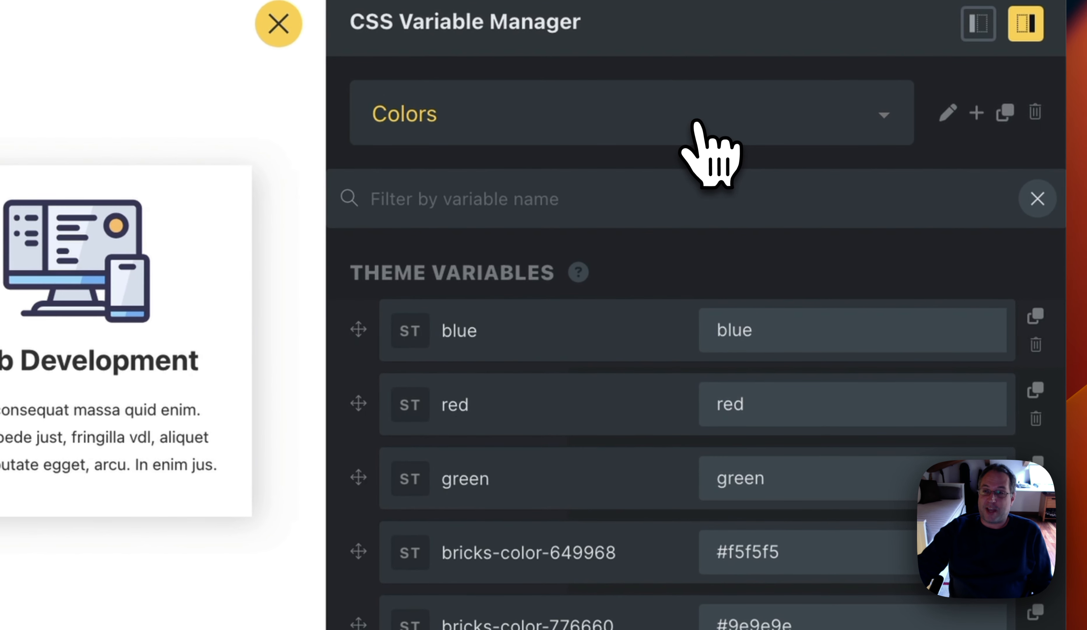
left_click(700, 126)
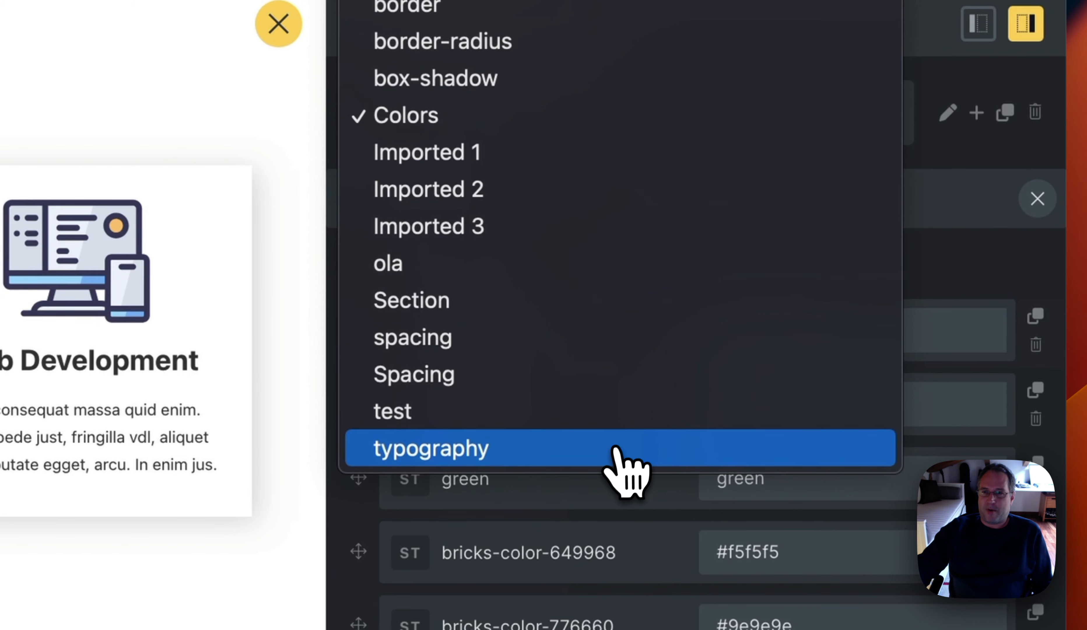
left_click(613, 448)
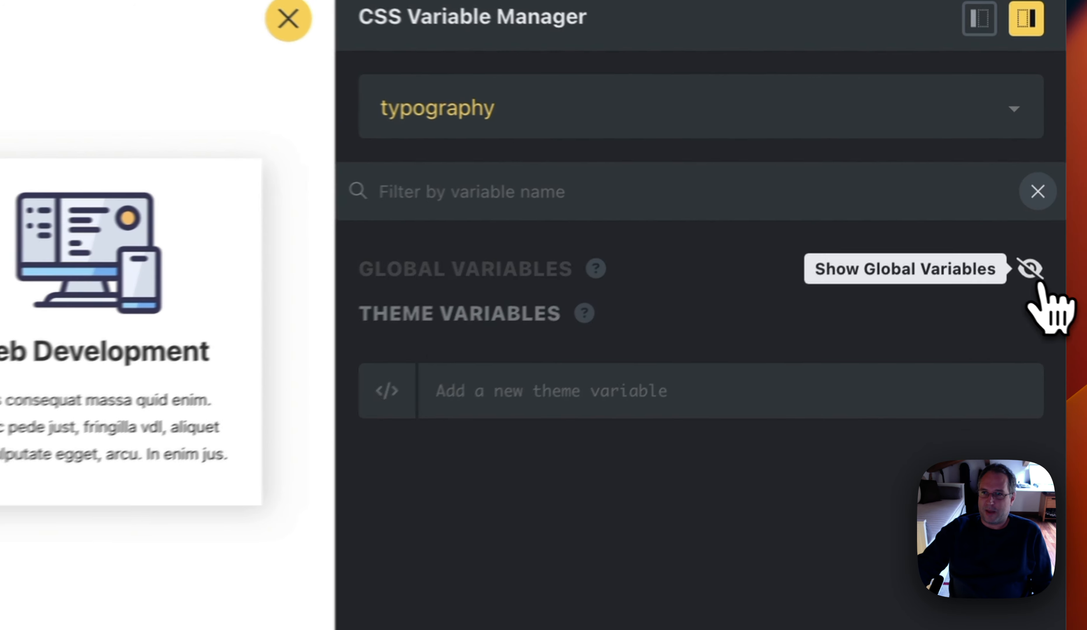
left_click(1031, 276)
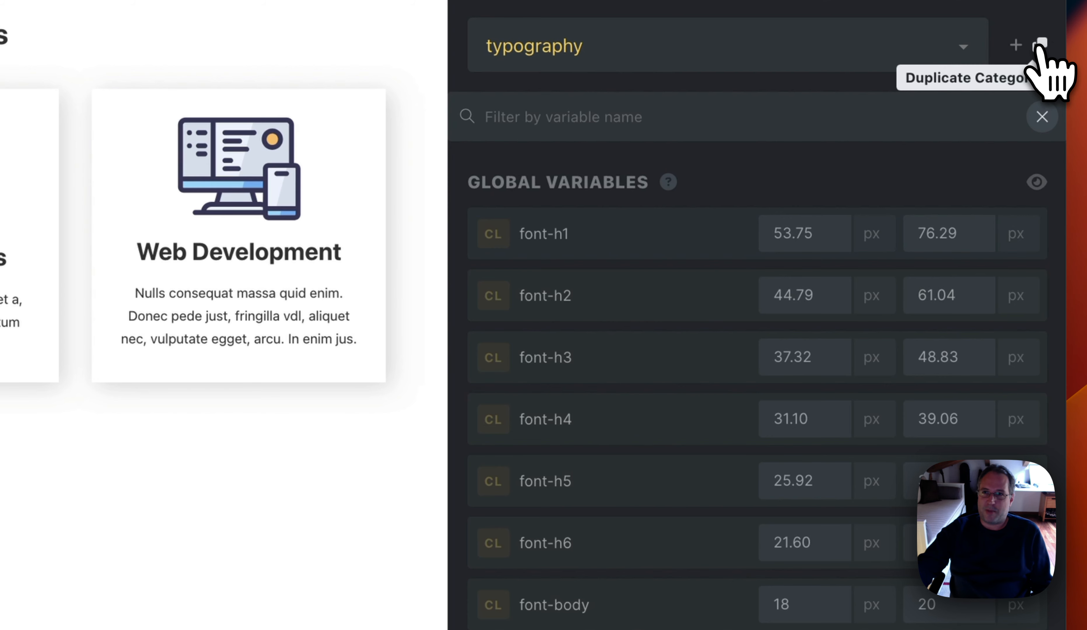
Duplicate the typography category as an editable theme-variable category and keep the copy selected
left_click(1041, 45)
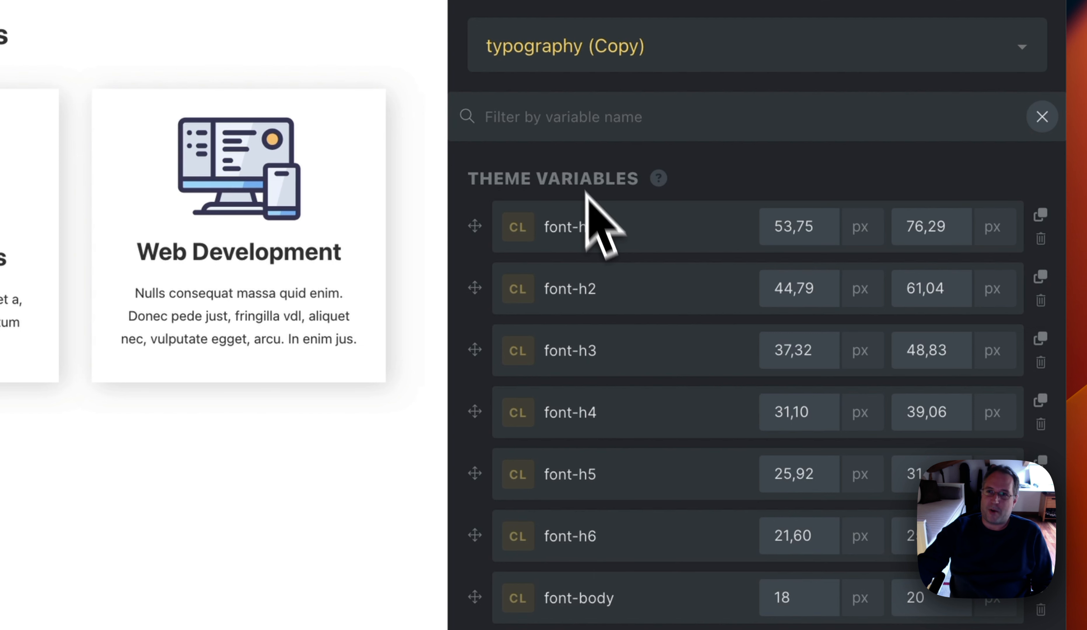
left_click(613, 60)
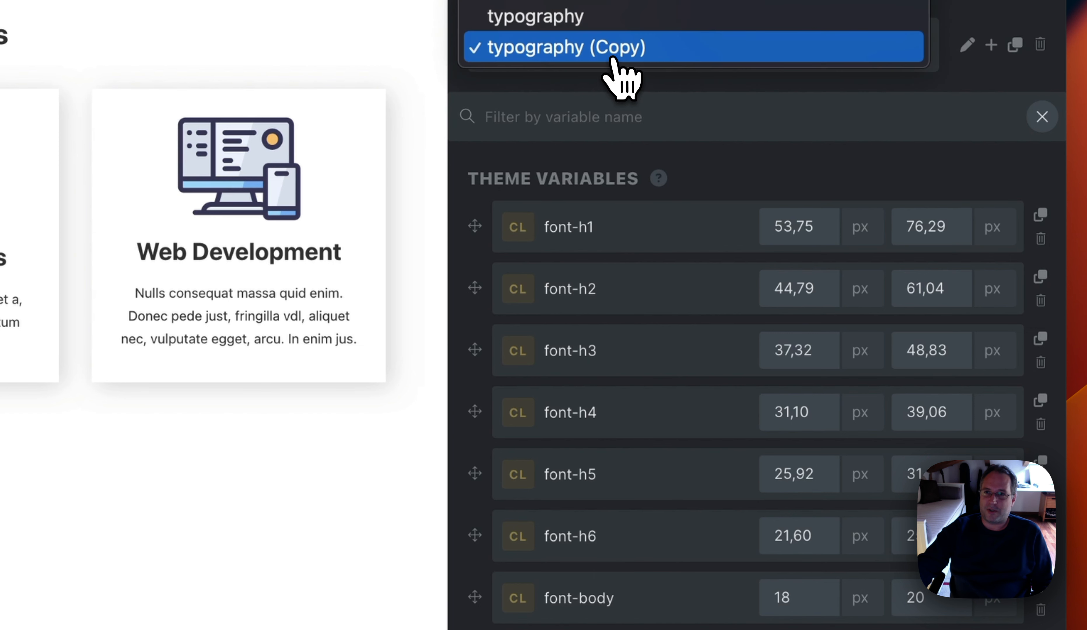
left_click(658, 277)
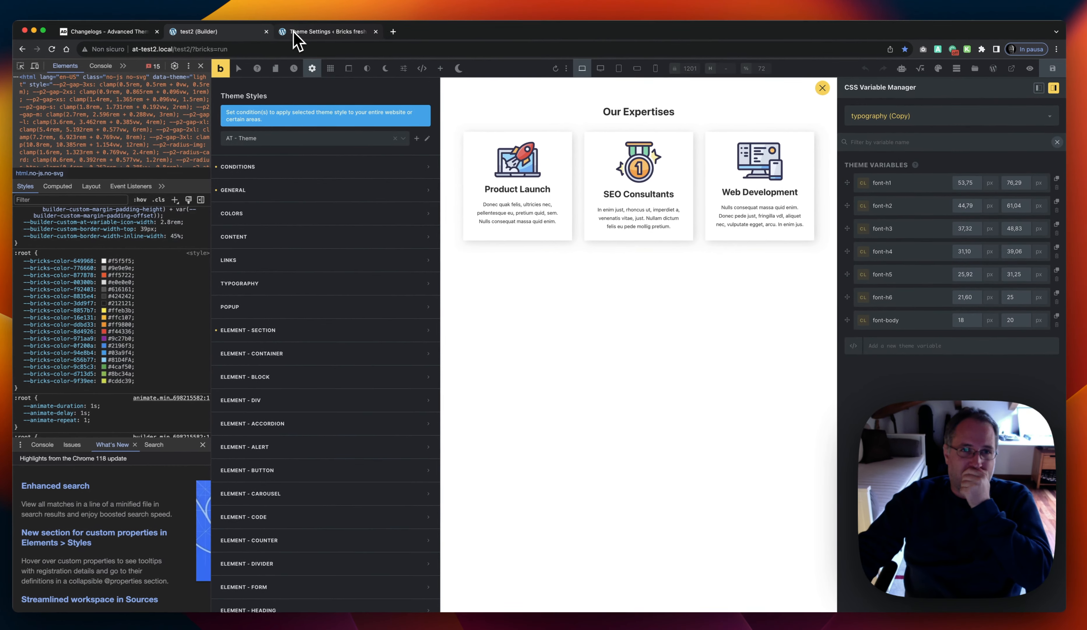
Turn off the Typography feature under CSS Variables in the Theme Settings tab and return to the test2 builder tab
left_click(301, 35)
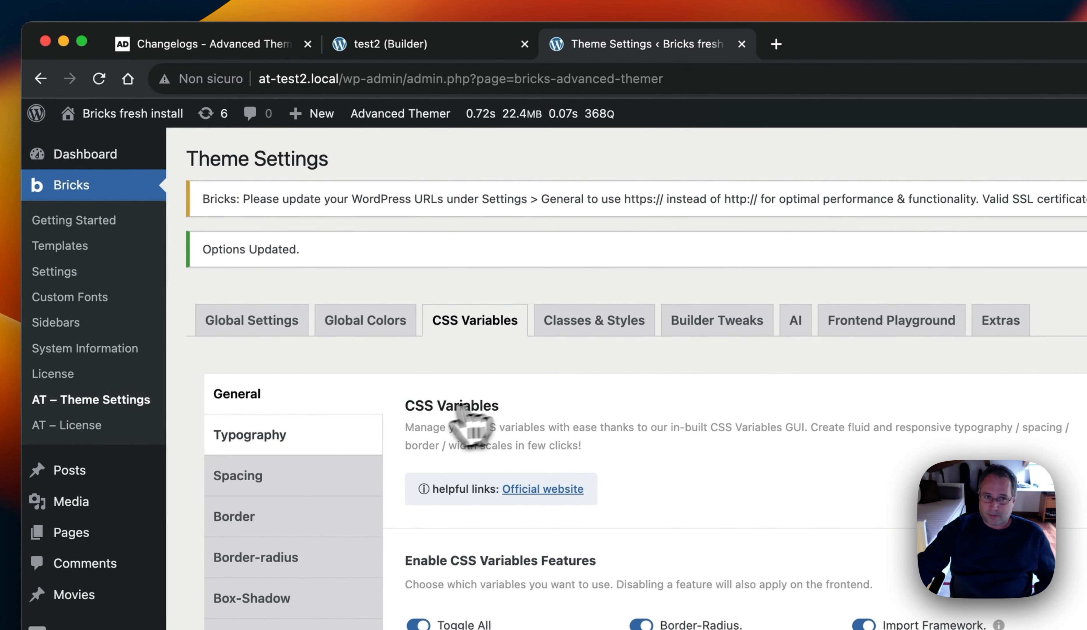
left_click(283, 437)
left_click(285, 389)
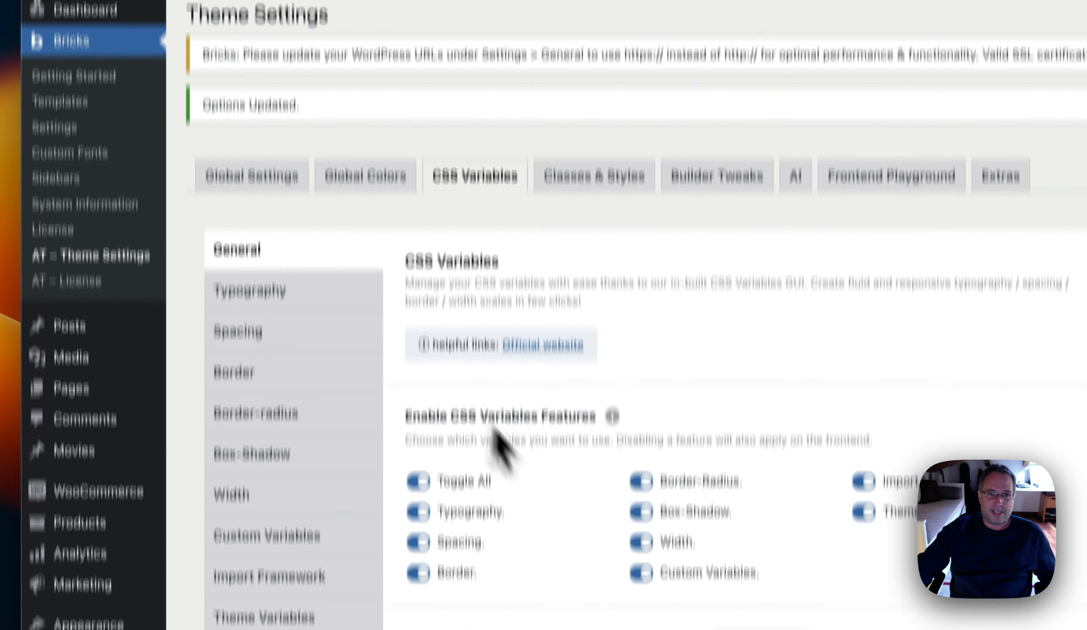
scroll(496, 430, "down", 3)
left_click(465, 396)
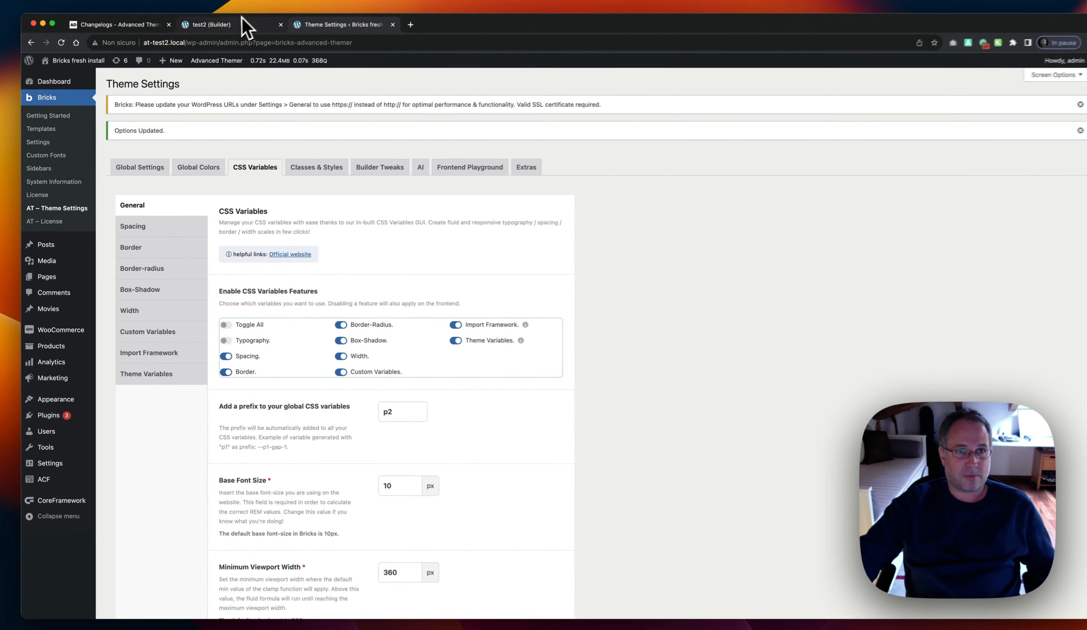
left_click(235, 20)
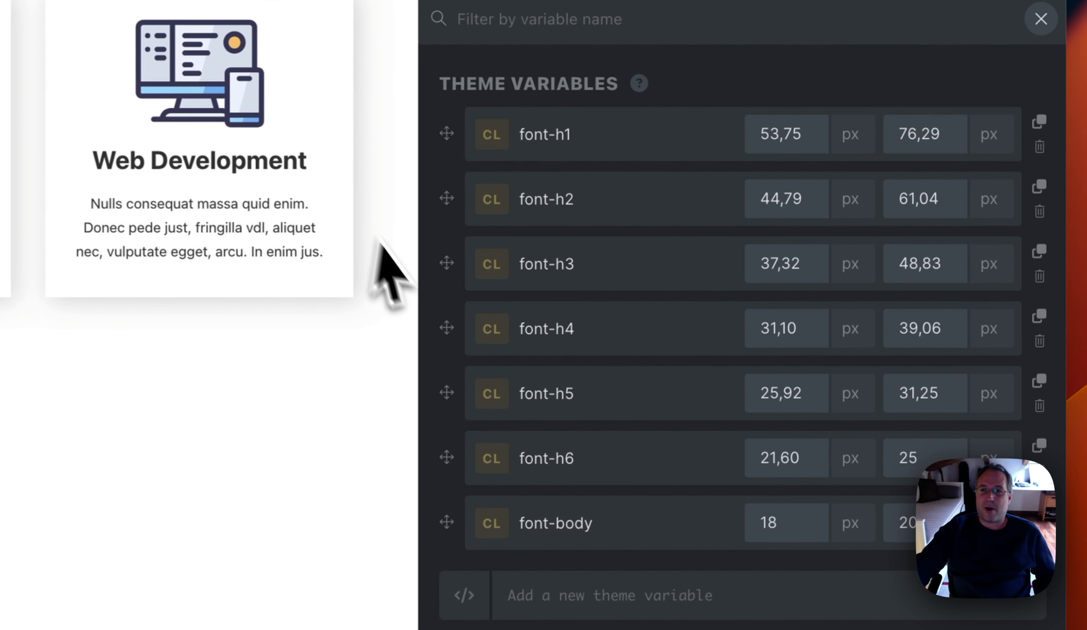
Raise font-h1's minimum to 55,75 px, return it to 53,75 px, and toggle its clamp mode off and back on
left_click(847, 131)
left_click(816, 121)
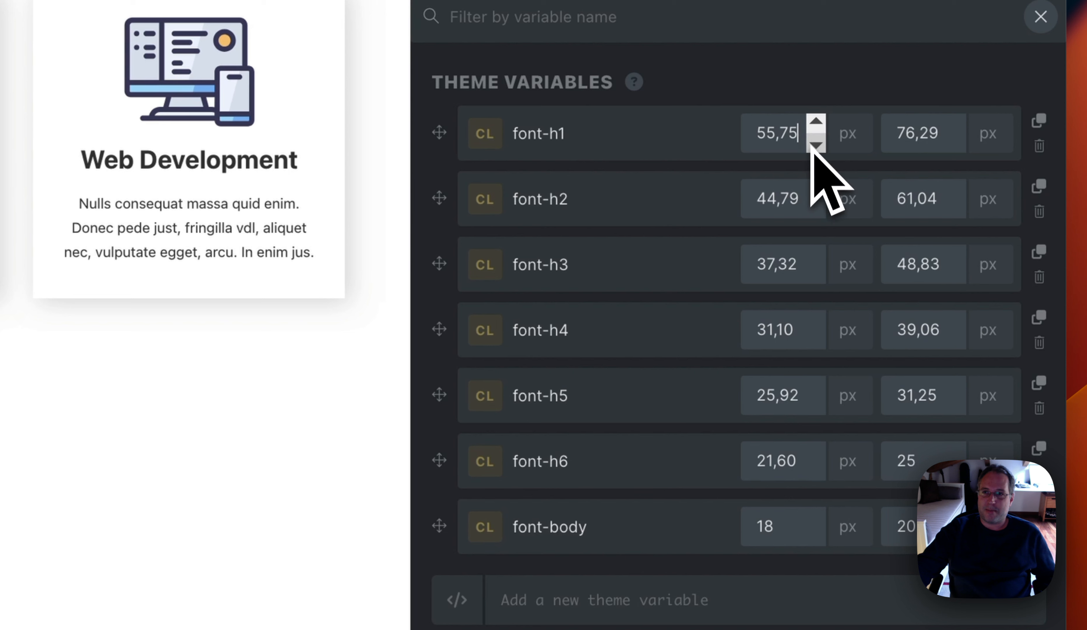
left_click(815, 144)
left_click(816, 144)
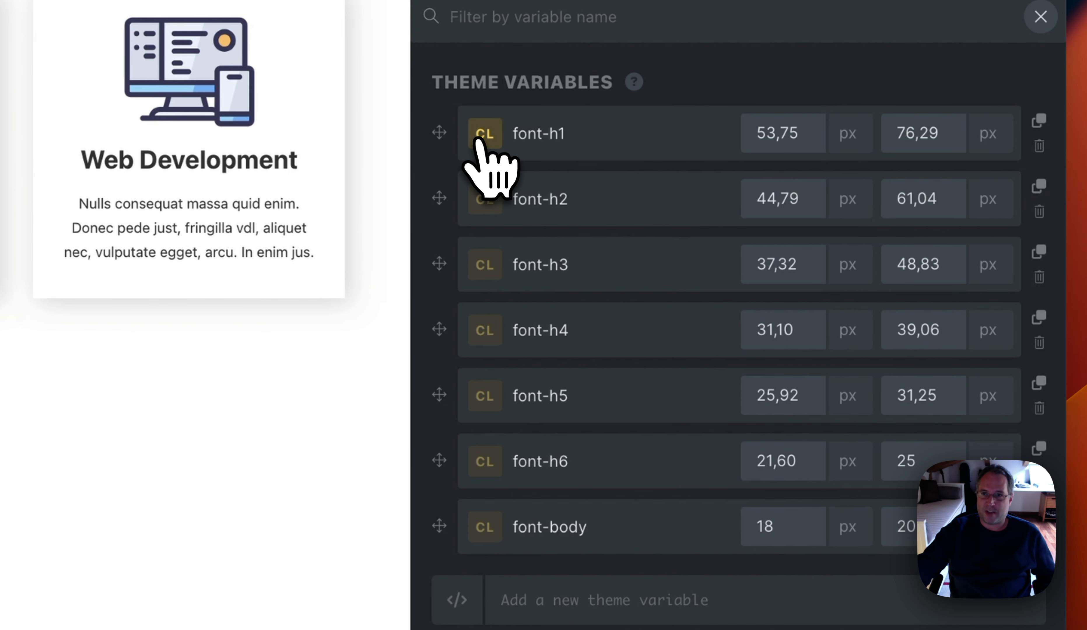
left_click(484, 143)
left_click(485, 147)
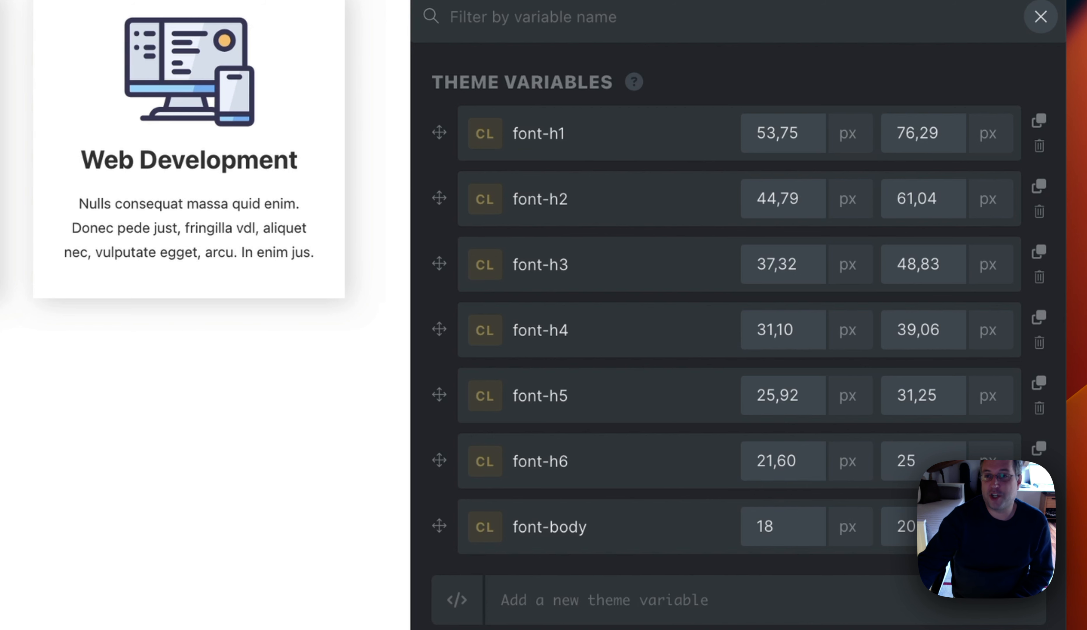
Close the CSS Variable Manager, select the Heading directly inside the Expertises section, and reopen the manager
key("Escape")
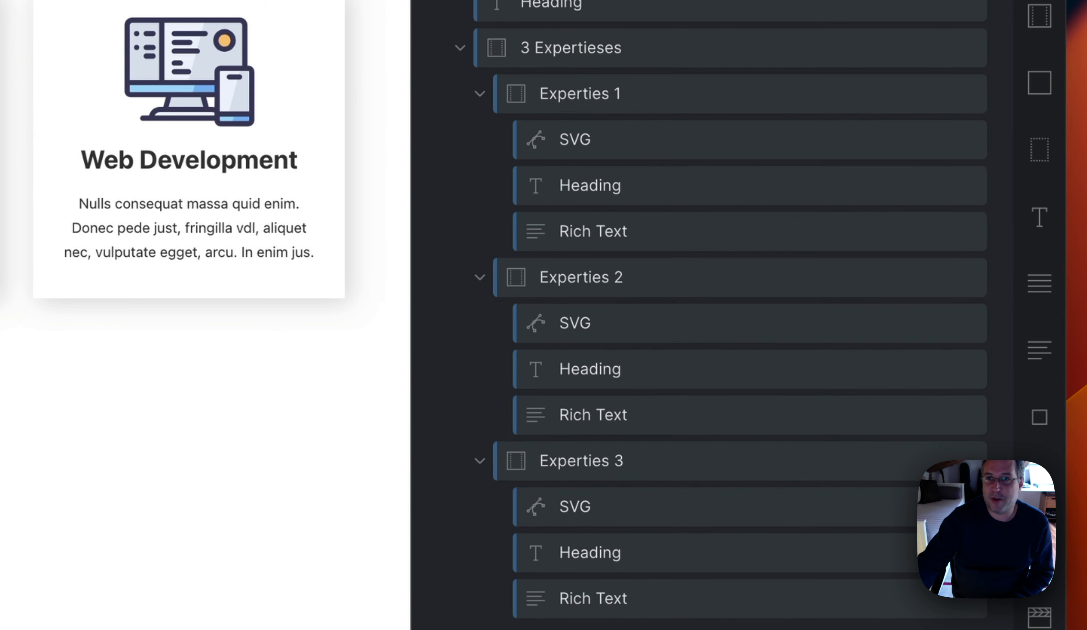
left_click(582, 12)
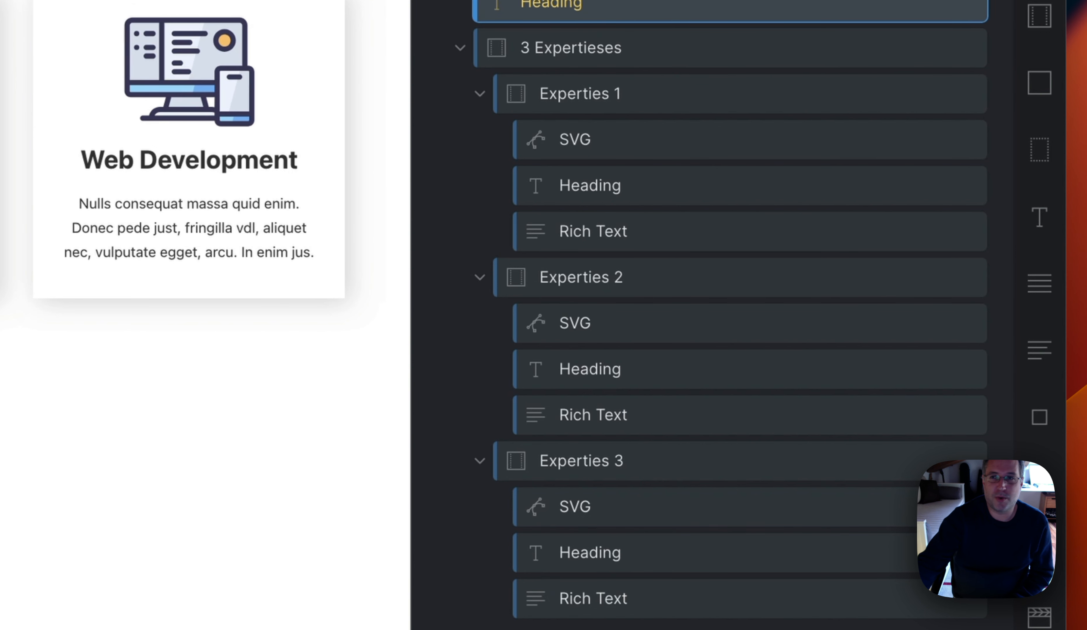
key("ctrl+super+v")
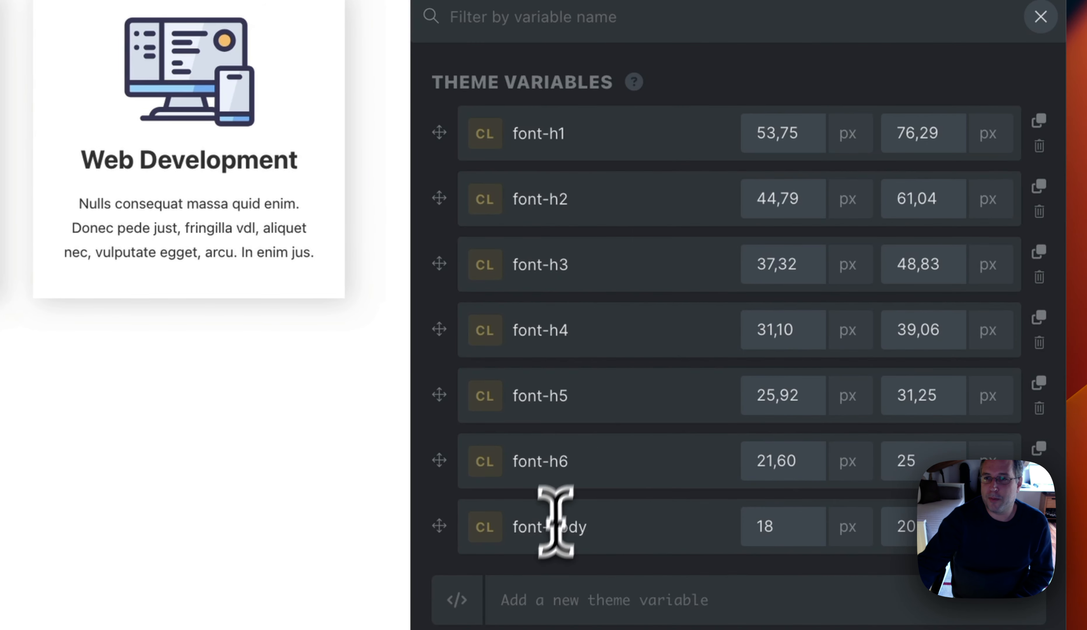
Add a theme variable named my-custom-font to the typography (Copy) category and set its value to 20px
left_click(627, 601)
type("my")
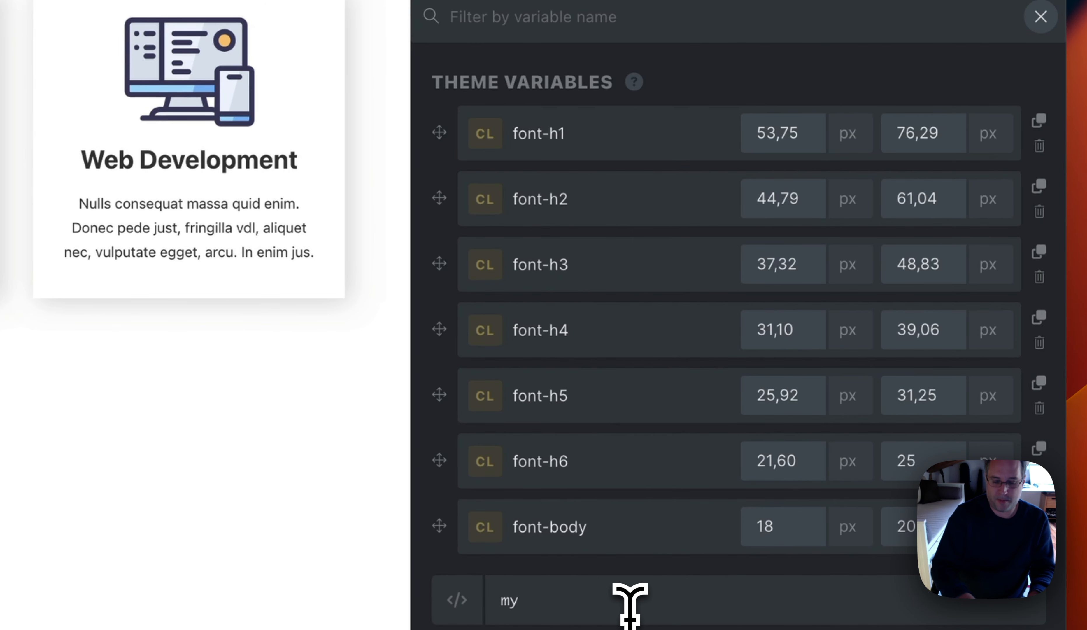
type("-custon")
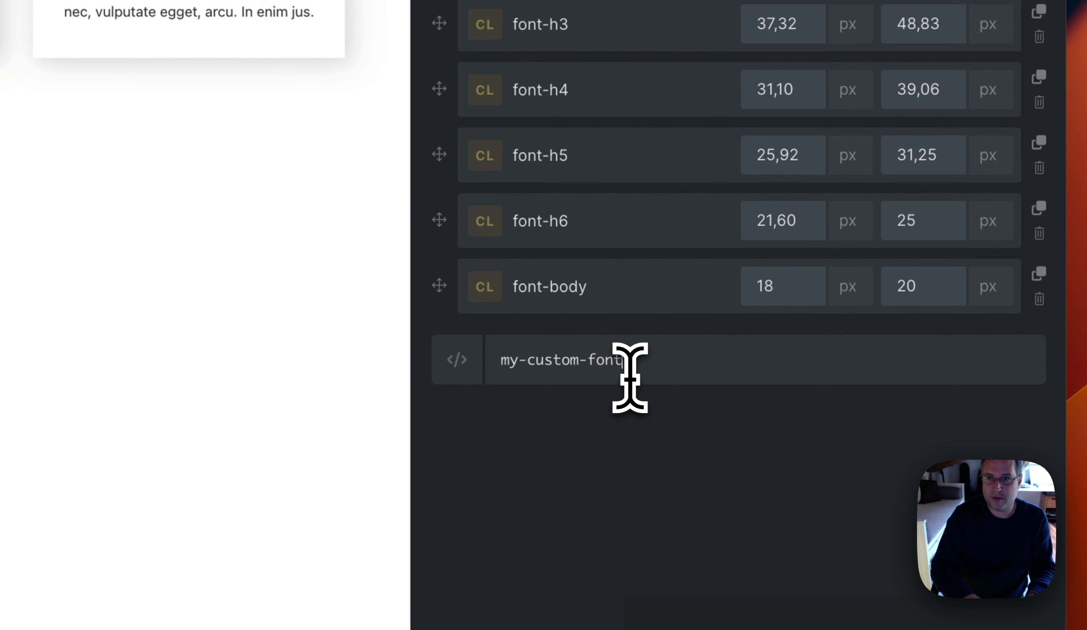
key("Return")
left_click(882, 359)
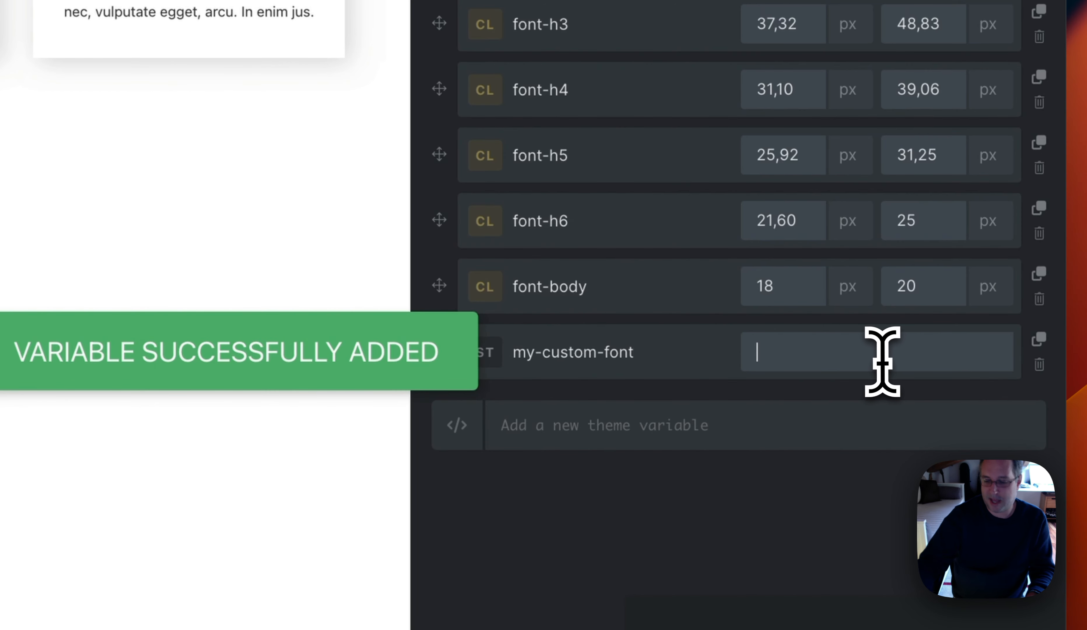
type("20px")
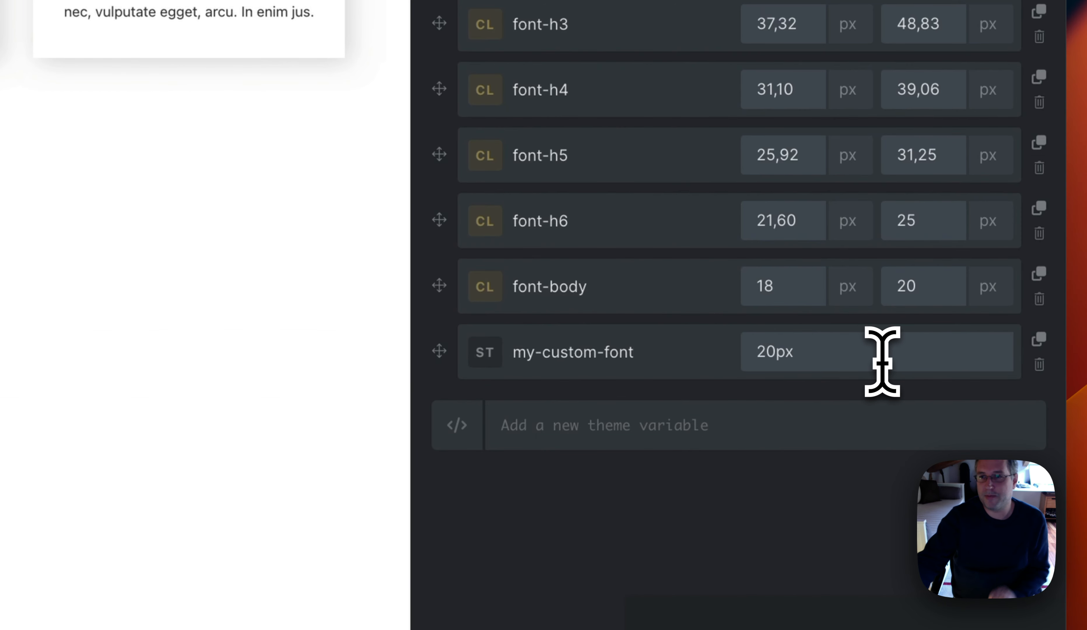
Replace the my-custom-font value with va to bring up the suggested CSS variables
key("BackSpace")
key("BackSpace")
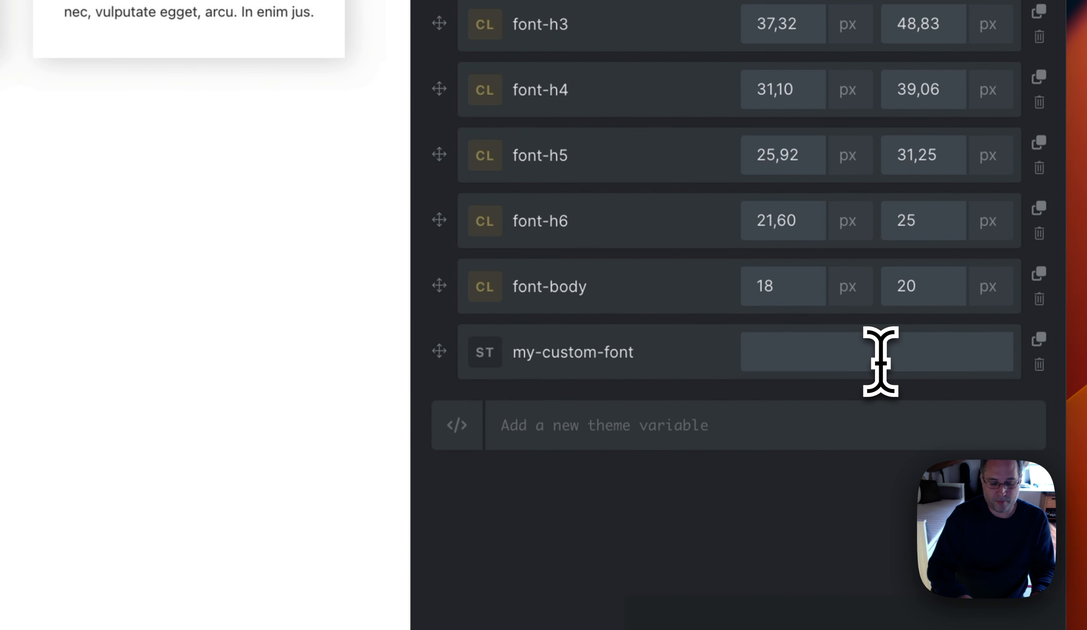
type("va")
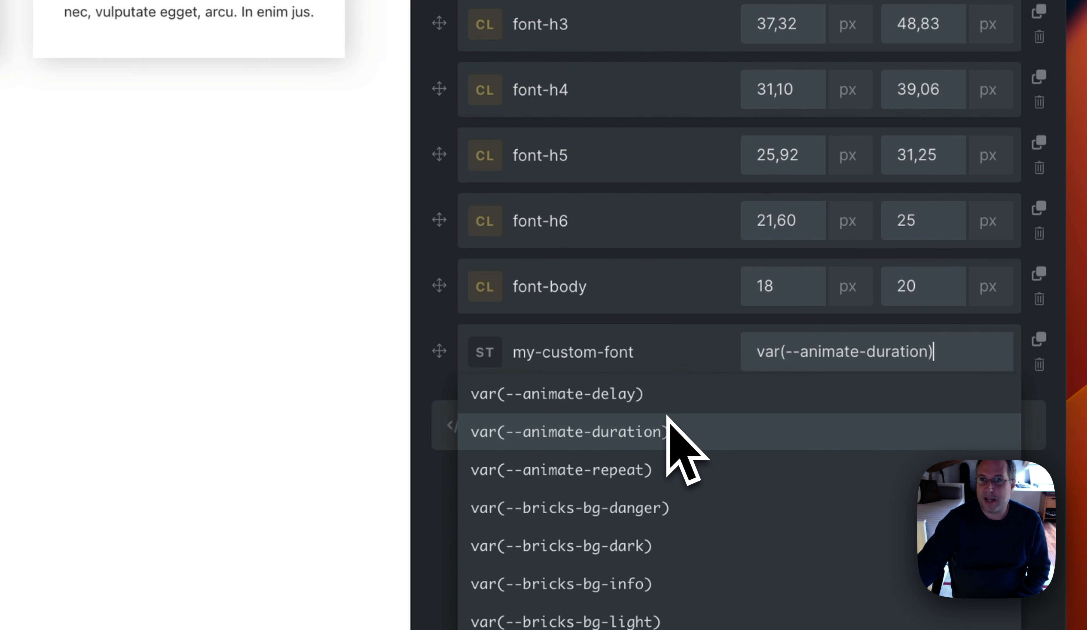
View the Spacing category's theme variables and the section padding variables in the Section category
left_click(756, 166)
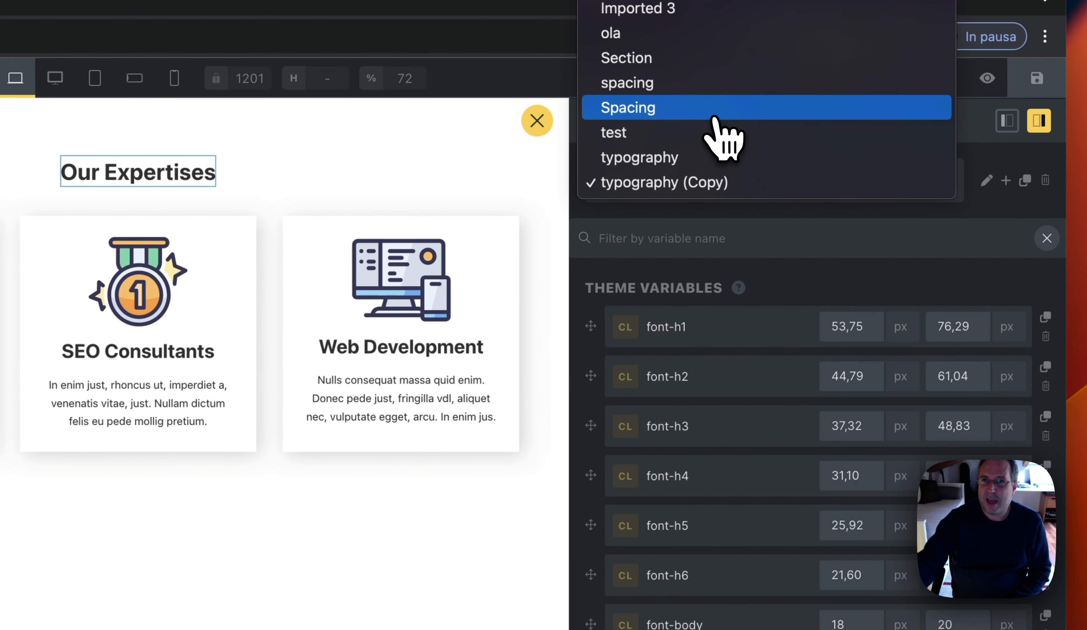
left_click(707, 81)
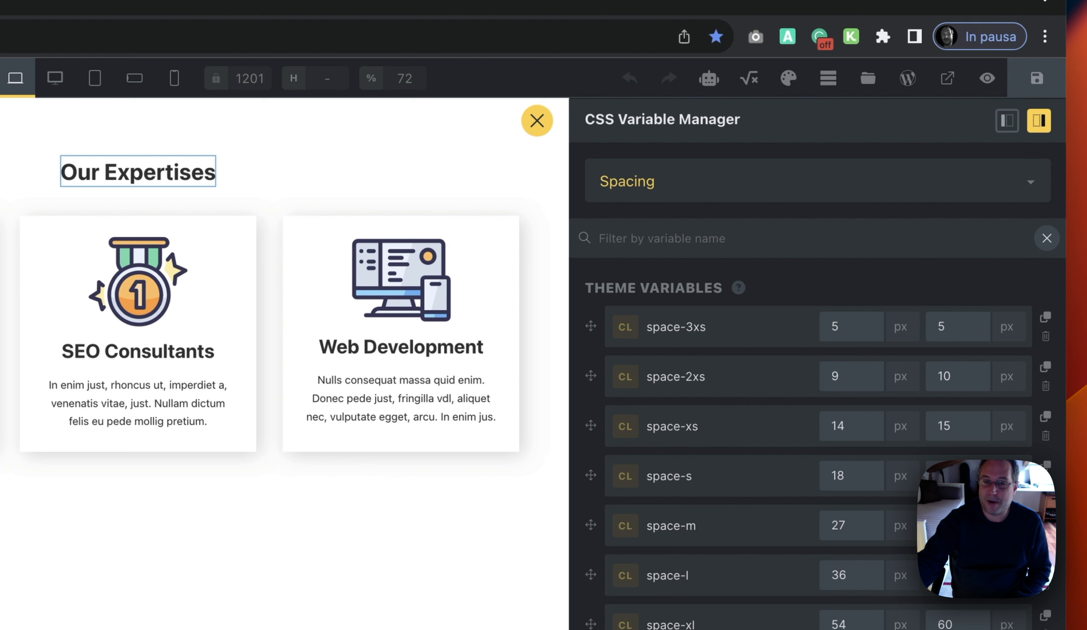
left_click(688, 184)
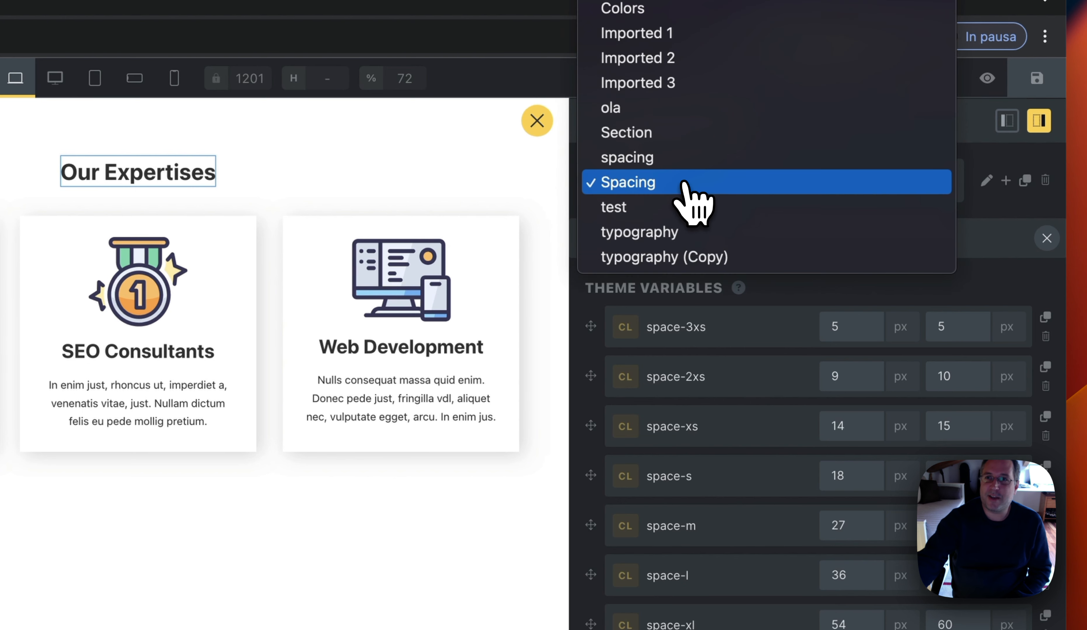
left_click(679, 135)
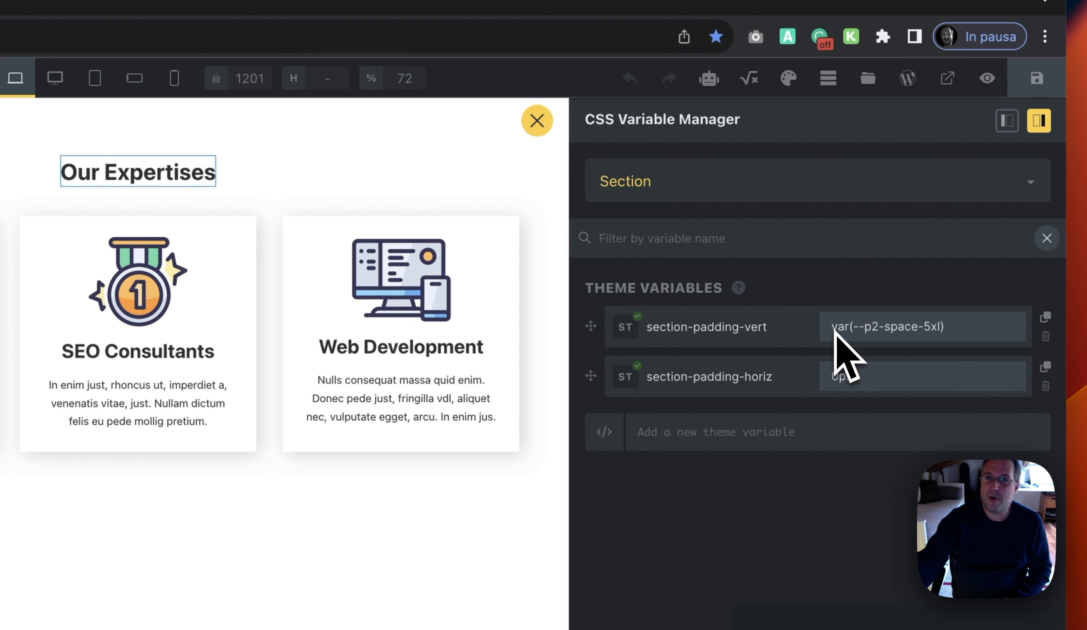
mouse_move(795, 201)
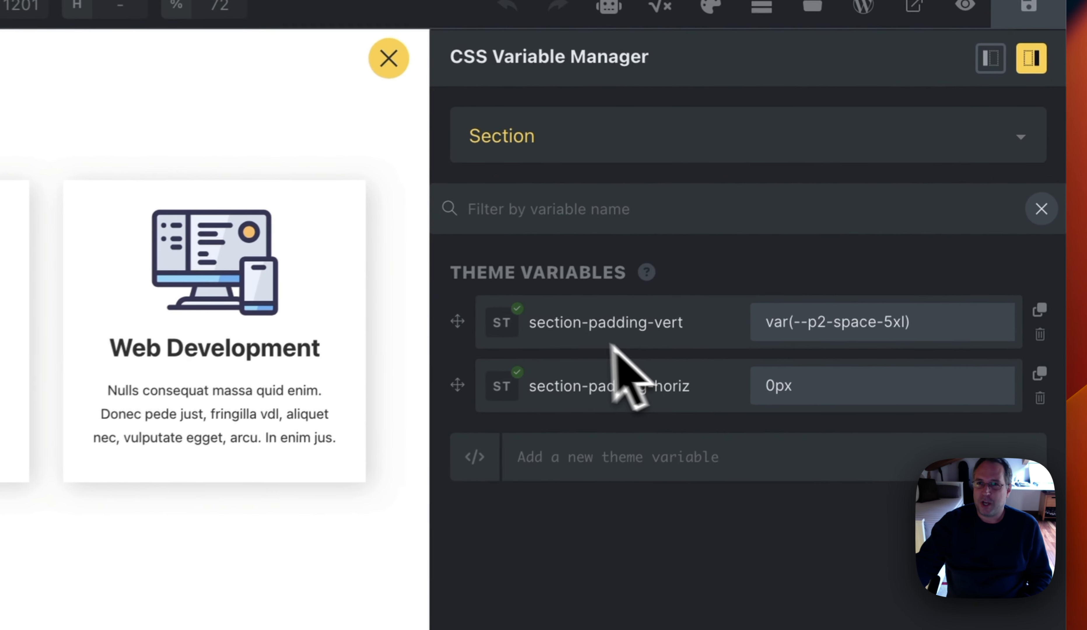
Open the Element - Section settings in the theme styles and check which variables its padding uses
mouse_move(871, 181)
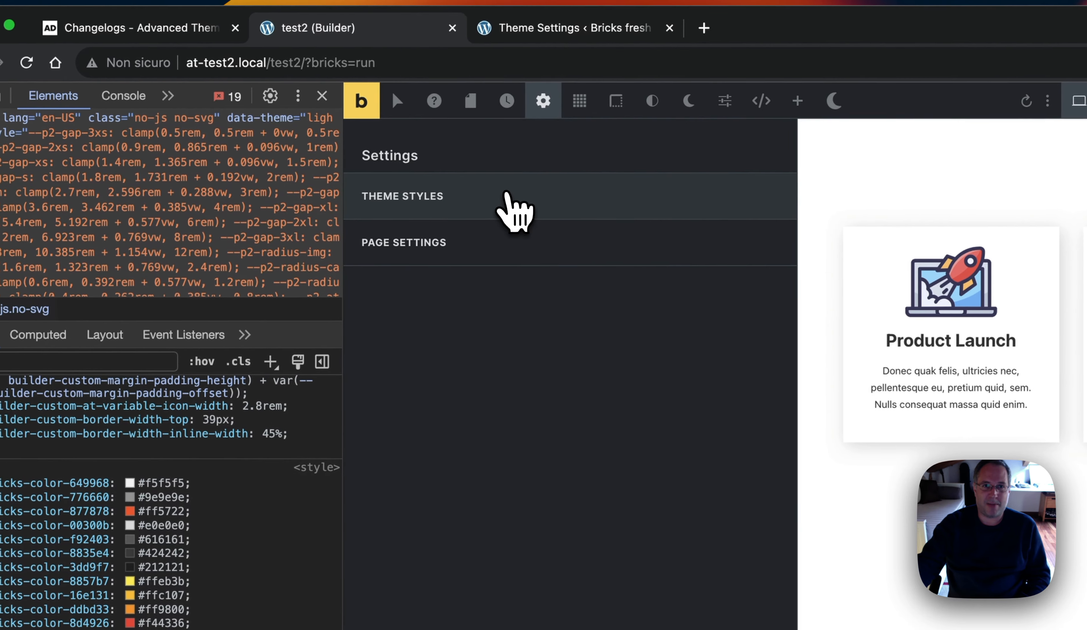
left_click(517, 211)
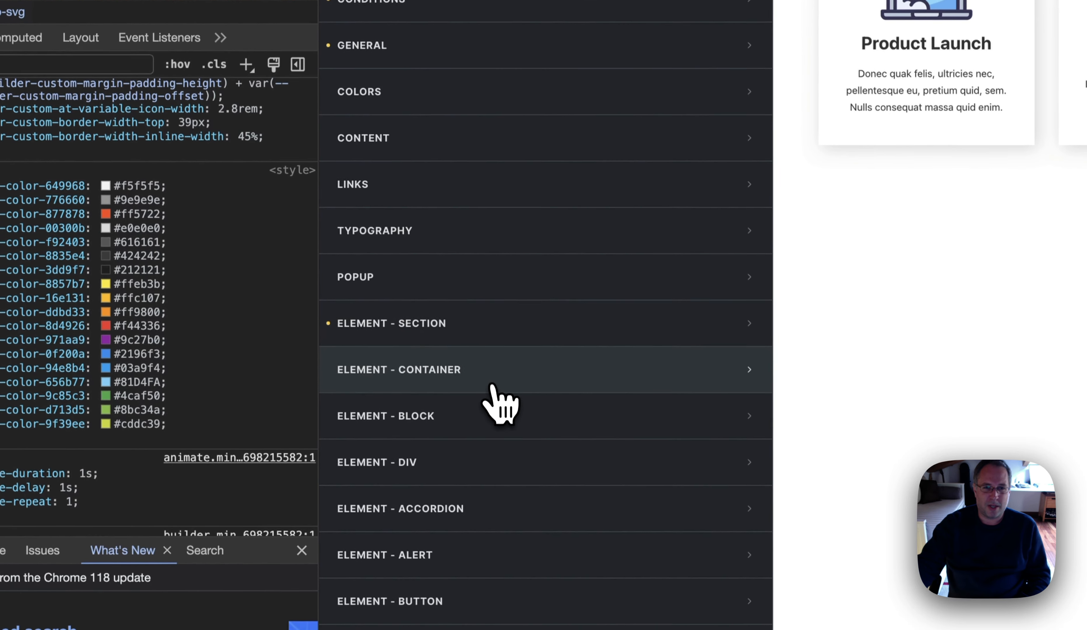
left_click(525, 619)
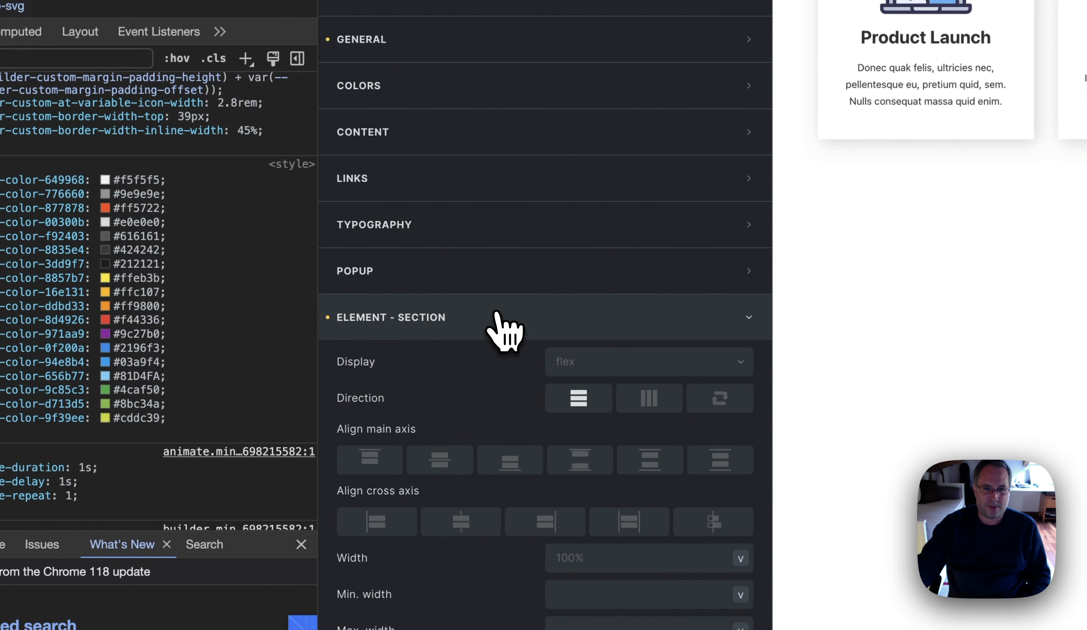
scroll(502, 320, "down", 10)
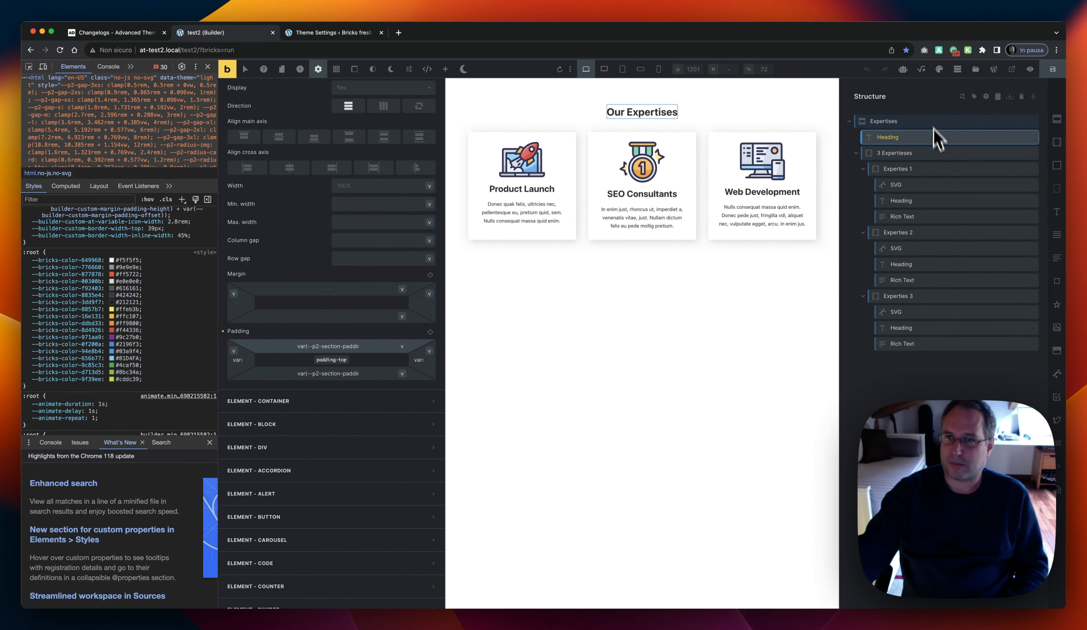
Reopen the CSS Variable Manager and switch it to the typography (Copy) category
left_click(921, 70)
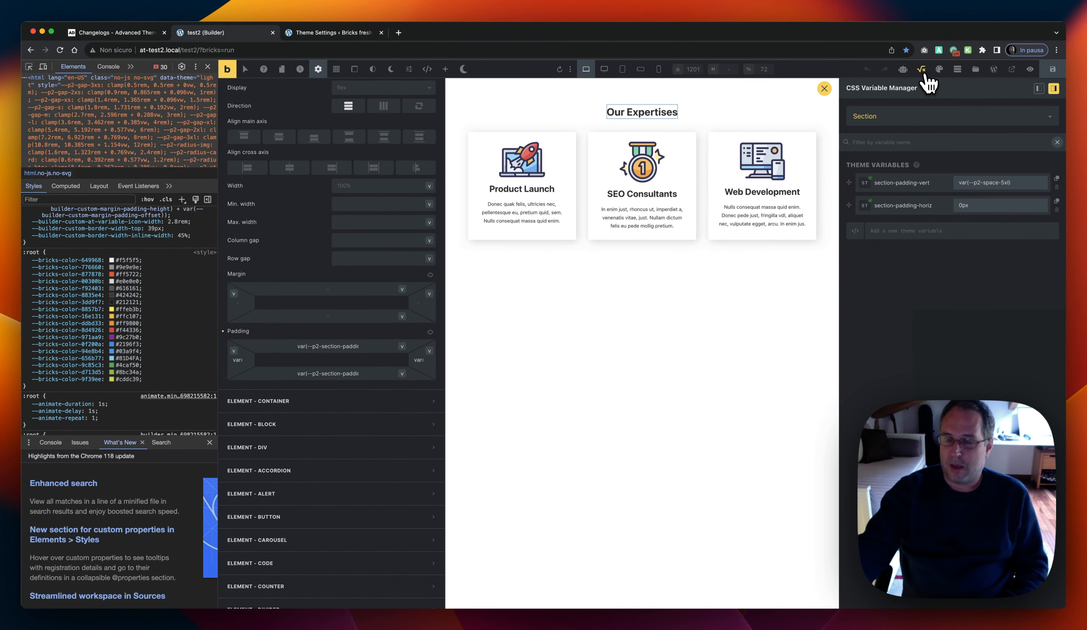
mouse_move(922, 108)
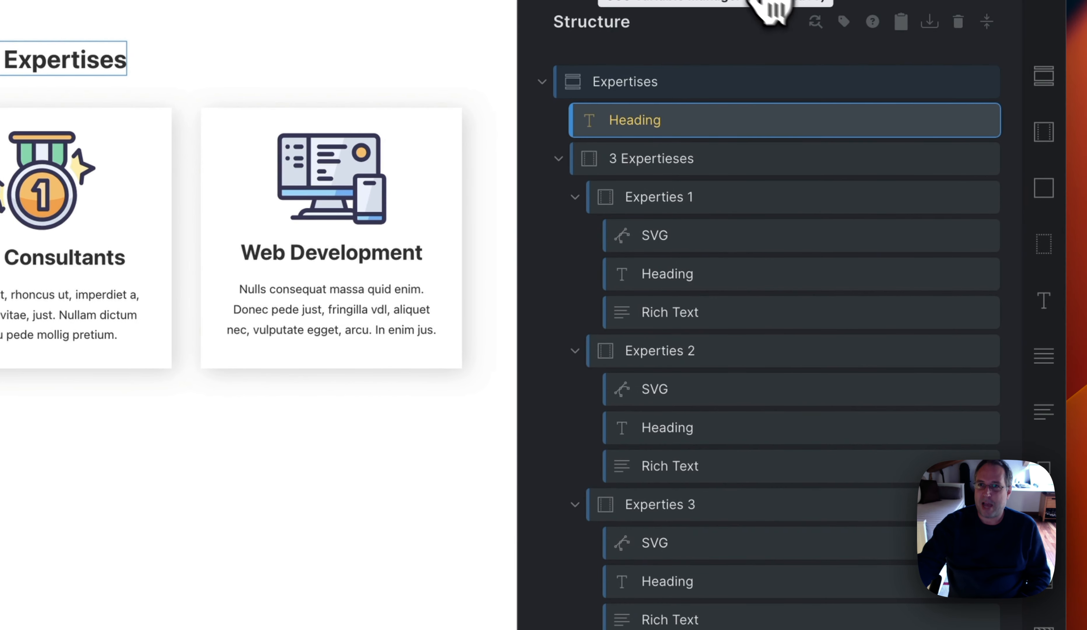
left_click(769, 2)
left_click(698, 86)
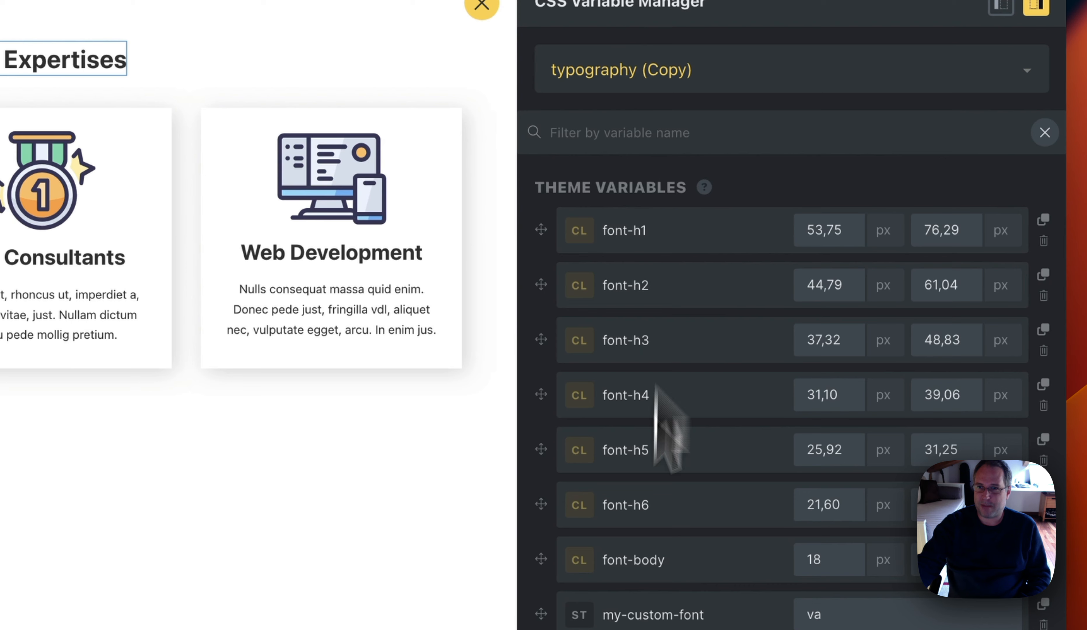
Set the my-custom-font theme variable's value to 16px in the typography (Copy) category
key("BackSpace")
key("BackSpace")
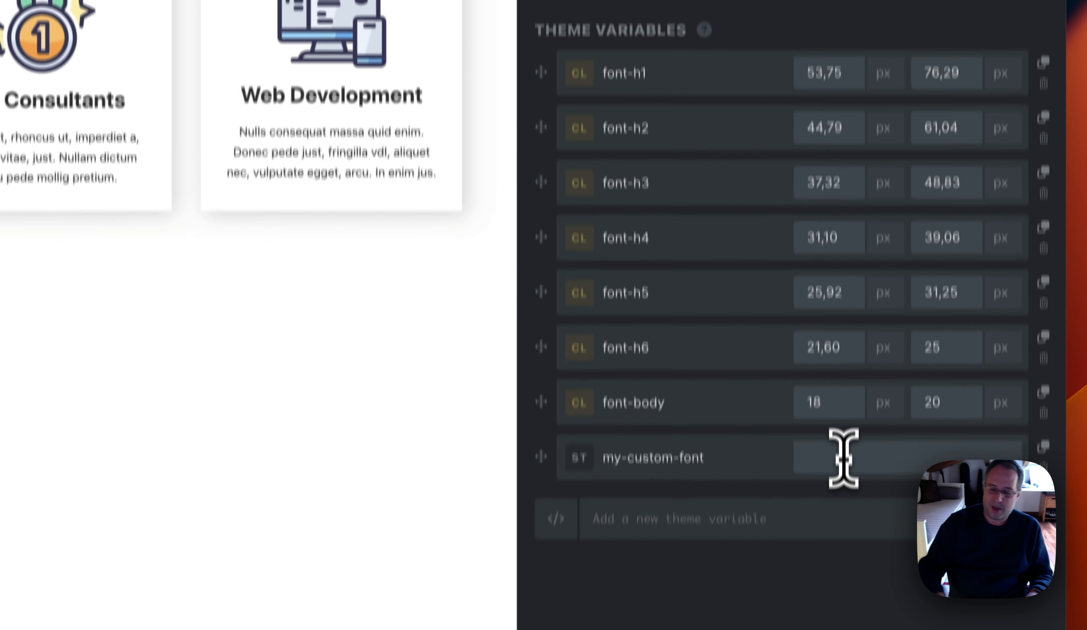
type("16p")
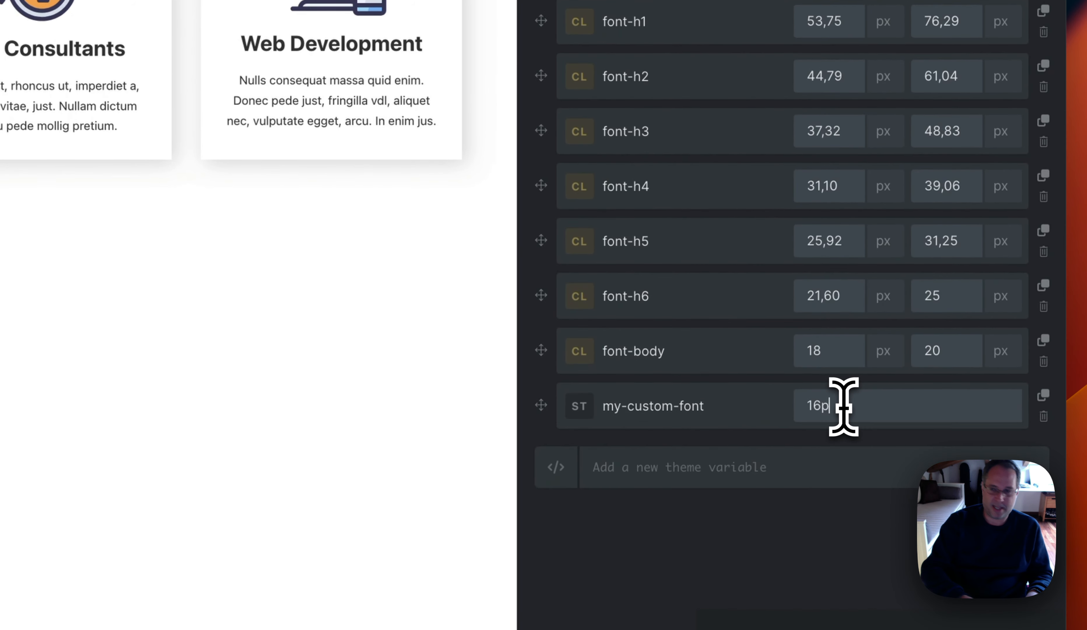
type("x")
left_click(243, 462)
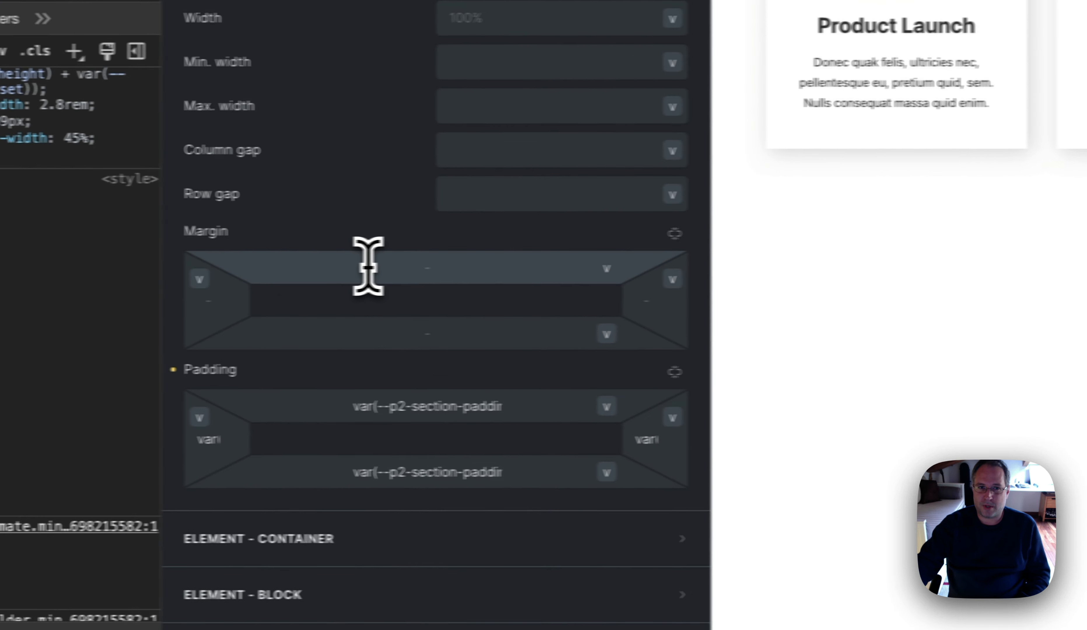
Set the section element's top margin in the theme styles to var(--p2-my-custom-font) and leave the theme styles
left_click(444, 264)
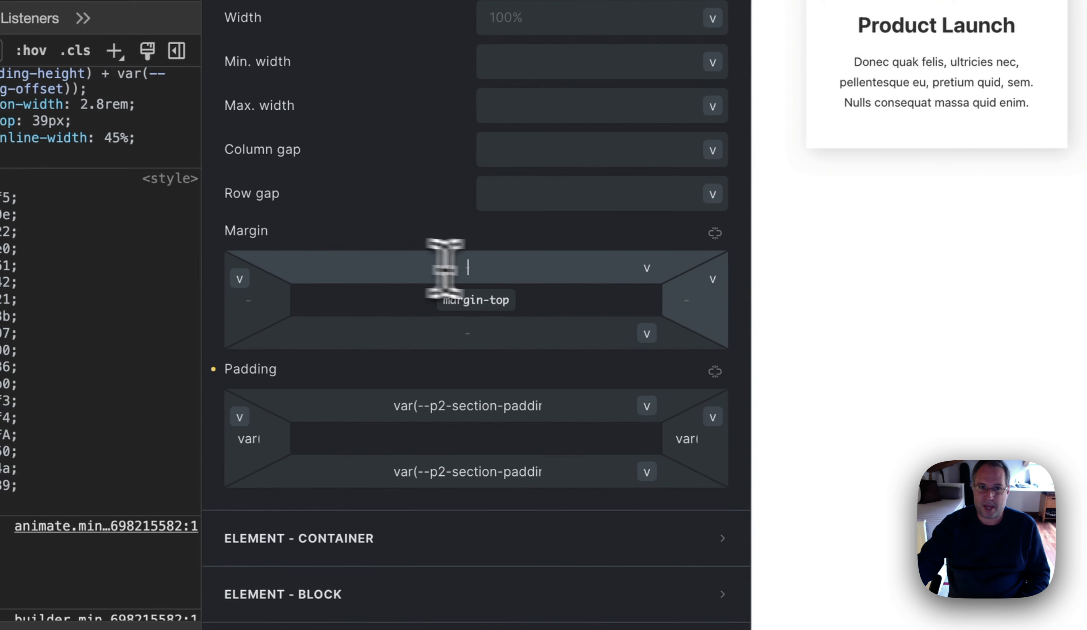
type("my-")
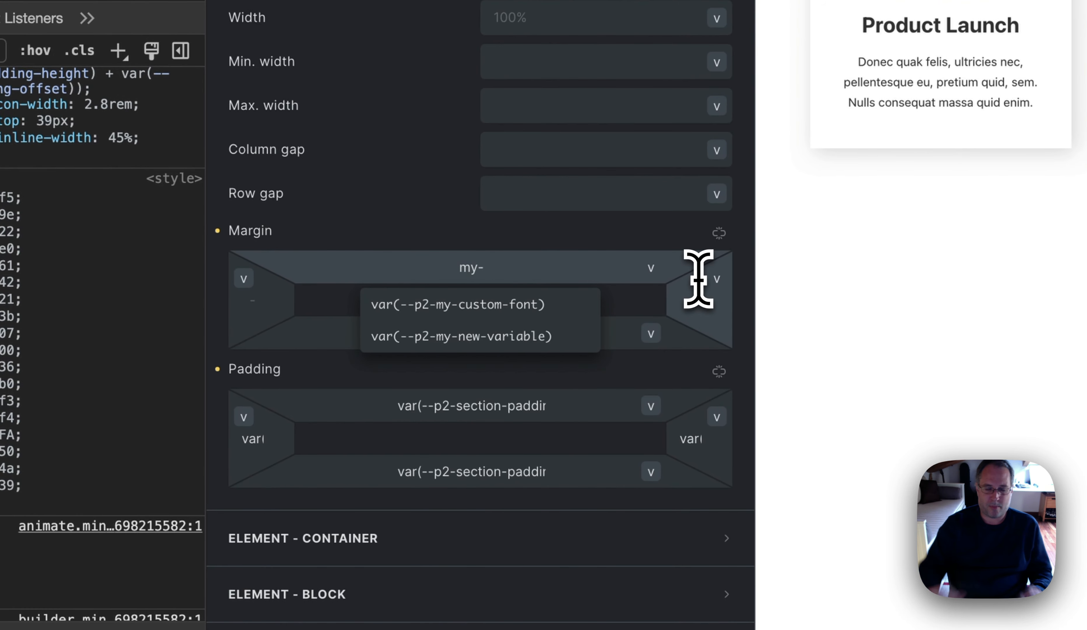
left_click(503, 300)
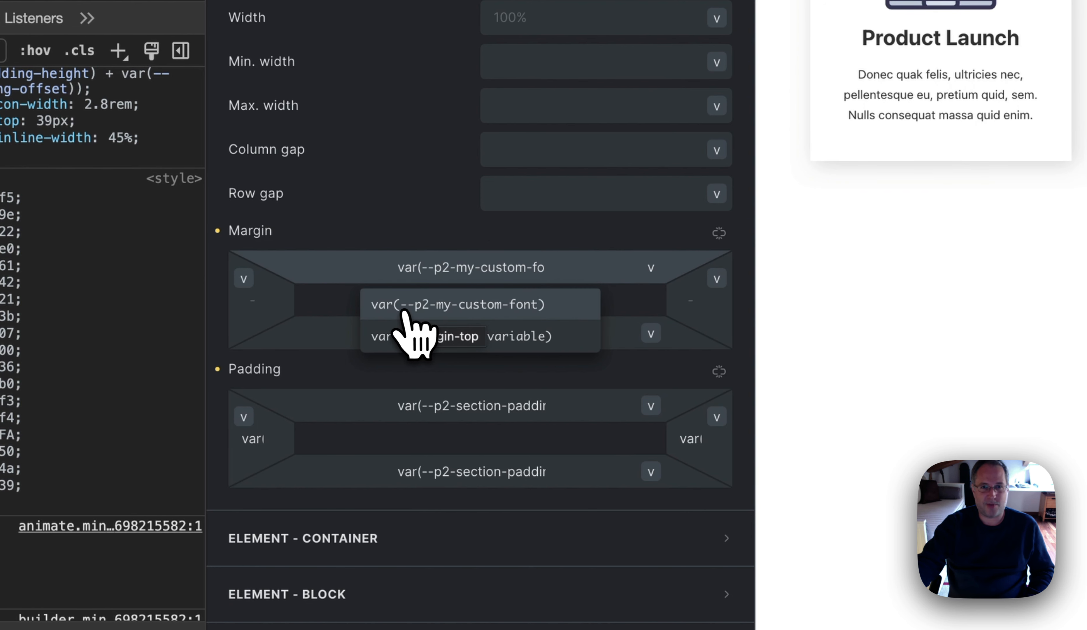
left_click(493, 309)
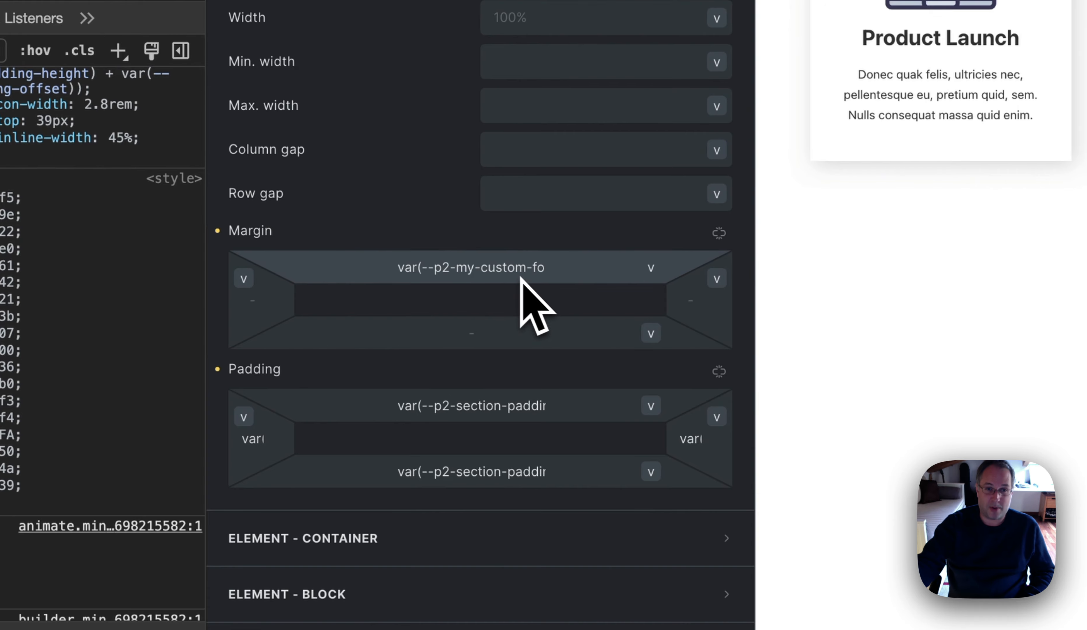
scroll(556, 281, "down", 12)
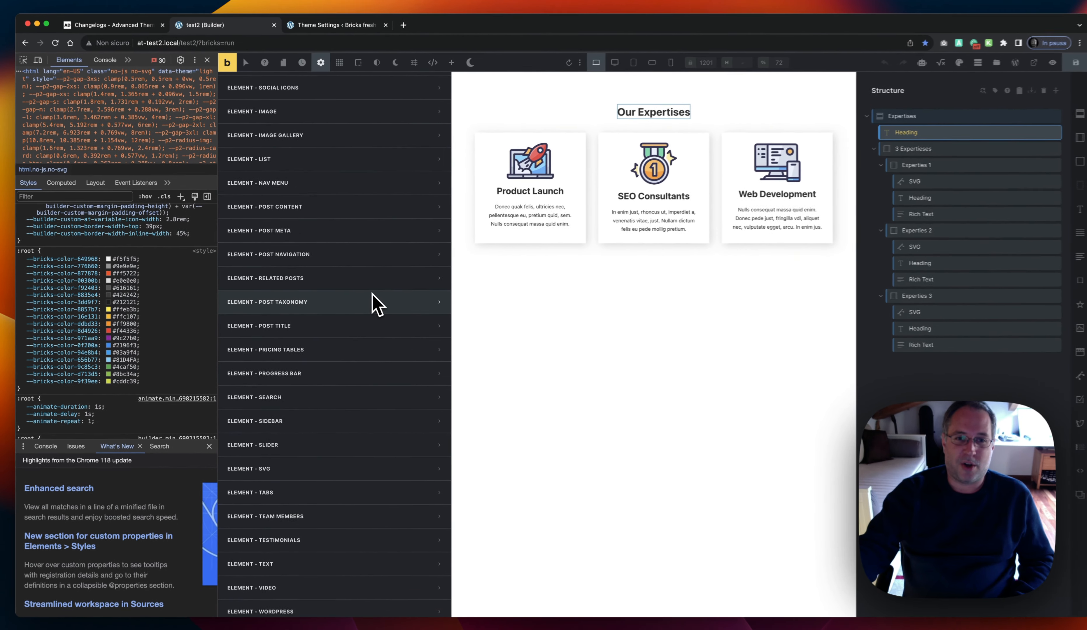
scroll(372, 294, "up", 3)
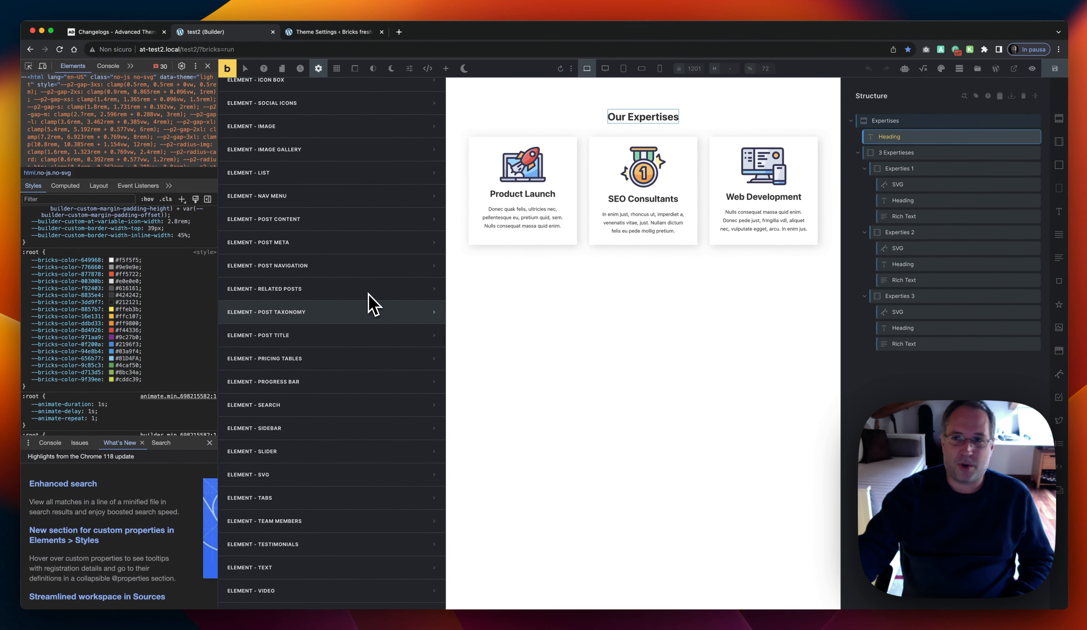
left_click(656, 331)
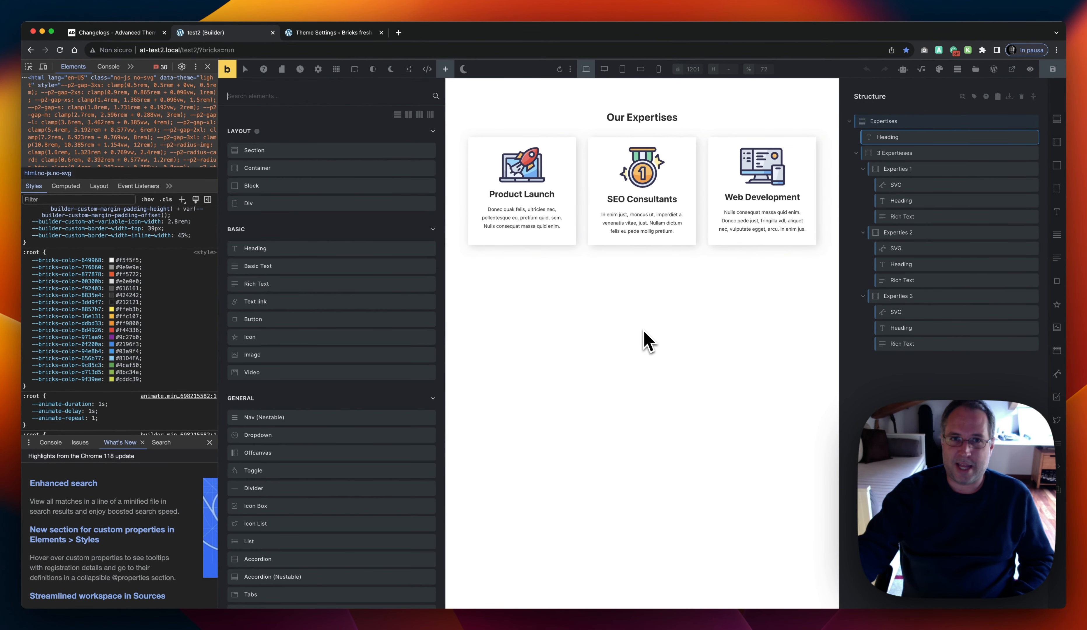
Add color: var(--p2-my-custom-font) to the :root rule in the Page CSS of Advanced CSS, and close the editor
left_click(427, 69)
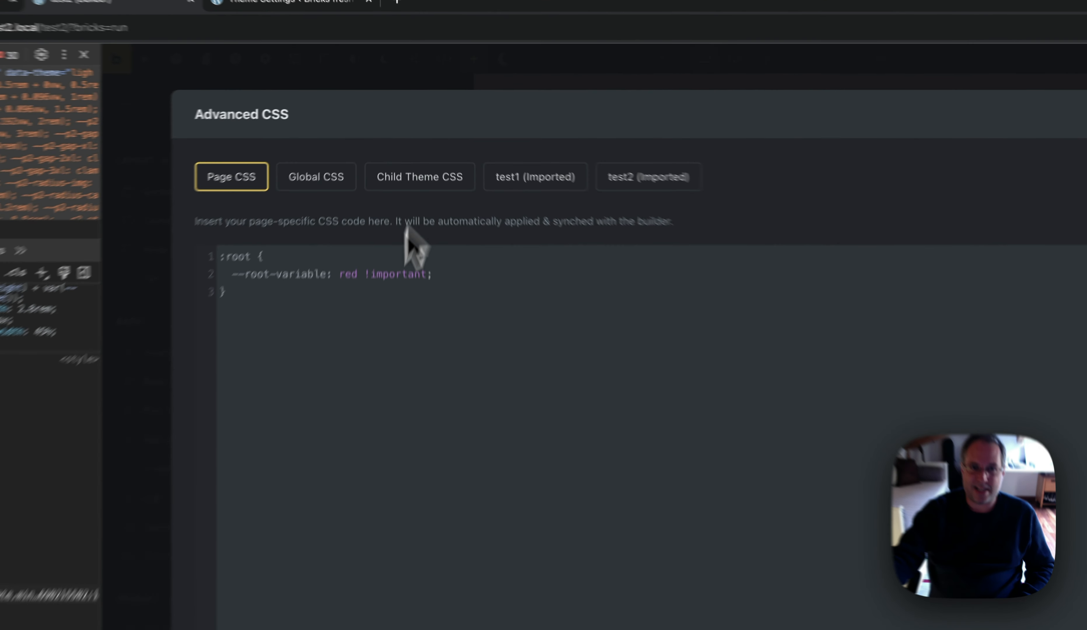
key("Return")
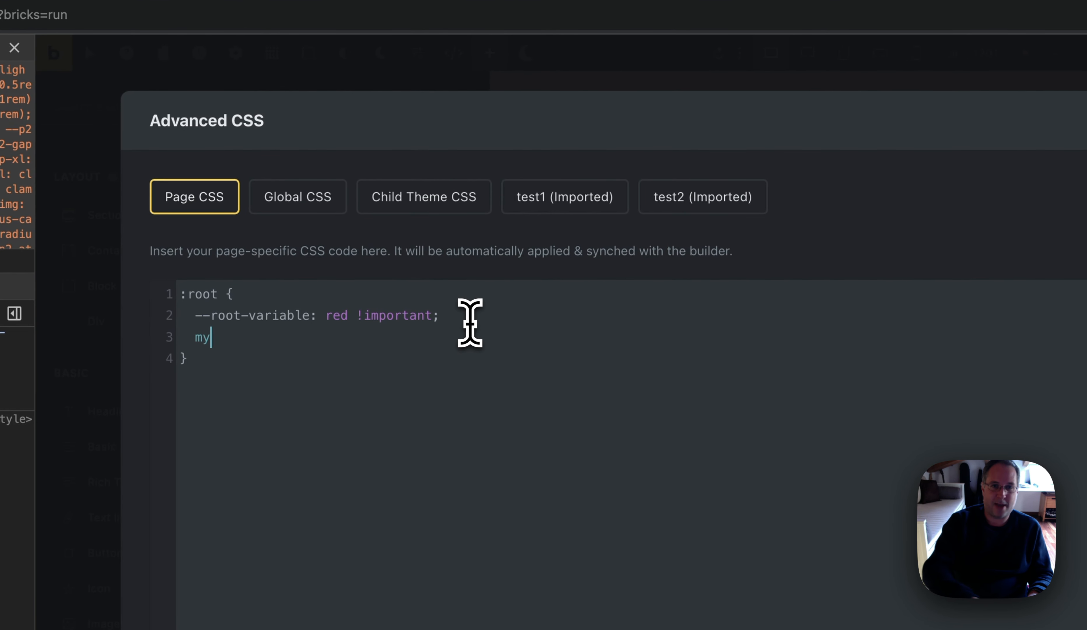
type("my")
key("BackSpace")
key("BackSpace")
type("color: my-")
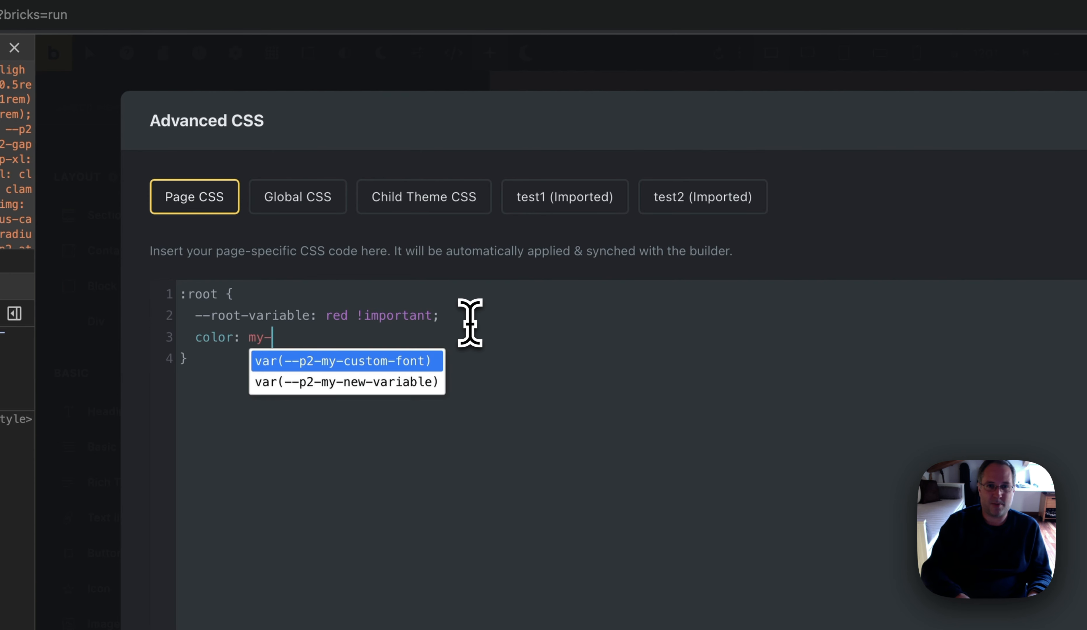
left_click(315, 361)
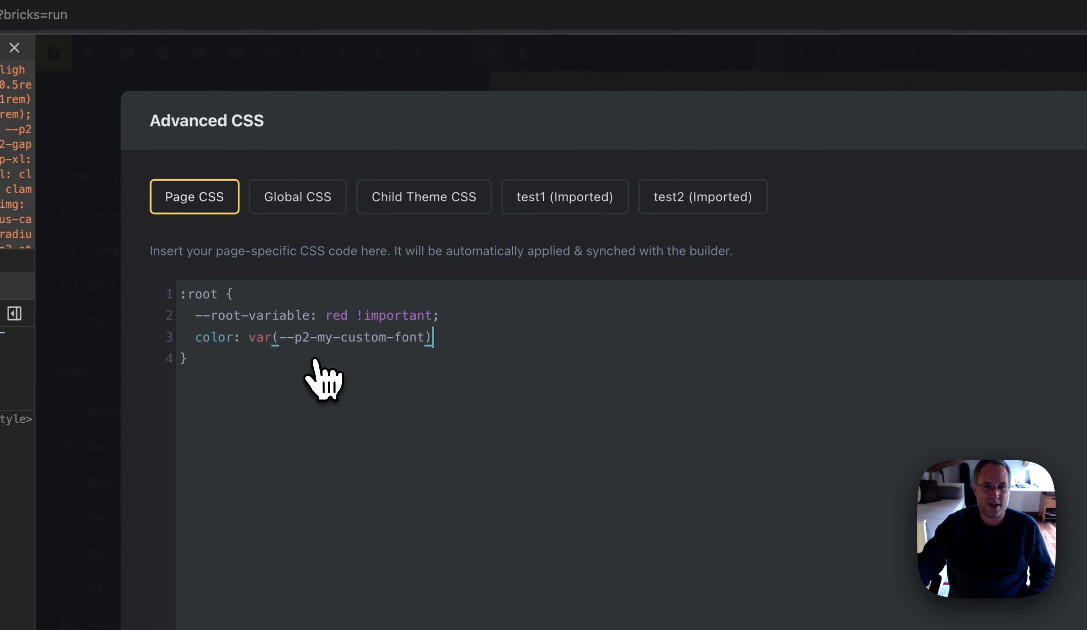
left_click(104, 369)
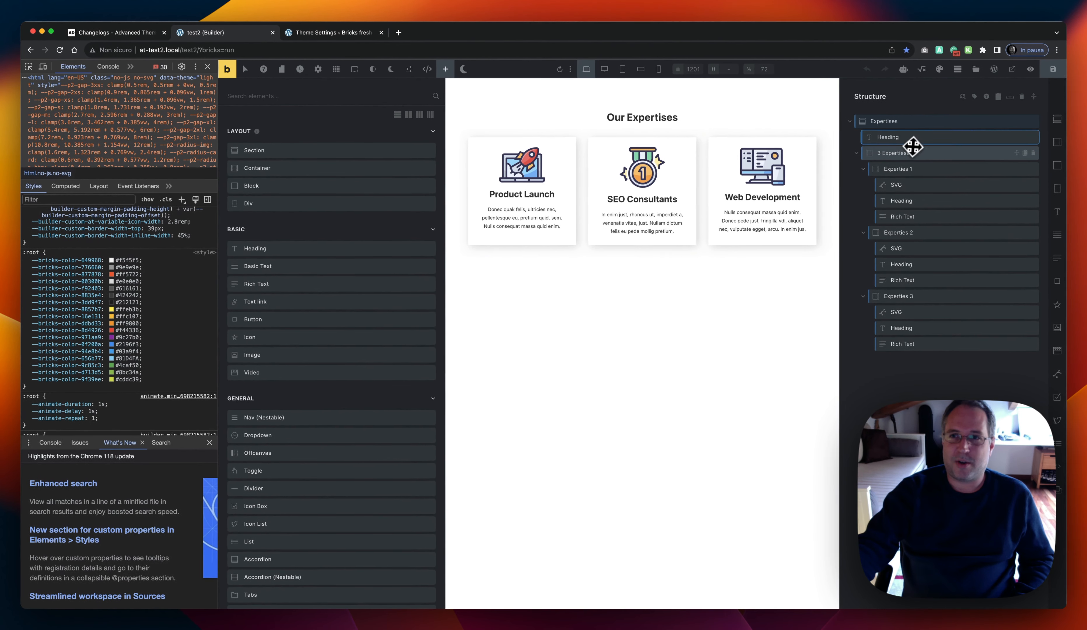
Insert a %root% block in the 3 Expertieses element's SuperPower CSS and enter color: my- to bring up variable suggestions
left_click(905, 153)
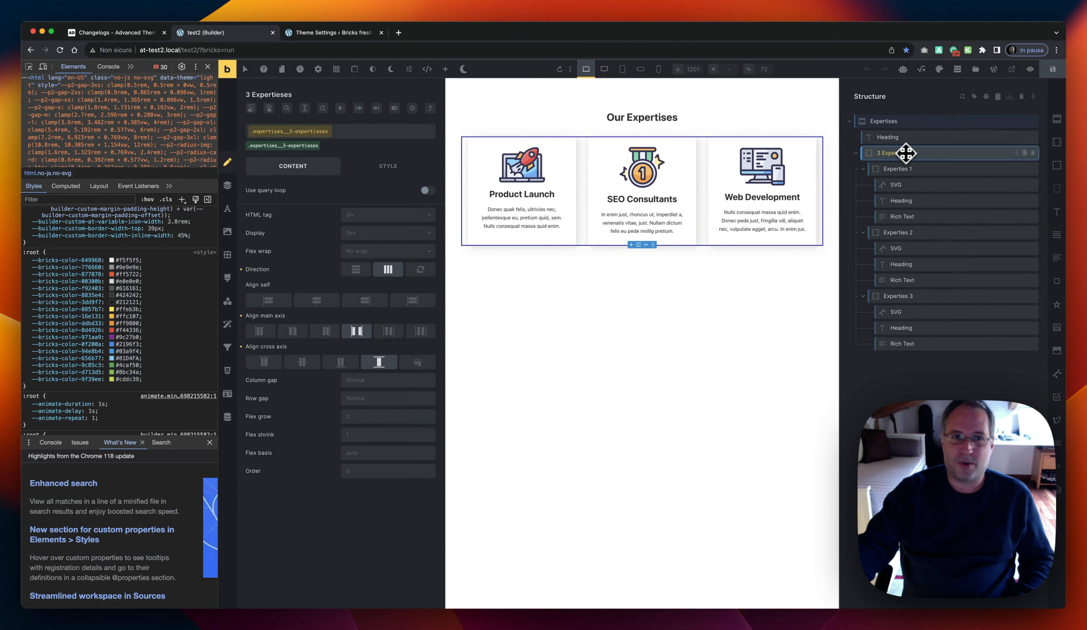
left_click(228, 371)
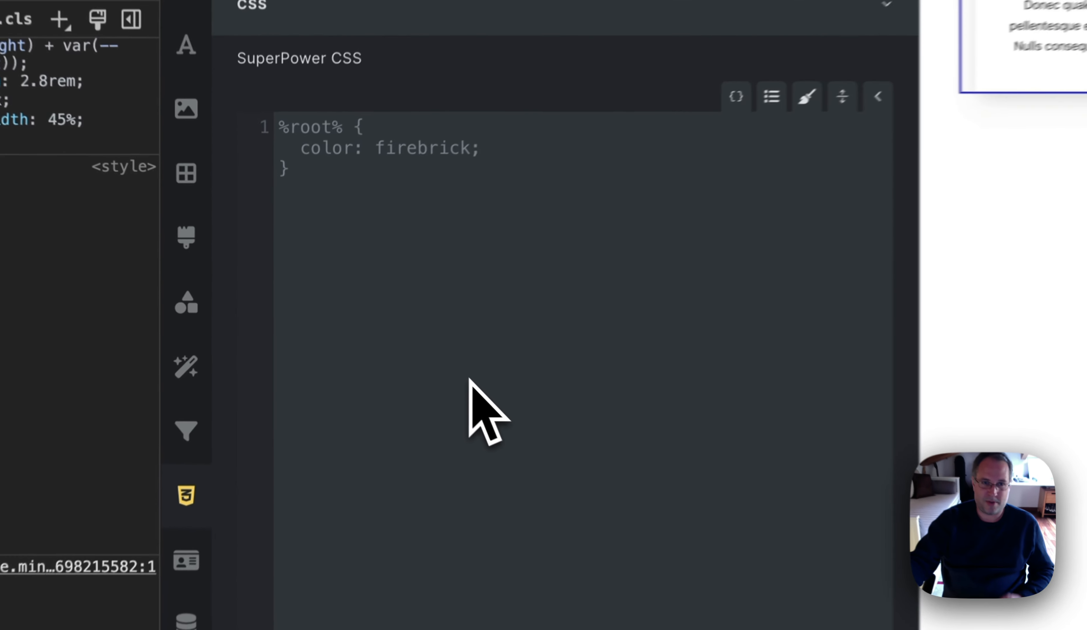
left_click(772, 82)
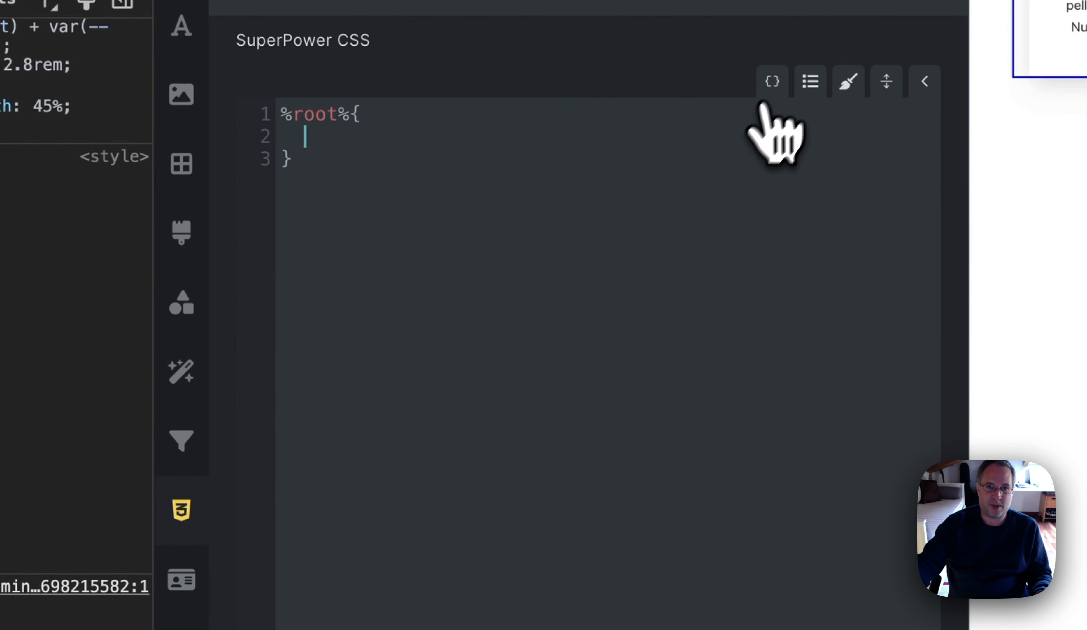
type("color: my-")
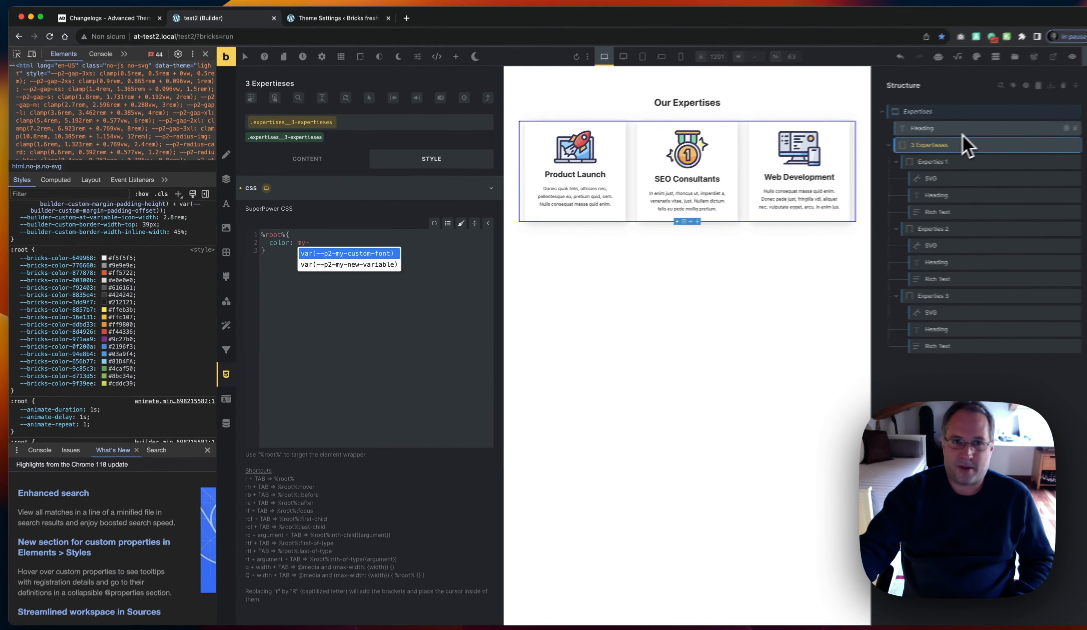
Open the CSS variable picker from the 3 Expertieses element's layout settings and browse its global and theme variable categories
left_click(228, 186)
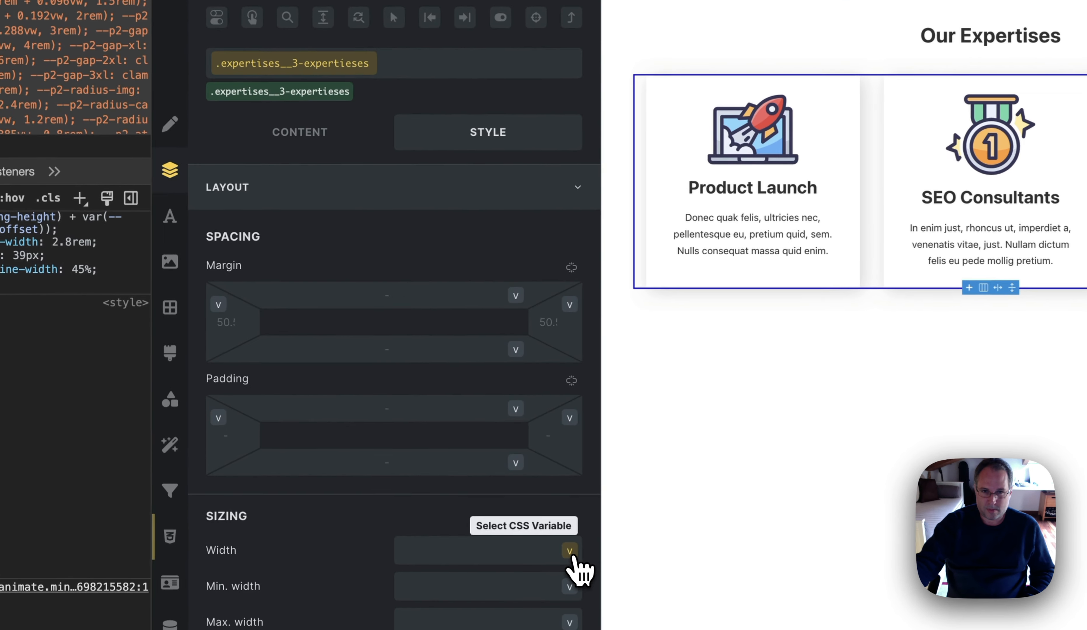
left_click(429, 378)
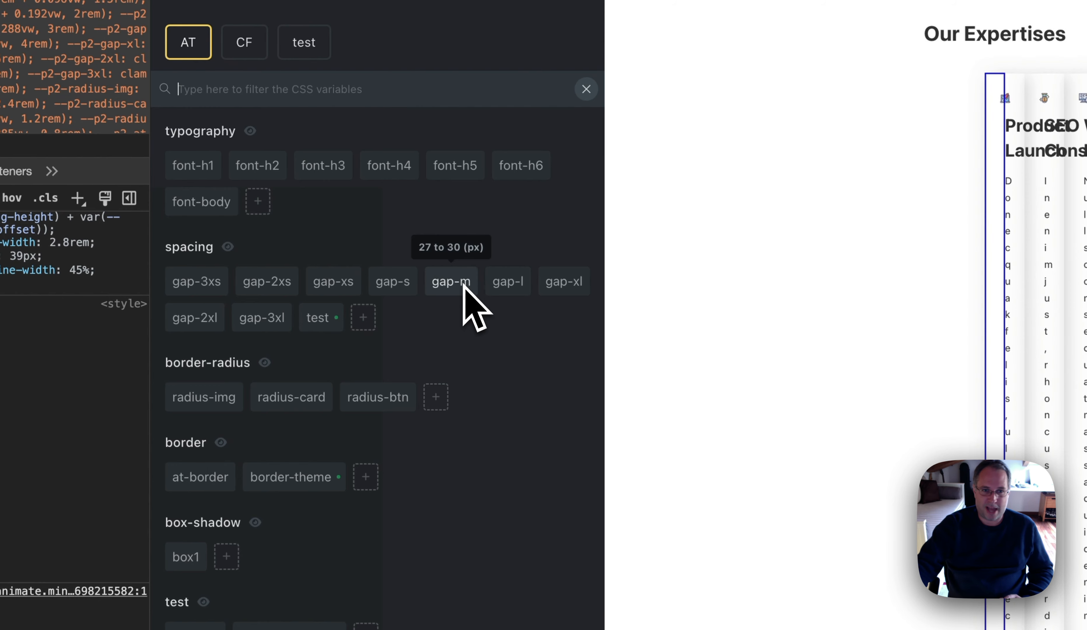
scroll(521, 449, "down", 10)
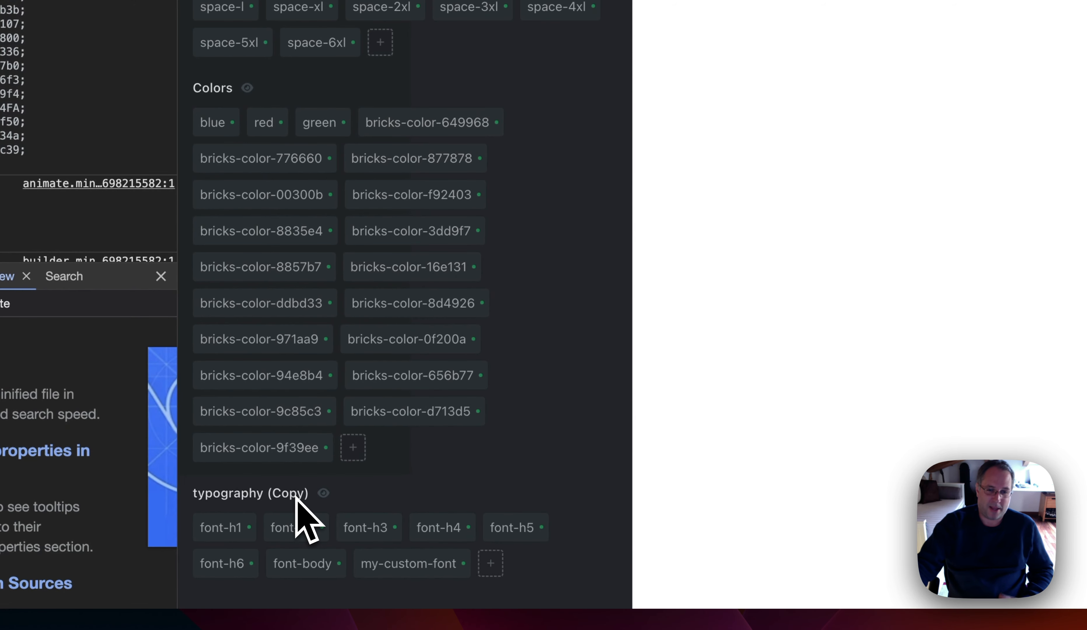
mouse_move(409, 566)
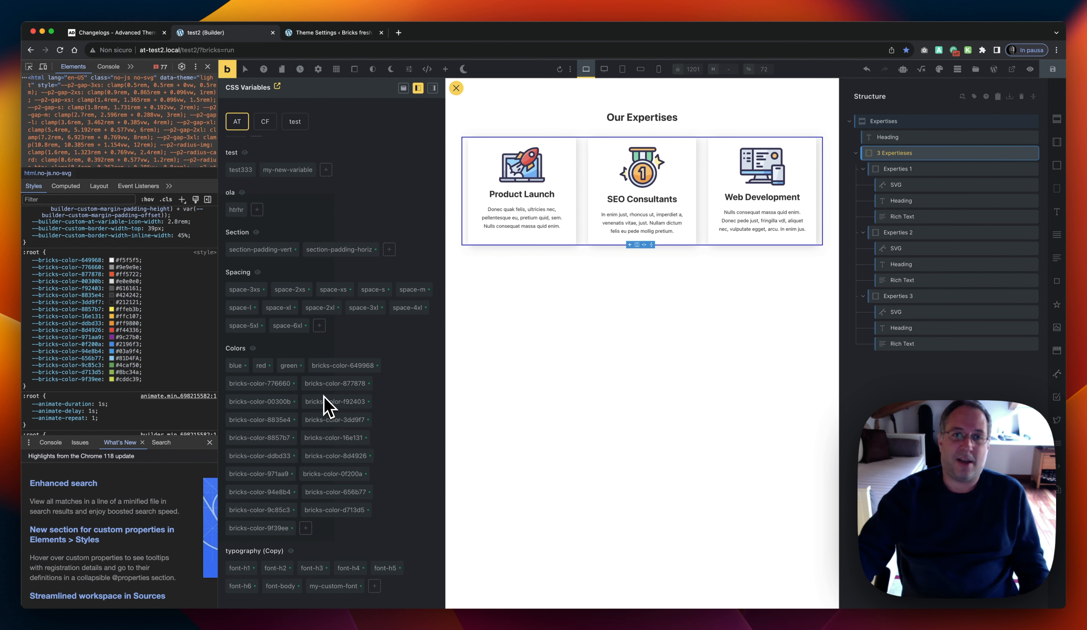
scroll(385, 329, "up", 5)
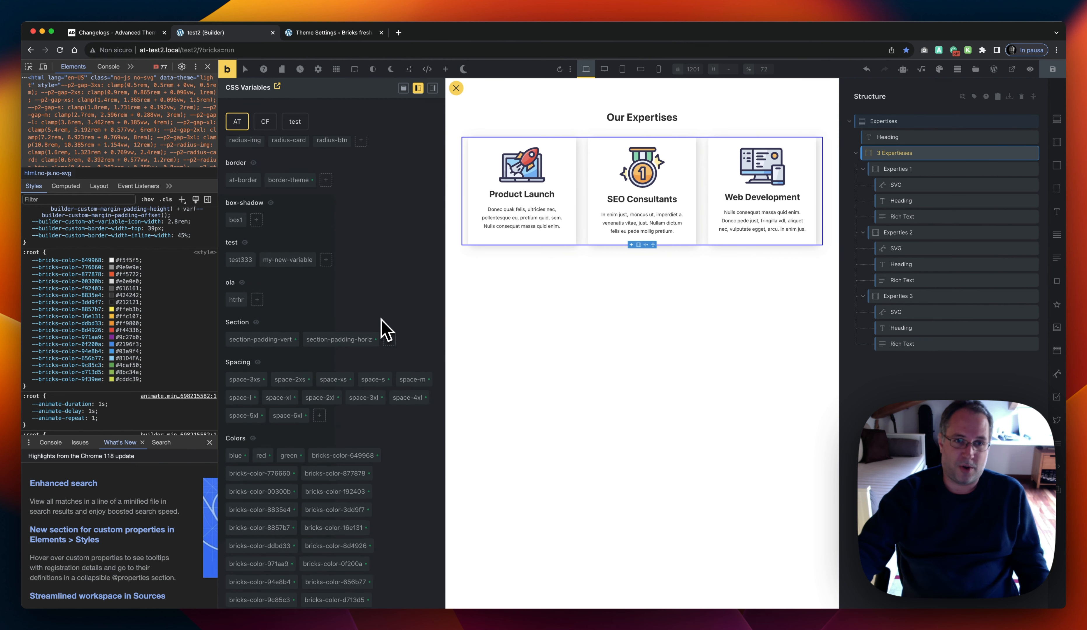
scroll(380, 320, "up", 1)
mouse_move(308, 338)
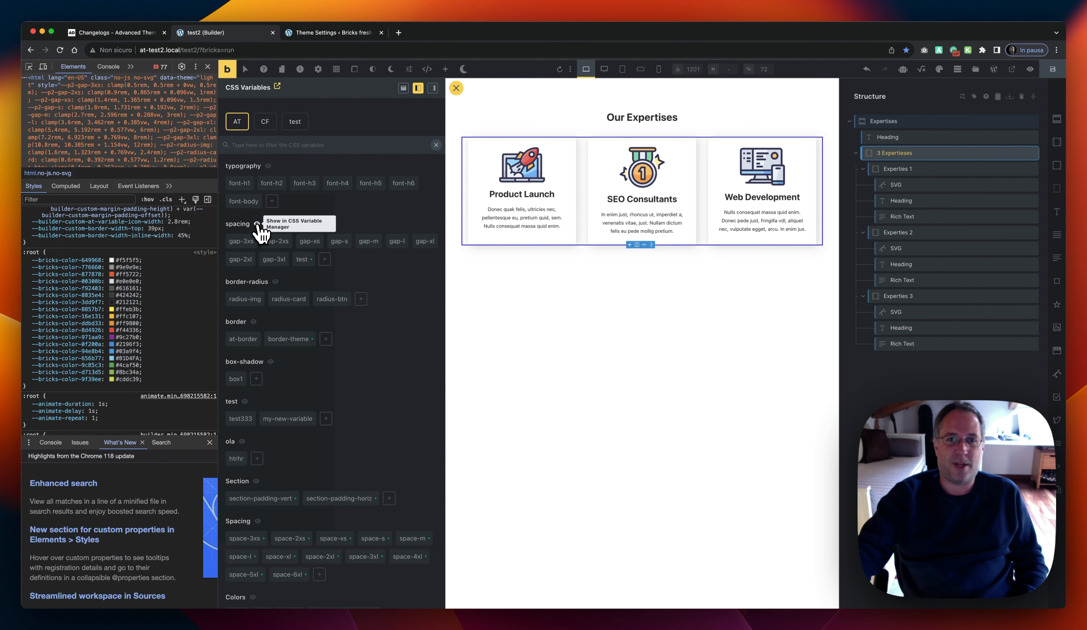
Review the spacing category in the CSS Variable Manager and the Spacing, Border, Custom Variables and Import Framework sections in AT – Theme Settings
left_click(257, 224)
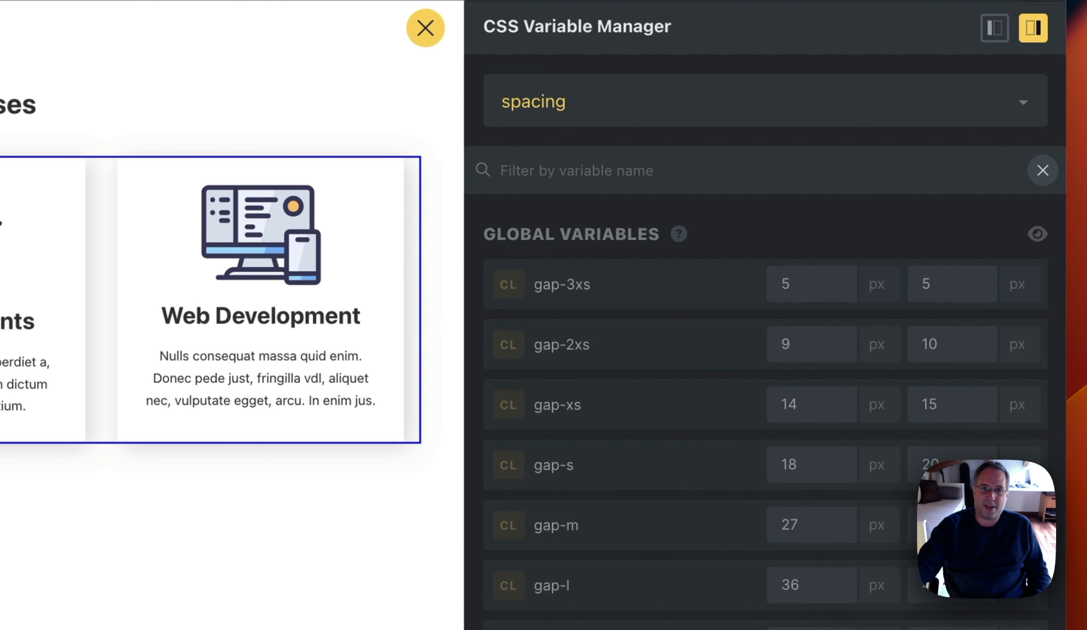
key("Escape")
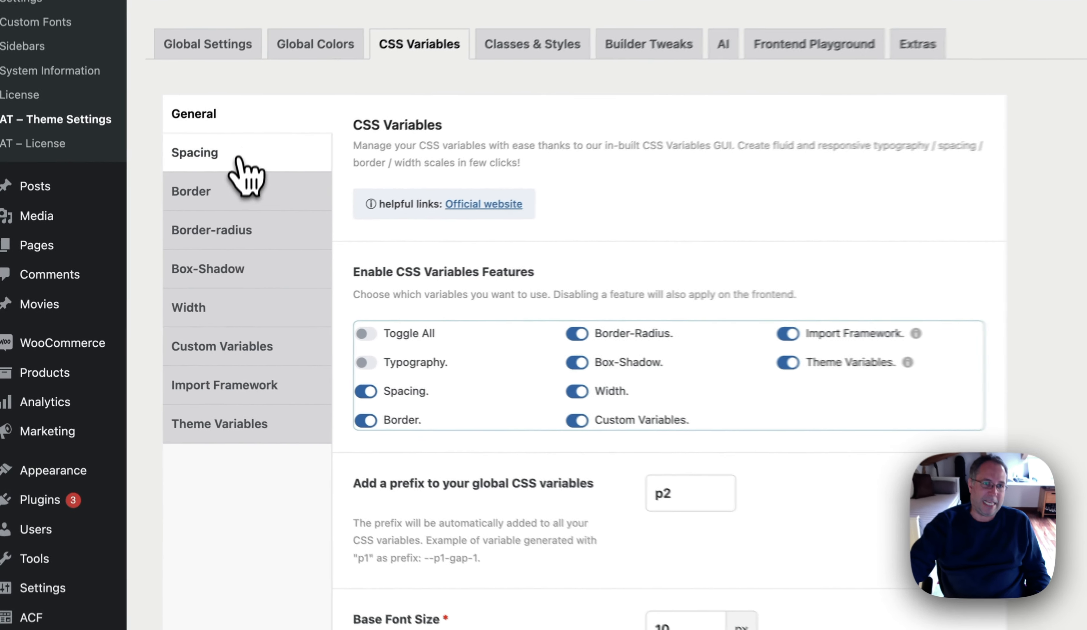
left_click(237, 156)
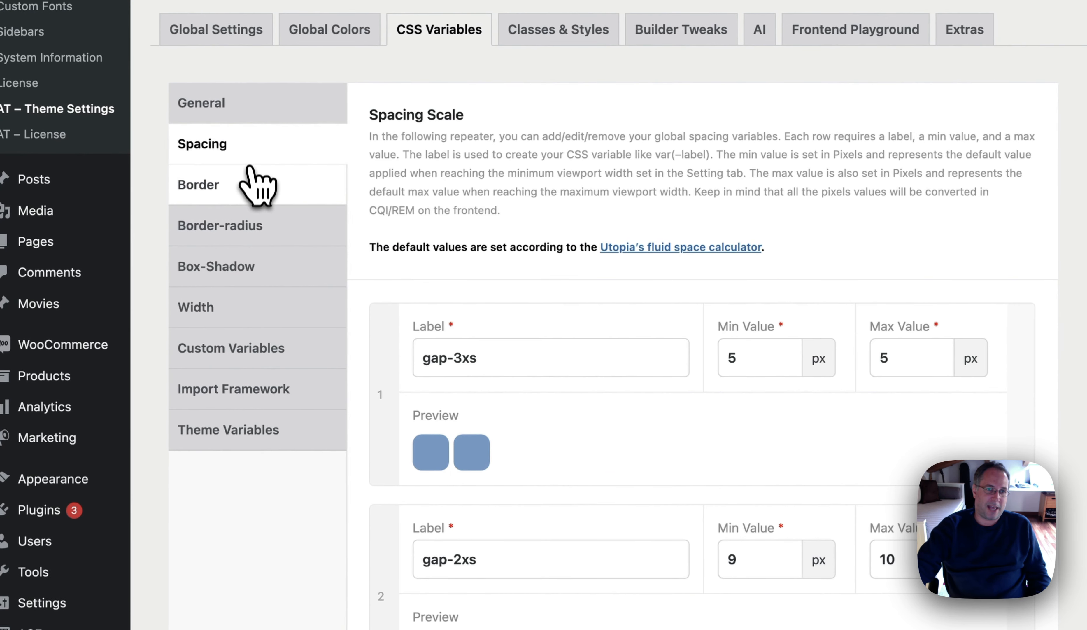
left_click(238, 191)
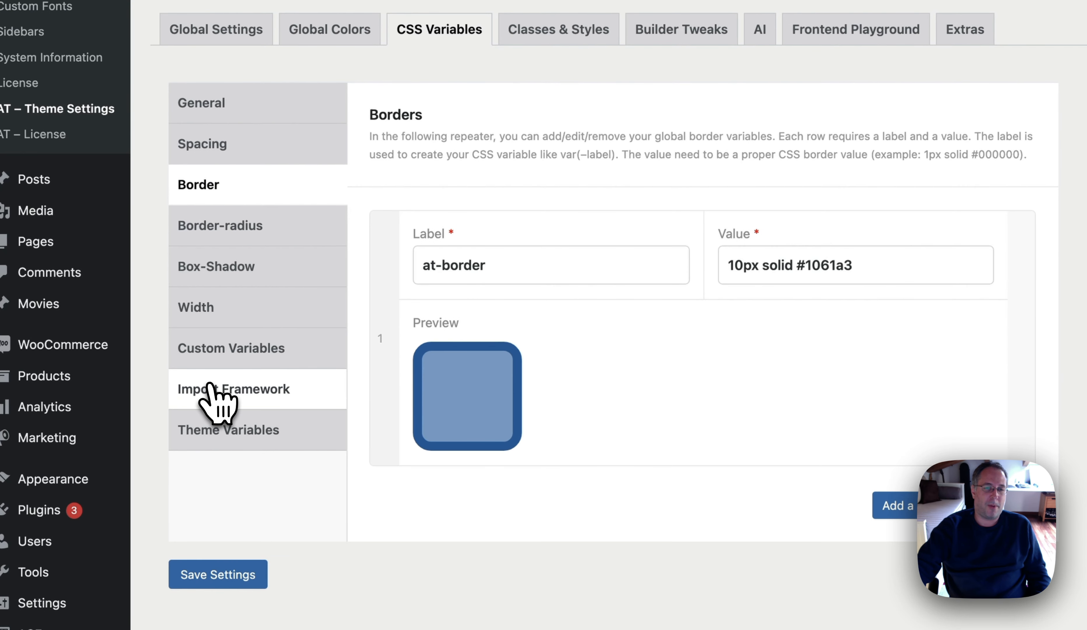
left_click(216, 359)
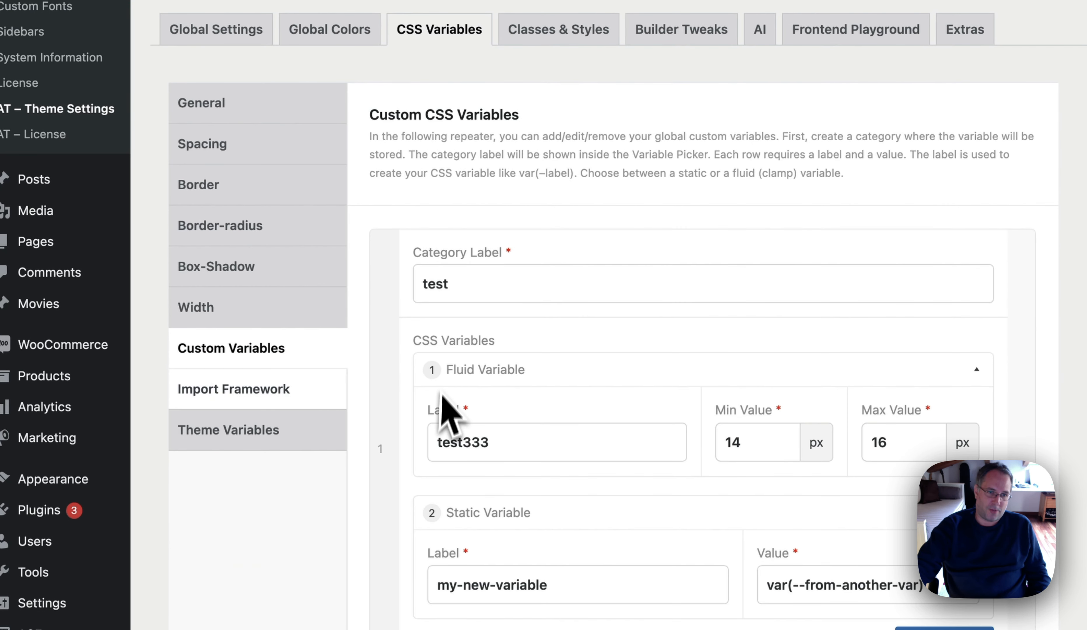
left_click(192, 387)
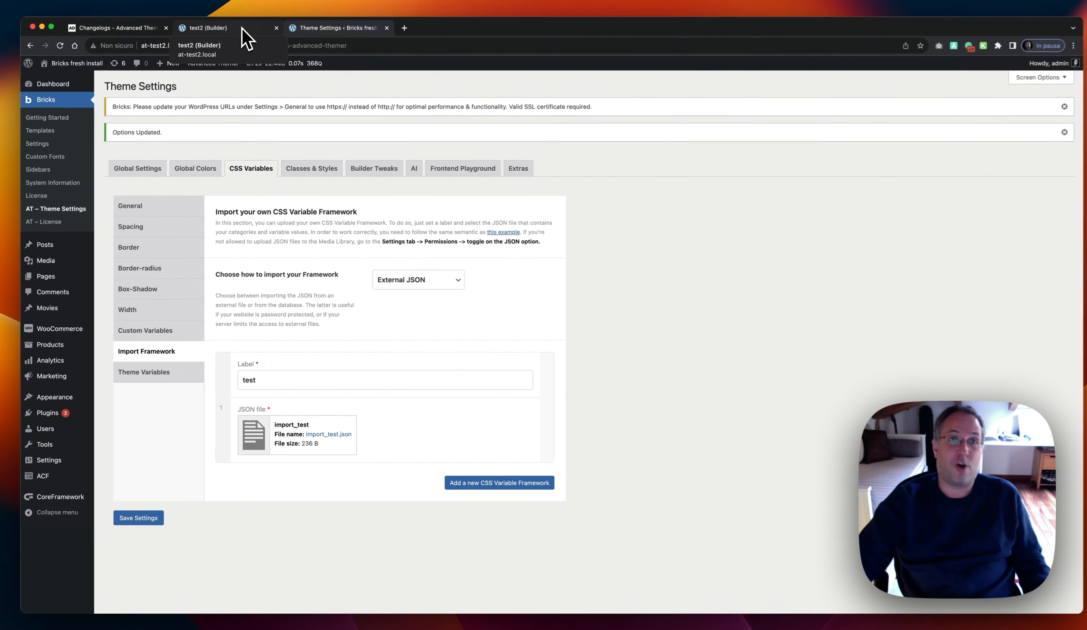
Return to the builder's CSS variable picker and add a theme variable named new-border to the border category
left_click(237, 33)
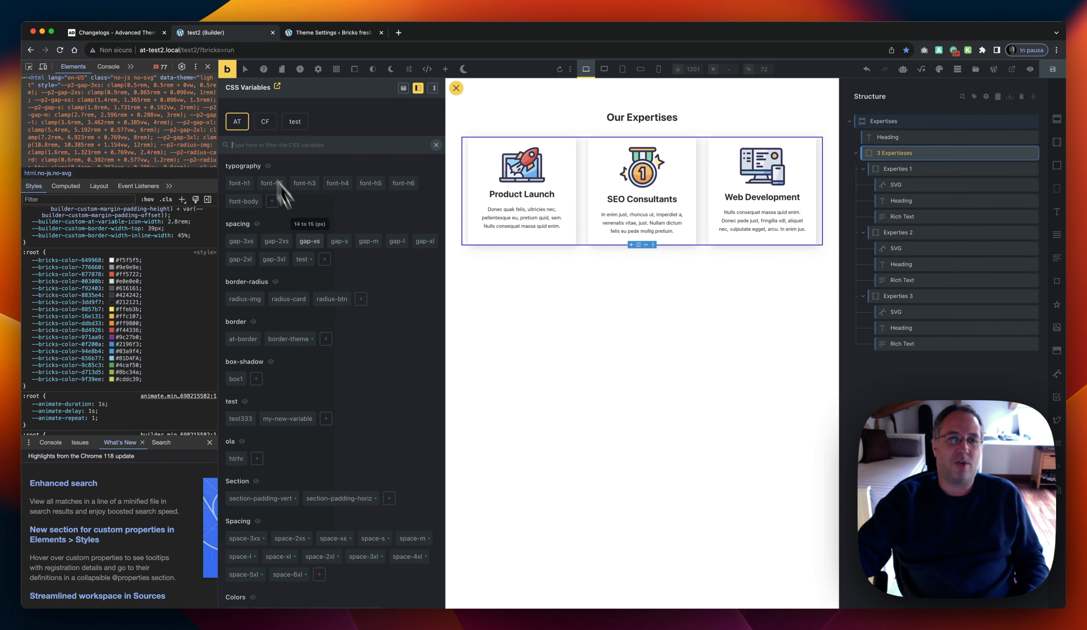
left_click(208, 66)
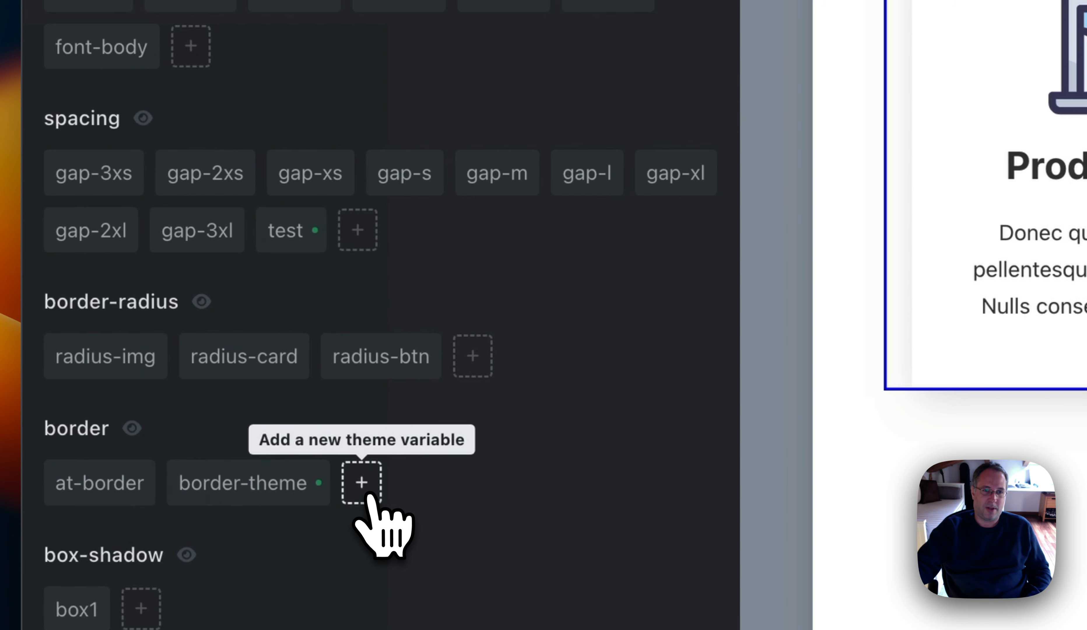
left_click(361, 498)
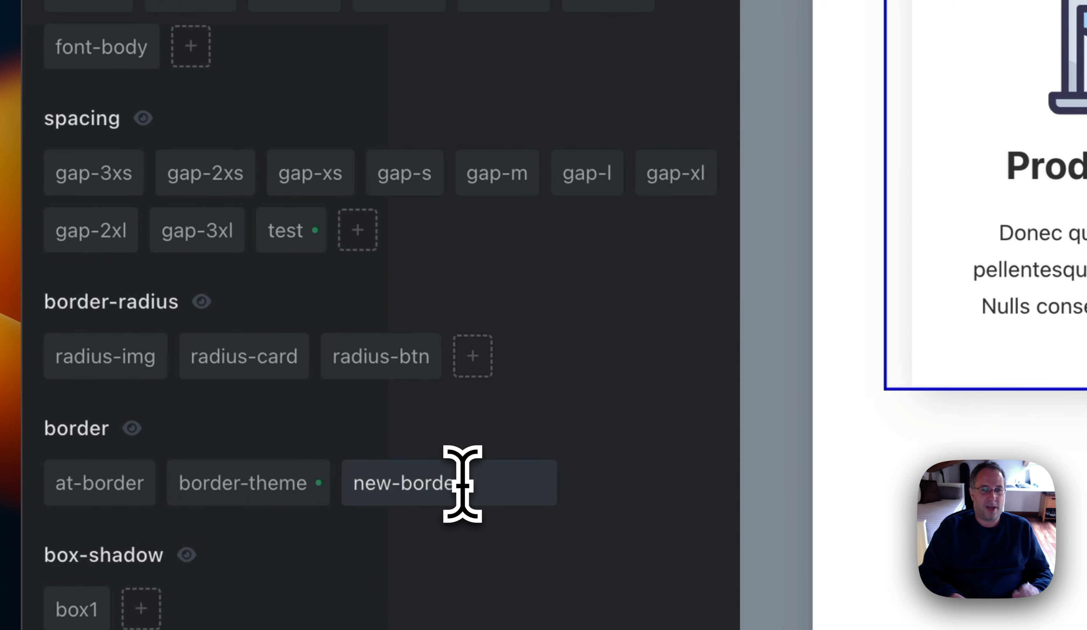
key("Return")
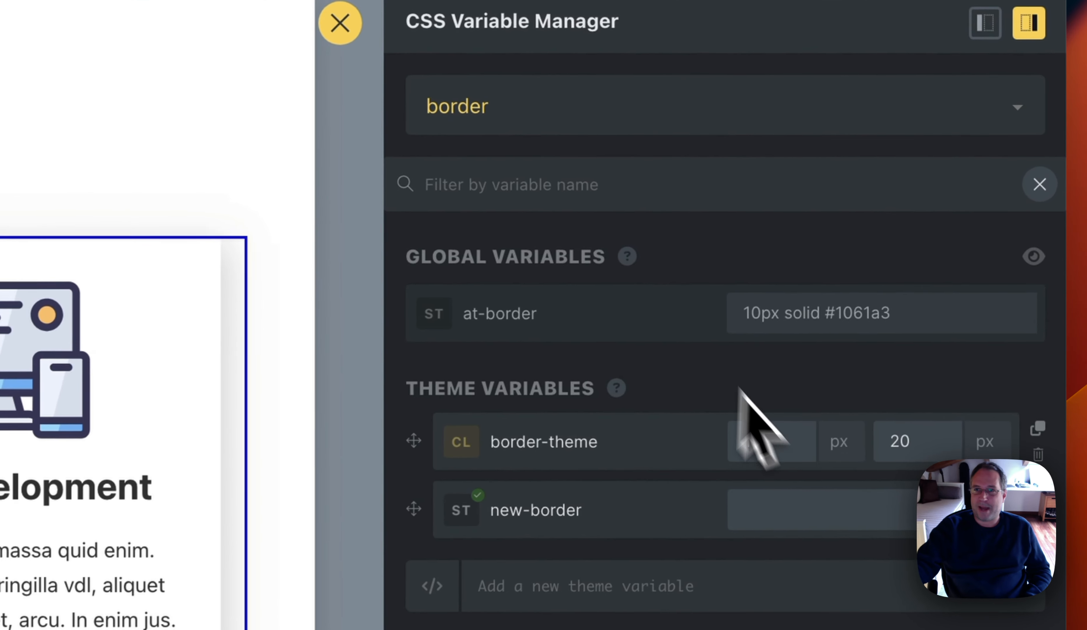
Set the new-border theme variable's value to 2px solid red
mouse_move(528, 125)
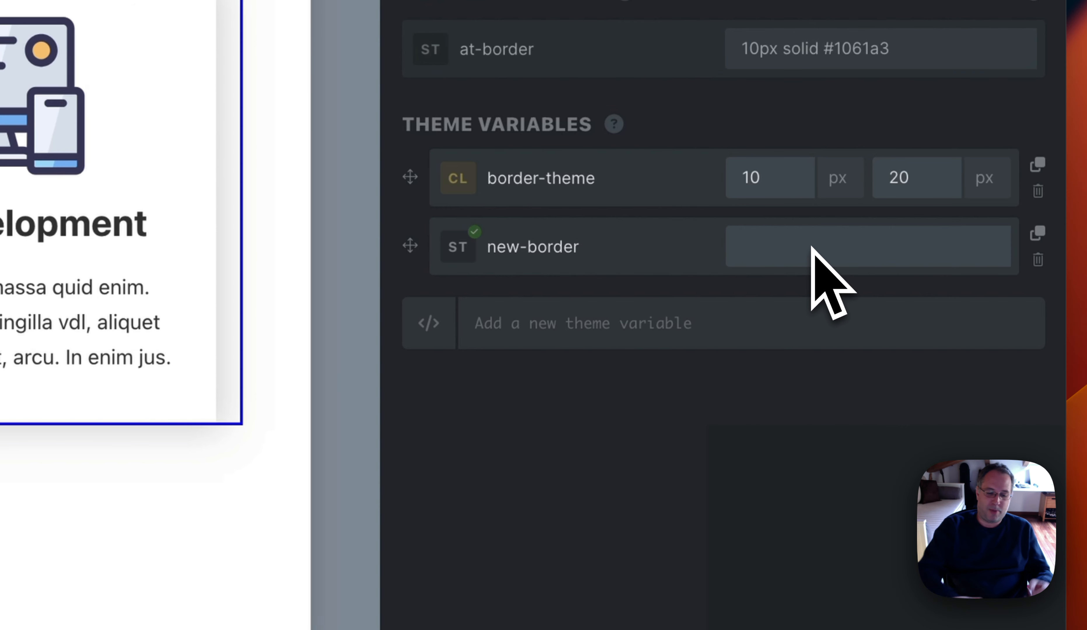
type("px solid red")
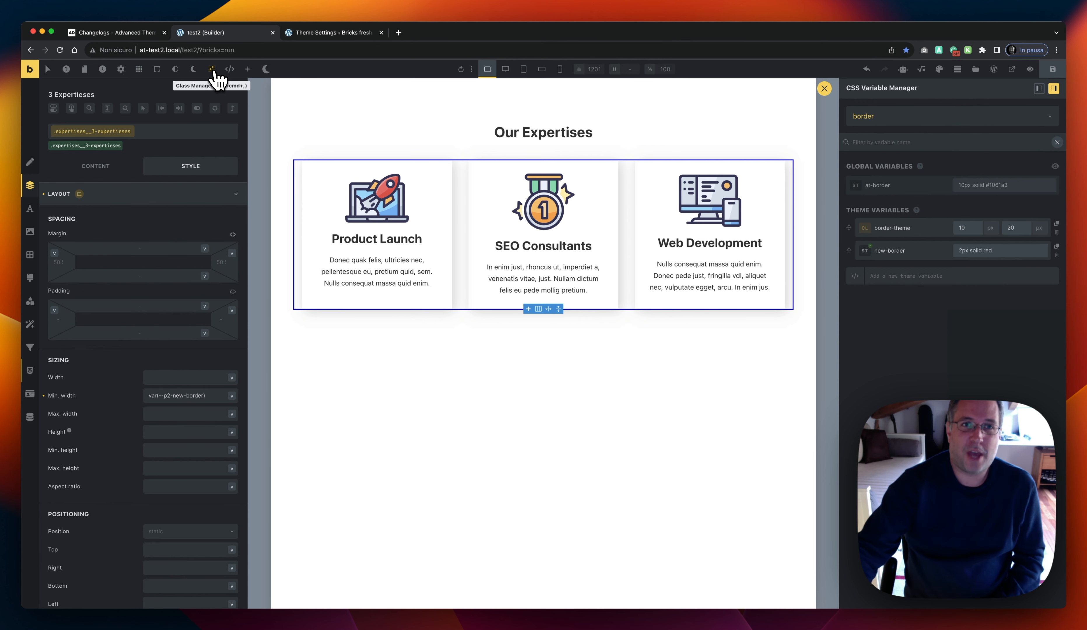
Replace the color declaration in the :root block of the Advanced CSS Page CSS with --hello-max: test; and close the editor
left_click(228, 70)
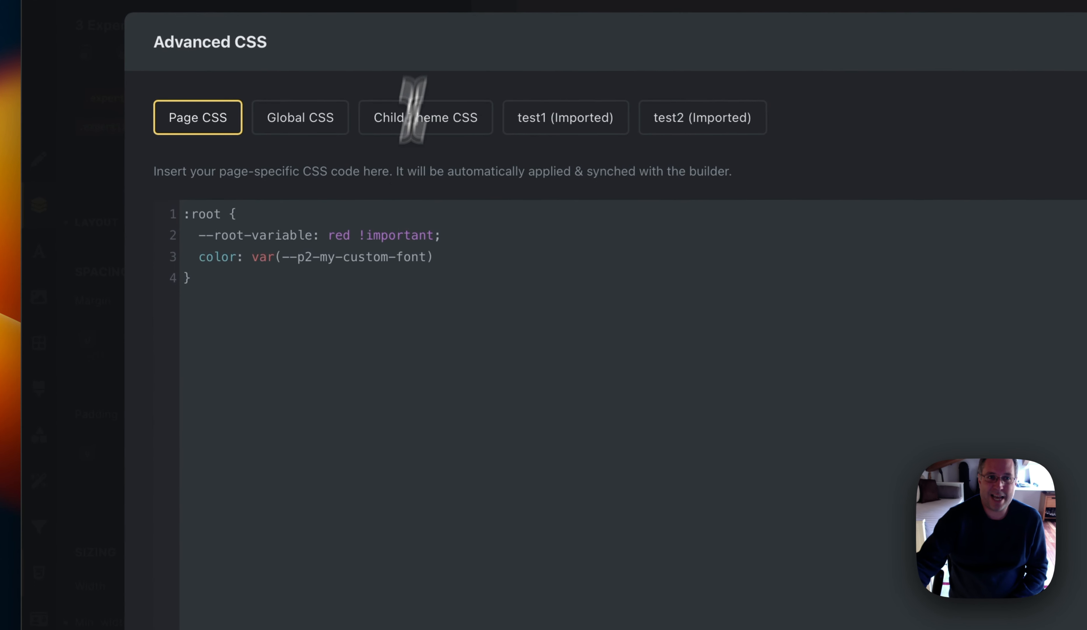
left_click_drag(438, 256, 200, 256)
key("BackSpace")
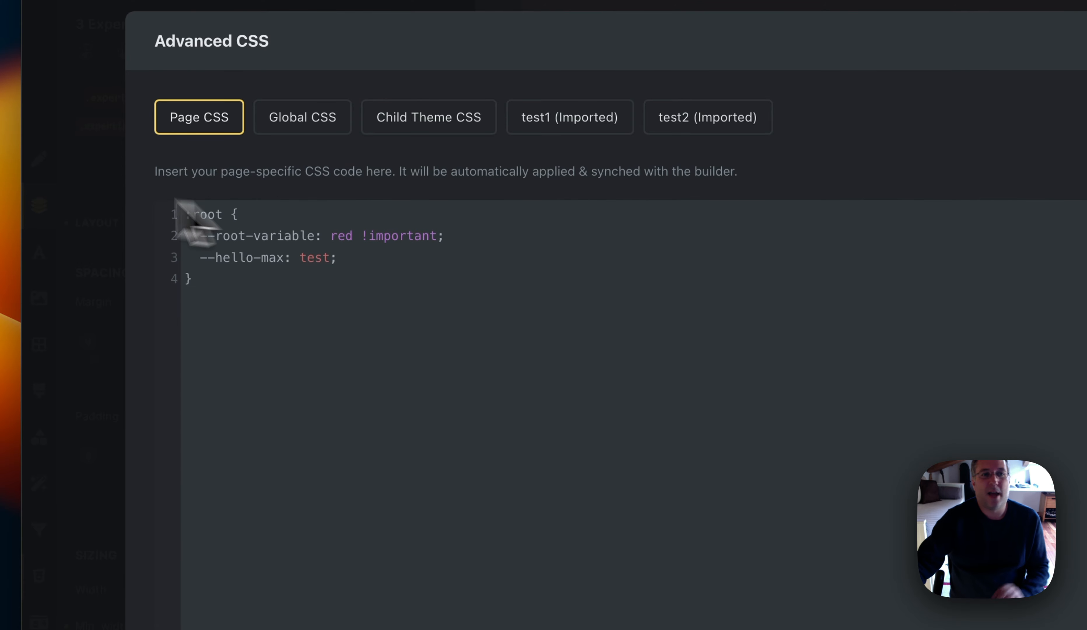
left_click(117, 211)
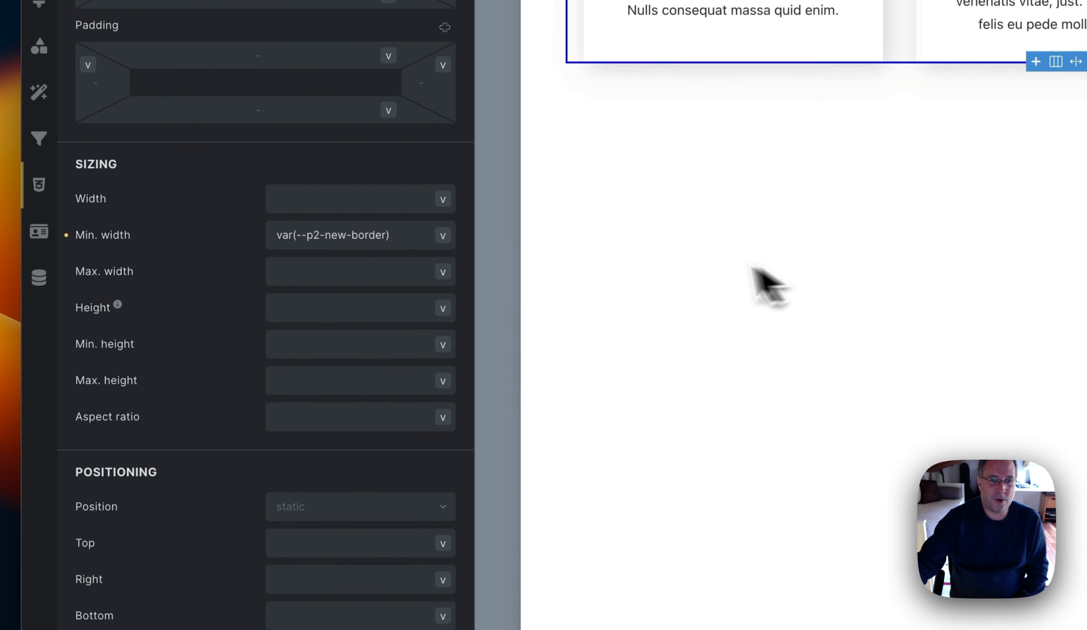
Enter hello as the 3 Expertieses element's height to bring up matching CSS variable suggestions
left_click(342, 338)
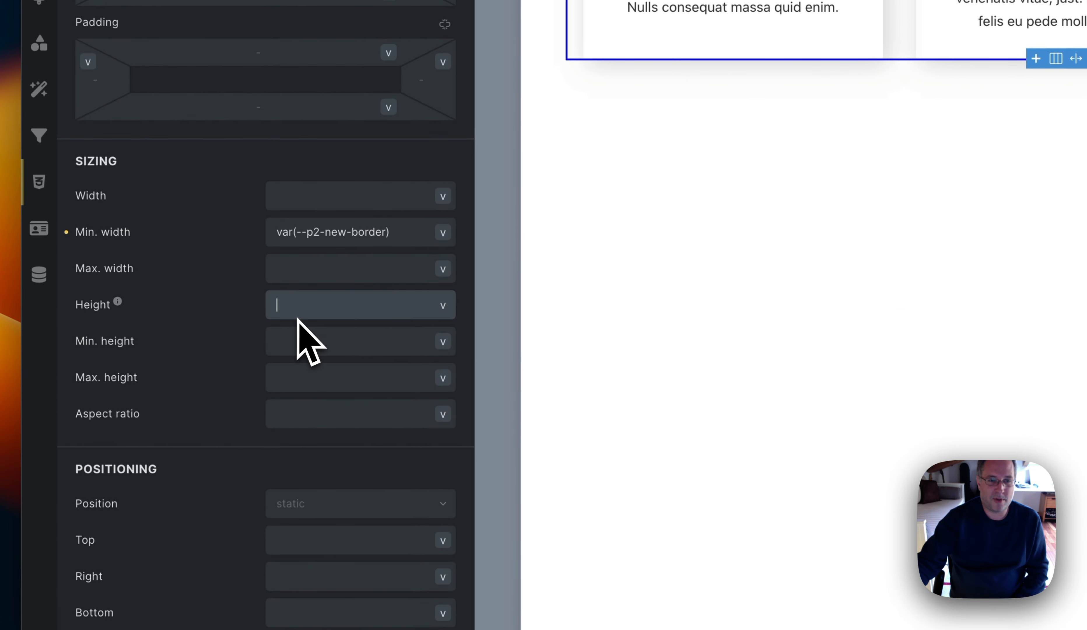
type("hello")
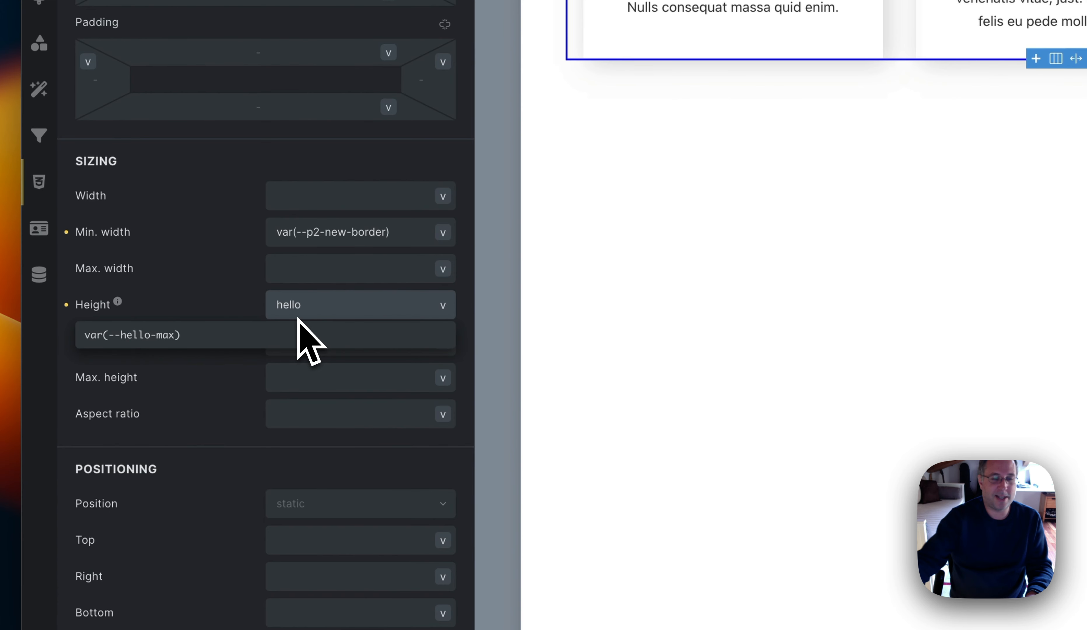
left_click(264, 334)
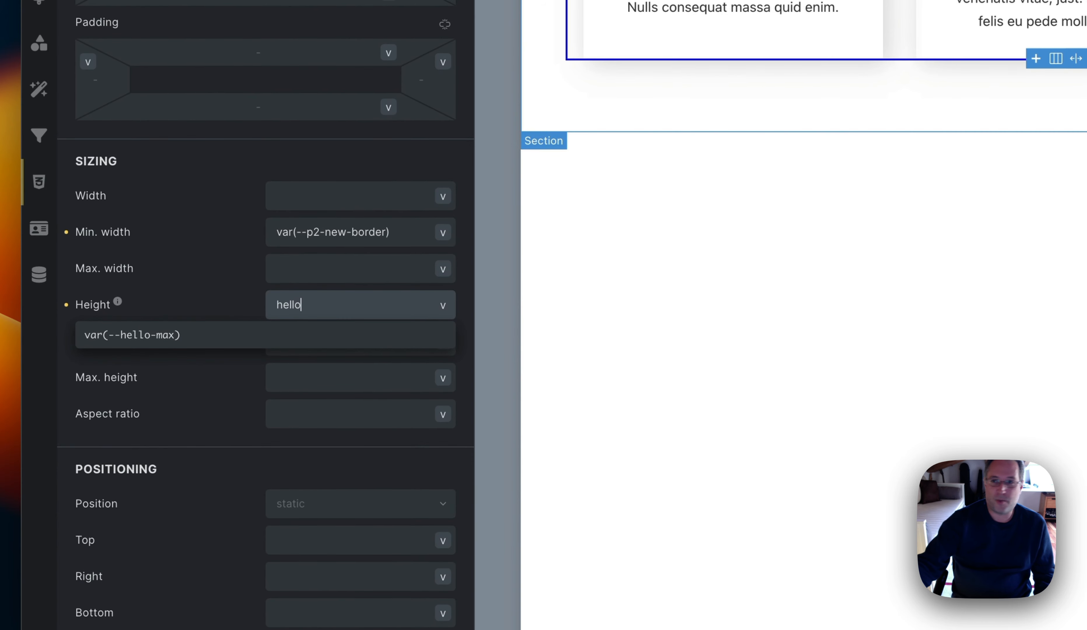
Set the color in the 3 Expertieses element's SuperPower CSS %root% block to the suggested var(--hello-max)
left_click(39, 182)
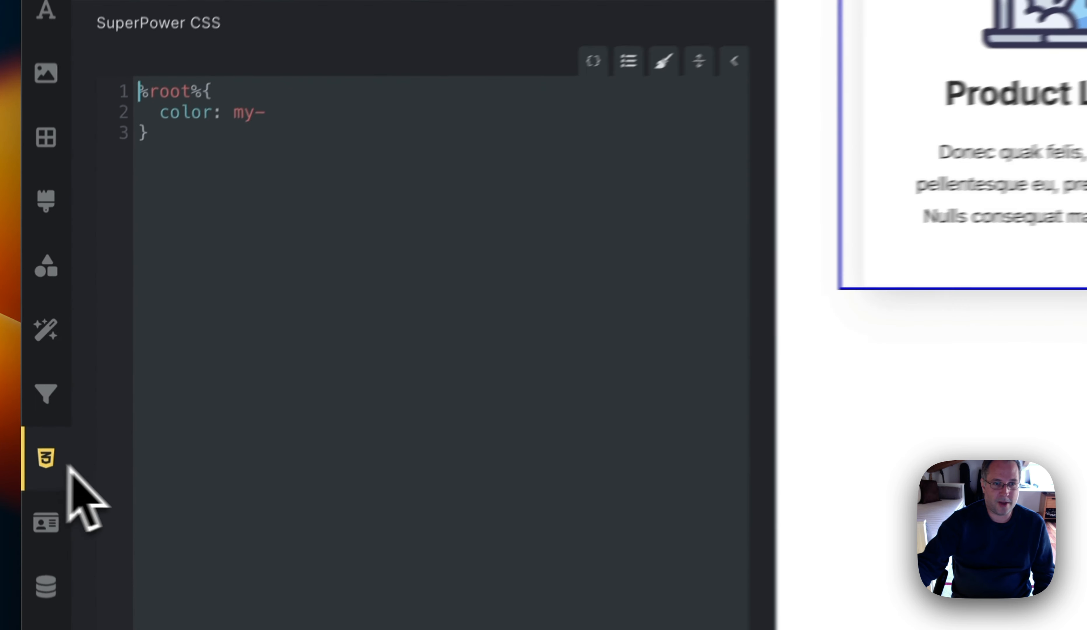
left_click(297, 118)
key("BackSpace")
key("BackSpace")
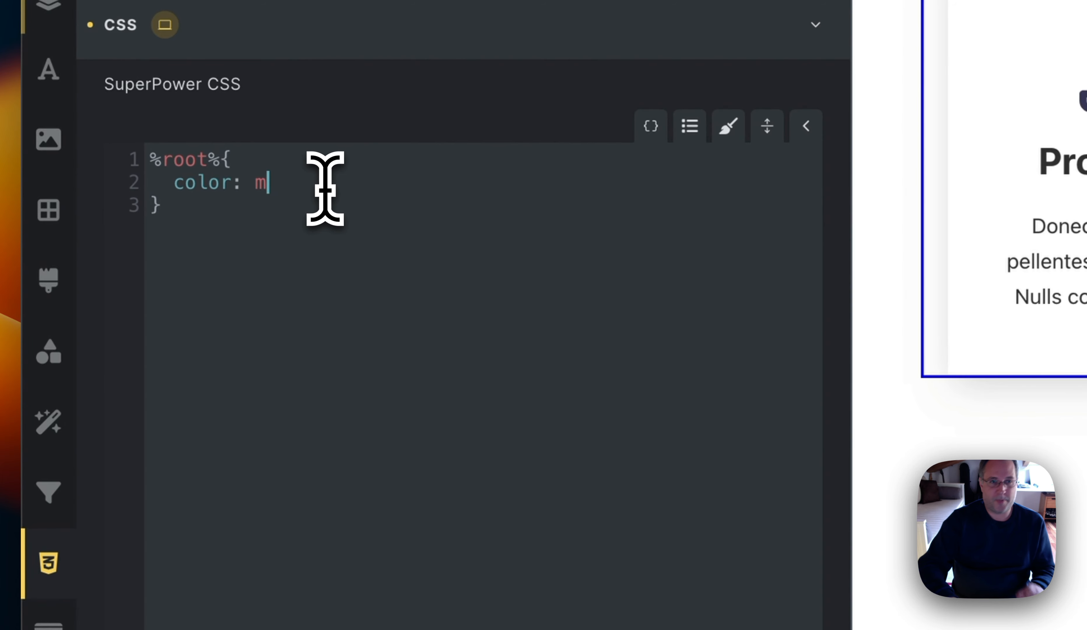
type("o")
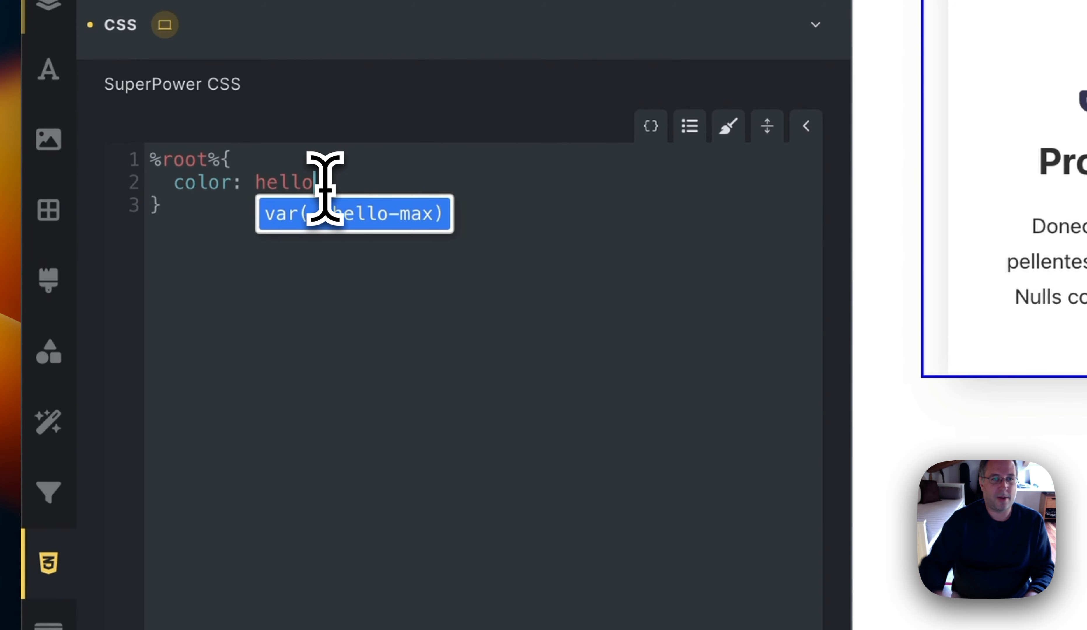
left_click(313, 221)
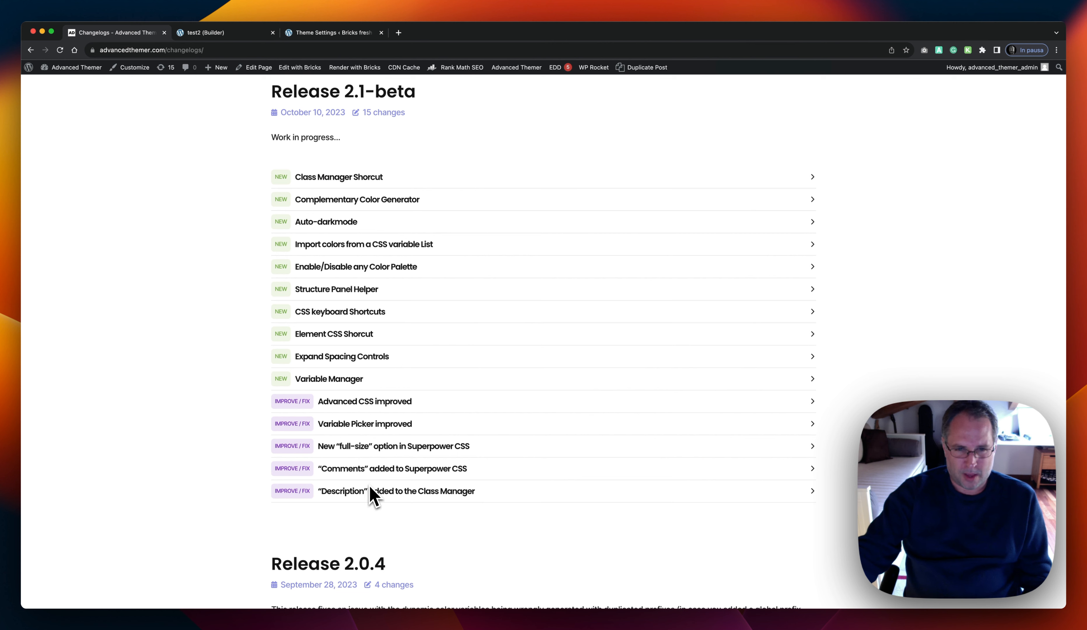
Review the Release 2.1-beta changelog and the Global Colors, Builder Tweaks and Global Settings sections in AT – Theme Settings
scroll(345, 294, "up", 2)
scroll(345, 297, "up", 2)
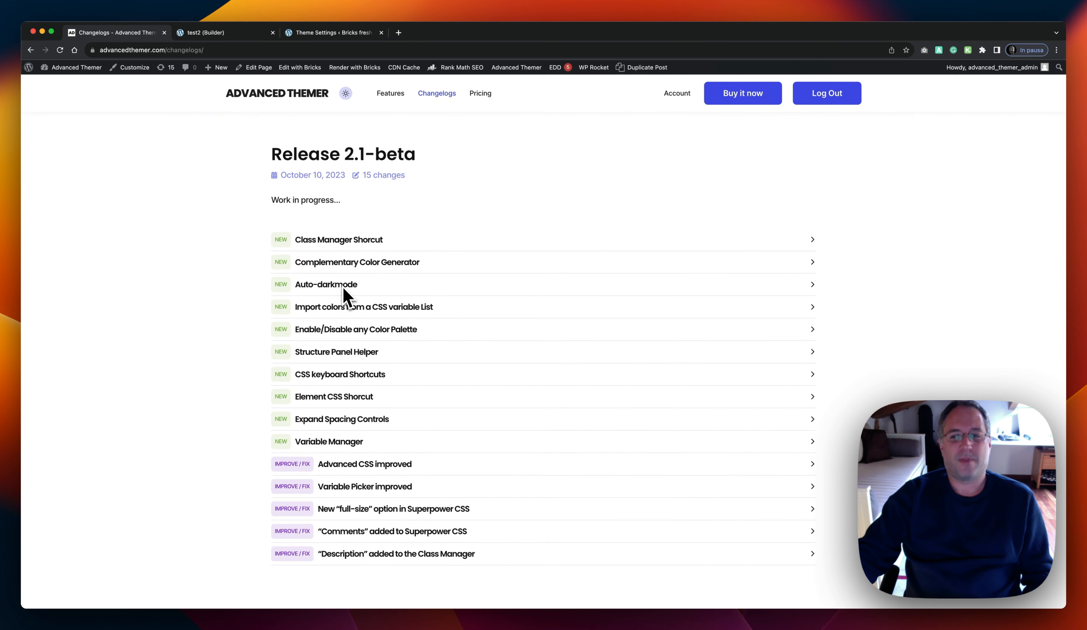
left_click(315, 35)
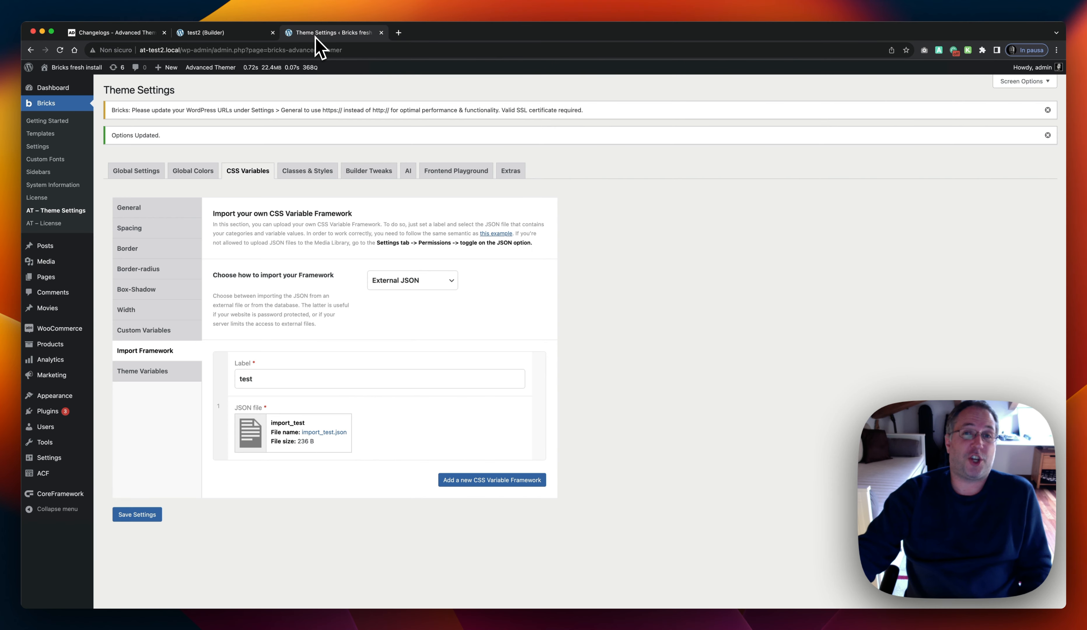
left_click(208, 33)
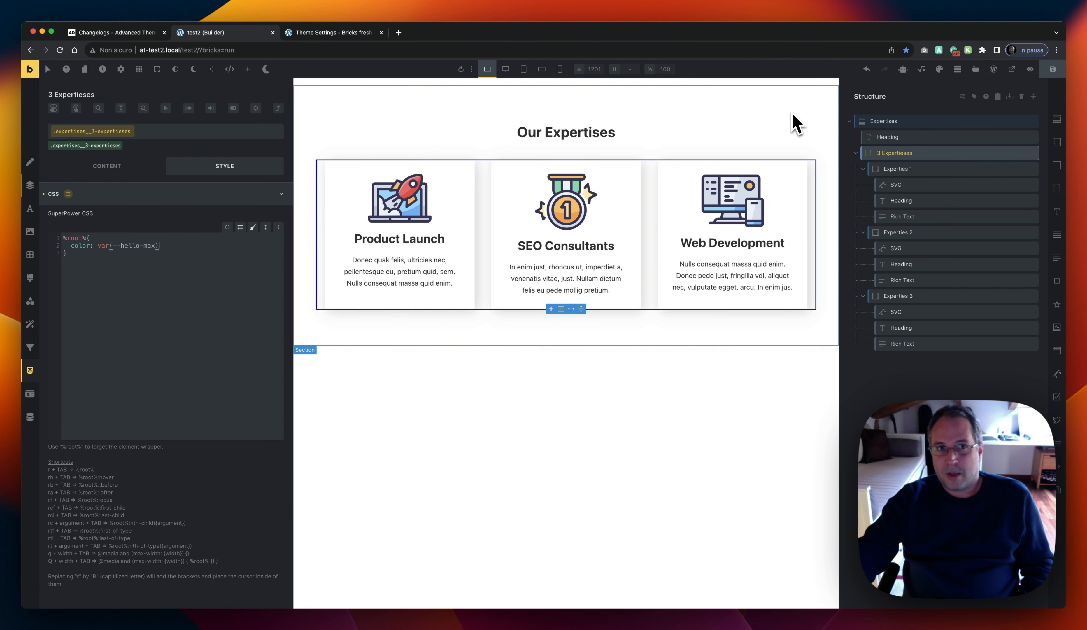
left_click(317, 34)
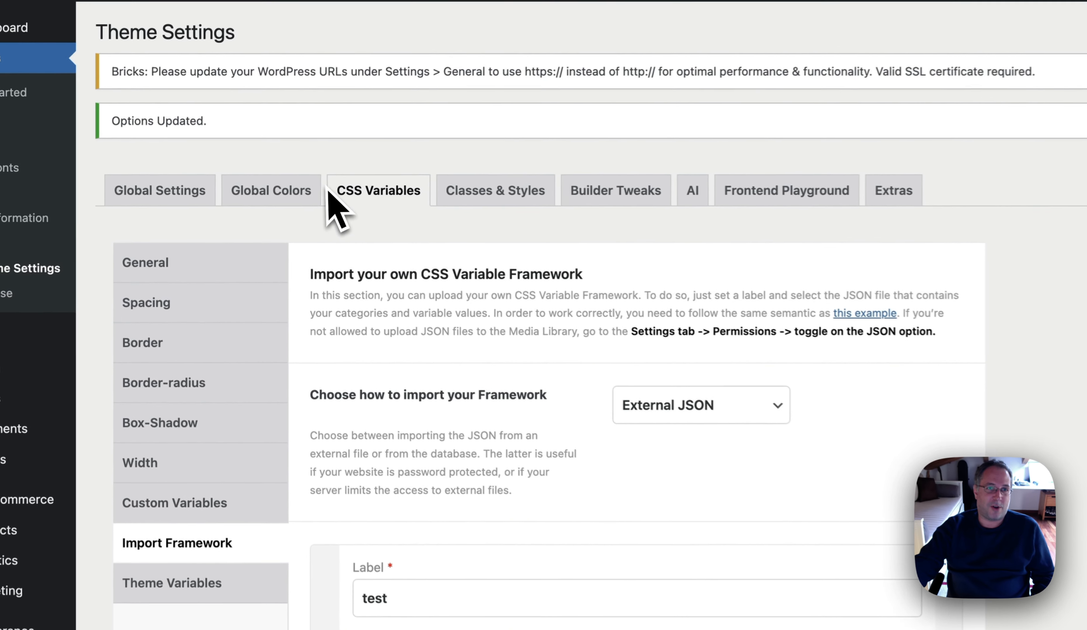
left_click(297, 191)
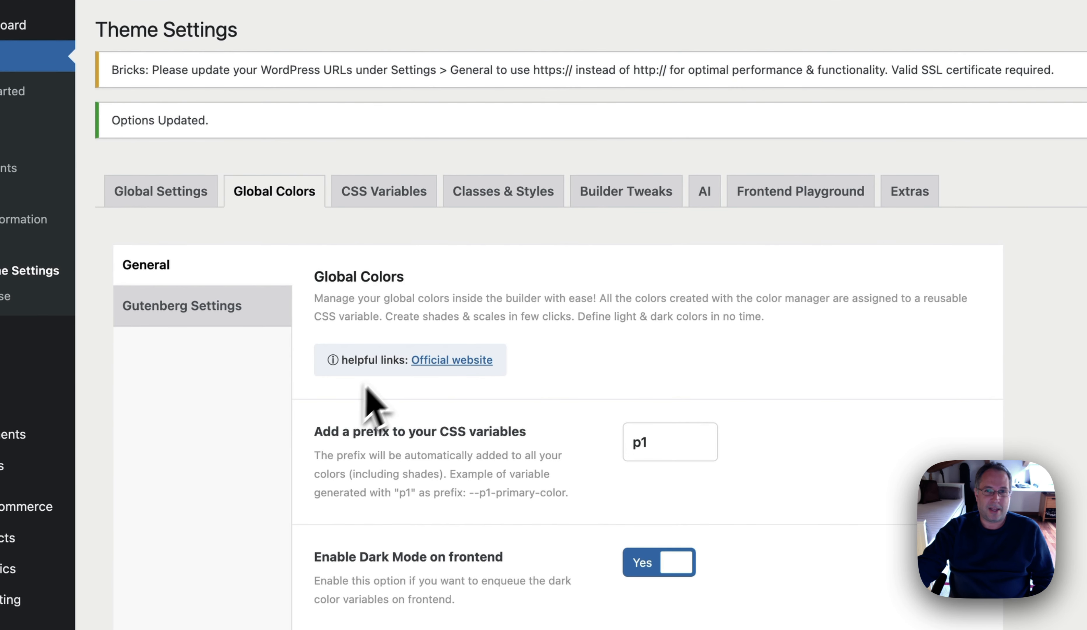
left_click(606, 195)
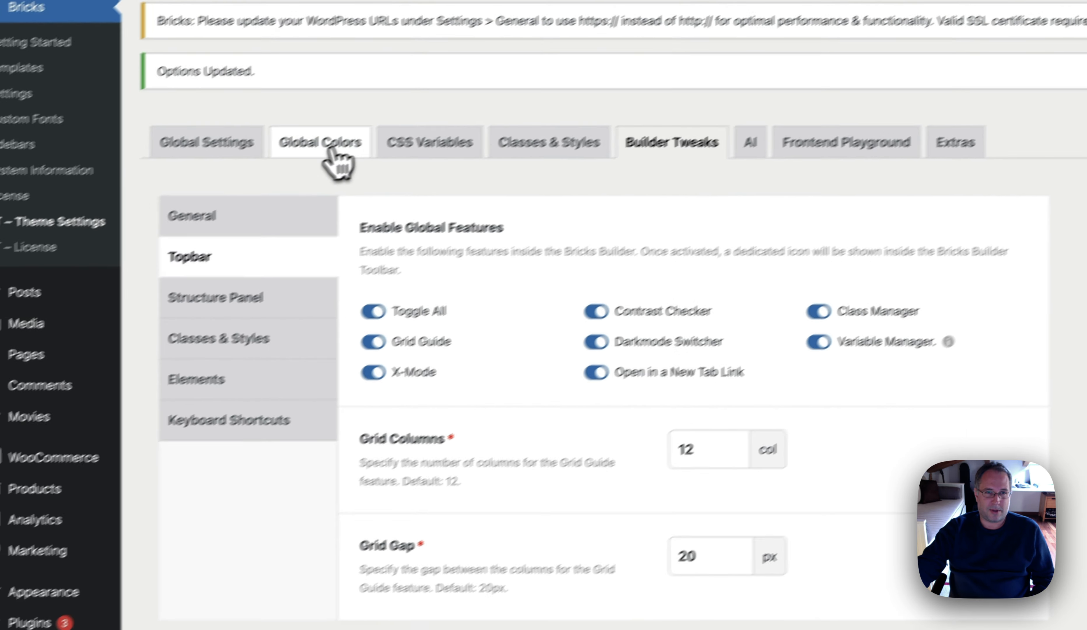
left_click(331, 151)
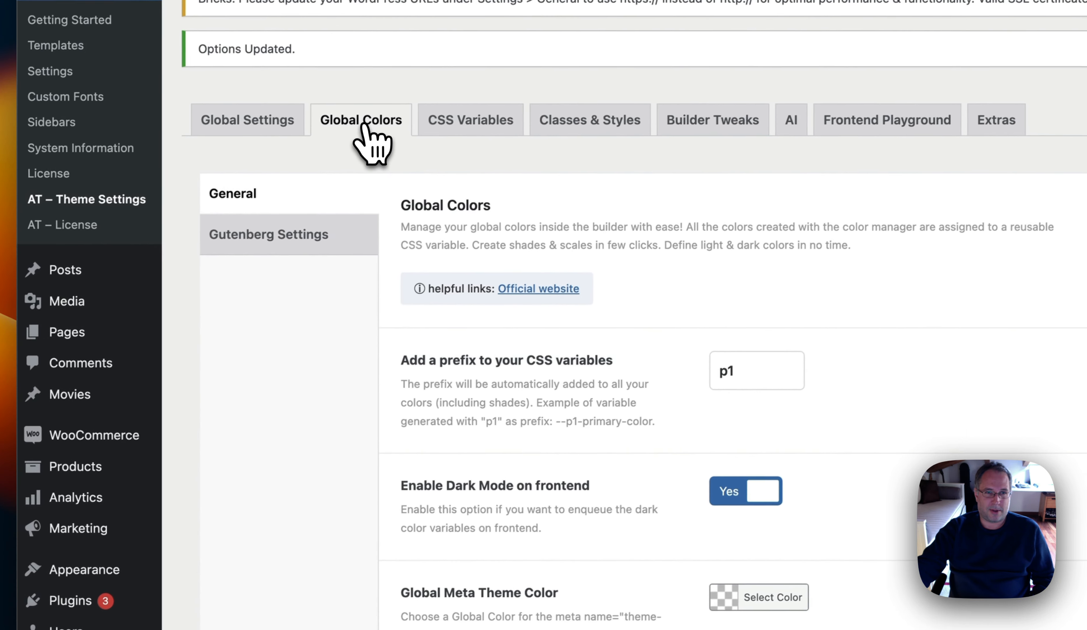
left_click(233, 145)
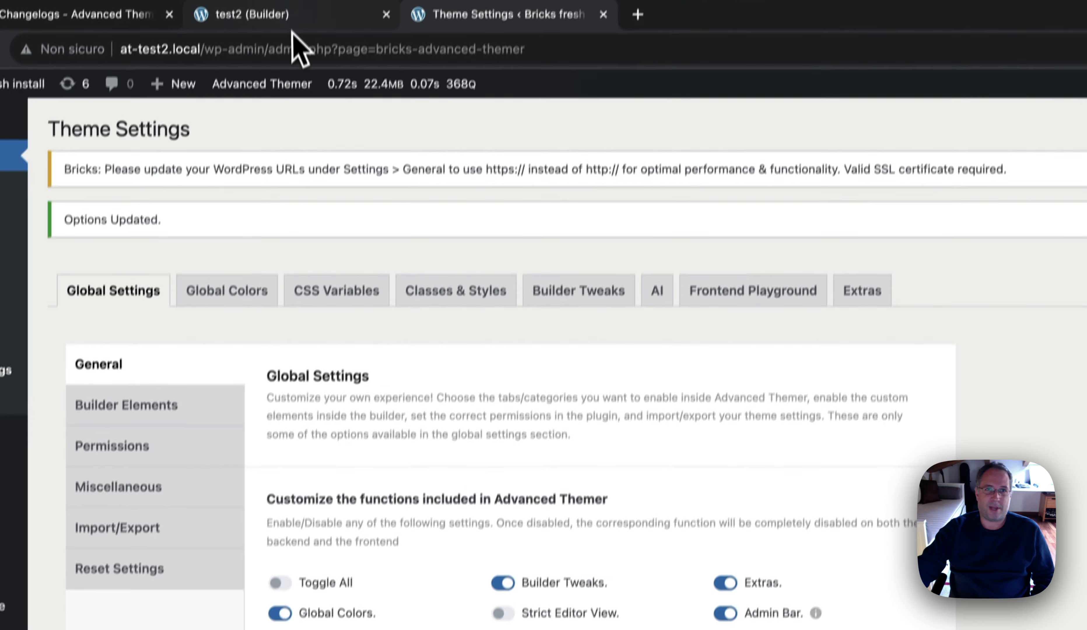
Return to the builder's Color Manager and create a color palette named New Palette
left_click(298, 44)
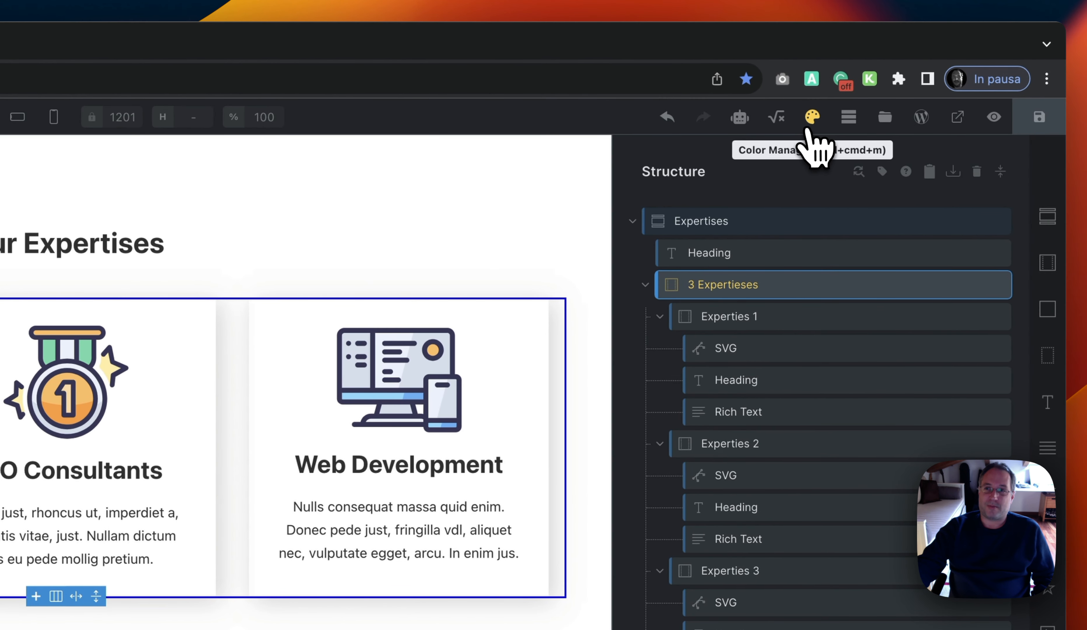
left_click(814, 122)
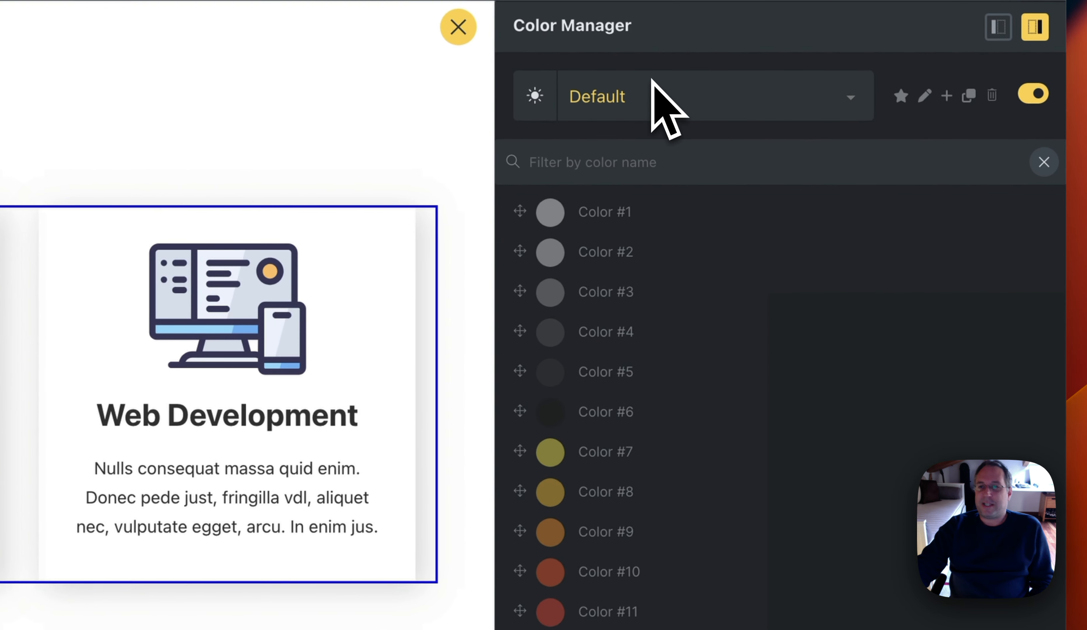
left_click(946, 95)
type("New Palette")
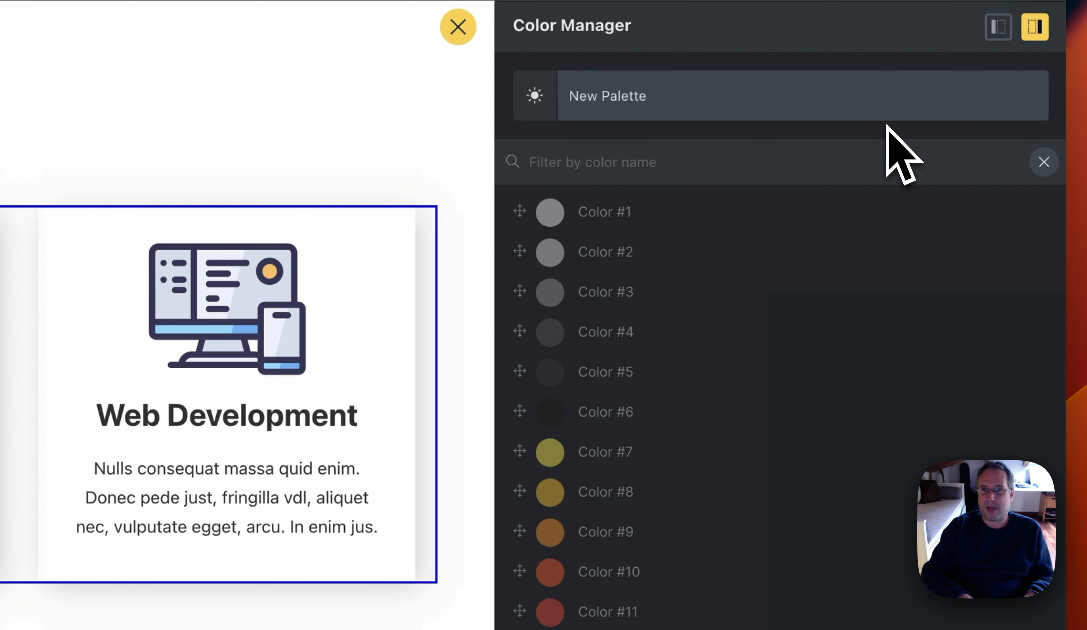
key("Return")
Add a color named primary to New Palette and change it to a medium blue
left_click(720, 180)
type("primary")
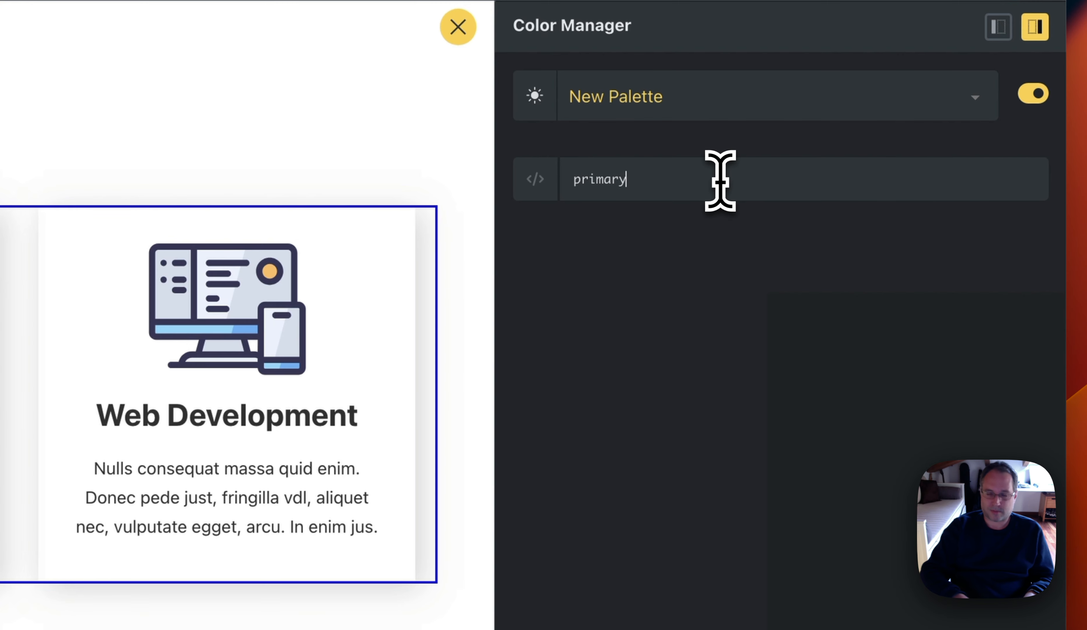
key("Return")
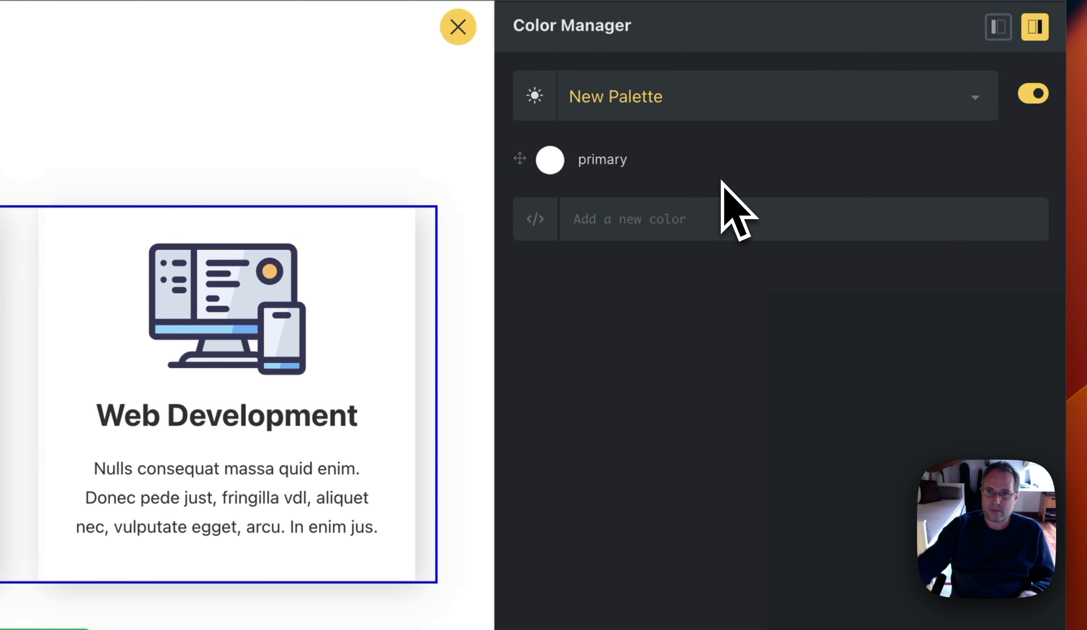
left_click(548, 167)
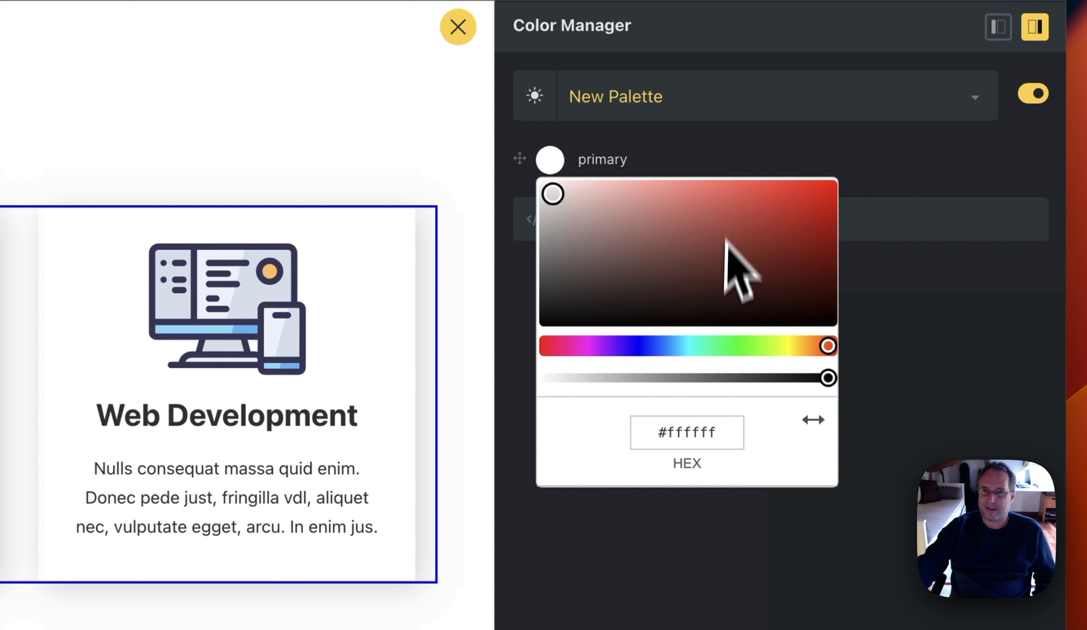
left_click(658, 345)
left_click(762, 214)
mouse_move(764, 236)
left_mouse_down()
mouse_move(771, 253)
mouse_move(772, 235)
left_mouse_up()
left_click(916, 456)
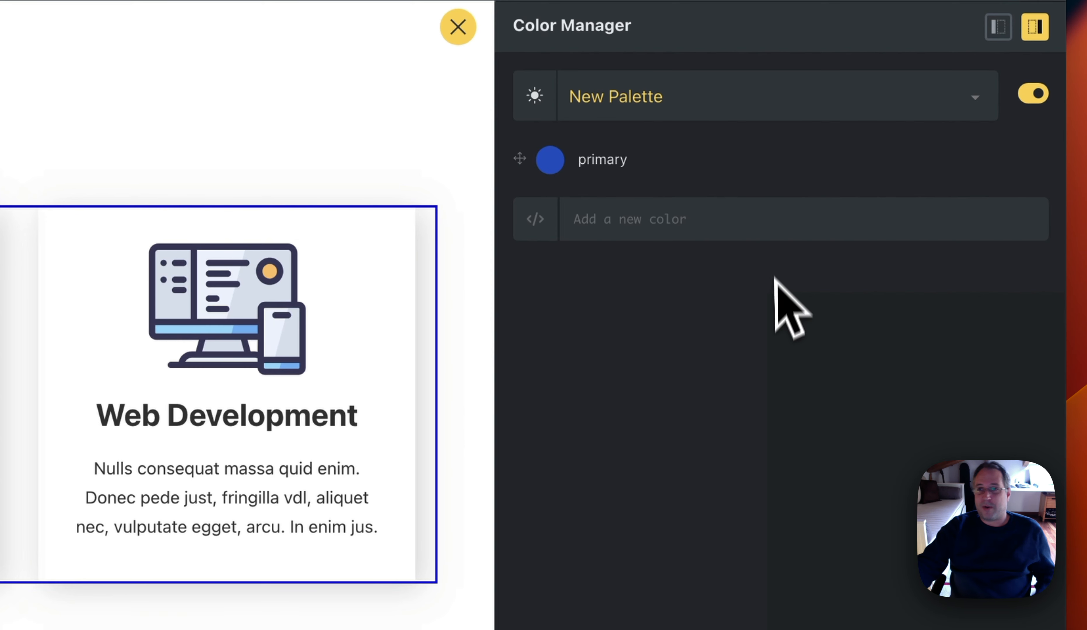
Preview the Split-Complementary, Perfect Triad and Tetrade schemes in the color generator for the primary color
mouse_move(673, 178)
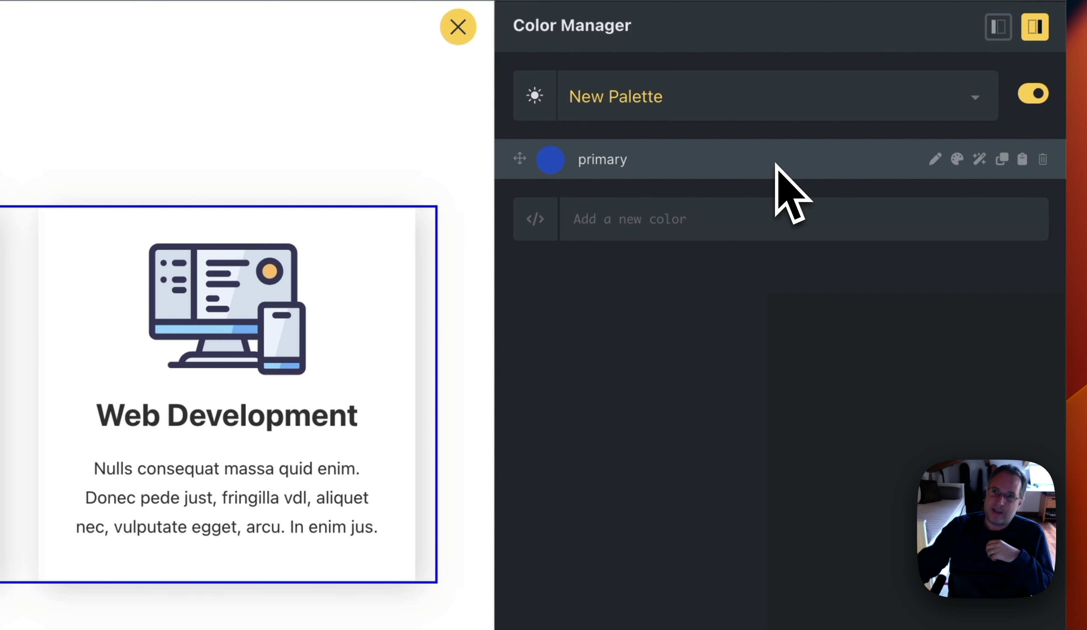
left_click(957, 161)
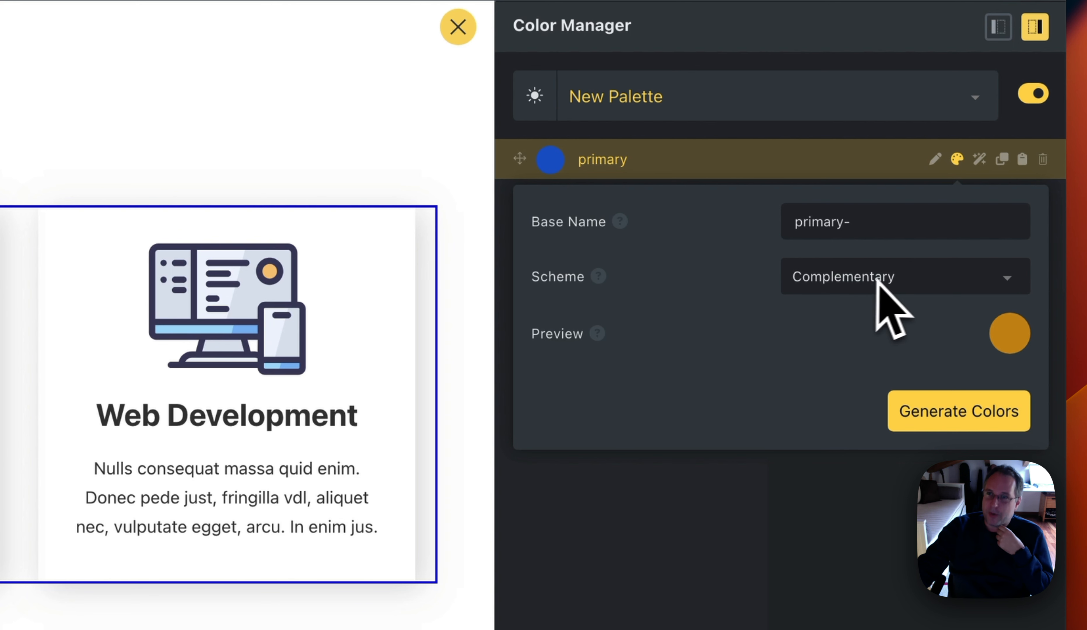
mouse_move(1009, 351)
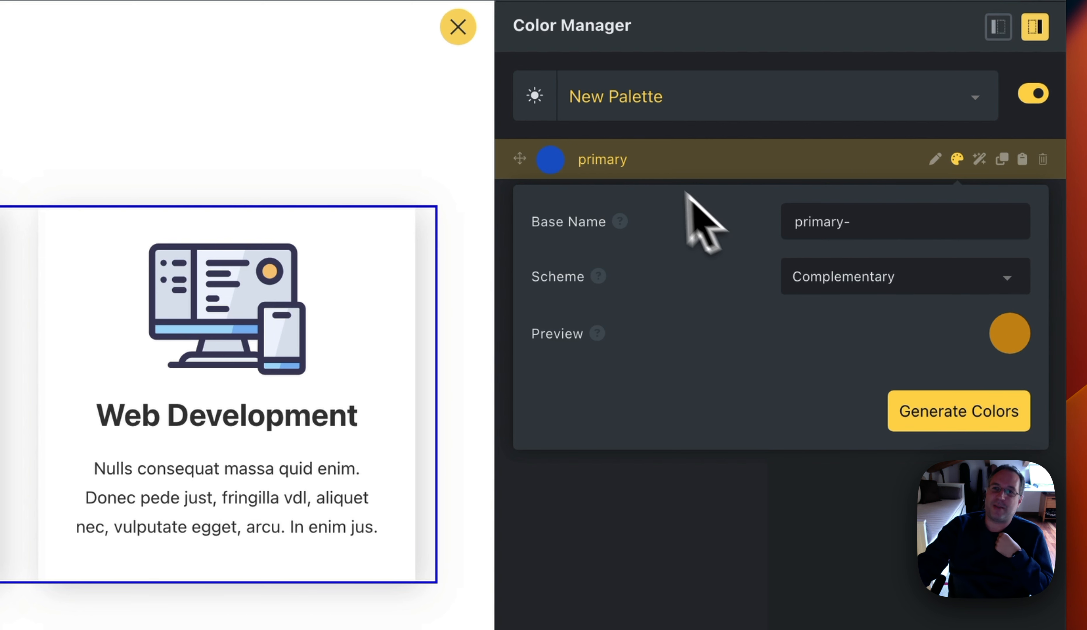
mouse_move(558, 154)
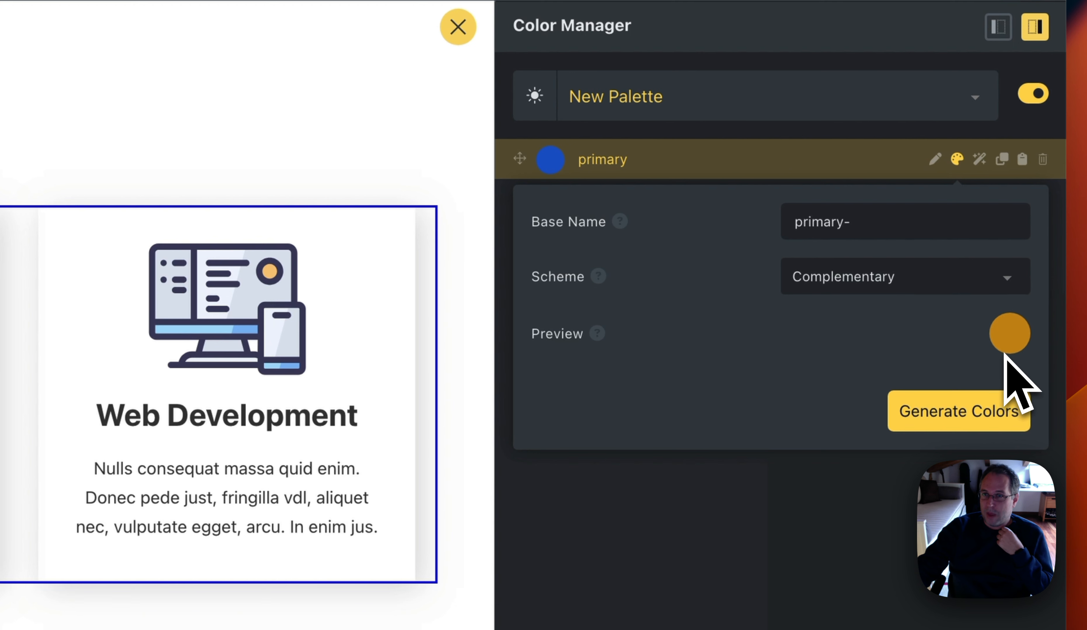
left_click(855, 281)
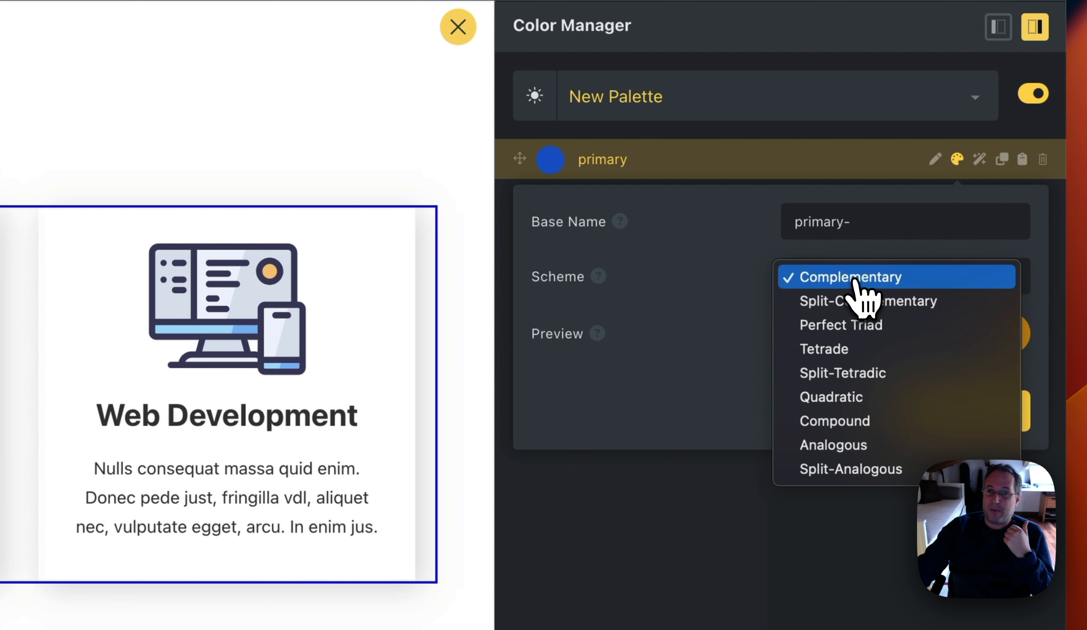
left_click(855, 305)
mouse_move(1001, 339)
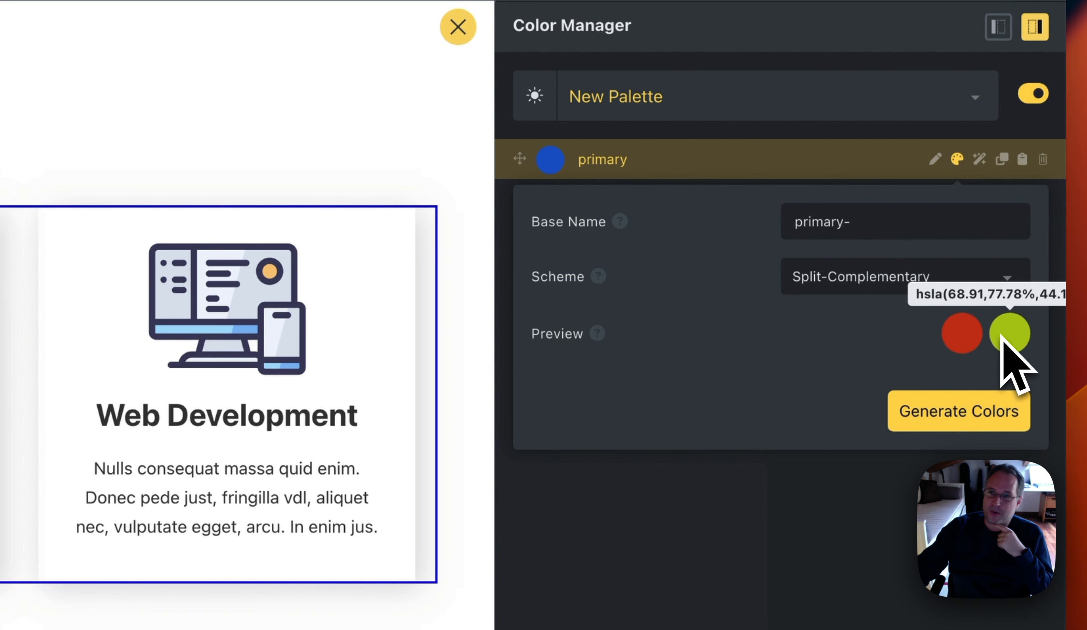
left_click(860, 286)
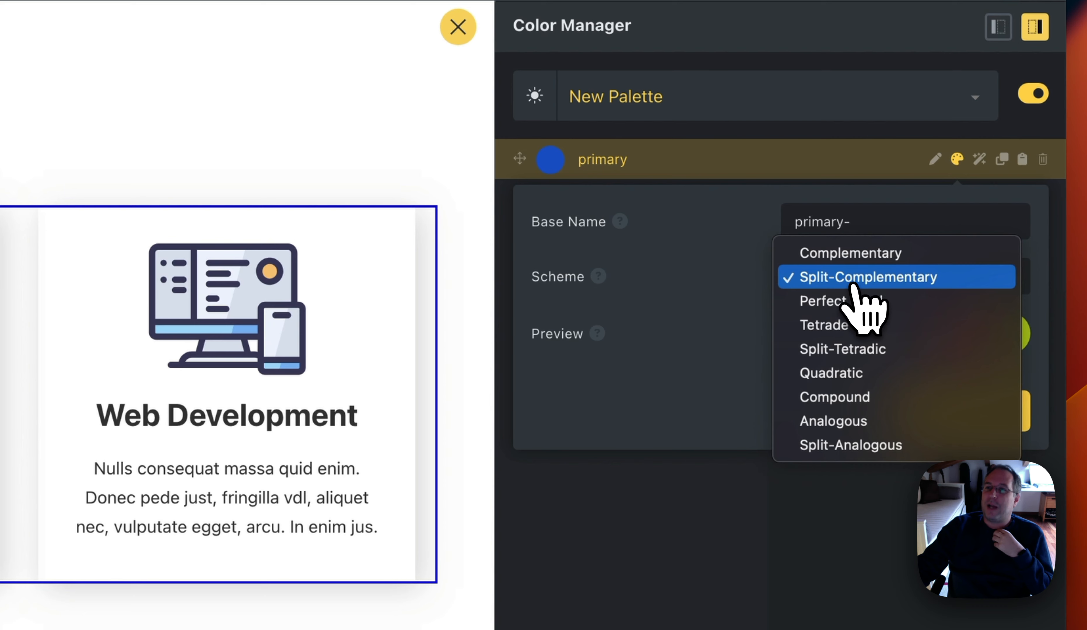
left_click(840, 308)
left_click(859, 283)
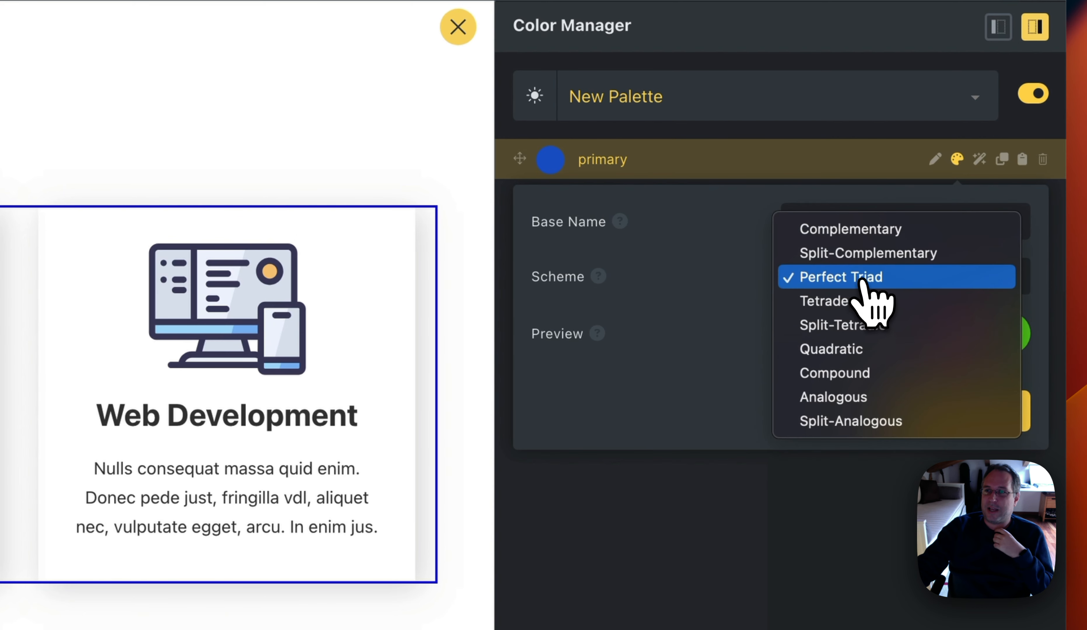
left_click(848, 303)
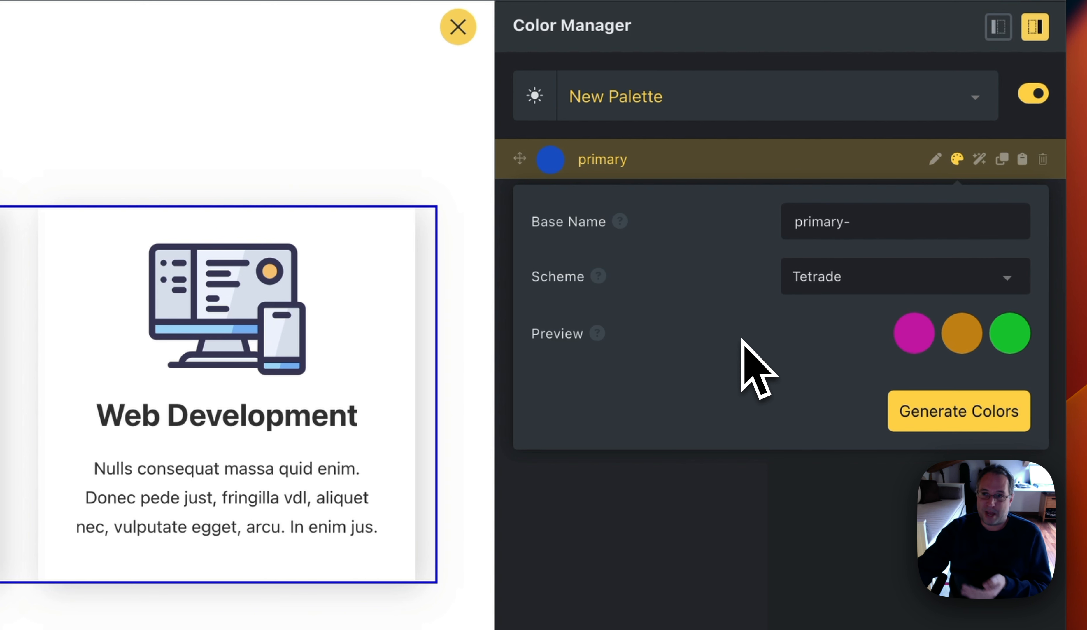
mouse_move(1011, 339)
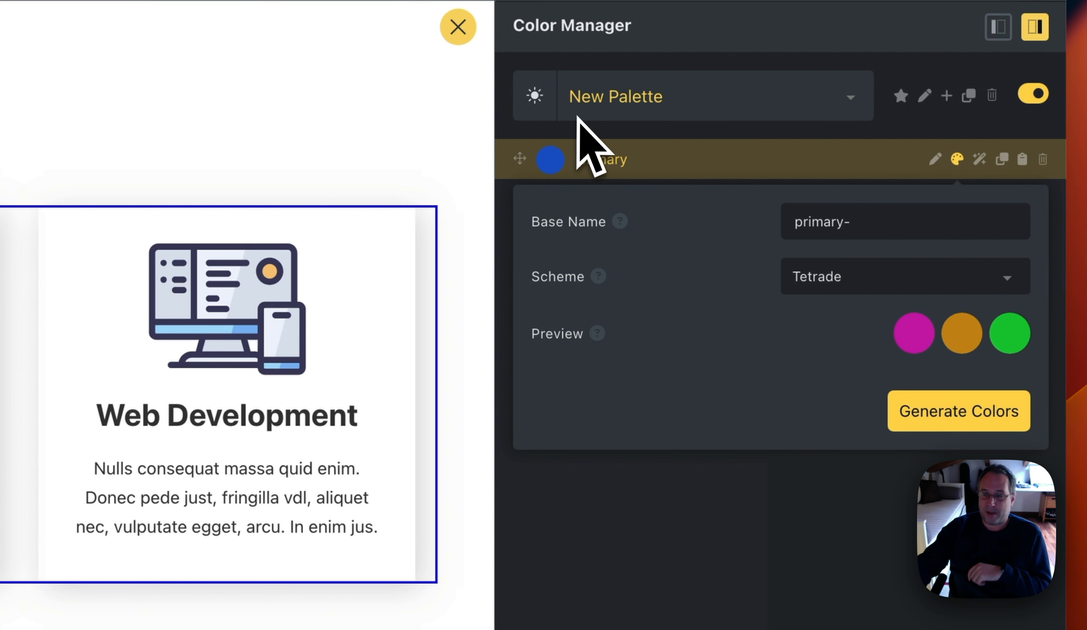
Generate colors from primary using the Split-Complementary scheme
left_click(904, 289)
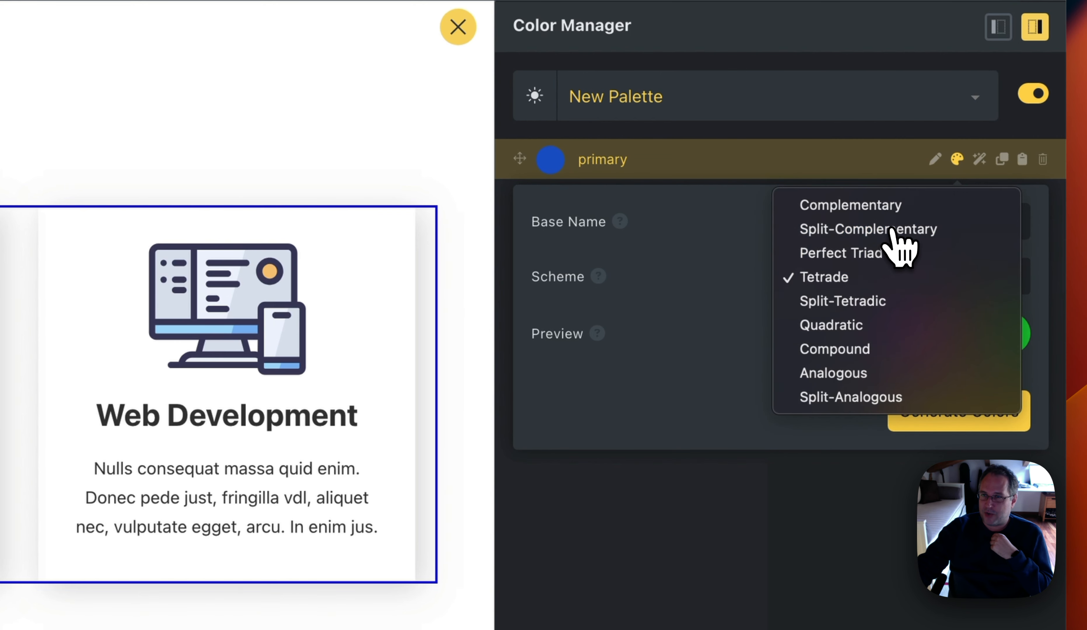
left_click(894, 231)
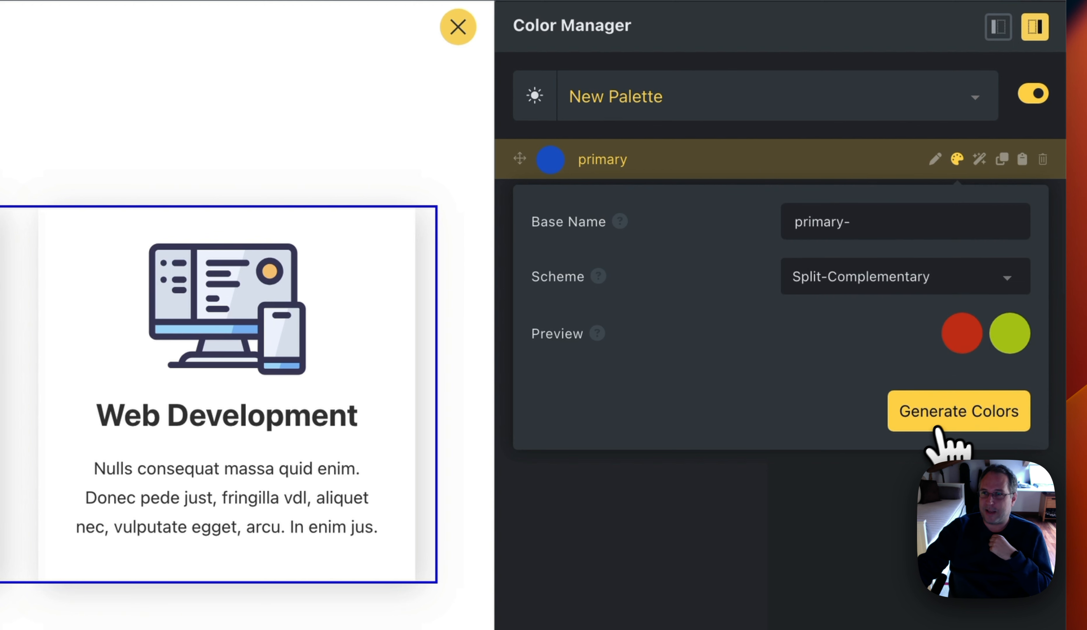
left_click(936, 411)
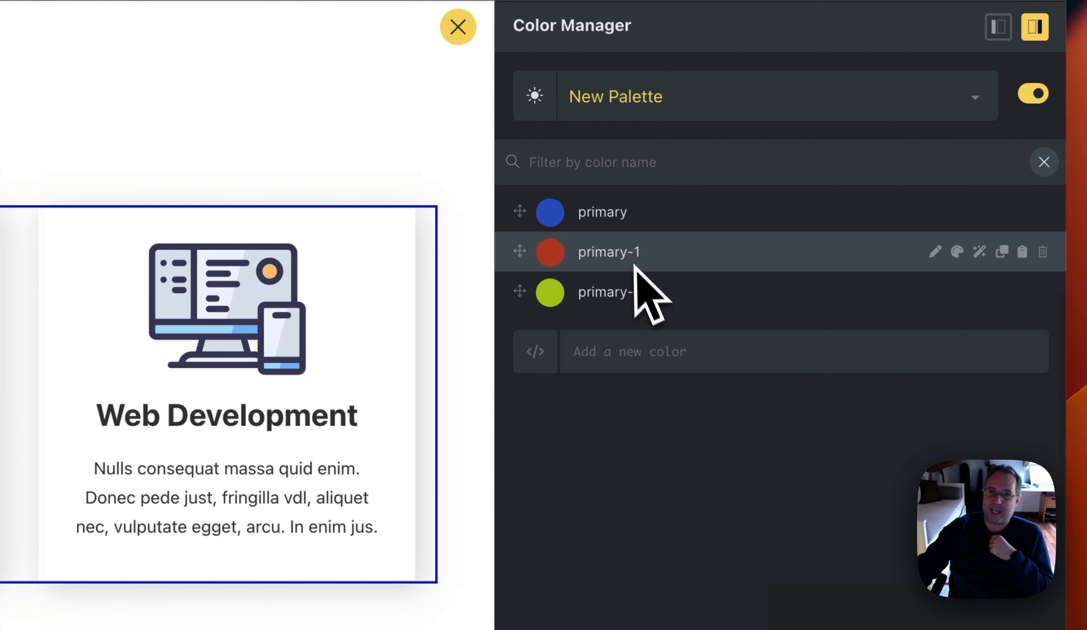
Rename the color primary-1 to secondary and primary-2 to action
left_click(935, 253)
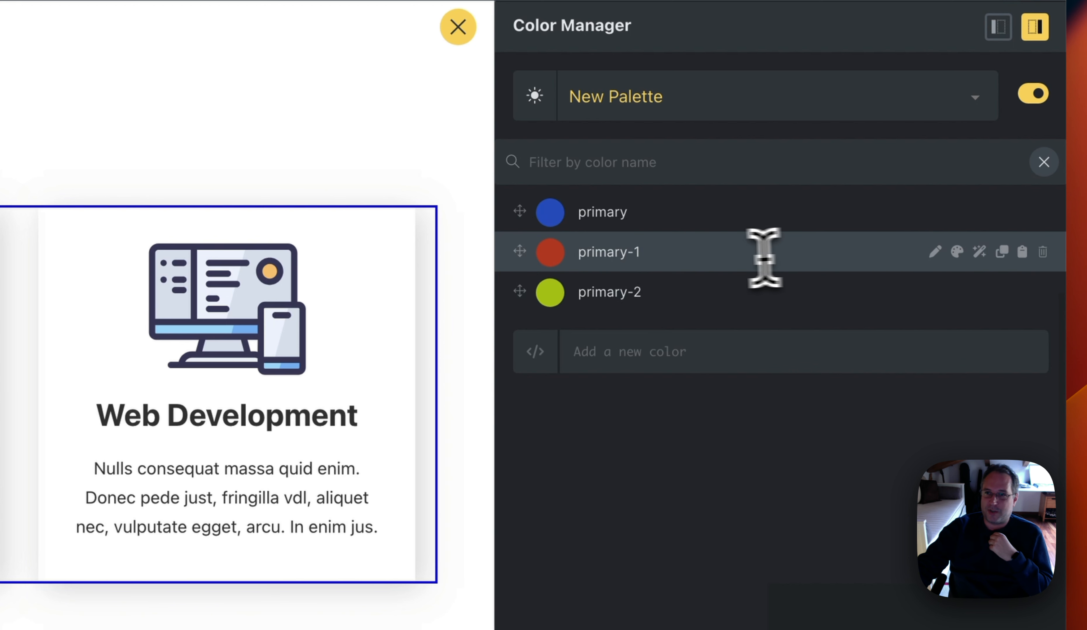
left_click_drag(764, 250, 571, 253)
type("secondary")
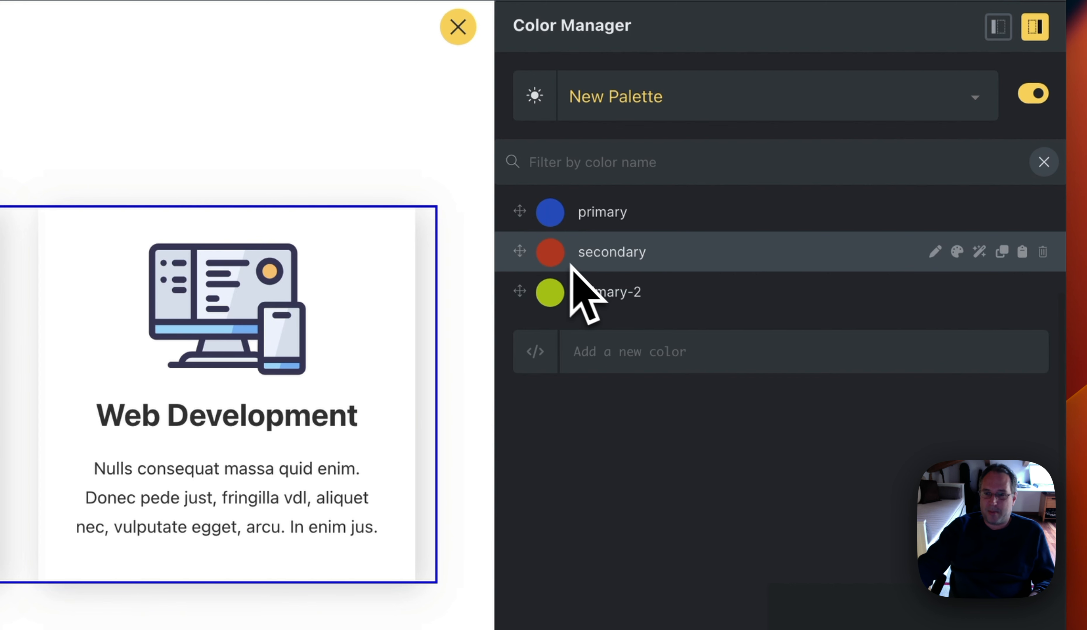
key("Return")
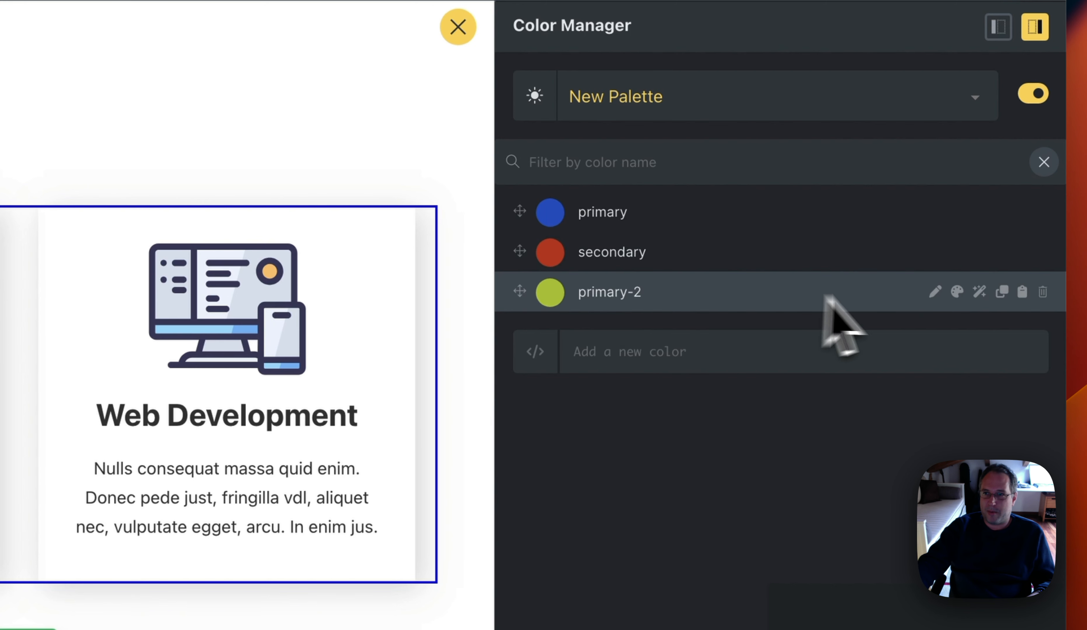
left_click(935, 292)
triple_click(690, 296)
type("action")
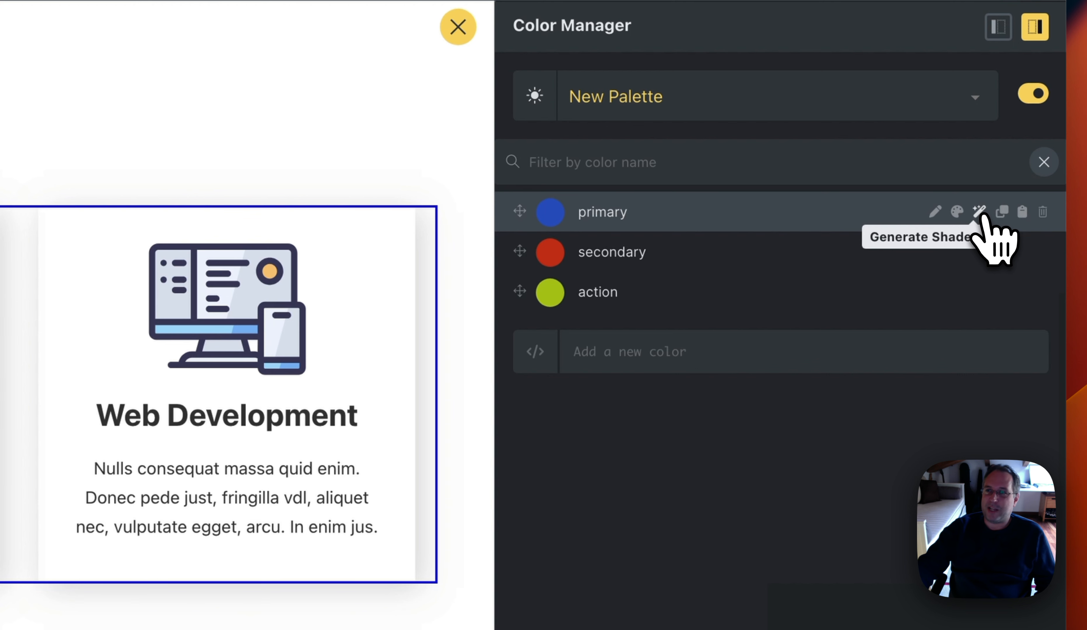
Examine the Auto-Shades and Custom Scales options for primary, including the color picker of the scale's middle color
left_click(979, 212)
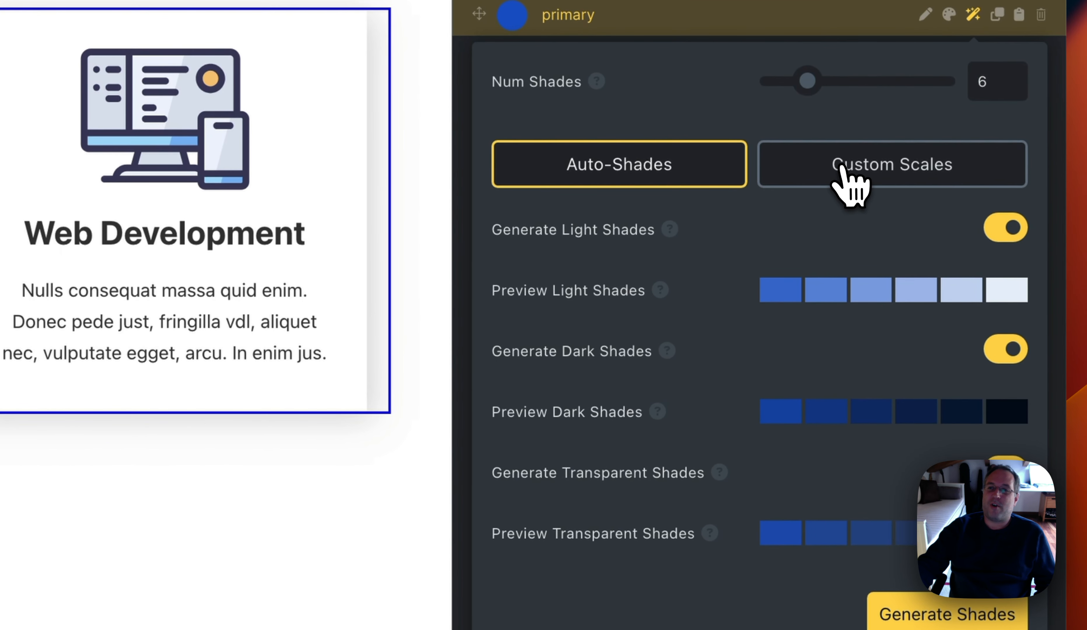
left_click(847, 175)
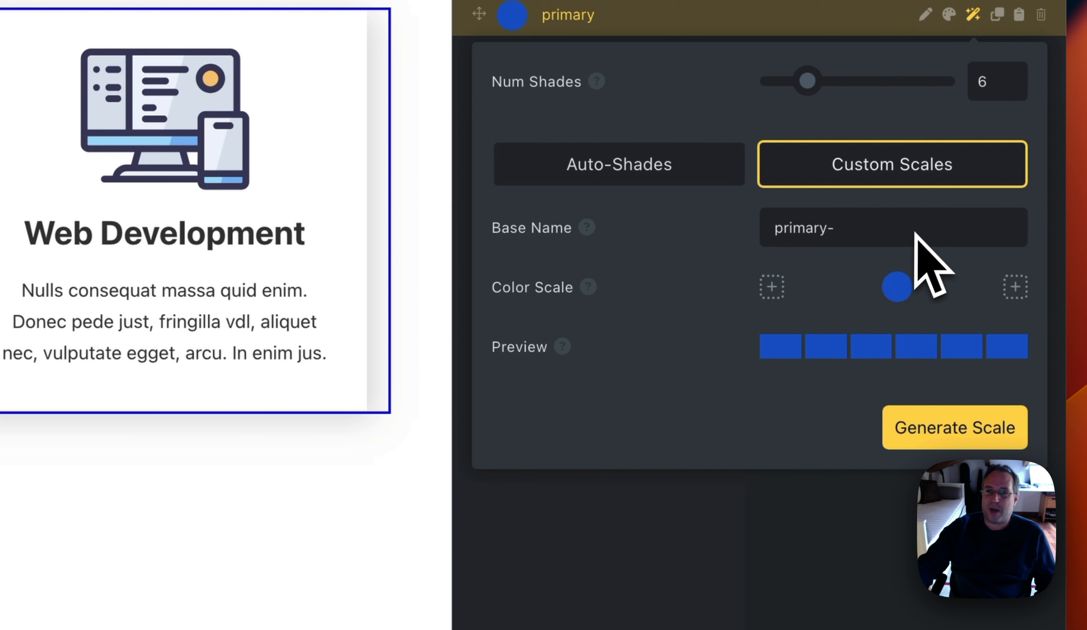
left_click(897, 288)
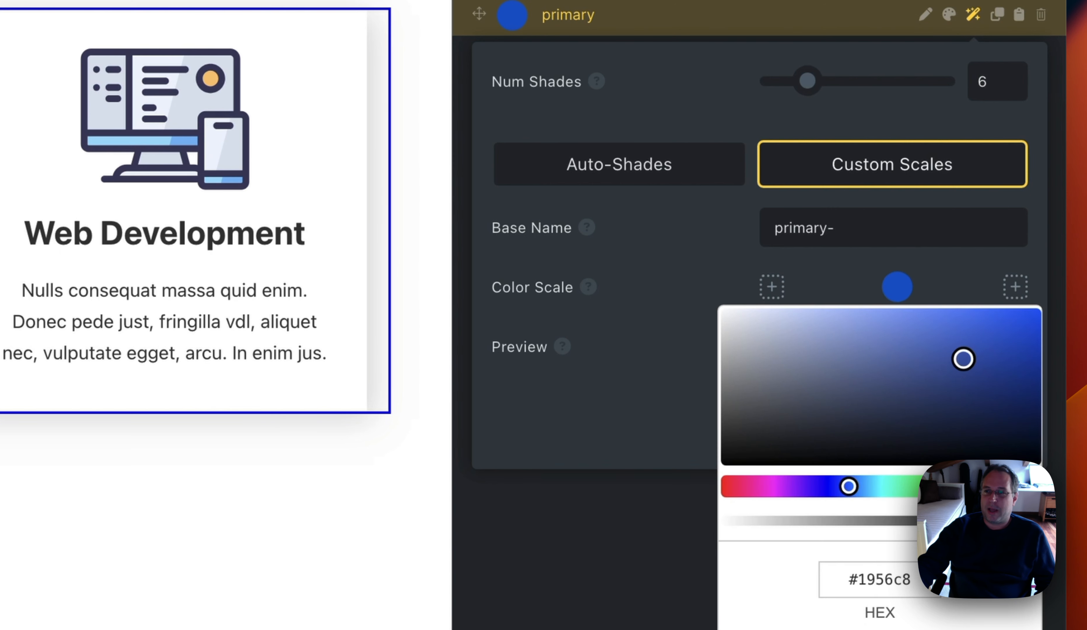
left_click(1036, 599)
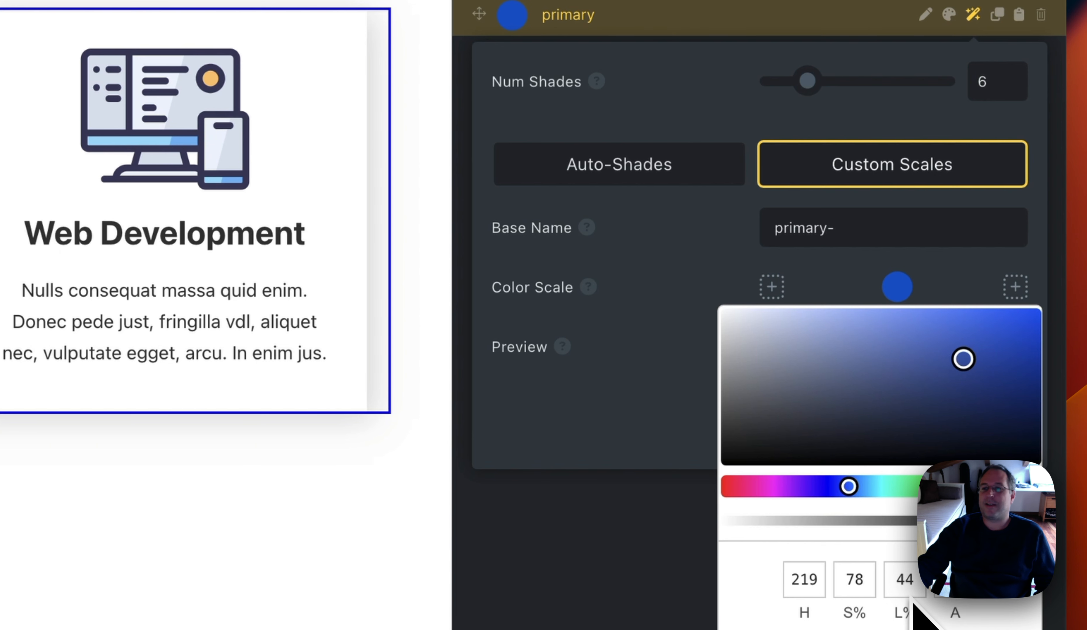
left_click(628, 428)
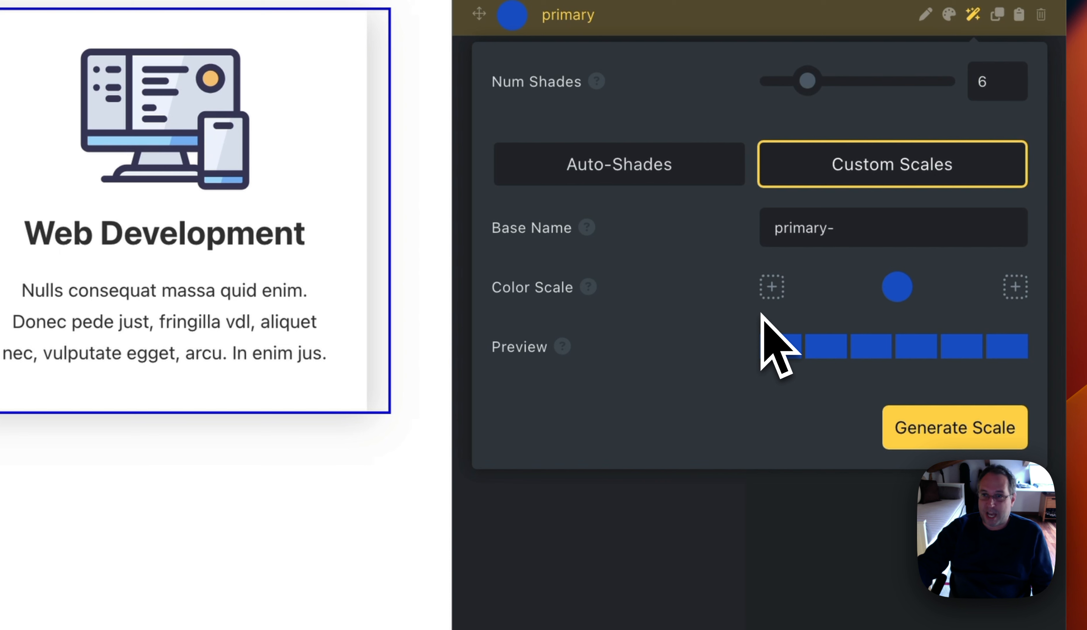
left_click(657, 178)
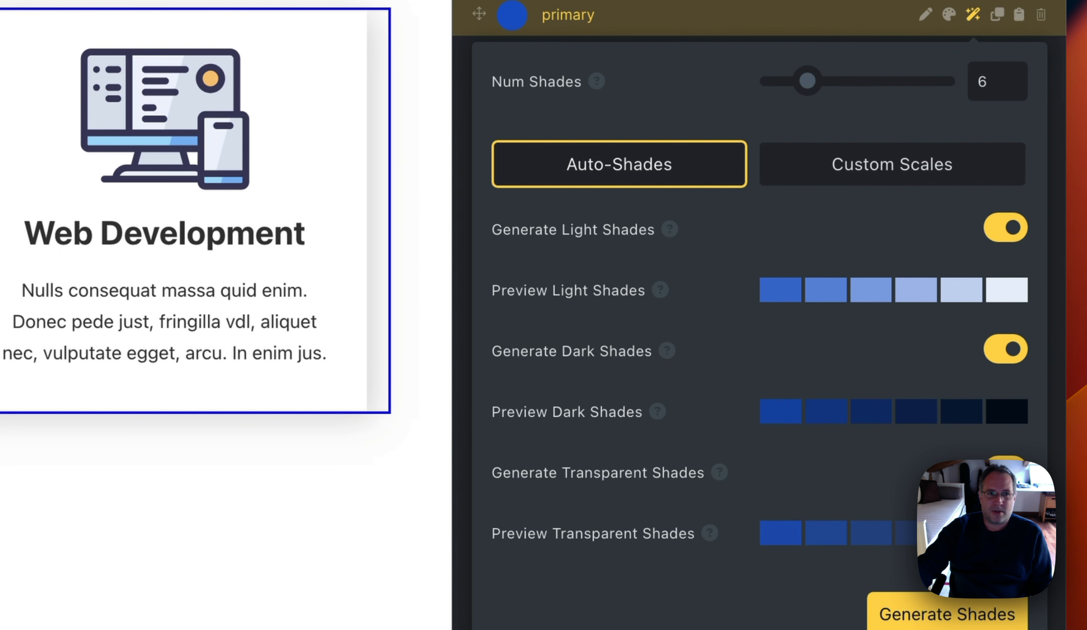
key("Escape")
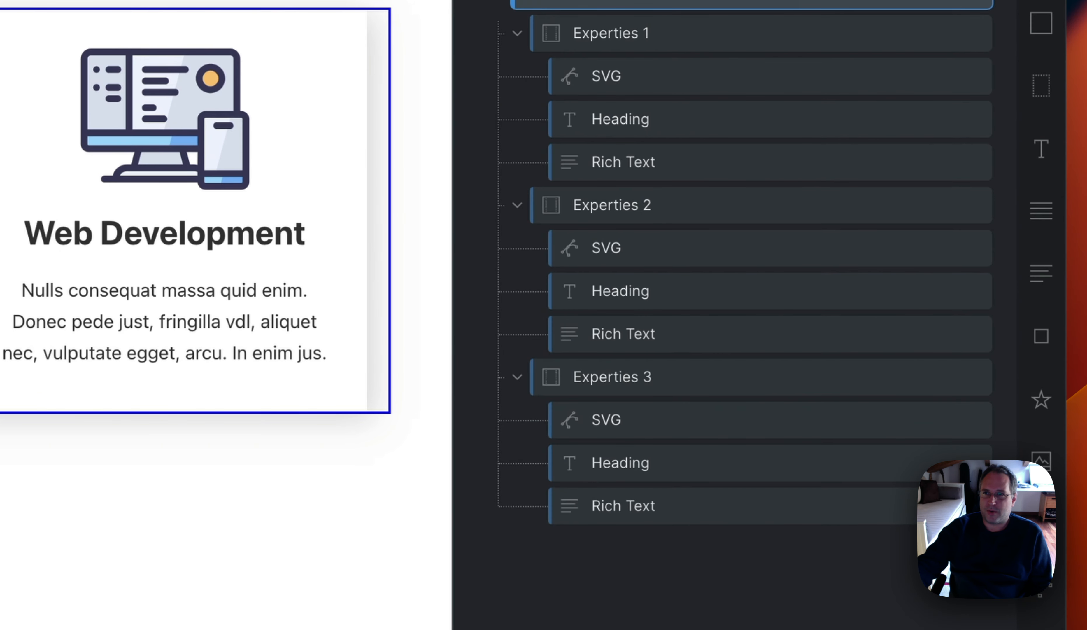
left_click(605, 1)
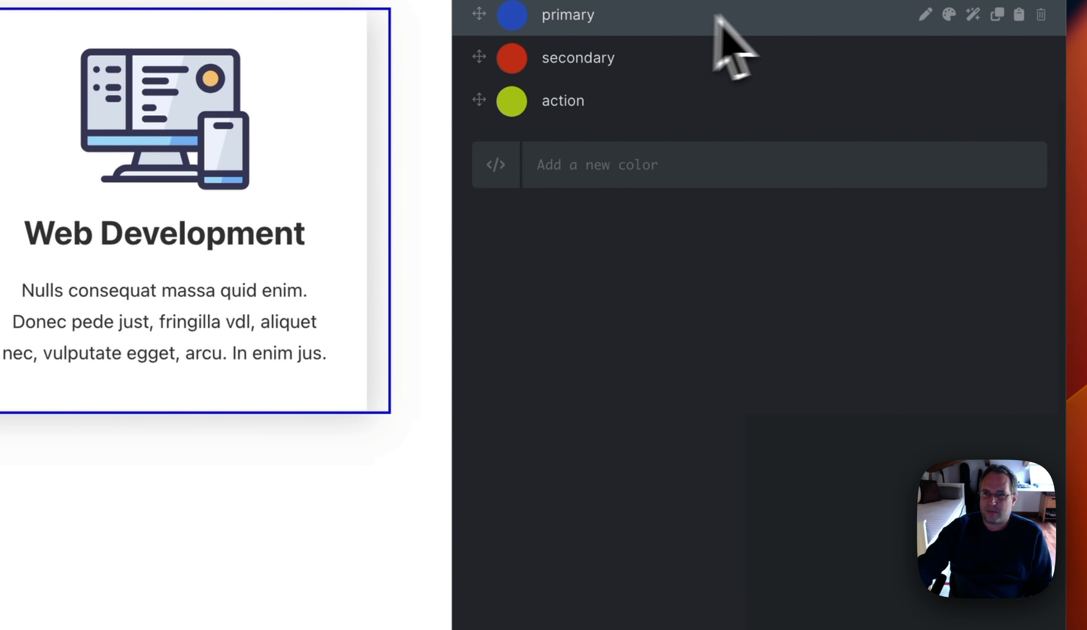
Generate 10 light, dark and transparent shades each for primary with Auto-Shades
left_click(973, 20)
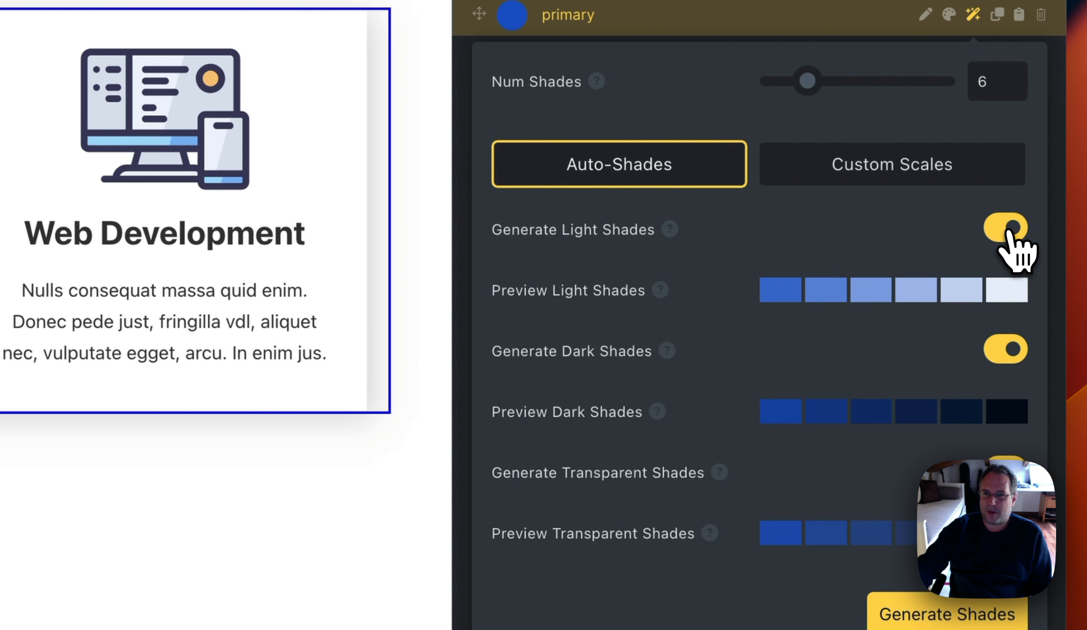
mouse_move(911, 296)
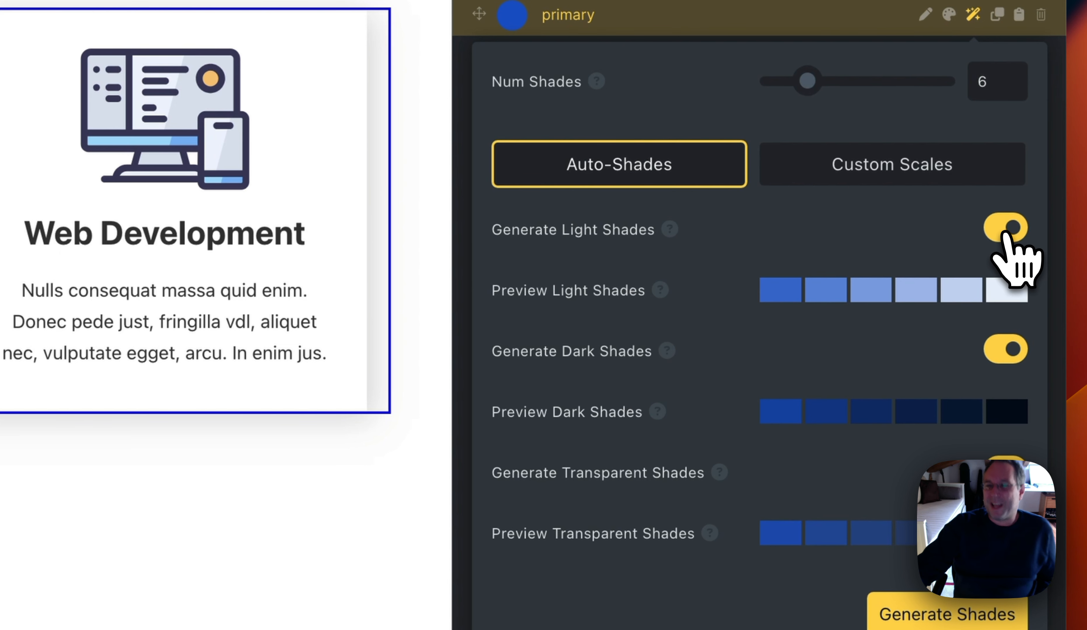
mouse_move(864, 399)
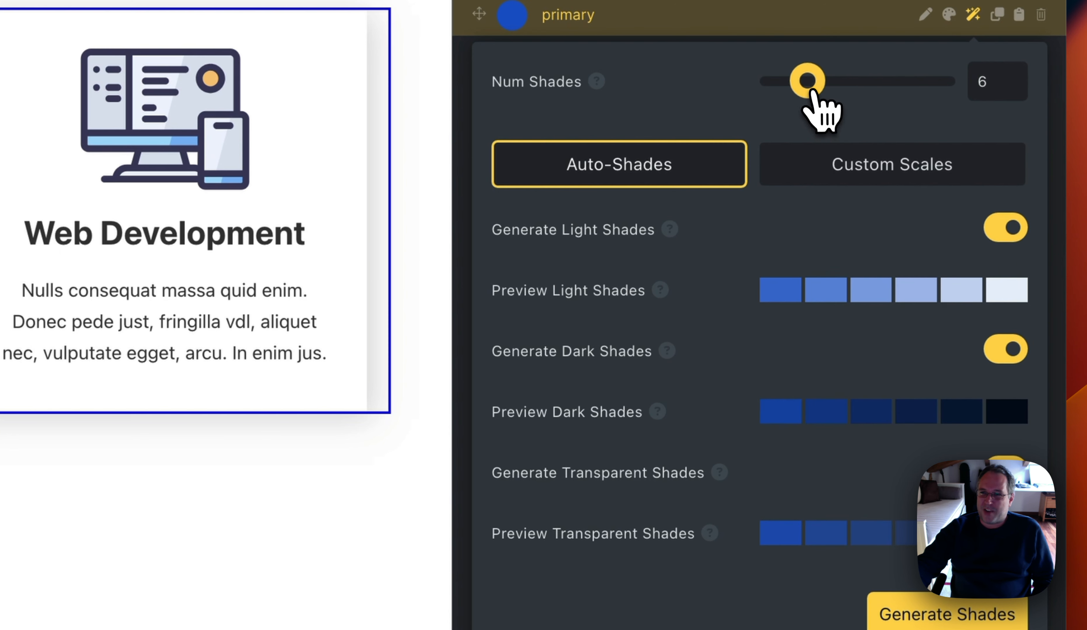
left_click_drag(814, 91, 846, 95)
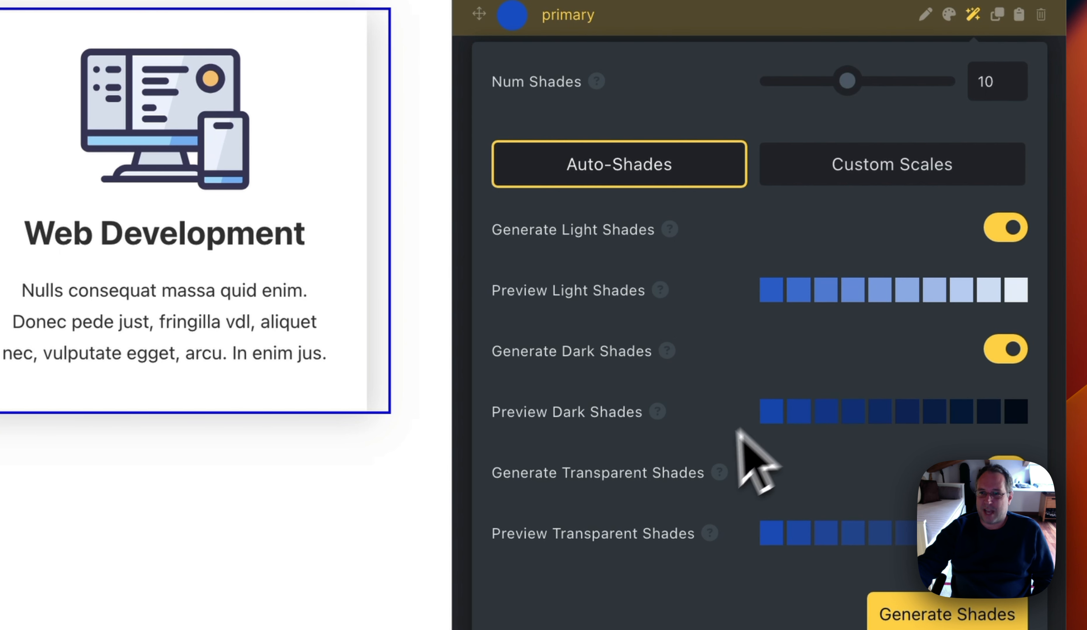
left_click(968, 622)
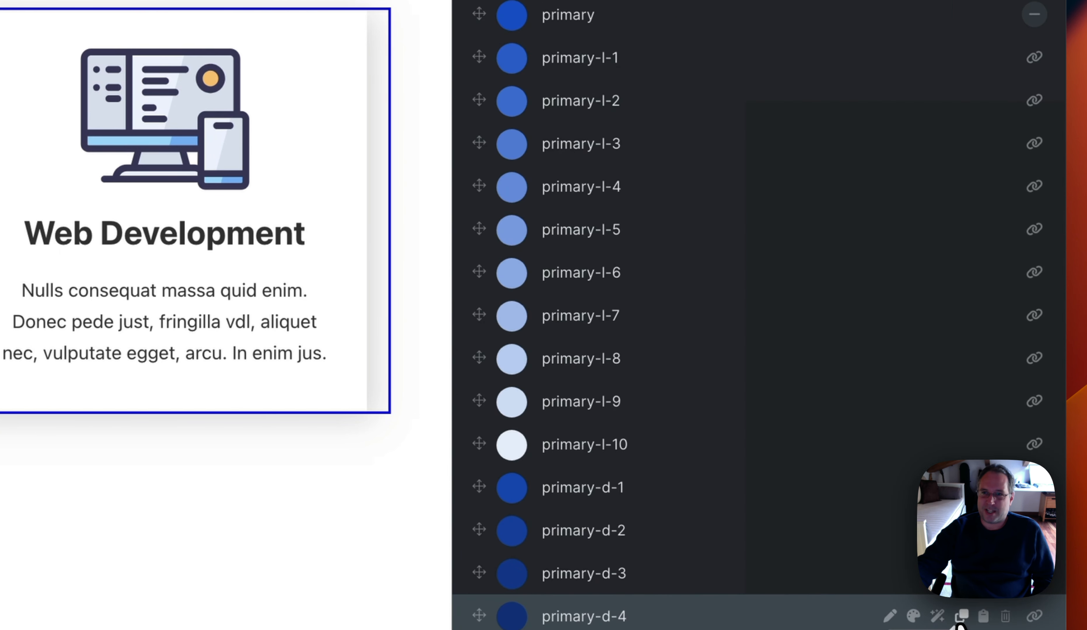
Look through the light, dark and transparent shades under primary and collapse the shade list
scroll(794, 116, "down", 5)
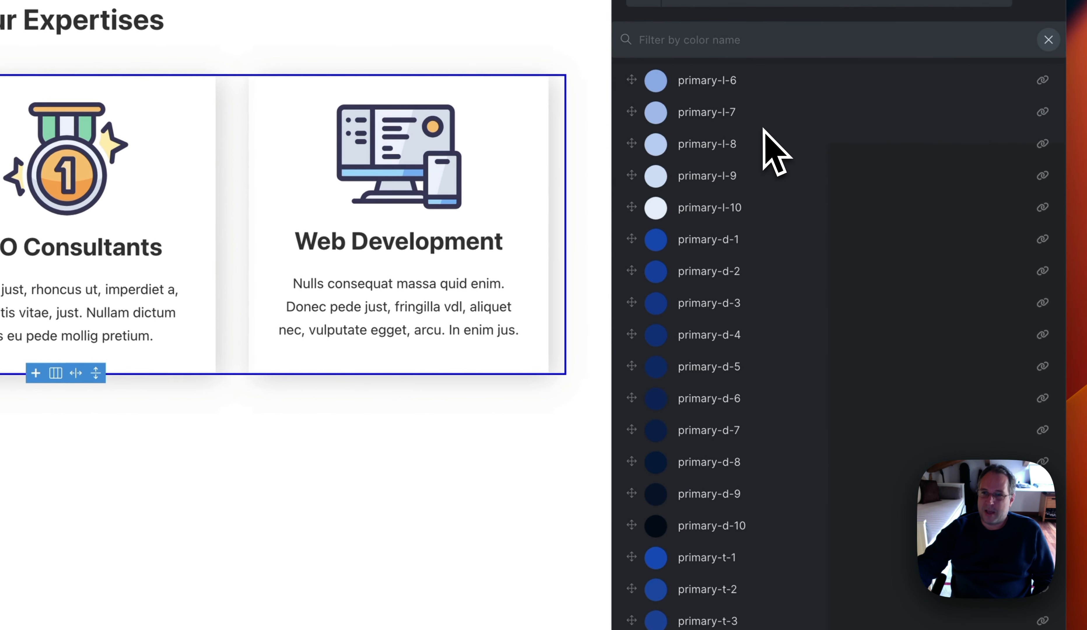
scroll(726, 443, "up", 5)
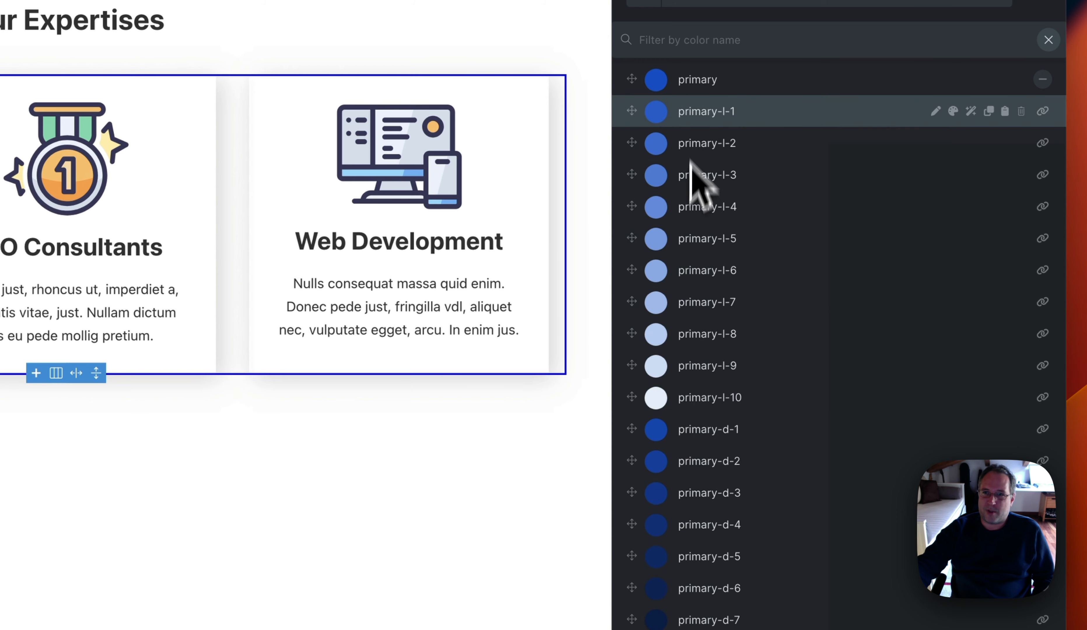
scroll(674, 380, "down", 1)
scroll(687, 398, "down", 5)
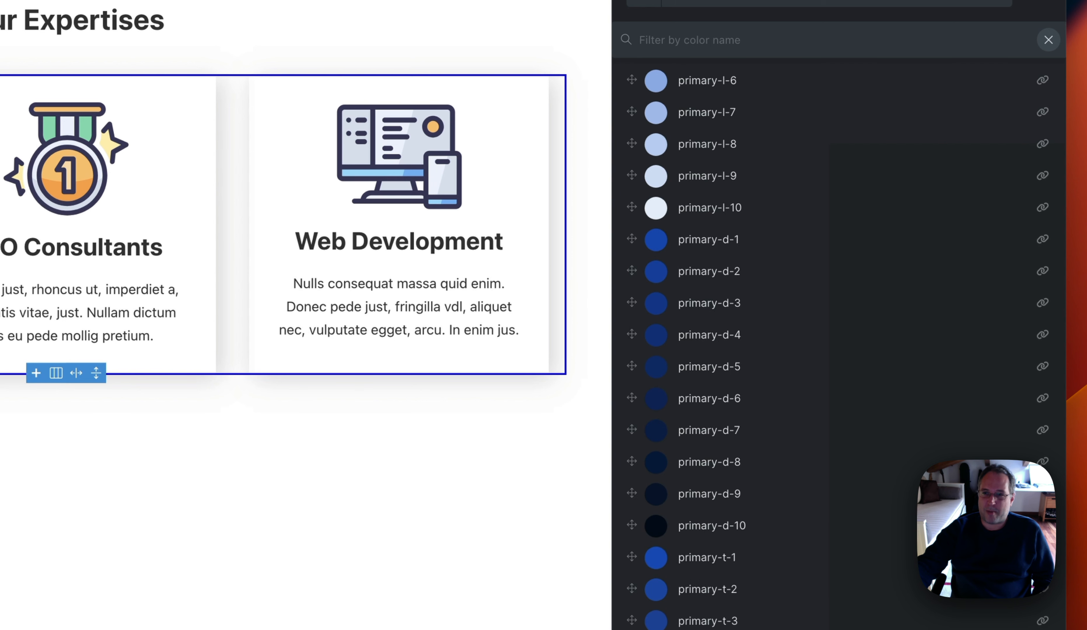
scroll(838, 562, "up", 6)
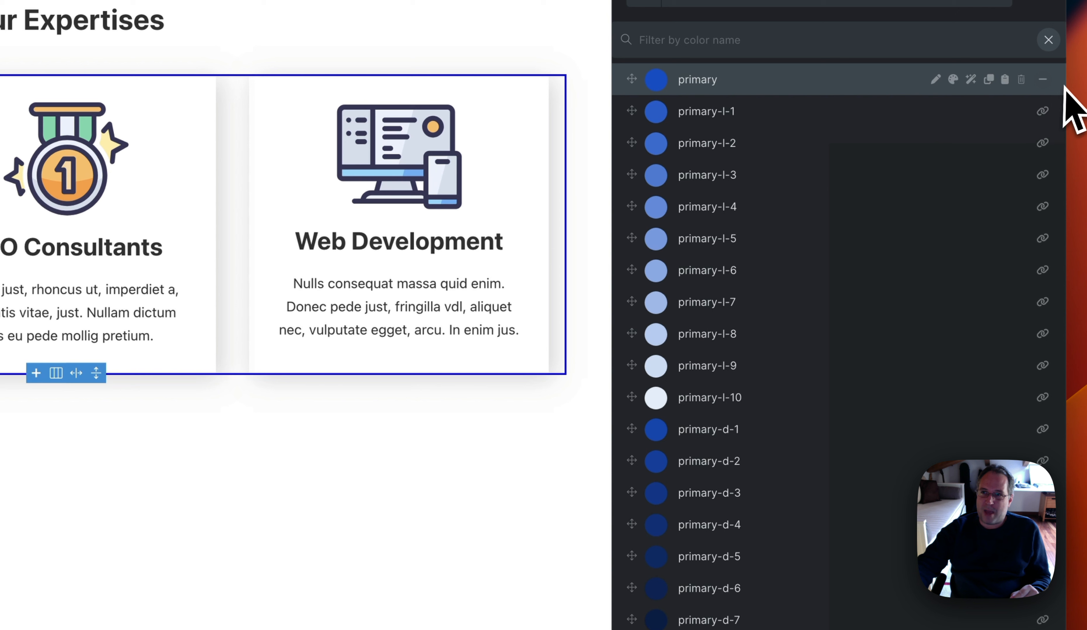
left_click(1043, 80)
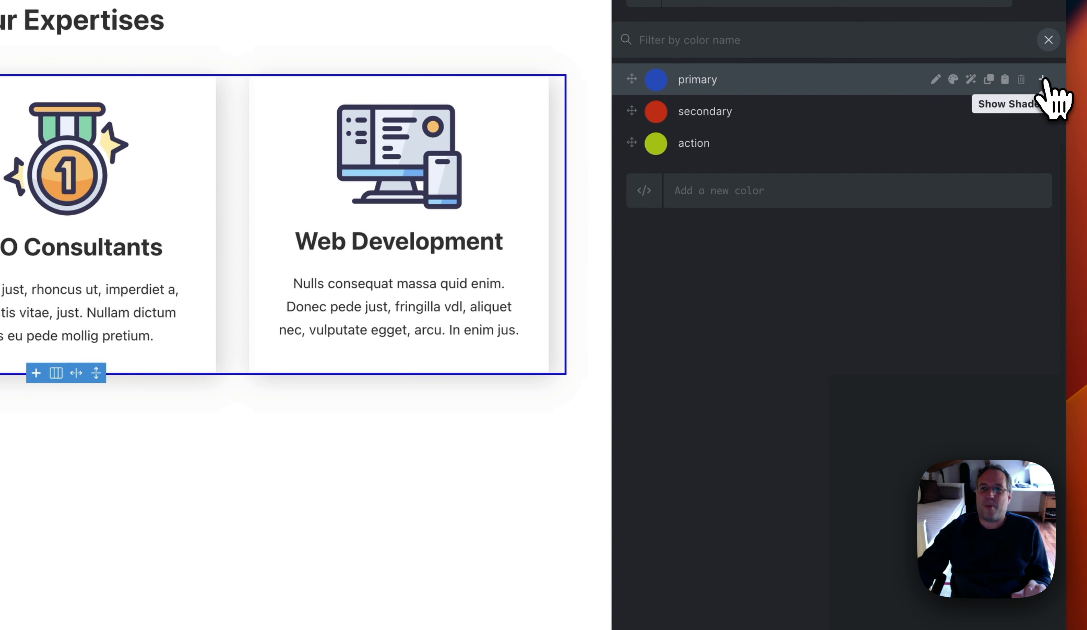
Expand the shades of primary, set primary's hue to 340 and check the light, dark and transparent shades
left_click(1043, 80)
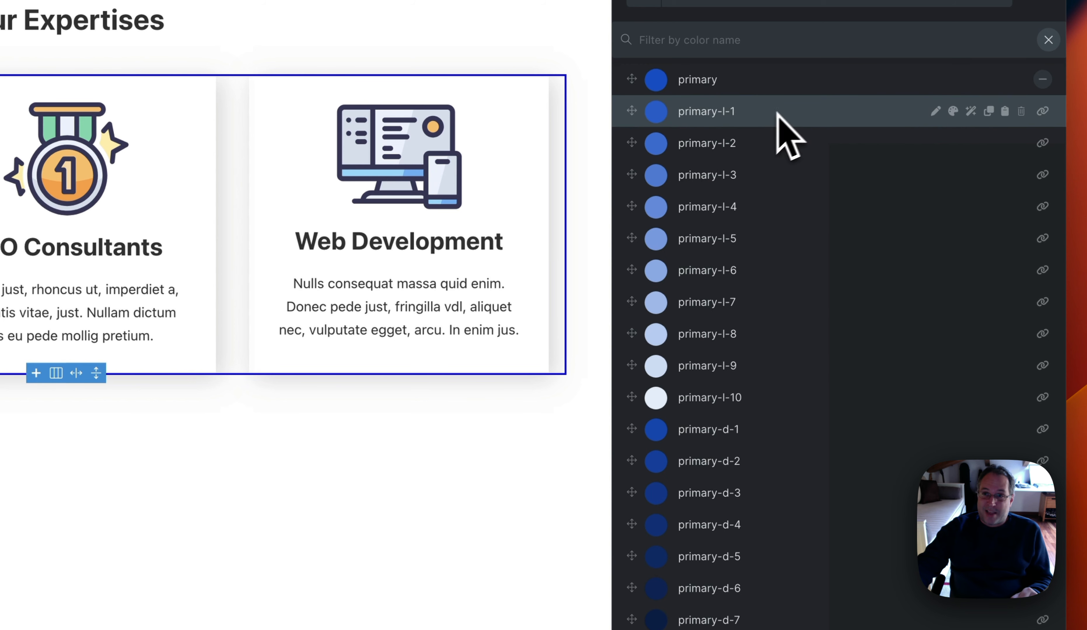
left_click(656, 81)
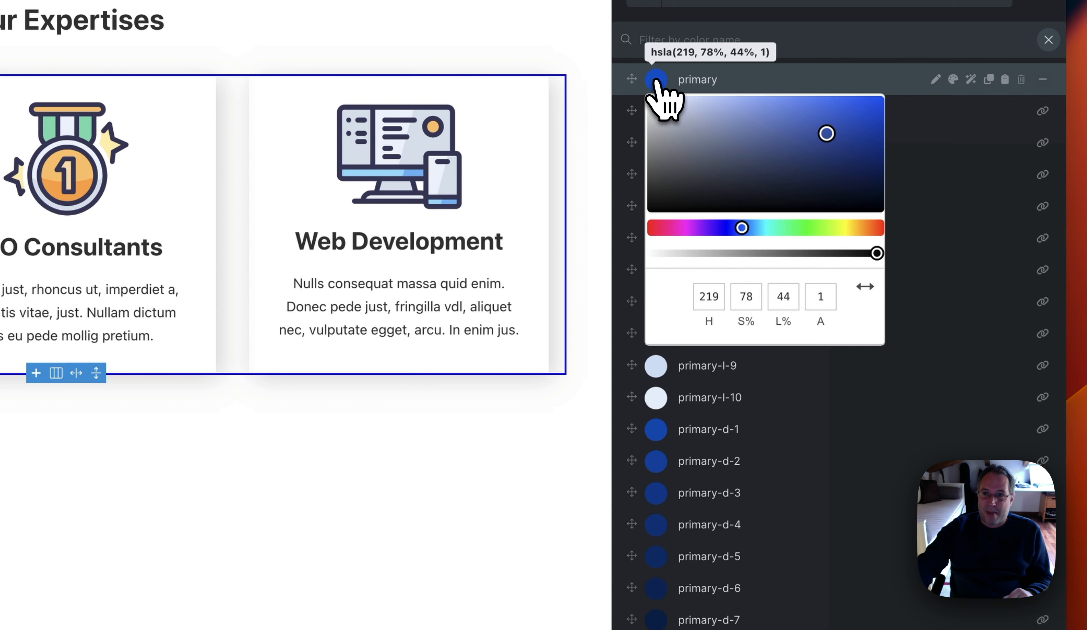
left_click(667, 228)
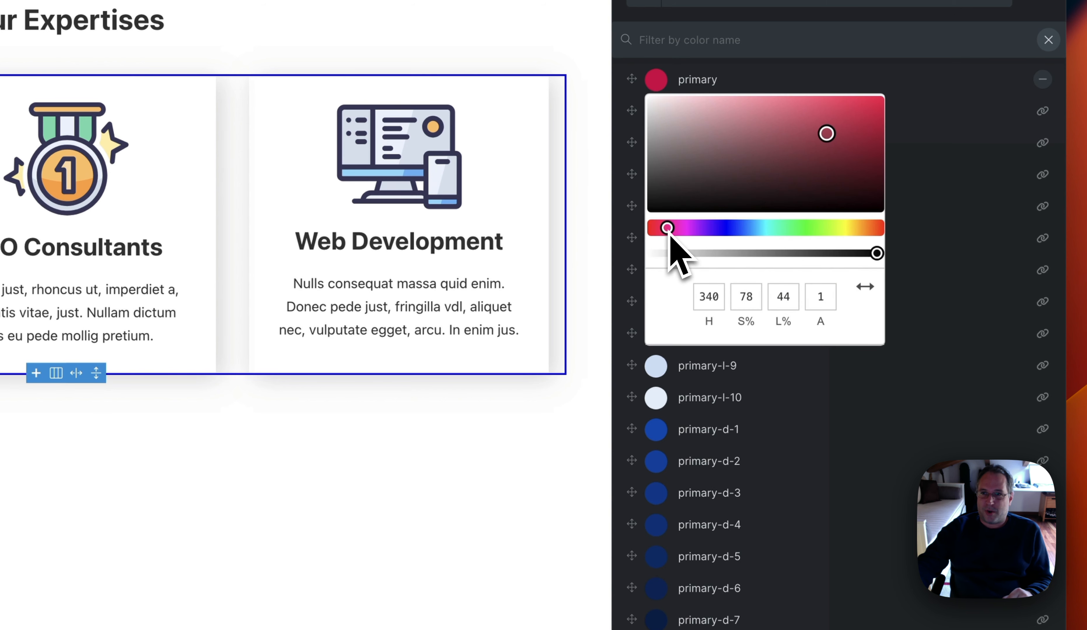
left_click(625, 296)
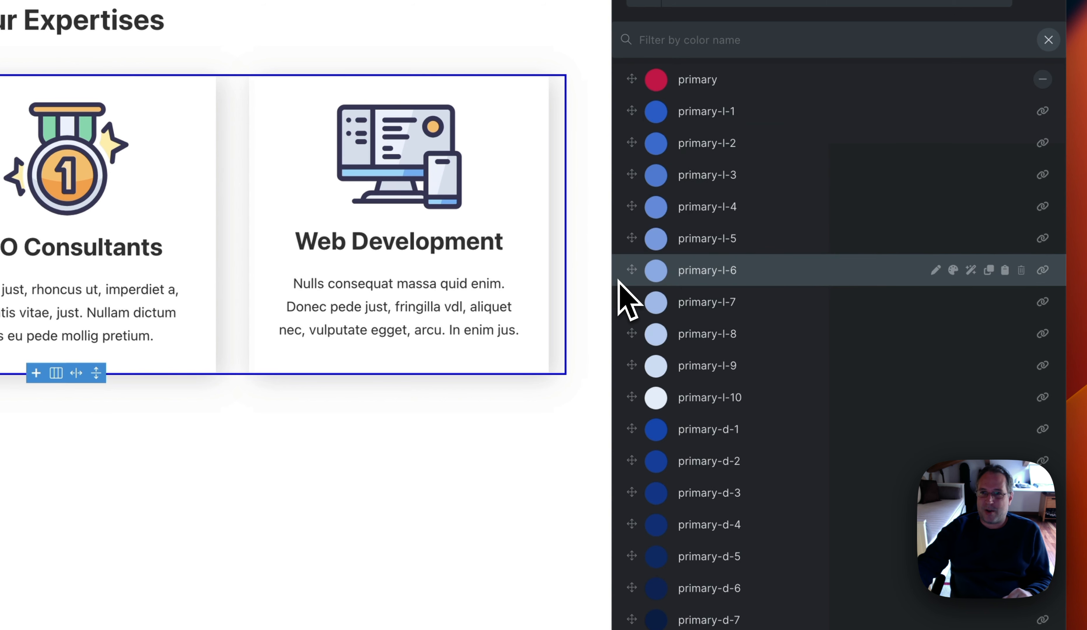
scroll(702, 104, "down", 5)
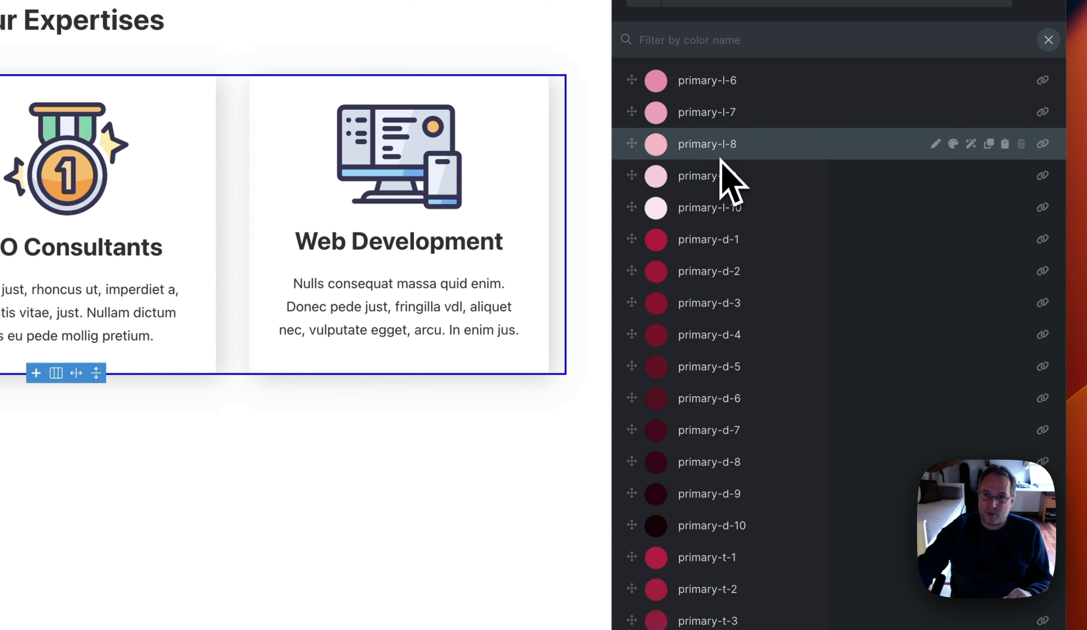
scroll(728, 182, "up", 6)
Set primary's hue to 131 in its color picker
left_click(657, 83)
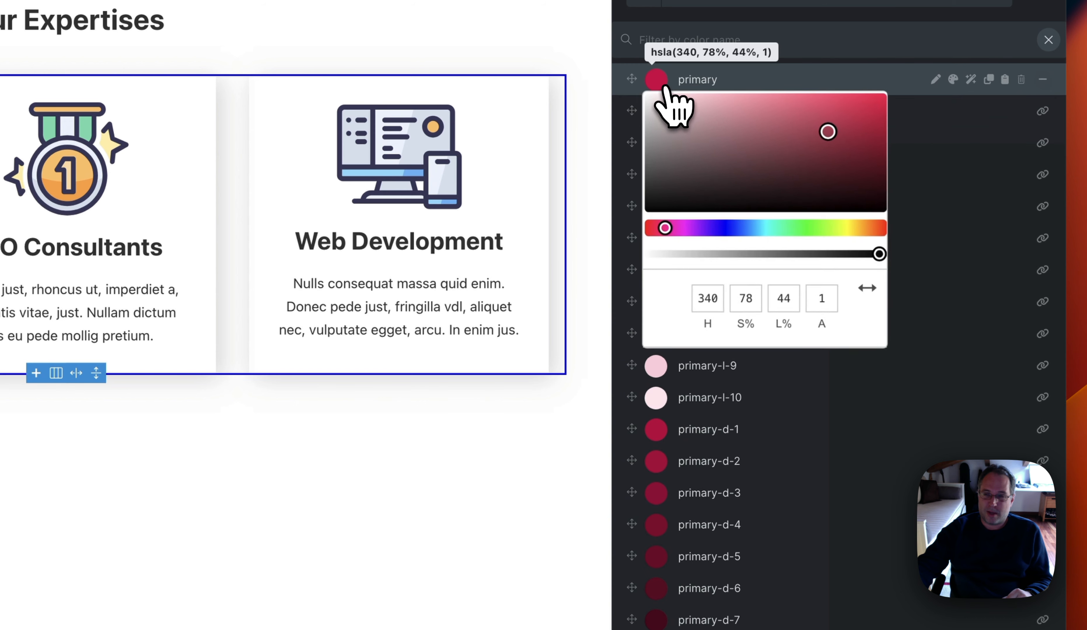
left_click(797, 228)
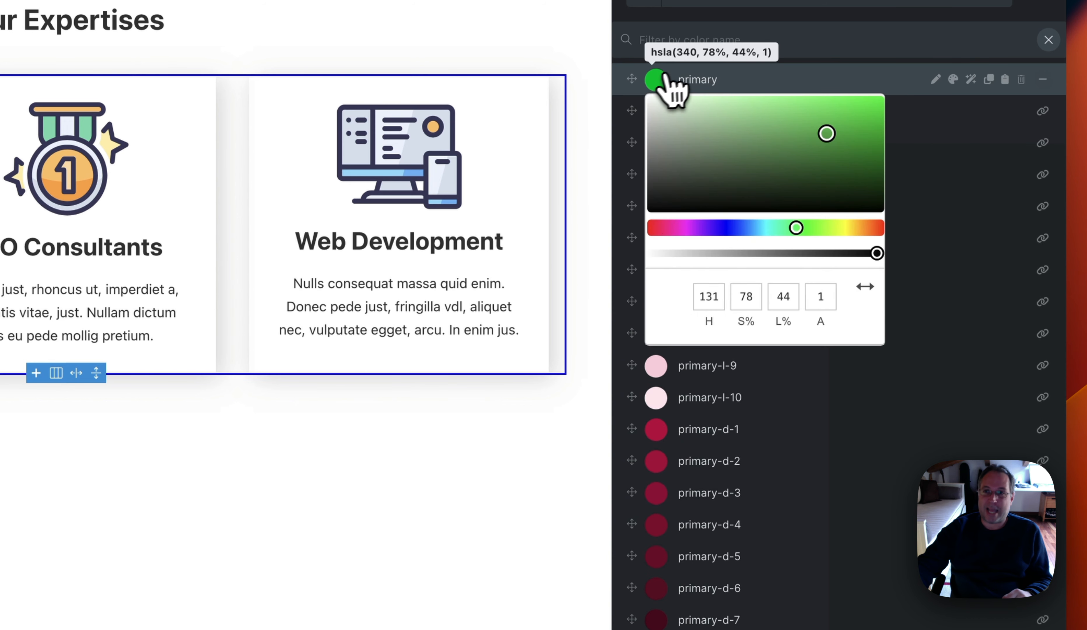
left_click(657, 83)
left_click(781, 460)
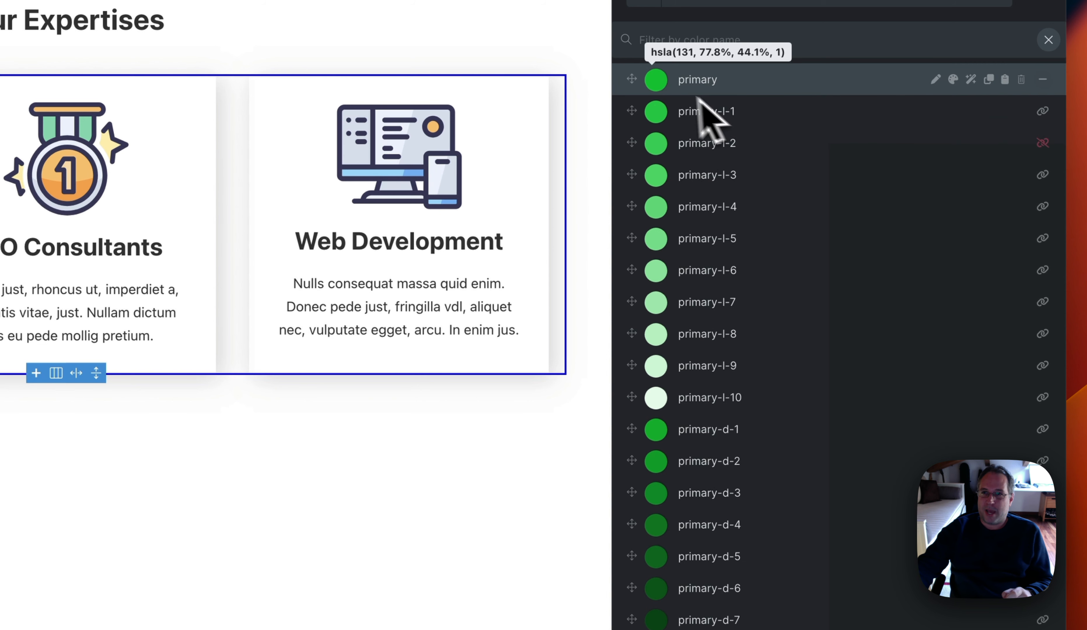
Change primary's hue to a pink of 328 and back to a blue of about 234
left_click(658, 82)
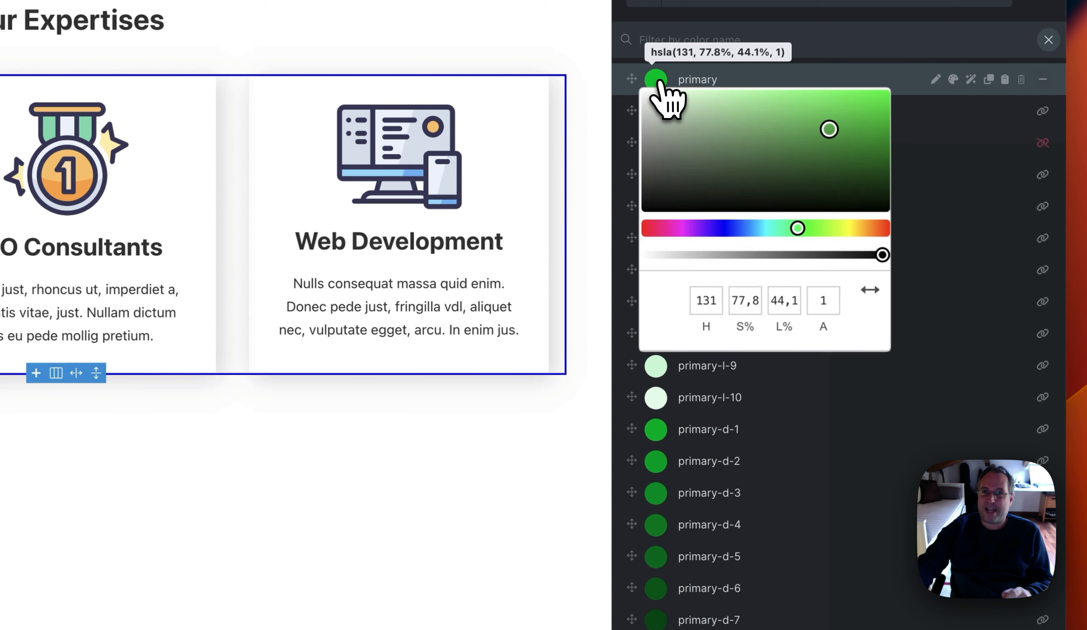
left_click(678, 228)
left_click(631, 358)
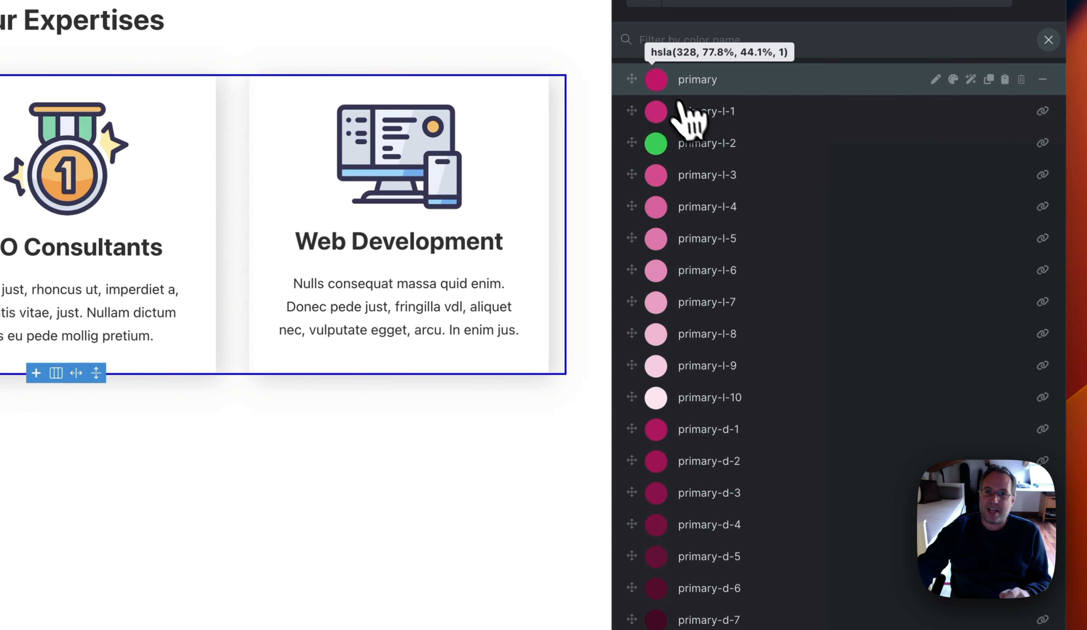
left_click(655, 84)
left_click(732, 228)
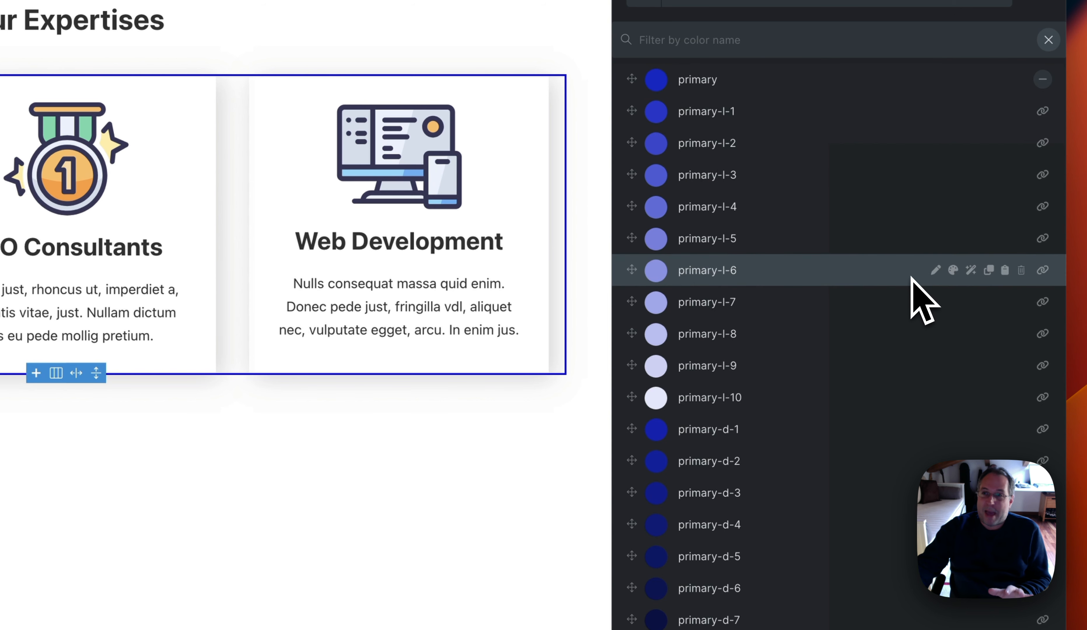
Unlink primary-l-3 from its parent color, set it to black and collapse primary's shades
left_click(1042, 175)
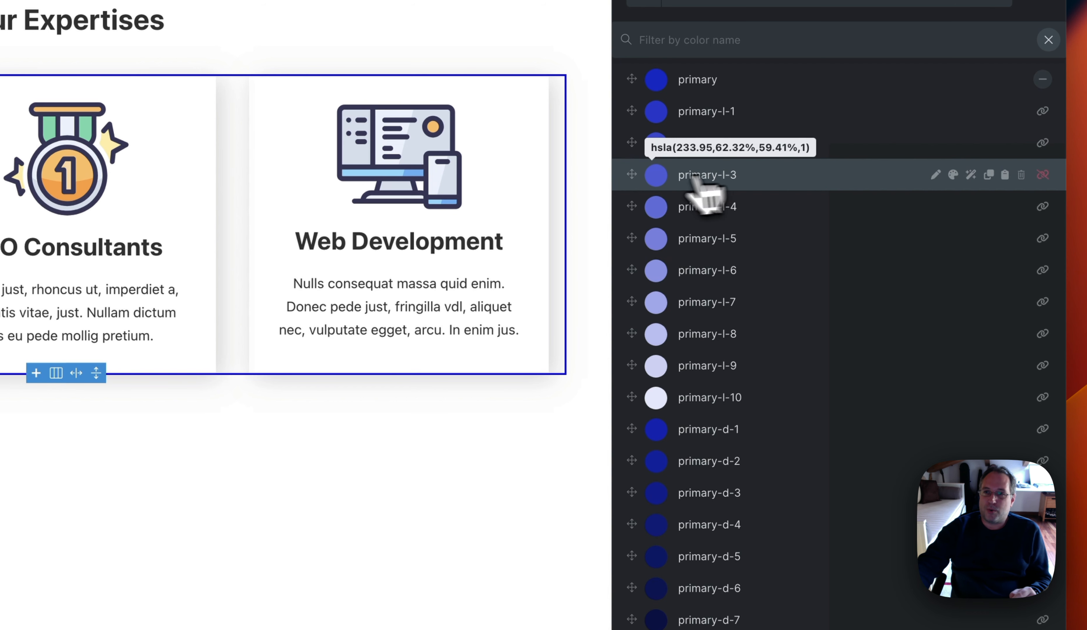
left_click(656, 175)
left_click_drag(752, 264, 903, 335)
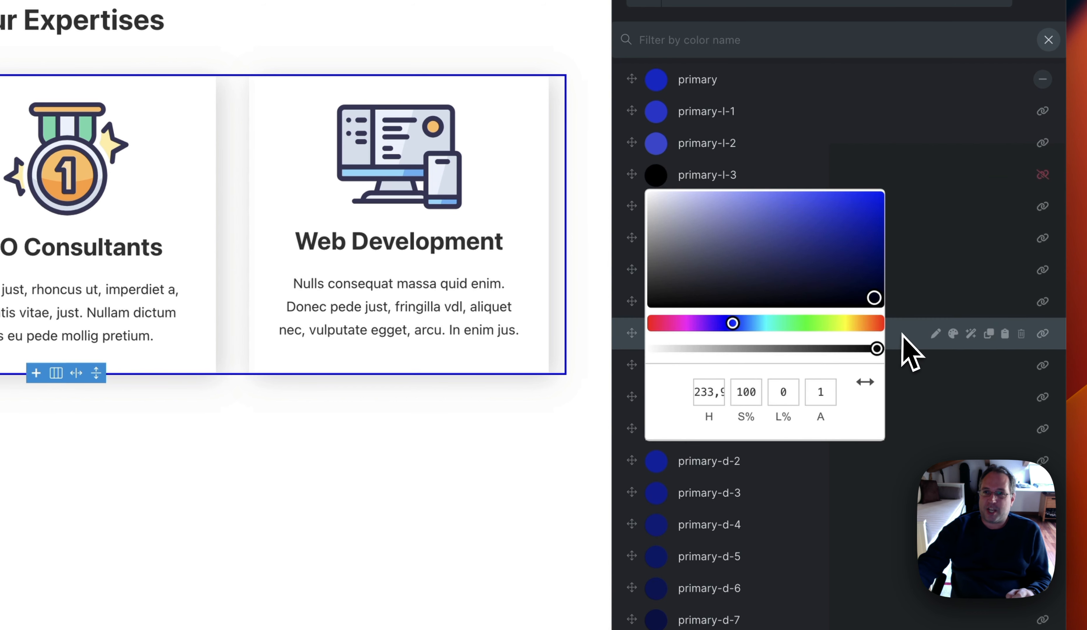
left_click(839, 152)
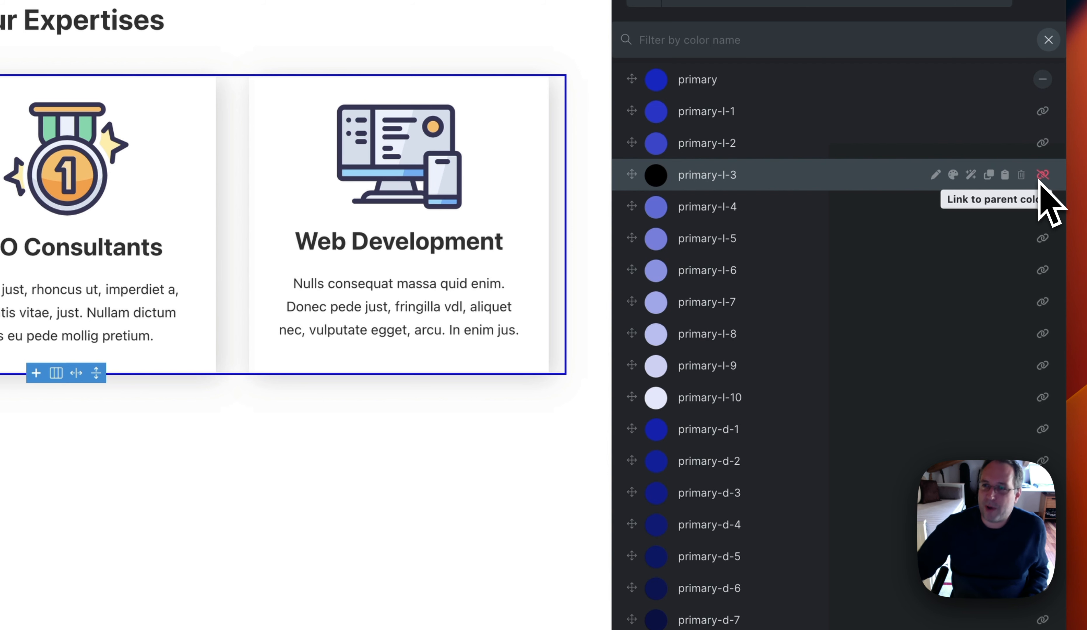
left_click(1043, 81)
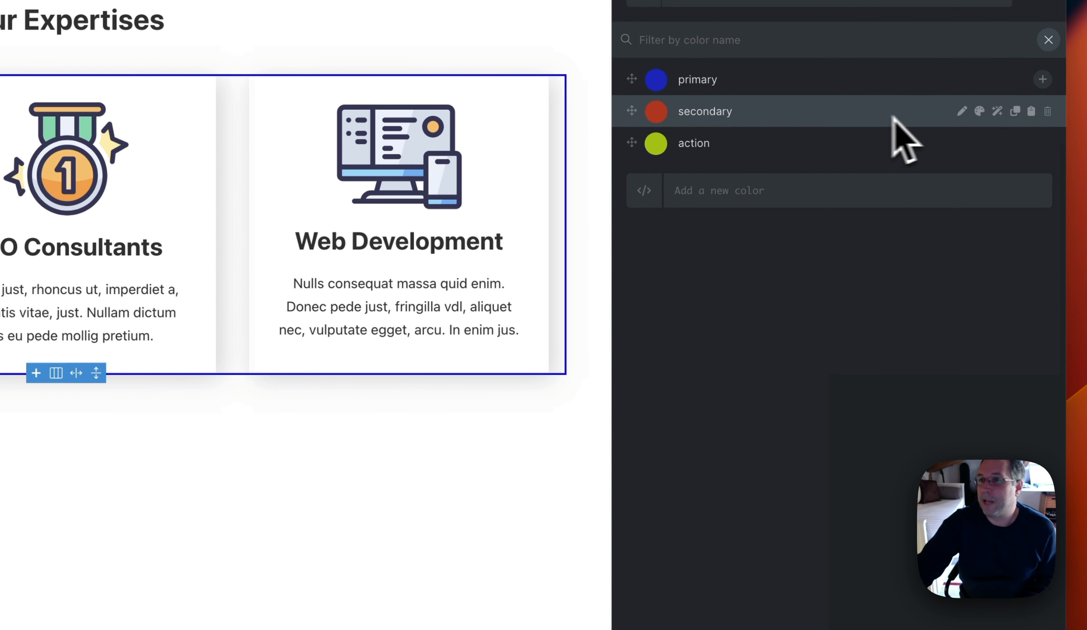
Generate 10 light, dark and transparent shades each for secondary with Auto-Shades and collapse its shade list
left_click(997, 111)
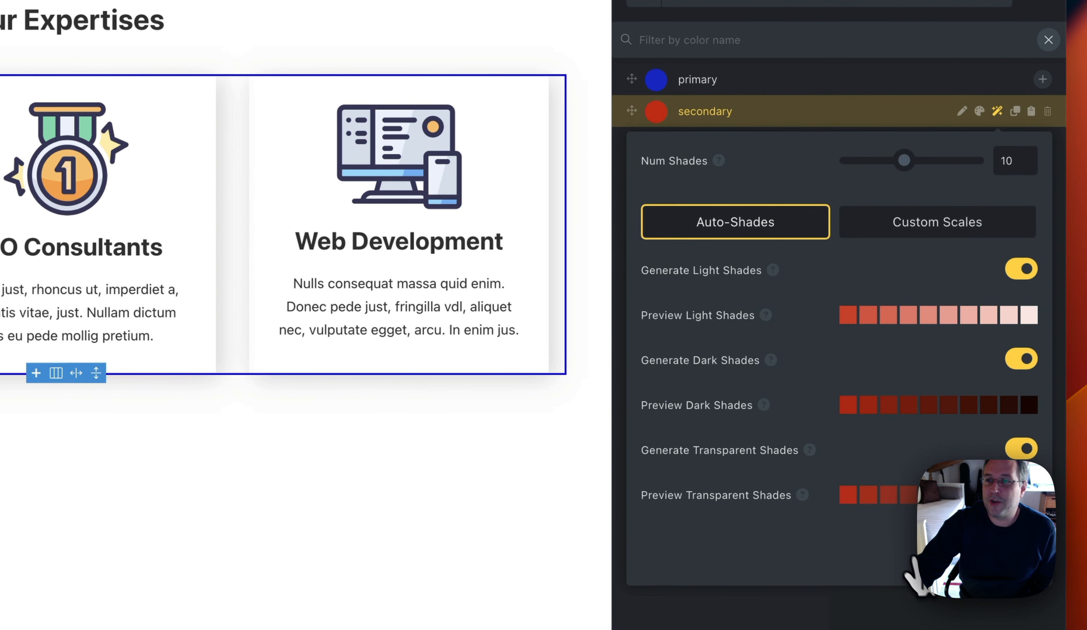
left_click(998, 553)
left_click(1042, 111)
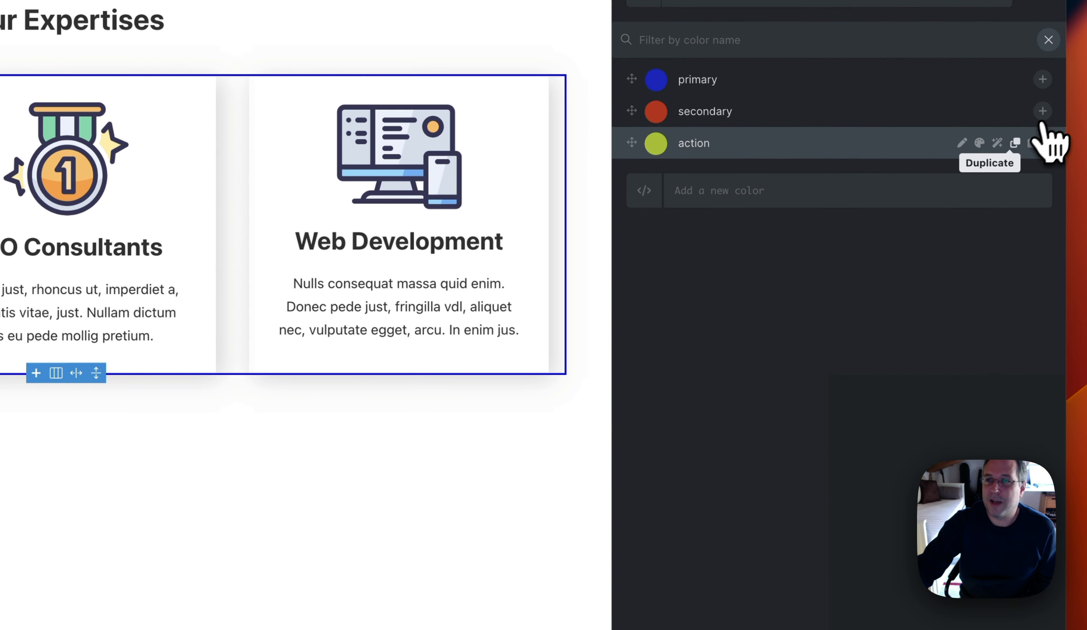
Generate 10 light, dark and transparent shades each for action, look through them and collapse the shade list
left_click(997, 143)
left_click(1024, 604)
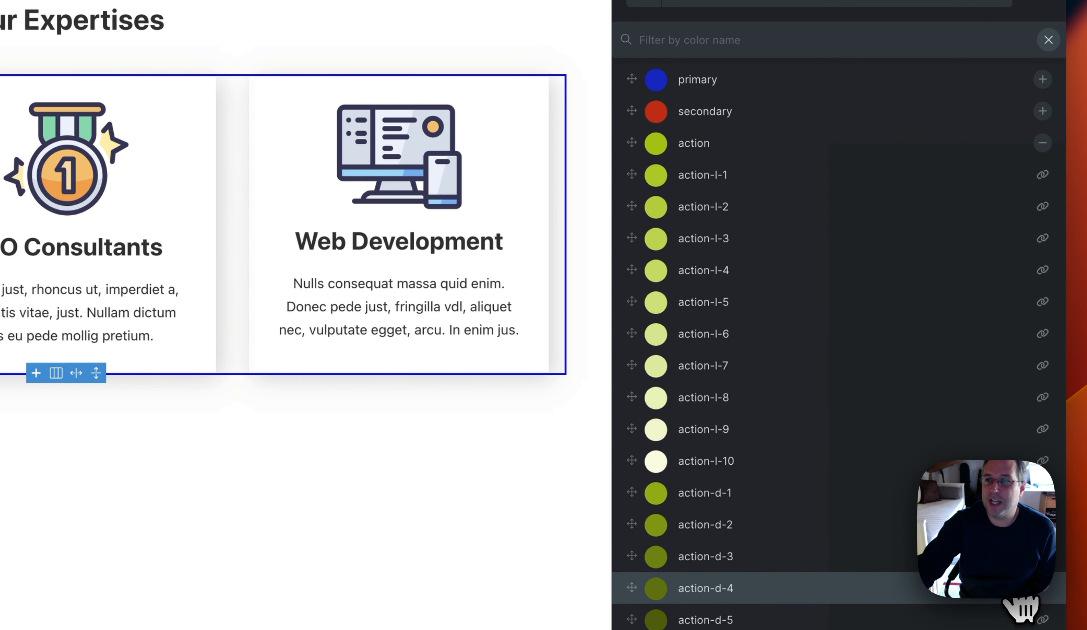
scroll(767, 418, "down", 5)
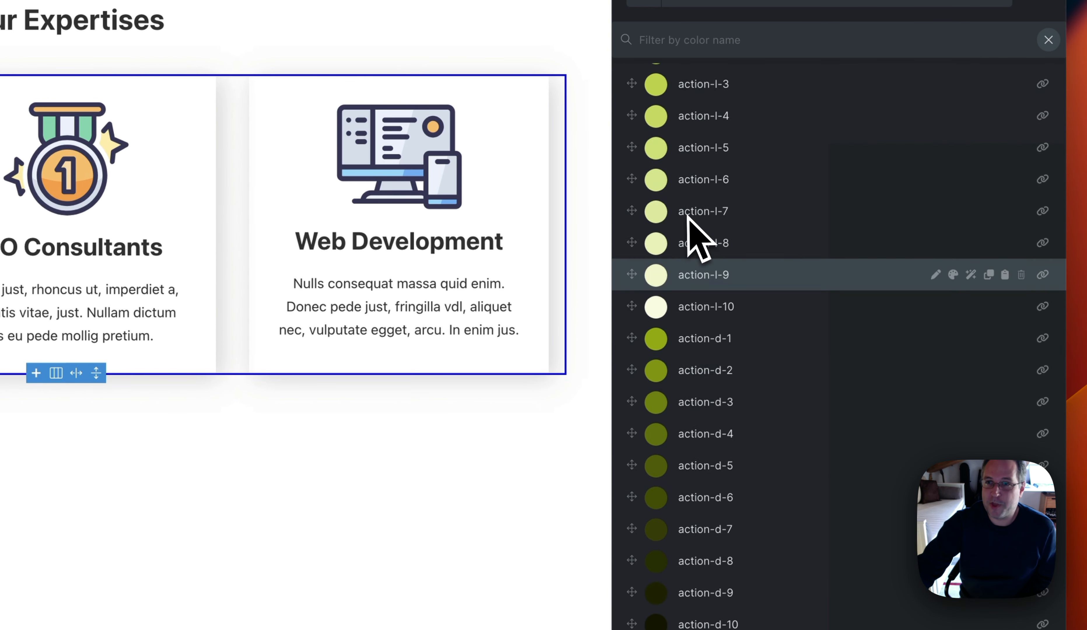
scroll(680, 497, "down", 1)
scroll(677, 485, "up", 6)
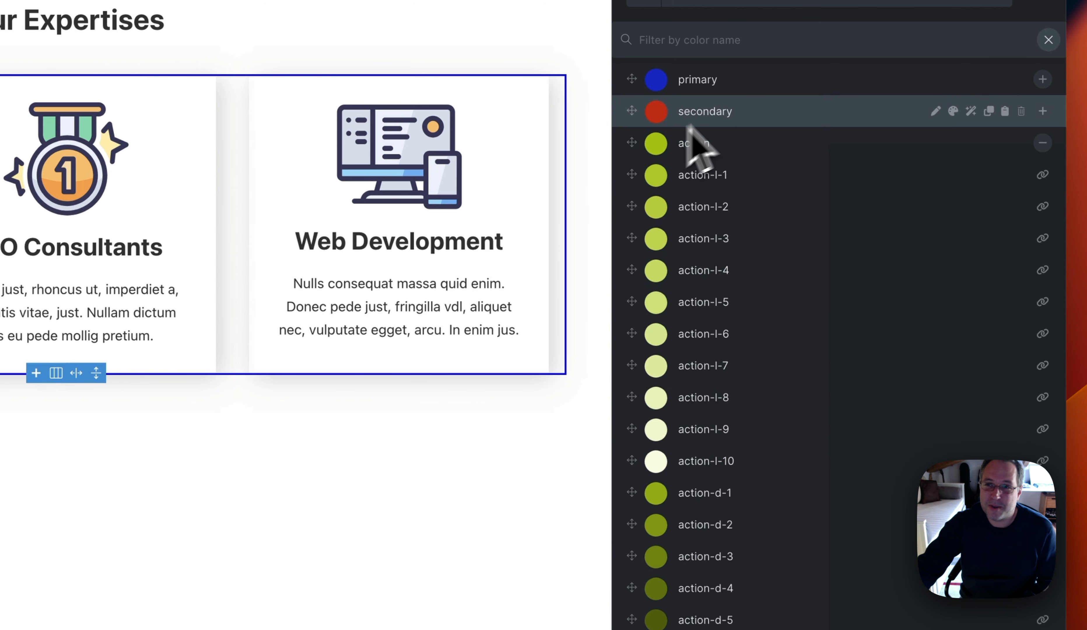
left_click(1042, 143)
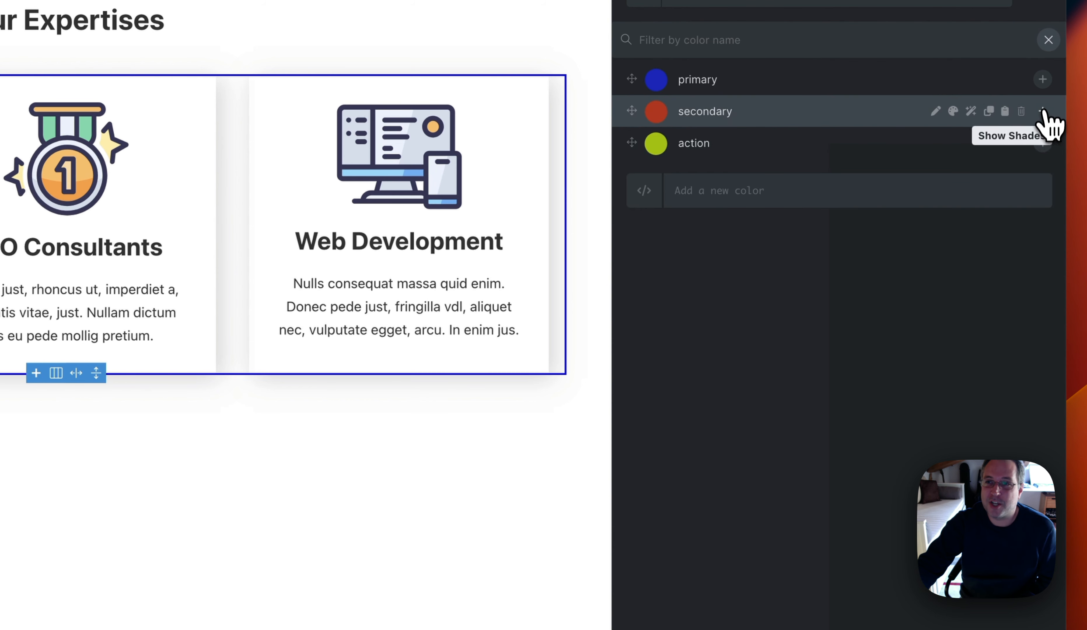
Show and hide the shades of secondary and primary, and examine primary's shade generation options
left_click(1042, 111)
left_click(1042, 111)
left_click(1042, 79)
left_click(1043, 79)
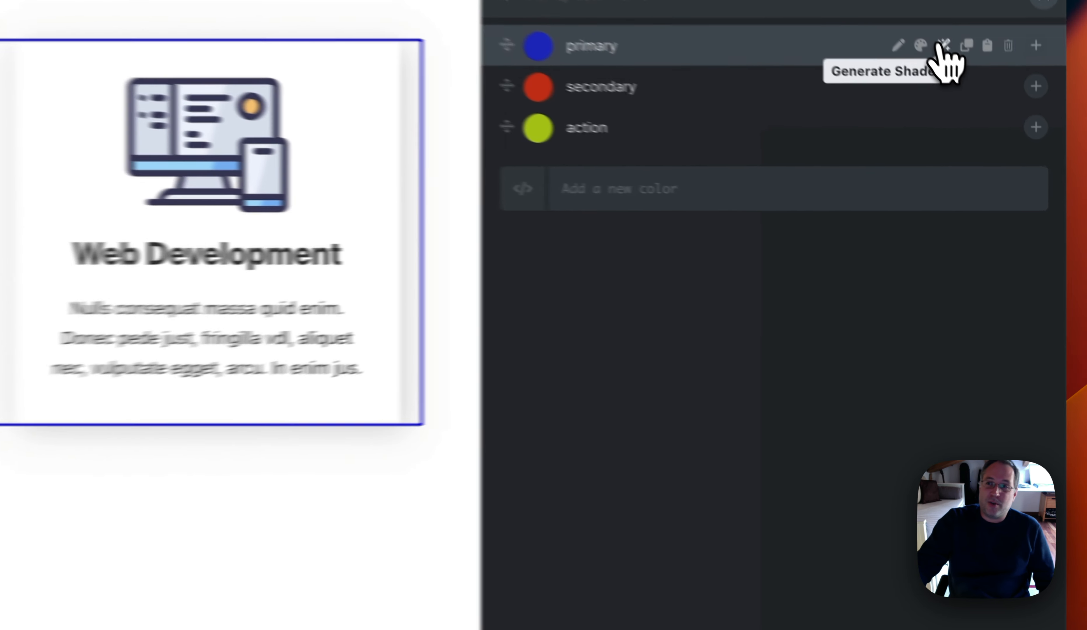
left_click(969, 79)
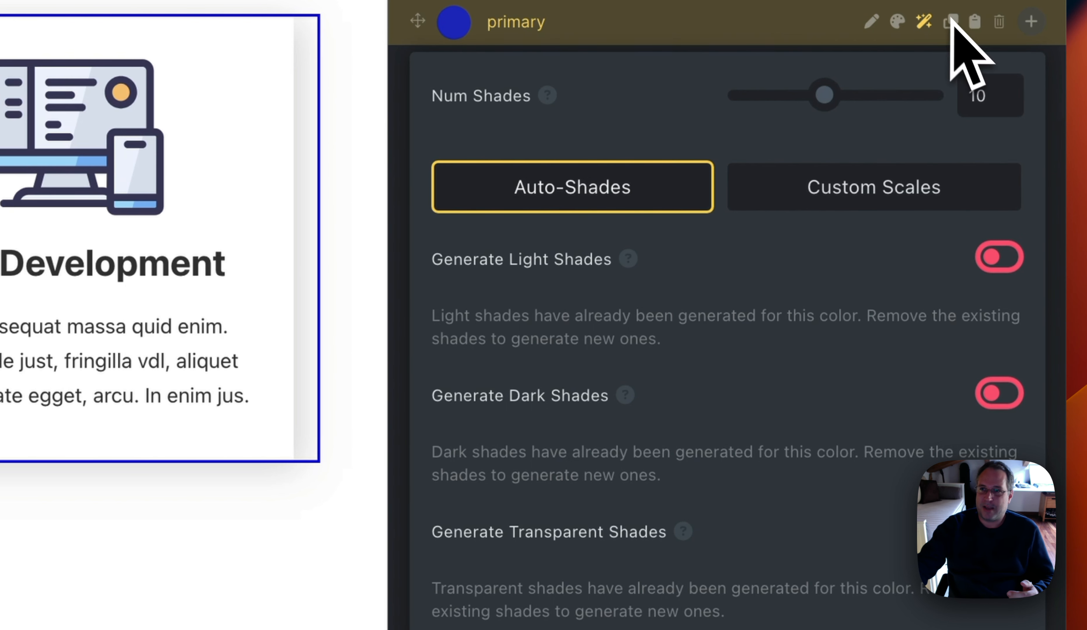
left_click(924, 21)
Expand primary's shades and delete all its light shades, from primary-l-1 through primary-l-10
left_click(1030, 23)
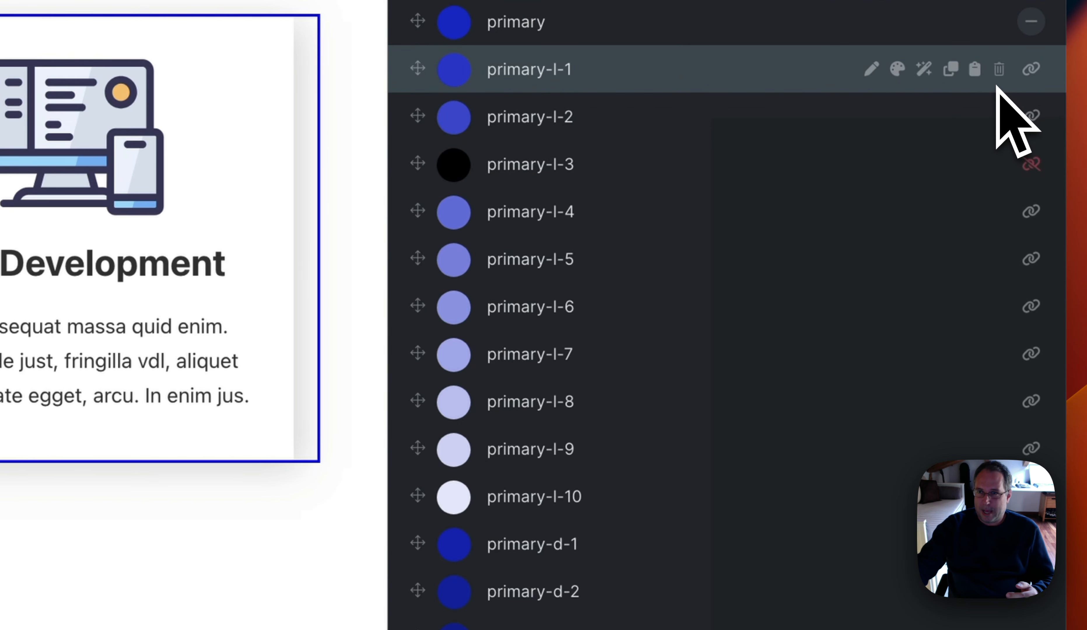
left_click(1001, 72)
left_click(1000, 72)
left_click(1000, 72)
left_click(1000, 71)
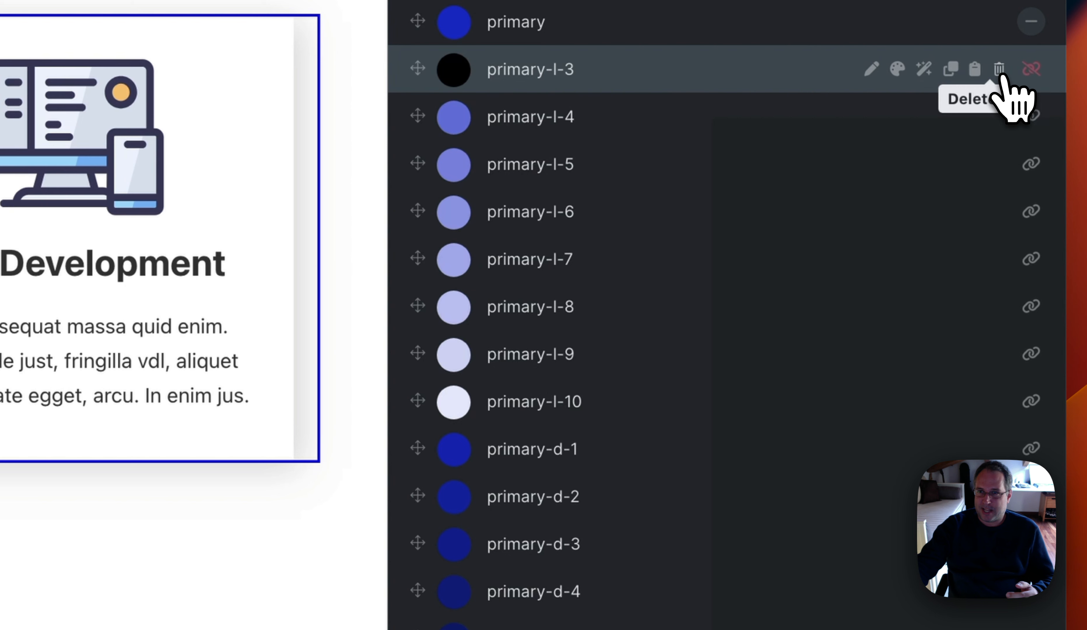
left_click(1000, 71)
left_click(1001, 72)
left_click(1001, 72)
left_click(1000, 71)
left_click(1000, 71)
left_click(1000, 72)
left_click(1000, 72)
left_click(1000, 71)
left_click(1000, 72)
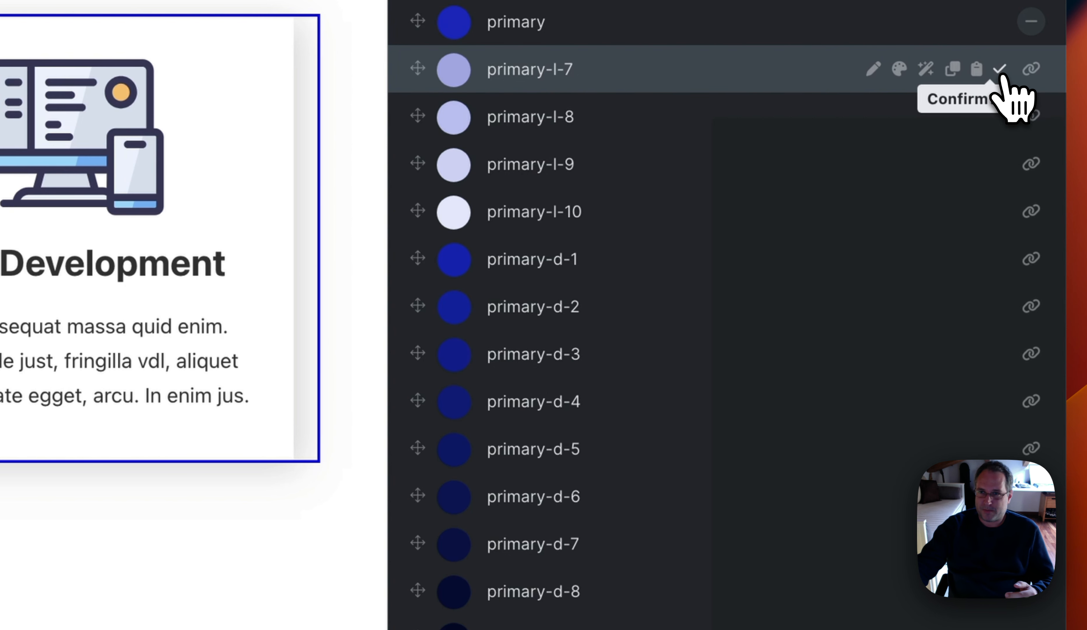
left_click(1000, 72)
left_click(1000, 71)
left_click(1000, 71)
left_click(1000, 72)
left_click(1000, 71)
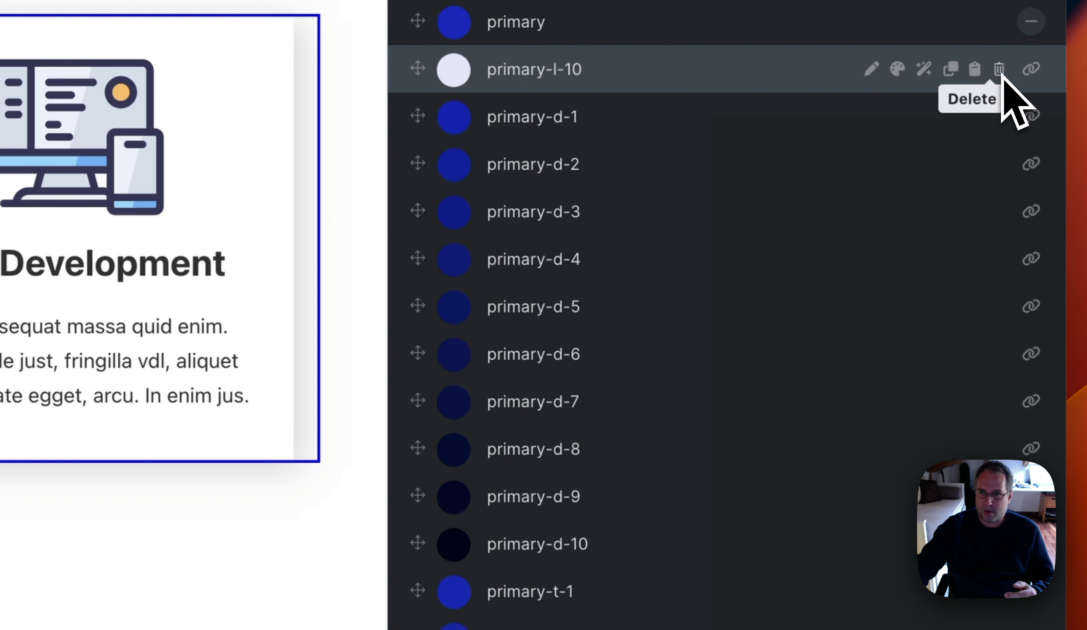
left_click(1000, 72)
left_click(1000, 72)
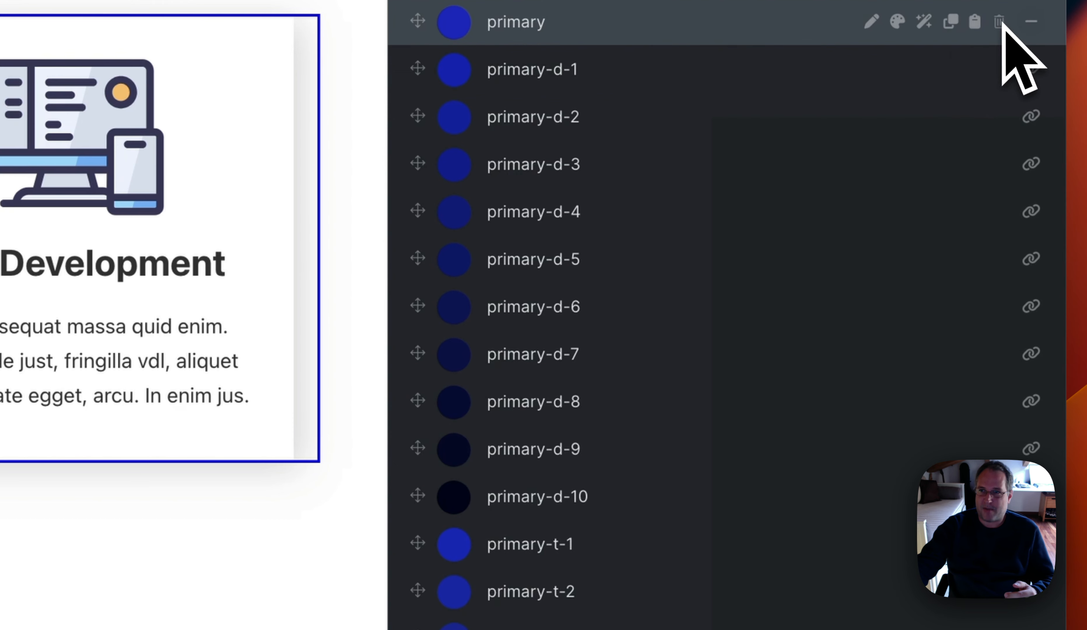
Generate 6 light shades for primary with Auto-Shades
left_click(924, 21)
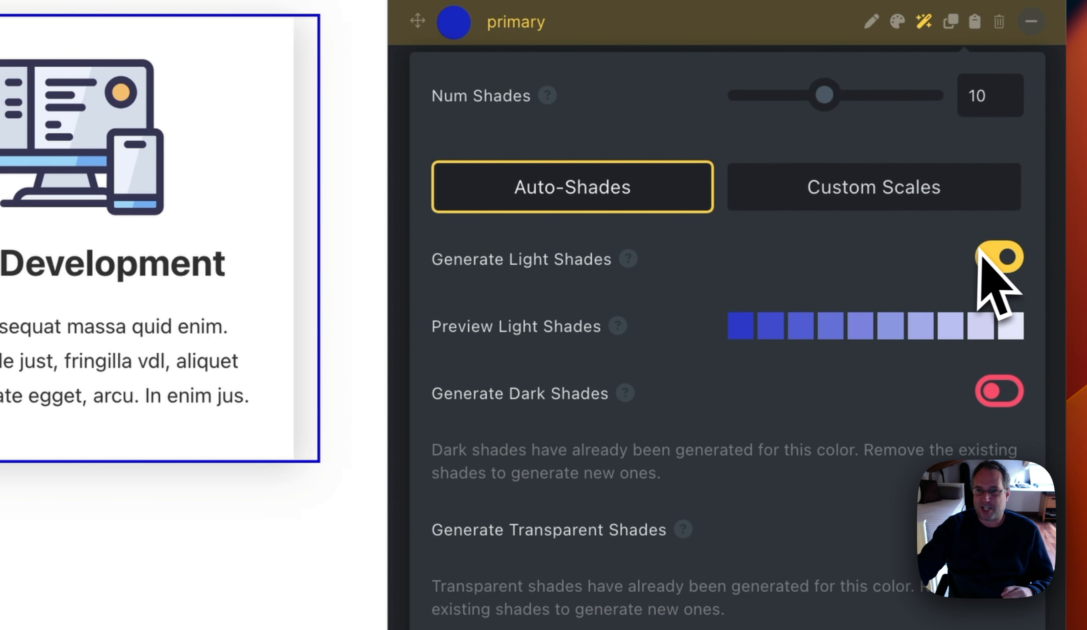
left_click_drag(824, 96, 781, 102)
left_click(912, 627)
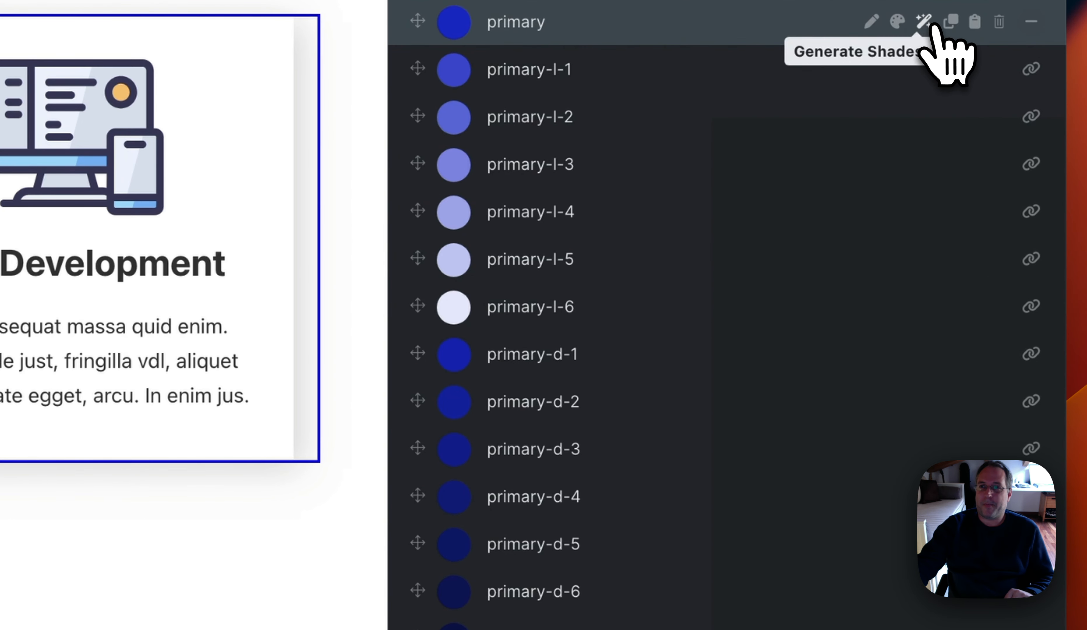
Set up shade generation for primary with Custom Scales and make the scale's middle color green
left_click(929, 24)
left_click(884, 190)
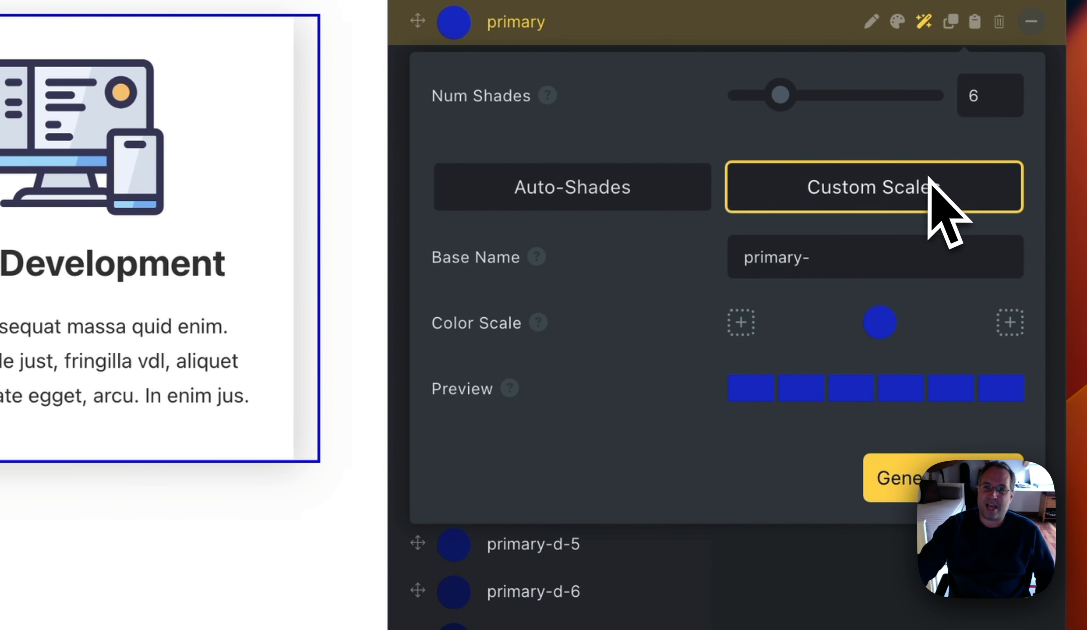
left_click(880, 325)
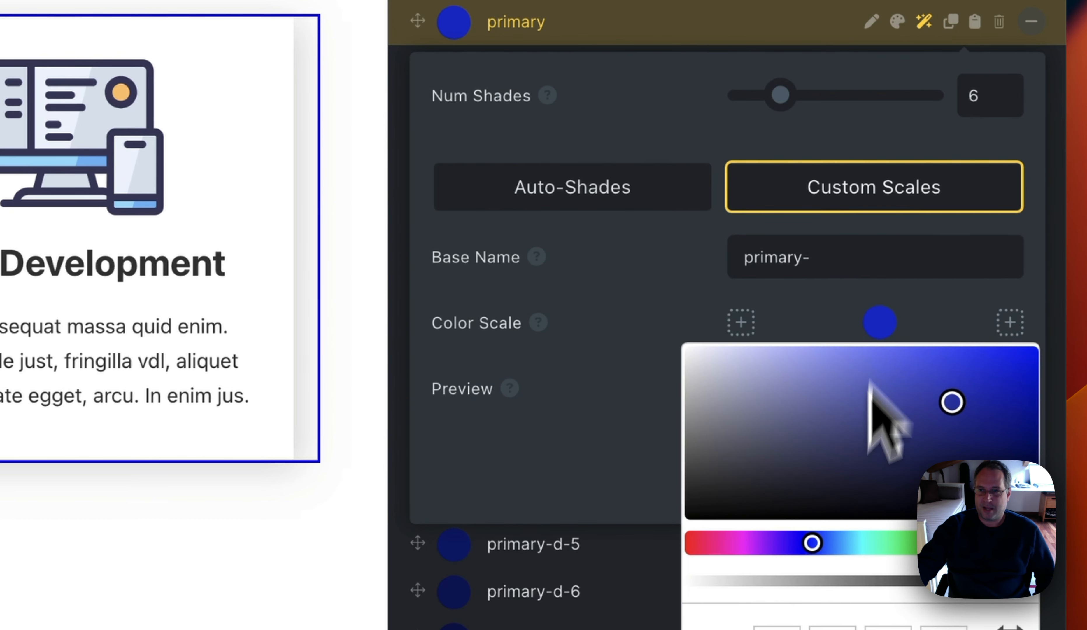
left_click(895, 544)
left_click(800, 328)
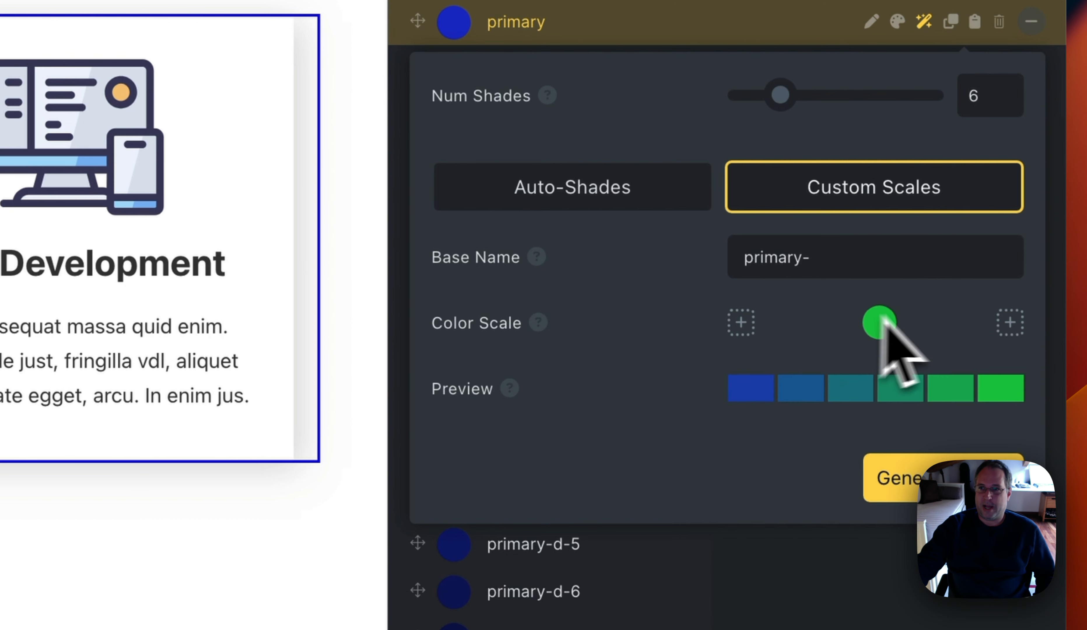
Add a second color to the end of primary's custom color scale and set it to red
left_click(1009, 328)
left_click(919, 329)
left_click(950, 401)
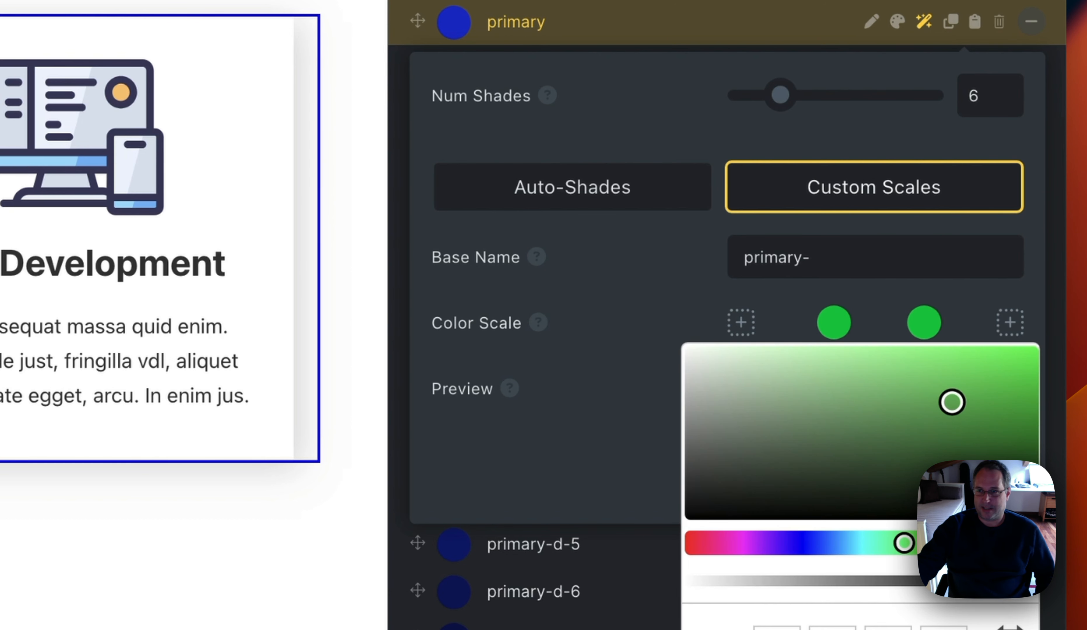
left_click_drag(905, 541, 1037, 542)
left_click(604, 449)
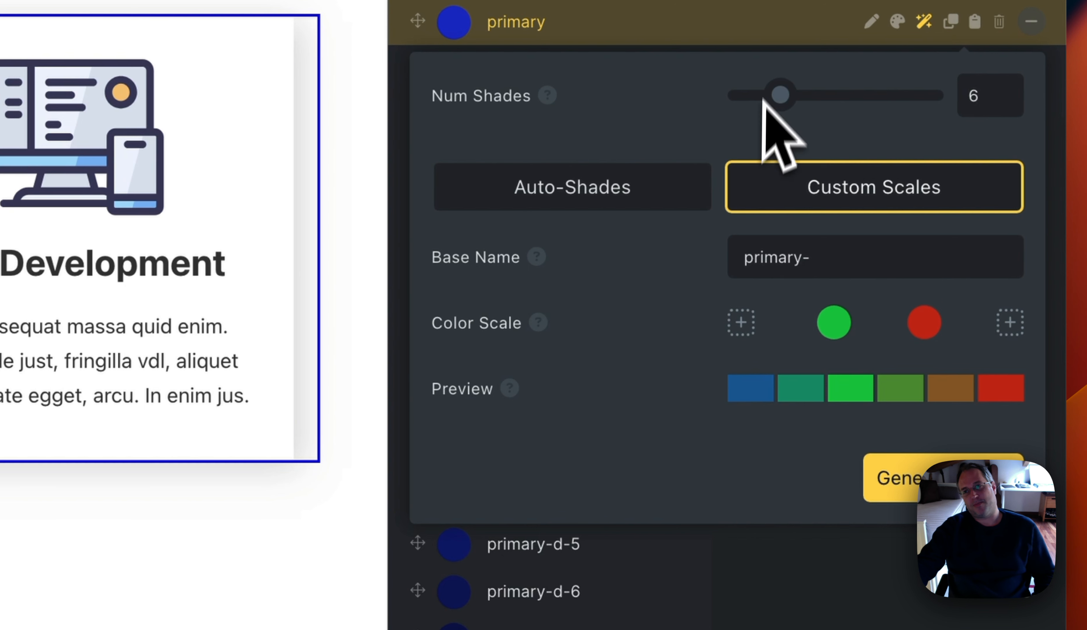
Generate 12 custom-scale shades for primary and recheck its shade generation settings
left_click_drag(779, 98, 839, 93)
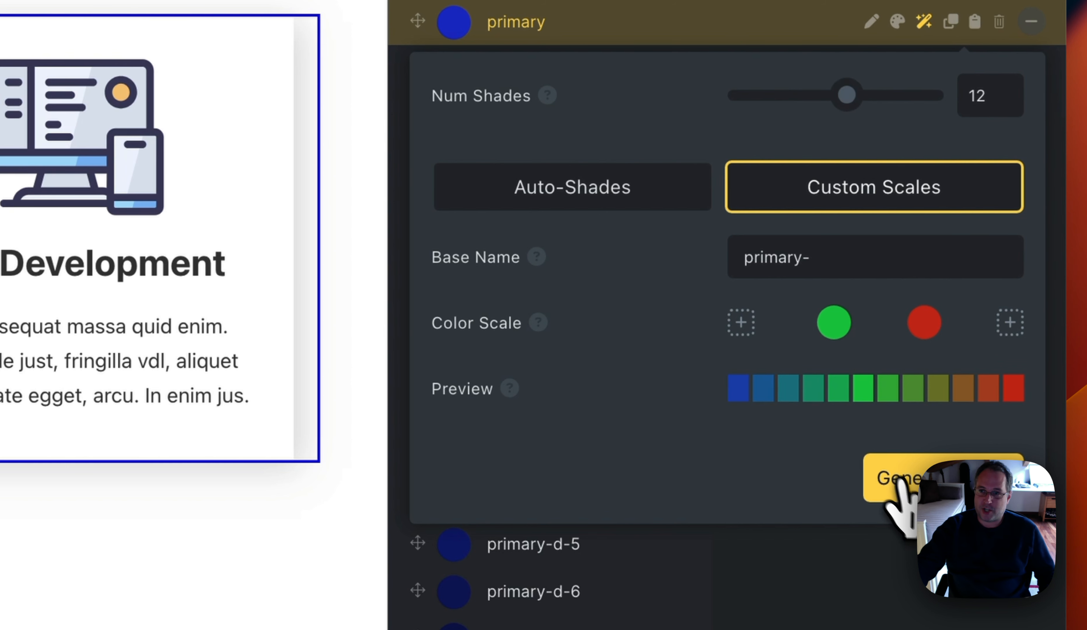
left_click(909, 502)
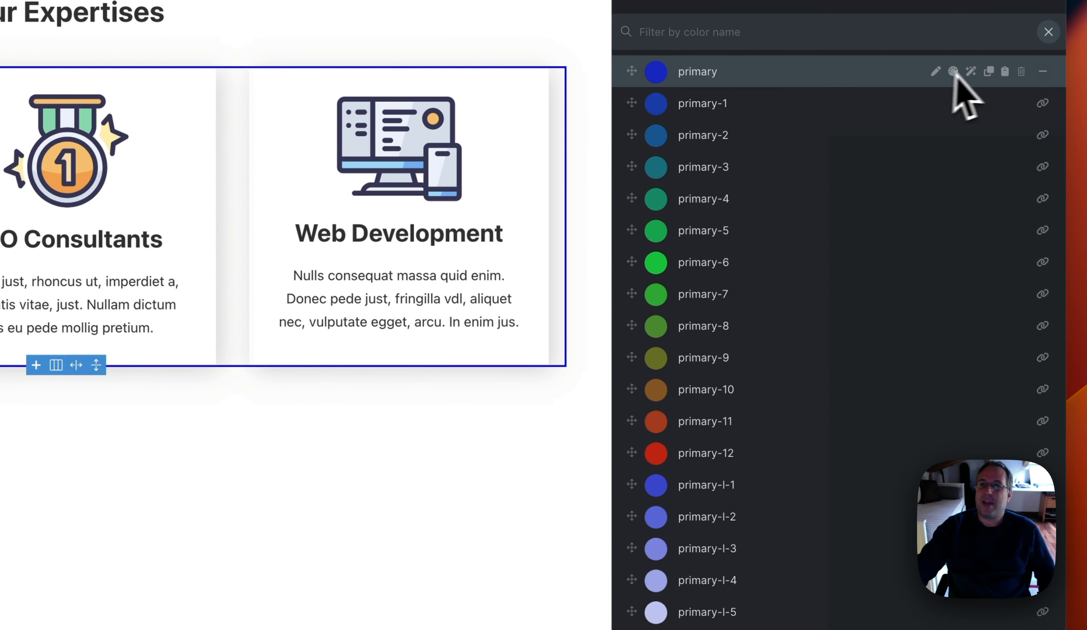
left_click(971, 70)
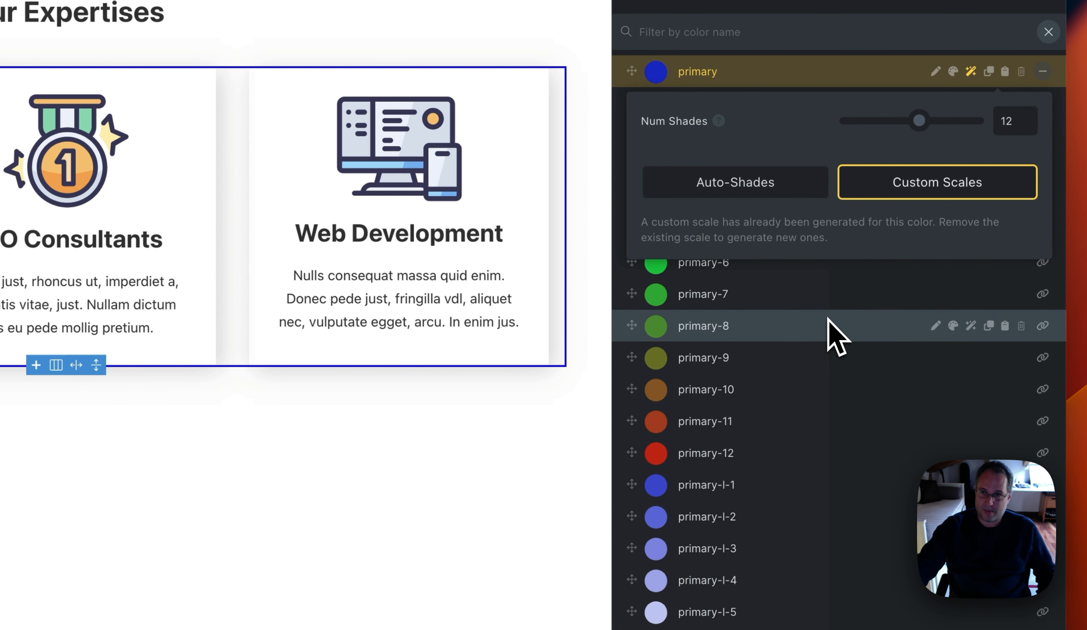
left_click(971, 71)
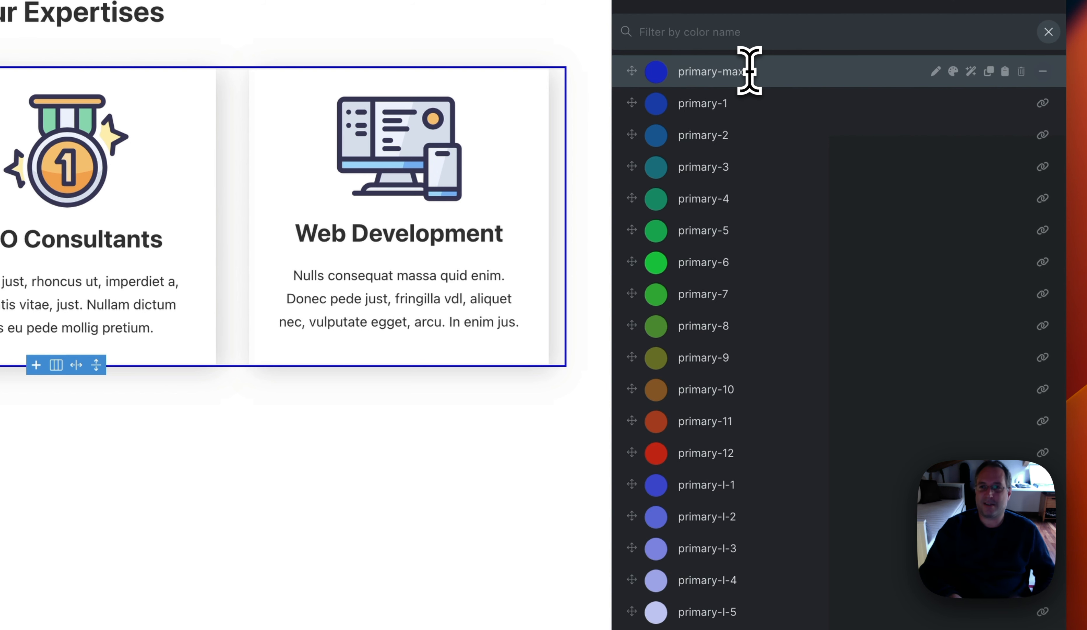
Rename the primary color as primary-max and look through its shades' names
key("Return")
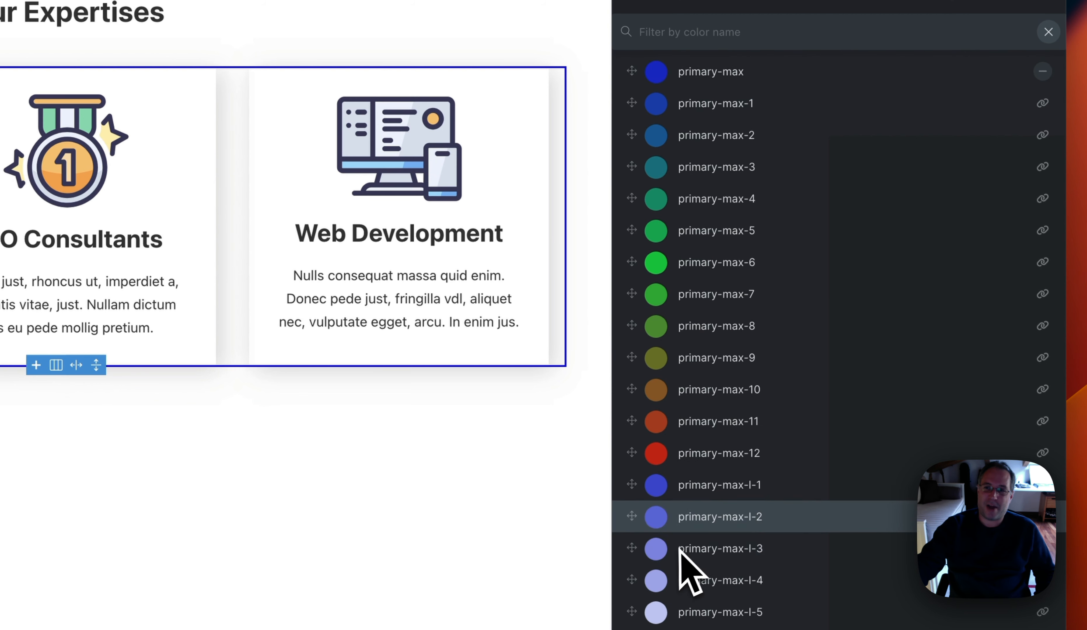
scroll(687, 551, "down", 5)
scroll(735, 337, "up", 2)
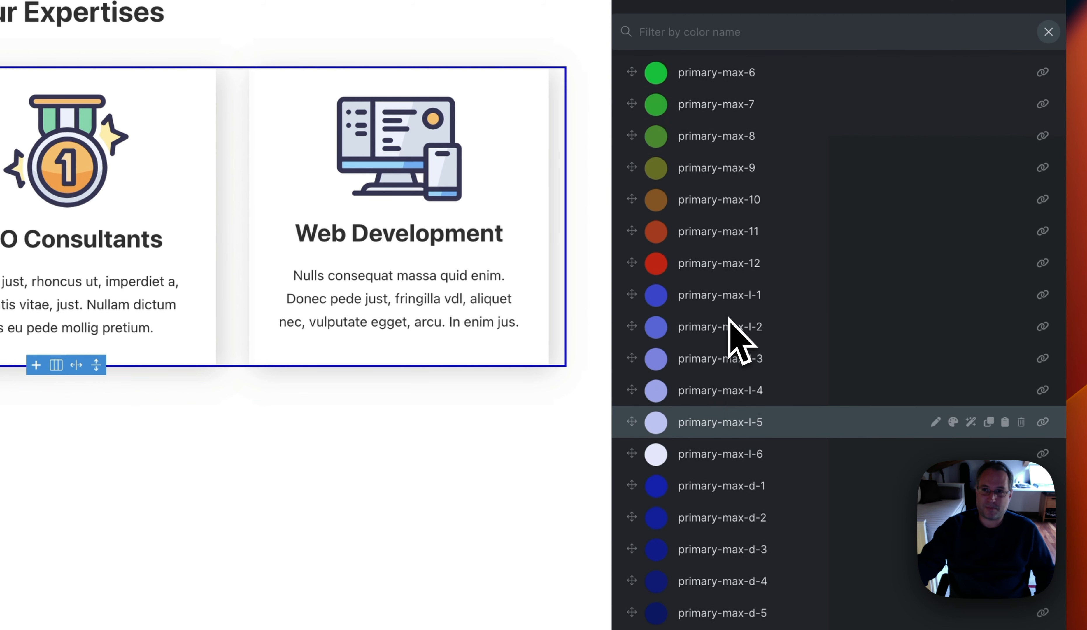
Rename the primary-max color back to primary
scroll(729, 318, "up", 3)
left_click(935, 72)
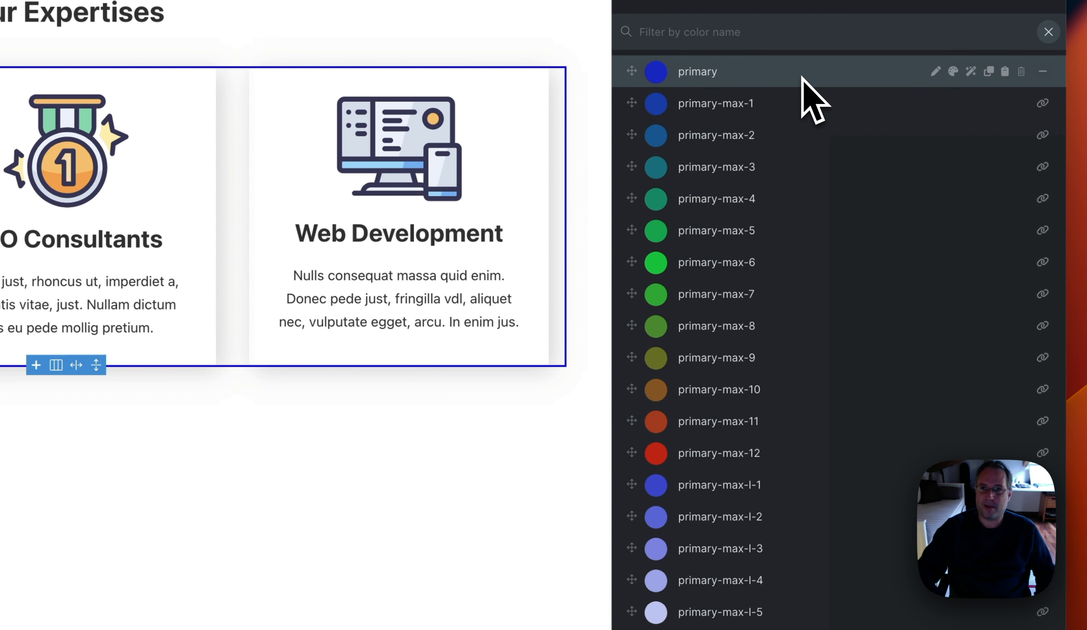
key("Return")
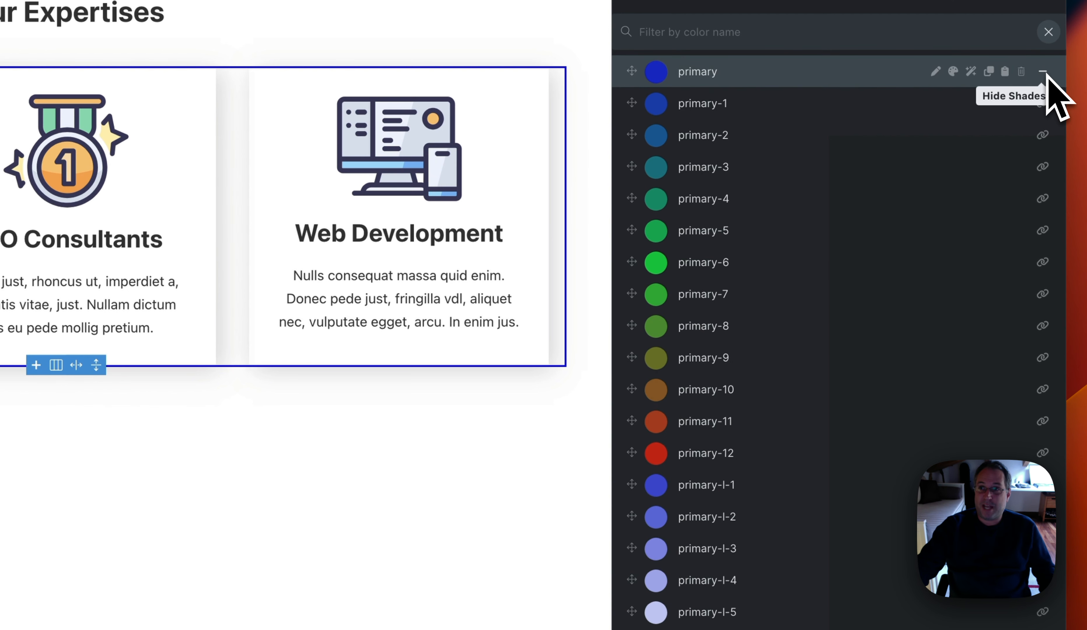
Delete the primary color together with all its shades from New Palette
left_click(1021, 72)
left_click(1022, 73)
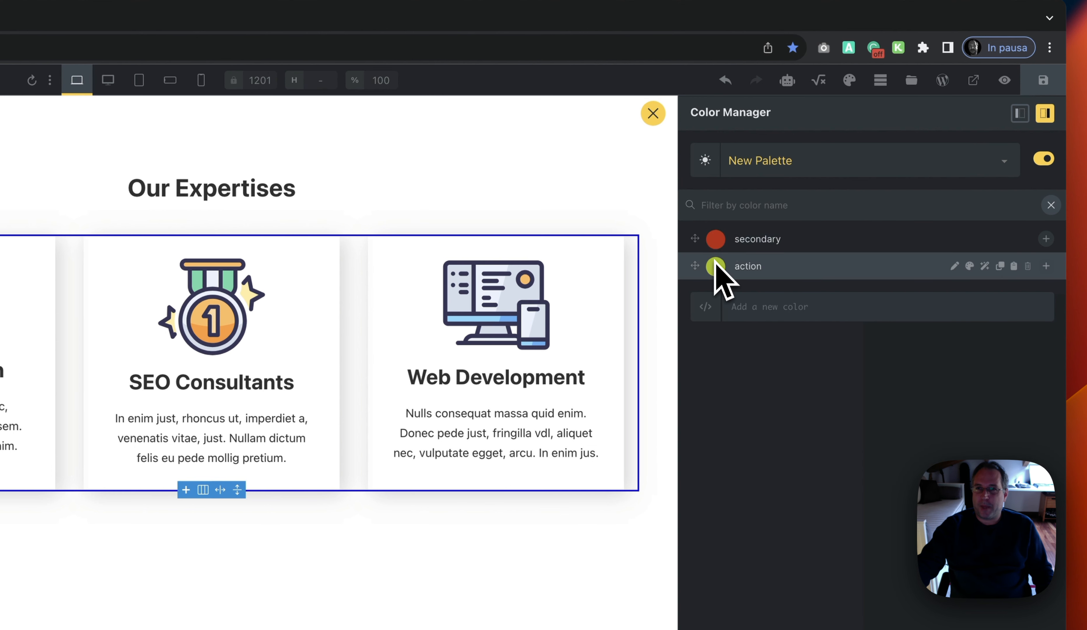
Expand secondary's shades, switch New Palette to dark mode and examine the light and dark shades there
left_click(705, 245)
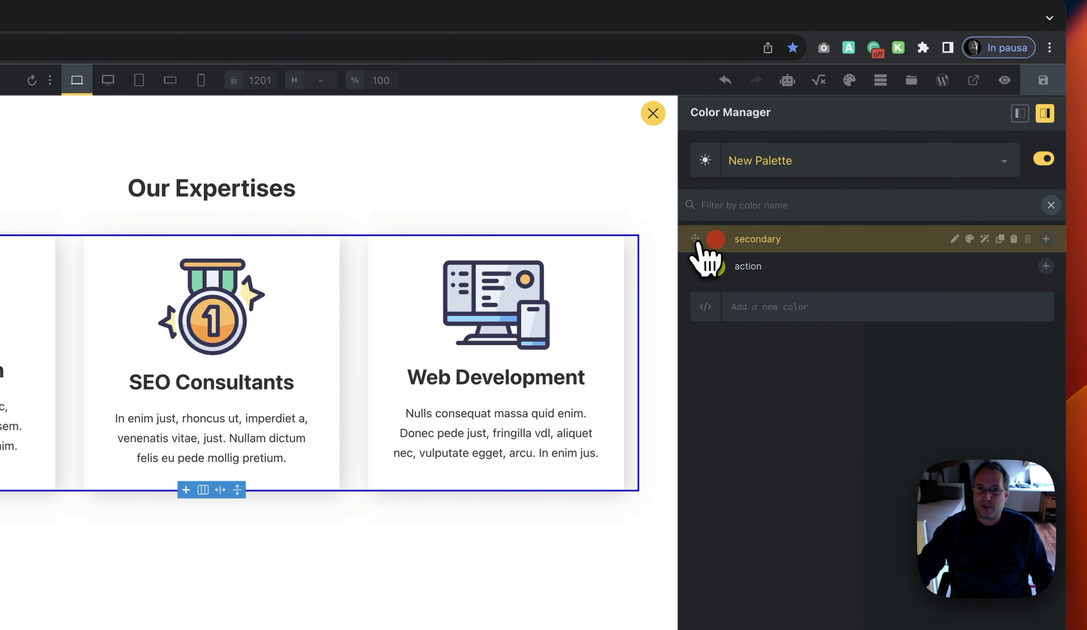
left_click(1046, 239)
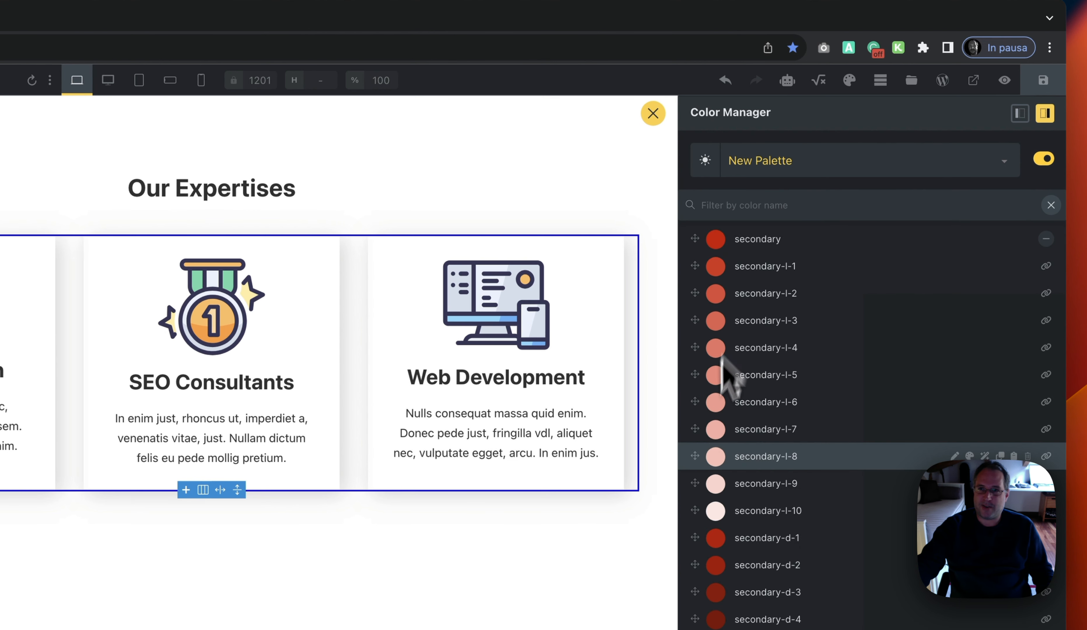
left_click(705, 160)
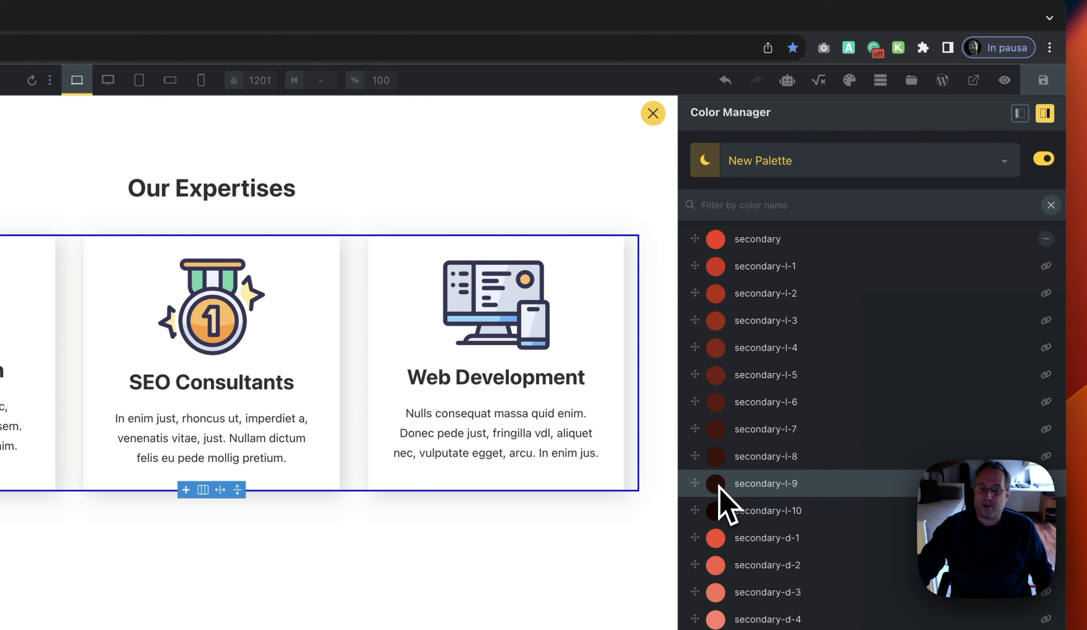
scroll(765, 460, "down", 5)
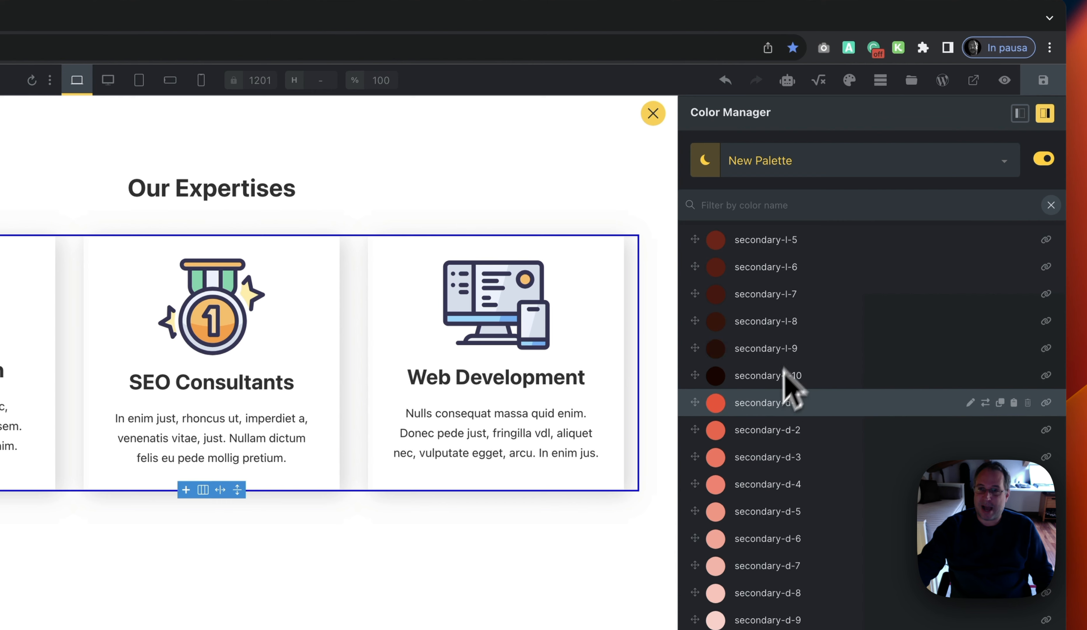
scroll(785, 423, "up", 5)
mouse_move(715, 252)
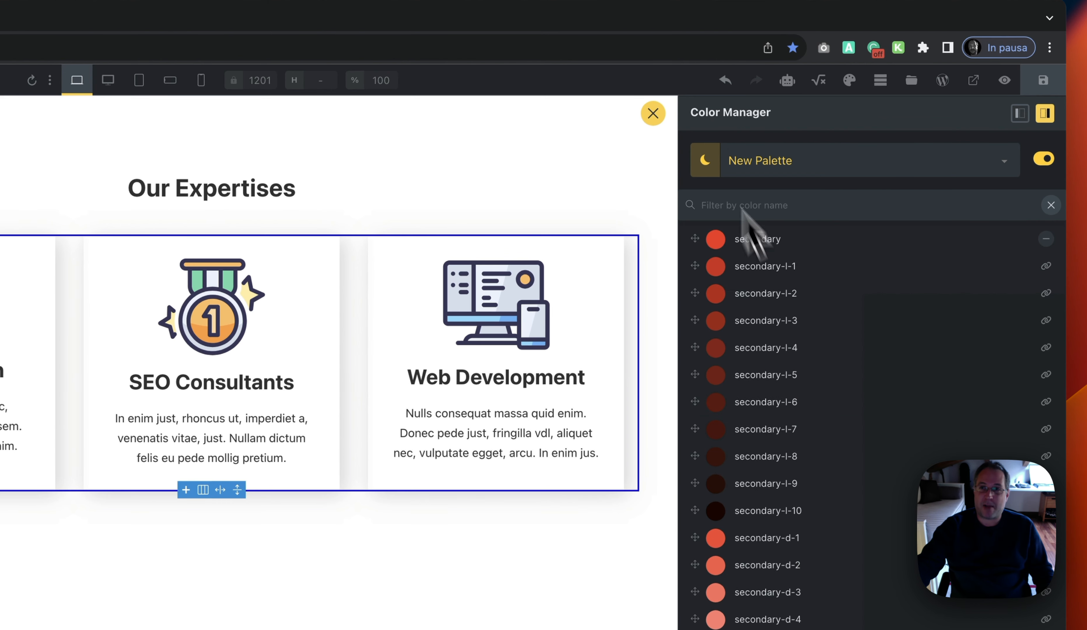
Compare the secondary colour's light and dark mode shades in New Palette
left_click(703, 163)
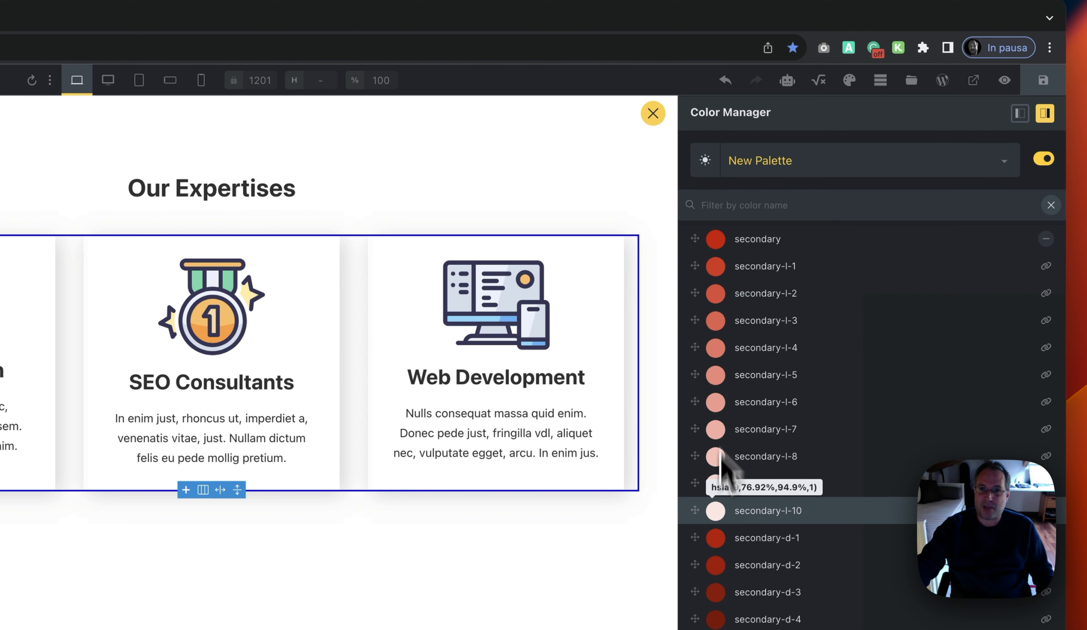
left_click(706, 161)
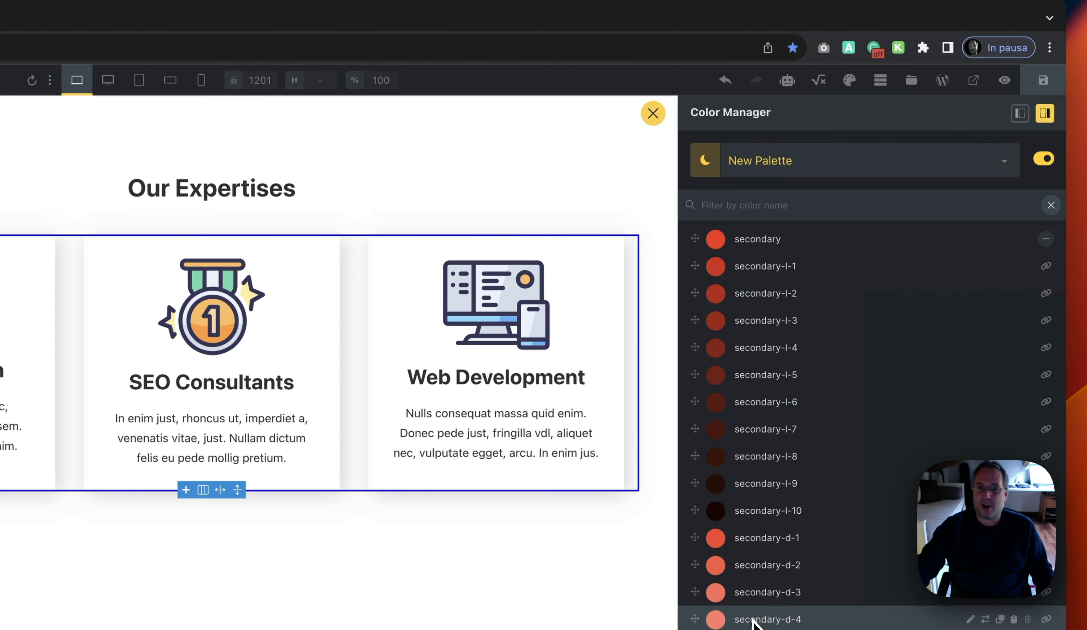
mouse_move(713, 538)
scroll(869, 428, "down", 3)
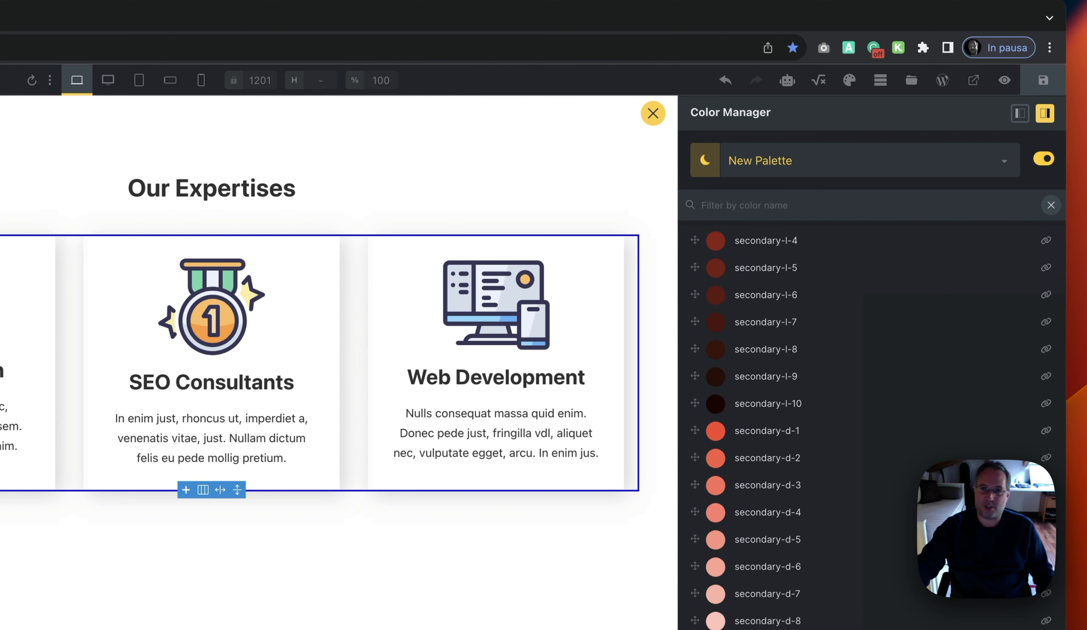
scroll(735, 432, "up", 3)
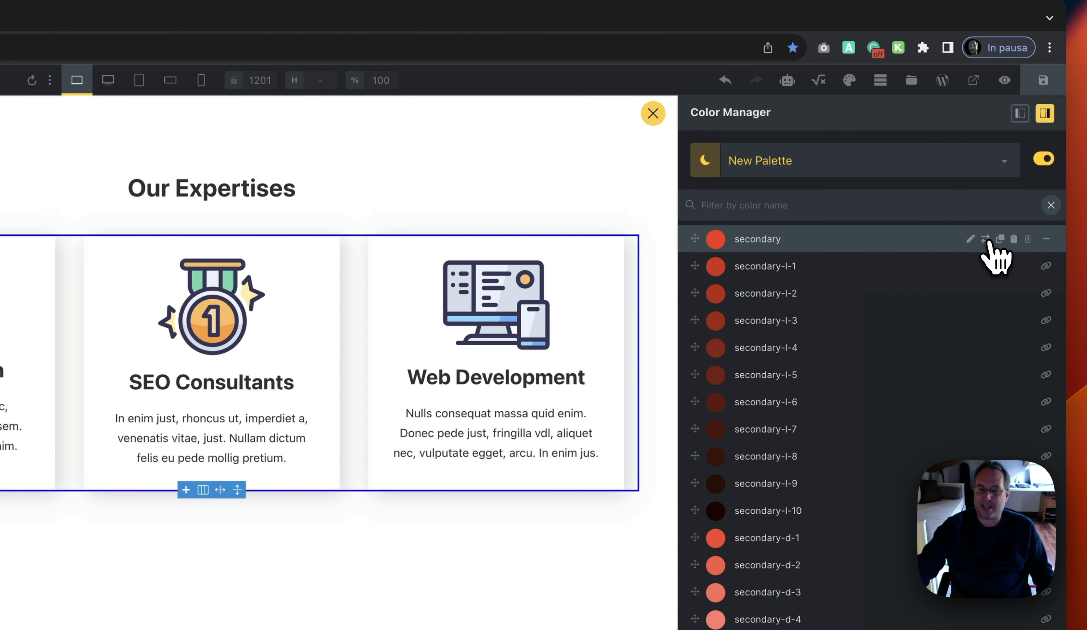
In New Palette's light mode, change the secondary colour to a muted violet-blue with hue 238, saturation 27% and lightness 67%
left_click(714, 171)
left_click(716, 239)
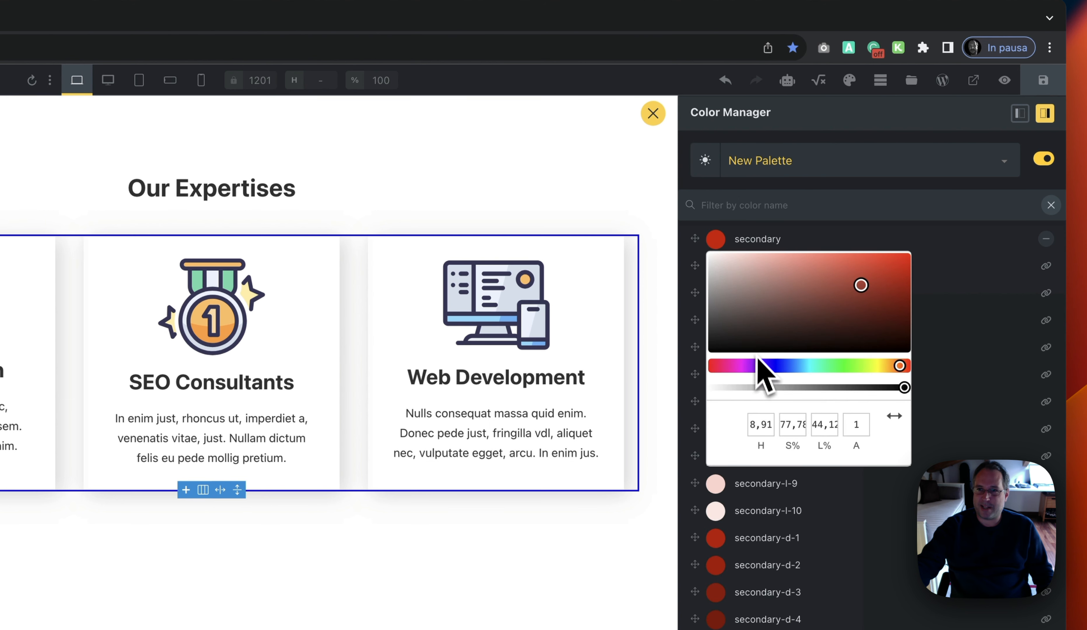
left_click(778, 367)
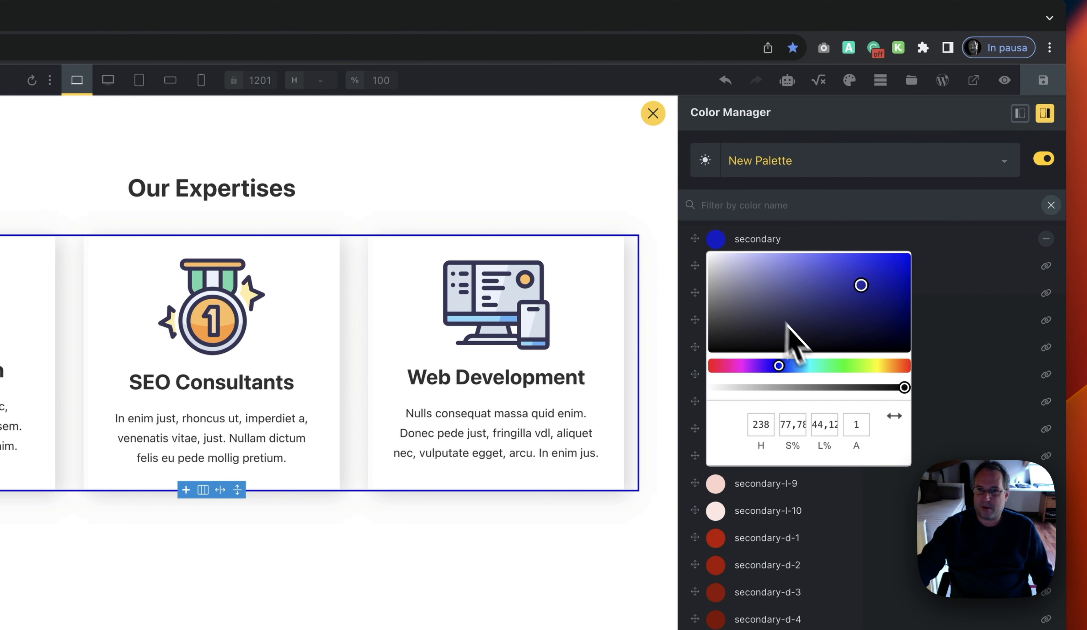
left_click(732, 270)
left_click_drag(733, 270, 768, 281)
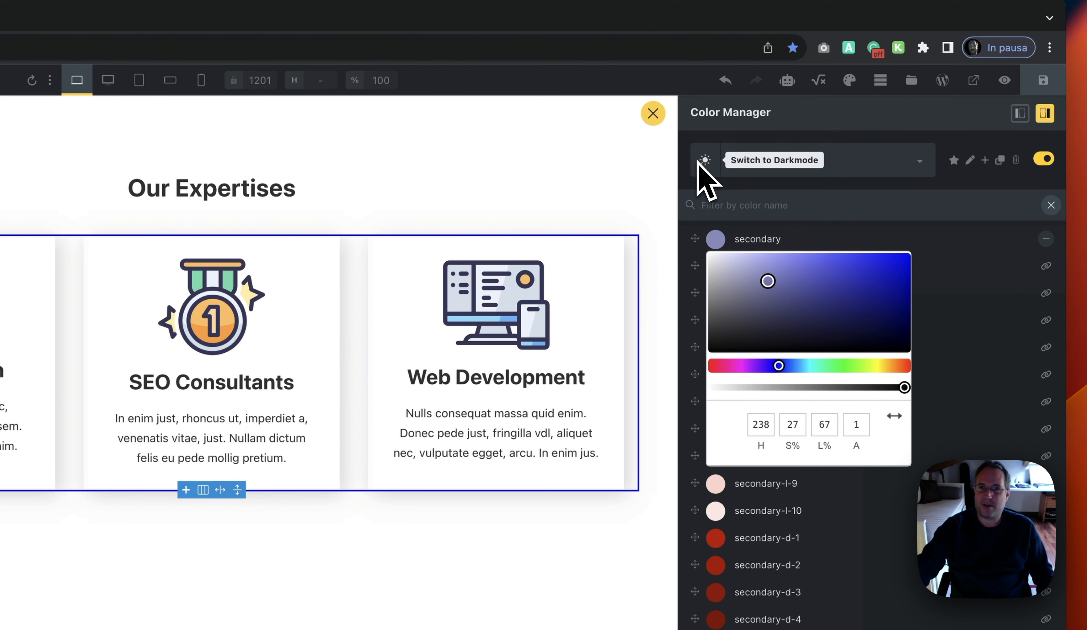
left_click(889, 242)
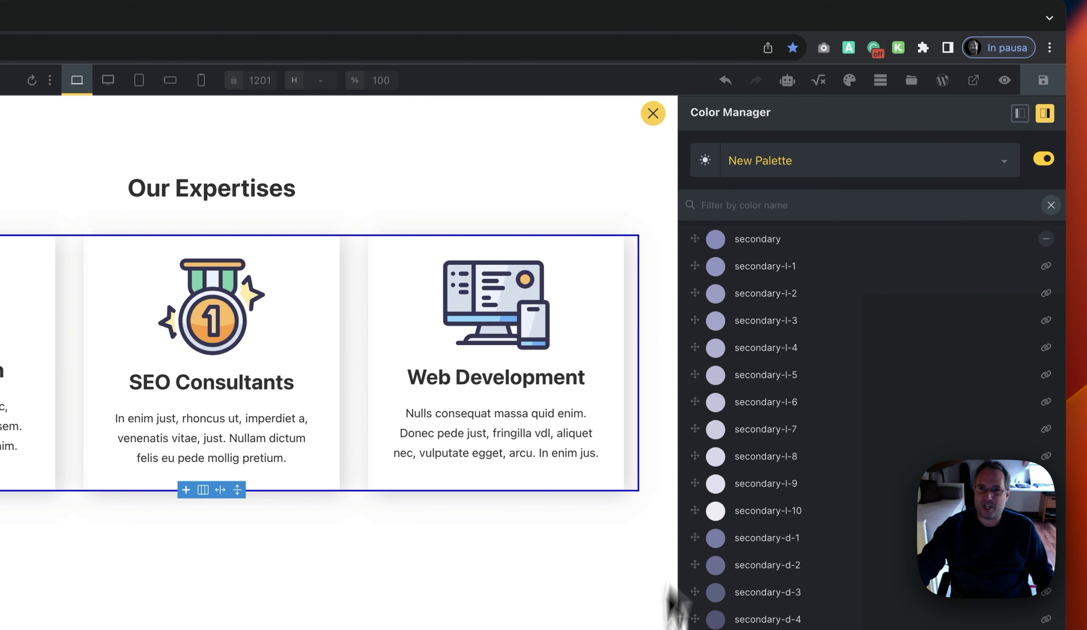
Switch New Palette to dark mode and convert the secondary colour to its dark equivalent
left_click(705, 162)
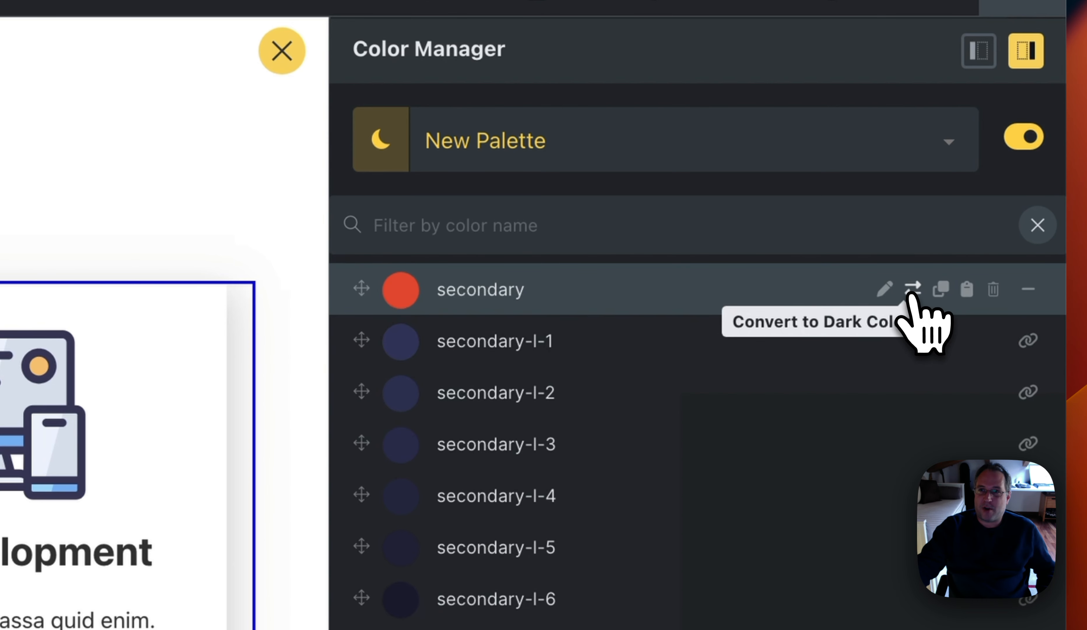
left_click(912, 290)
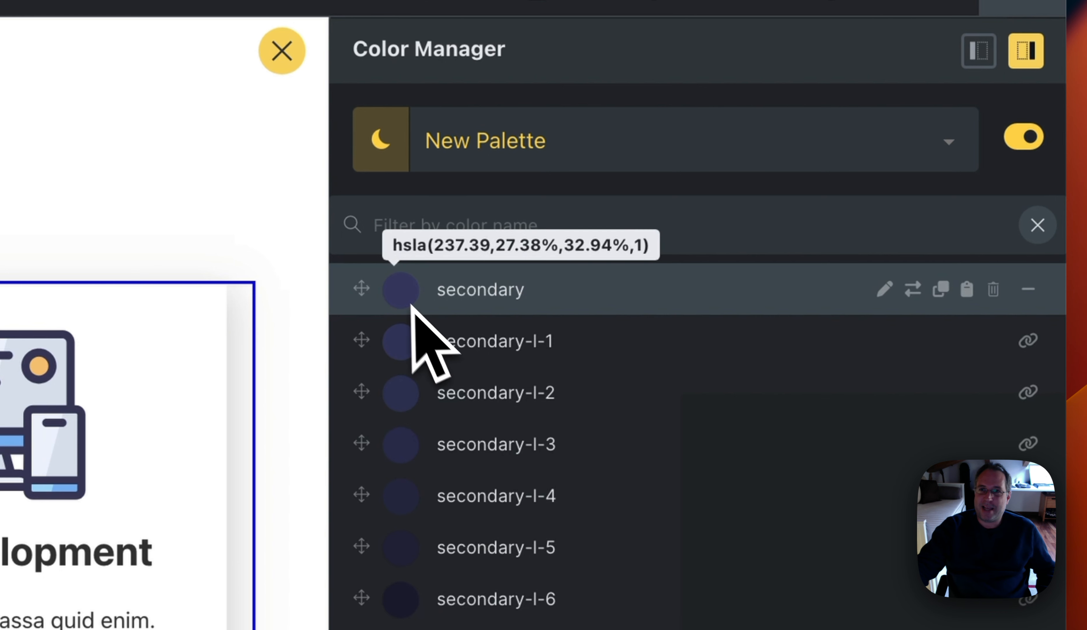
mouse_move(416, 299)
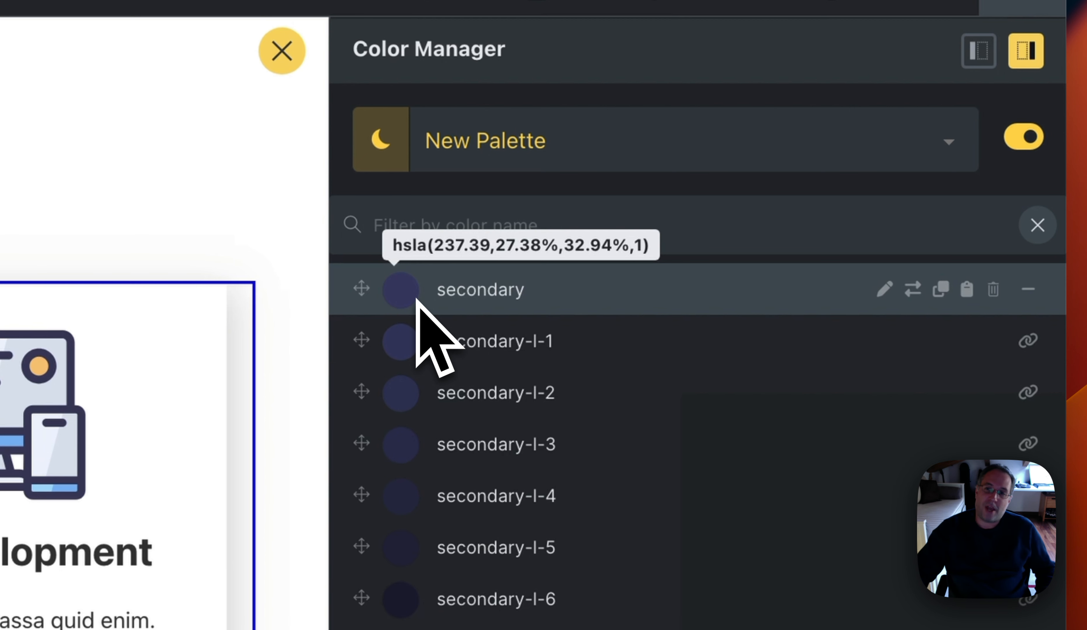
Compare the secondary colour's light and dark values, then collapse its shades and close the Color Manager
left_click(381, 166)
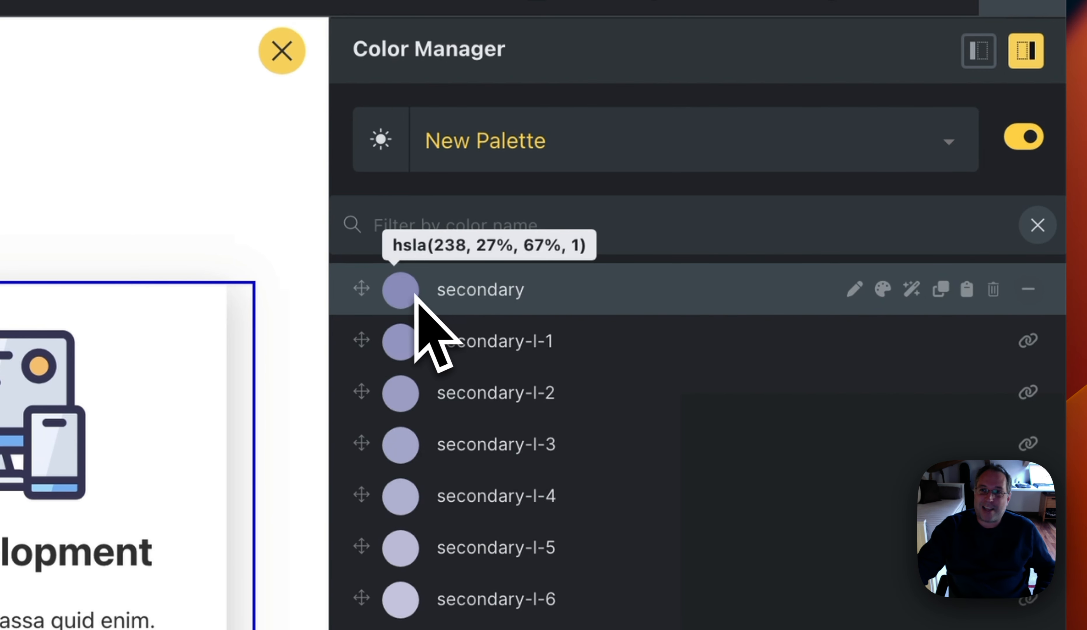
left_click(392, 165)
mouse_move(409, 298)
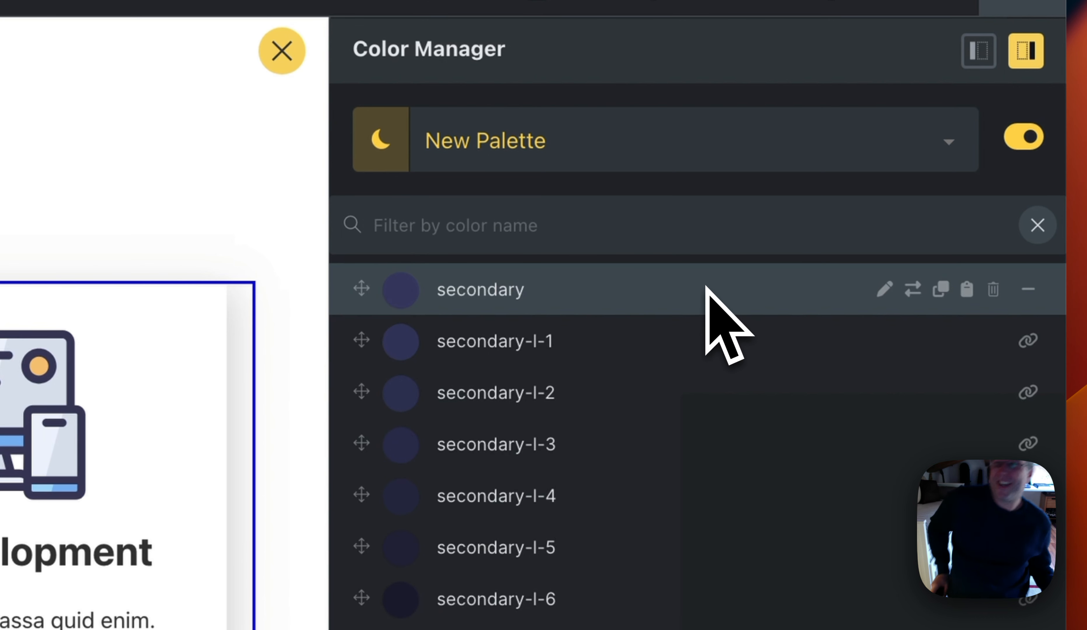
left_click(1027, 290)
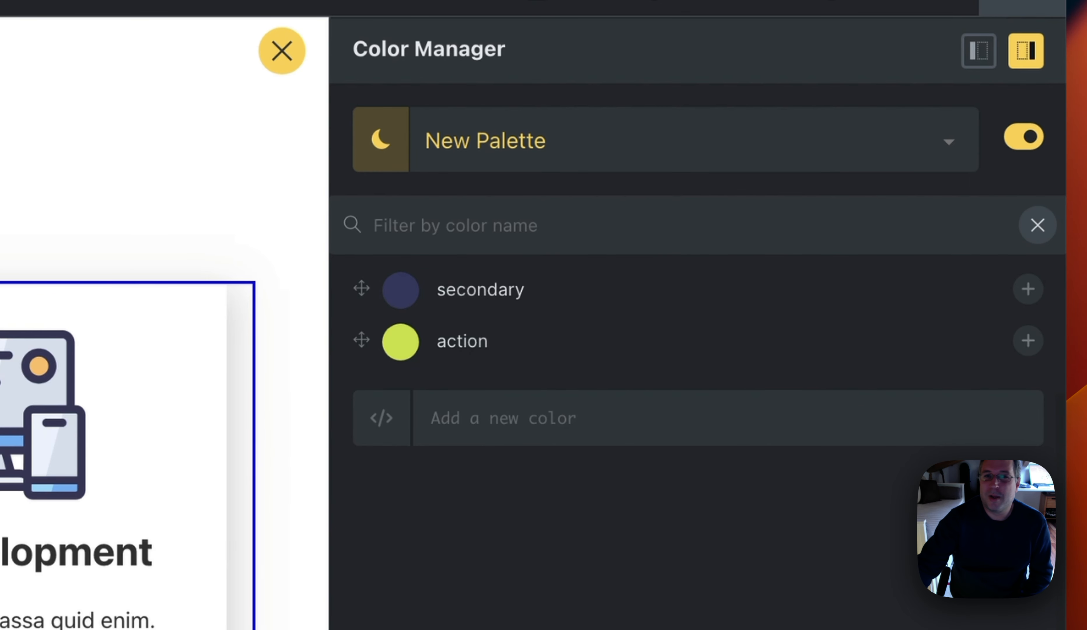
key("Escape")
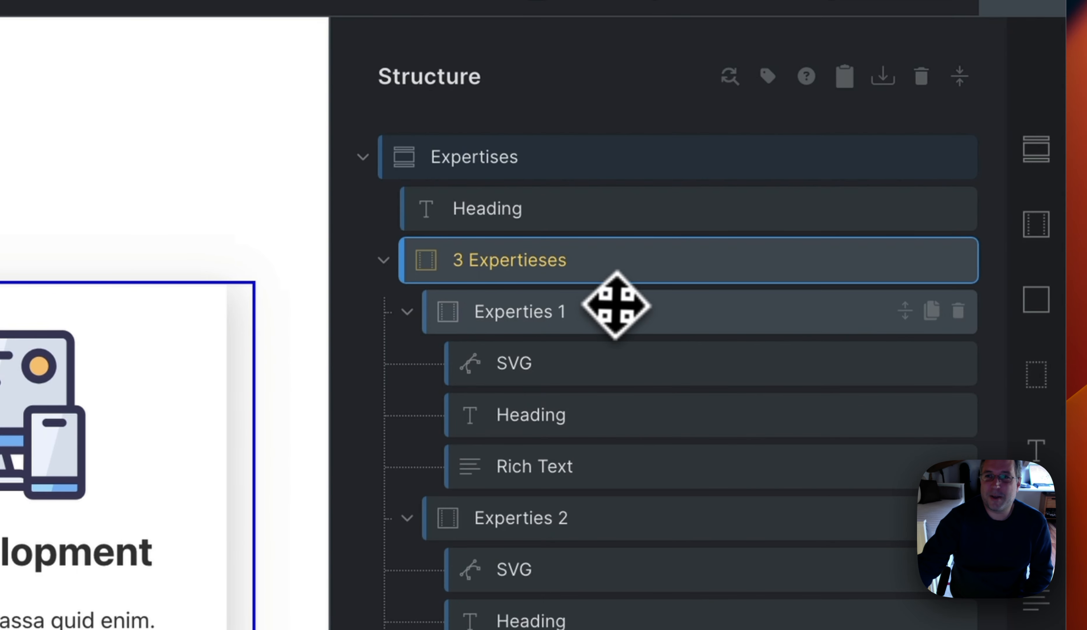
Set the typography colour of the card headings' .expertises__card-heading class to the palette shade action-l-5
left_click(582, 416)
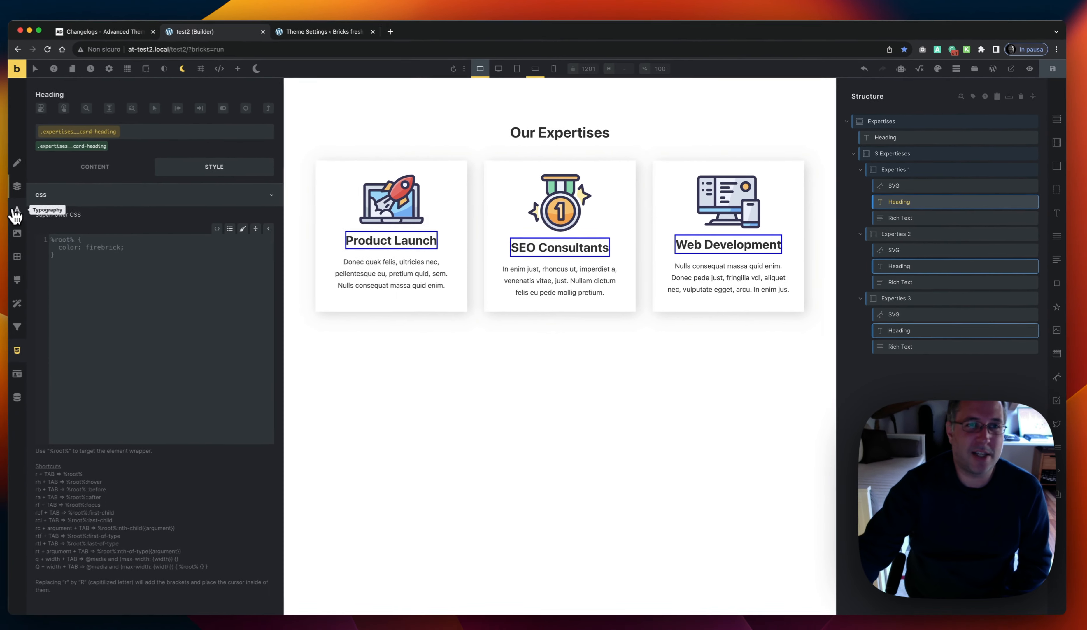
left_click(28, 208)
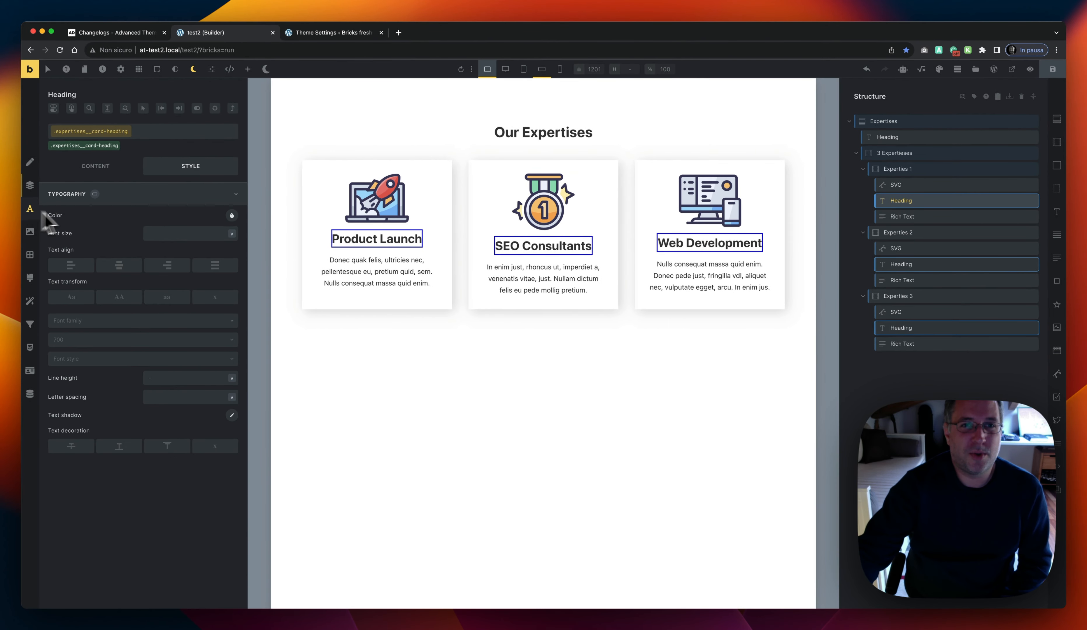
left_click(232, 215)
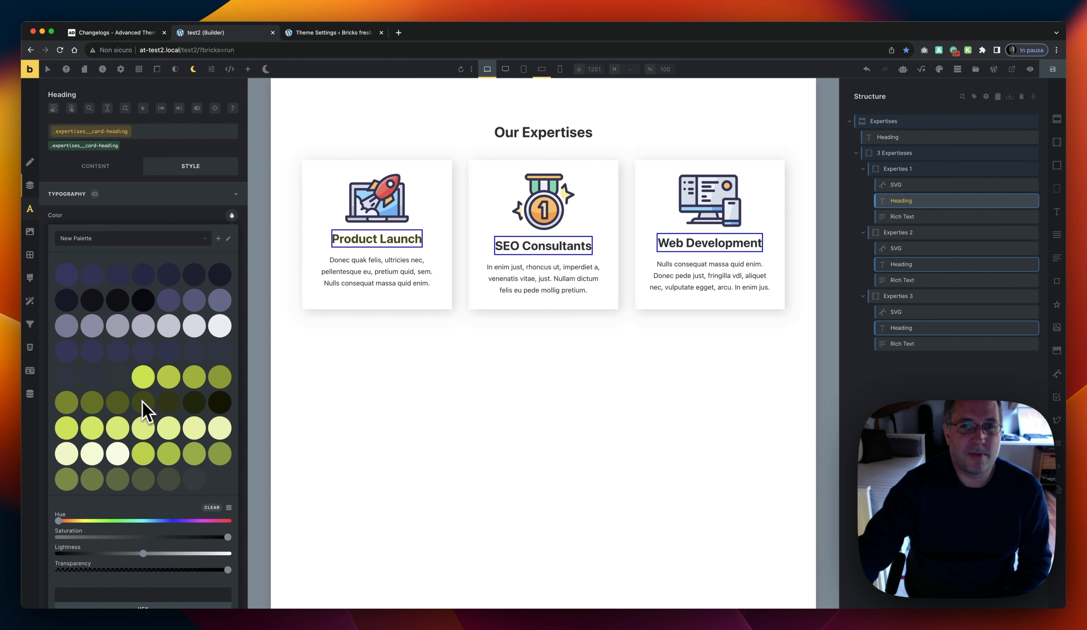
left_click(93, 408)
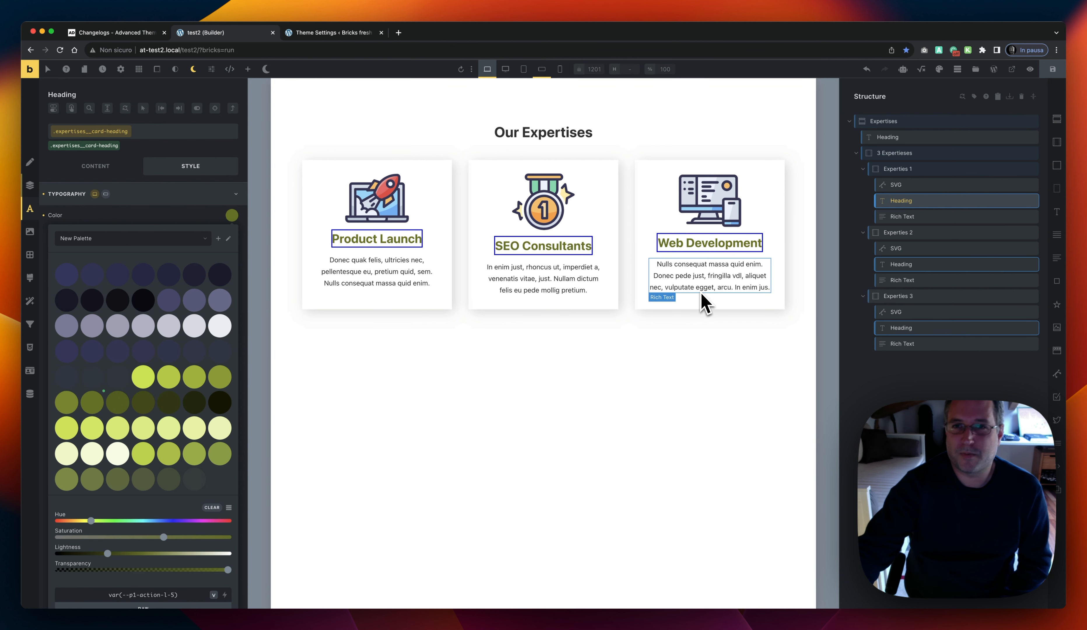
left_click(516, 446)
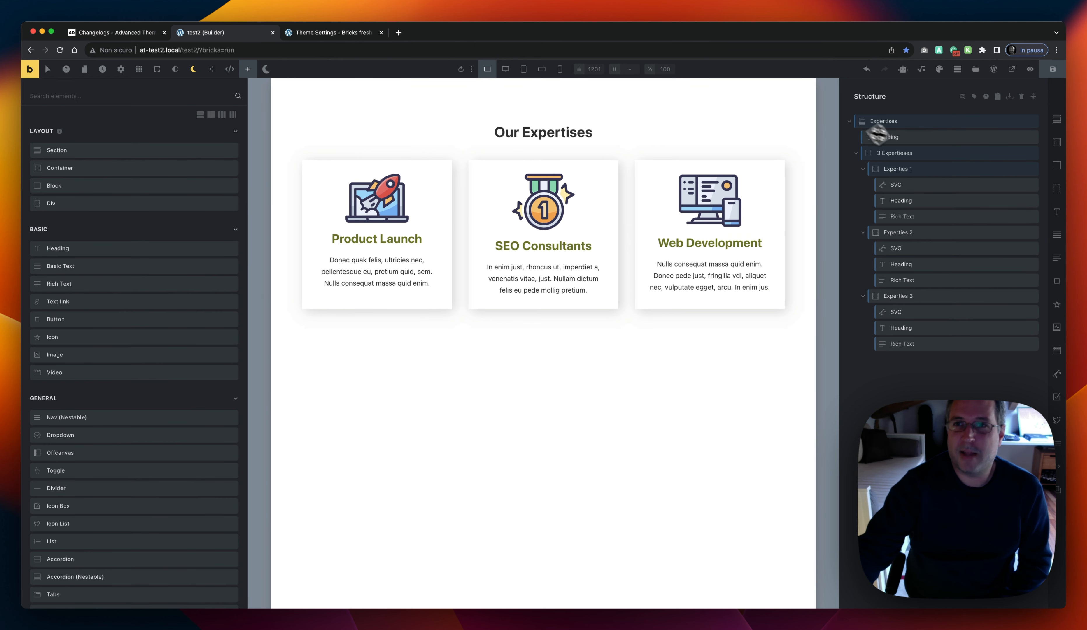
Set the background colour of the three cards' .expertises__experties class to the palette shade action-d-10
left_click(917, 166)
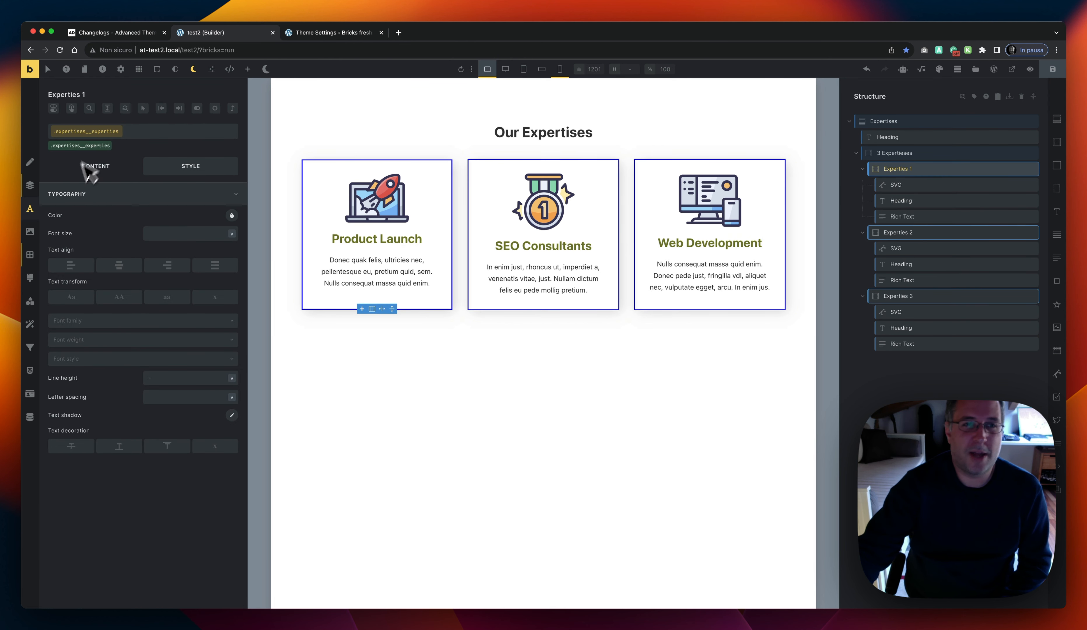
left_click(30, 233)
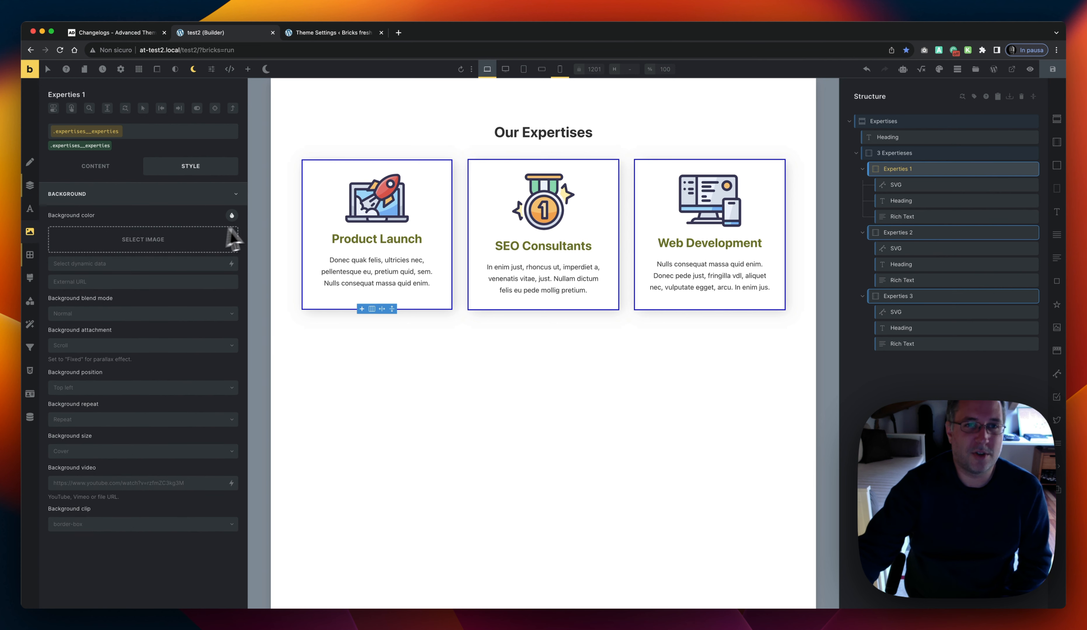
left_click(232, 215)
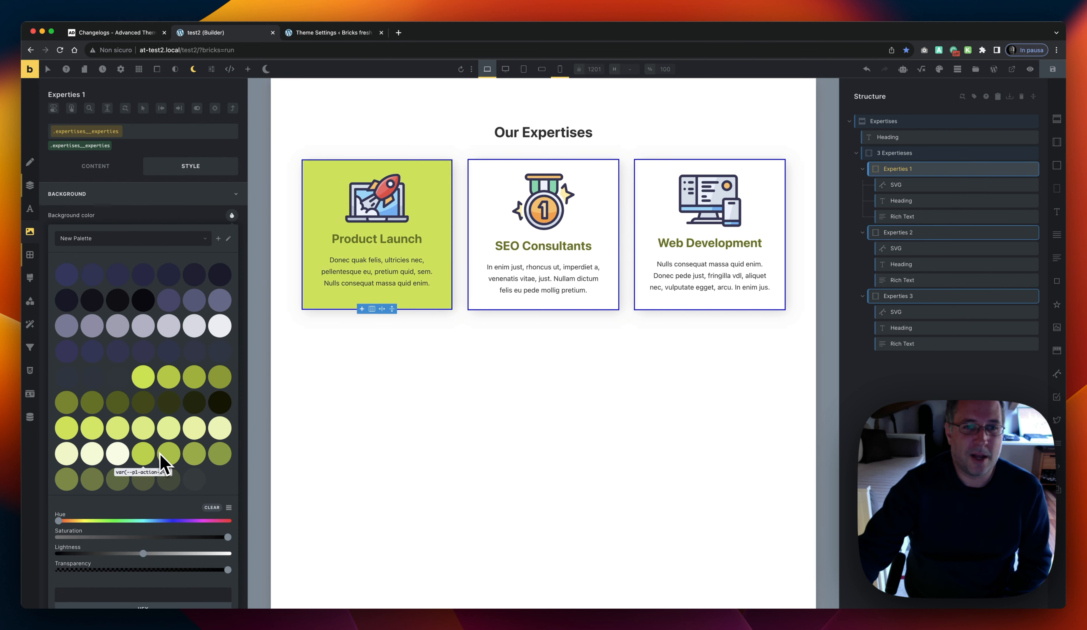
left_click(122, 457)
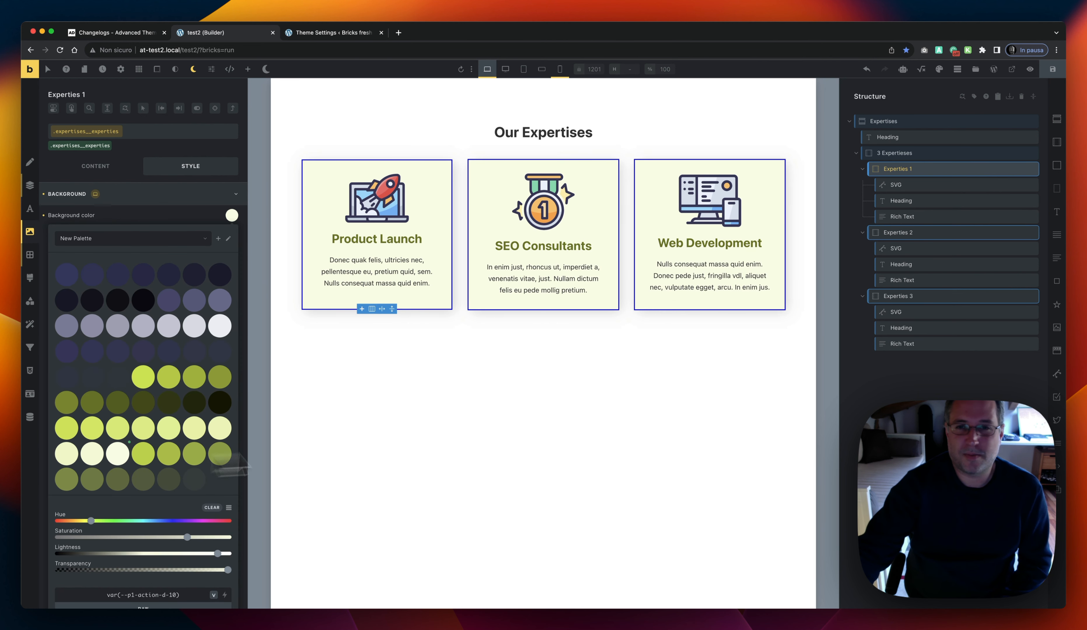
left_click(633, 416)
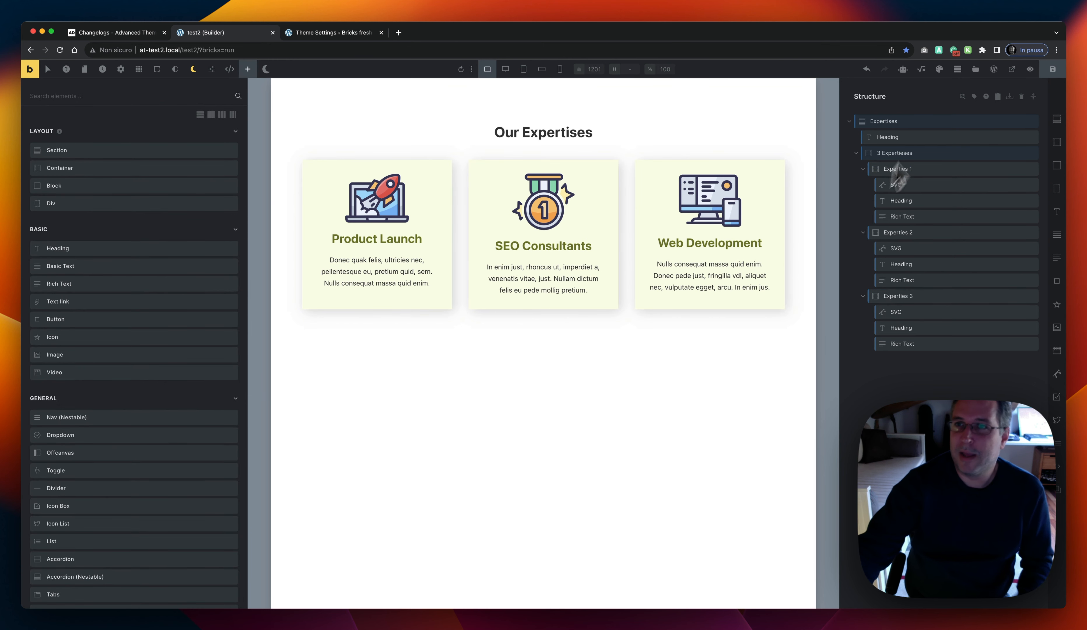
Show the action colour's shades in the Color Manager, switch New Palette to light mode and close the manager
left_click(922, 70)
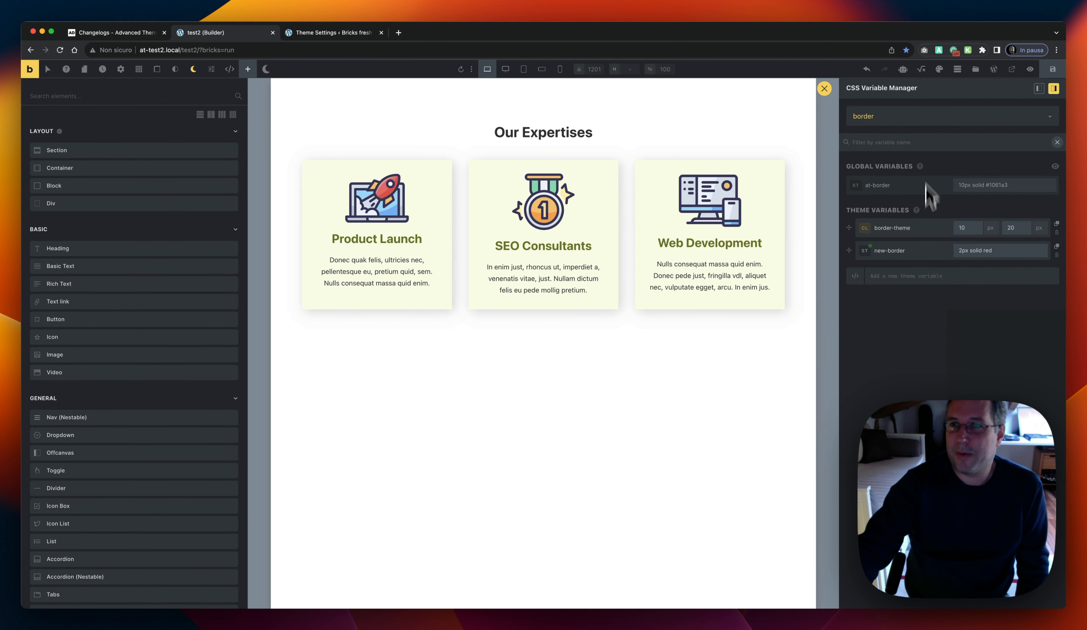
left_click(939, 69)
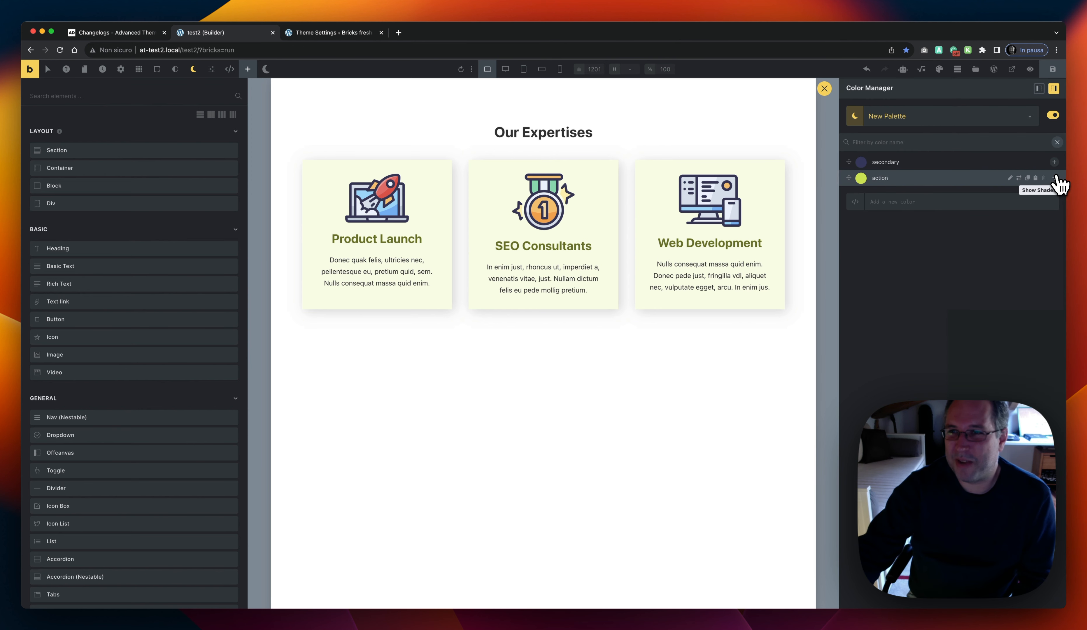
left_click(1054, 178)
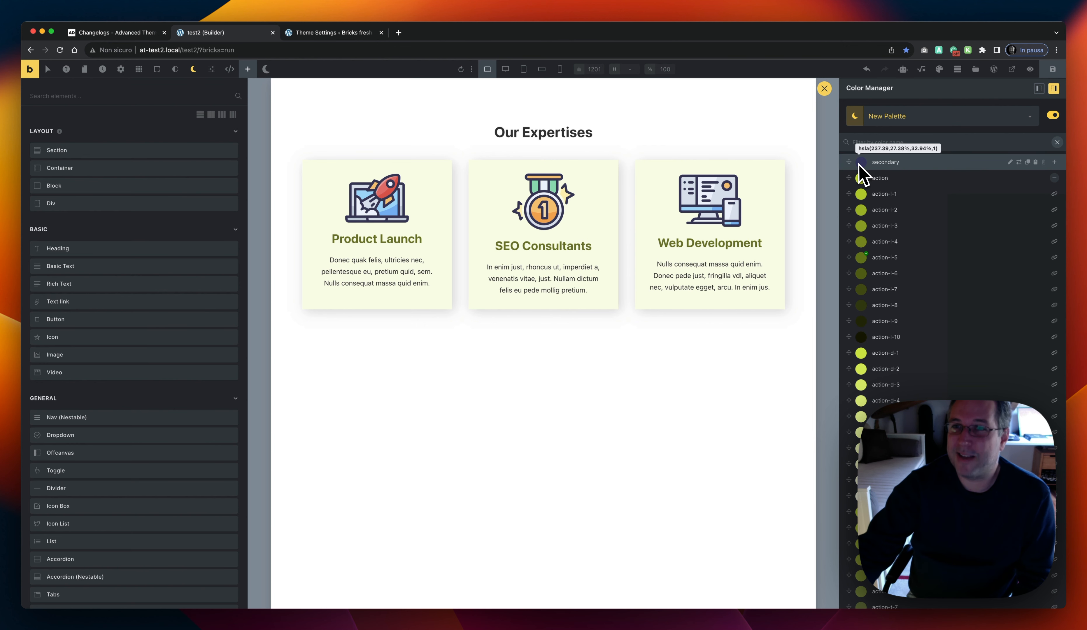
left_click(858, 121)
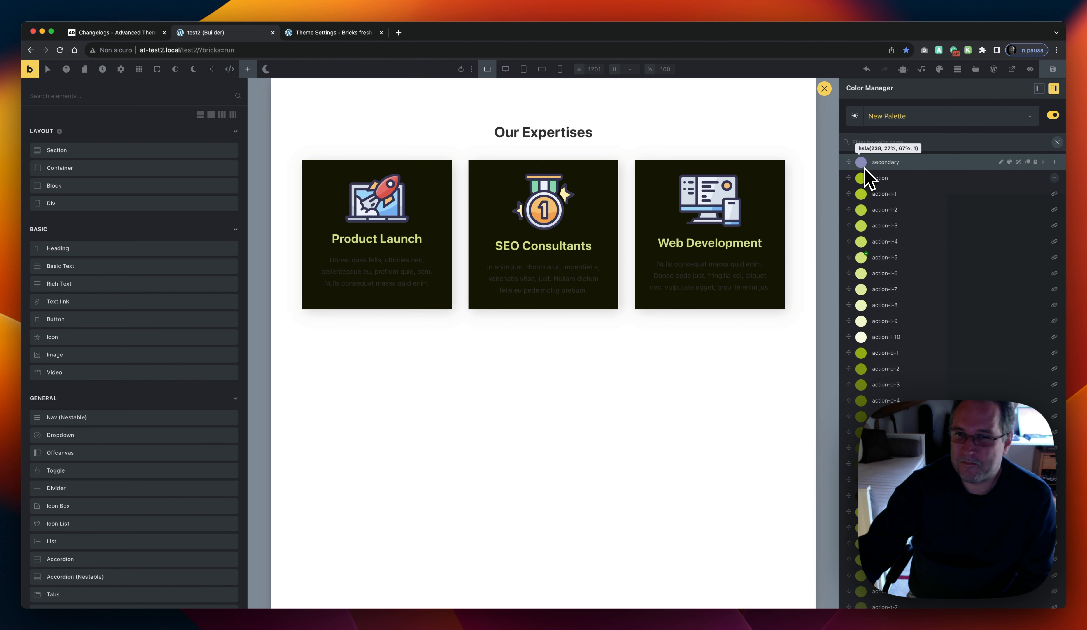
left_click(343, 273)
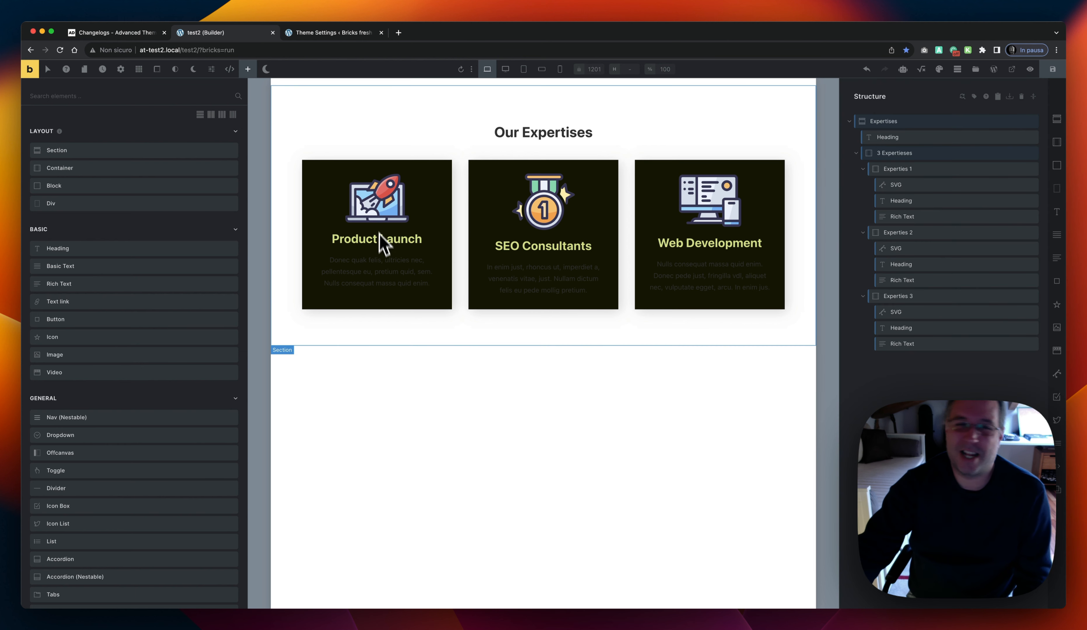
Change the background colour of the cards' .expertises__experties class to the palette shade action-l-10
left_click(902, 168)
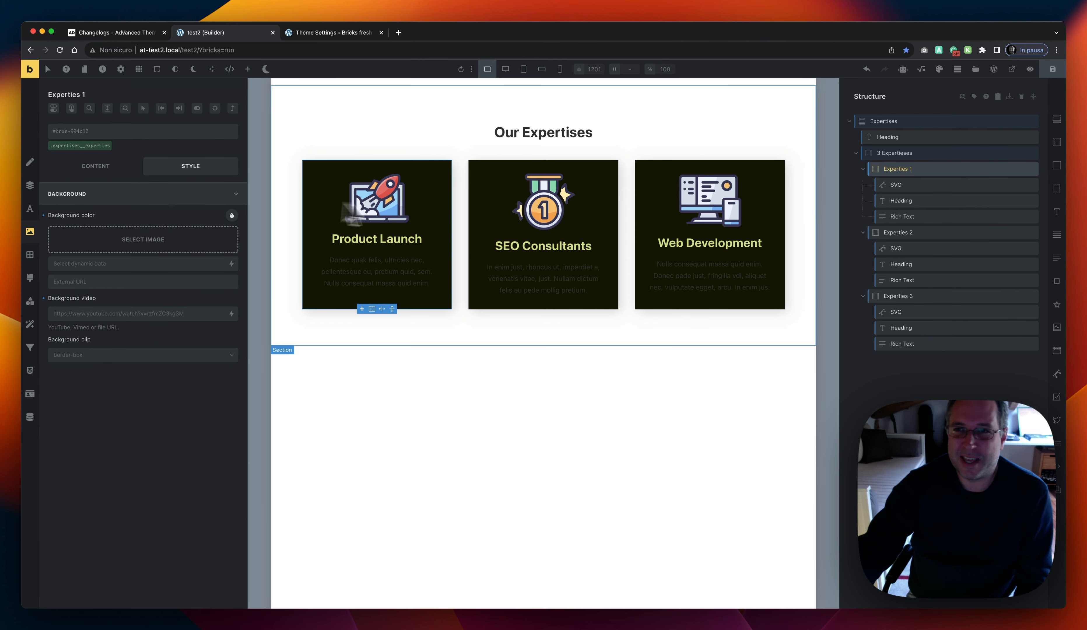
left_click(38, 235)
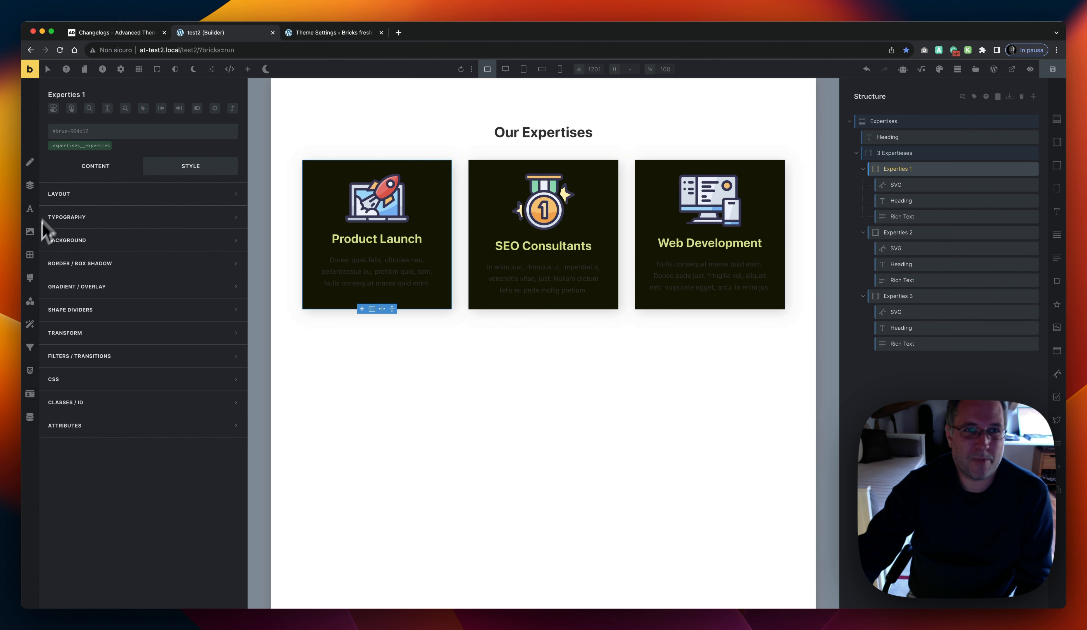
left_click(72, 146)
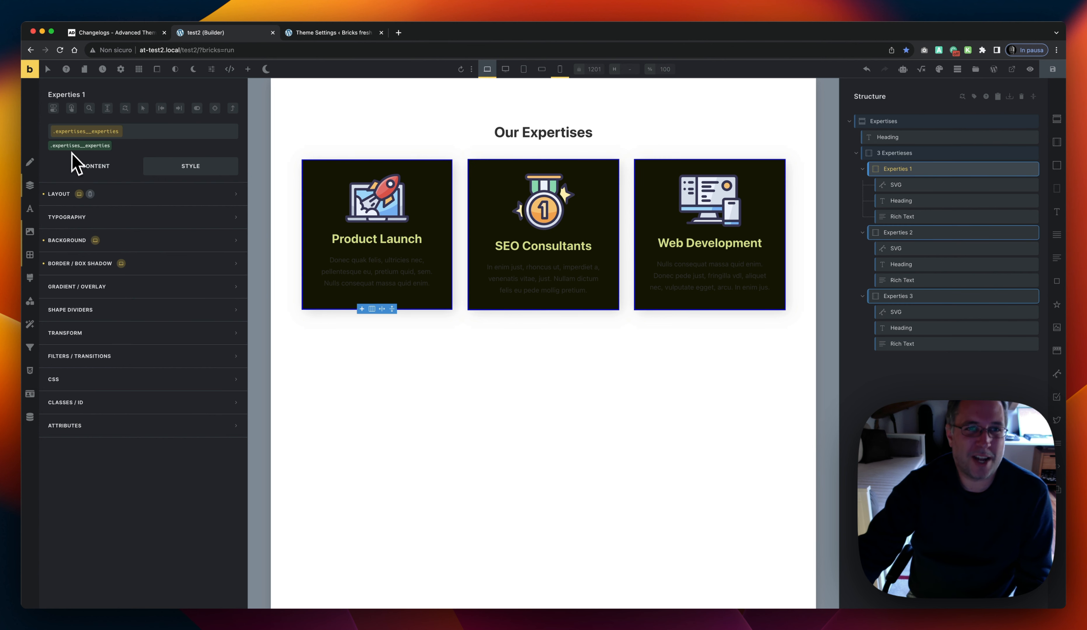
left_click(155, 244)
left_click(232, 215)
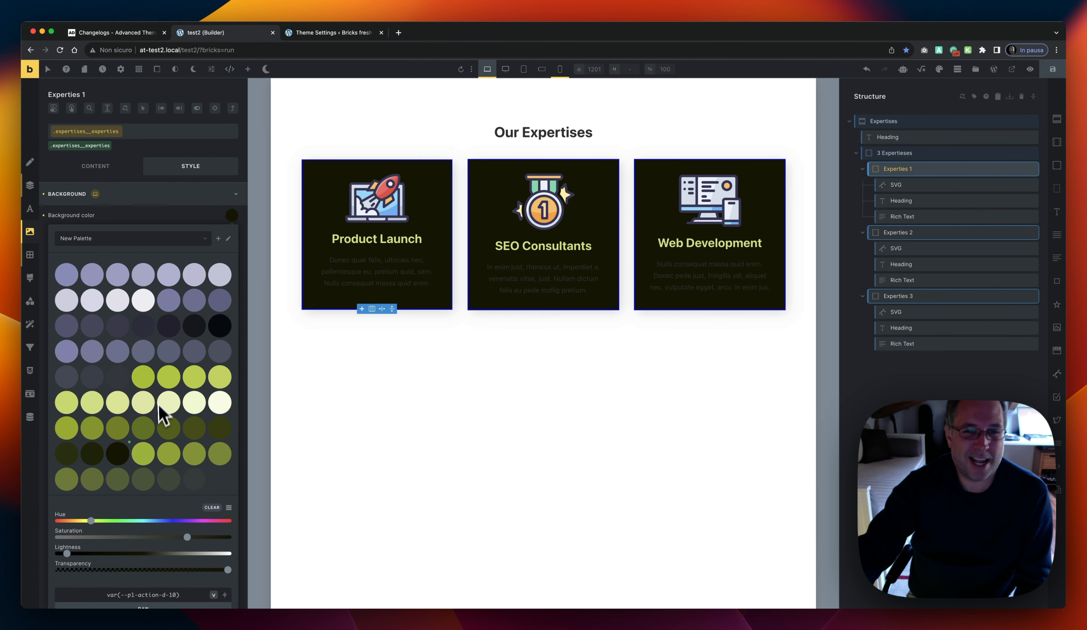
left_click(219, 404)
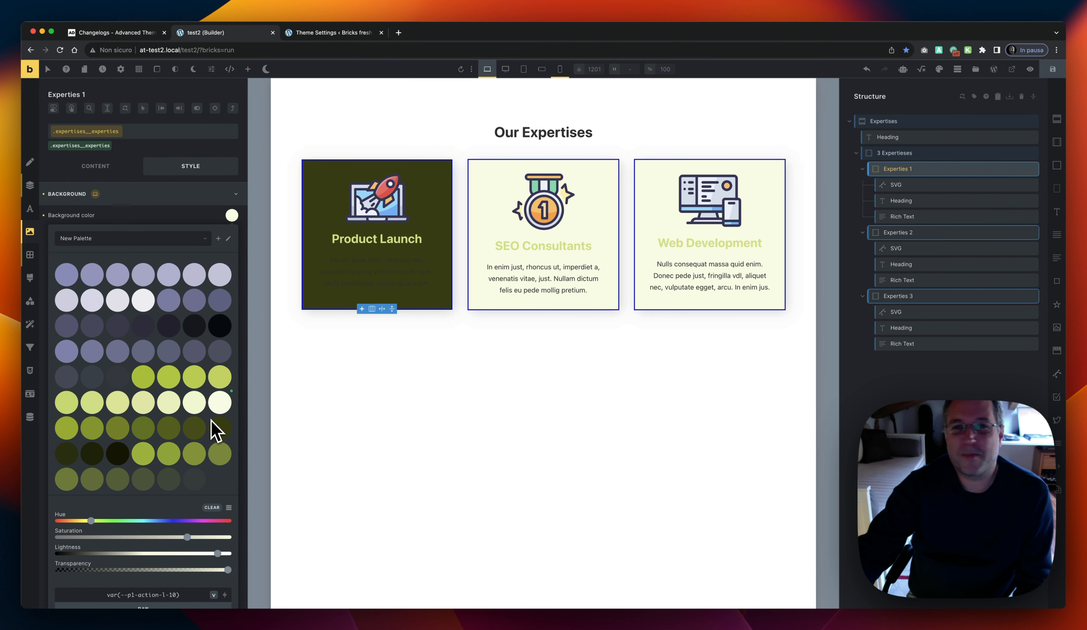
Change the typography colour of the card headings' .expertises__card-heading class to the palette shade action-d-8
left_click(377, 424)
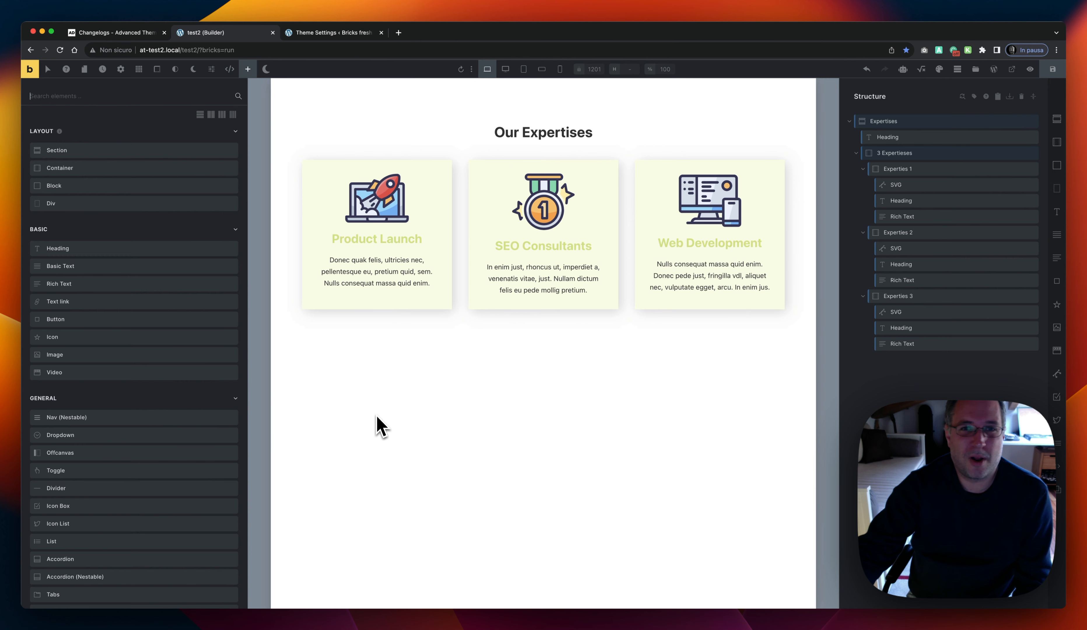
left_click(376, 239)
left_click(43, 203)
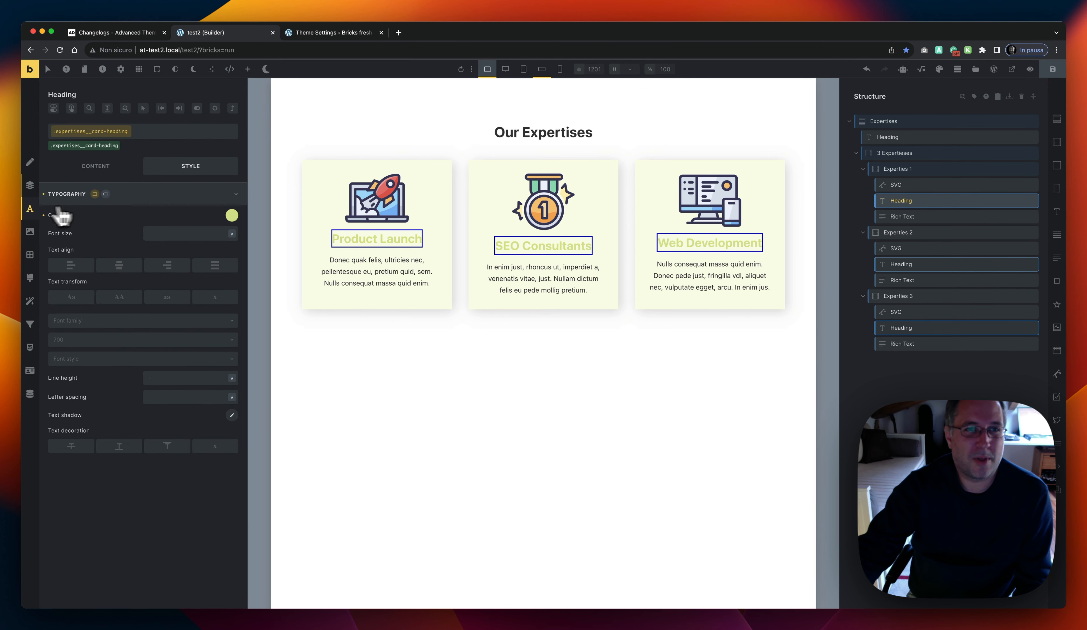
left_click(232, 215)
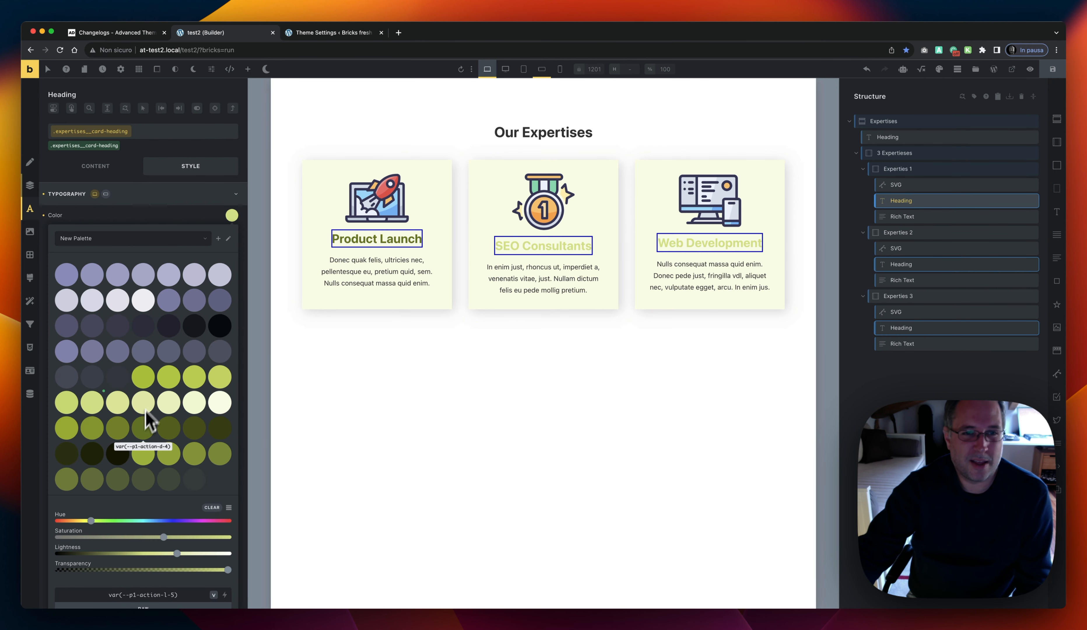
left_click(67, 454)
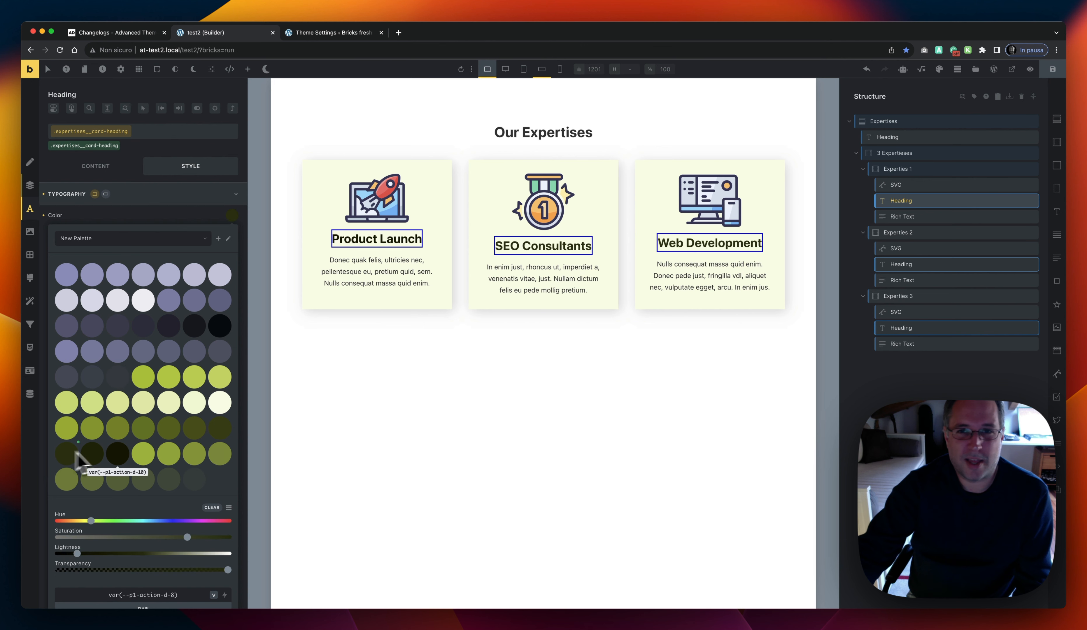
left_click(370, 430)
Recolour New Palette's light-mode action colour in the Color Manager, trying several hues and settling on violet-blue with HSL 249, 72, 36
left_click(938, 70)
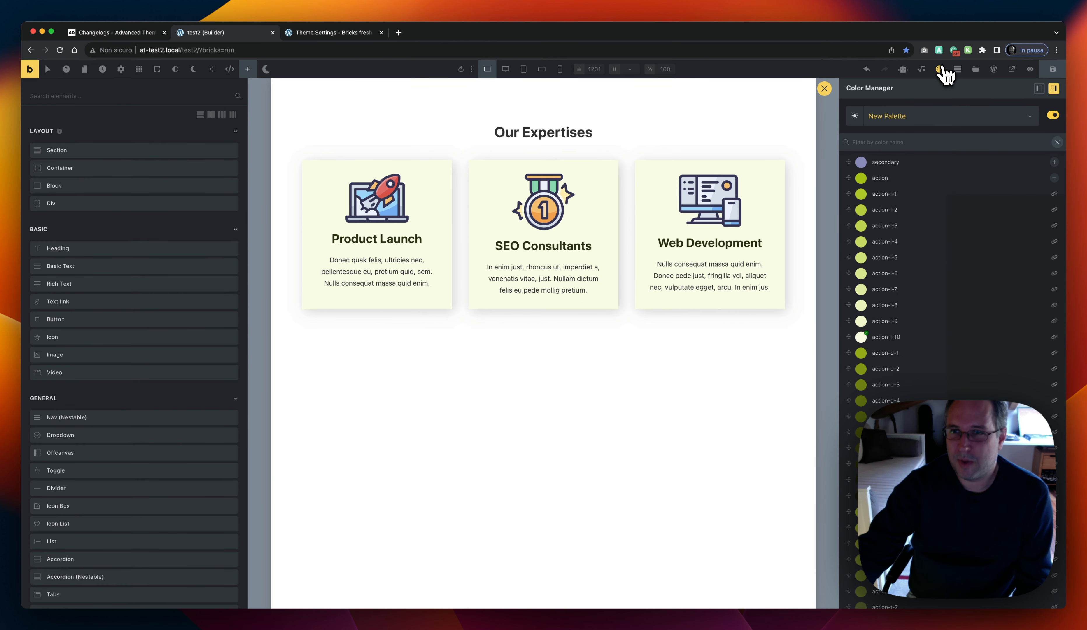
left_click(861, 178)
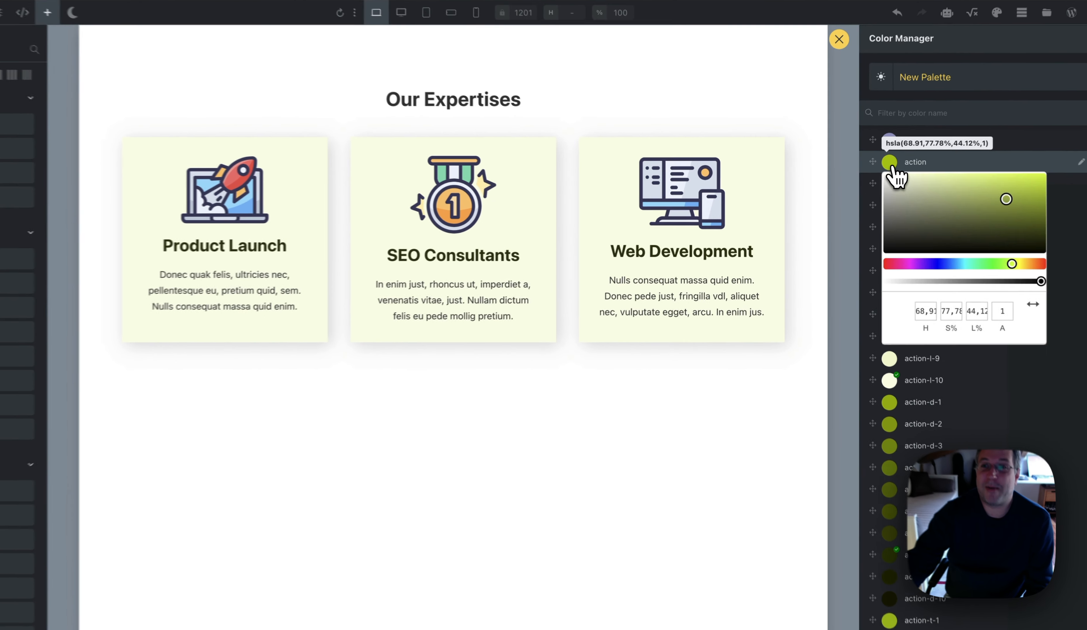
left_click(946, 263)
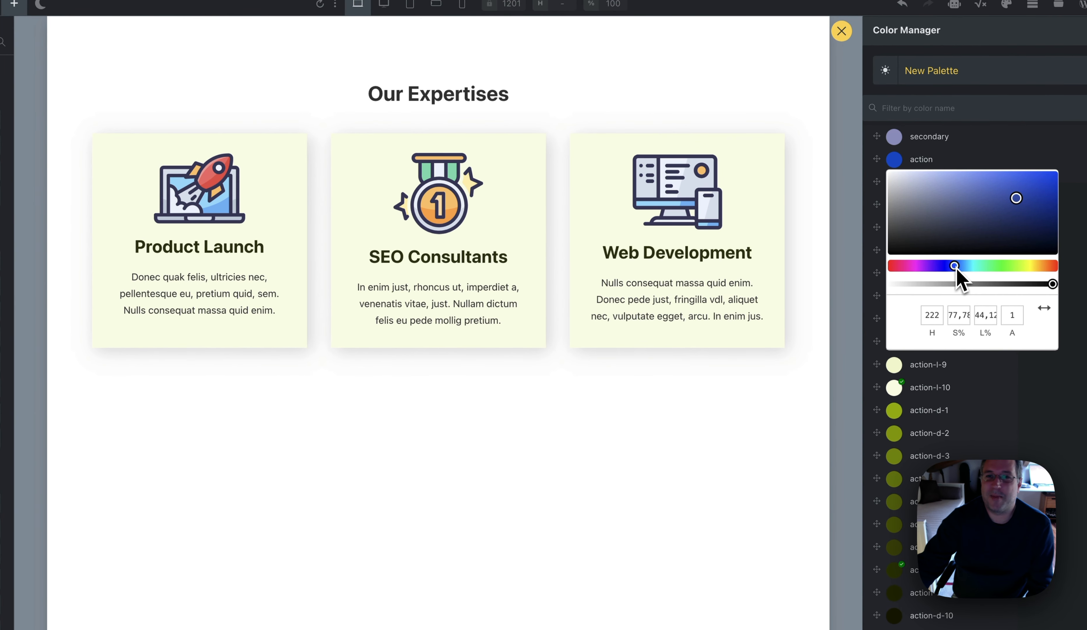
left_click(921, 266)
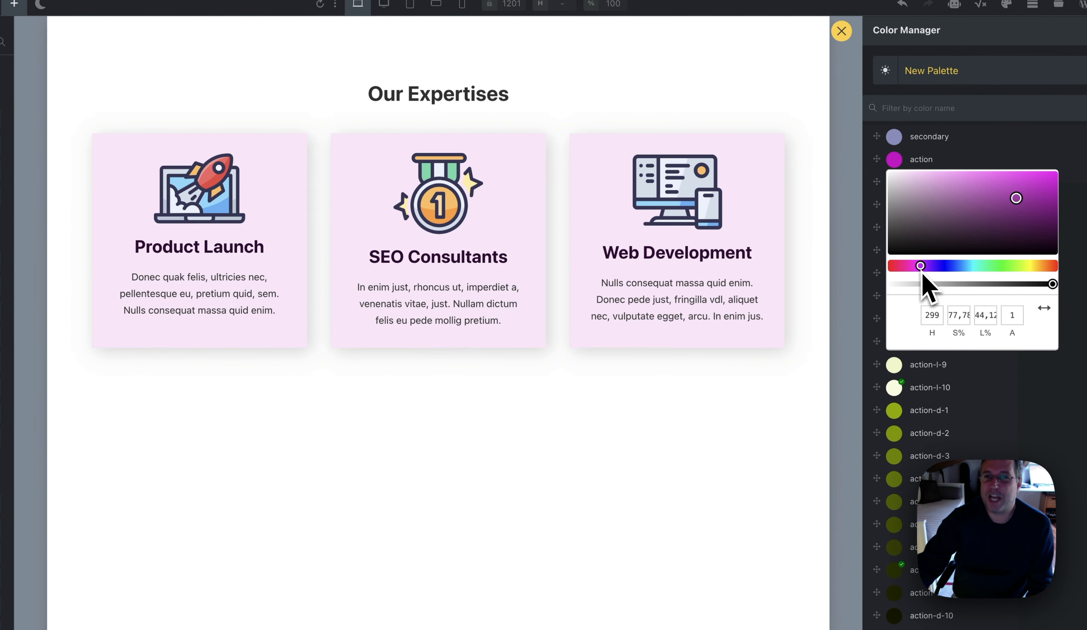
left_click_drag(934, 267, 961, 266)
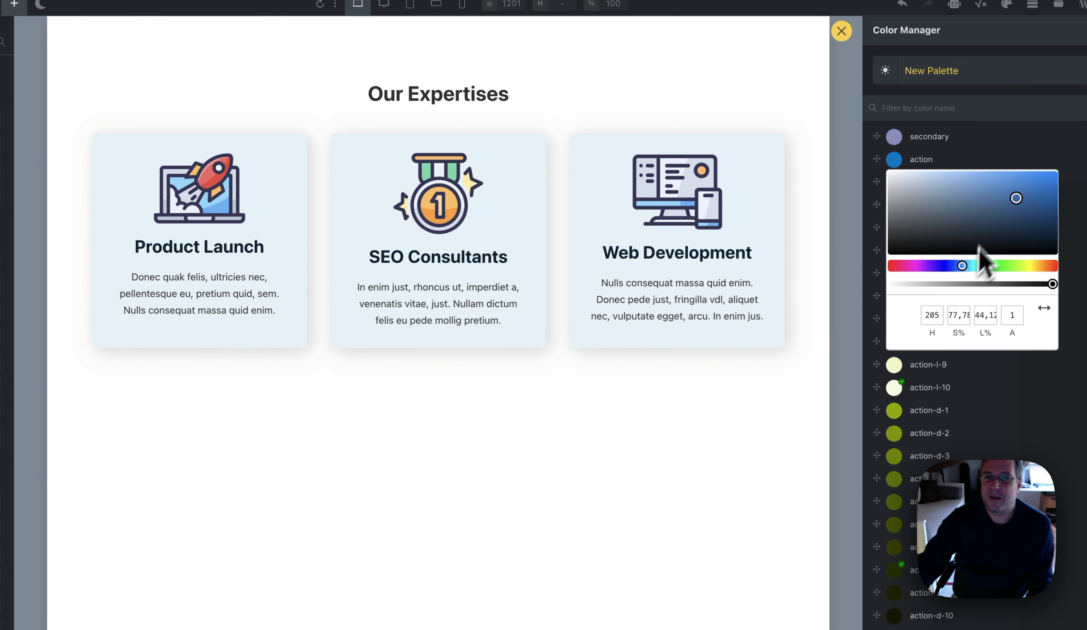
left_click_drag(1014, 199, 1045, 192)
left_click(987, 266)
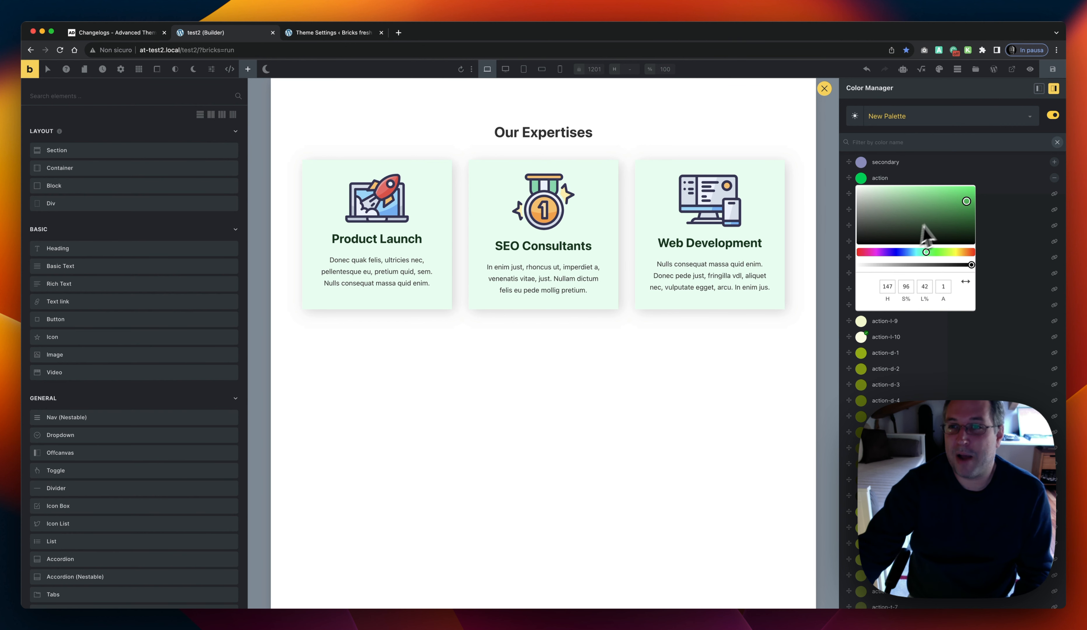
left_click(895, 253)
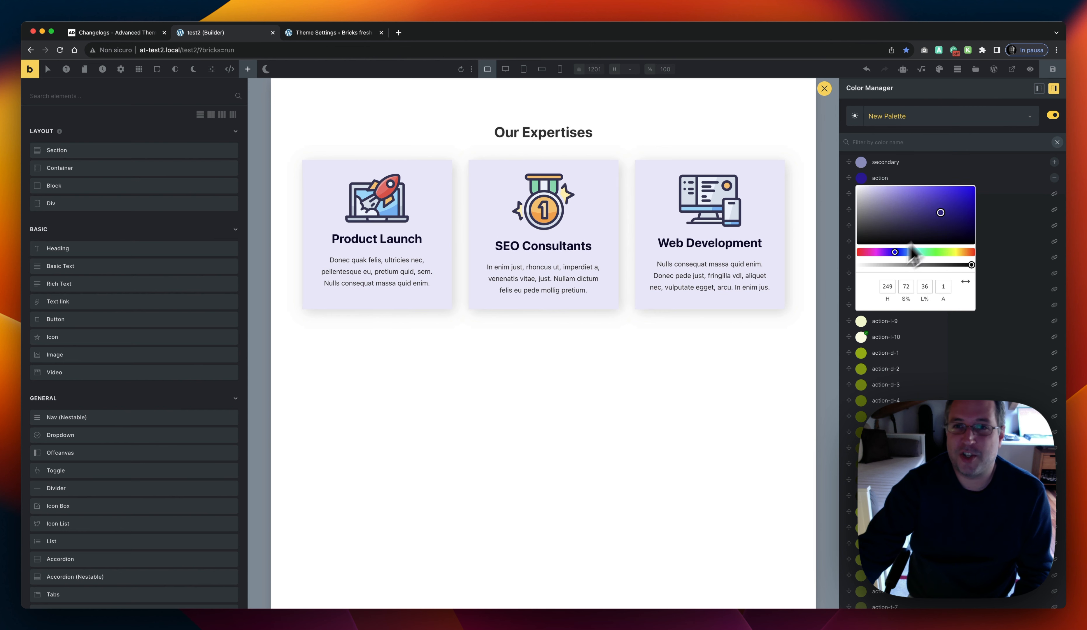
left_click(990, 204)
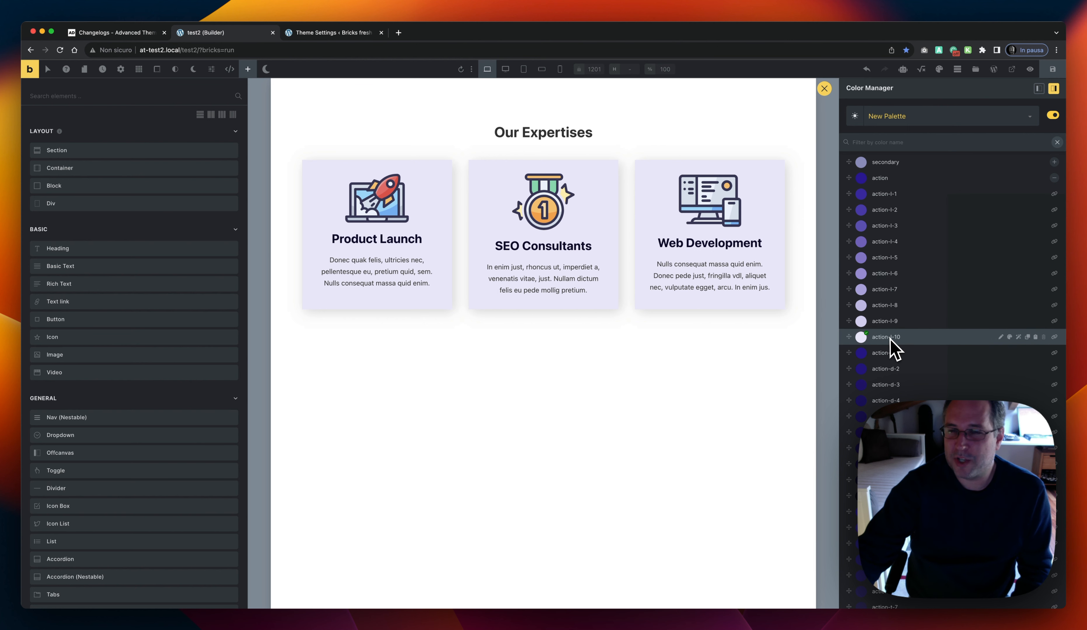
Preview the cards with New Palette in dark mode, return it to light mode, and toggle the palette off and on
left_click(855, 116)
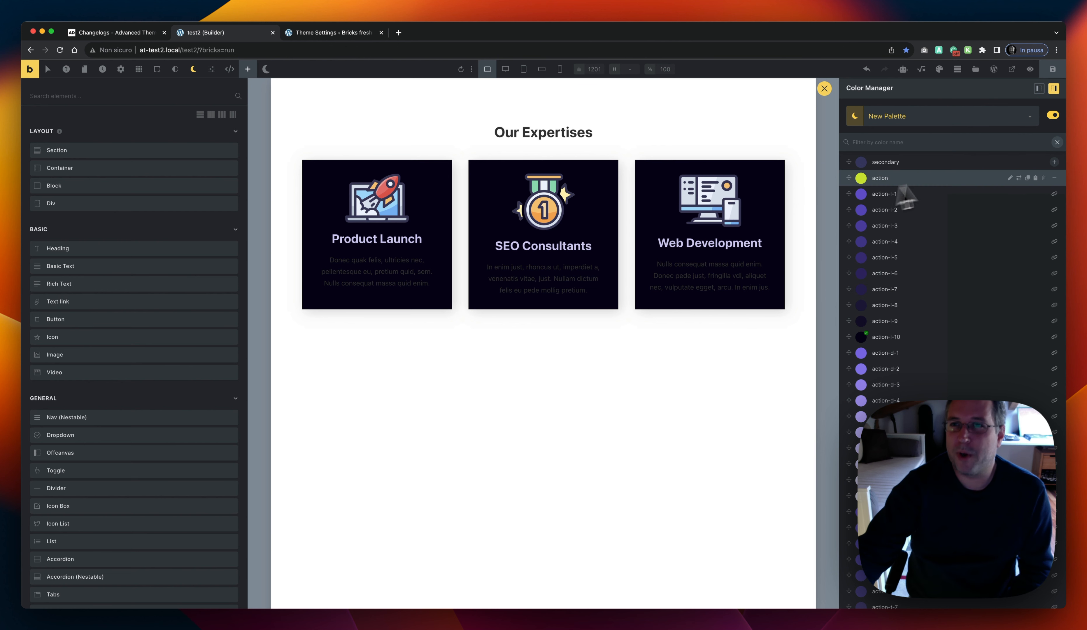
left_click(866, 123)
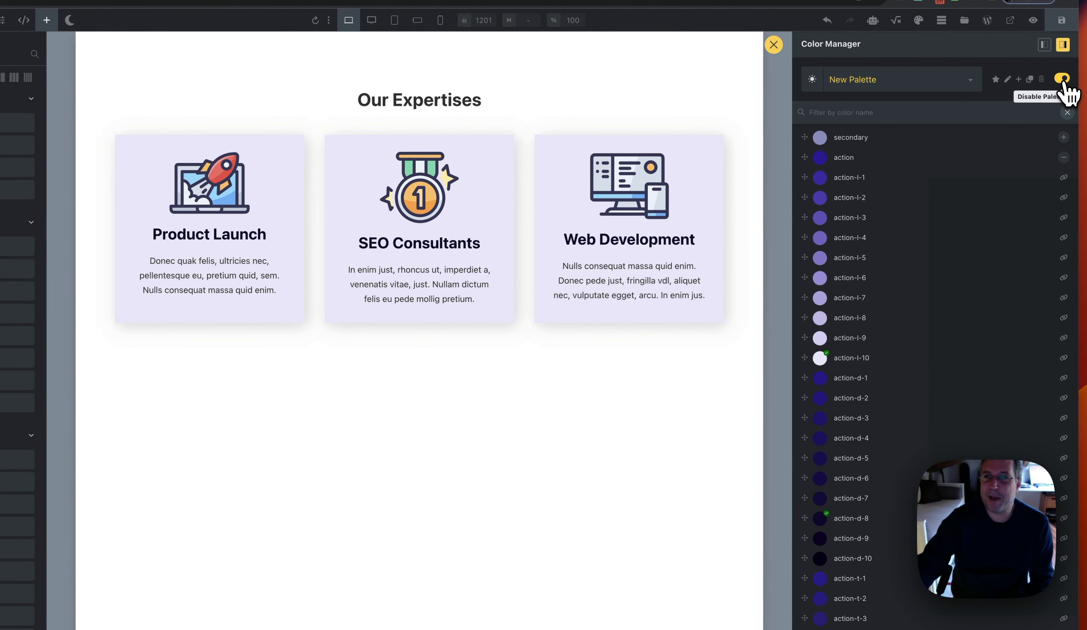
left_click(1063, 79)
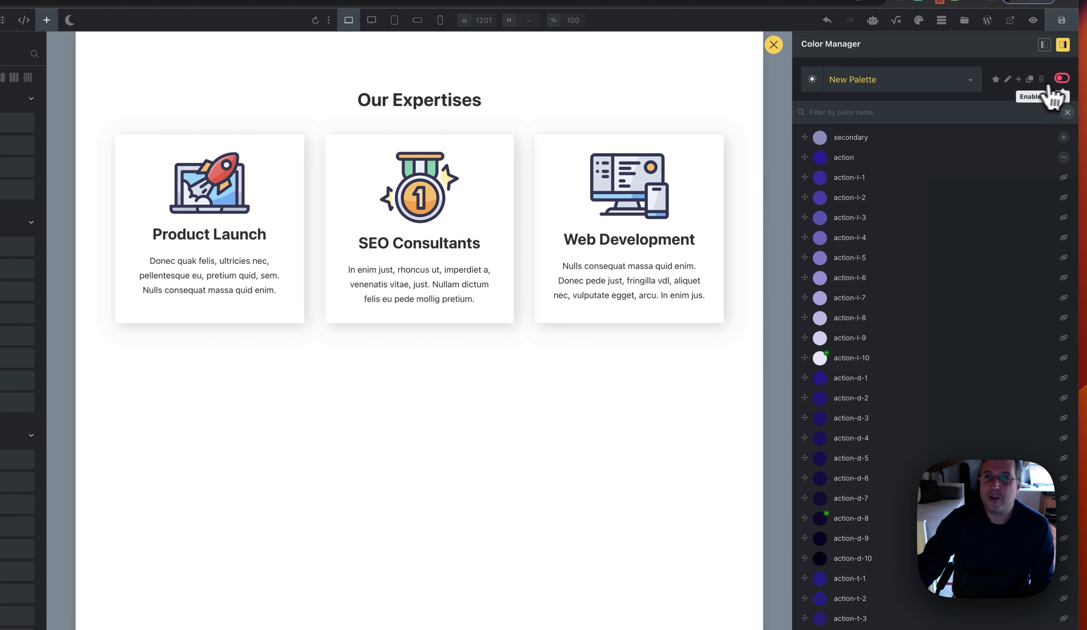
left_click(1063, 79)
double_click(1063, 79)
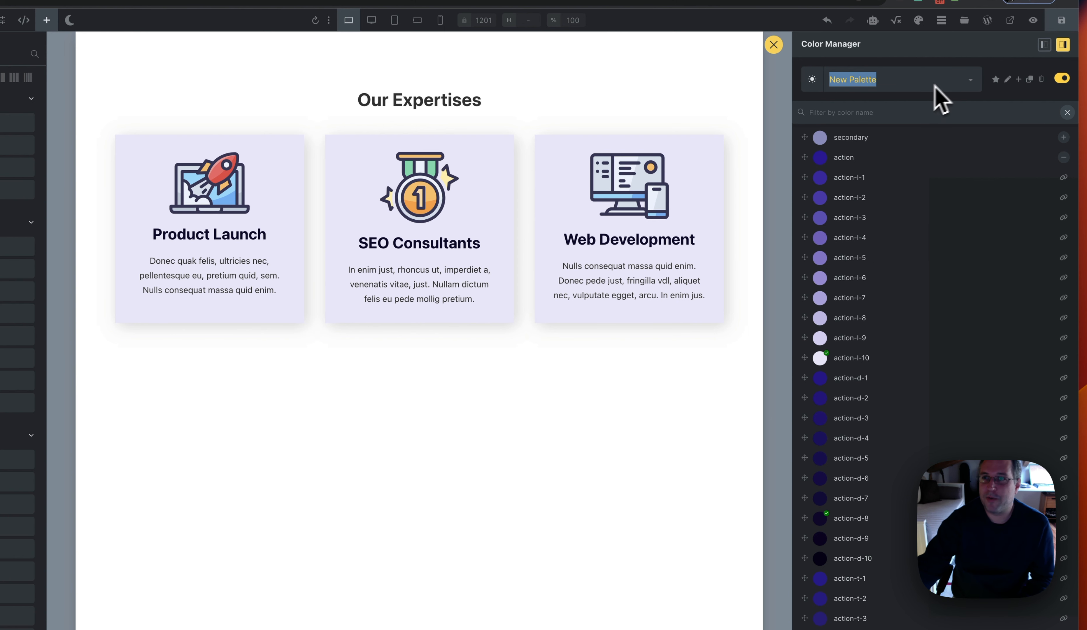
Duplicate New Palette and change the copy's action-d-8 shade to a dark red with HSL 353, 71.9, 11.2
left_click(1030, 80)
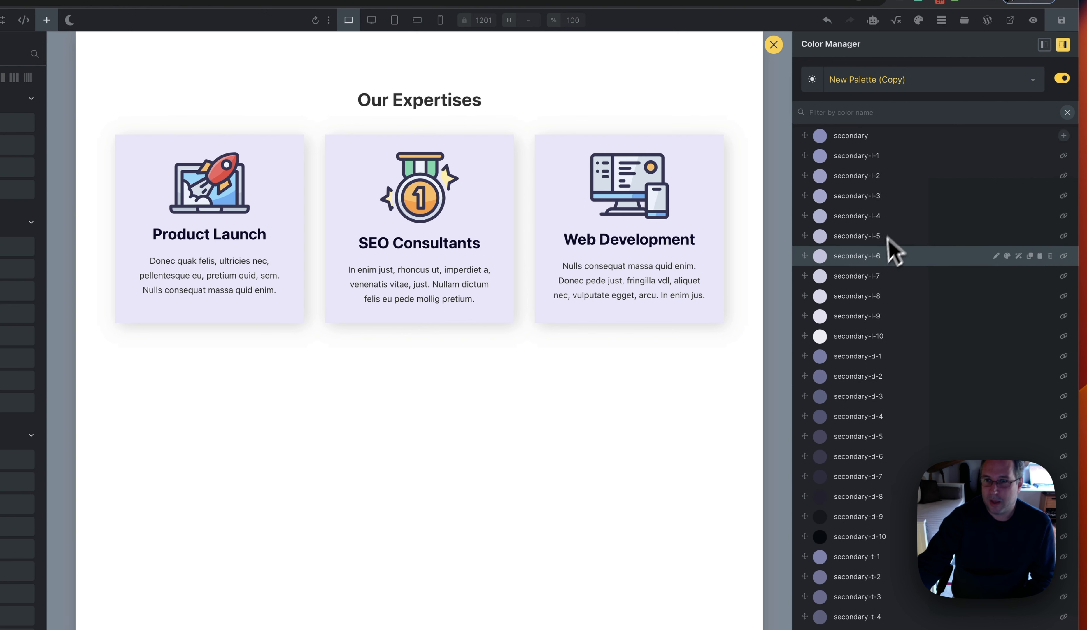
scroll(891, 250, "down", 15)
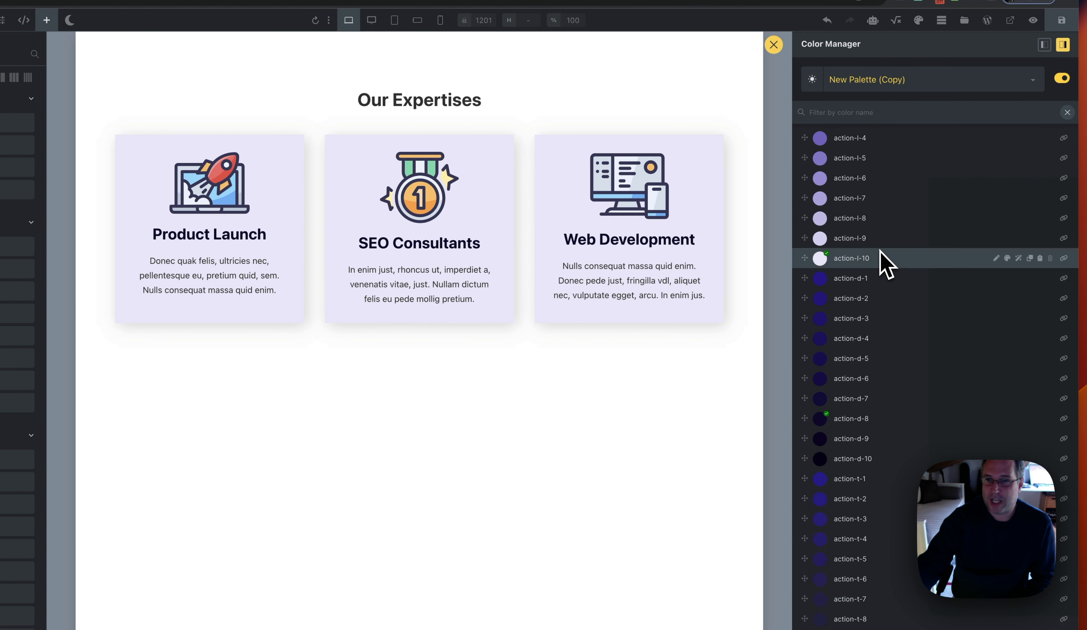
left_click(820, 420)
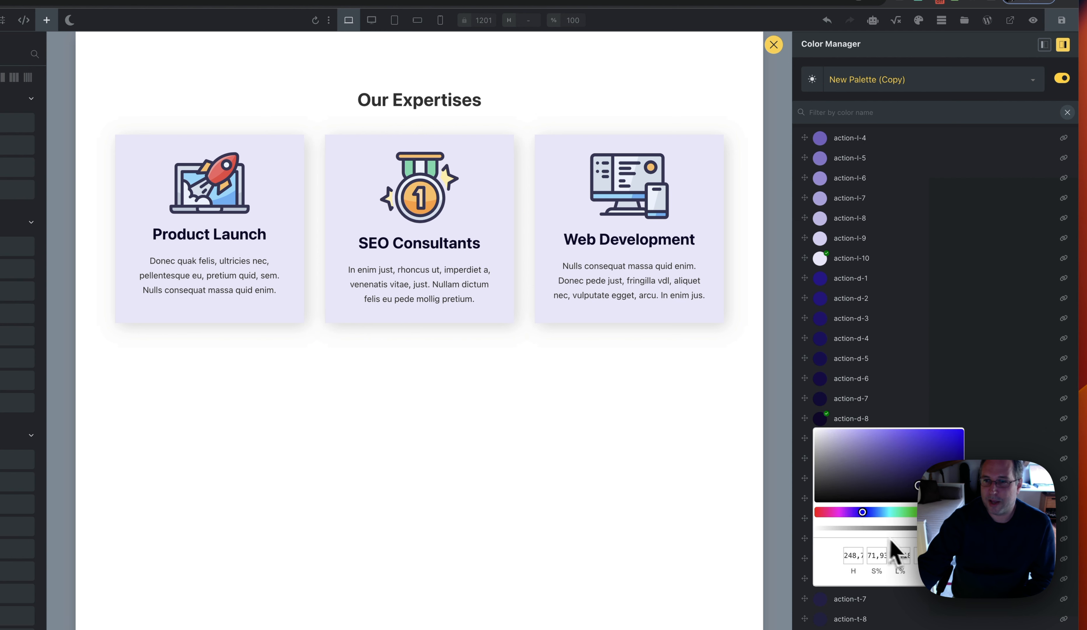
left_click(822, 513)
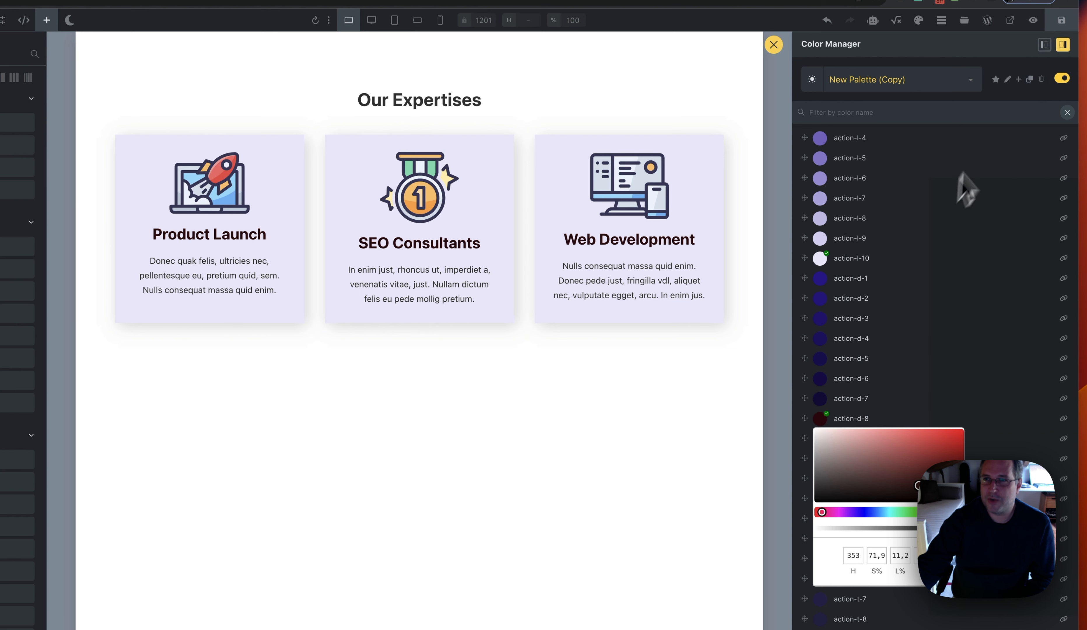
Switch to New Palette and check its action-d-8 shade and its enabled state against the copy
left_click(948, 84)
left_click(935, 67)
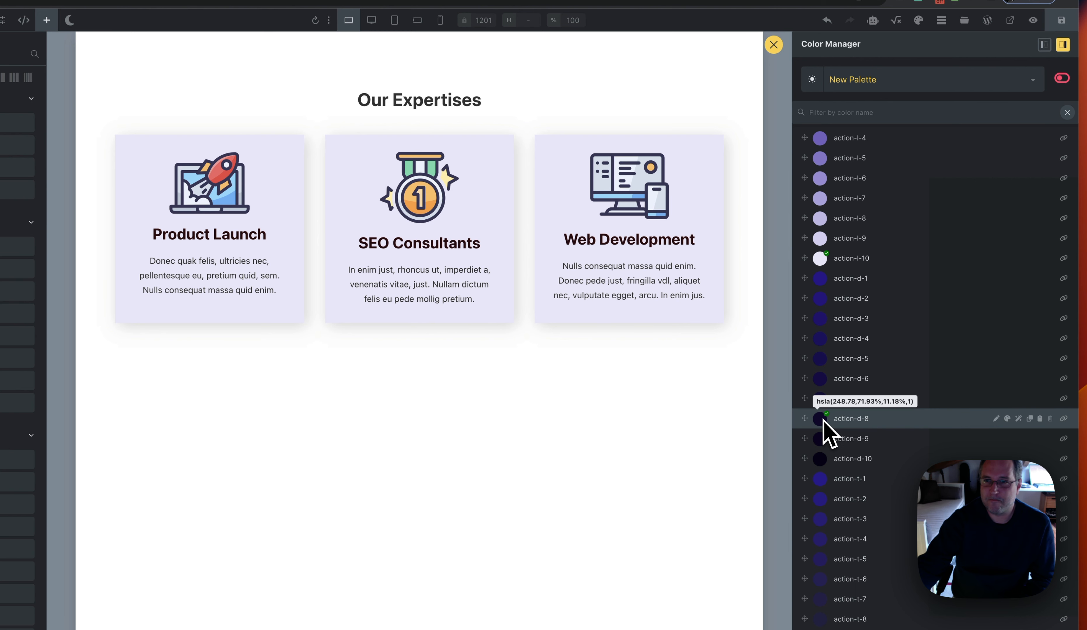
scroll(843, 400, "up", 3)
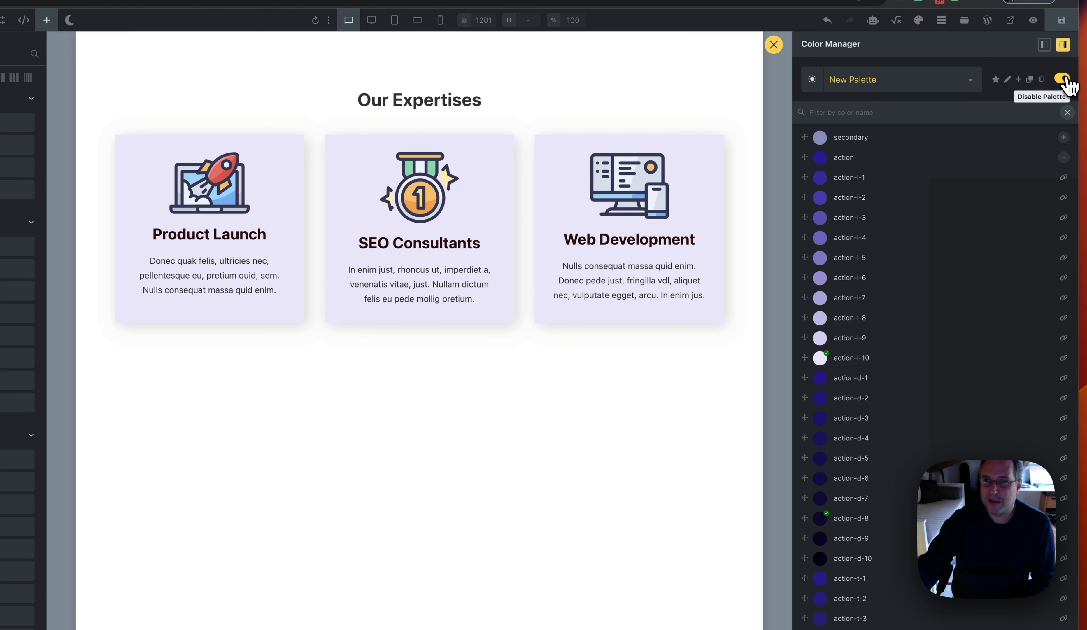
Return to New Palette (Copy) and set its action-d-8 shade to a bright green with HSL 128, 75, 43
left_click(968, 79)
left_click(925, 100)
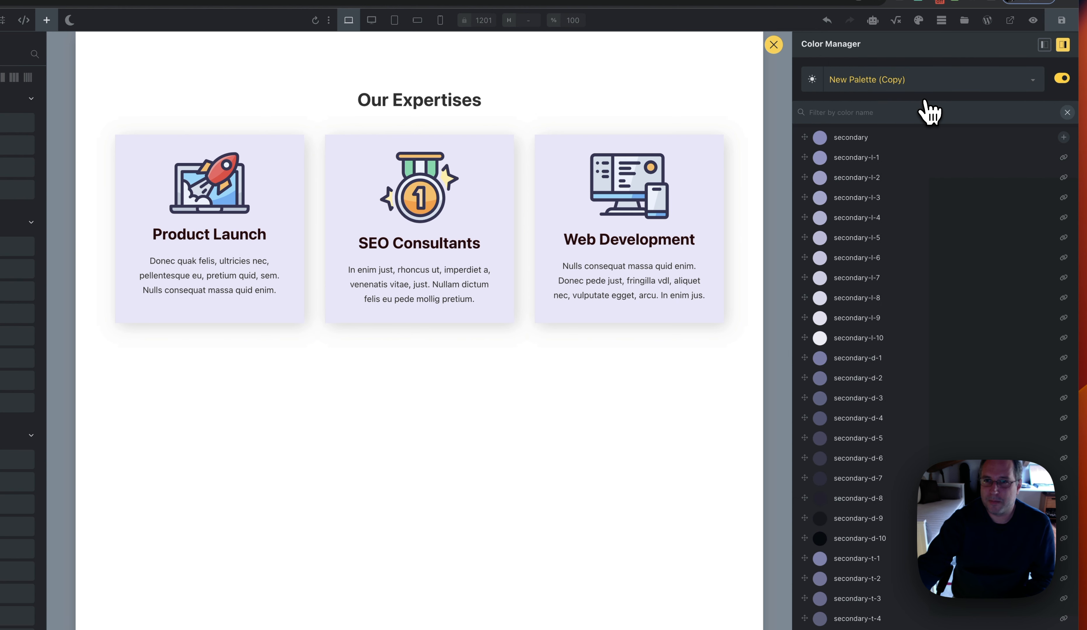
scroll(924, 309, "down", 12)
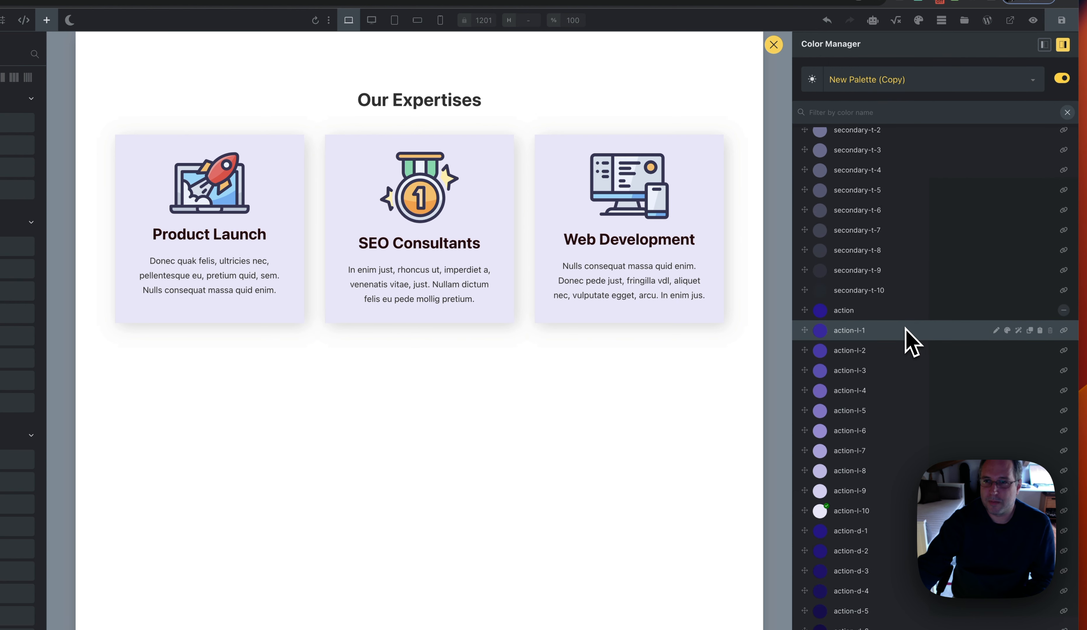
scroll(905, 340, "down", 5)
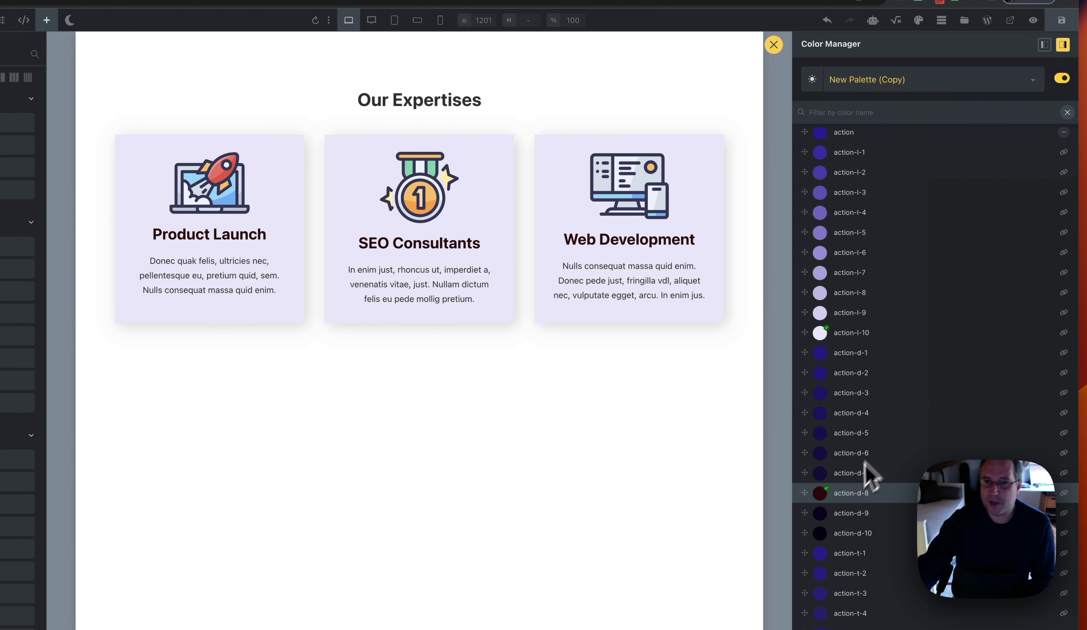
left_click(820, 493)
left_click(909, 587)
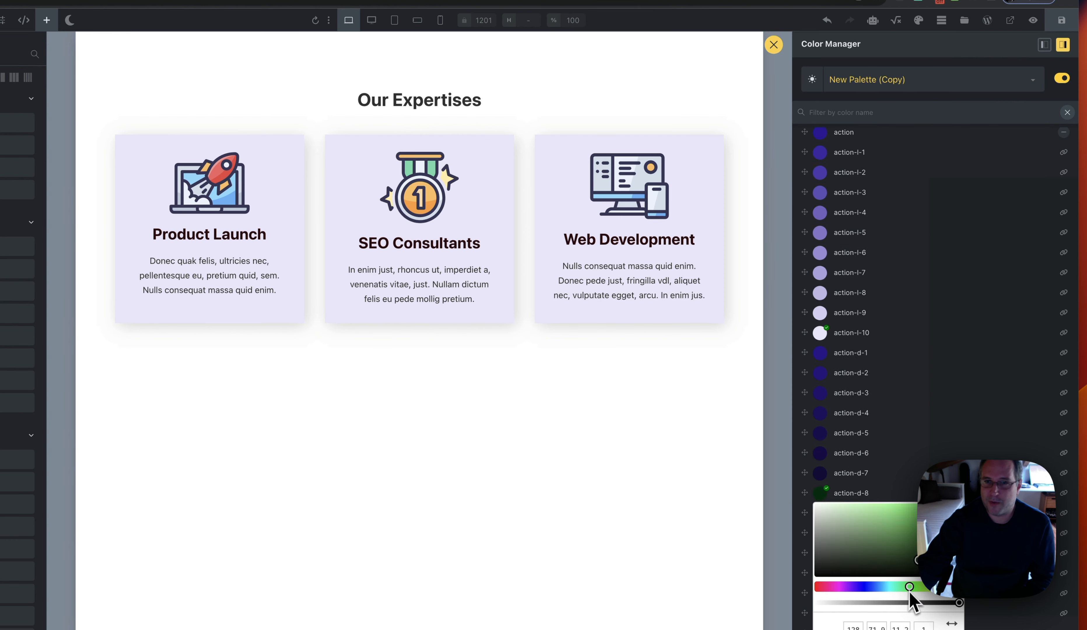
left_click_drag(910, 538, 951, 527)
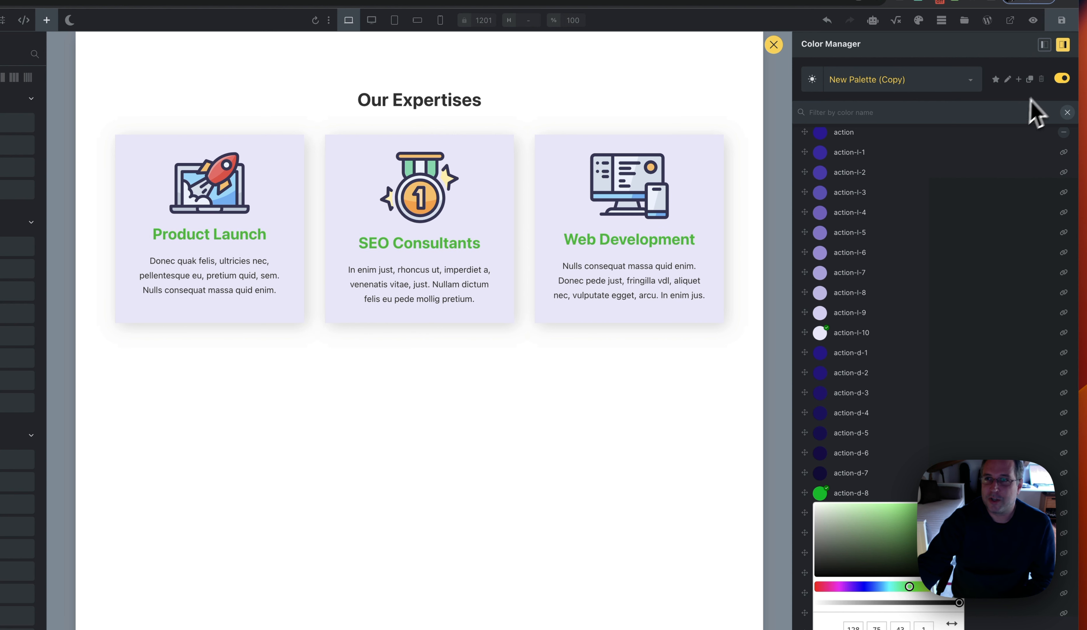
Toggle New Palette (Copy) off and on to compare the cards, and enable the original New Palette
left_click(1061, 79)
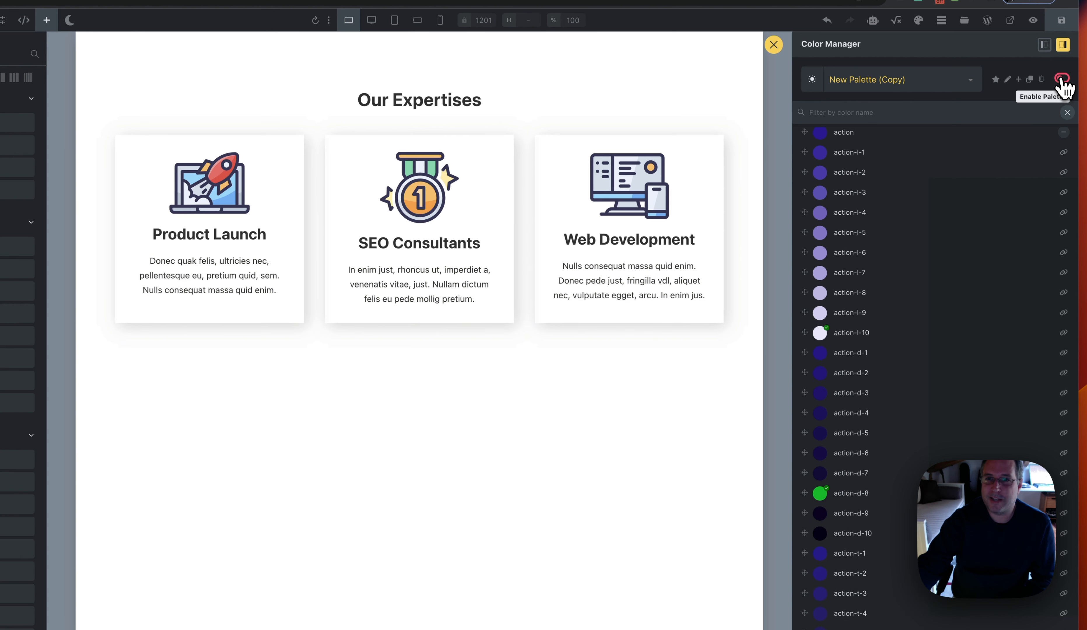
double_click(1061, 79)
left_click(1062, 78)
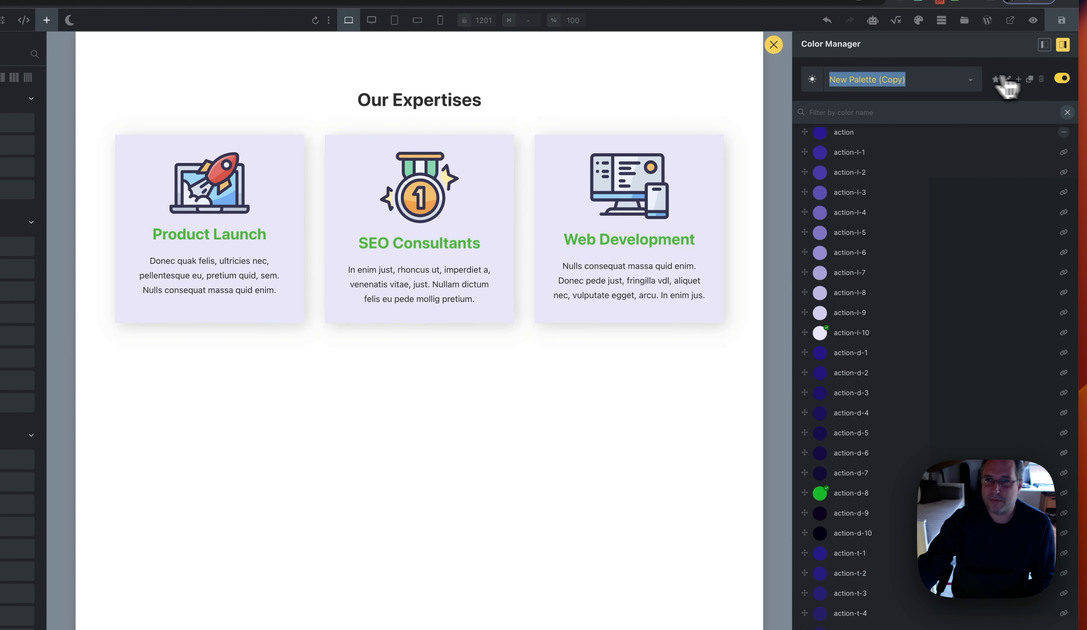
left_click(947, 83)
left_click(921, 67)
left_click(1062, 79)
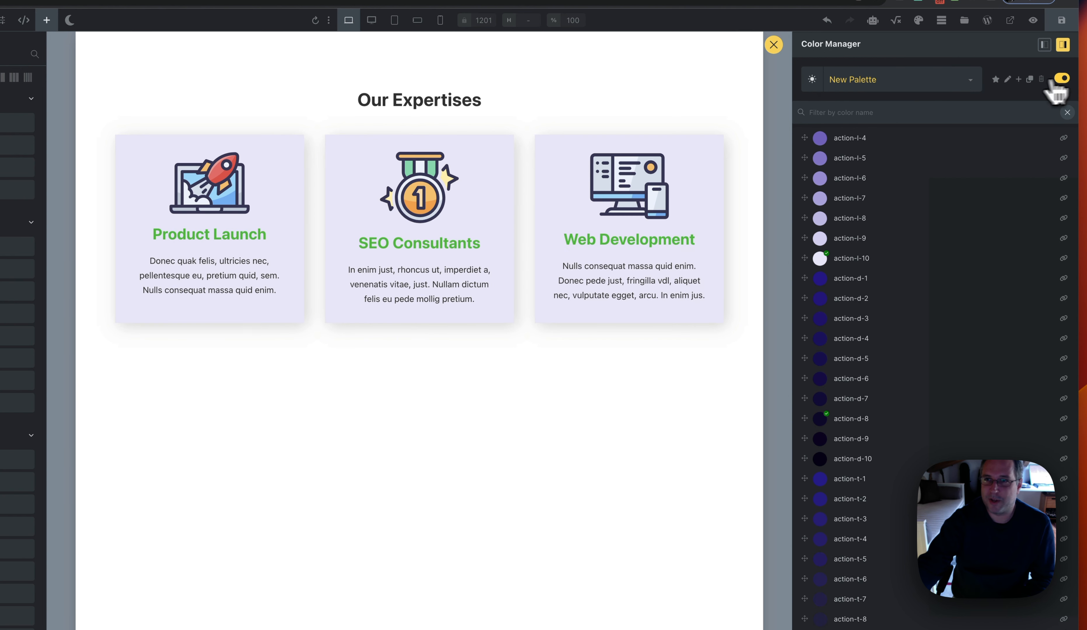
Select New Palette (Copy) and switch it off and on repeatedly to compare the card heading colours, leaving it enabled
left_click(907, 85)
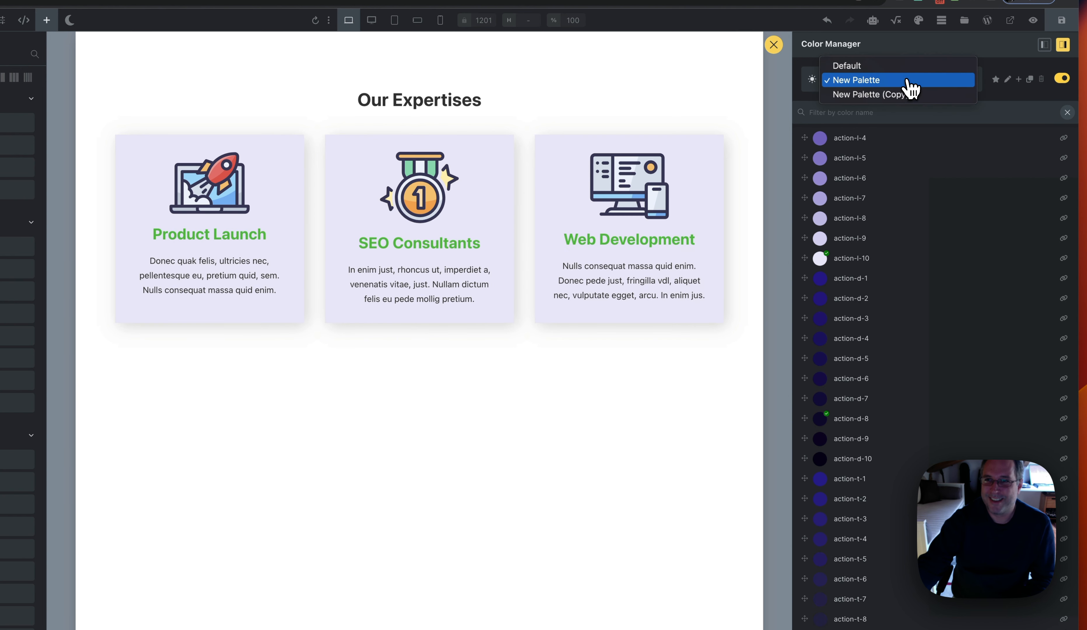
left_click(906, 95)
left_click(1062, 78)
left_click(1062, 79)
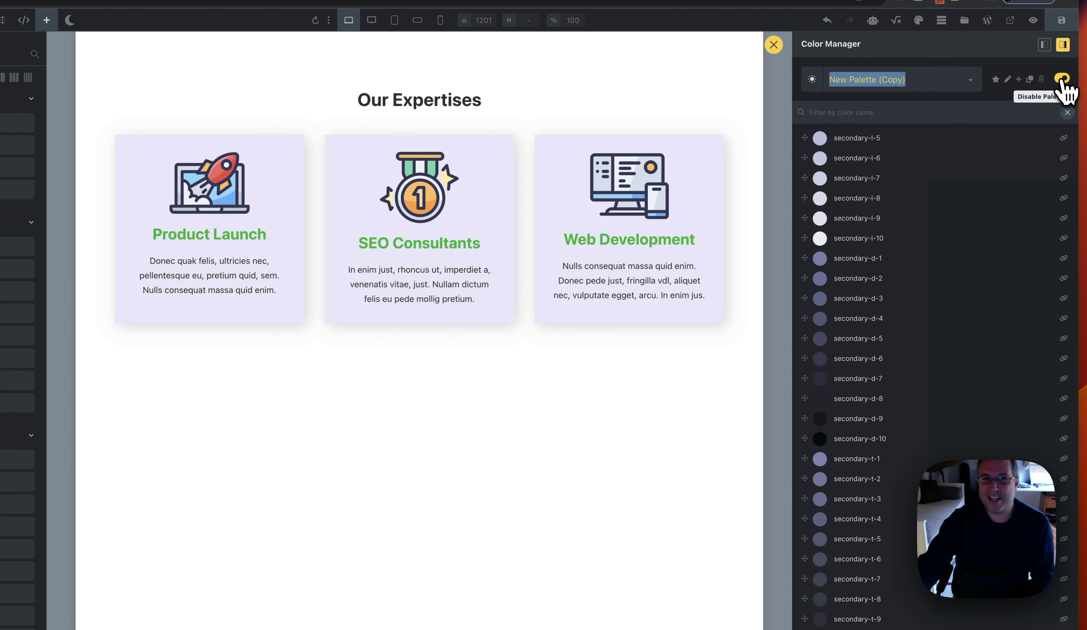
left_click(1061, 79)
left_click(1062, 78)
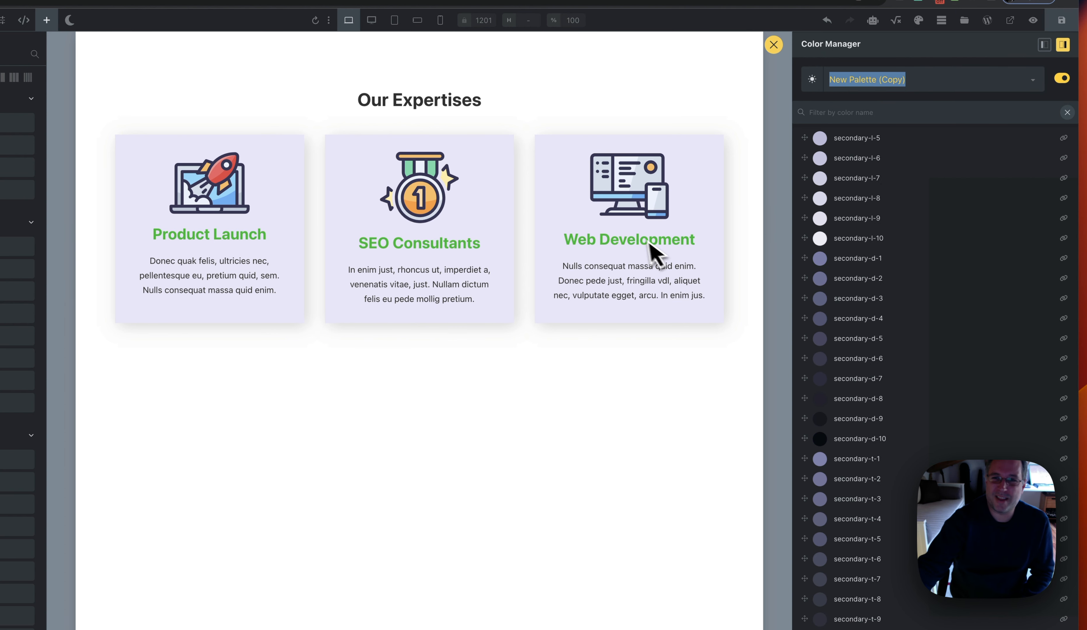
left_click(1062, 79)
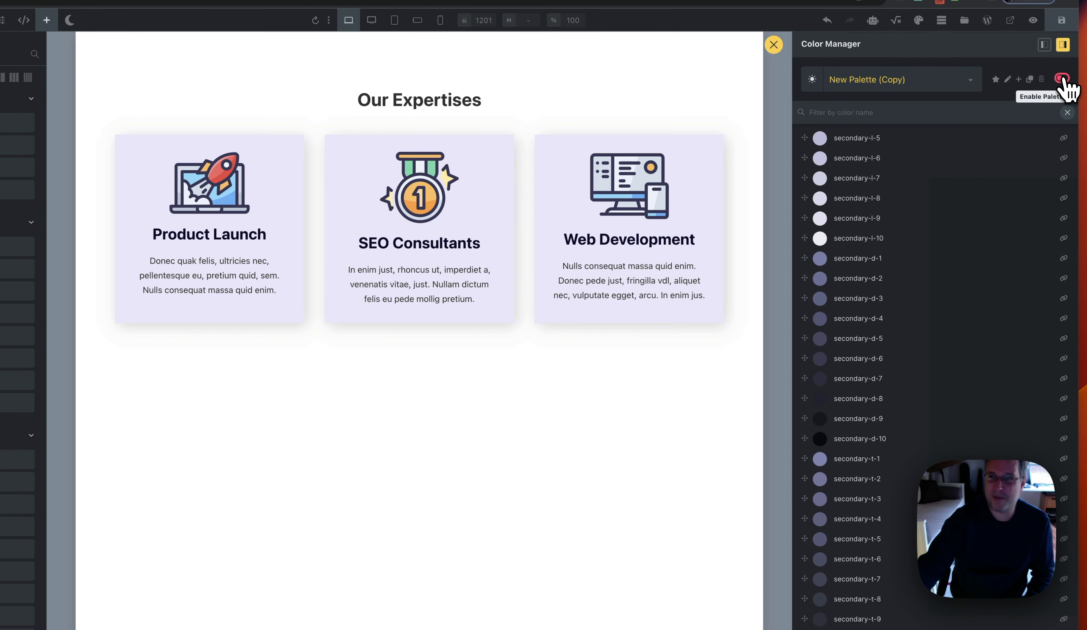
left_click(1062, 79)
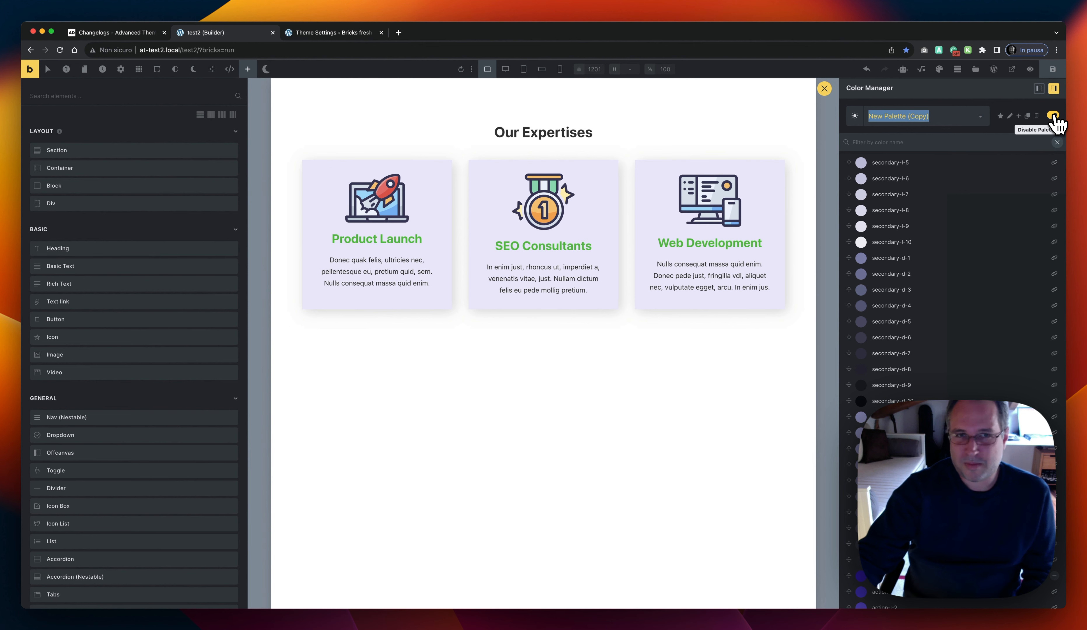
left_click(109, 34)
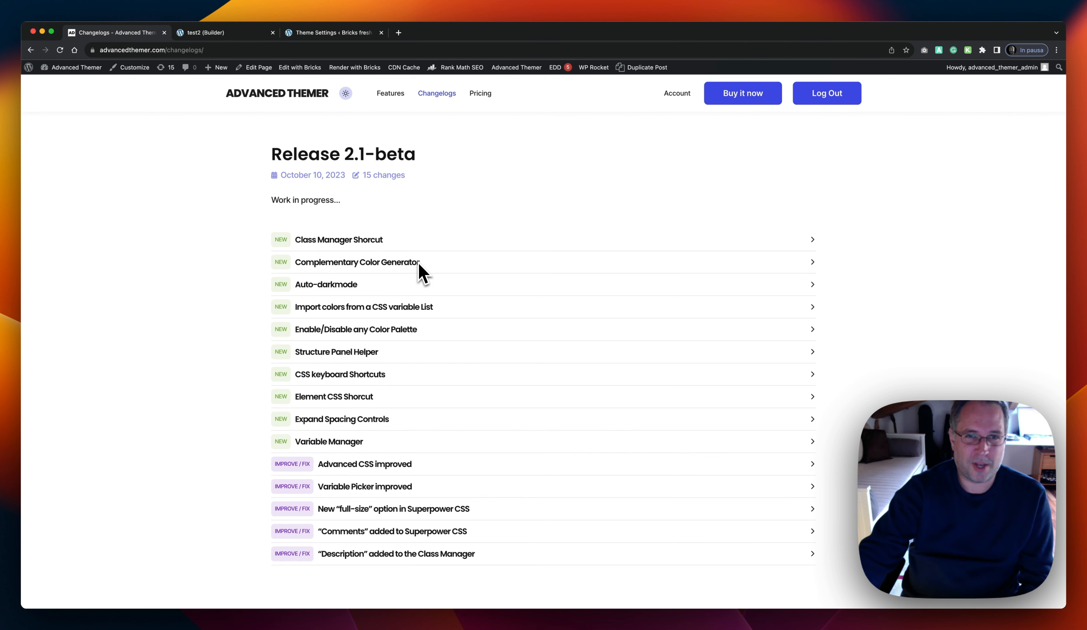
left_click(327, 35)
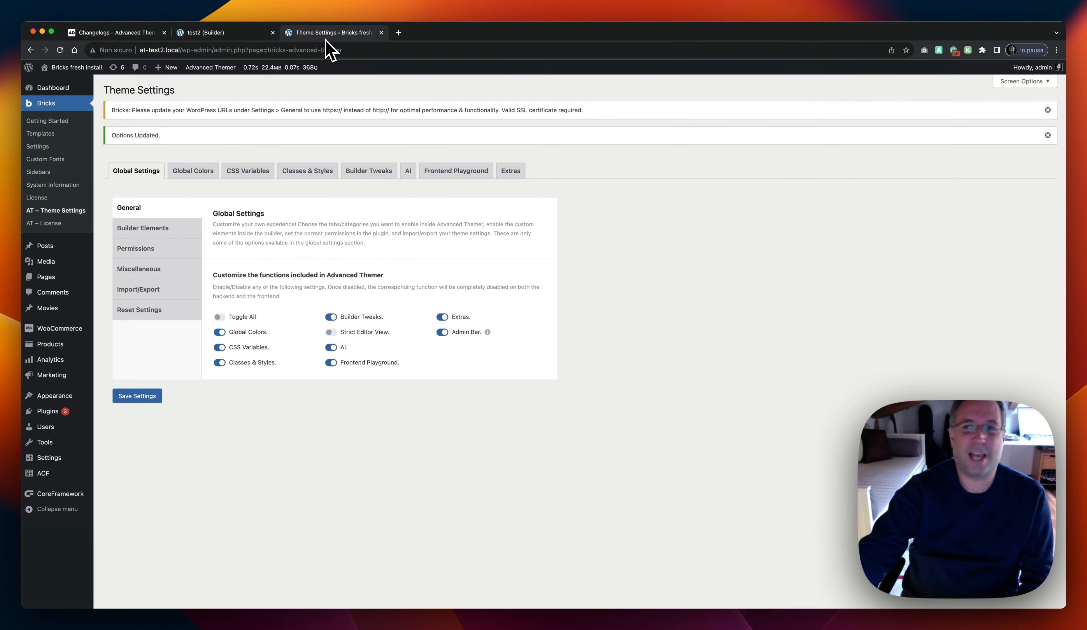
left_click(245, 36)
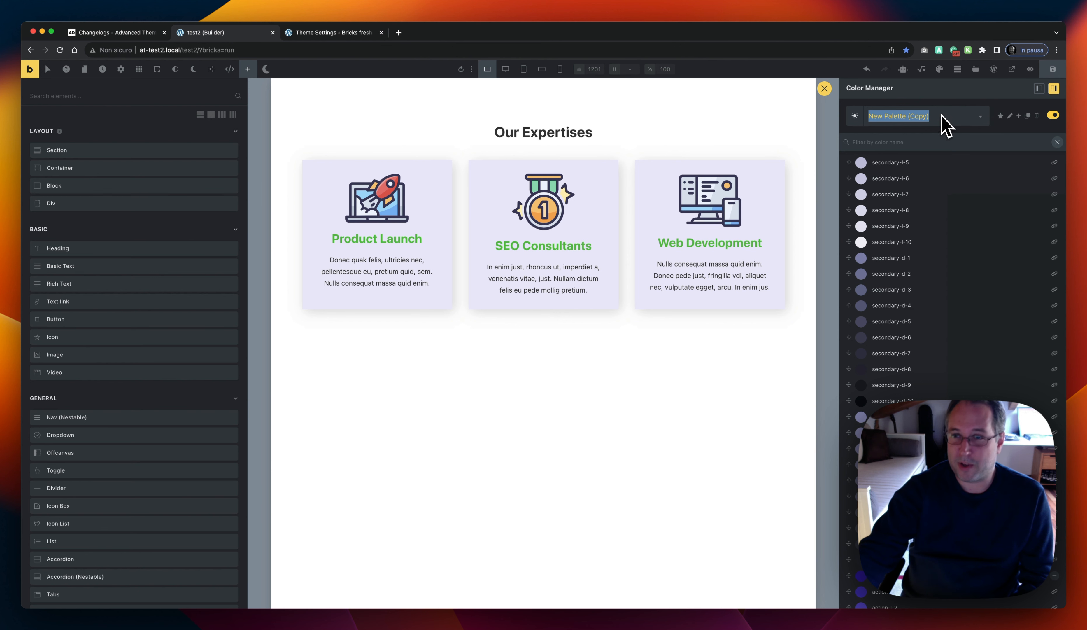
Delete the palette New Palette (Copy) in the Color Manager and confirm its removal
scroll(992, 184, "up", 3)
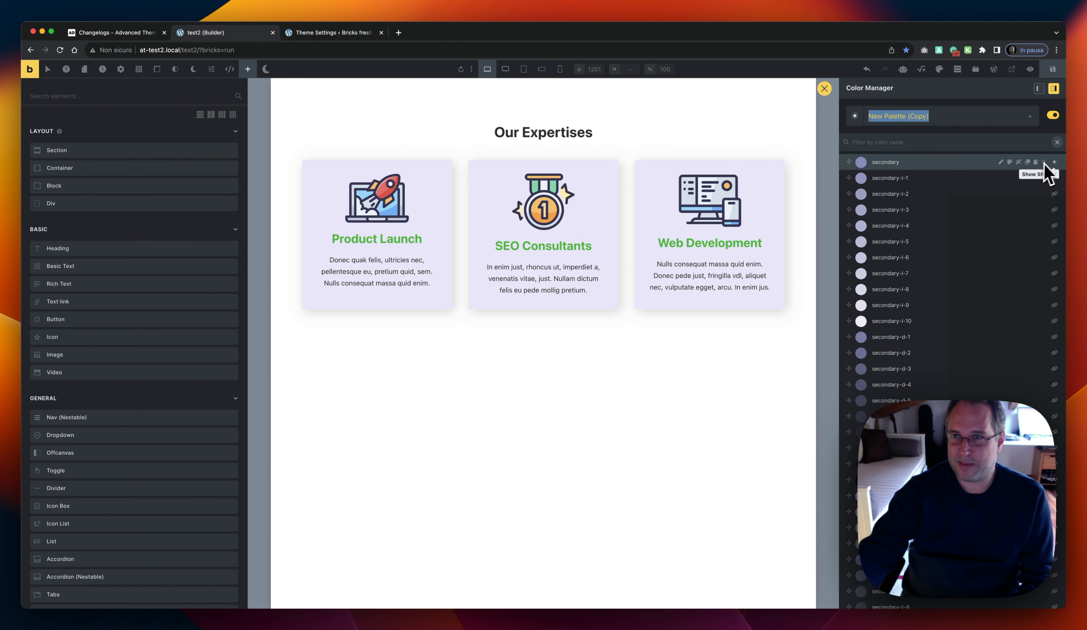
left_click(1055, 164)
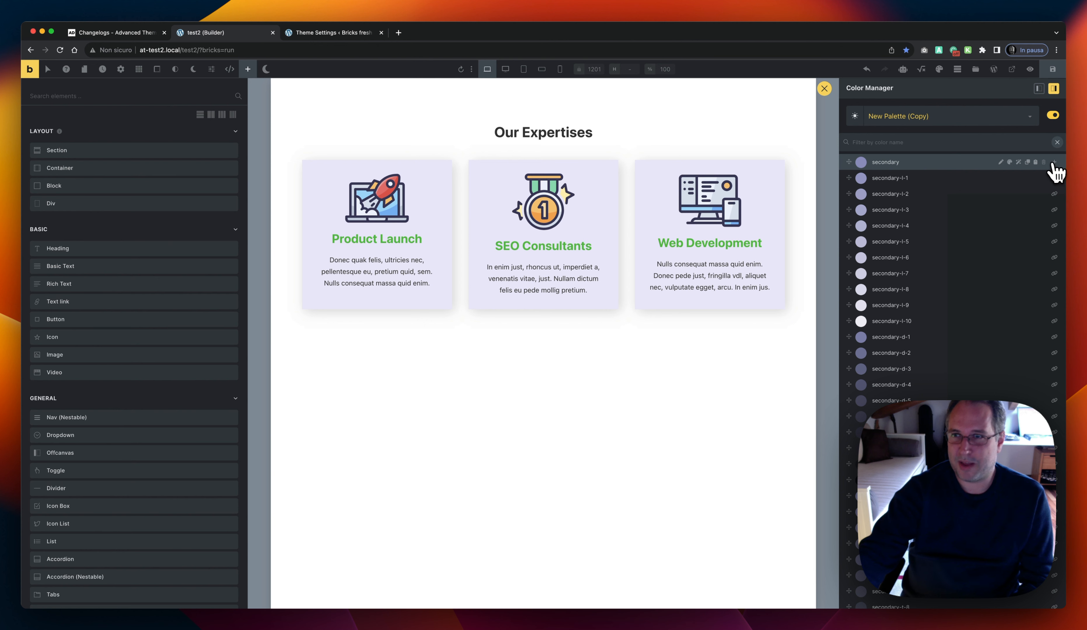
mouse_move(1028, 118)
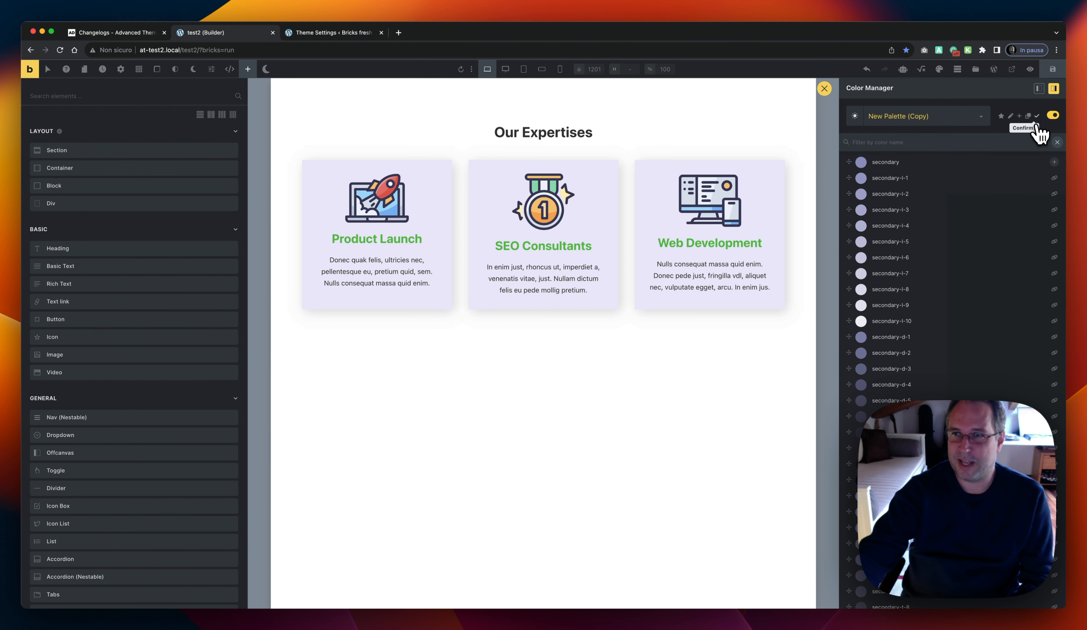
left_click(1038, 116)
Switch to New Palette and delete its secondary and action colours
left_click(964, 118)
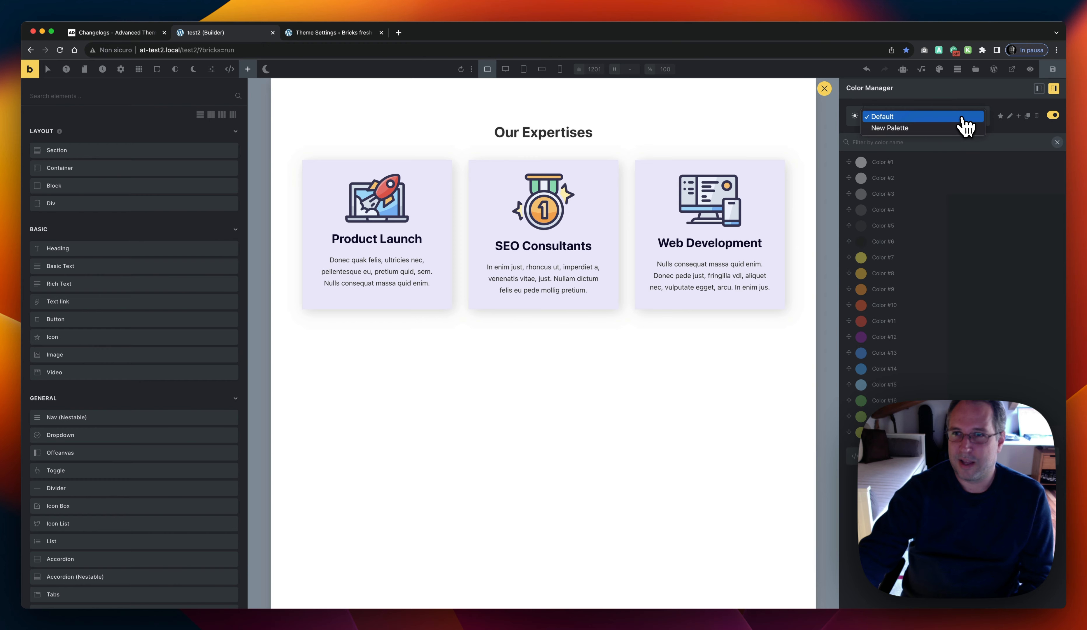
left_click(946, 129)
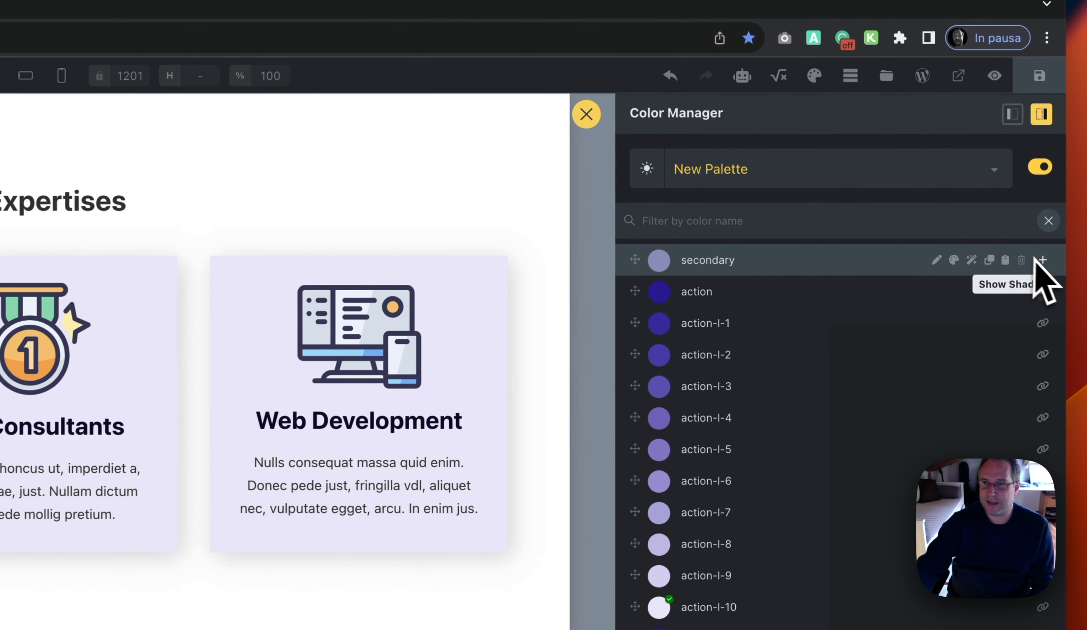
left_click(1028, 262)
left_click(1026, 262)
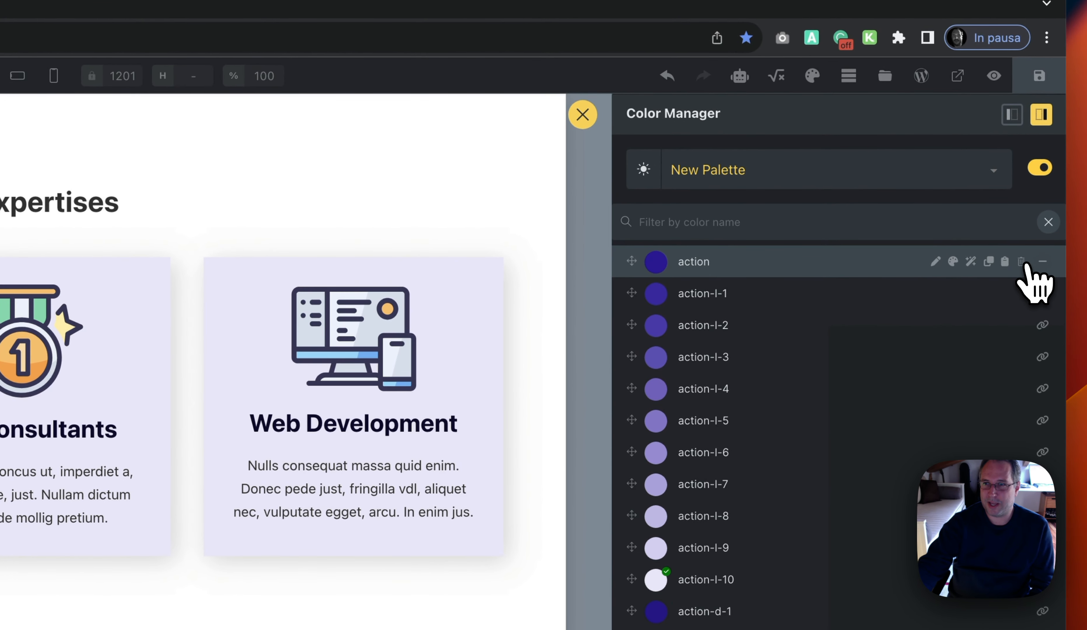
left_click(1025, 262)
left_click(1026, 262)
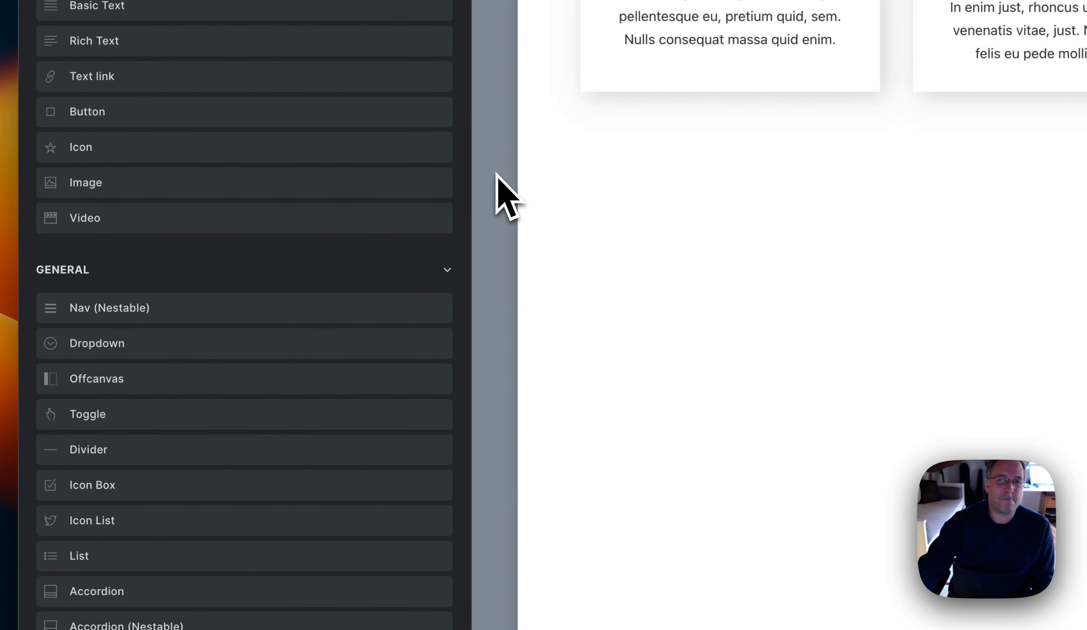
Inspect the builder page and copy the list of --bricks-color CSS variables from its :root styles
right_click(380, 212)
left_click(550, 426)
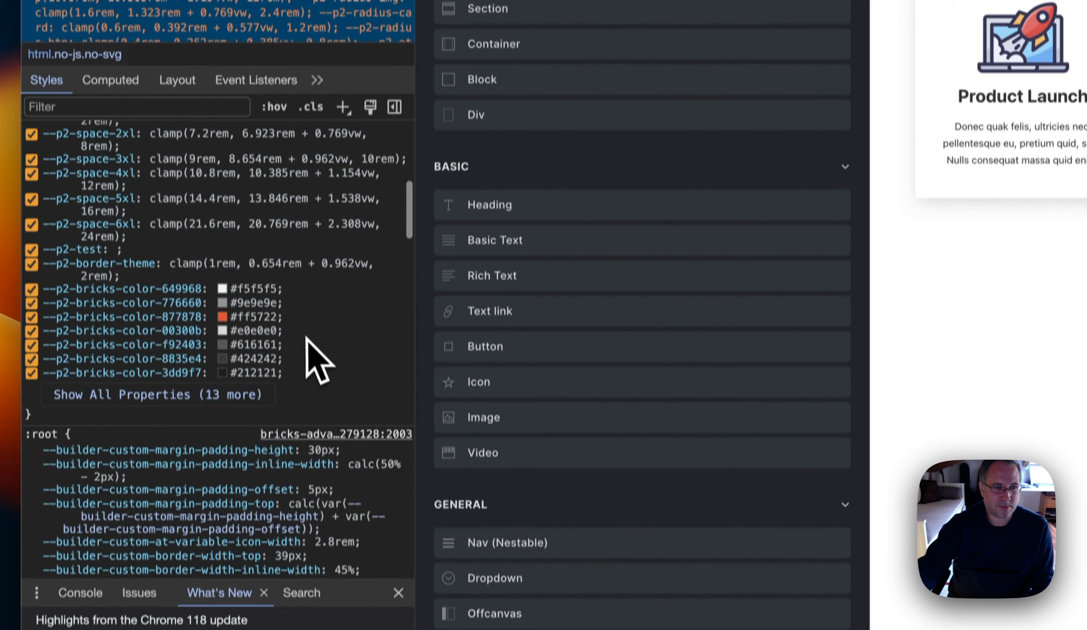
scroll(310, 333, "down", 5)
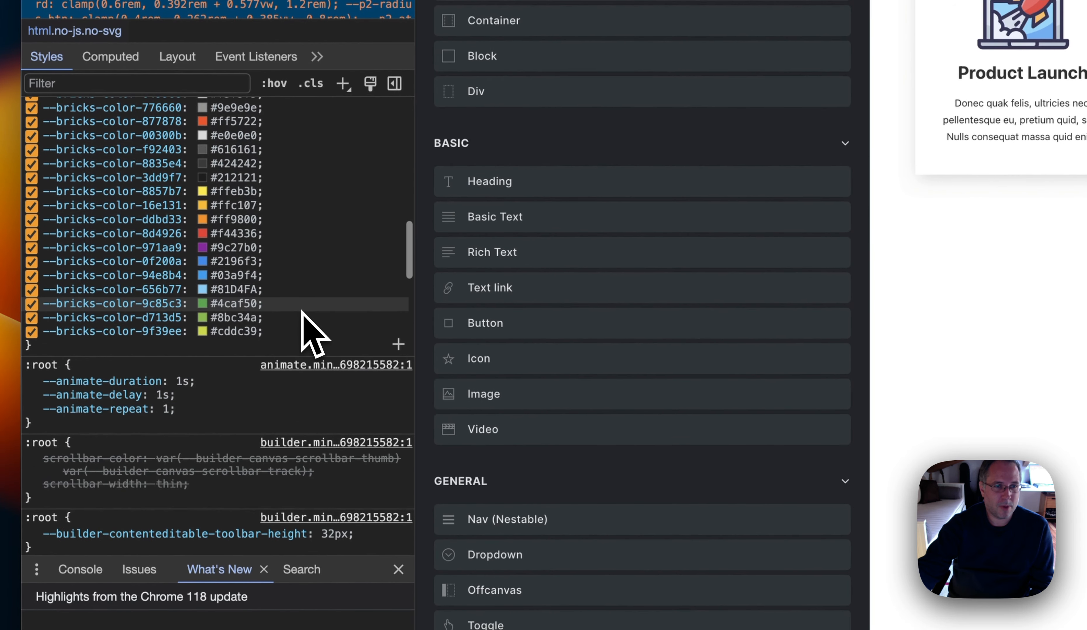
scroll(310, 333, "up", 2)
left_click_drag(265, 432, 43, 199)
key("super+c")
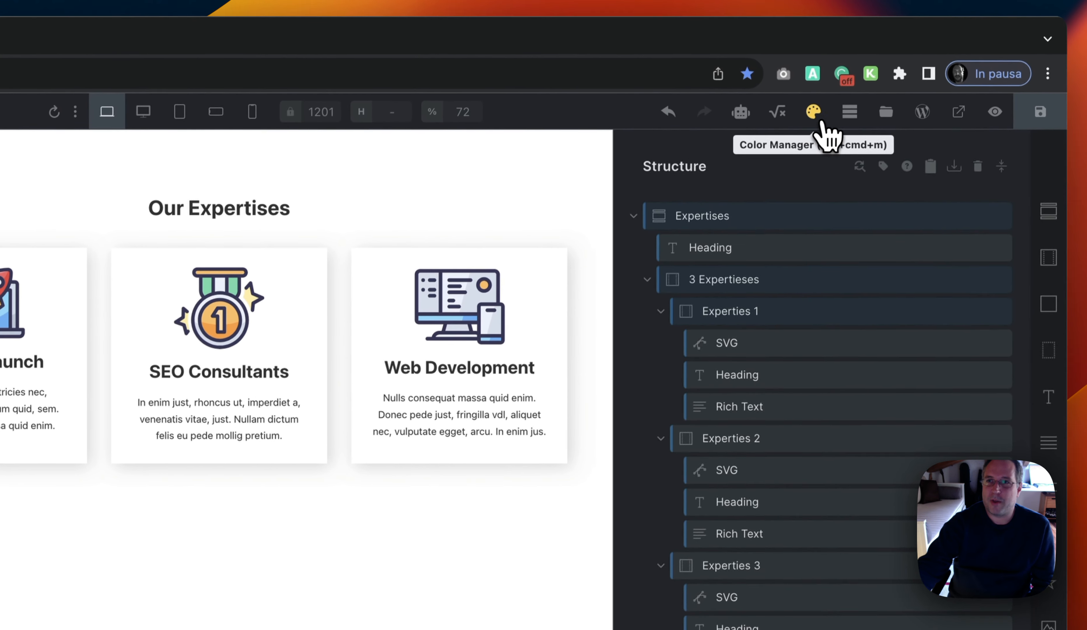
Import the copied --bricks-color CSS variables as colours into New Palette in the Color Manager
left_click(823, 60)
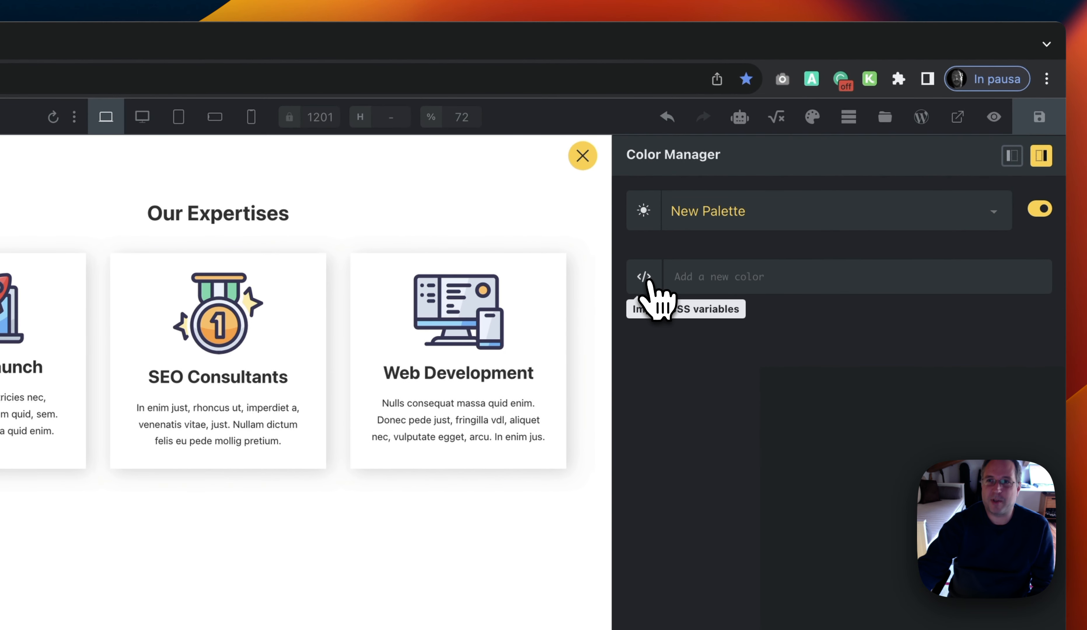
left_click(648, 283)
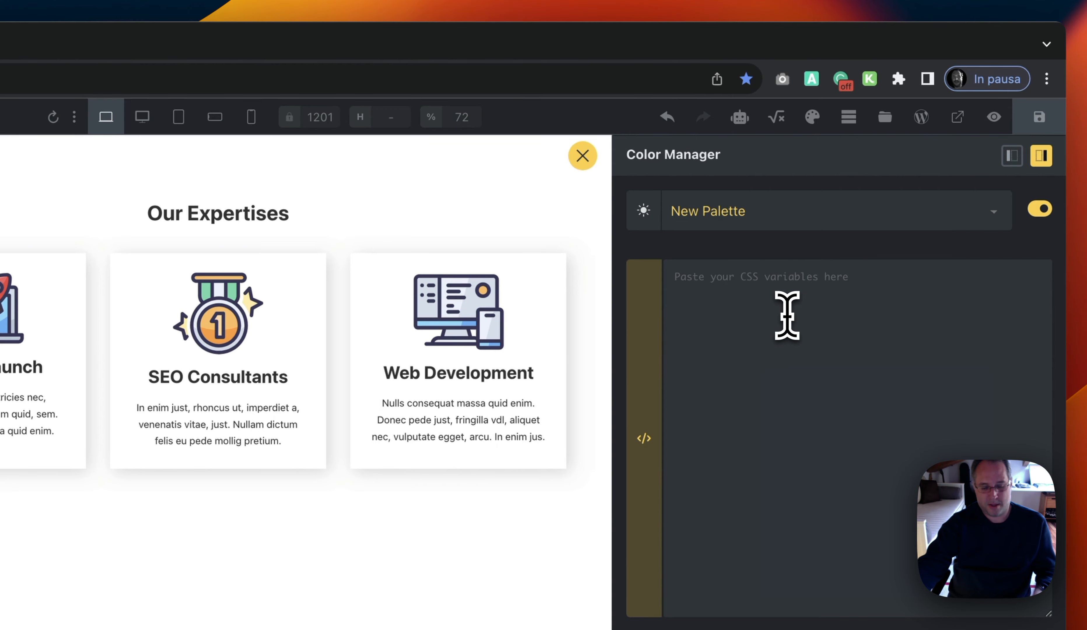
key("super+v")
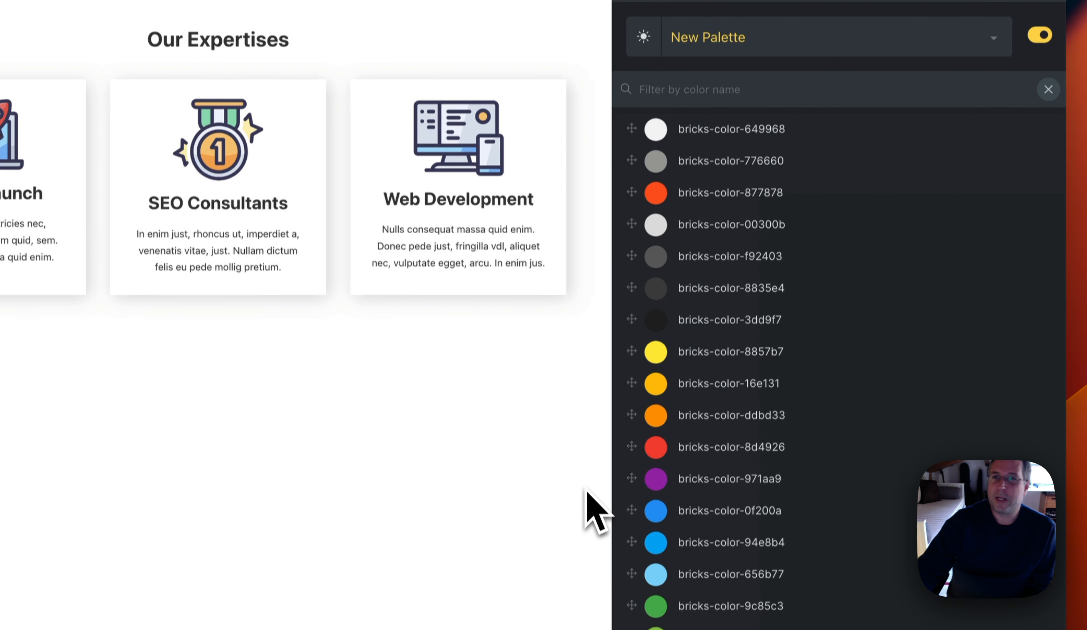
scroll(586, 467, "down", 3)
left_click(662, 625)
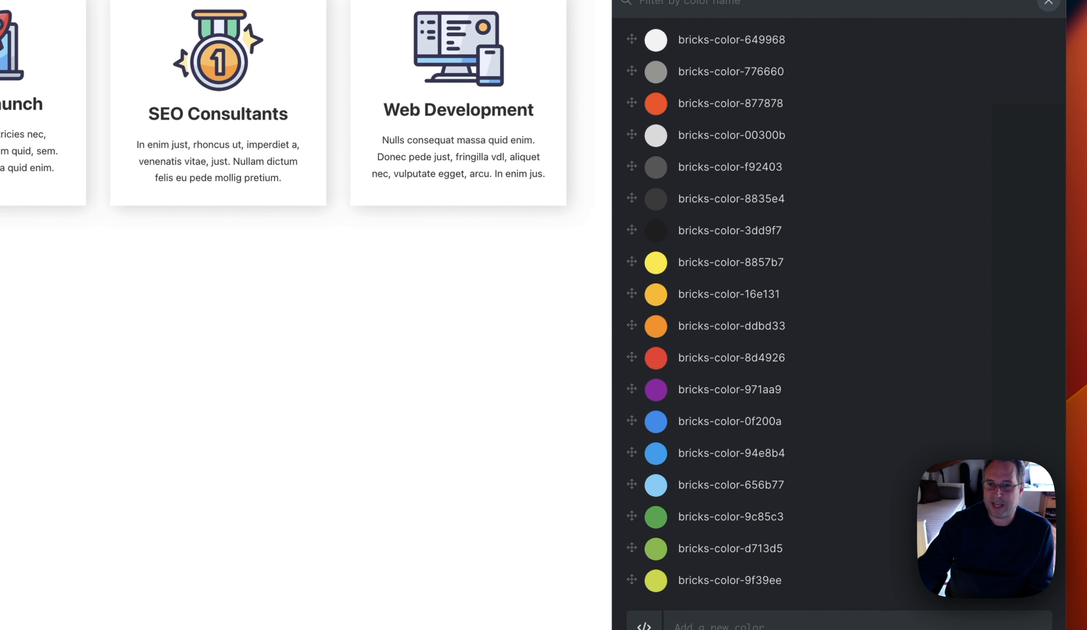
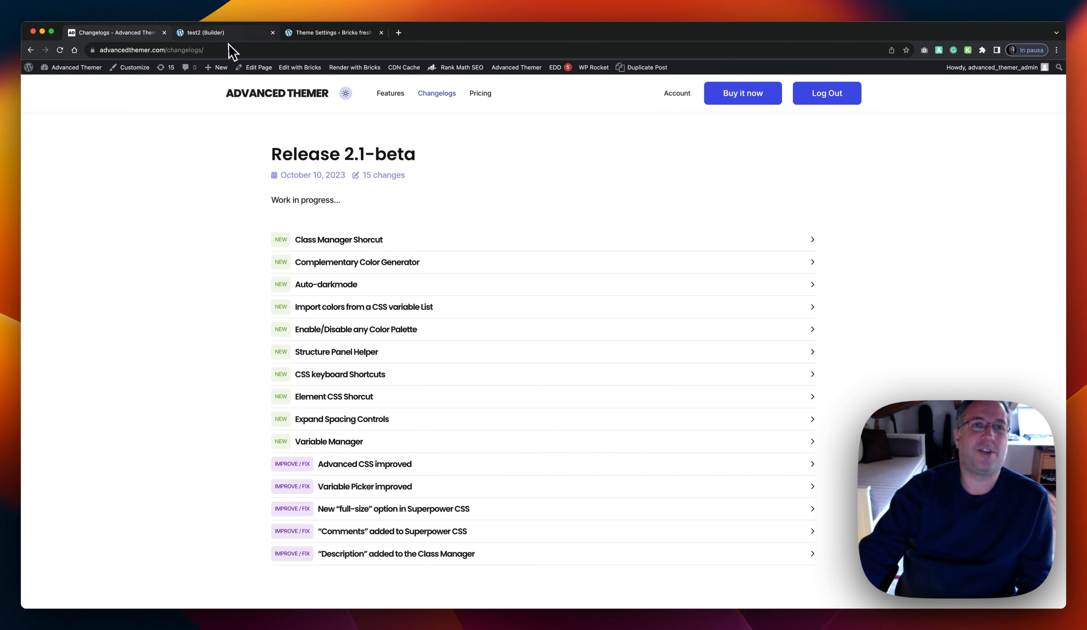
Review the Structure Panel options of the Builder Tweaks in Theme Settings and the filters of the builder's Structure Helper
left_click(234, 33)
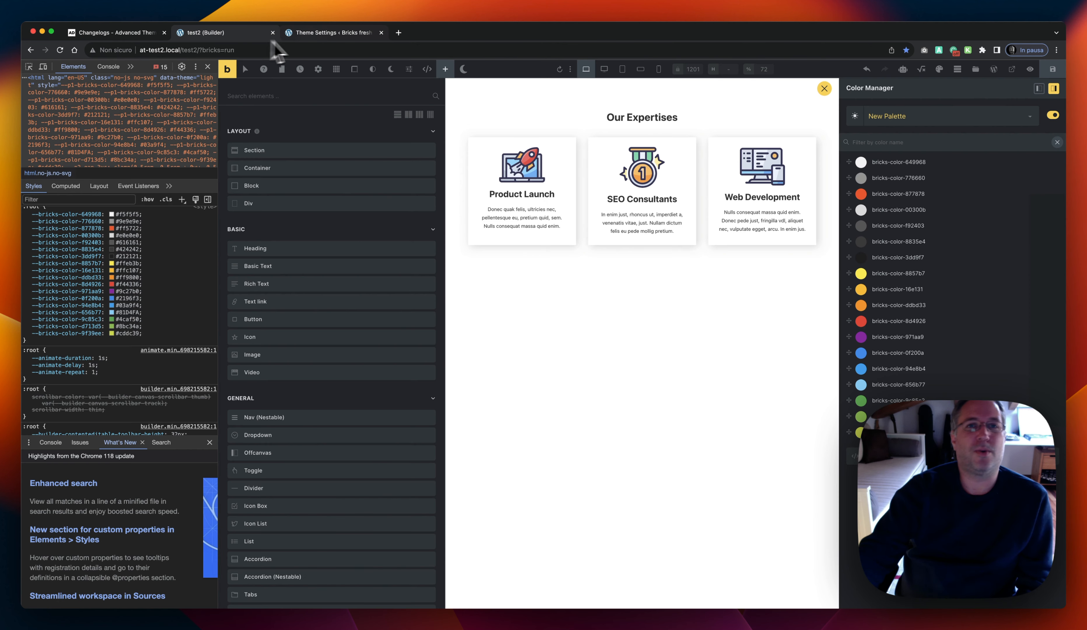
left_click(322, 33)
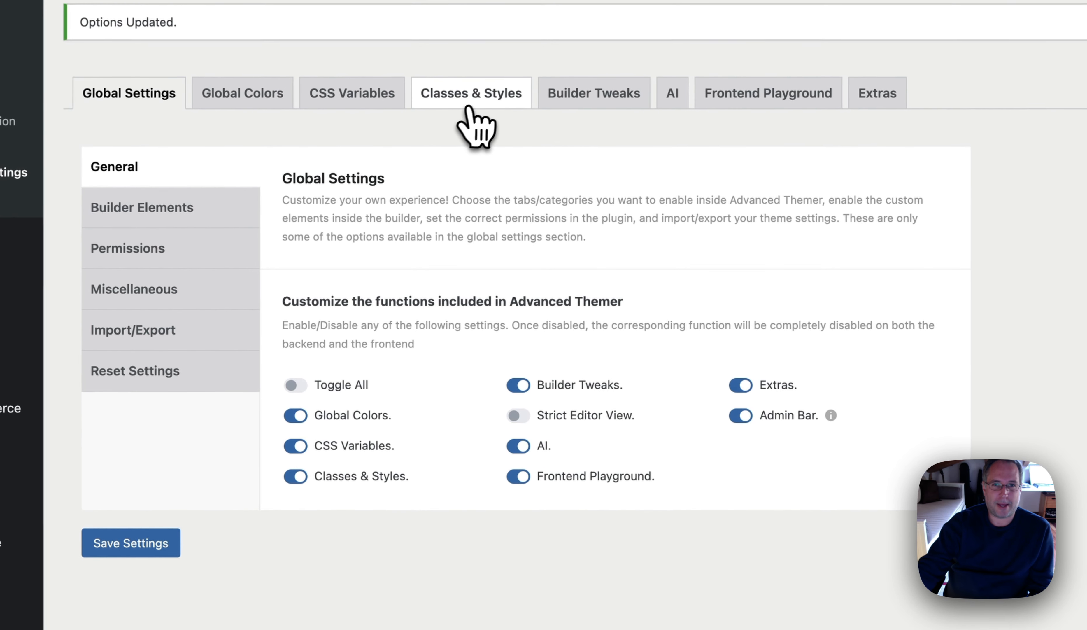
left_click(605, 103)
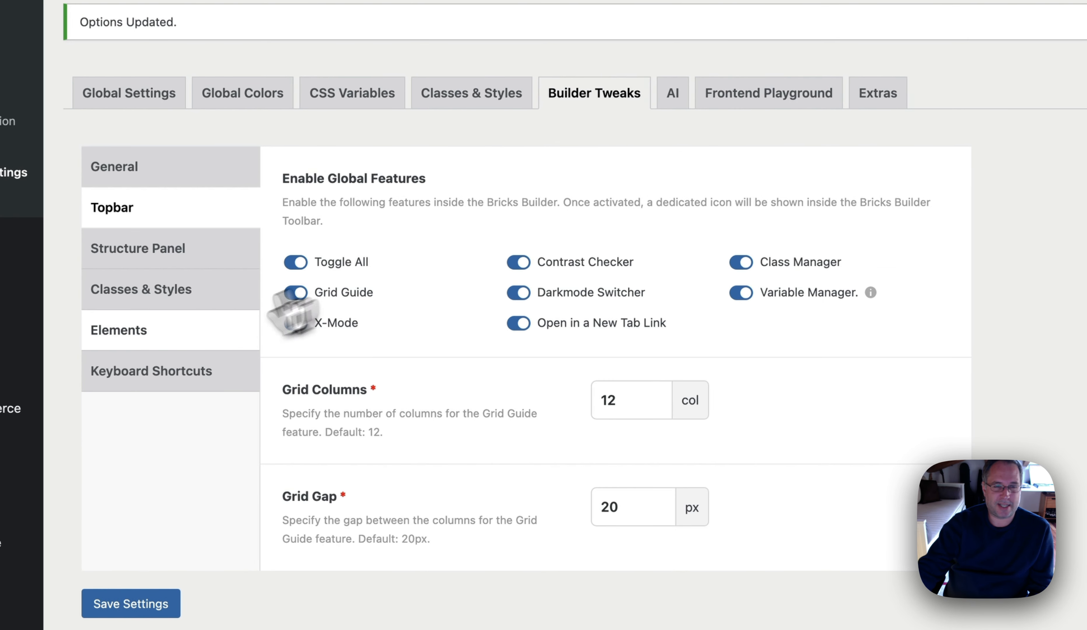
left_click(150, 259)
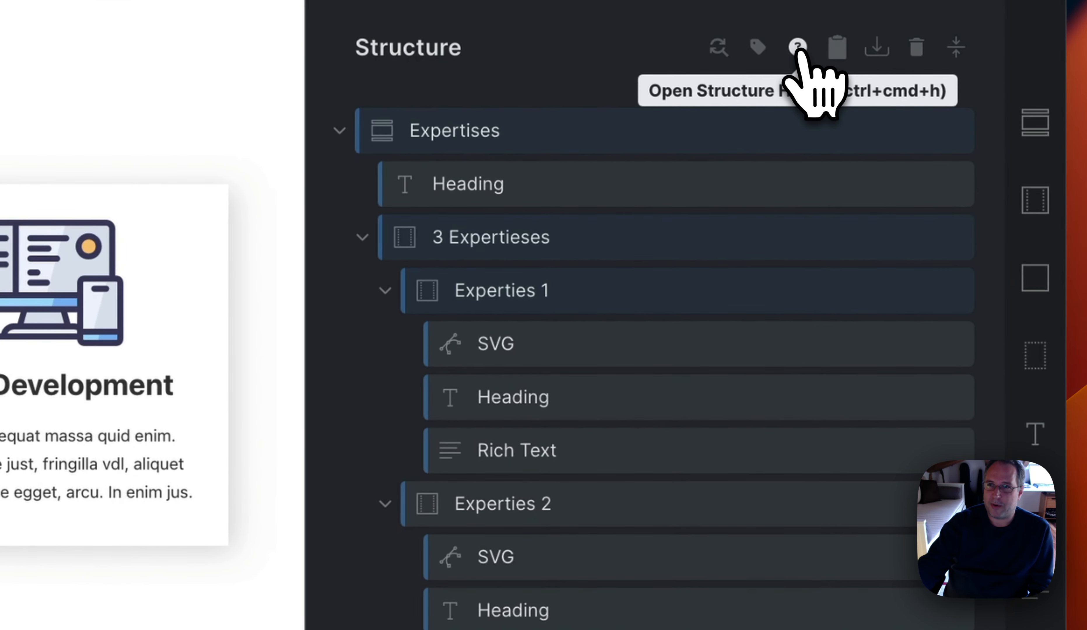
left_click(797, 48)
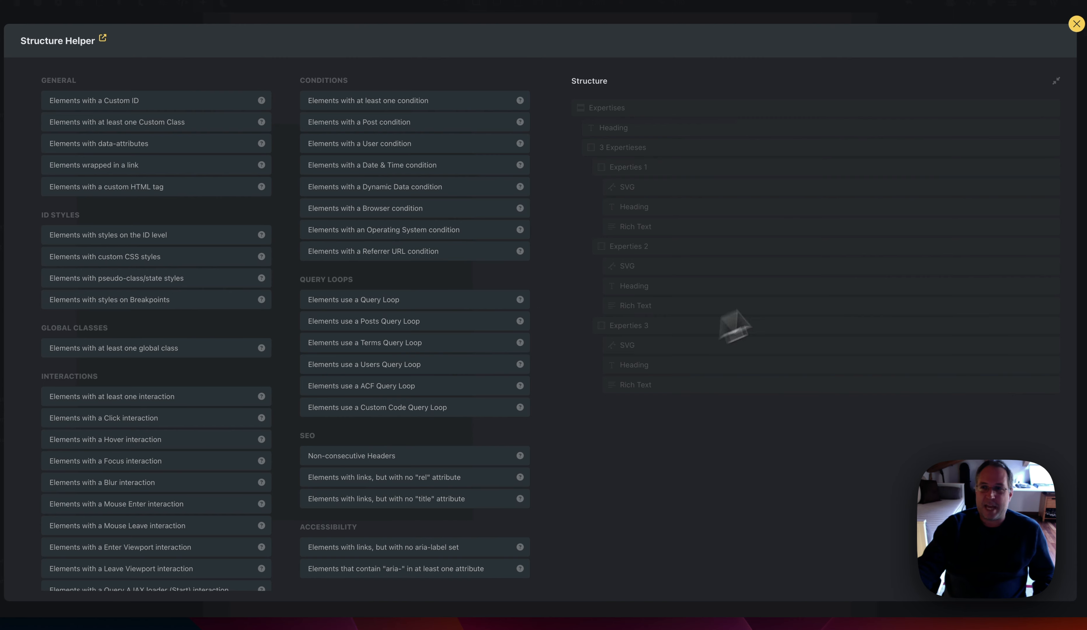
left_click(1082, 207)
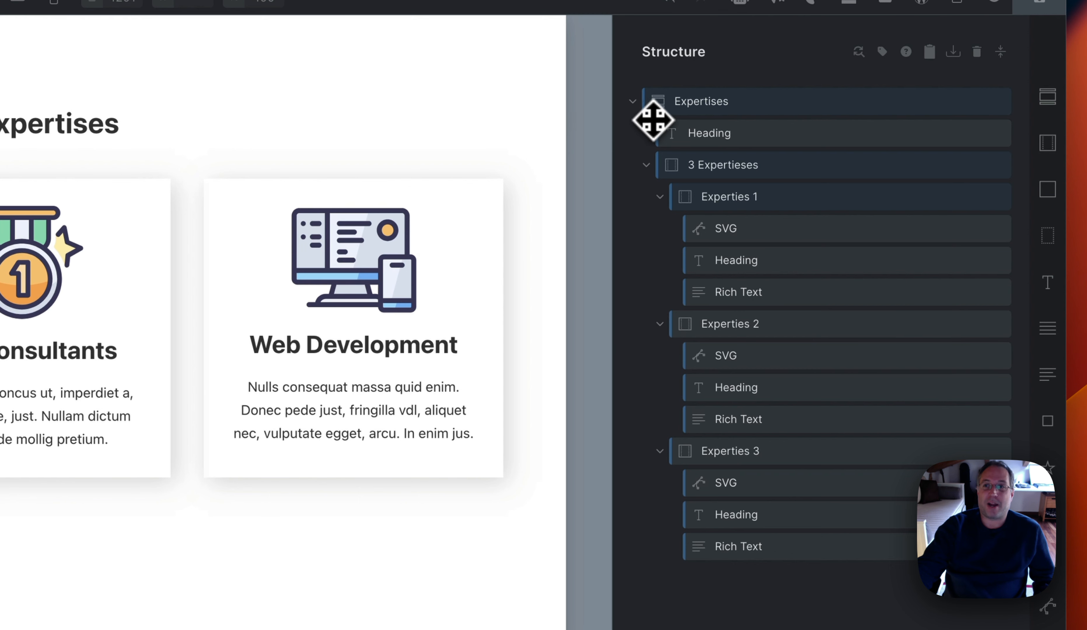
Set the Expertises section's font size to 10 and open the Structure Helper
left_click(769, 102)
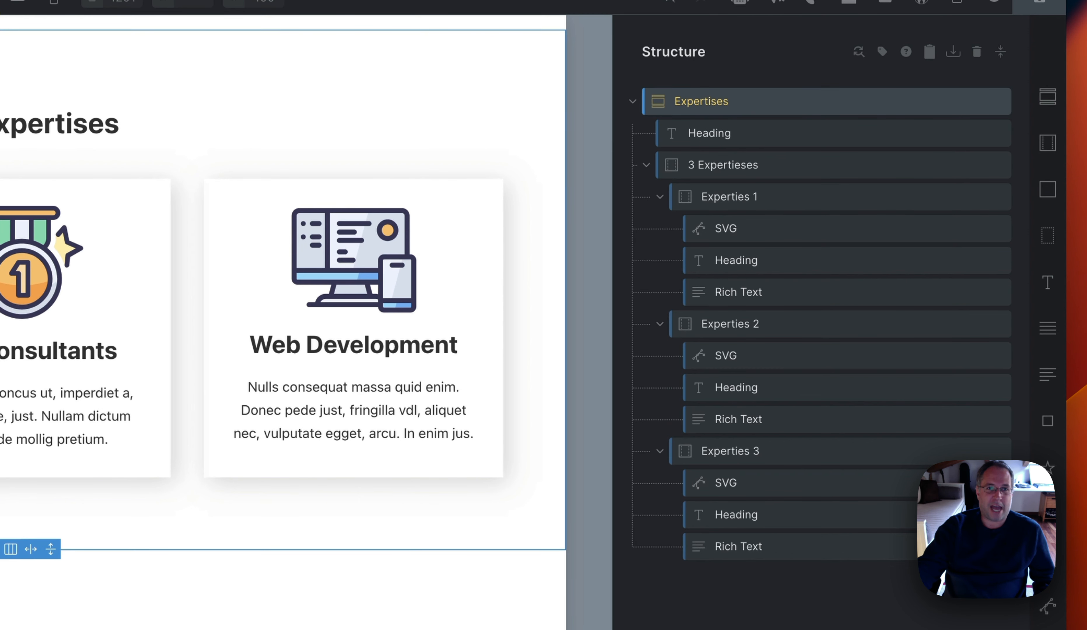
key("Return")
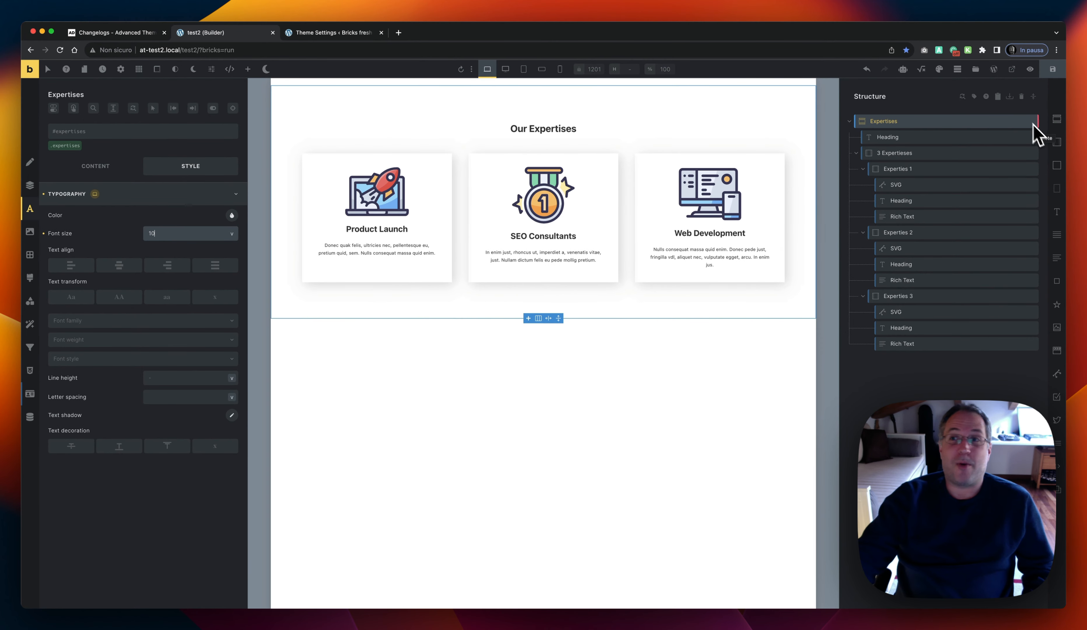
left_click(986, 95)
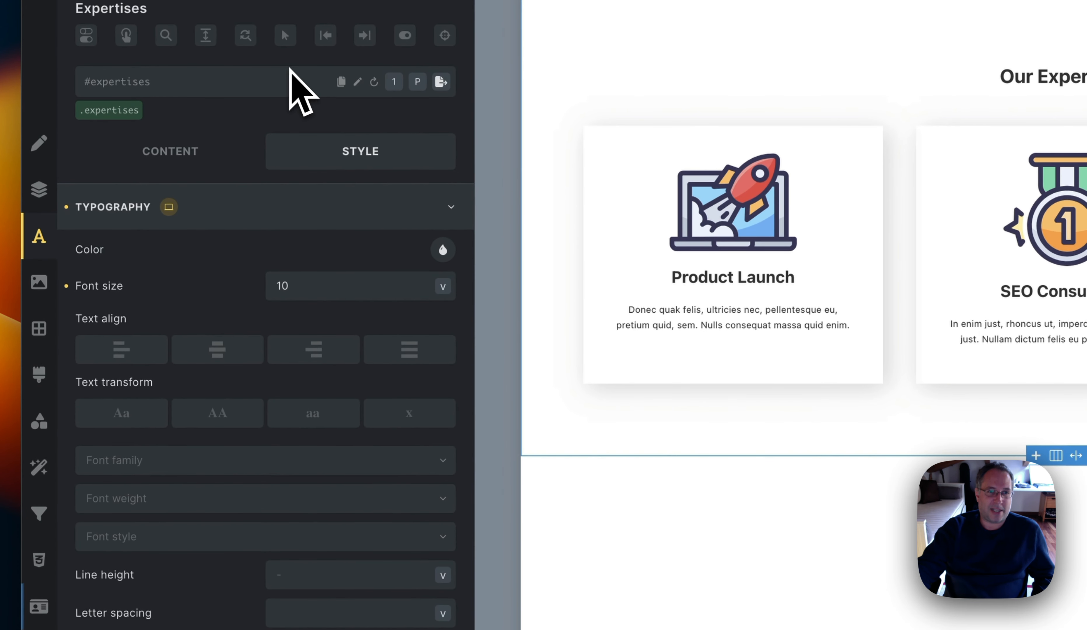
Check the Expertises section's Classes / ID settings and filter the Structure Helper by elements with pseudo-class/state styles
left_click(35, 610)
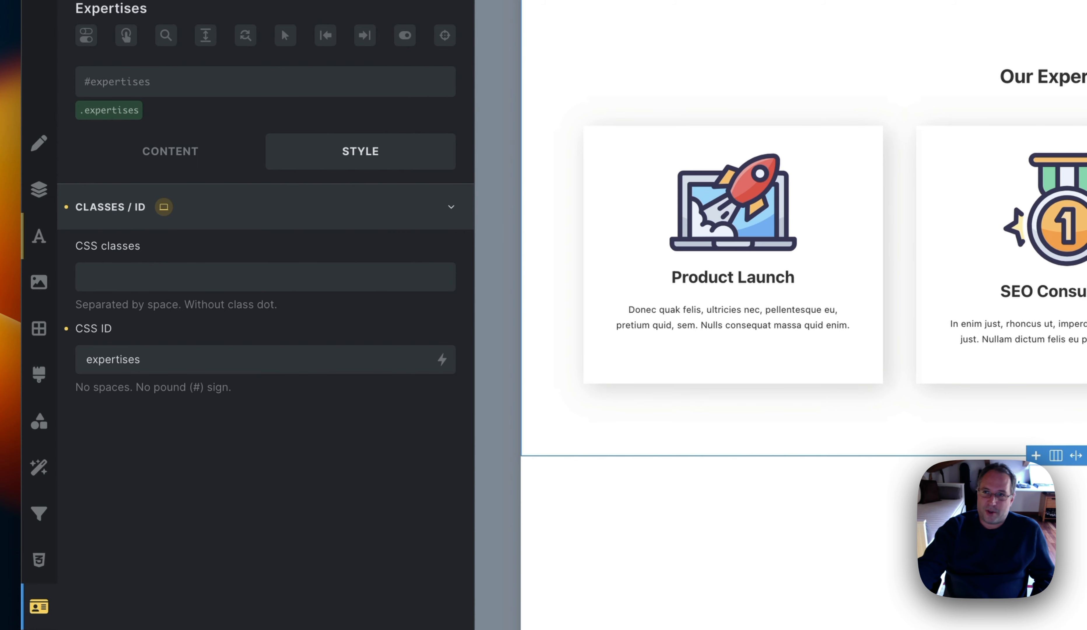
left_click(1084, 11)
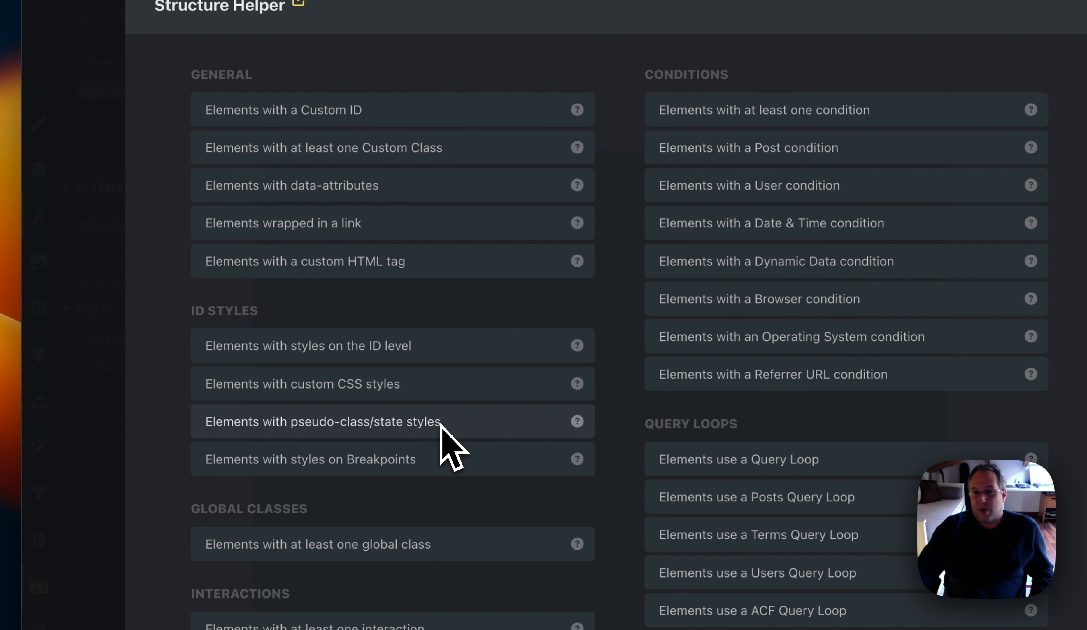
left_click(778, 1)
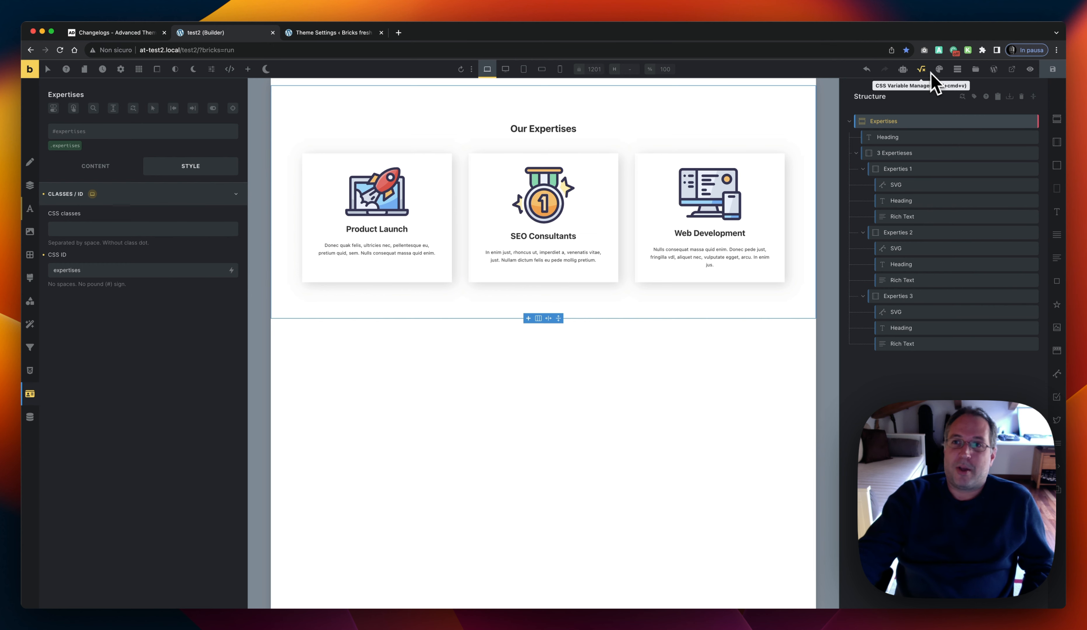
left_click(985, 97)
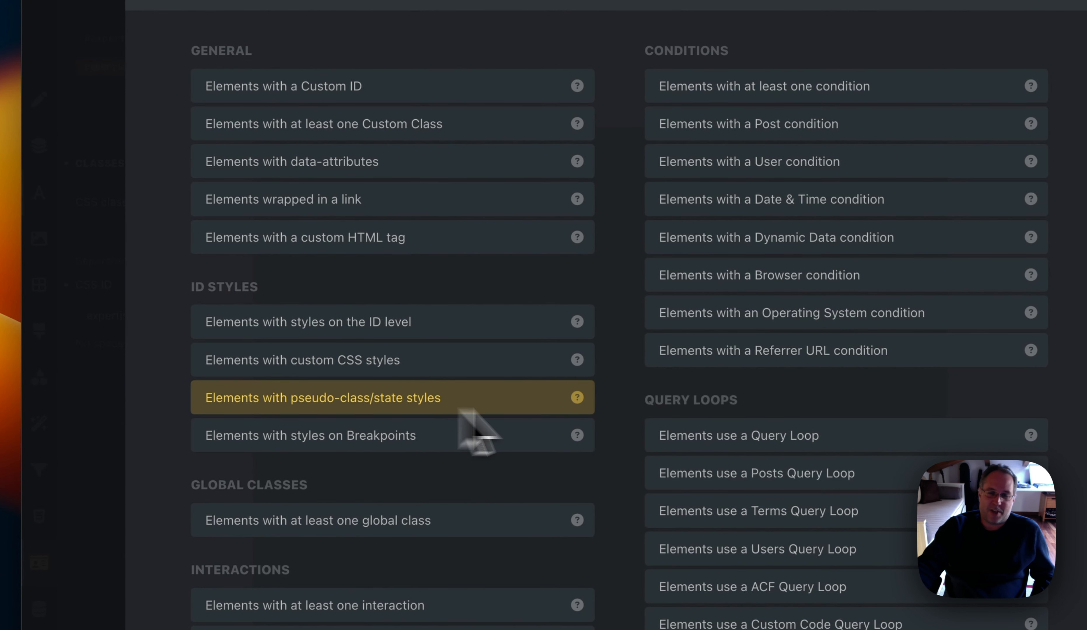
key("Escape")
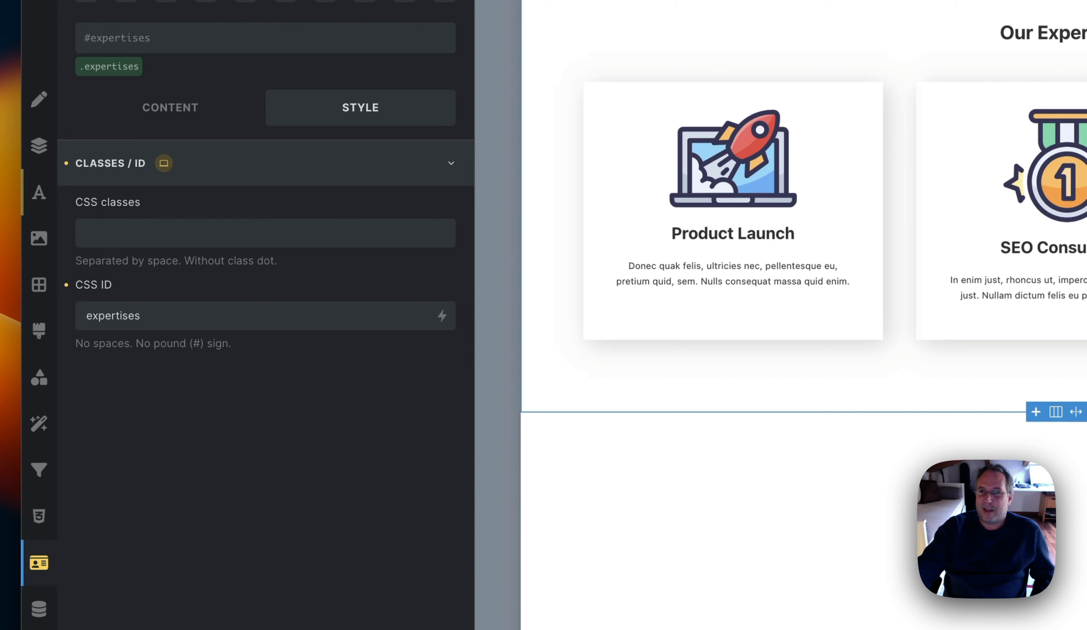
Set the 3 Expertieses container's hover-state width to 100
left_click(899, 210)
left_click(117, 66)
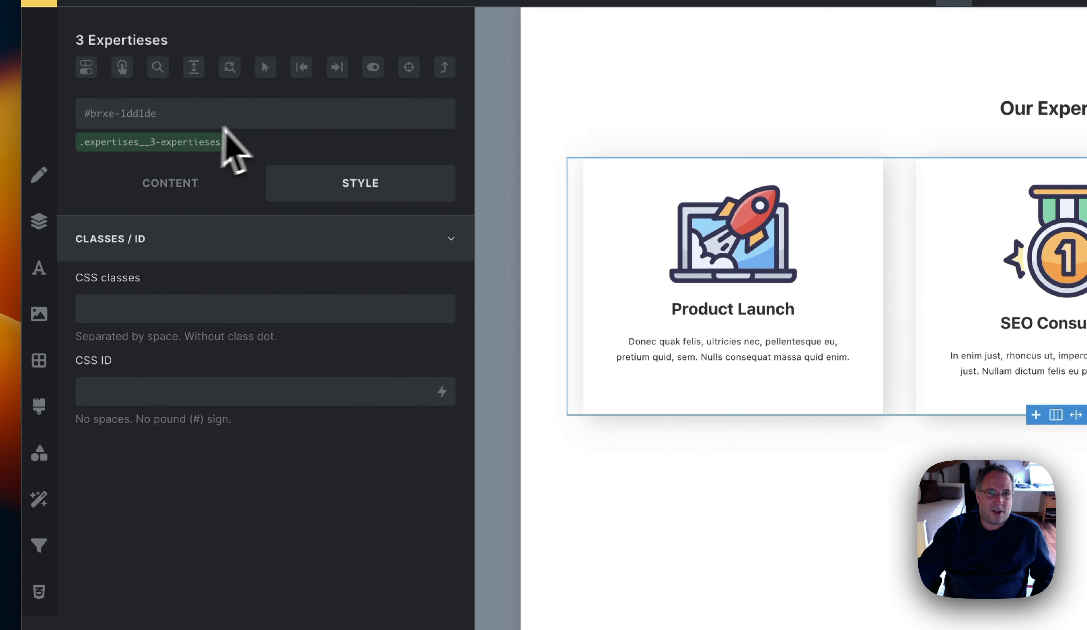
left_click(265, 67)
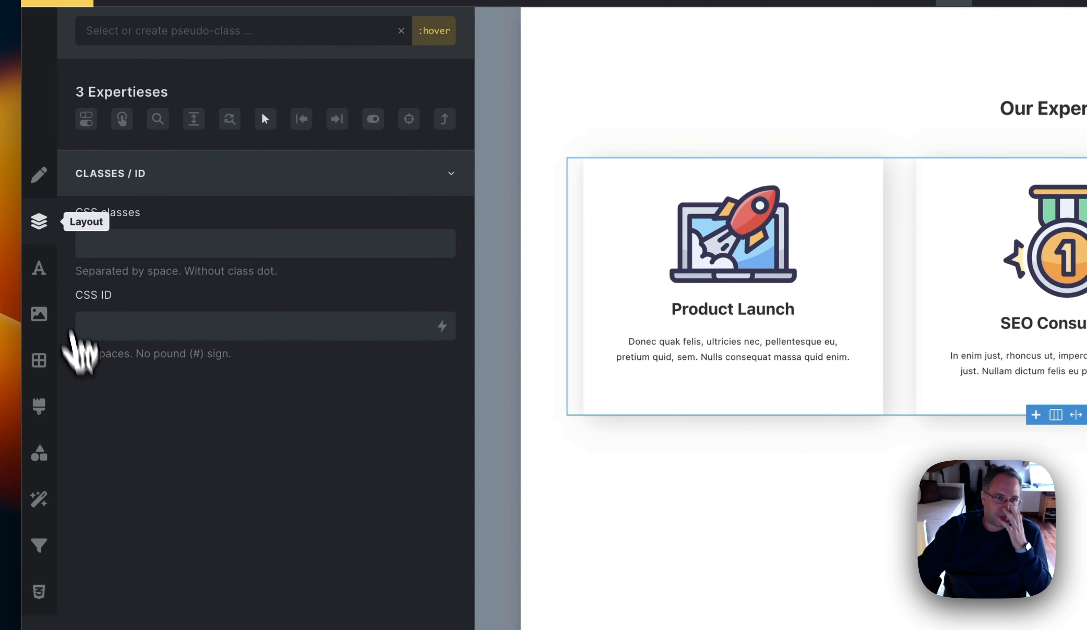
left_click(40, 223)
left_click(333, 540)
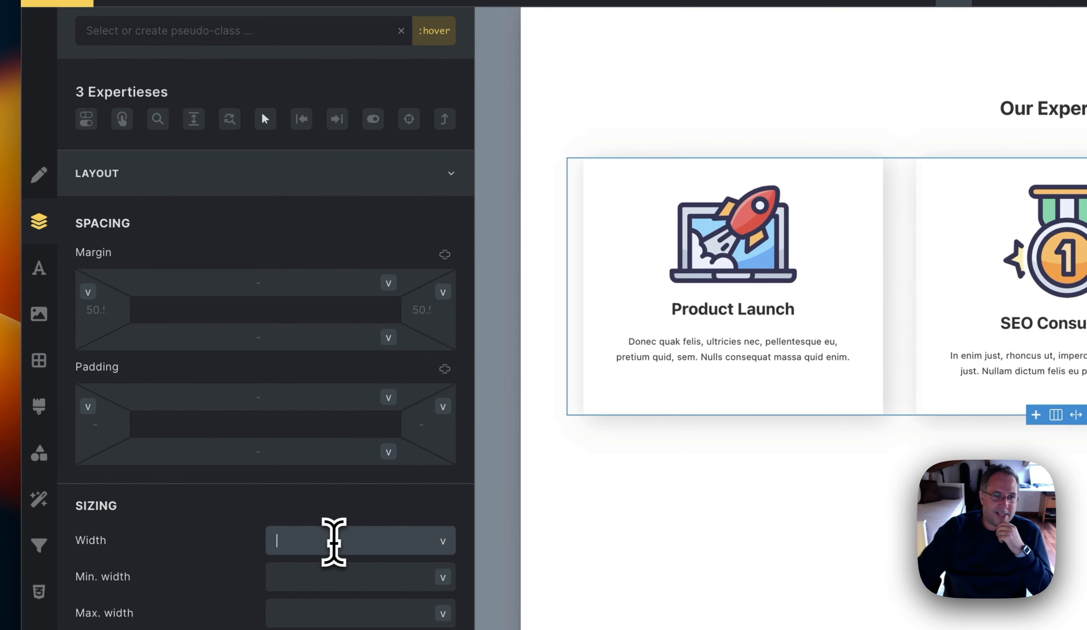
type("100")
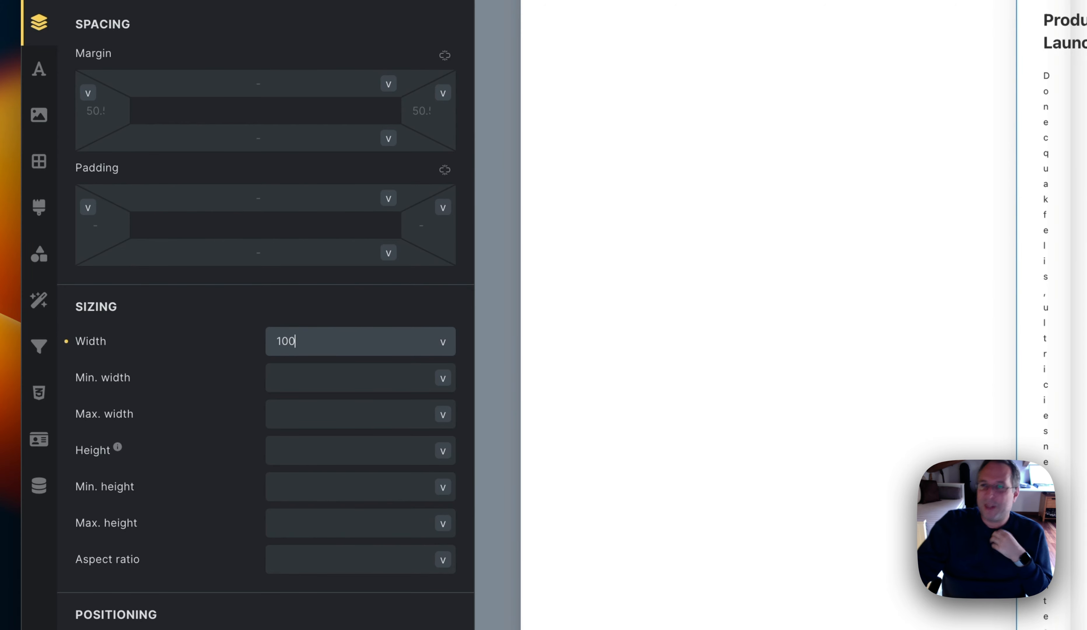
Filter the Structure Helper by elements with pseudo-class/state styles and clear the hover-state width of the 3 Expertieses container
key("ctrl+super+h")
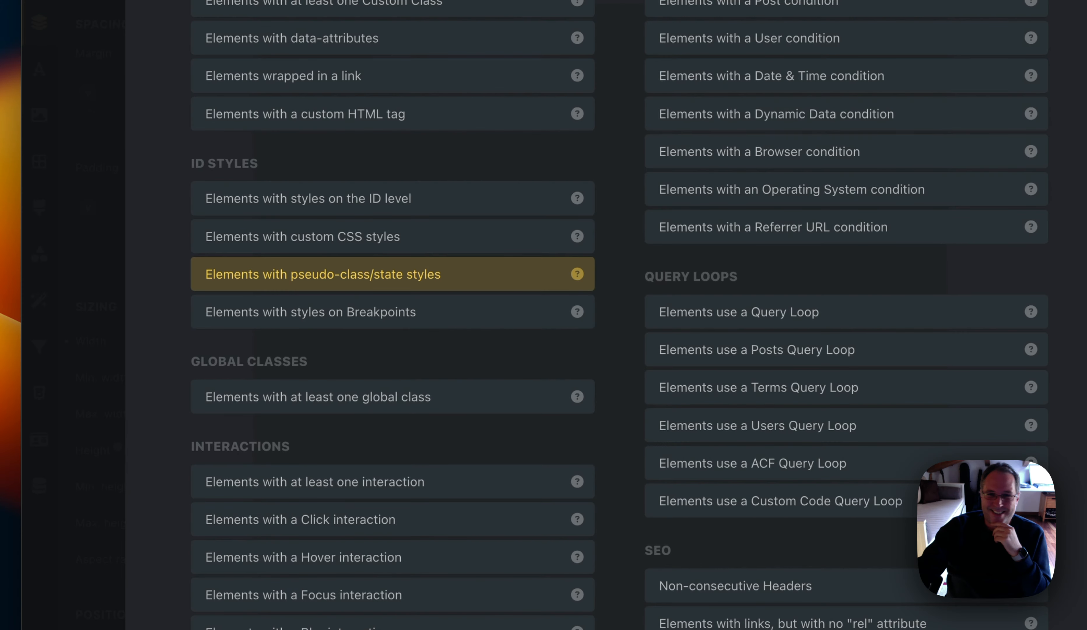
left_click(348, 243)
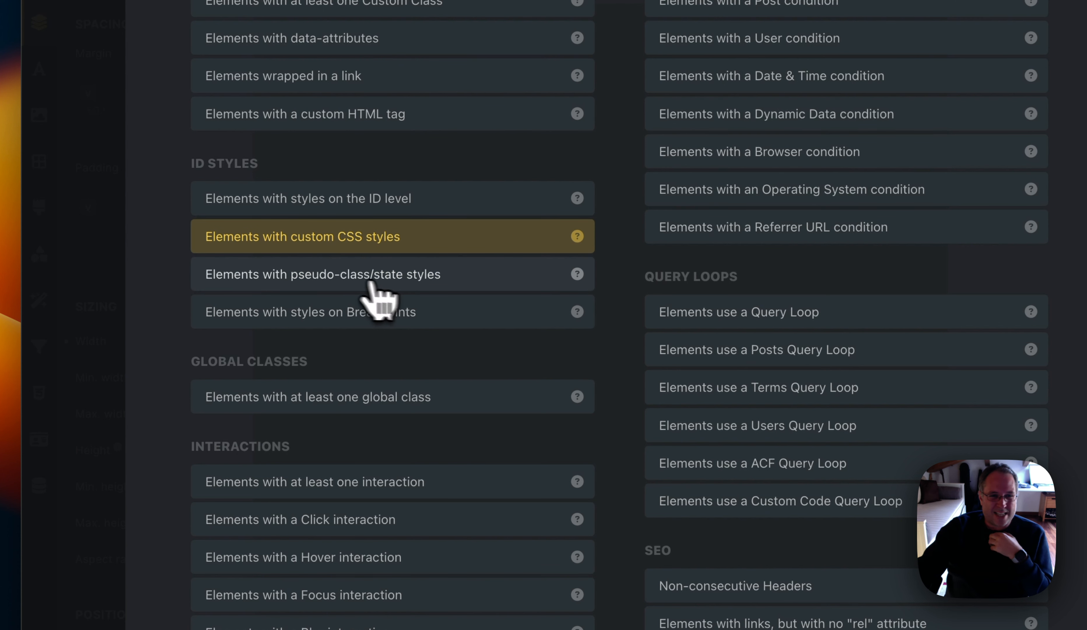
left_click(353, 282)
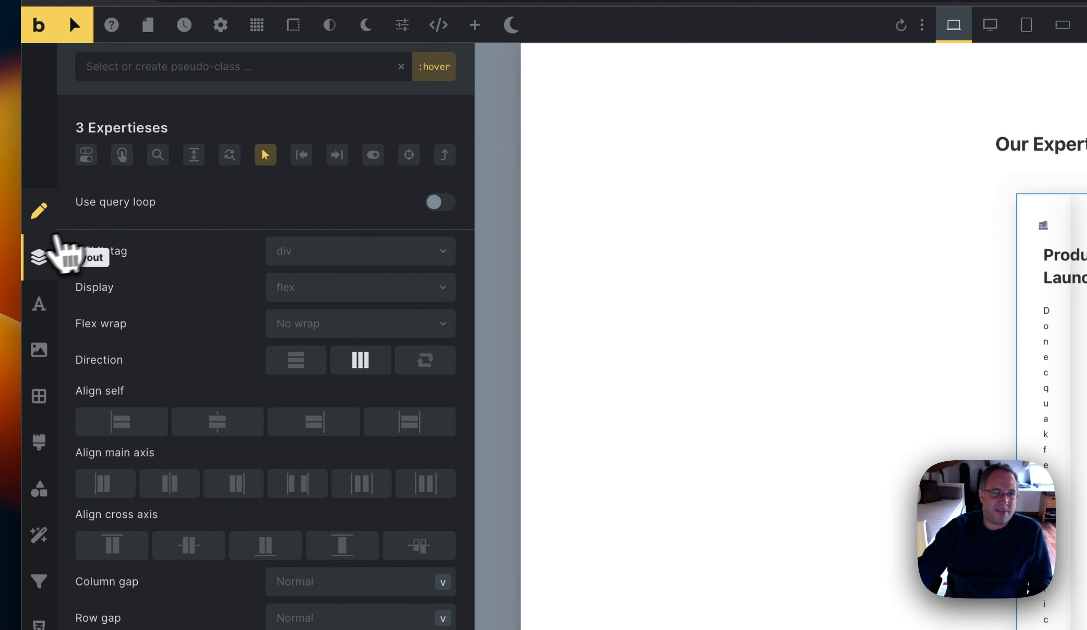
left_click(40, 258)
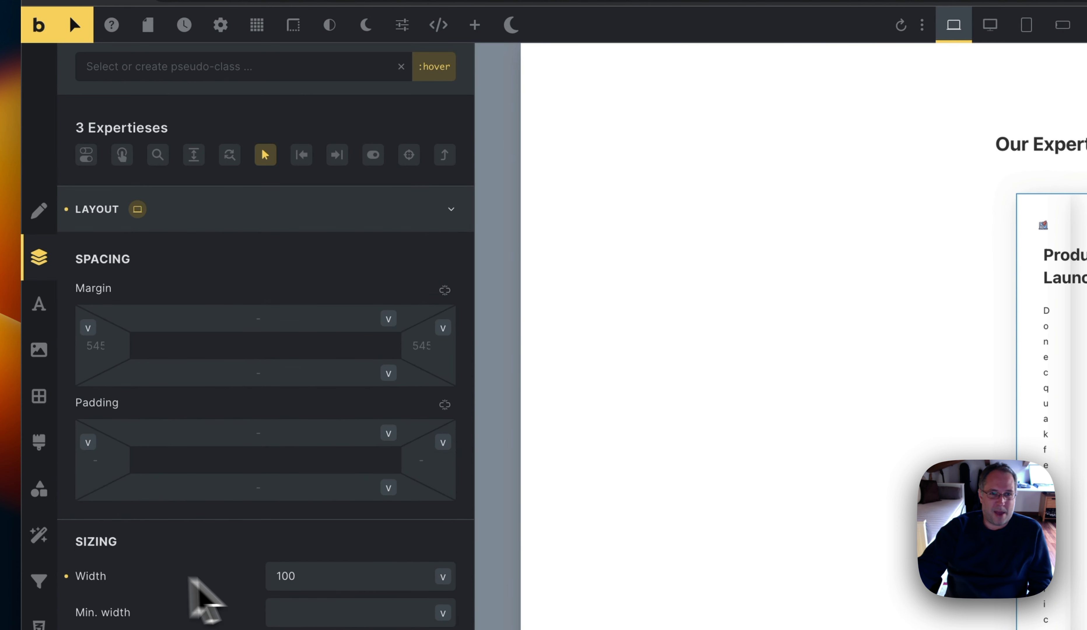
left_click(67, 576)
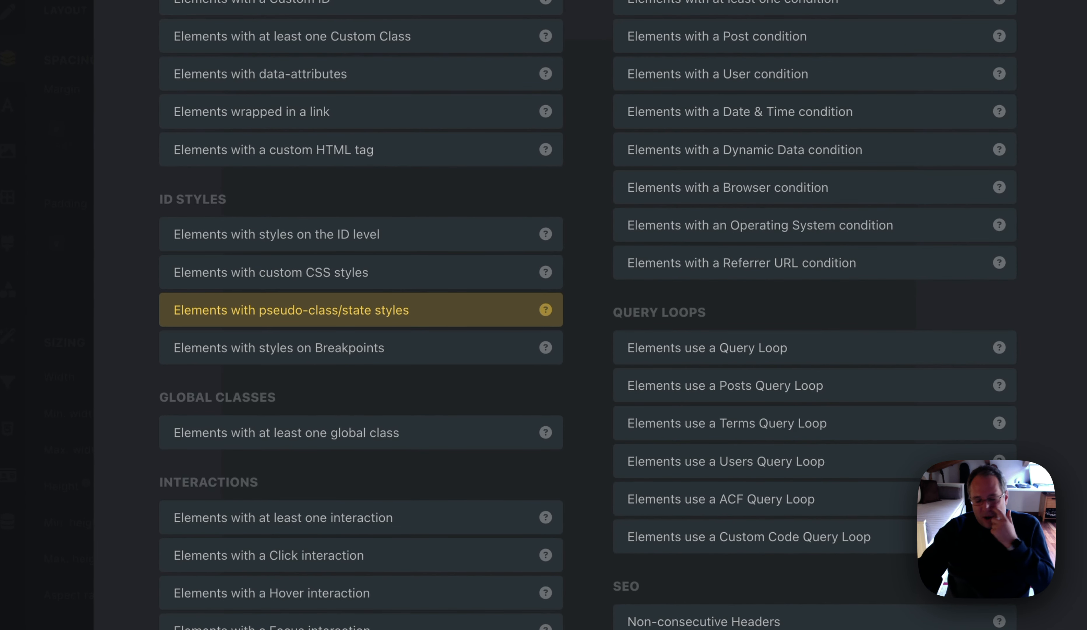
Examine the Structure Helper's filter groups for interactions, conditions, query loops, SEO and accessibility
scroll(497, 291, "down", 5)
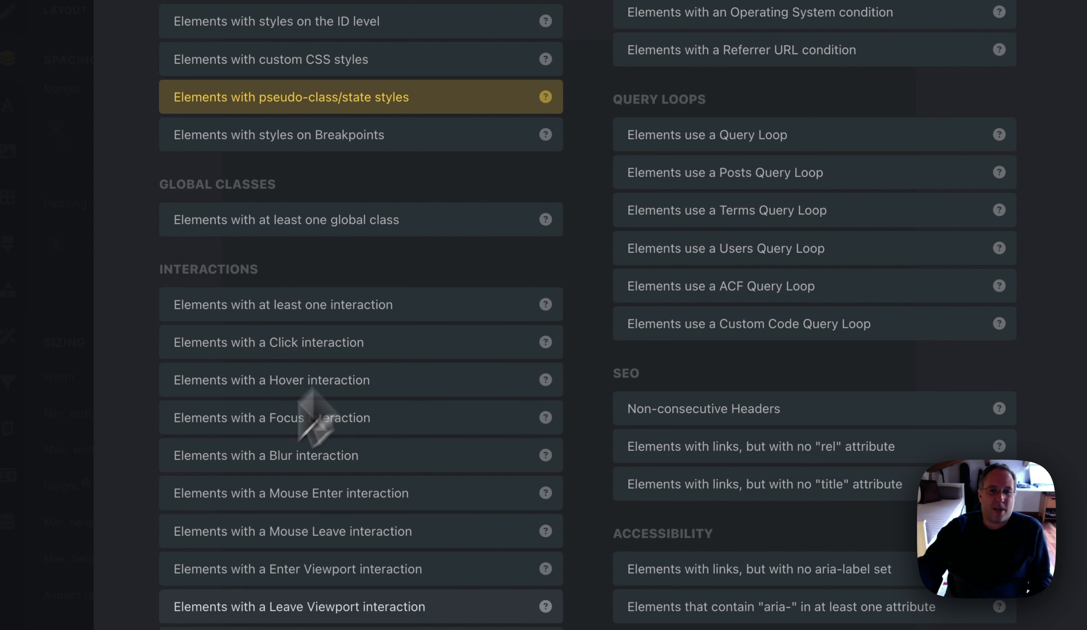
scroll(438, 429, "up", 5)
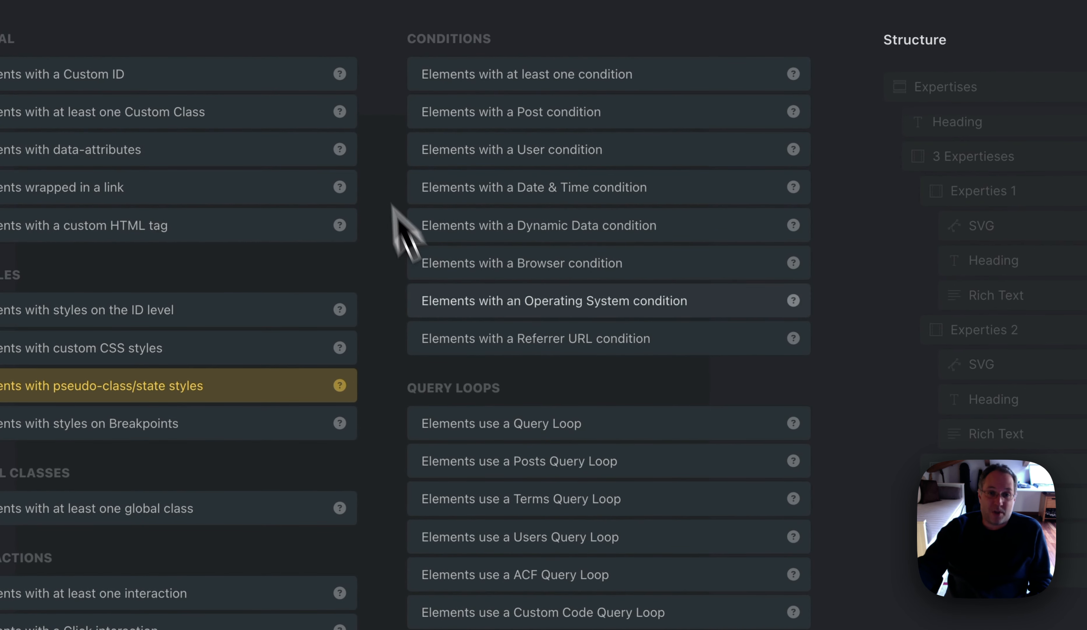
scroll(519, 237, "down", 1)
scroll(519, 237, "down", 5)
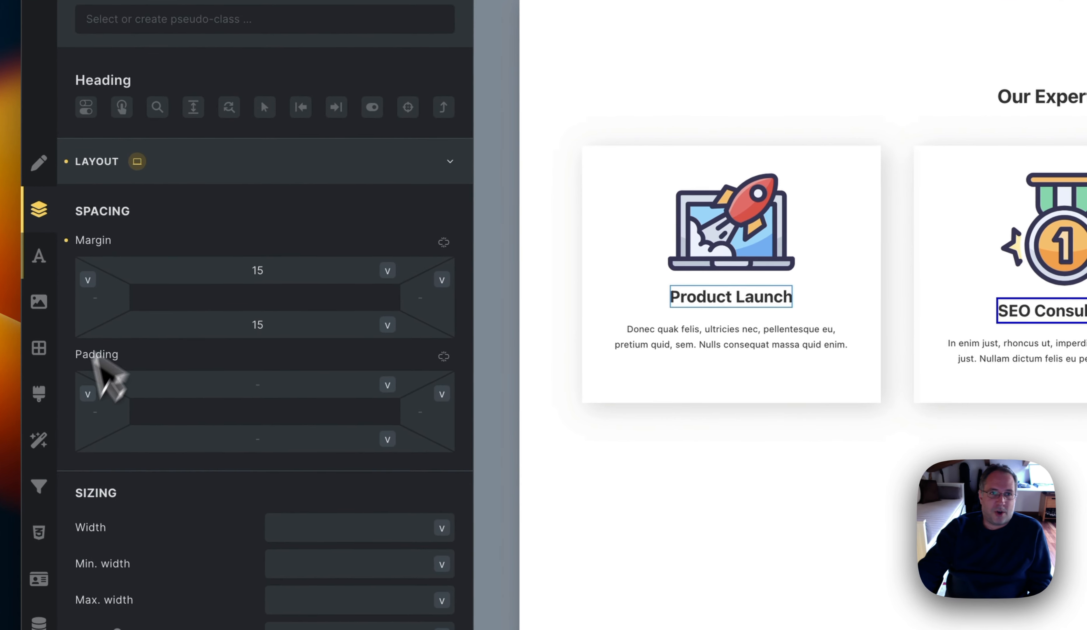
Set the HTML tag of the Product Launch heading to h1
left_click(247, 175)
left_click(41, 163)
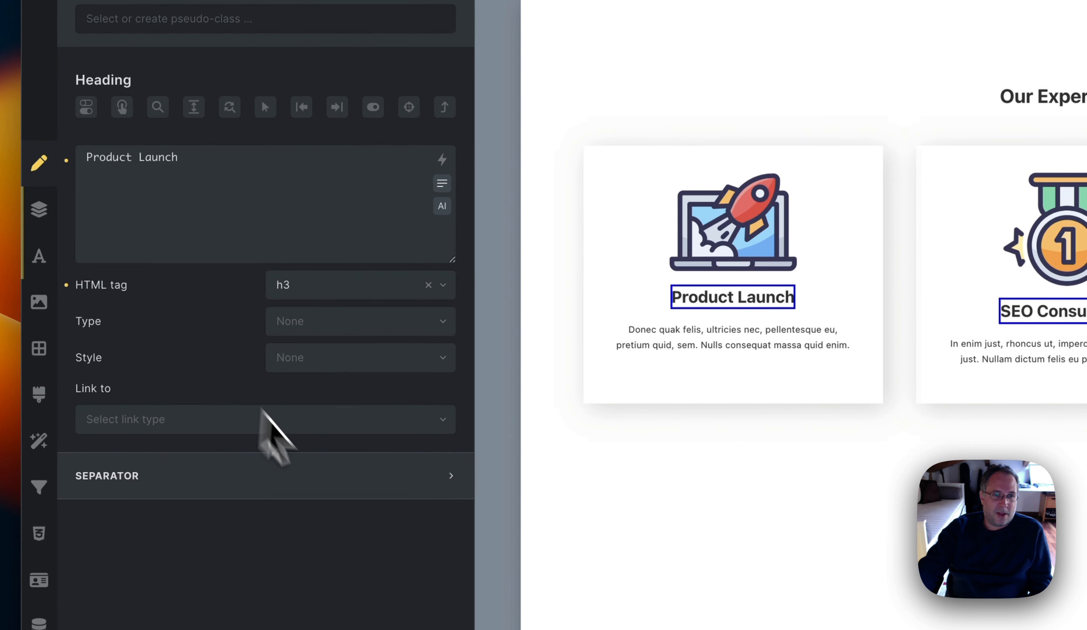
left_click(316, 285)
left_click(316, 312)
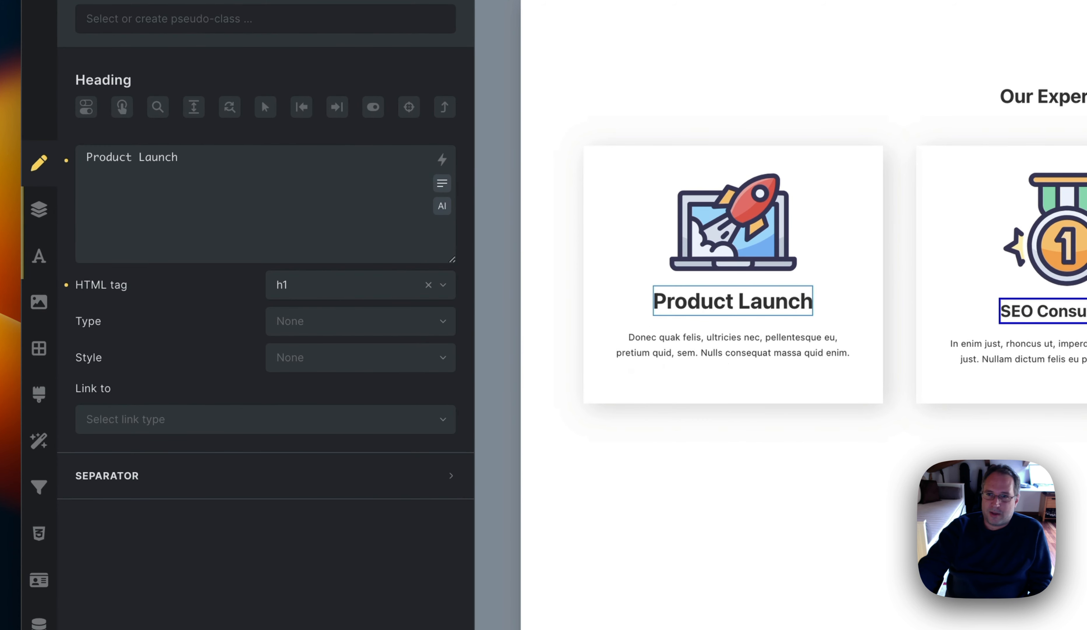
Set the HTML tag of the Web Development heading to h4
left_click(1083, 312)
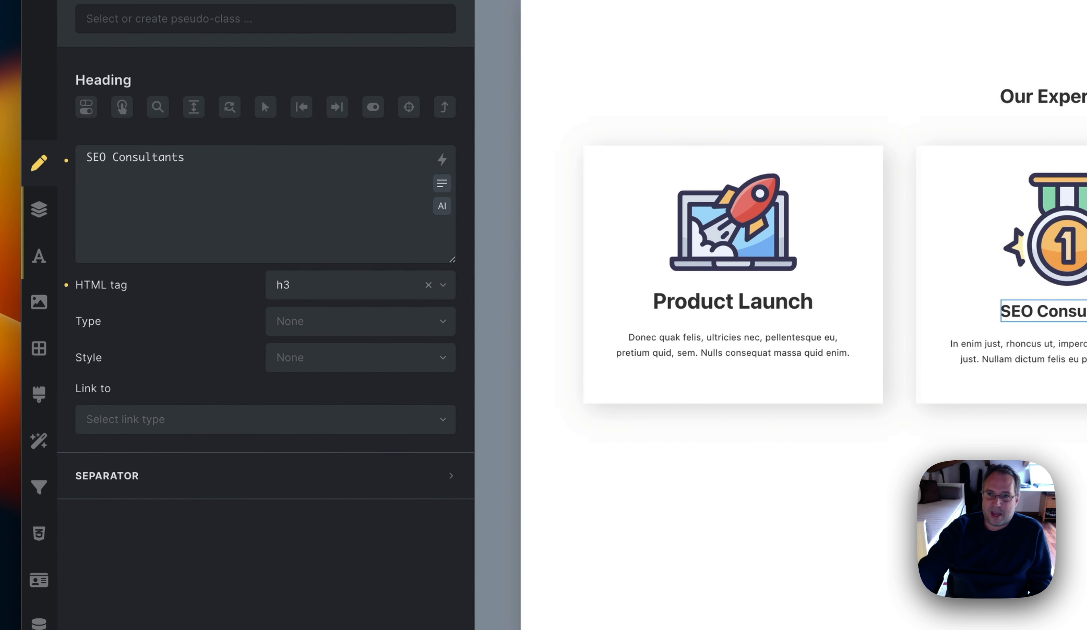
left_click(307, 286)
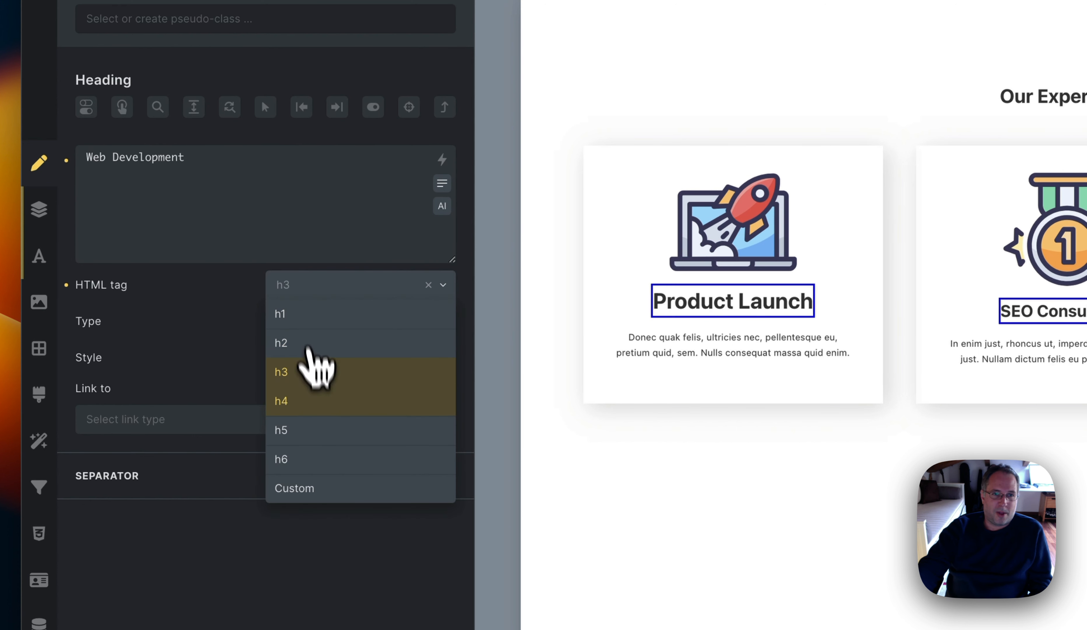
left_click(307, 405)
key("Escape")
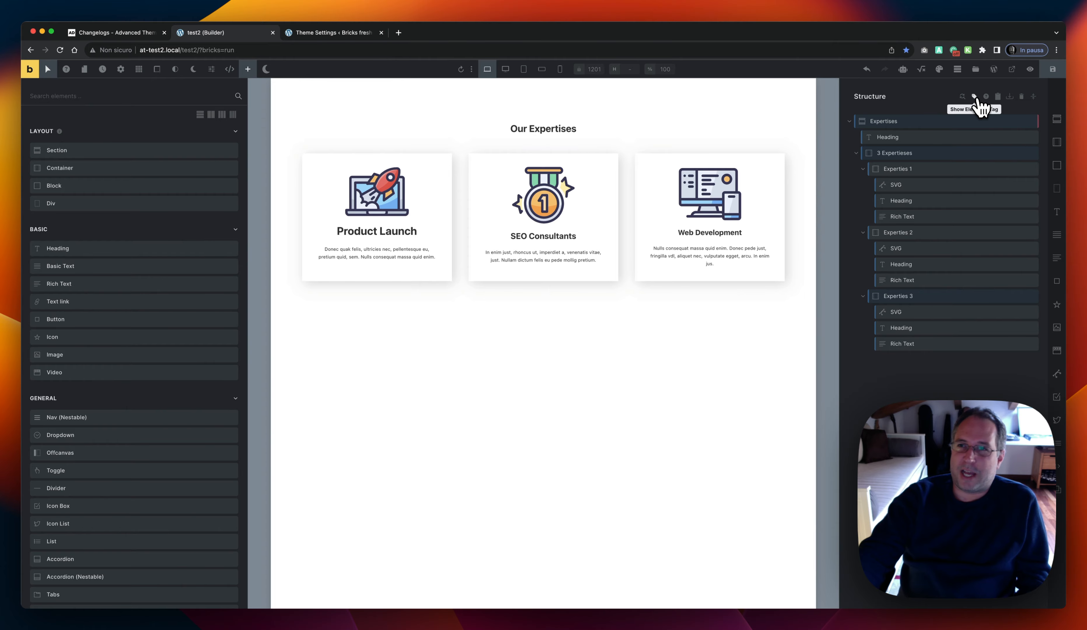
Show the element tags in the structure tree and filter the Structure Helper by Non-consecutive Headers
left_click(974, 96)
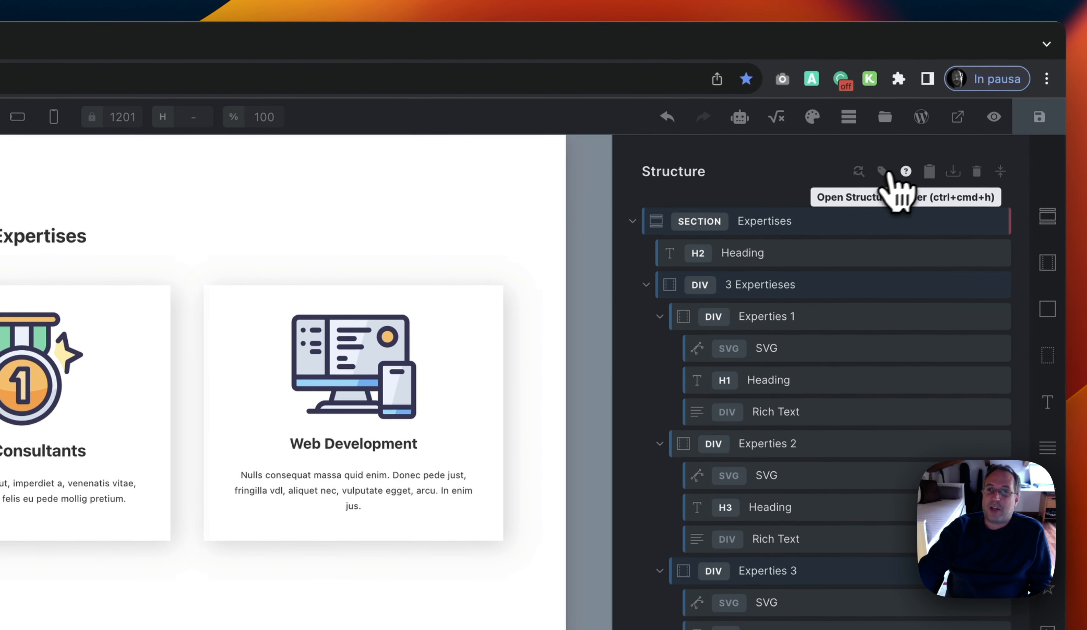
left_click(884, 171)
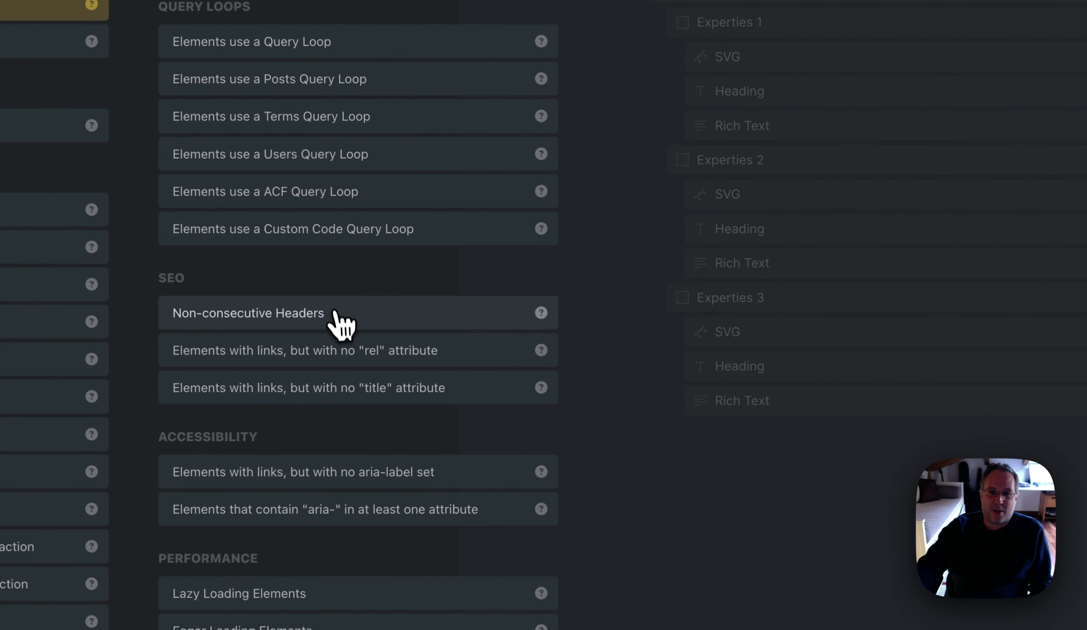
left_click(40, 493)
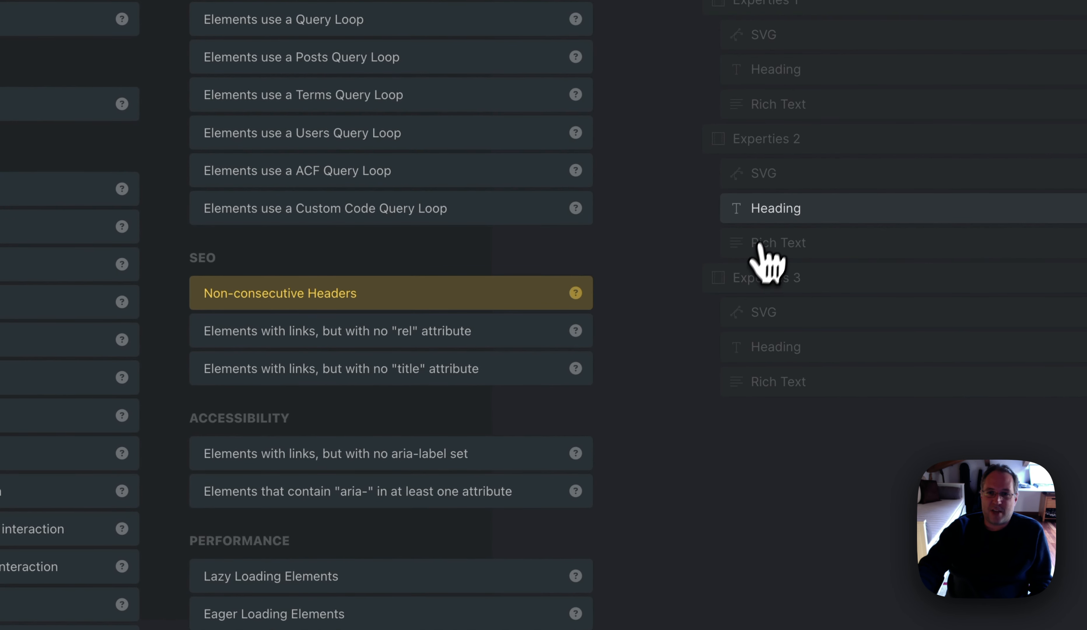
Set the HTML tag of the SEO Consultants heading to h2 and that of the Web Development heading to h3
left_click(793, 209)
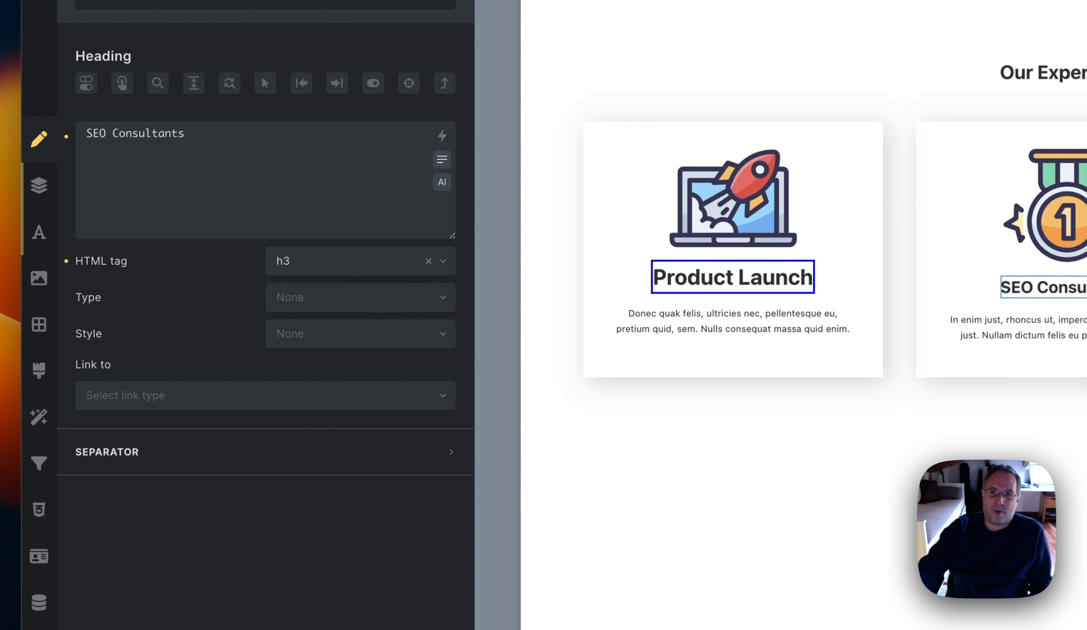
left_click(322, 263)
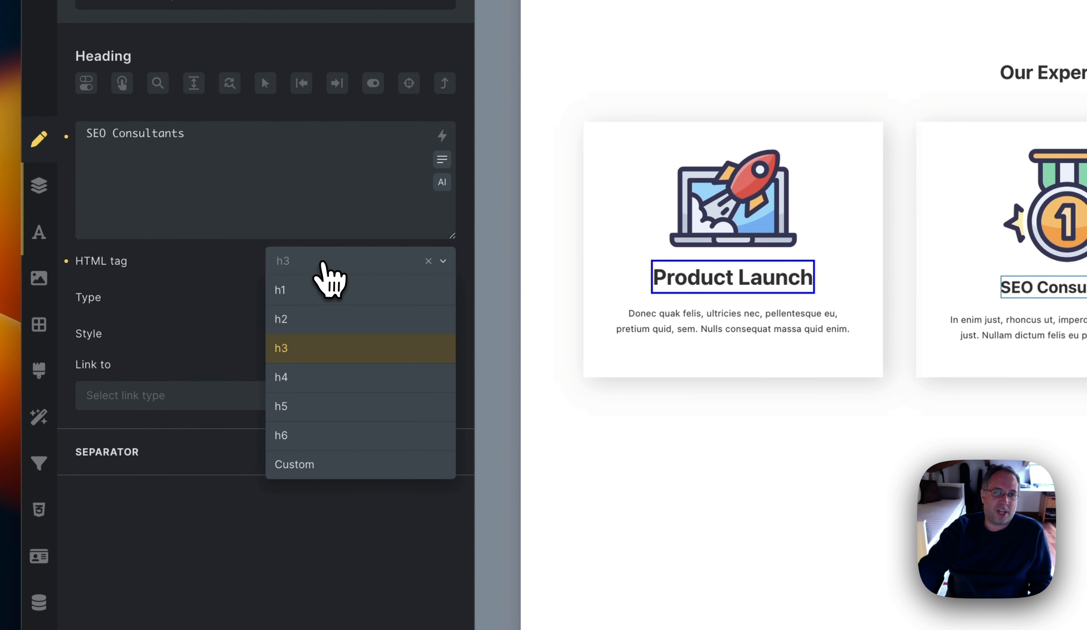
left_click(316, 319)
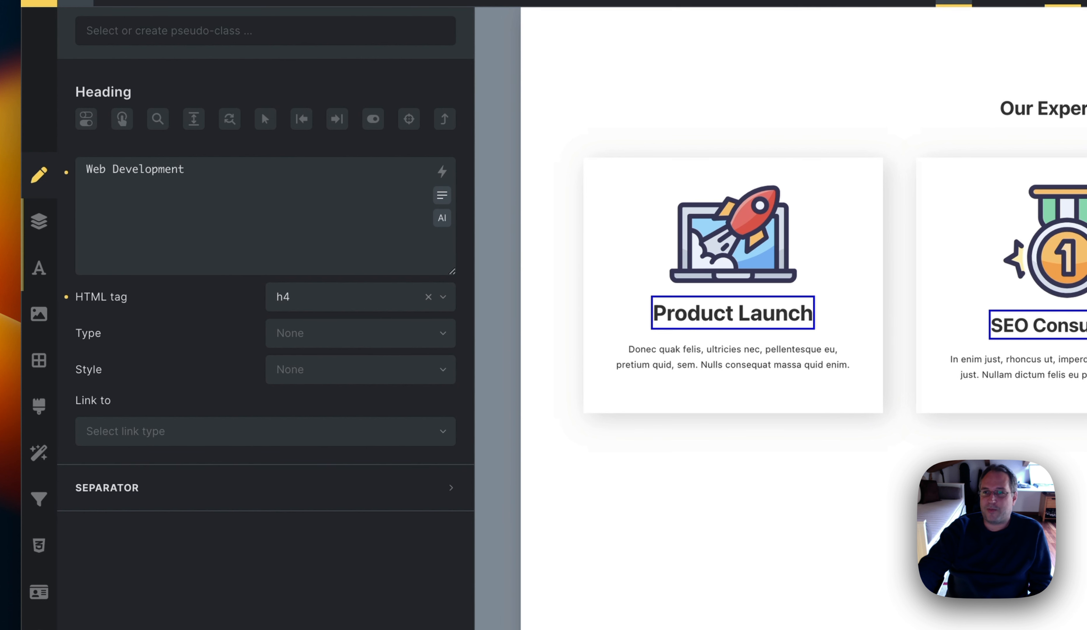
left_click(324, 302)
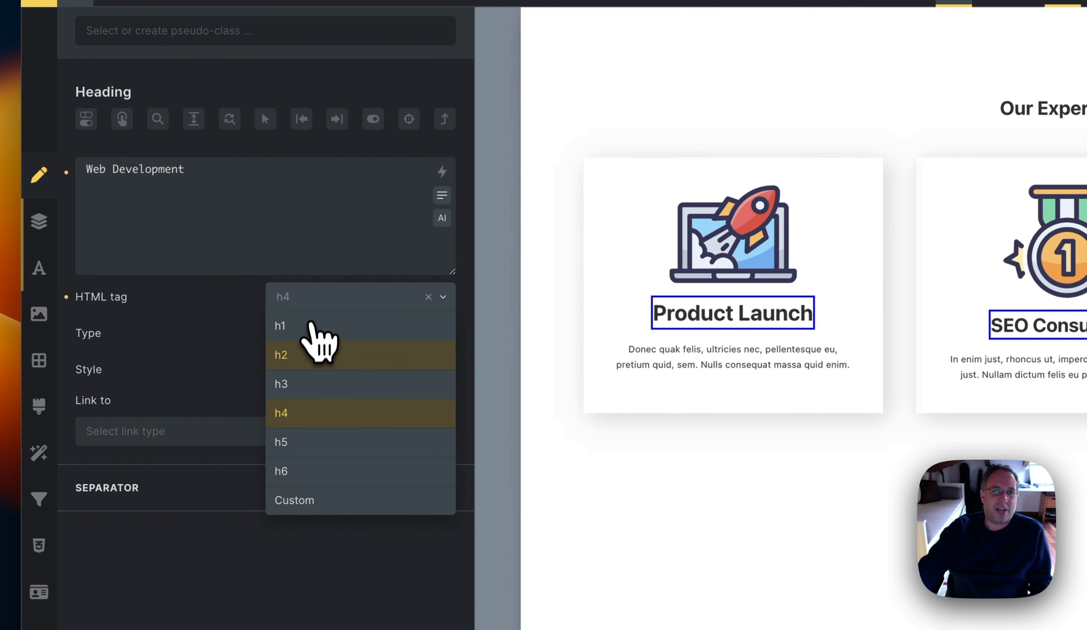
left_click(295, 383)
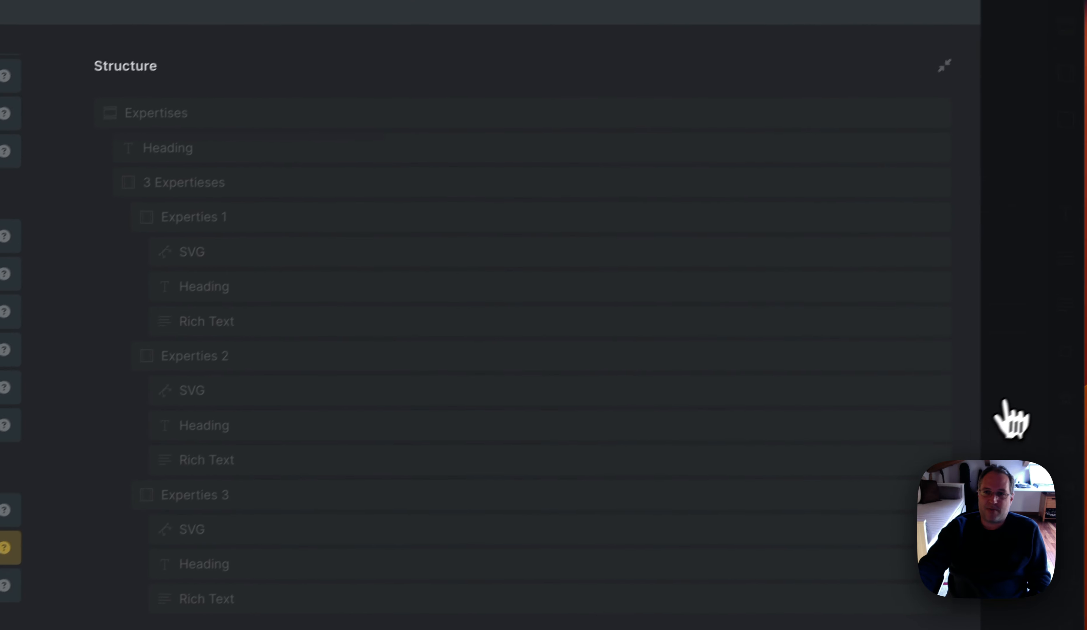
Close the Structure Helper and set the Product Launch heading's link type to External URL
left_click(1003, 399)
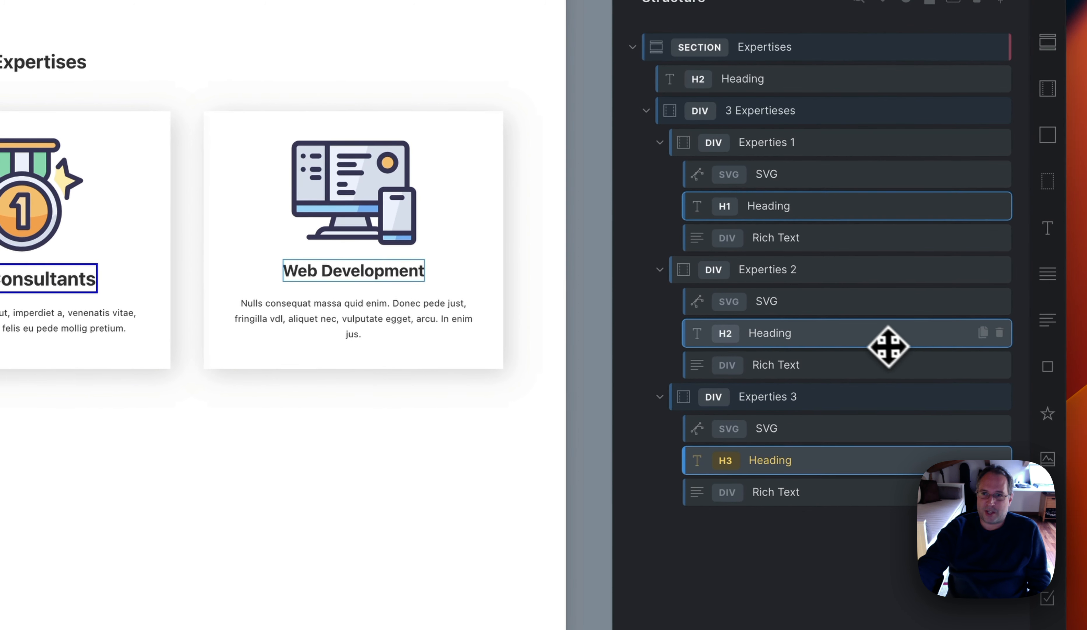
left_click(809, 207)
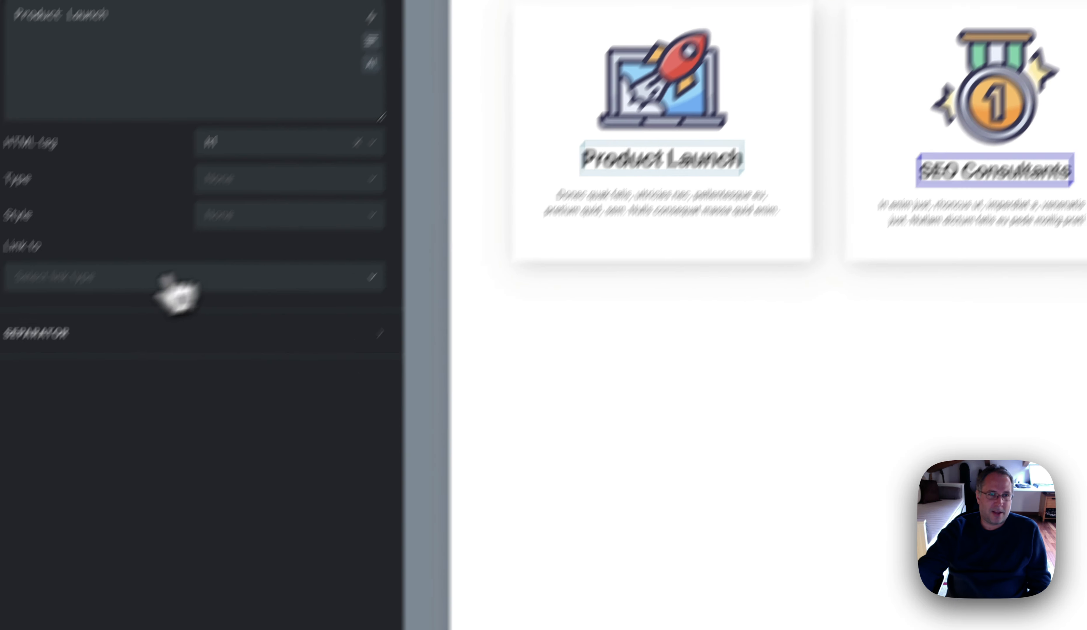
left_click(173, 279)
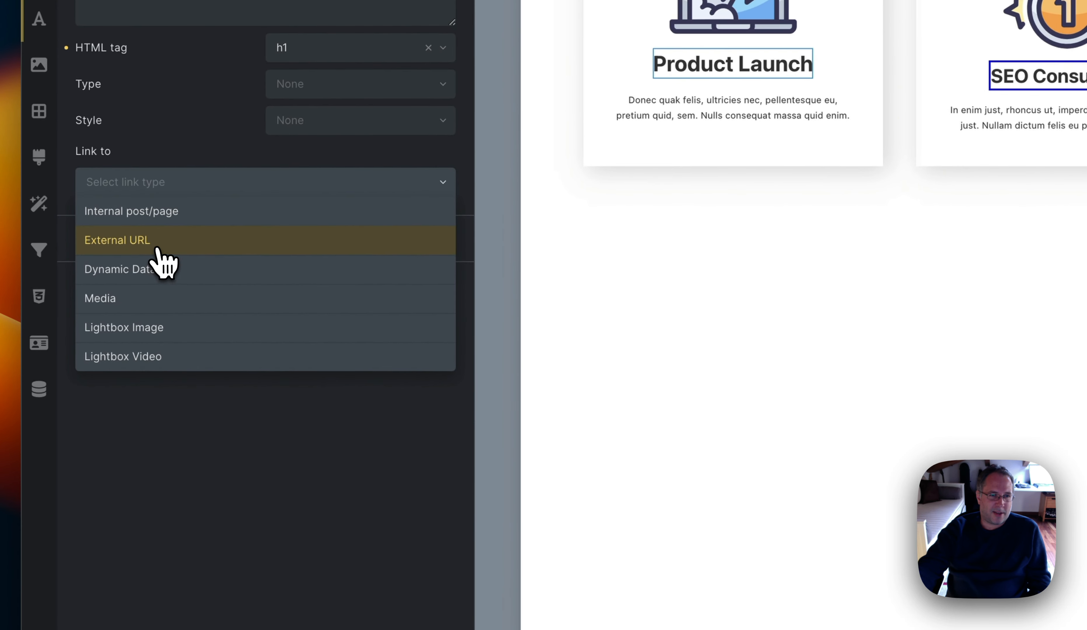
left_click(158, 248)
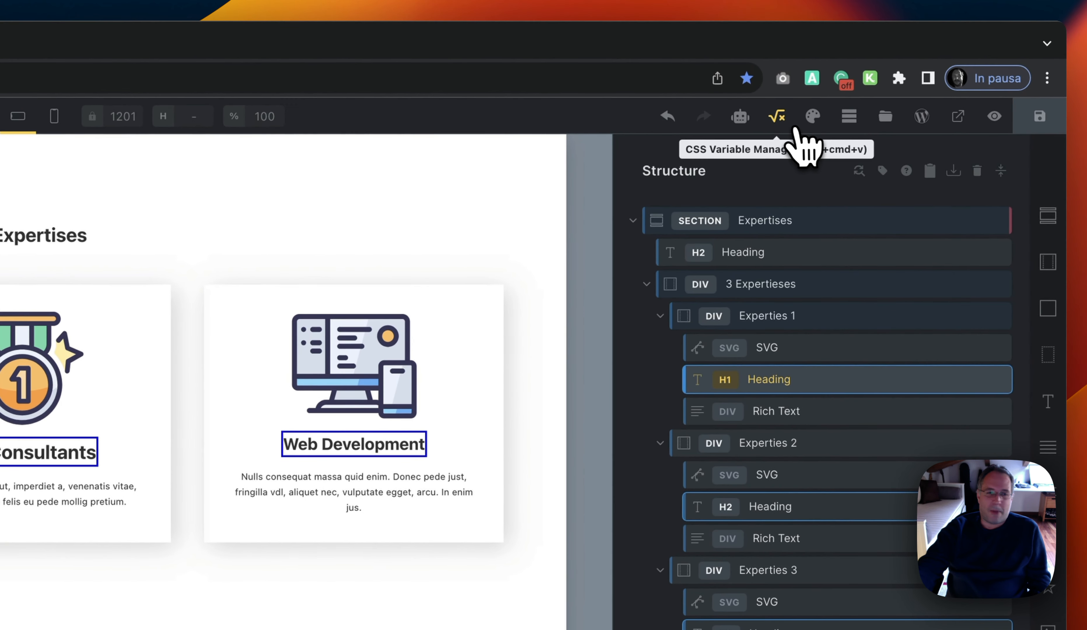
Check the links in the Structure Helper and open the Product Launch heading's rel attribute for editing
left_click(777, 126)
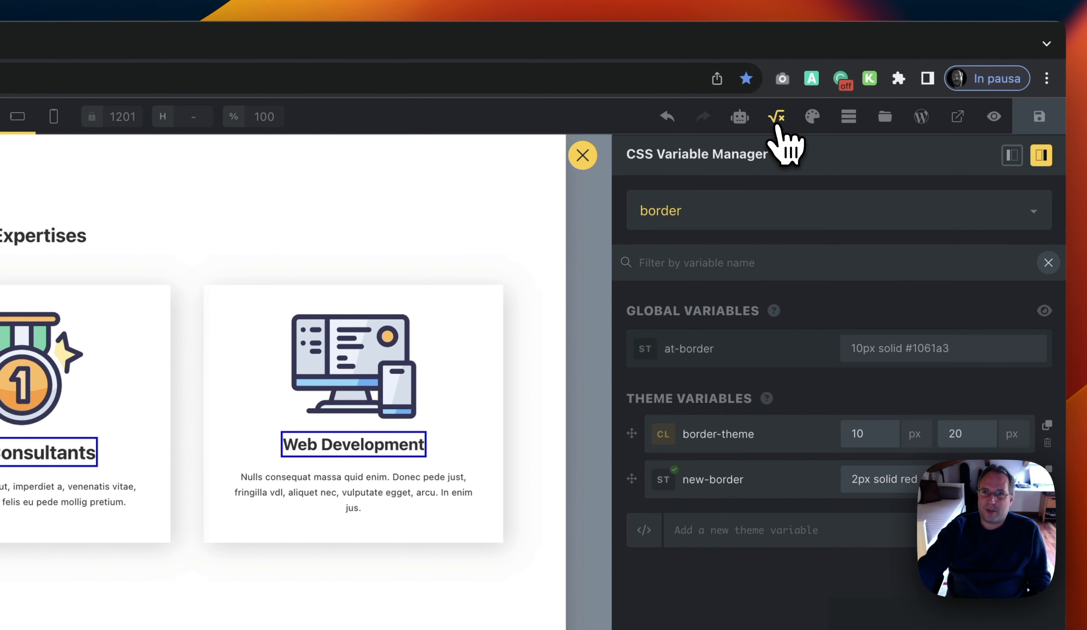
left_click(544, 450)
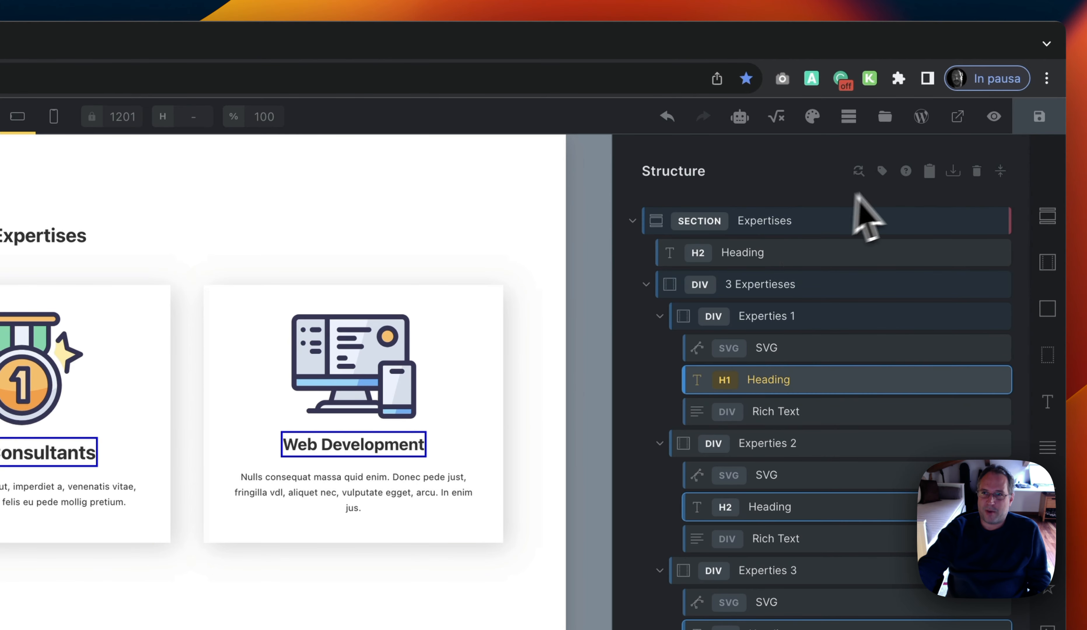
left_click(908, 172)
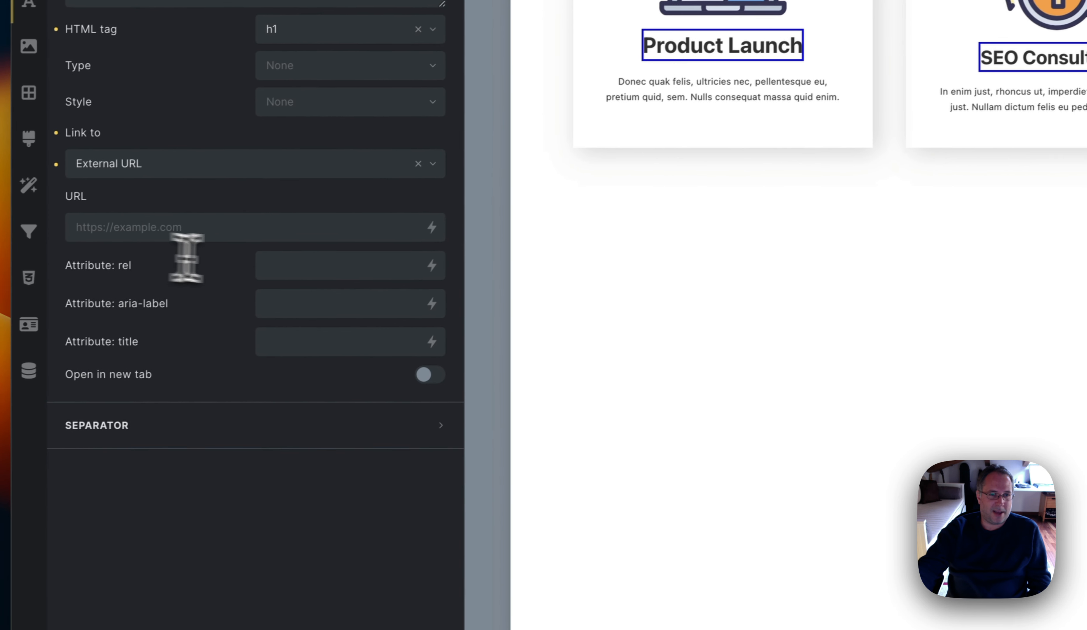
left_click(309, 266)
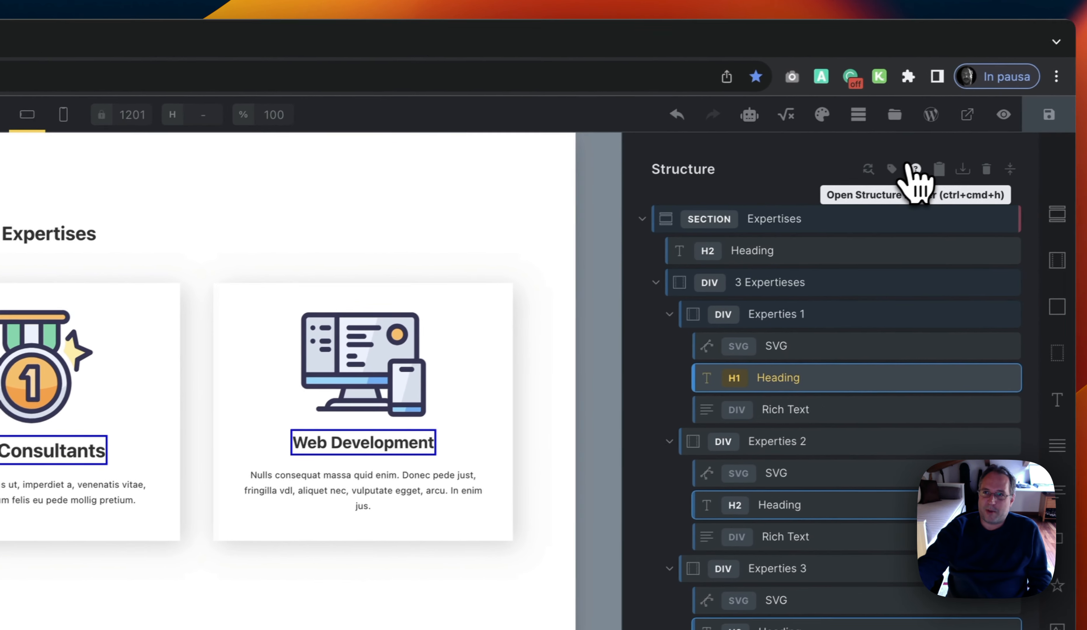
Filter the Structure Helper by elements with links but with no "title" attribute
left_click(907, 170)
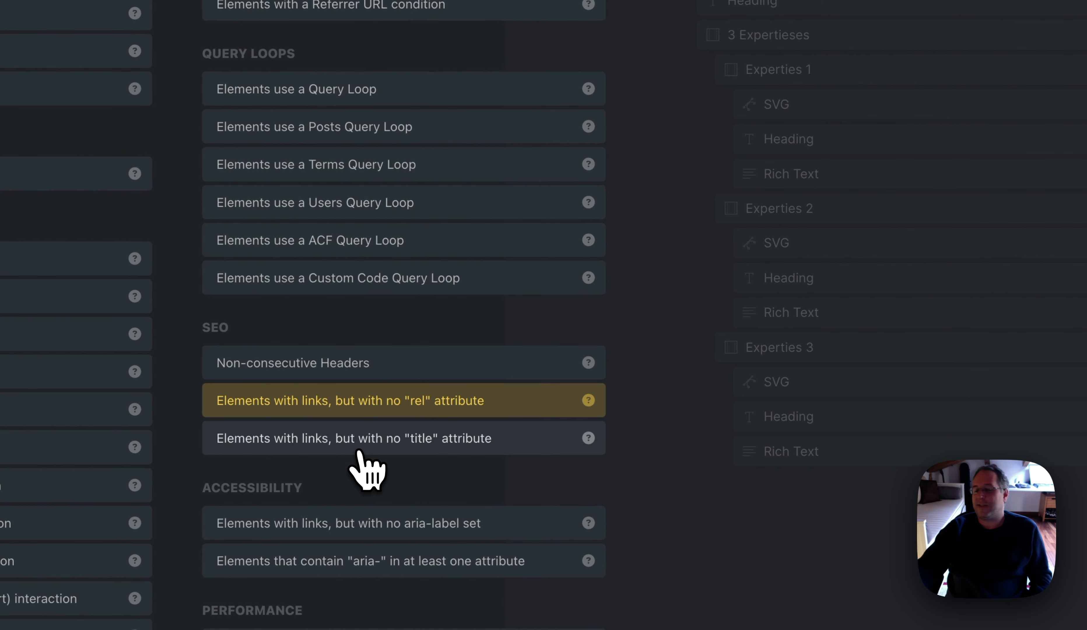
left_click(445, 437)
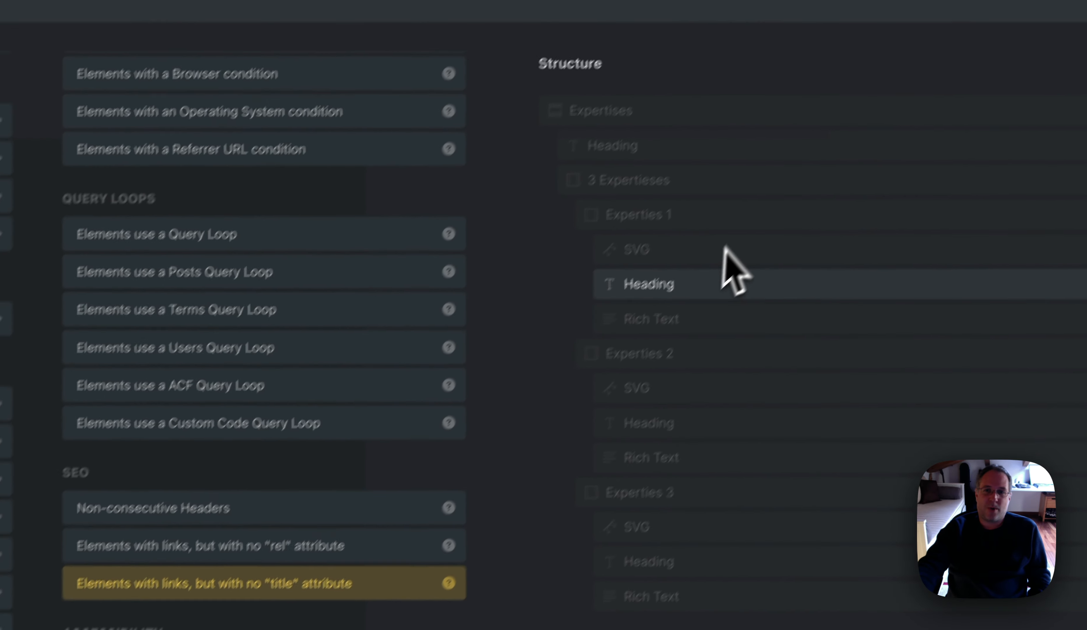
Open the Product Launch heading from the filtered structure and set its title attribute to test
left_click(666, 284)
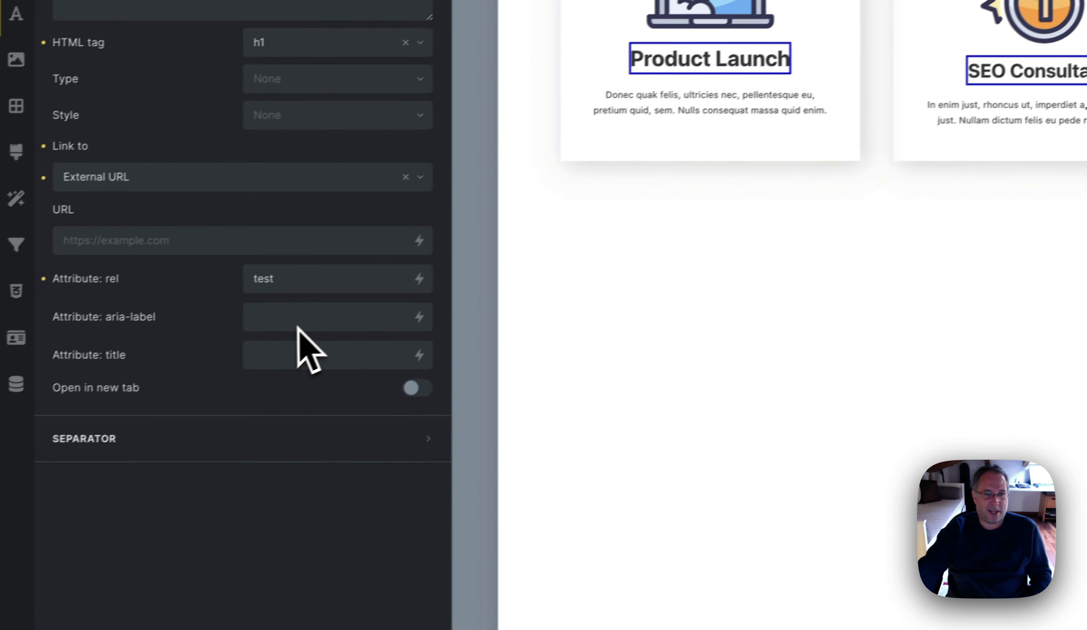
left_click(274, 359)
type("test")
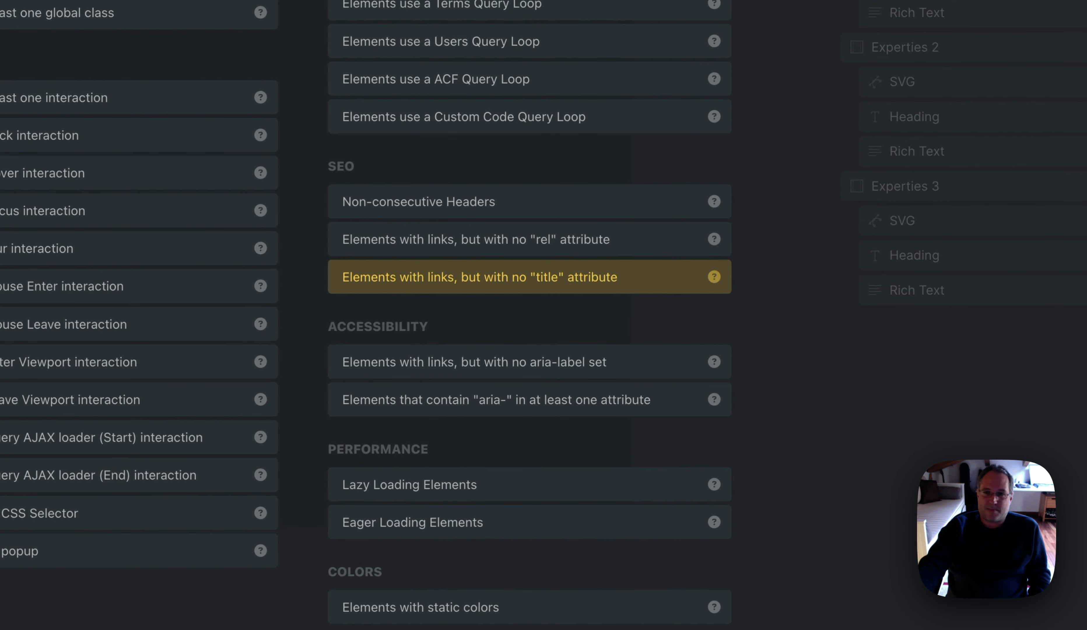
Filter the Structure Helper by links with no aria-label set and set the Product Launch heading's aria-label attribute to test
left_click(604, 369)
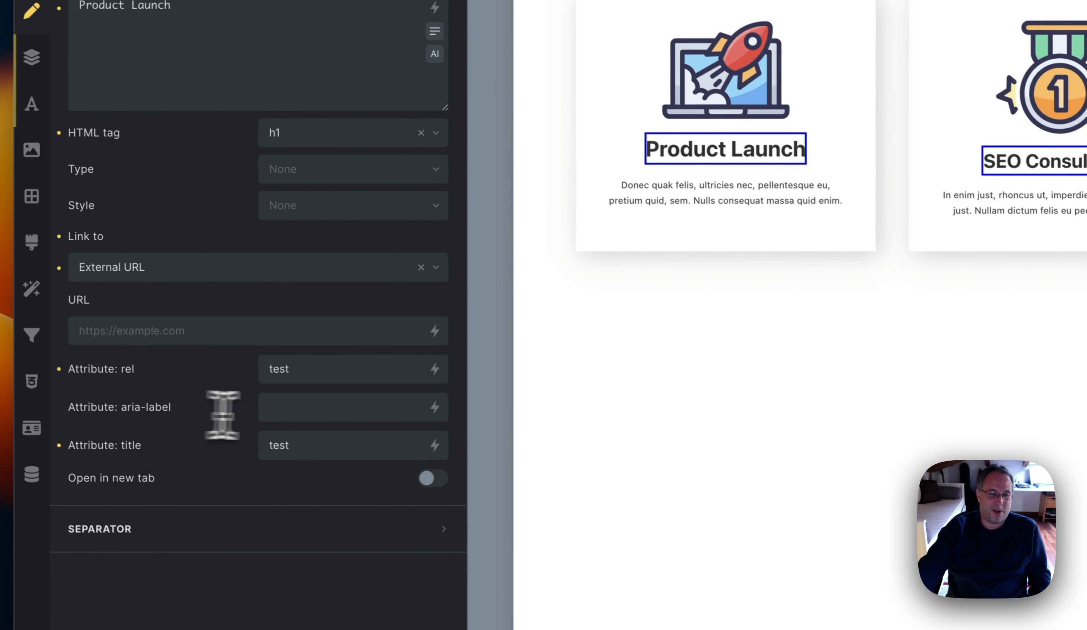
left_click(318, 409)
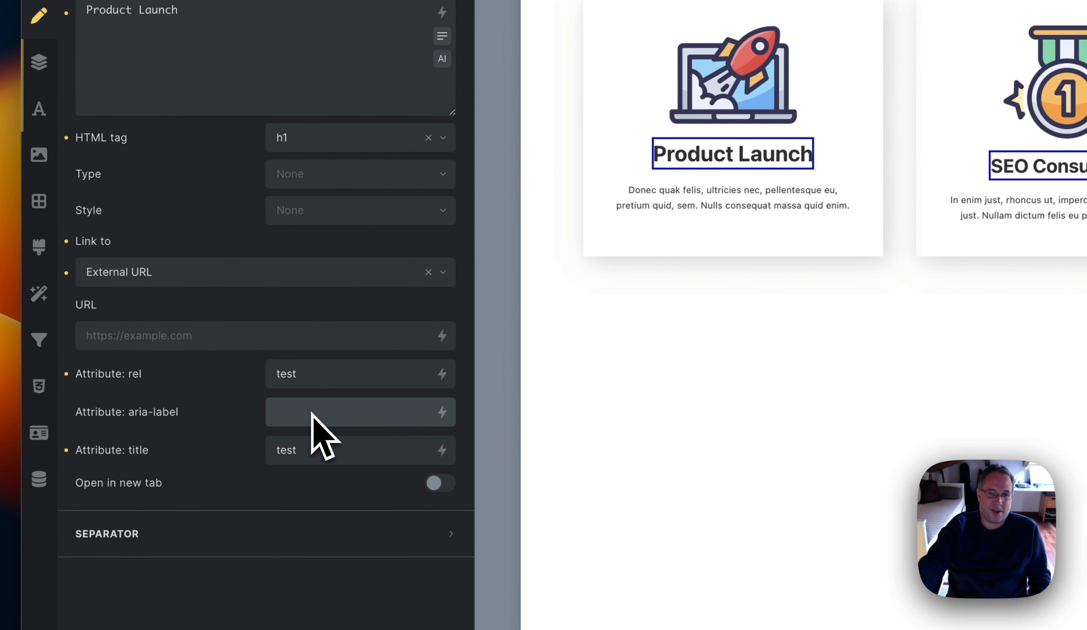
type("test")
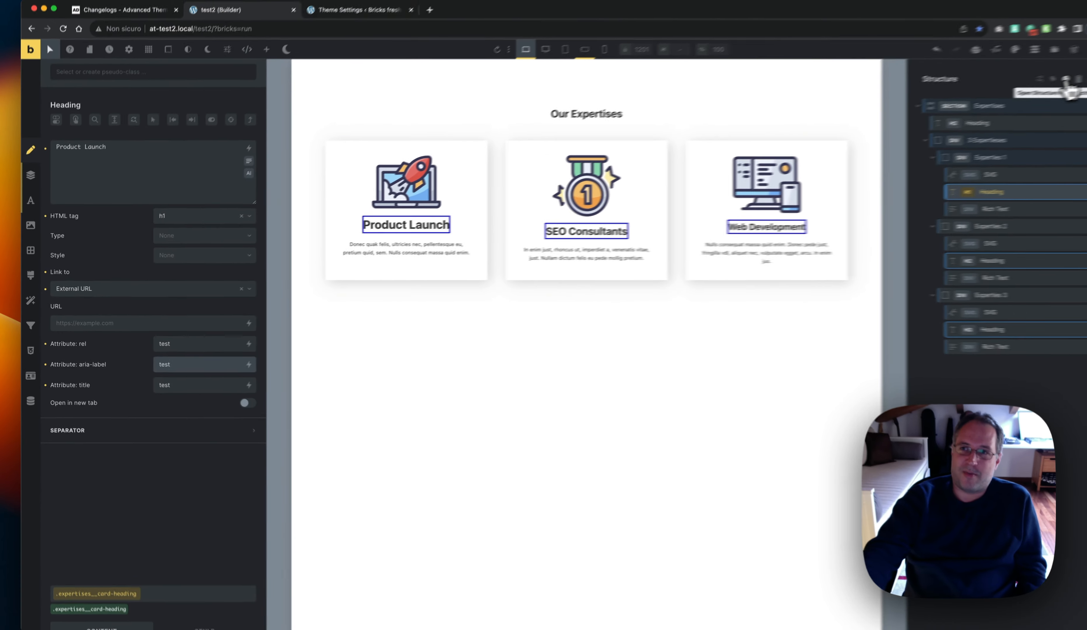
left_click(1067, 81)
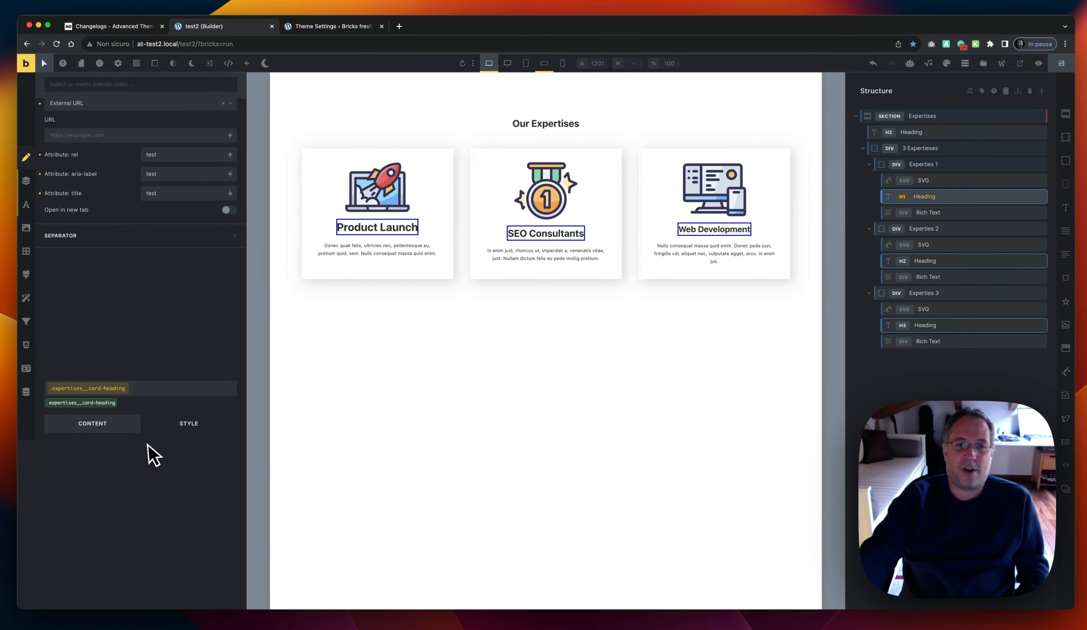
Select the 3 Expertieses block and reload the builder page, discarding the unsaved changes
scroll(149, 446, "up", 5)
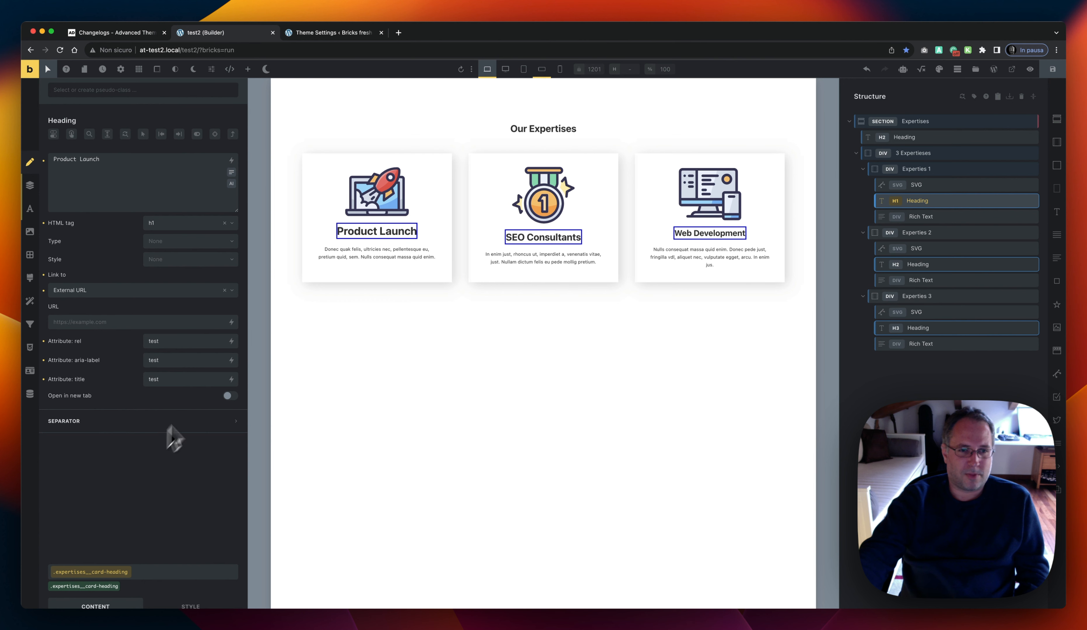
left_click(966, 191)
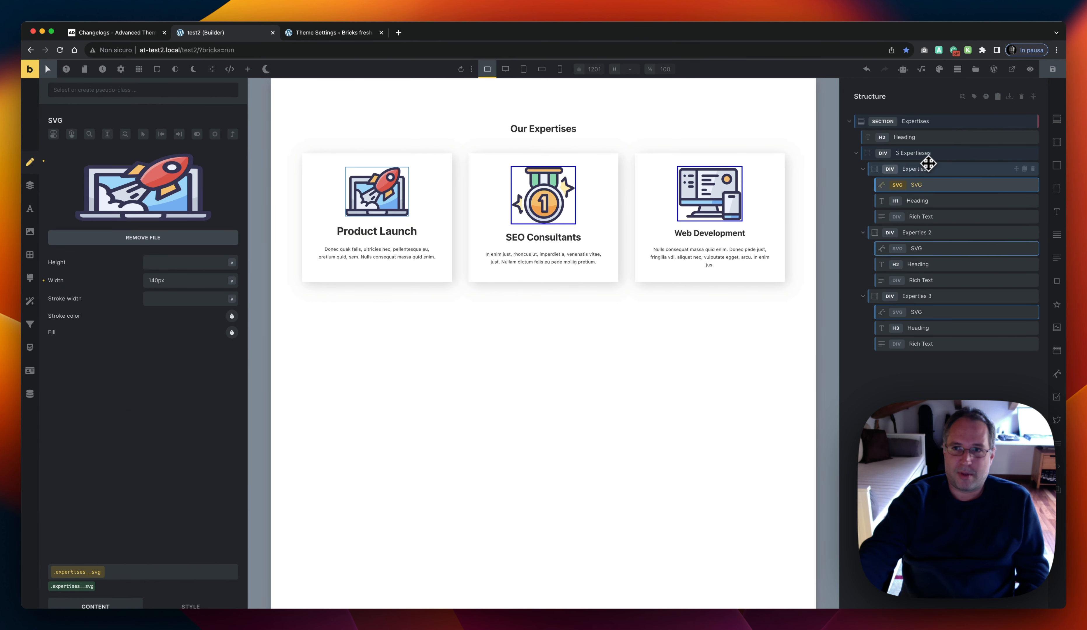
left_click(926, 167)
left_click(926, 152)
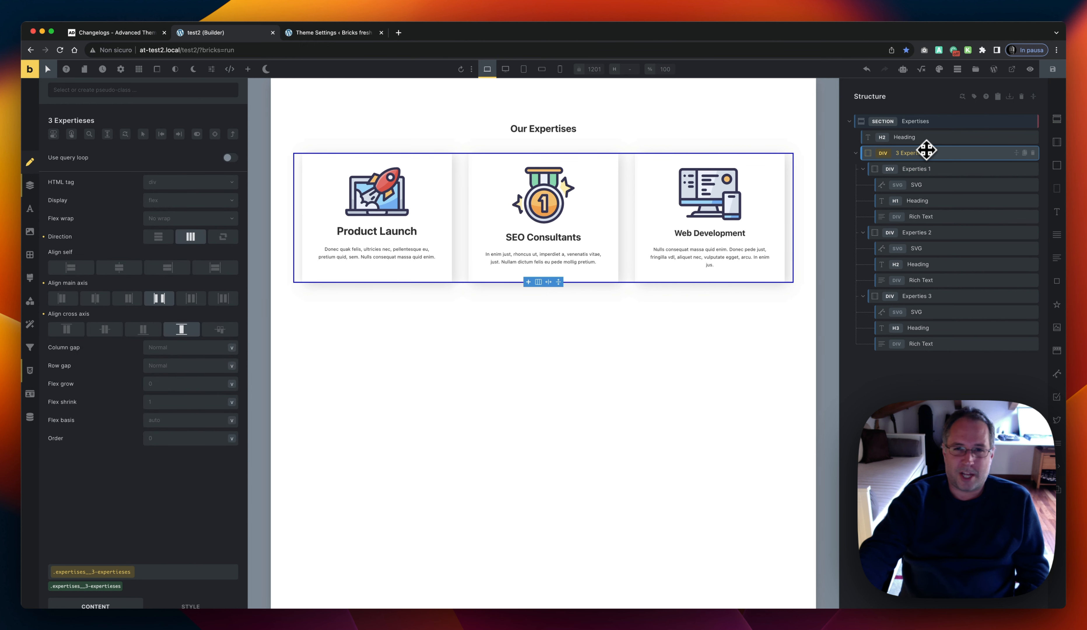
scroll(216, 456, "down", 5)
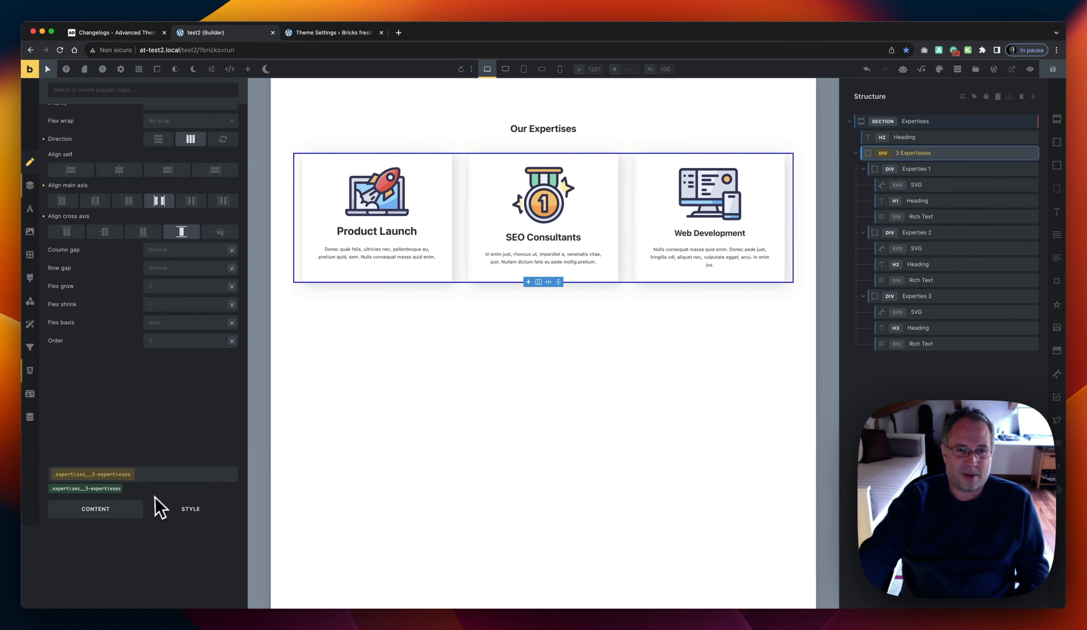
left_click(60, 50)
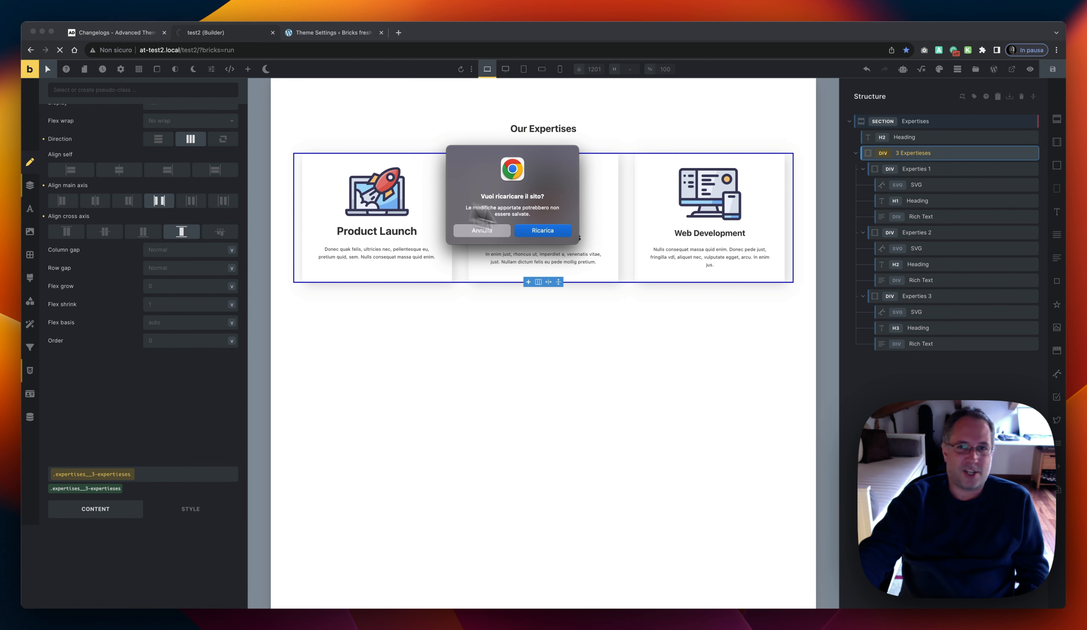
left_click(557, 232)
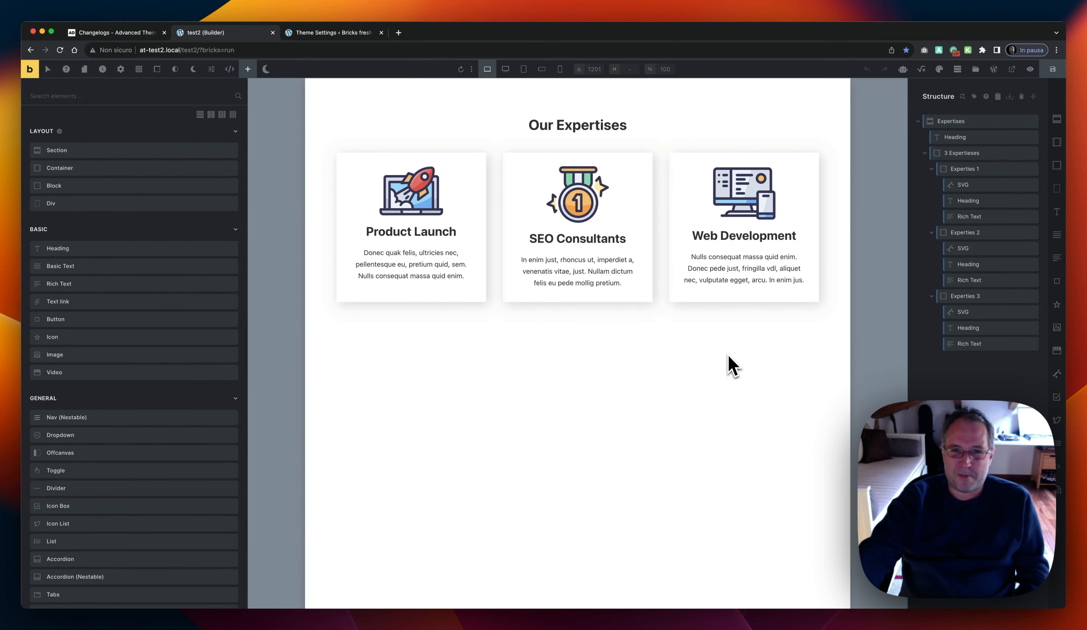
Add a custom attribute named aria-label to the Product Launch heading's card-heading class
left_click(965, 154)
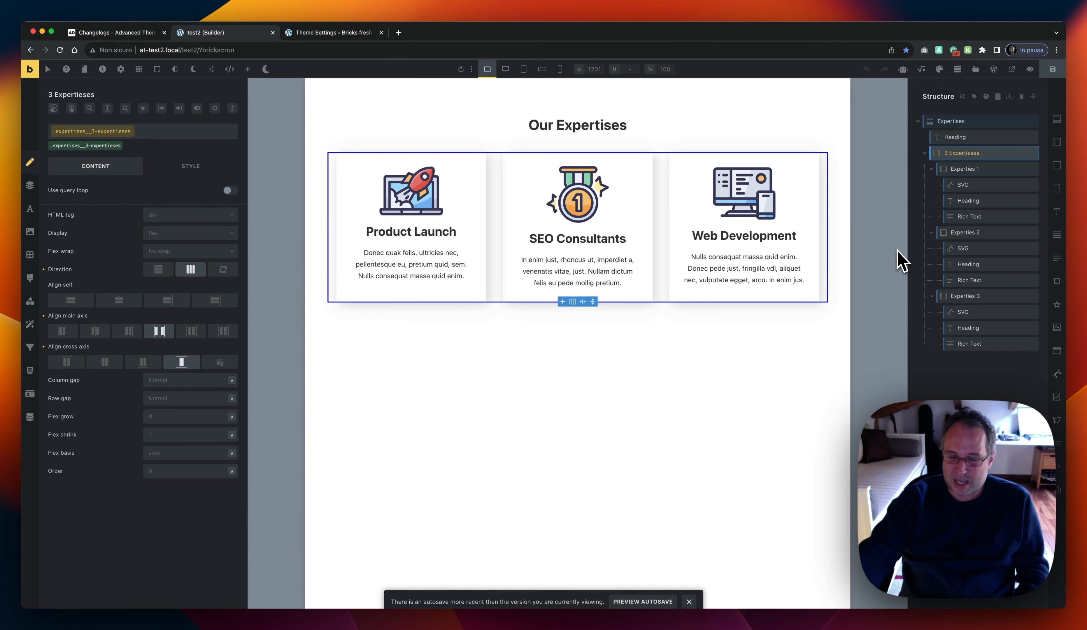
left_click(955, 200)
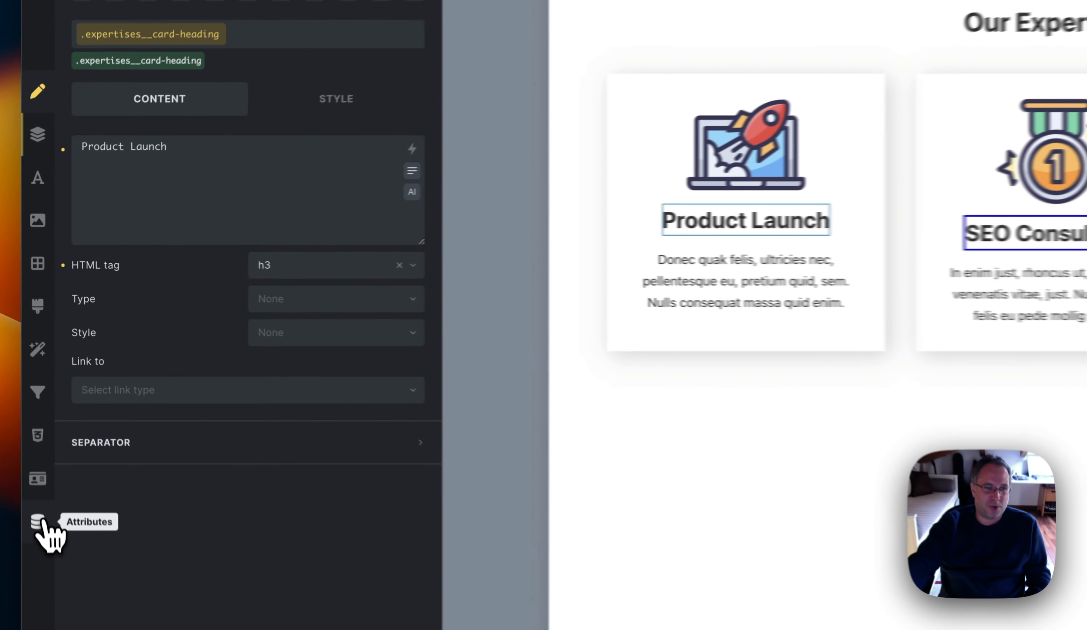
left_click(30, 394)
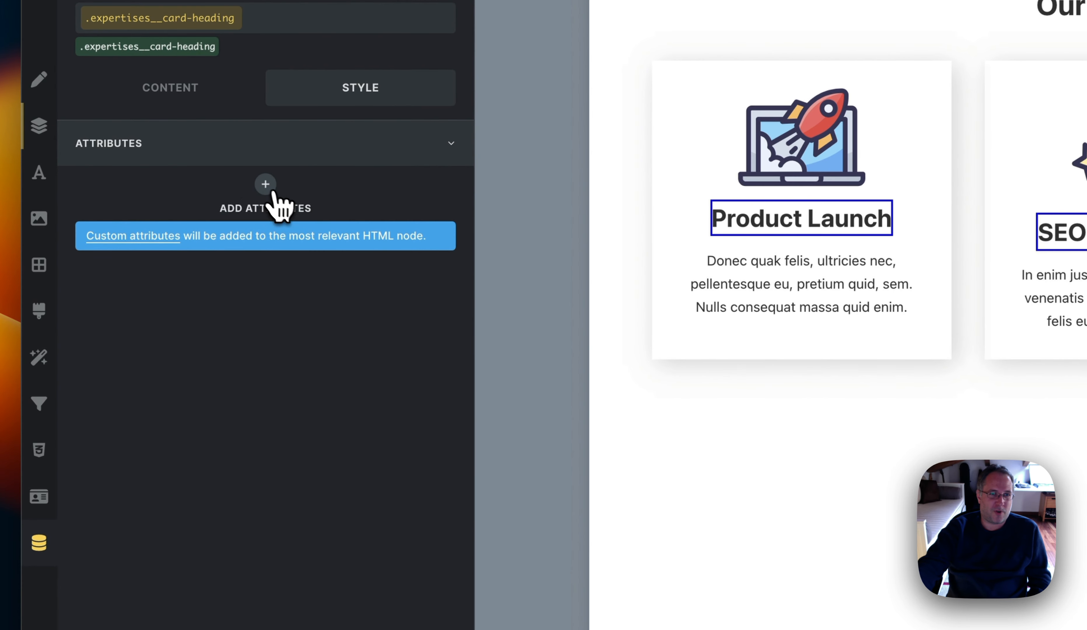
left_click(265, 184)
left_click(174, 259)
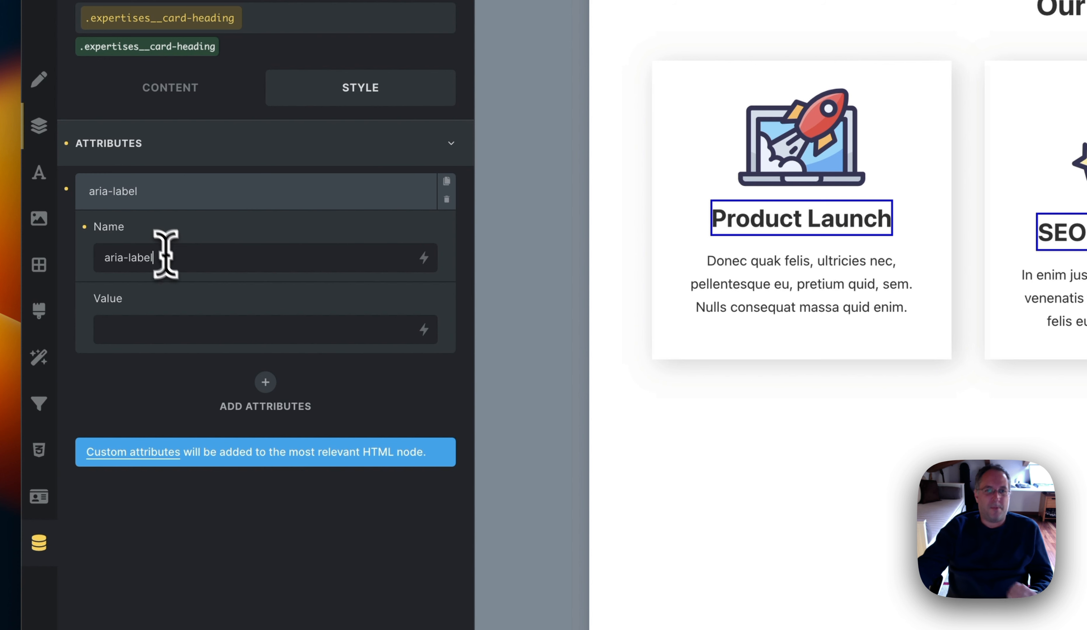
left_click(149, 320)
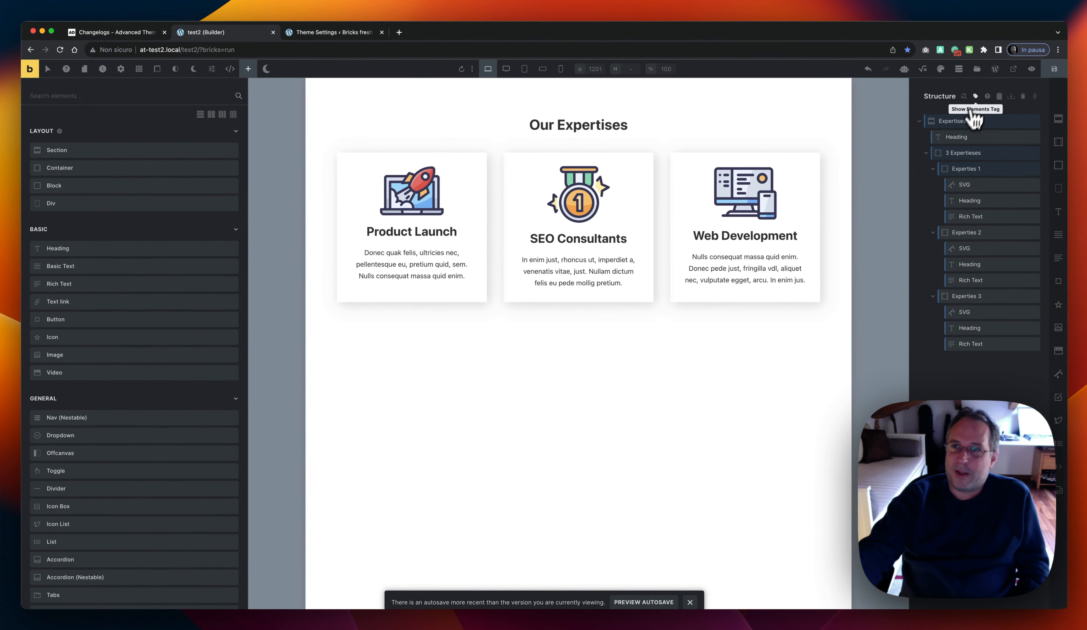
Filter the Structure Helper by links with no aria-label set and by elements containing "aria-" in at least one attribute, and close it
left_click(975, 113)
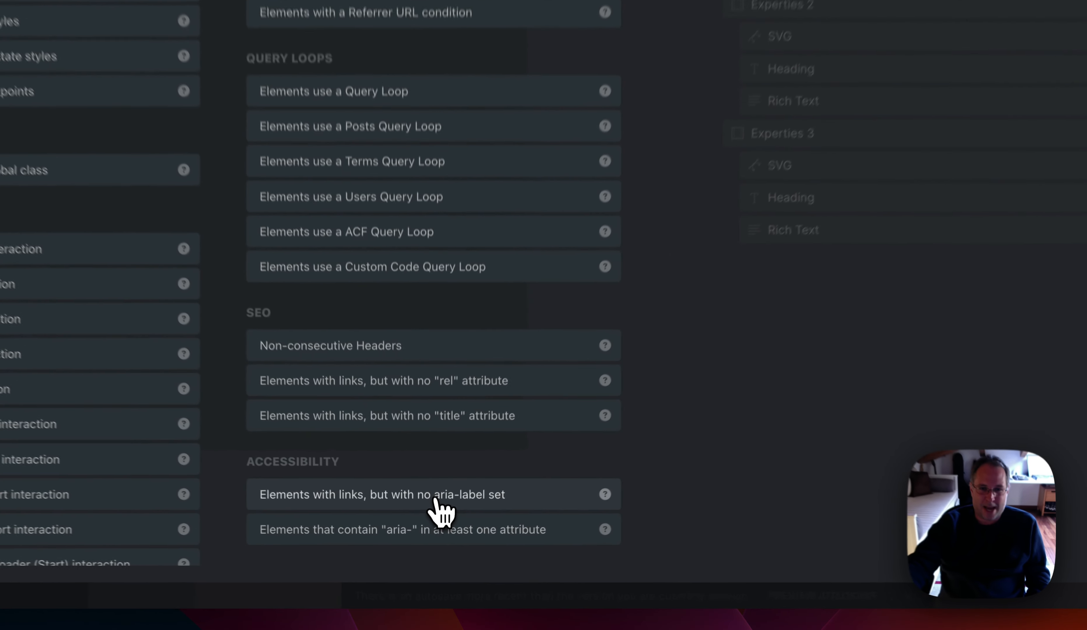
left_click(441, 547)
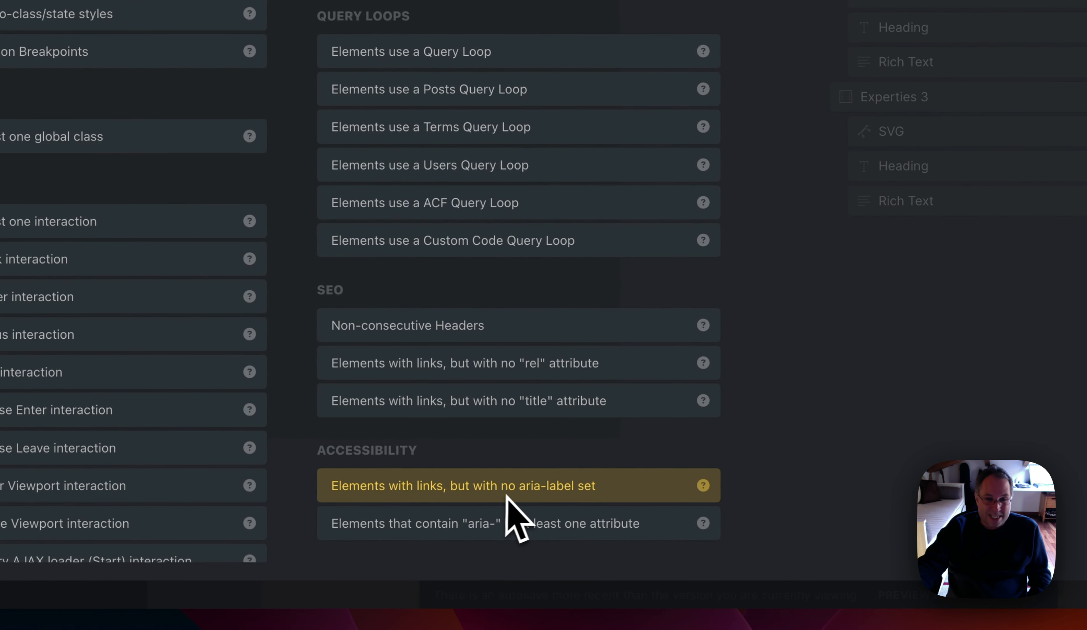
scroll(651, 398, "down", 5)
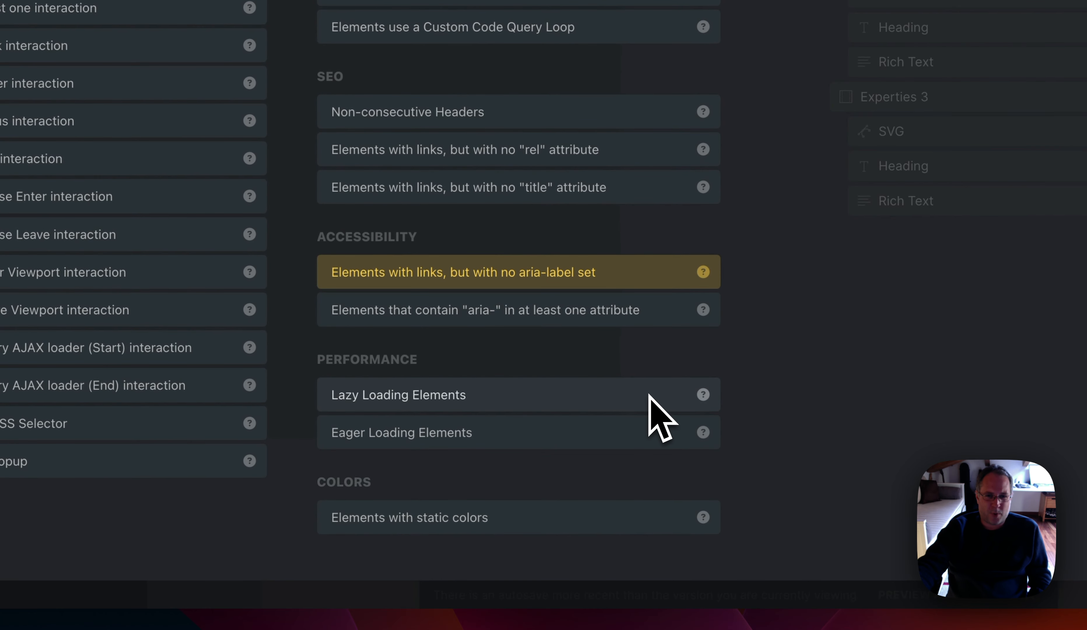
left_click(391, 318)
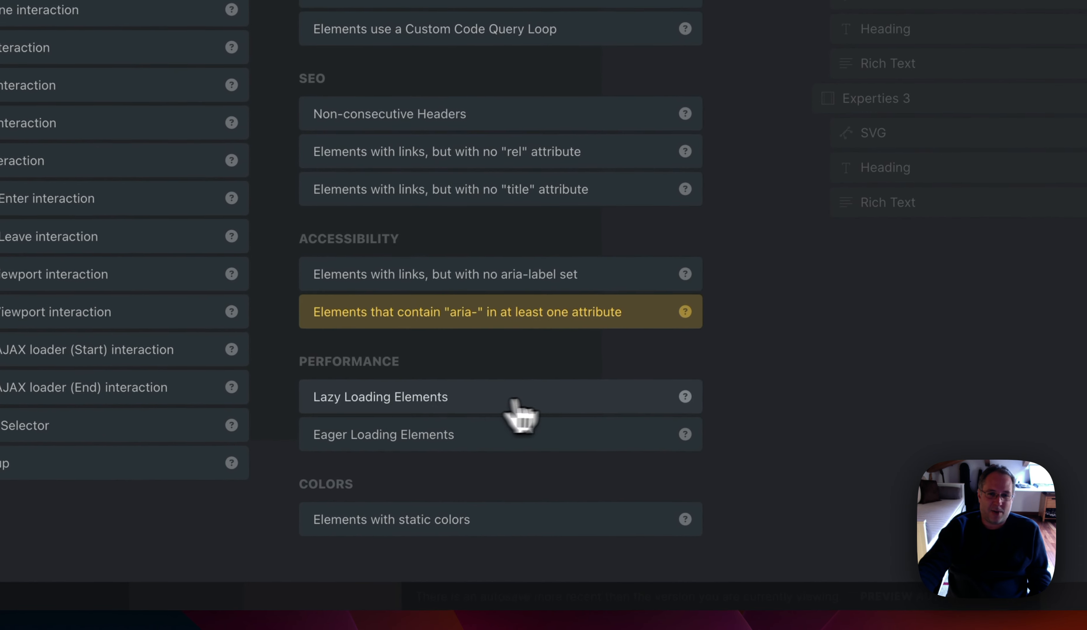
left_click(517, 413)
key("Escape")
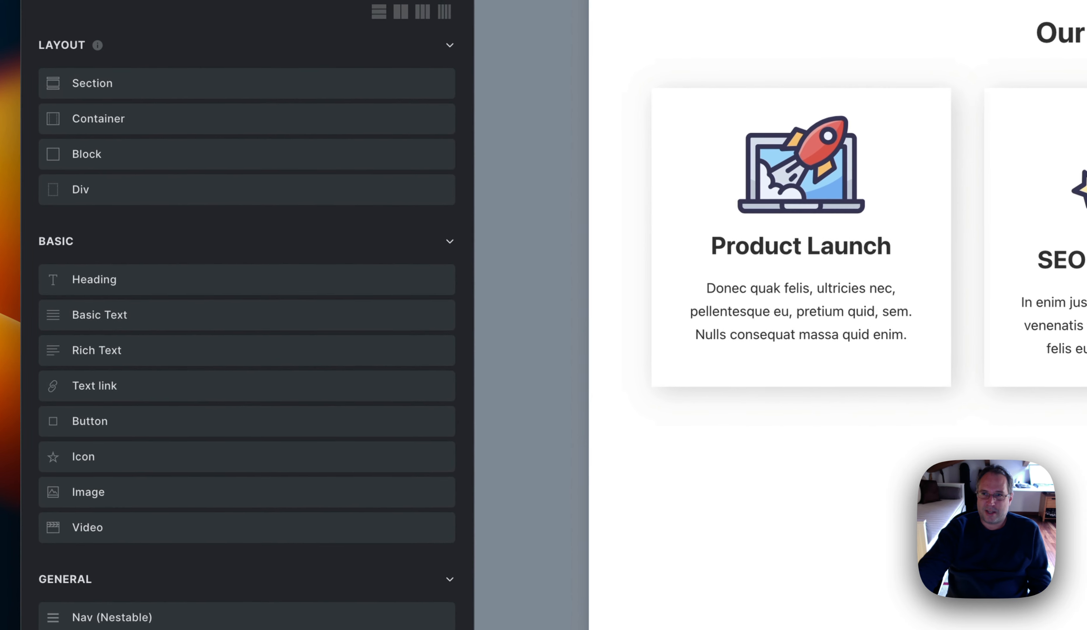
Insert an Image element into the Product Launch card and set its Loading option to lazy
left_click(801, 230)
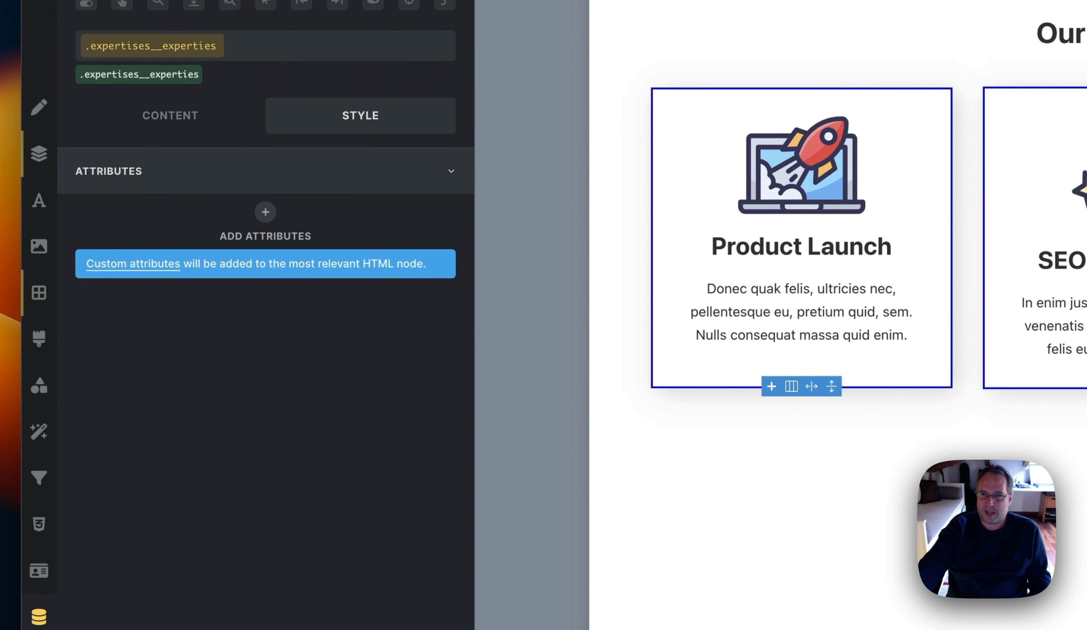
left_click(186, 108)
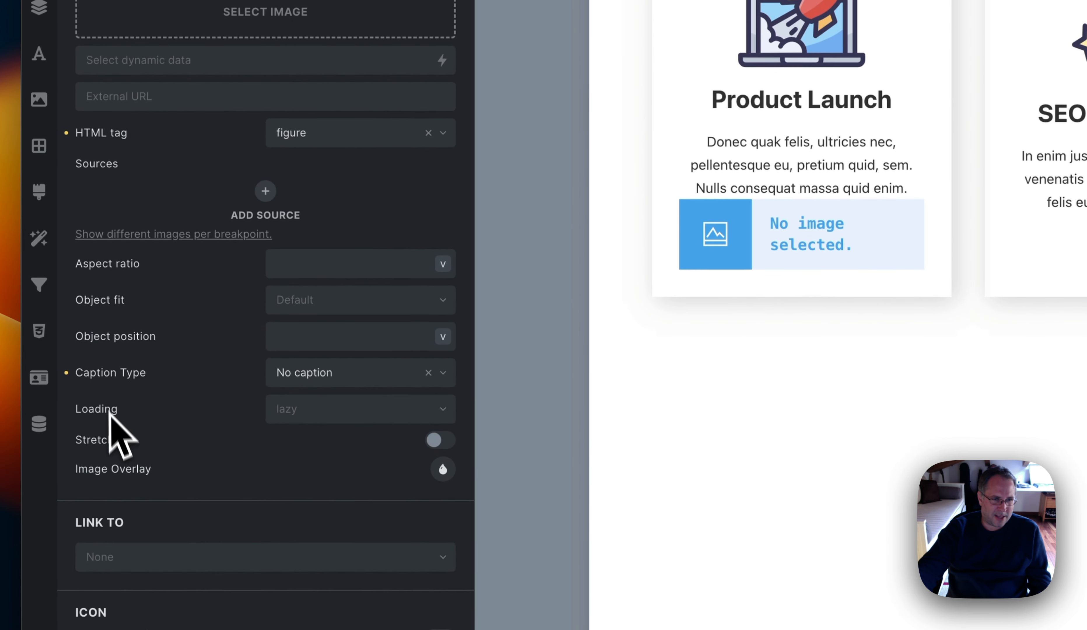
left_click(299, 416)
left_click(308, 461)
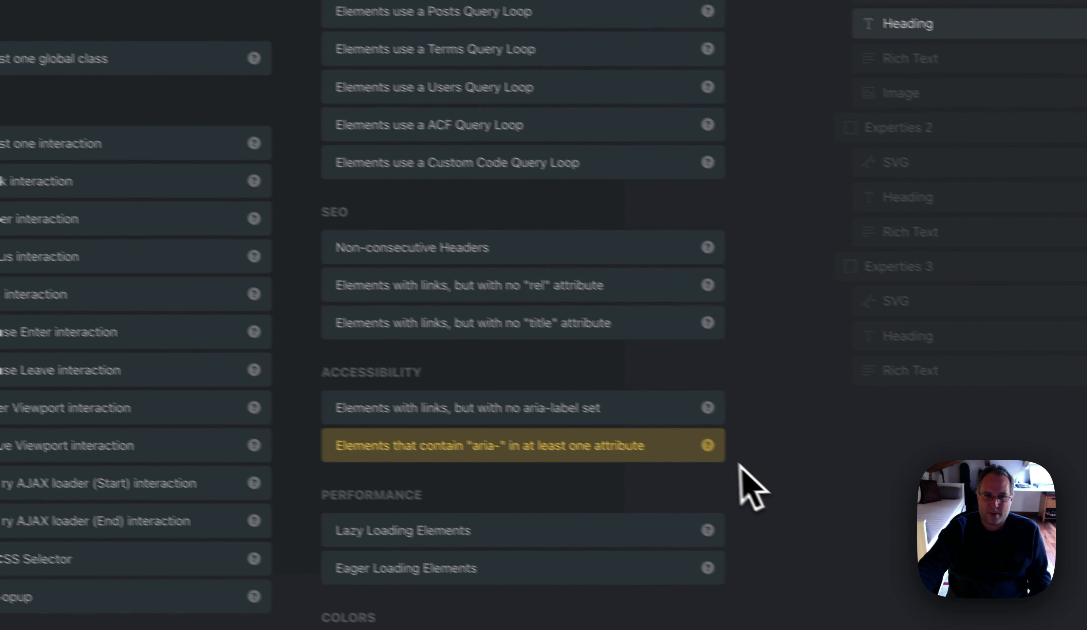
Filter the Structure Helper by lazy loading elements, eager loading elements and elements with static colors
left_click(480, 528)
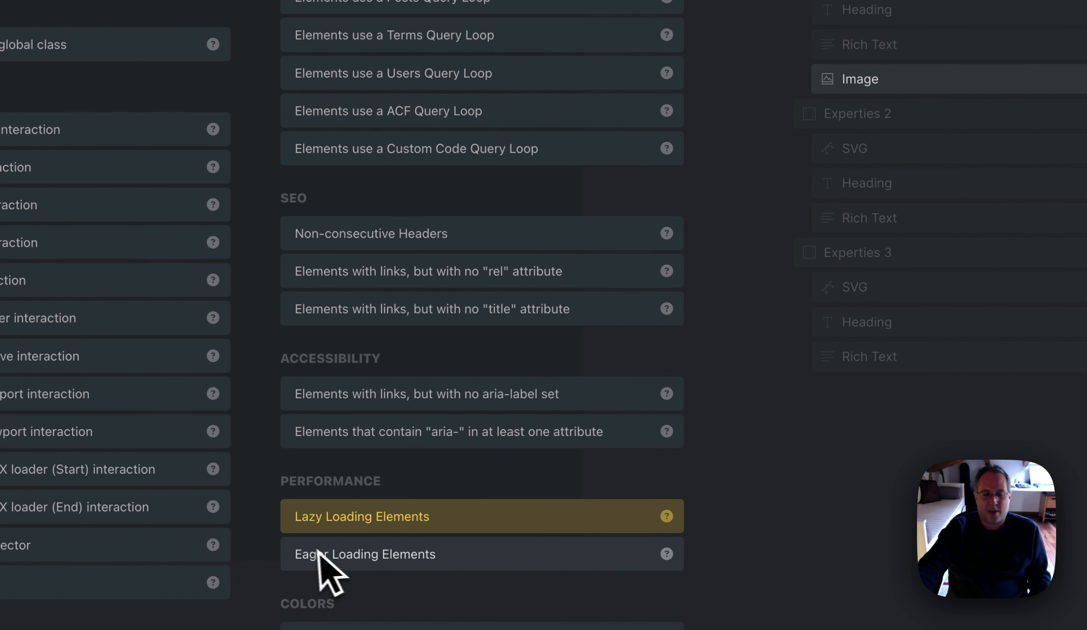
left_click(463, 557)
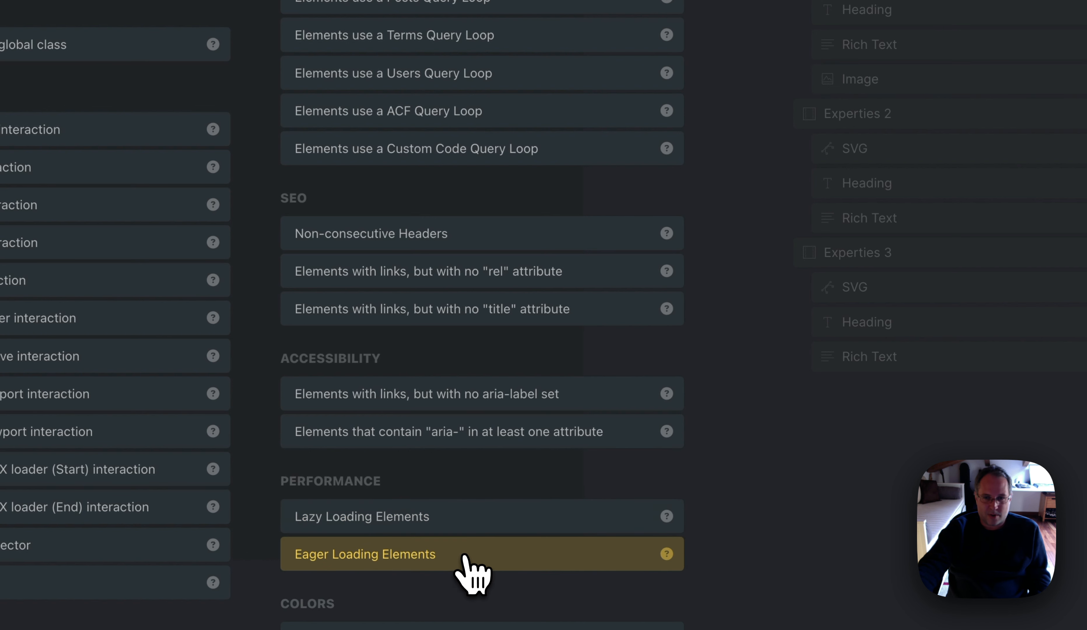
left_click(462, 519)
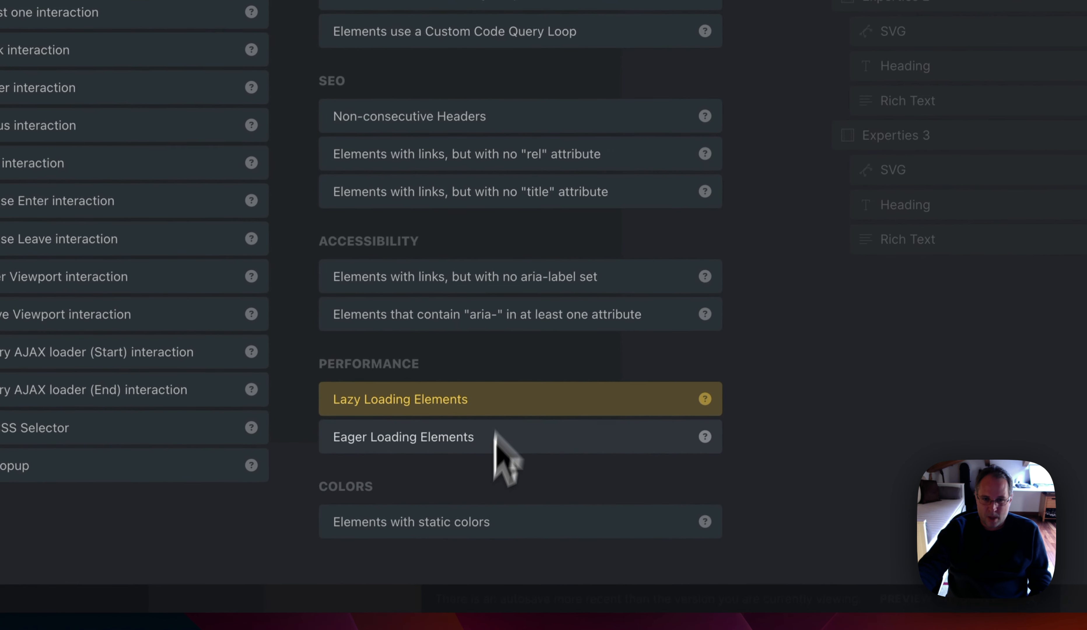
left_click(497, 521)
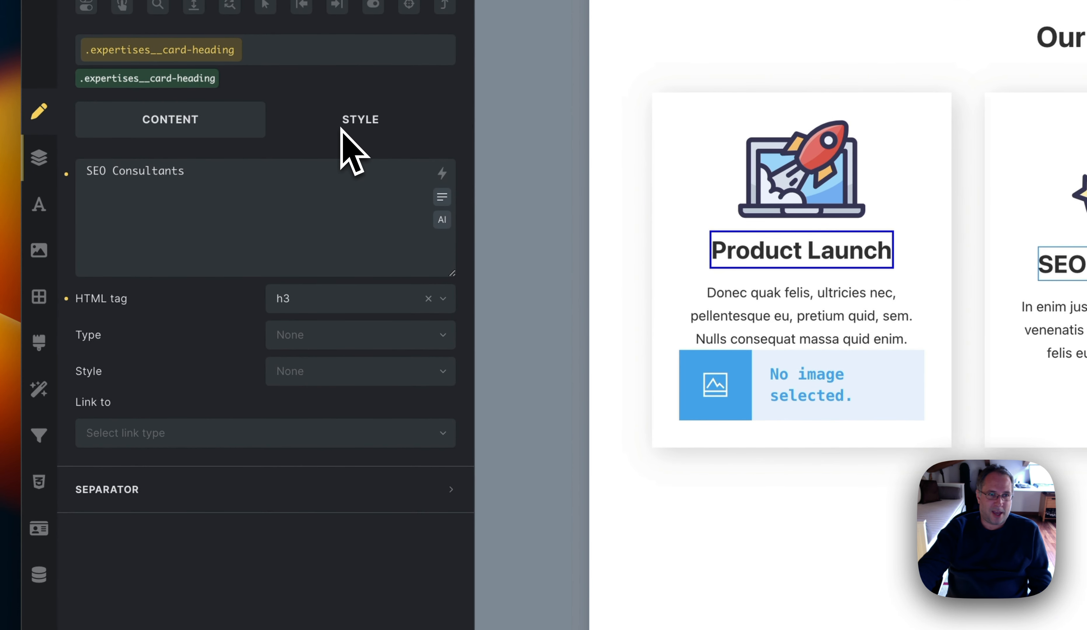
Try a green text color on the SEO Consultants heading's .expertises__card-heading class and clear it again
left_click(34, 209)
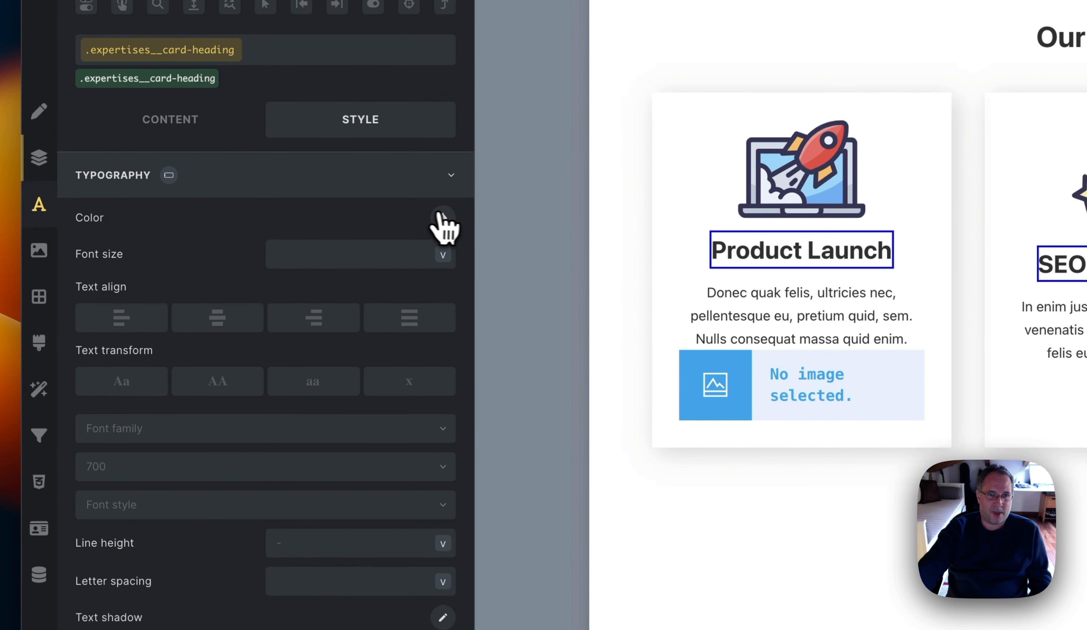
left_click(442, 216)
left_click(245, 523)
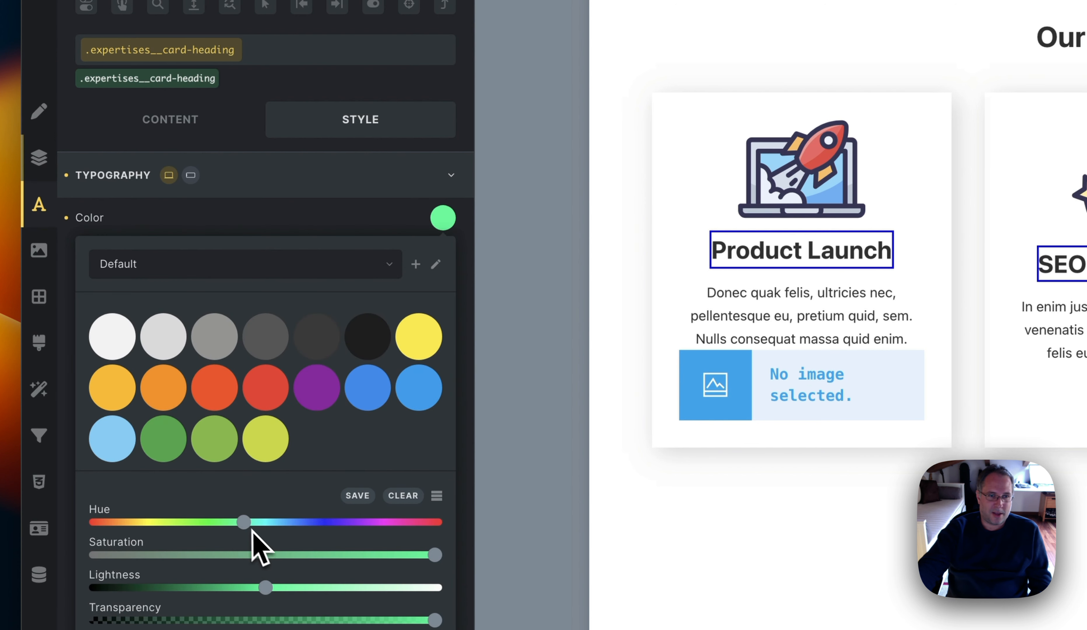
key("Escape")
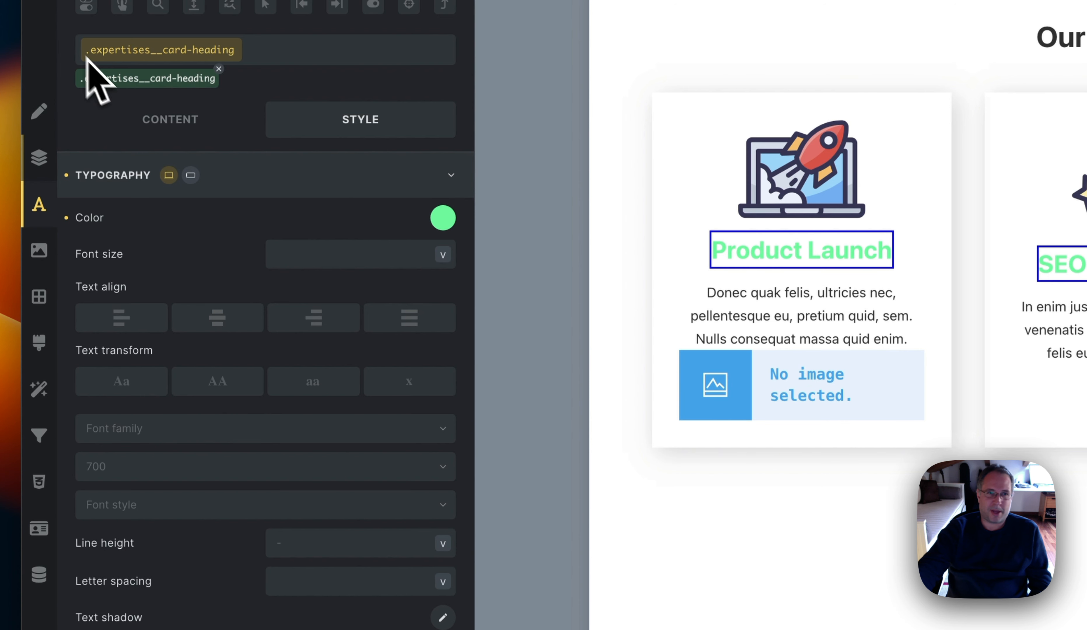
left_click(67, 218)
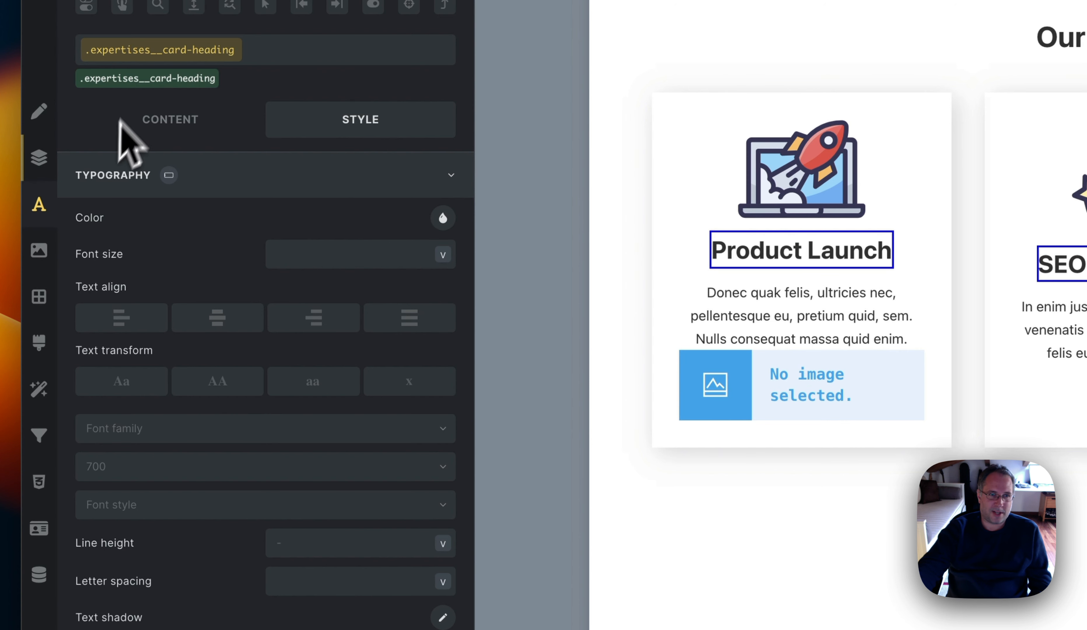
Deactivate the class on the SEO Consultants heading and set a light green text color on the element itself
left_click(136, 82)
left_click(442, 218)
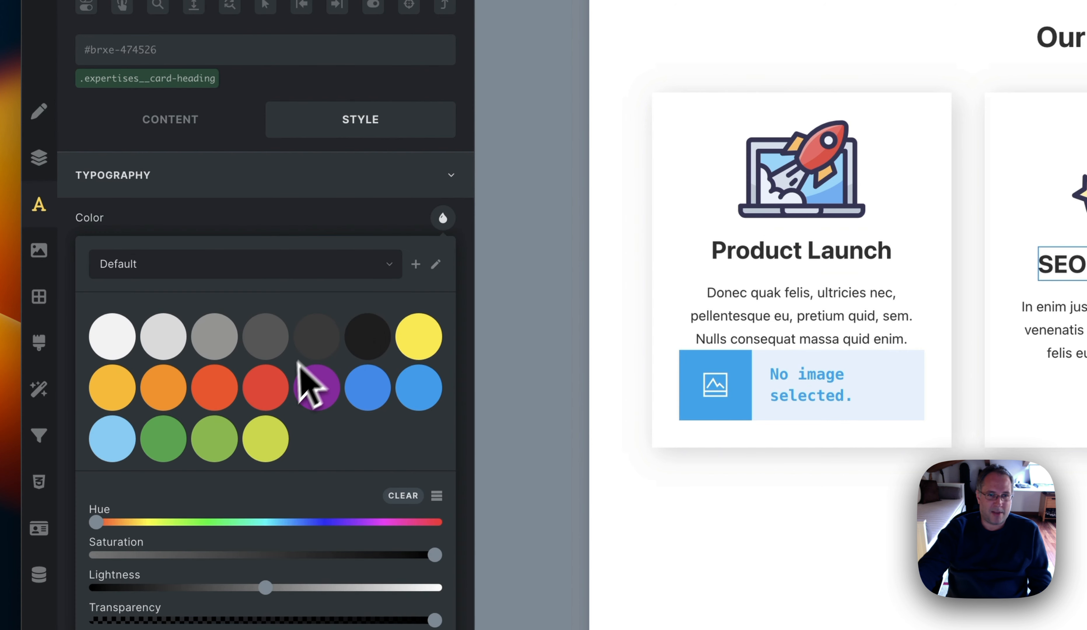
left_click(188, 522)
left_click(682, 563)
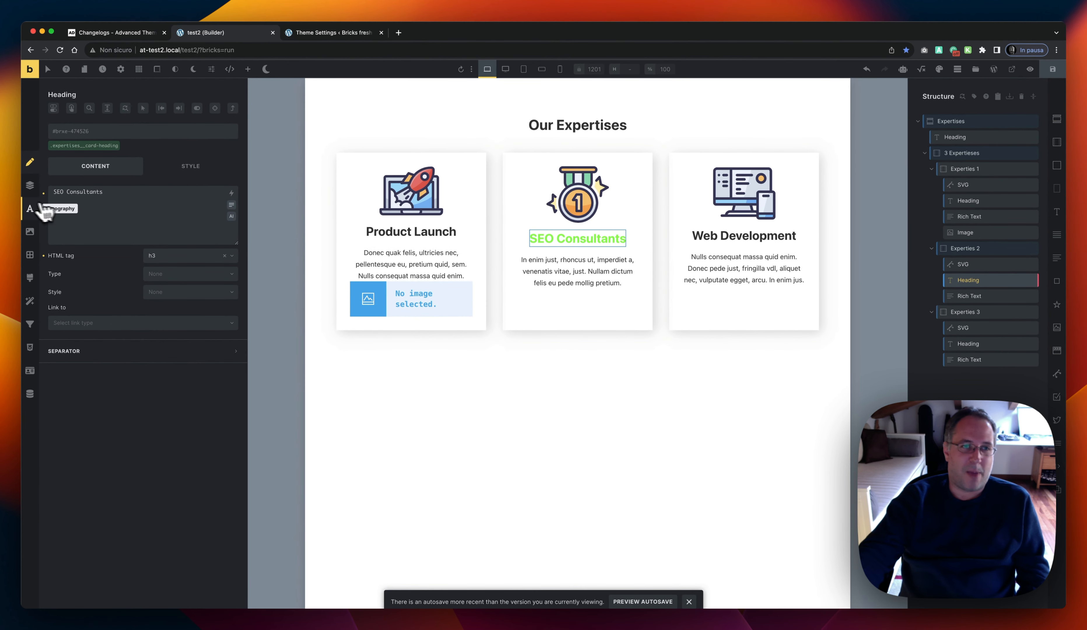
Open the text color settings in the SEO Consultants heading's typography and check the Advanced Themer theme settings page
left_click(28, 208)
left_click(232, 215)
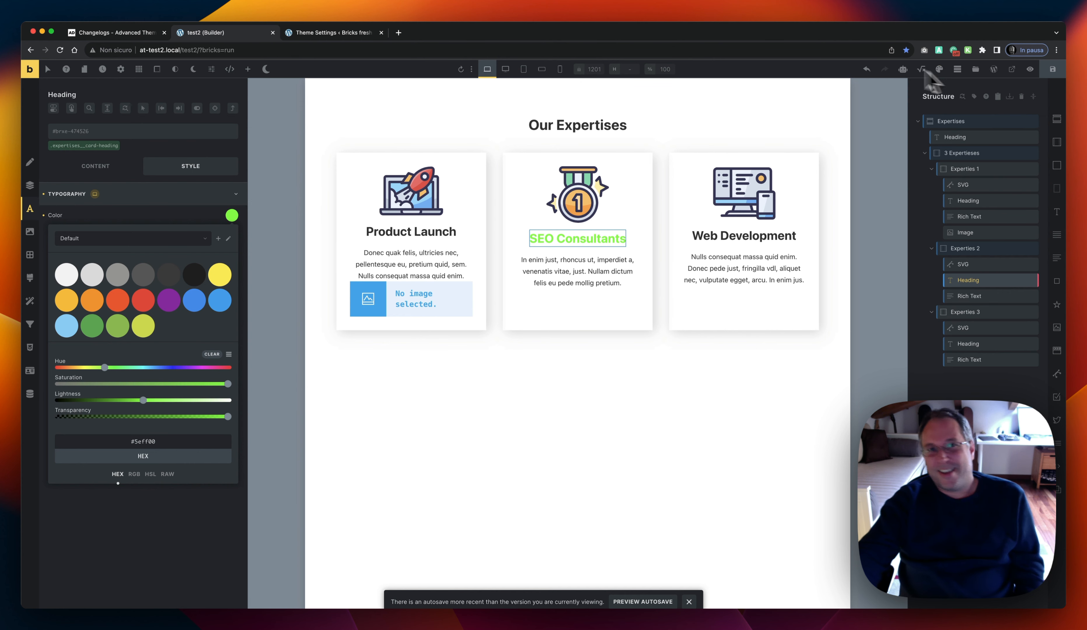
left_click(346, 34)
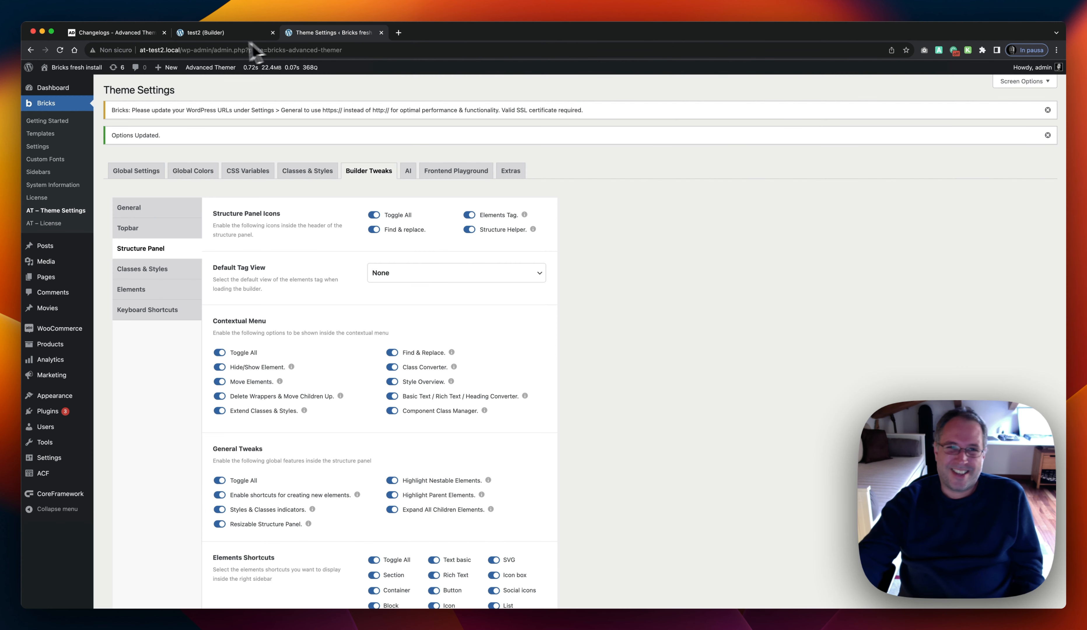
left_click(235, 34)
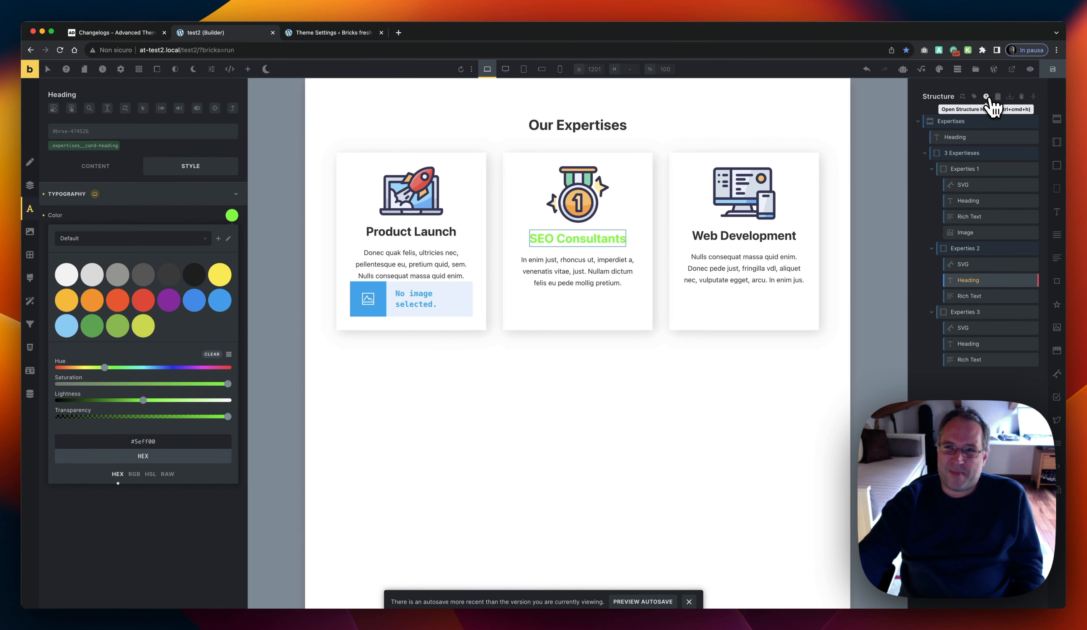
Review the filters in the Structure Helper, including the conditions, query loops, SEO and accessibility groups
left_click(986, 96)
mouse_move(524, 222)
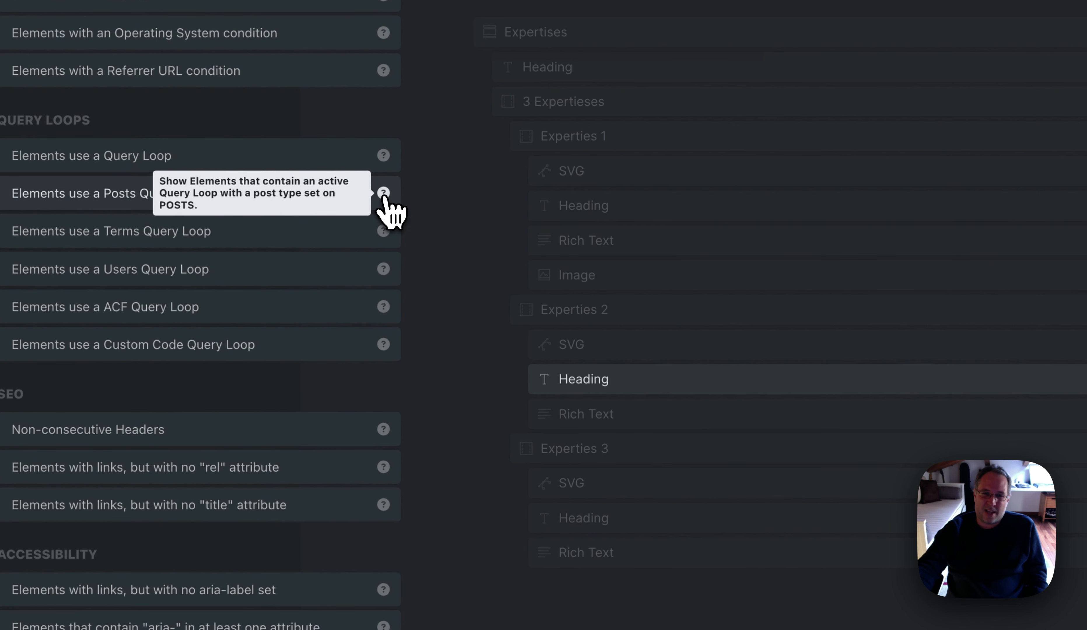
mouse_move(384, 194)
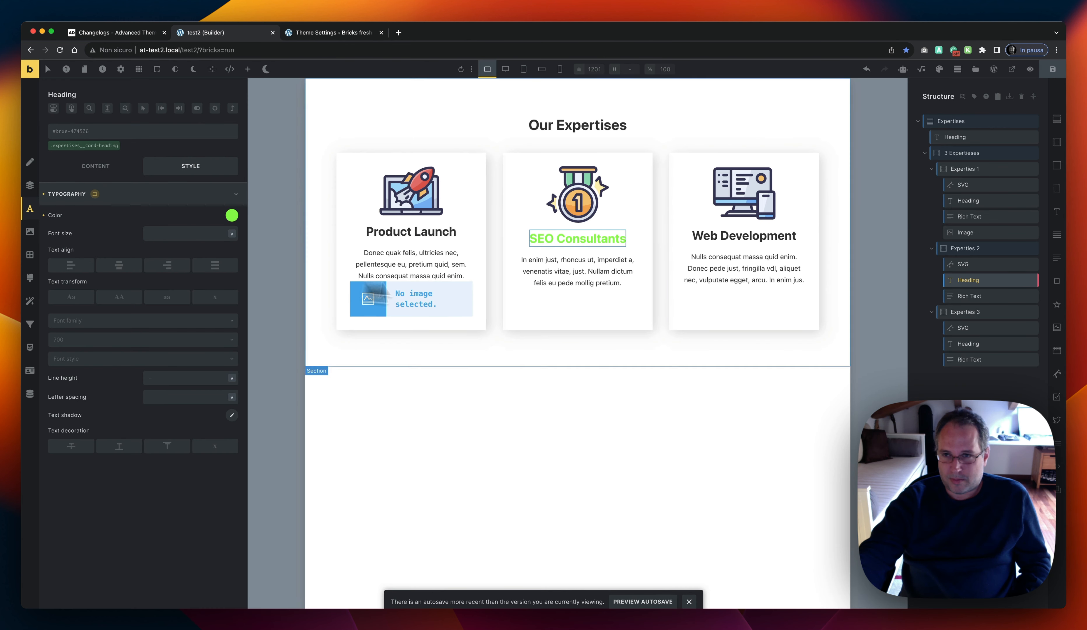
Enable the Class Manager Shortcut among the Elements builder tweaks in the theme settings and save the settings
left_click(318, 33)
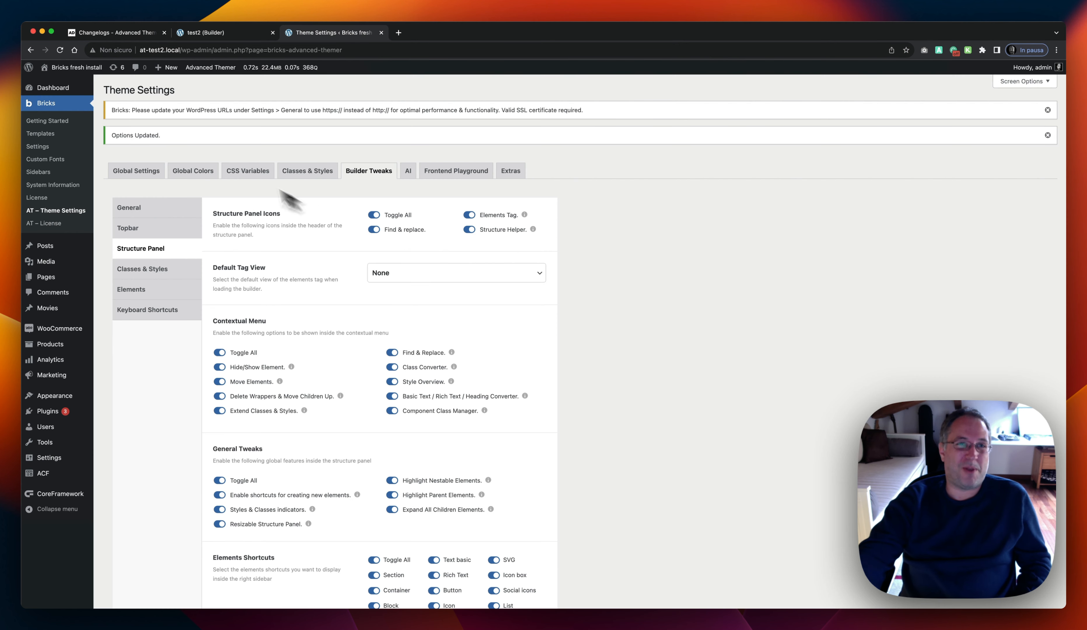
left_click(117, 33)
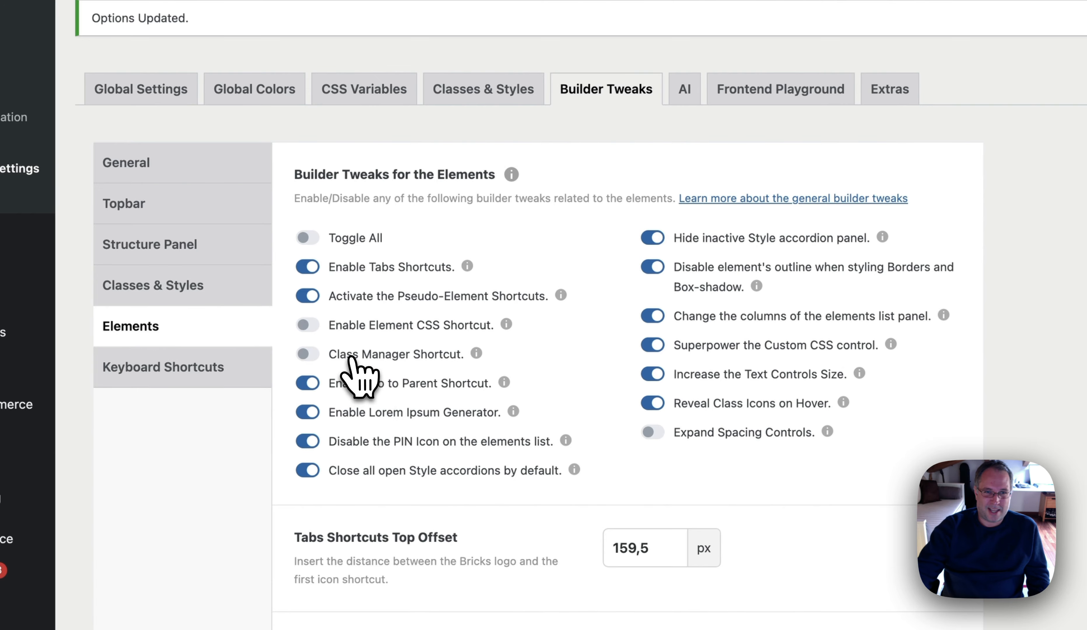
left_click(350, 358)
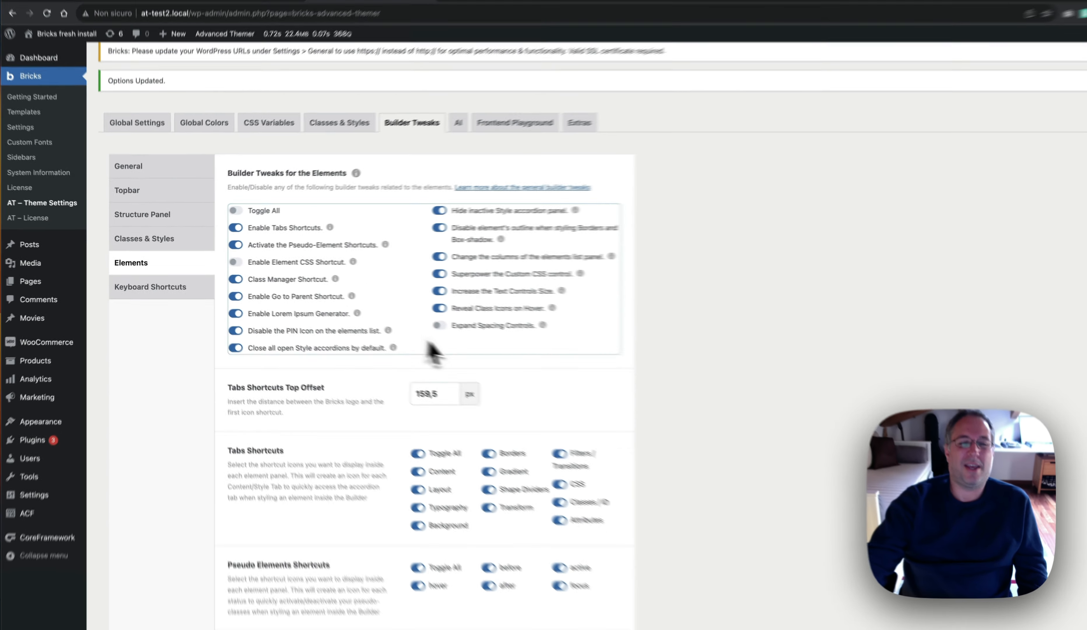
scroll(648, 454, "down", 10)
left_click(137, 504)
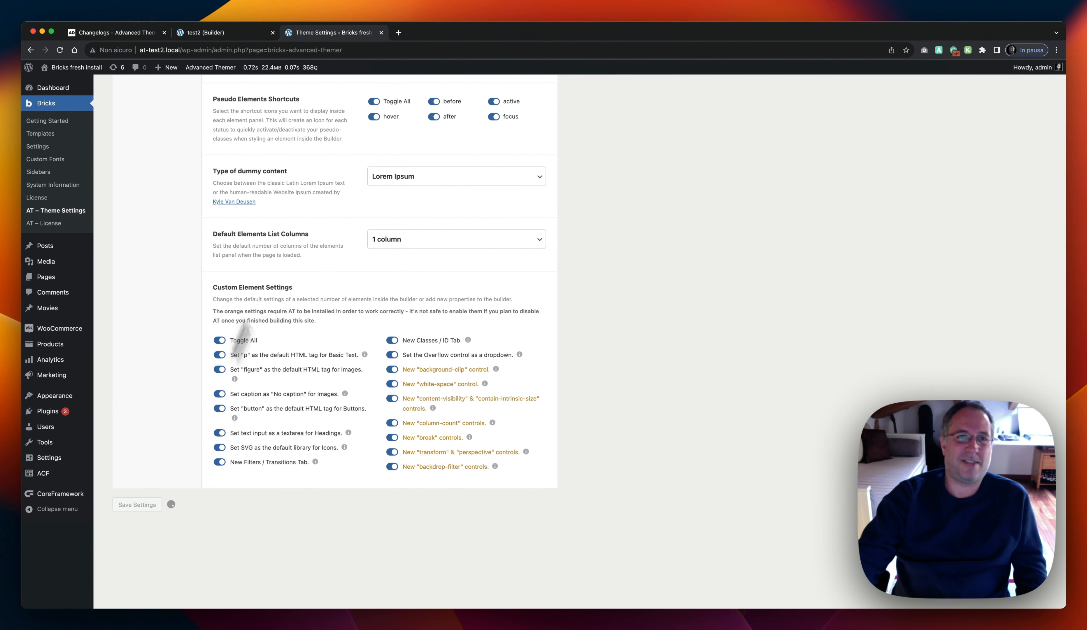
Reload the test2 builder page, discarding its unsaved changes
left_click(251, 33)
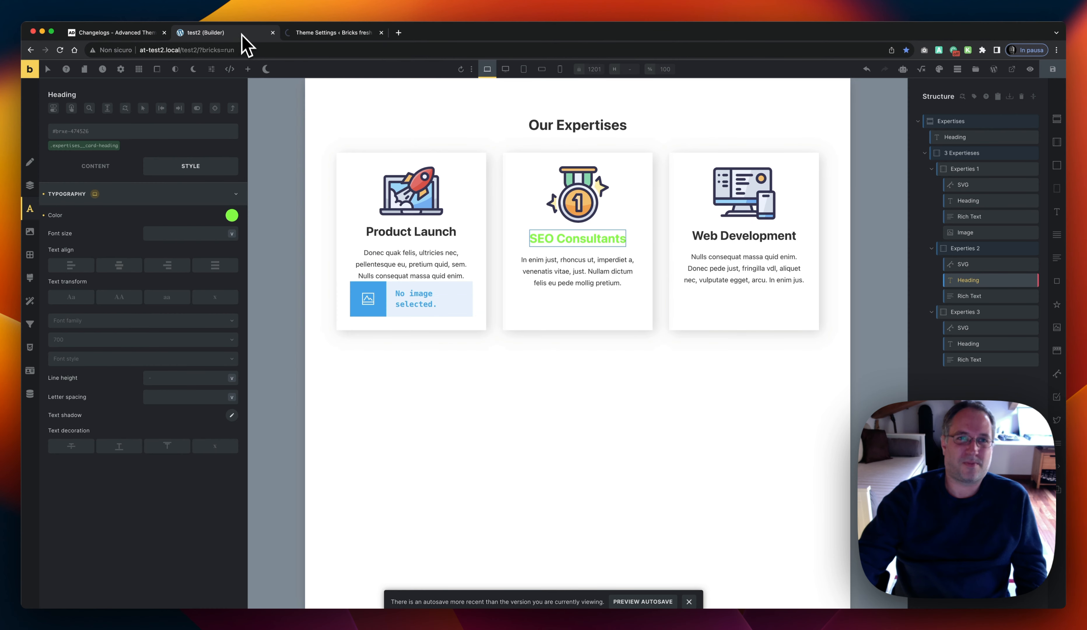
left_click(60, 51)
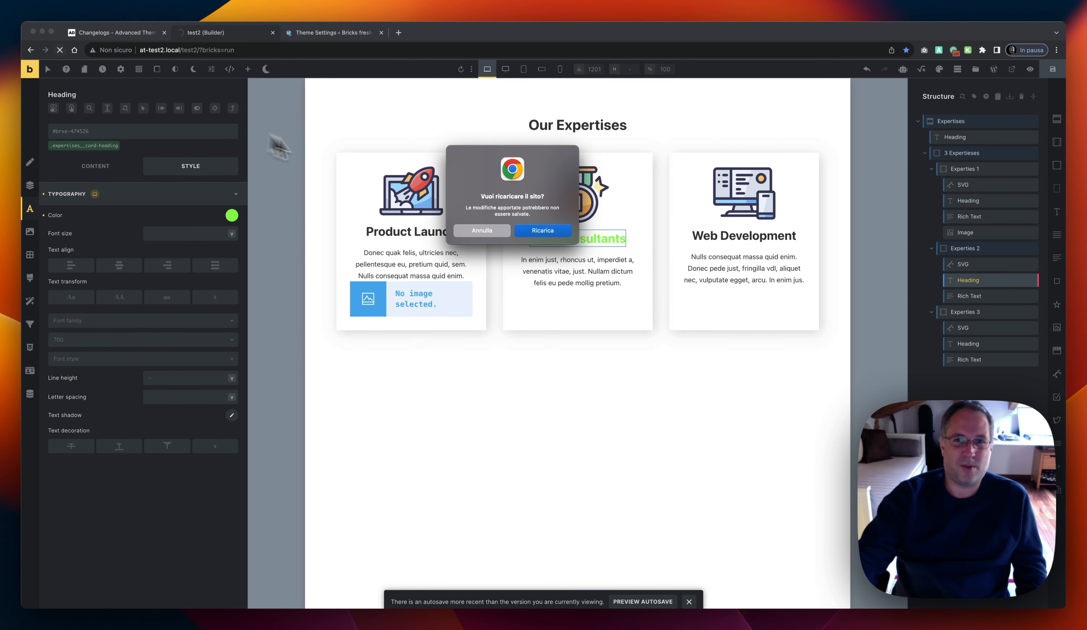
left_click(558, 233)
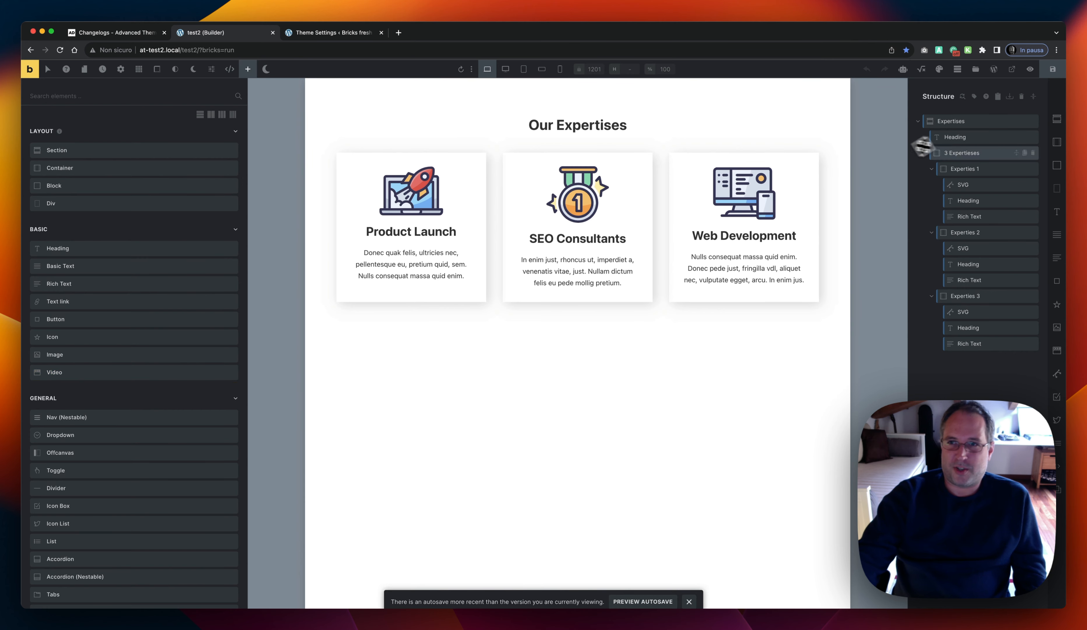
Select the Experties 1 block and toggle its .expertises__experties class off and back on
left_click(964, 168)
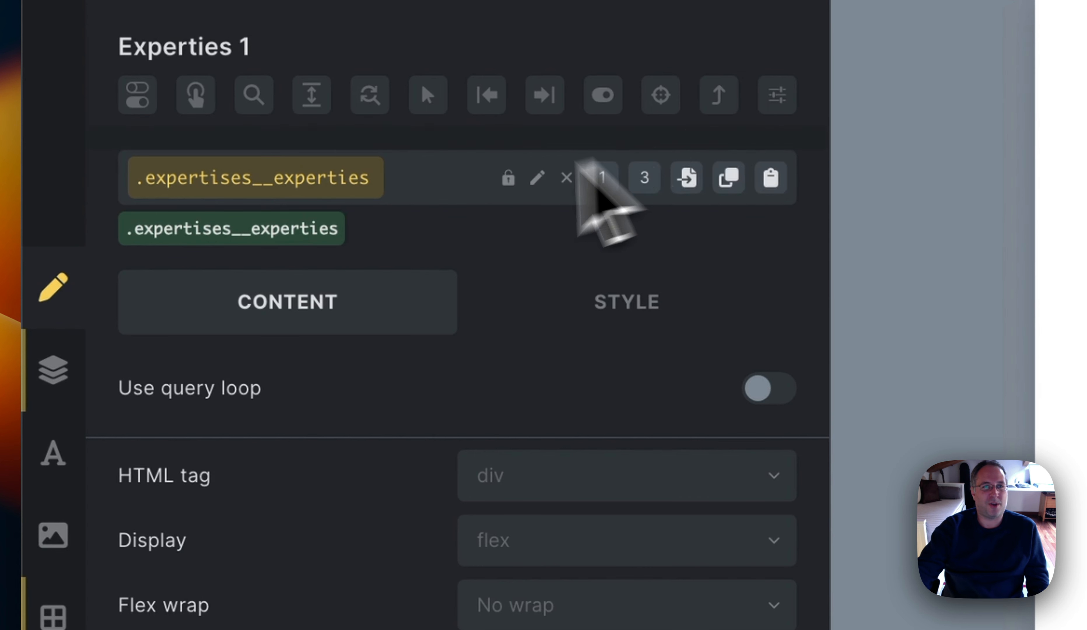
left_click(291, 235)
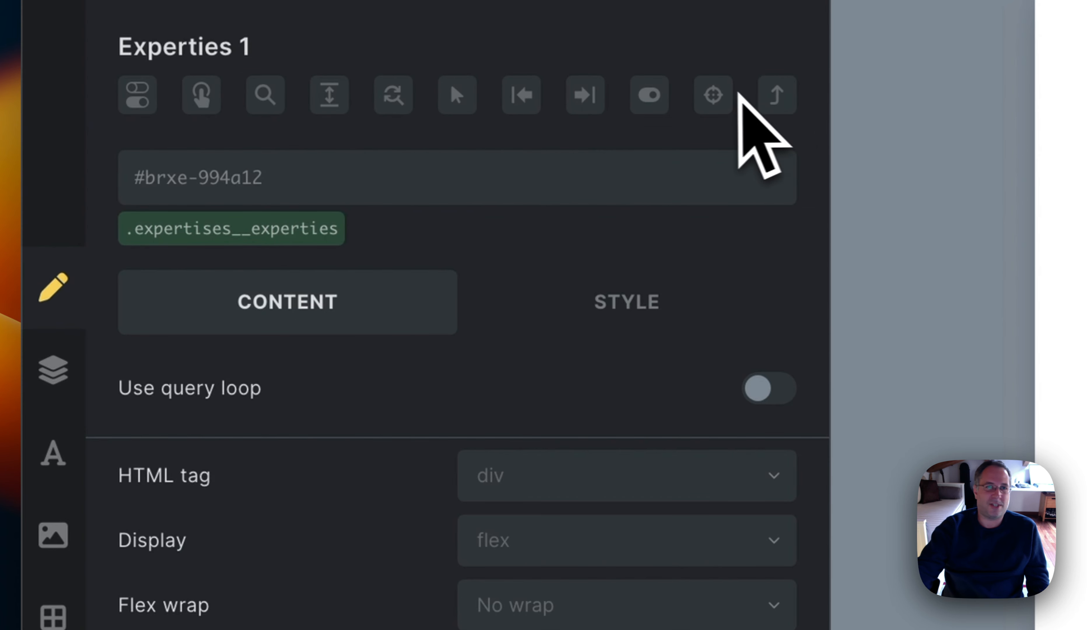
left_click(283, 235)
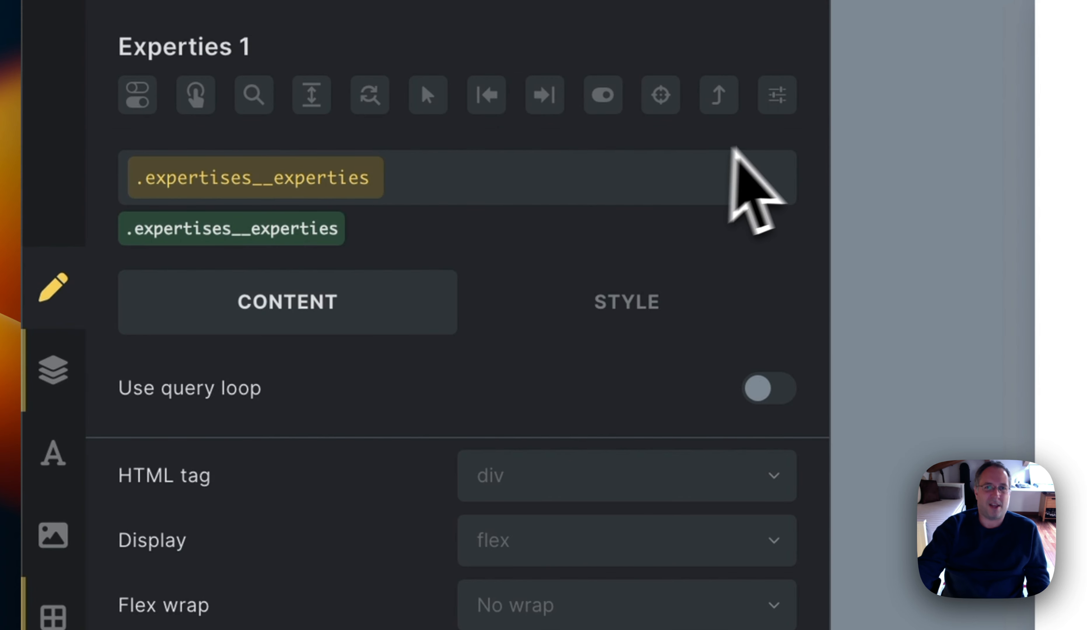
Inspect the .expertises__experties class in the Class Manager and switch the class list between the grid category and all classes
left_click(782, 103)
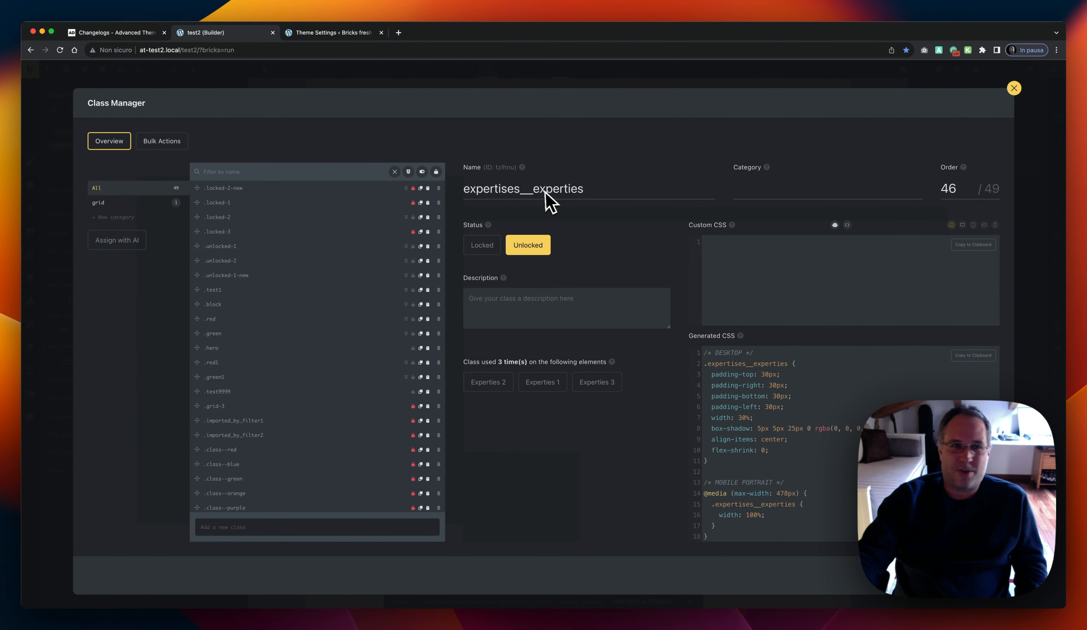
left_click(32, 232)
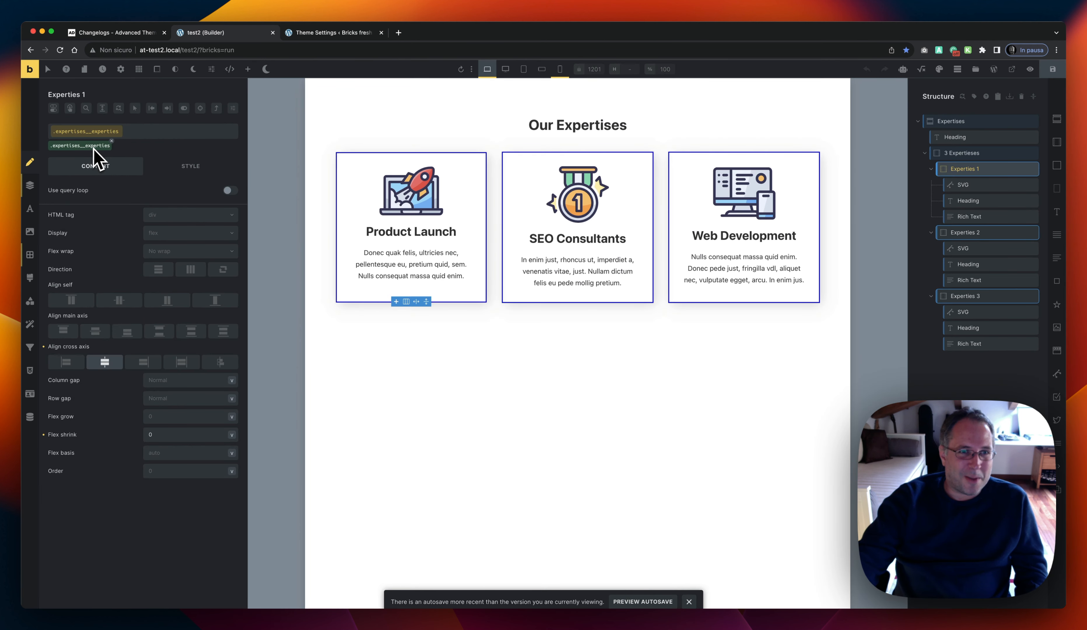
mouse_move(172, 141)
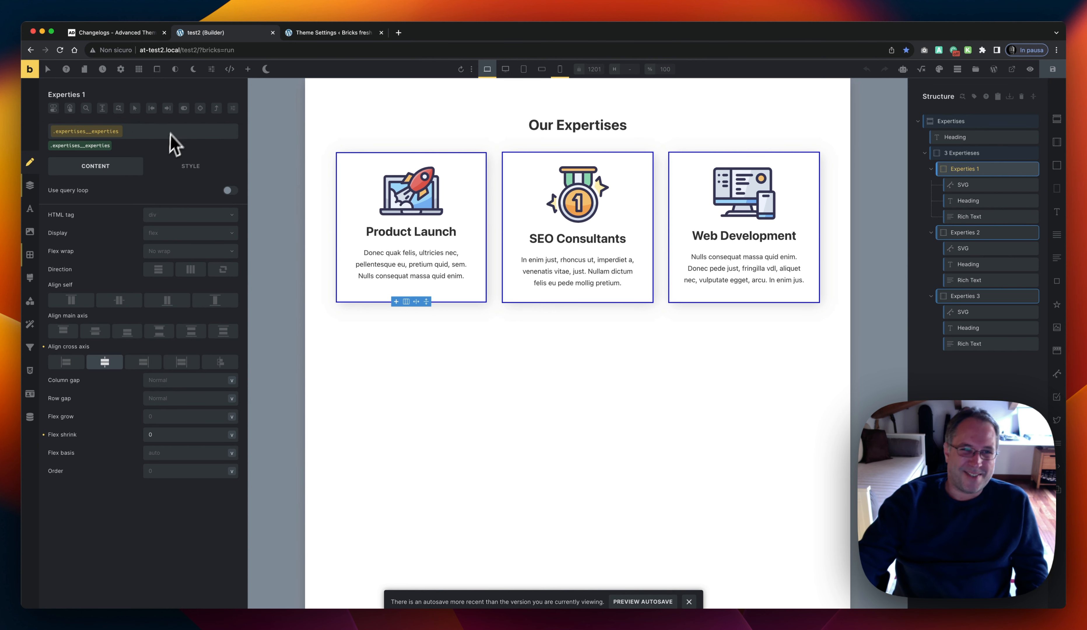
left_click(233, 108)
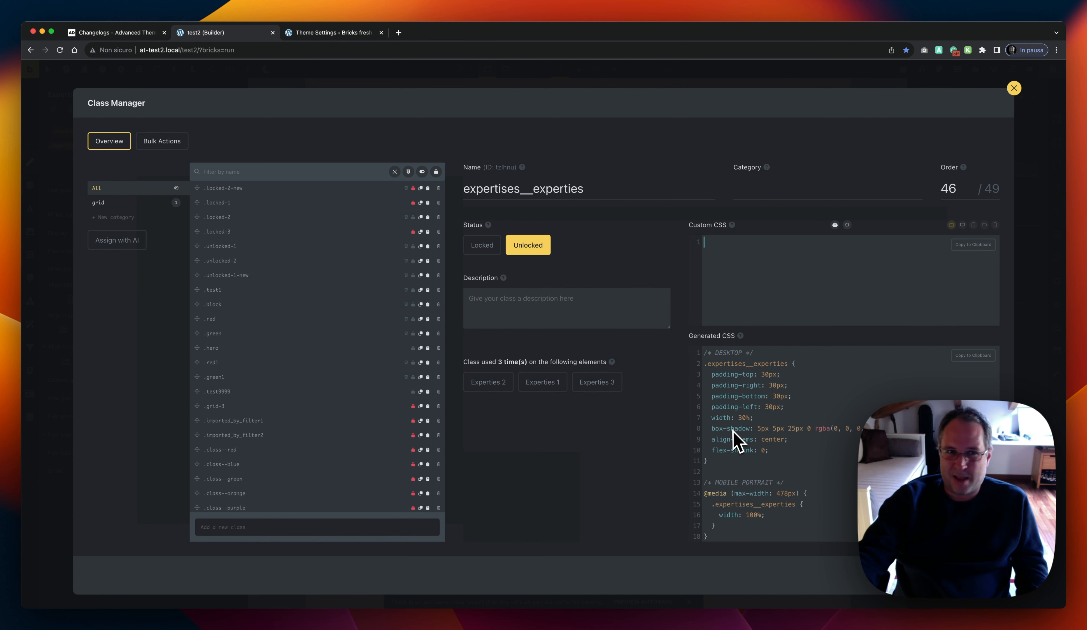
left_click(115, 203)
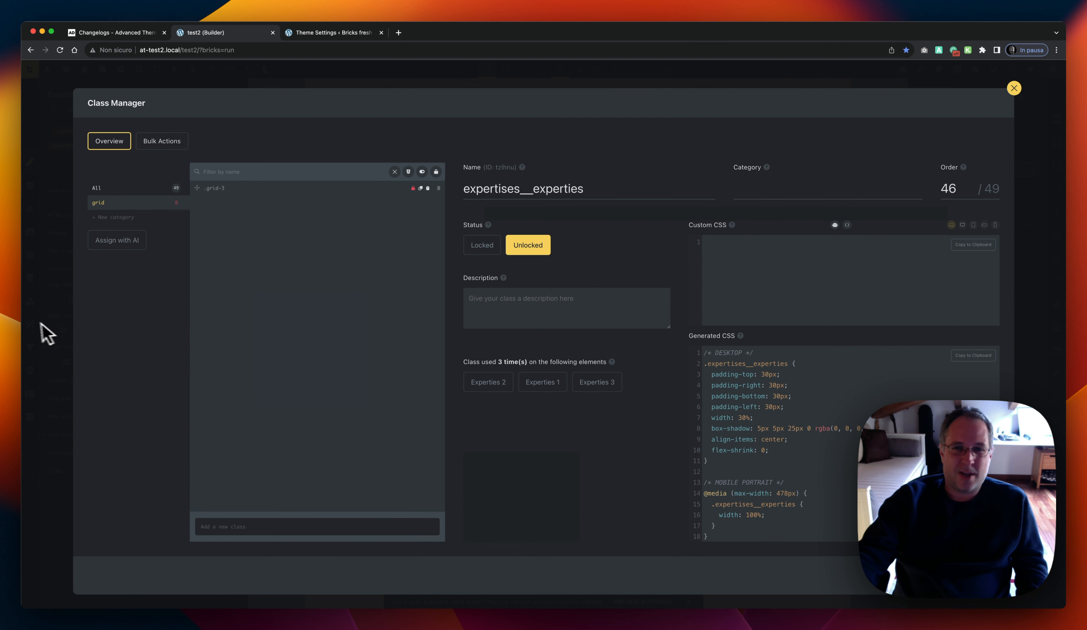
left_click(104, 188)
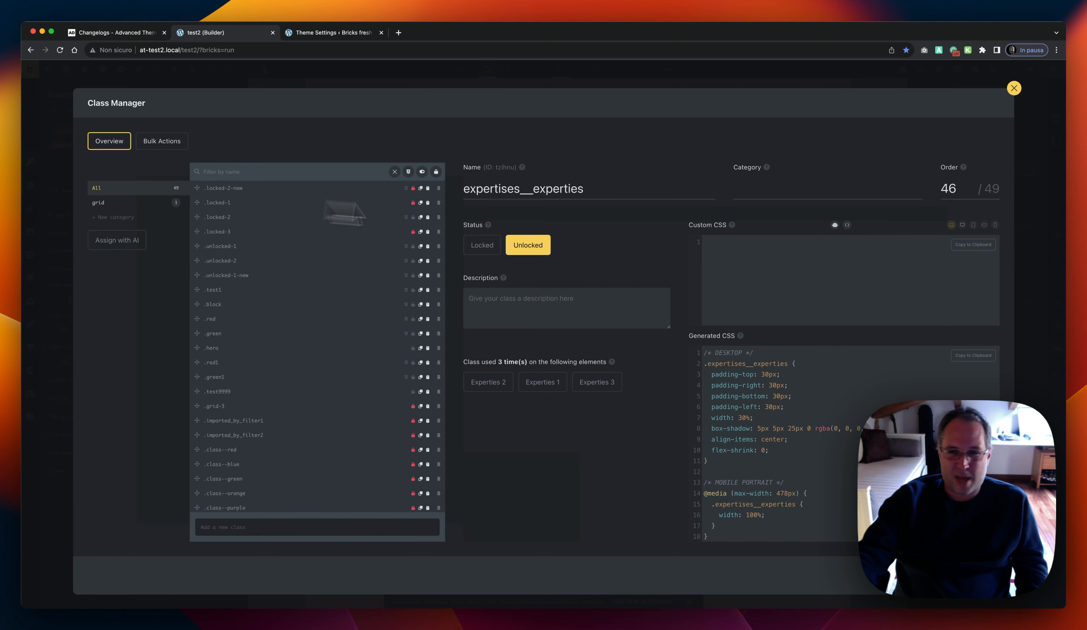
left_click(52, 271)
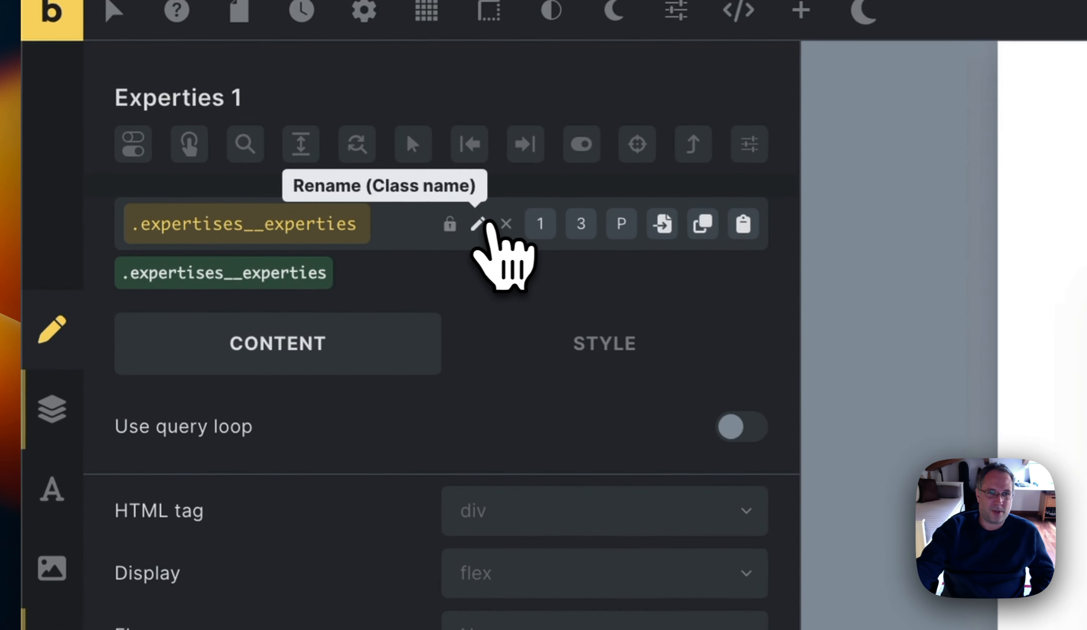
Add the existing .grid-3 class to the Experties 1 block and keep it as the active class
left_click(139, 129)
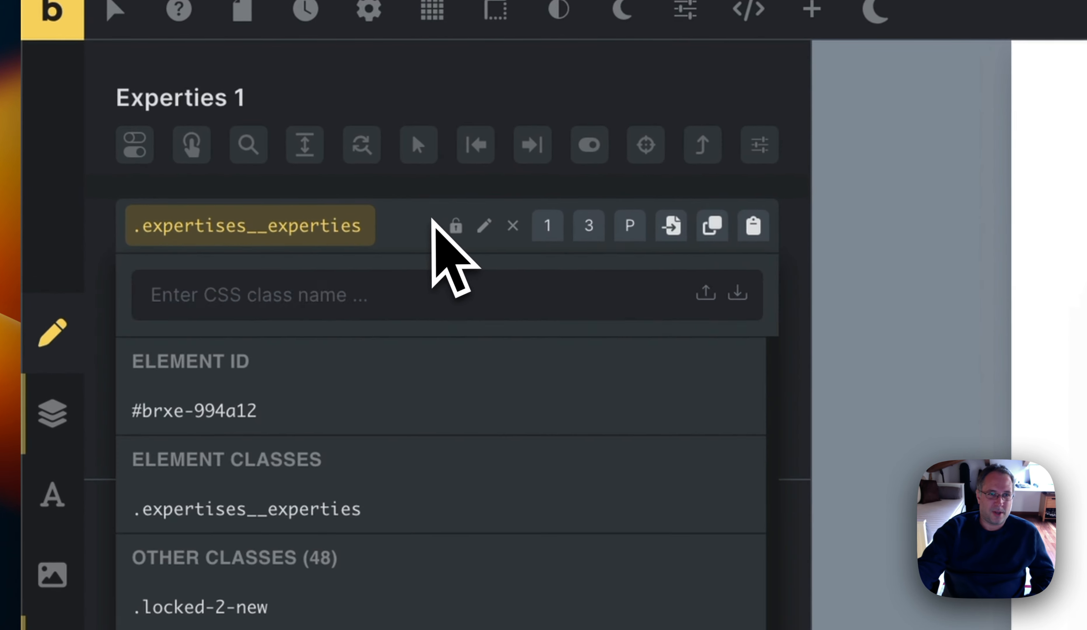
type("gri")
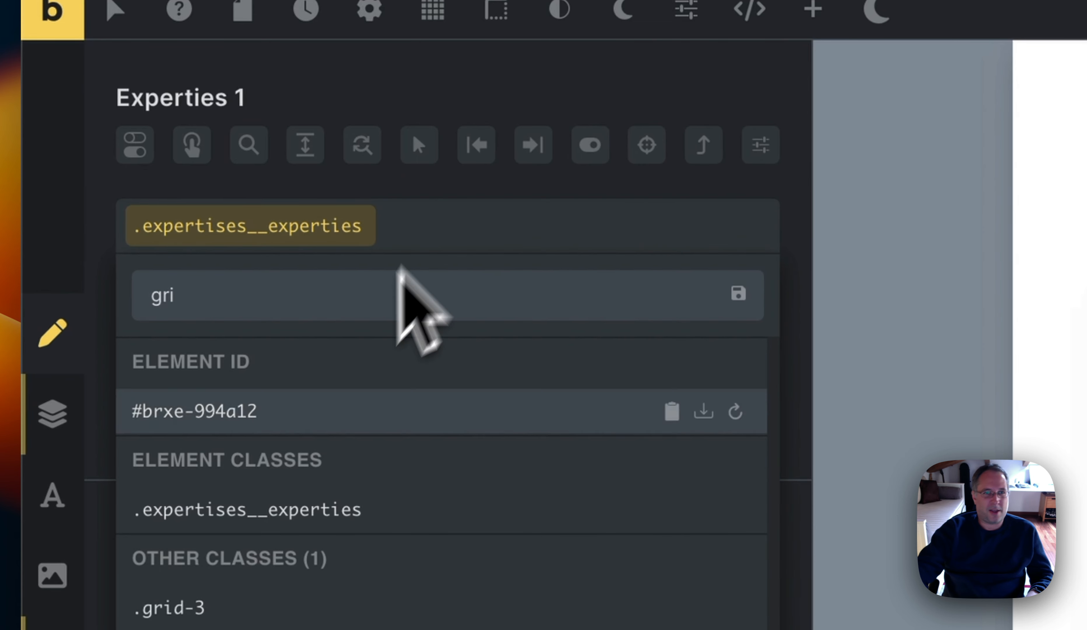
left_click(279, 607)
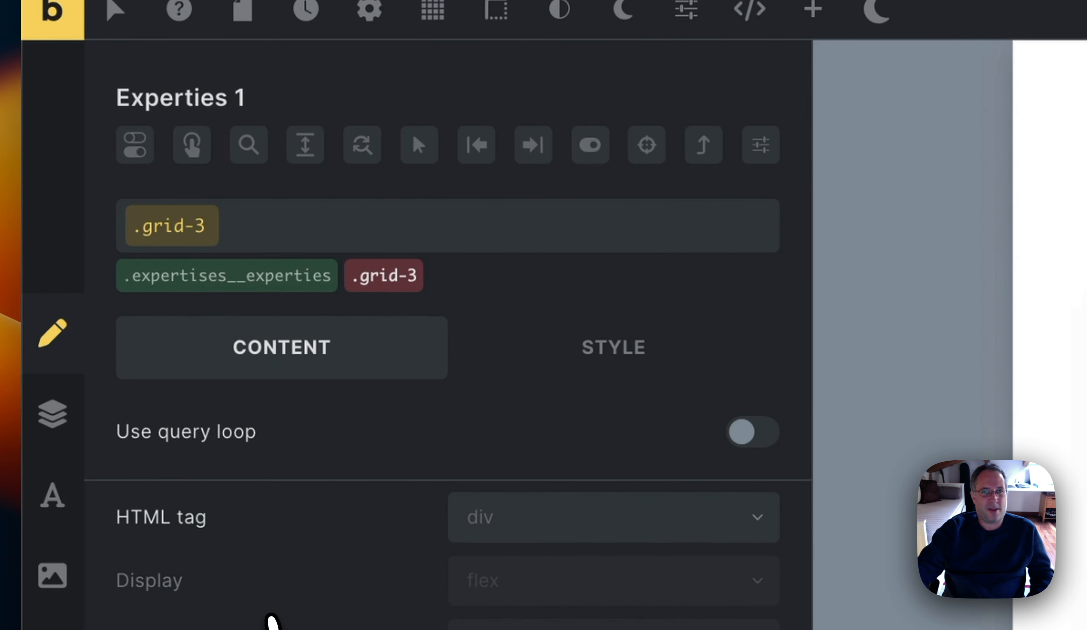
left_click(383, 275)
left_click(382, 275)
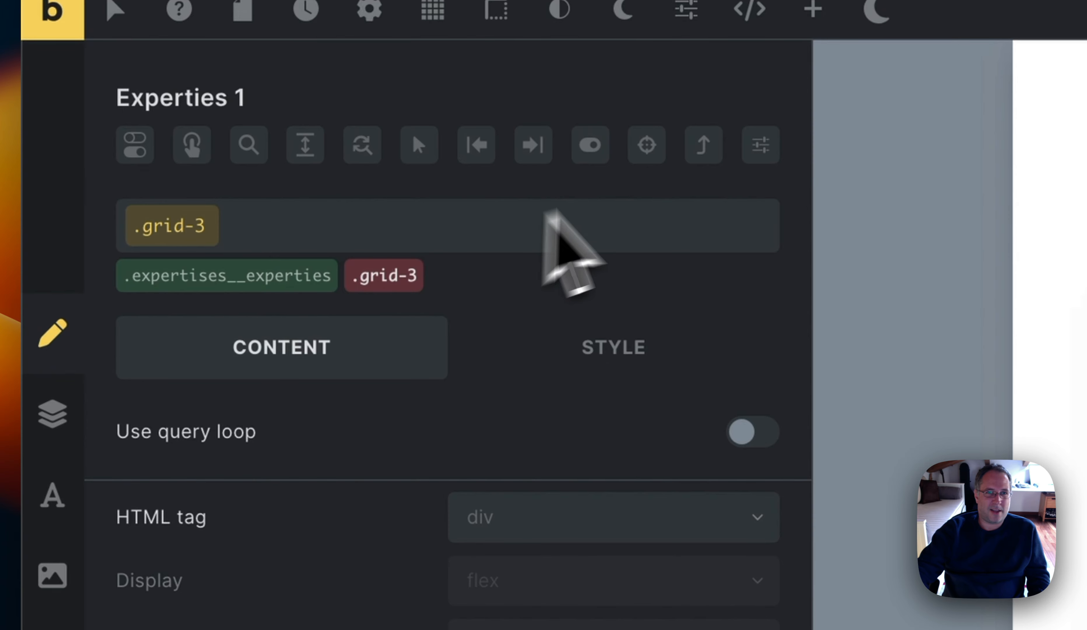
Give the grid-3 class the description "this class create a 3 col grid." in the Class Manager and compare it with test1
left_click(759, 145)
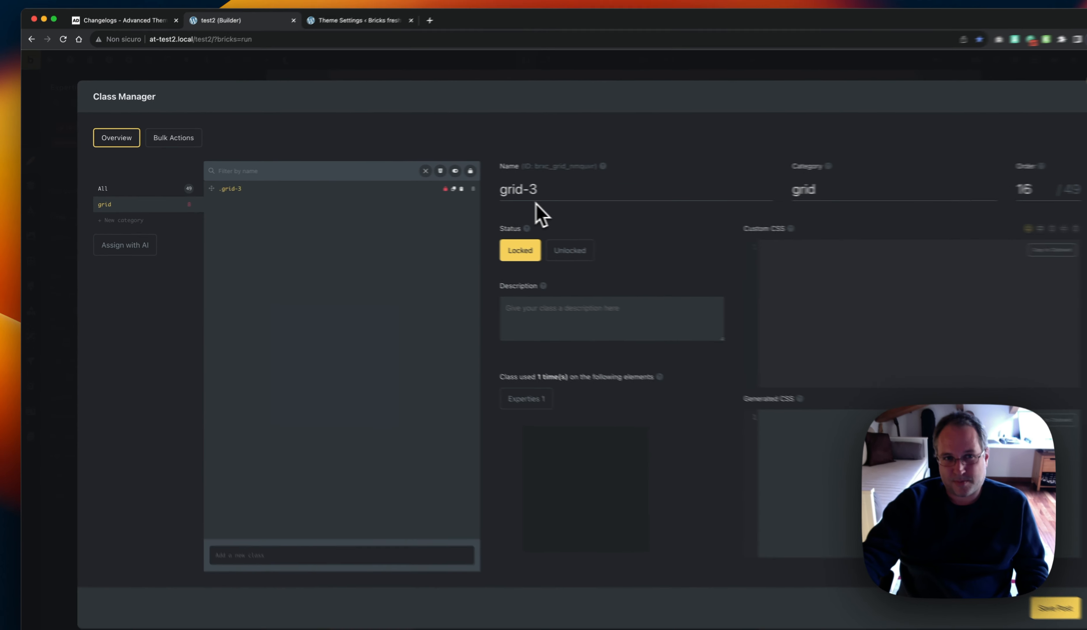
left_click(117, 190)
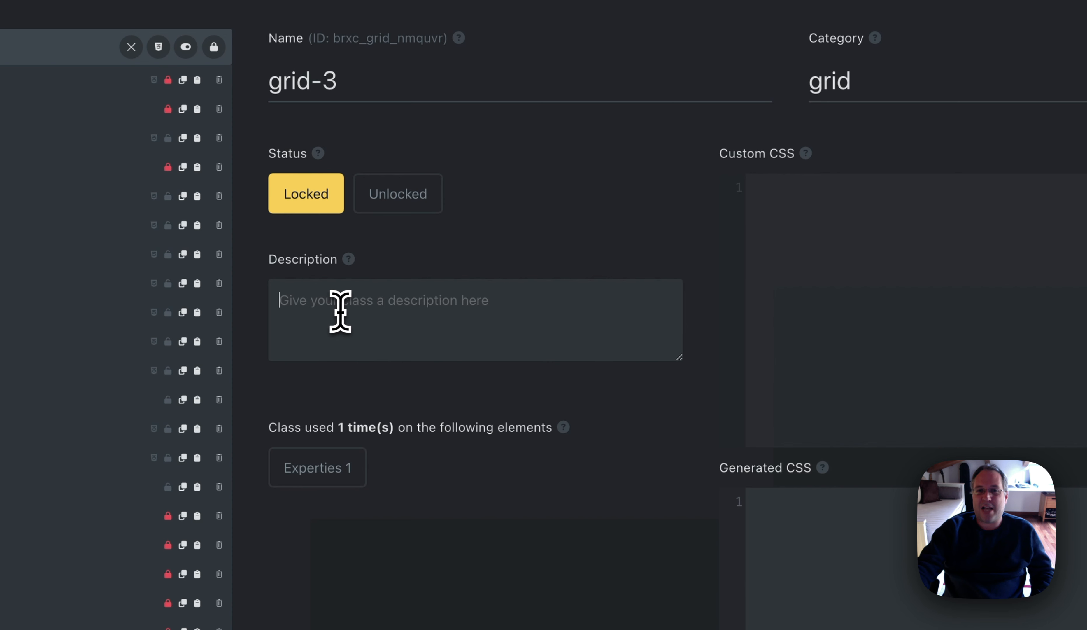
type("this class create a 3 col grid.")
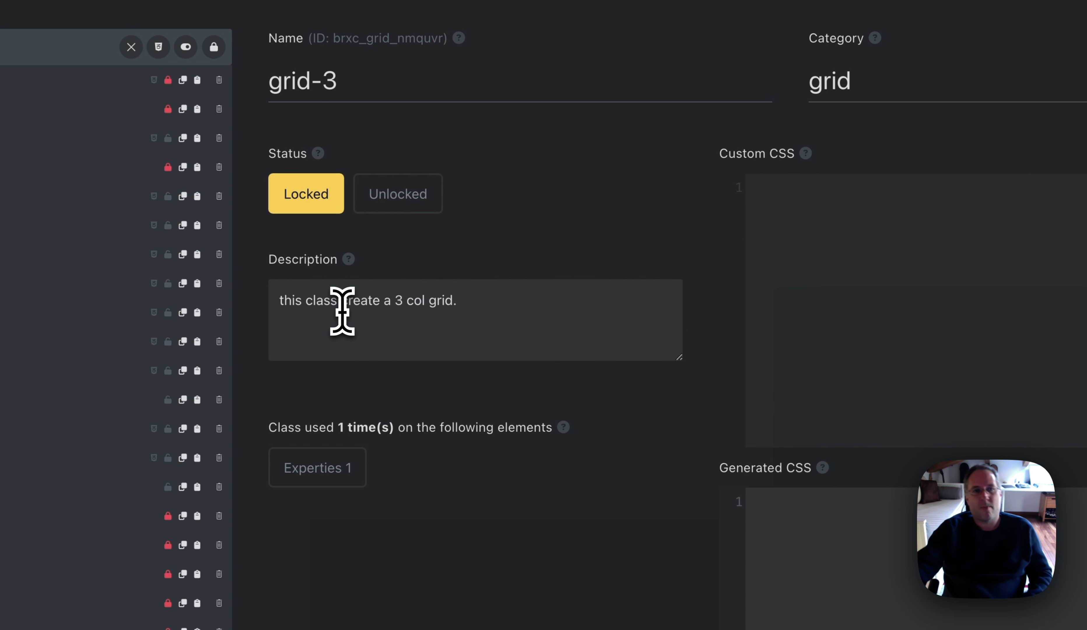
left_click(239, 290)
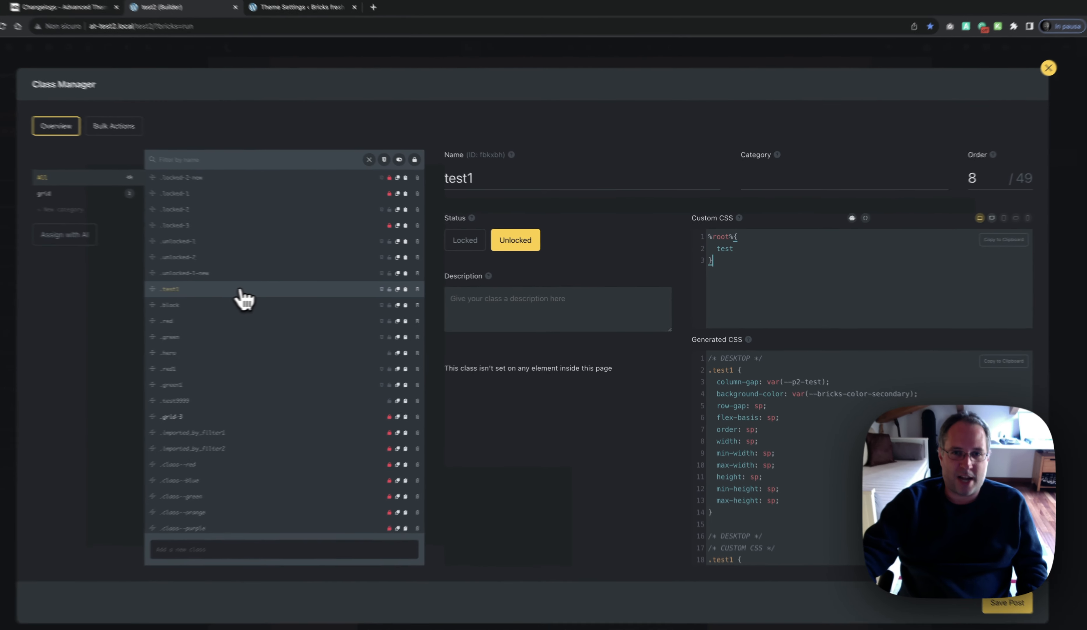
left_click(176, 417)
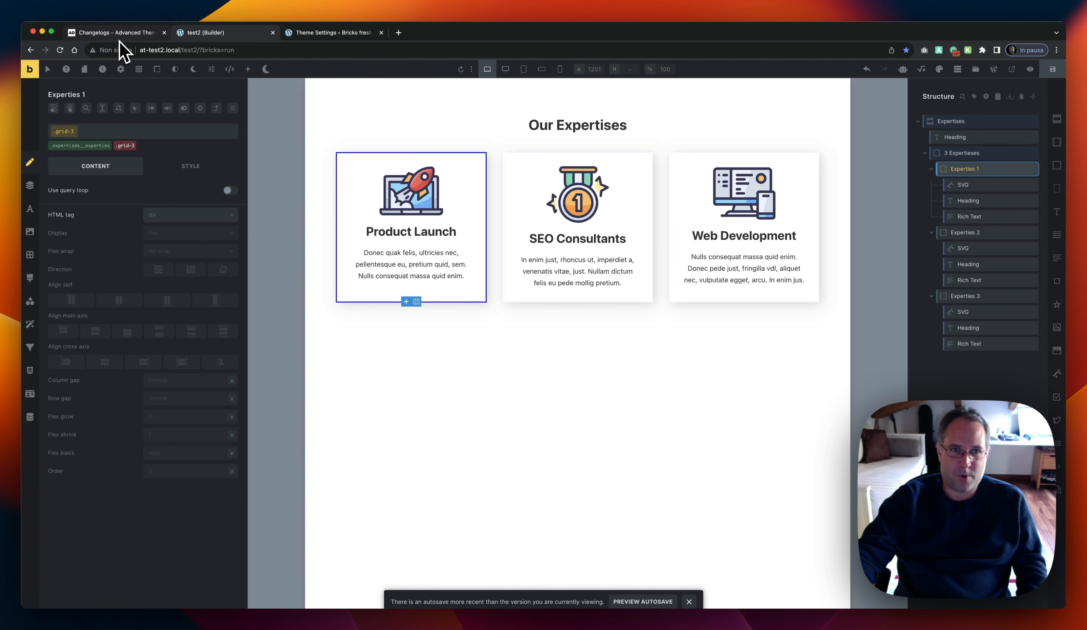
Check the 2.1-beta changelog and insert an empty %root%{} rule in the selected element's SuperPower CSS
left_click(128, 32)
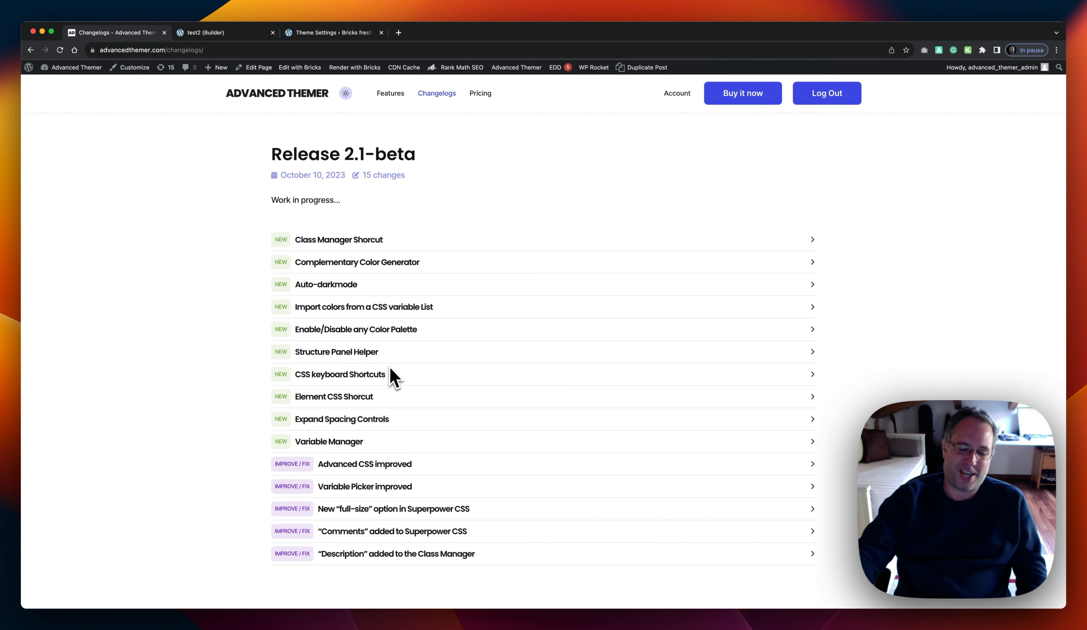
left_click(209, 35)
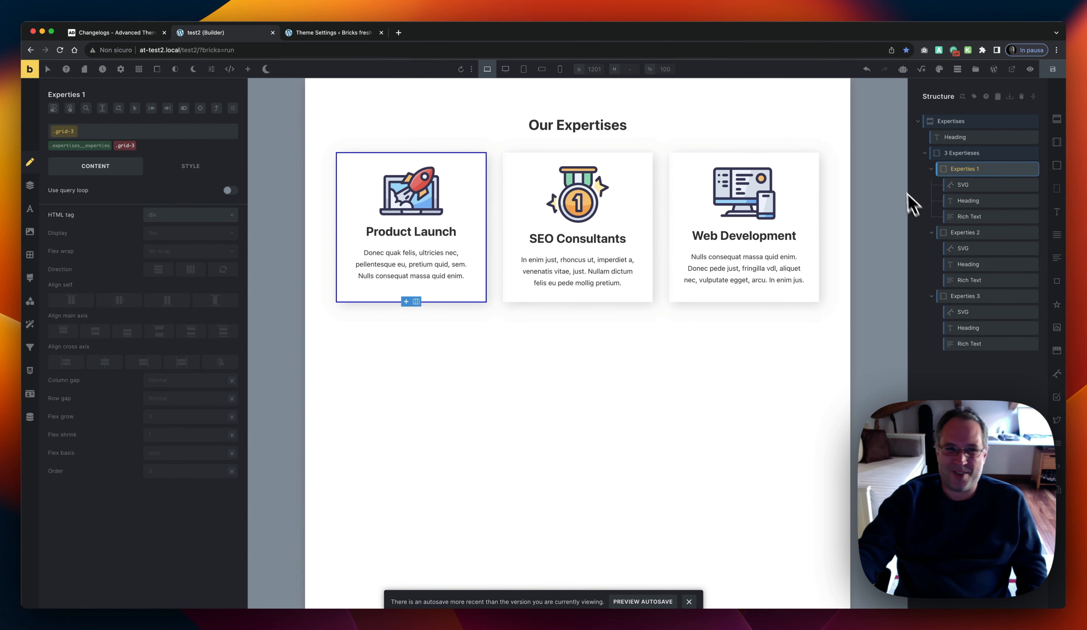
left_click(31, 370)
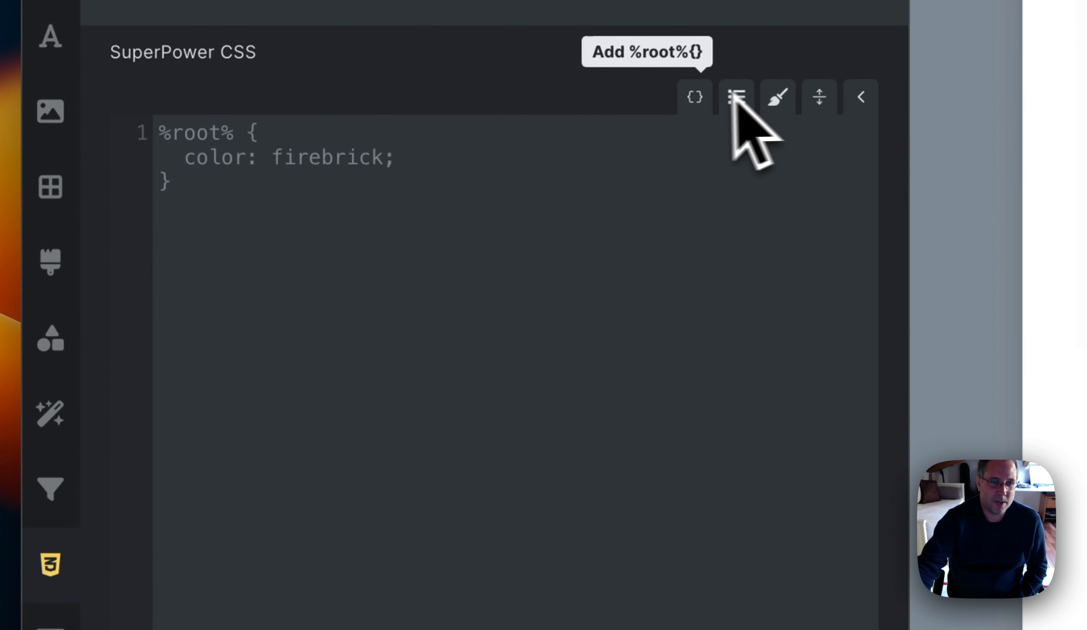
left_click(701, 102)
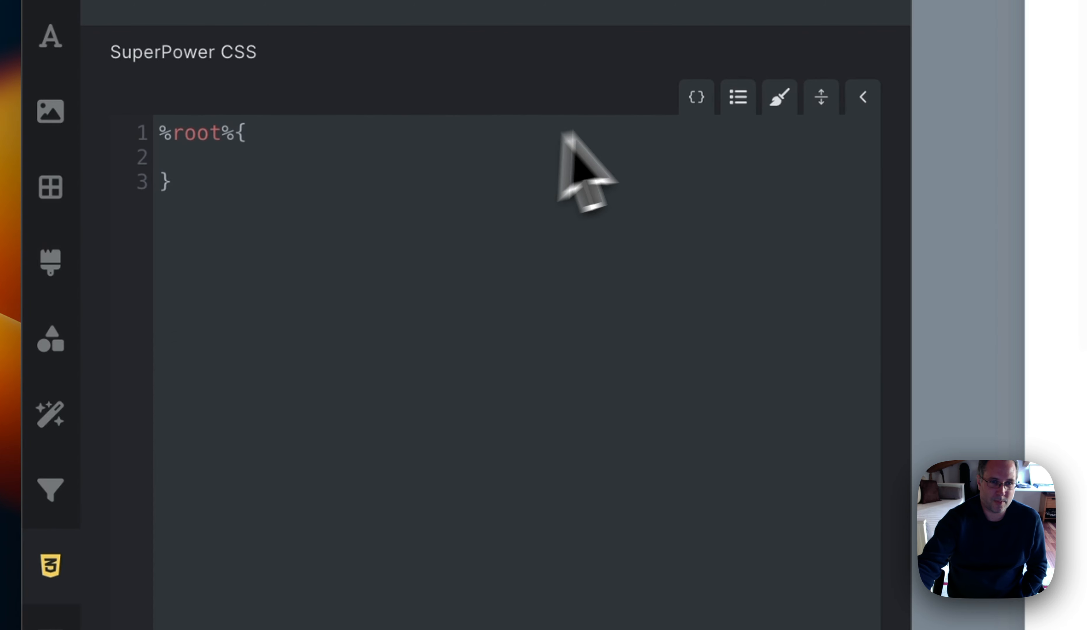
Replace the repeated empty %root% rules in SuperPower CSS with empty rules for every nested class, such as %root%__heading and %root%__svg
left_click(703, 102)
left_click(703, 102)
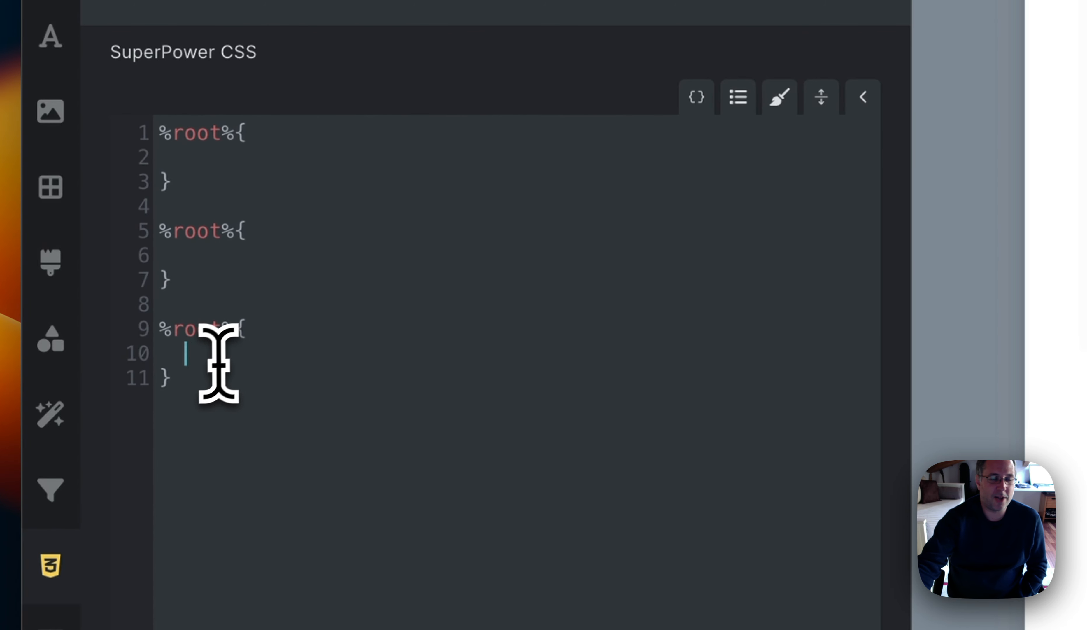
left_click_drag(204, 378, 137, 115)
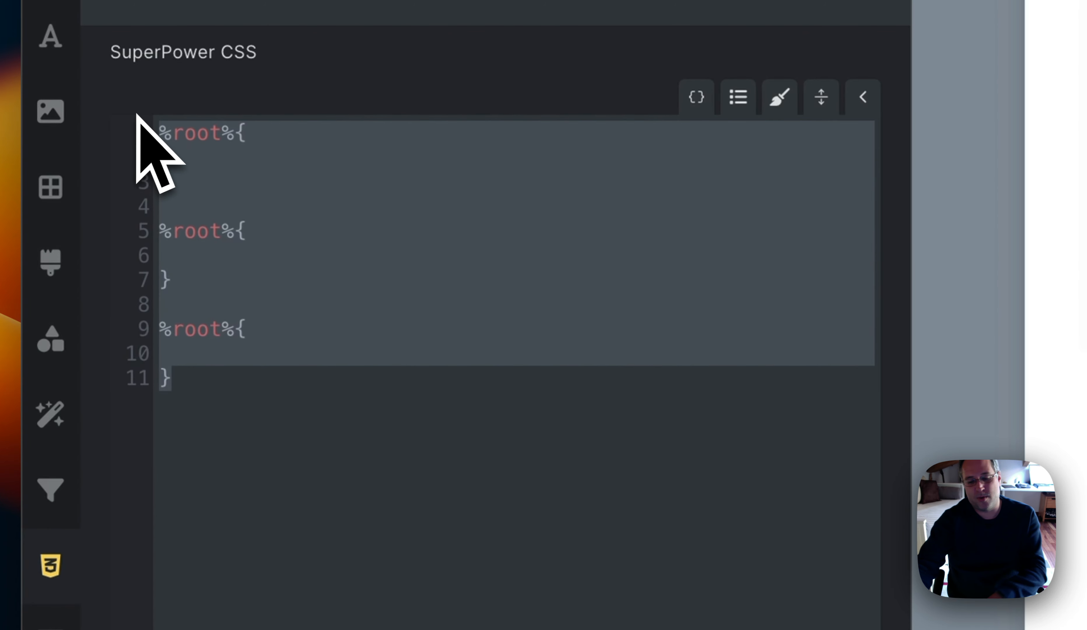
type("%root% {   color: firebrick; }")
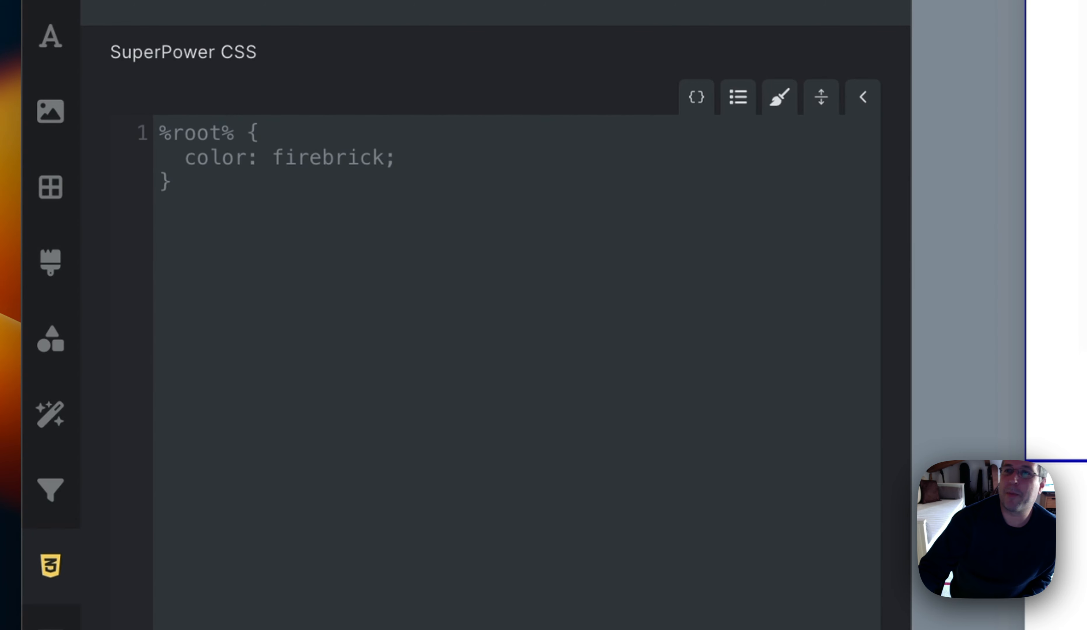
left_click(737, 103)
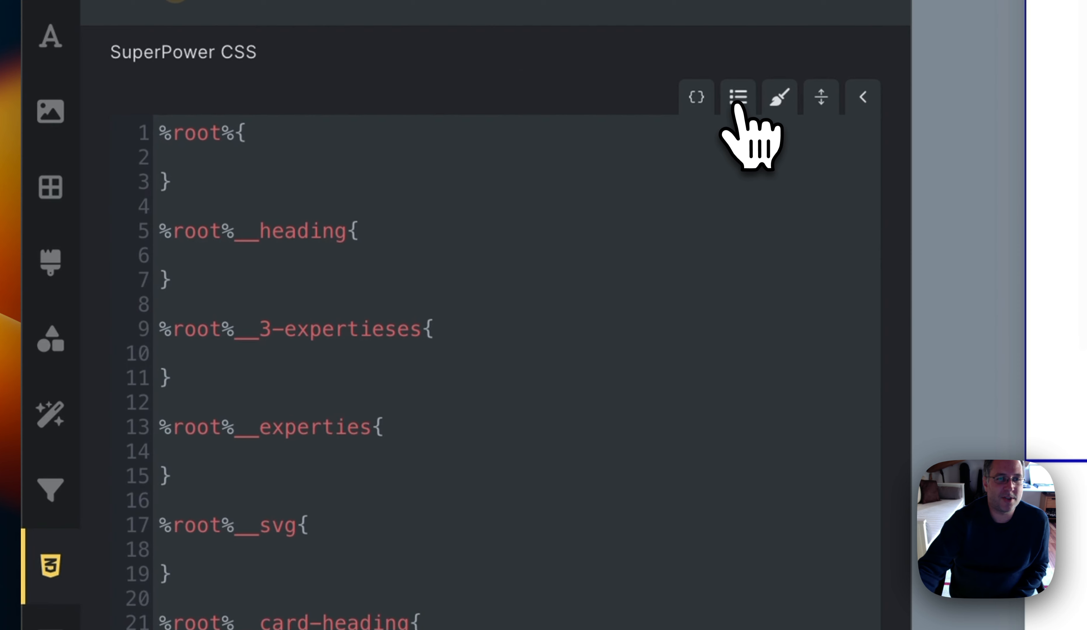
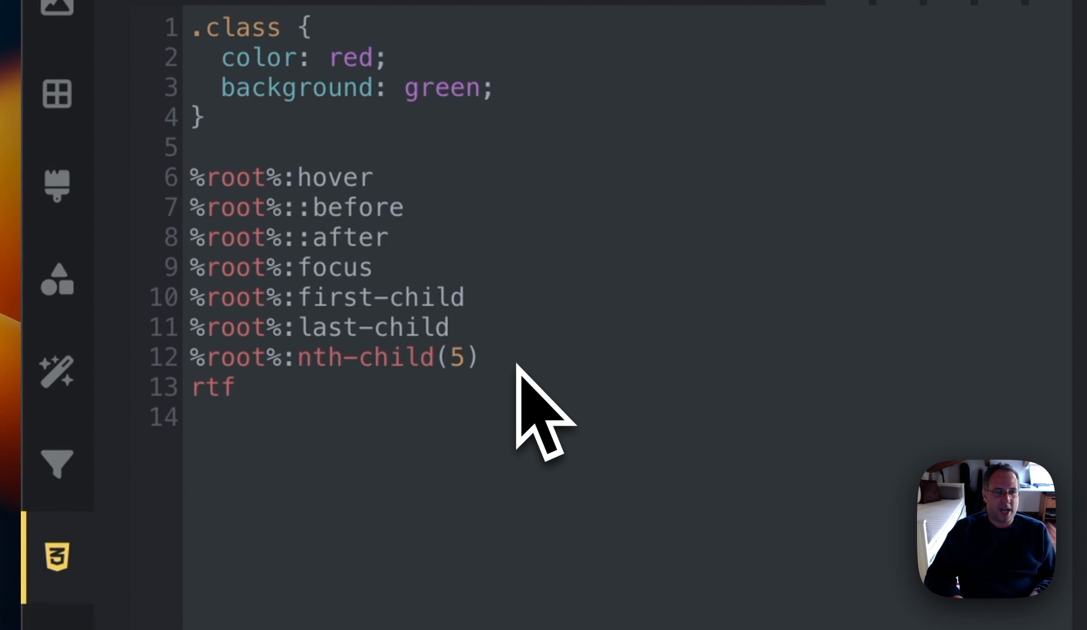
Expand the type-selector shortcuts in SuperPower CSS into %root%:first-of-type, %root%:last-of-type and %root%:nth-of-type(9)
key("Tab")
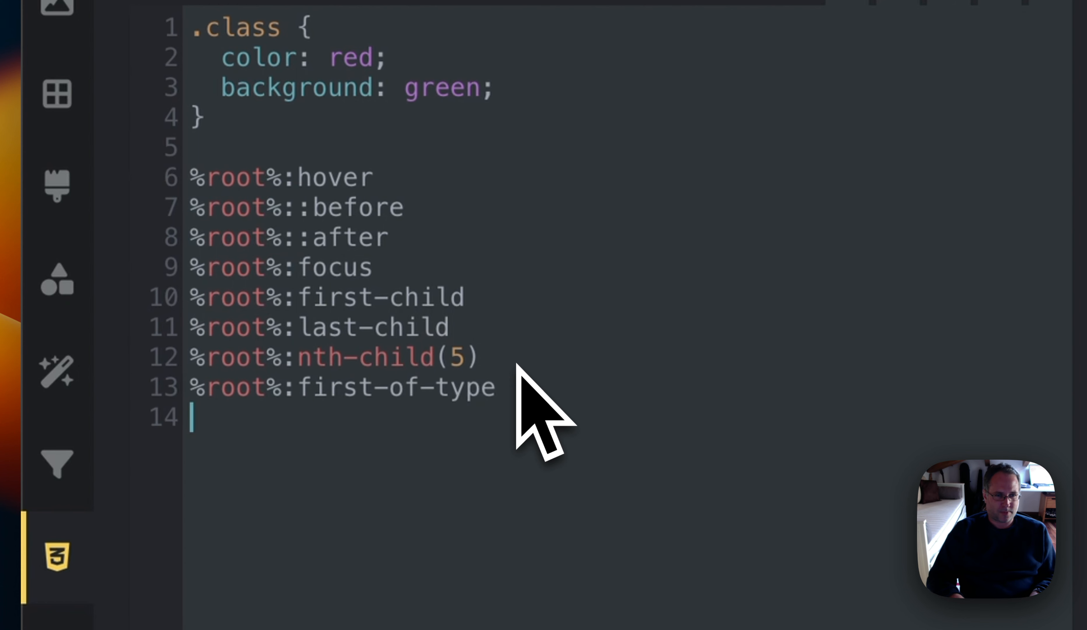
type("tl")
key("Tab")
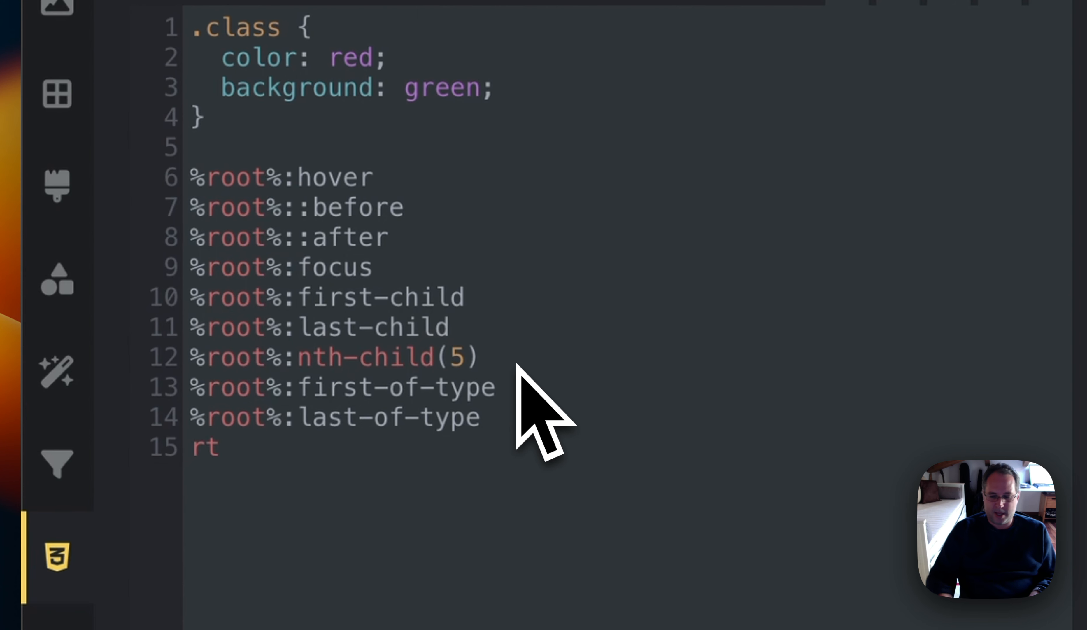
key("Tab")
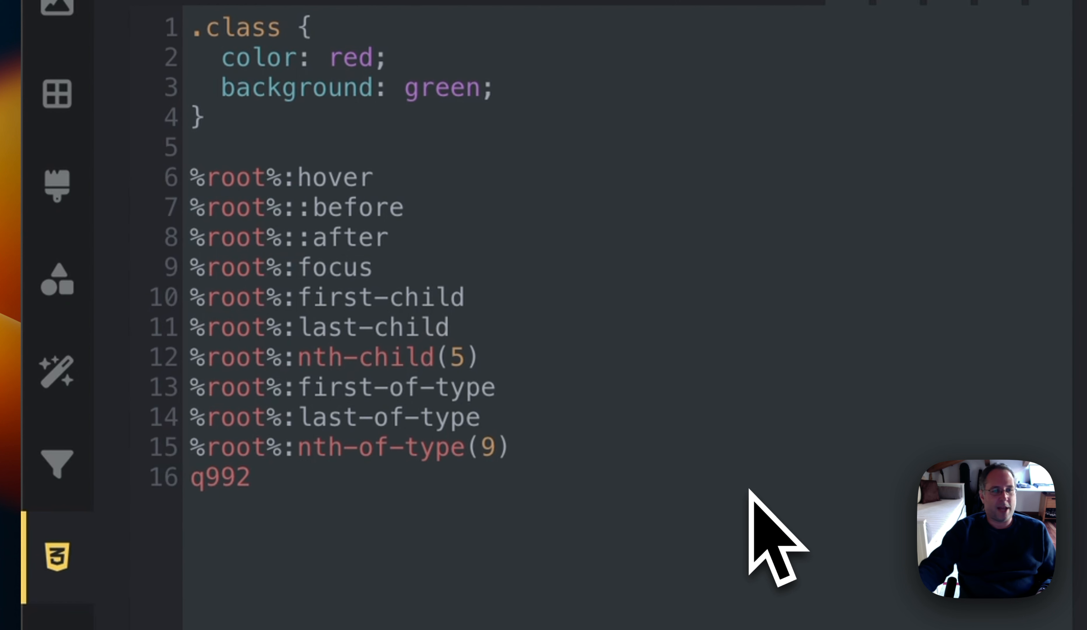
Expand q992 into an empty max-width: 992 media query and Q992 into one that wraps a %root% rule
key("Tab")
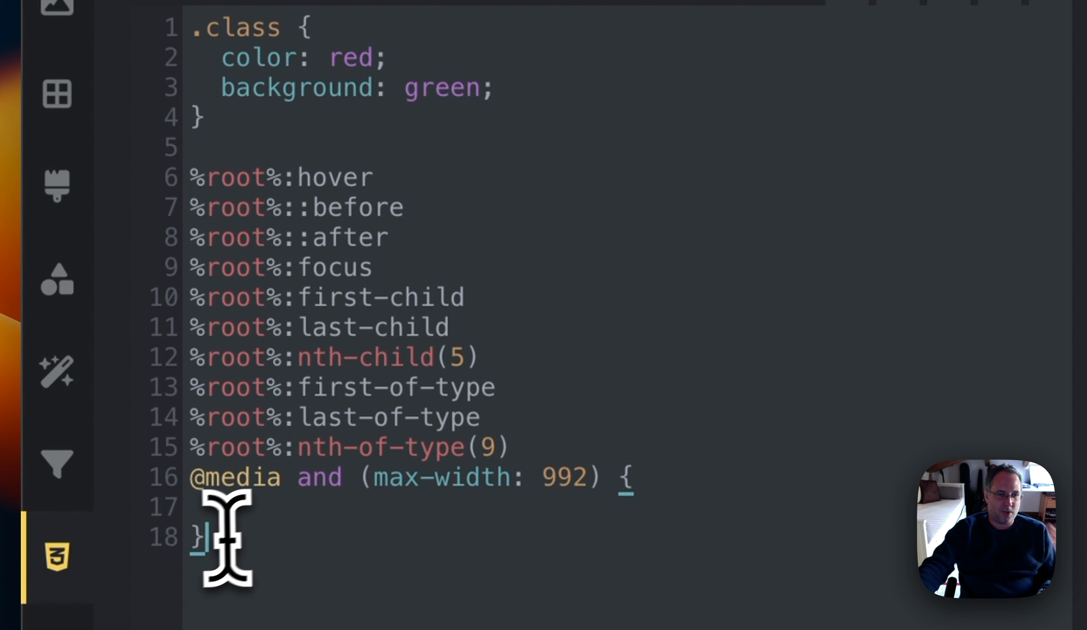
key("Return")
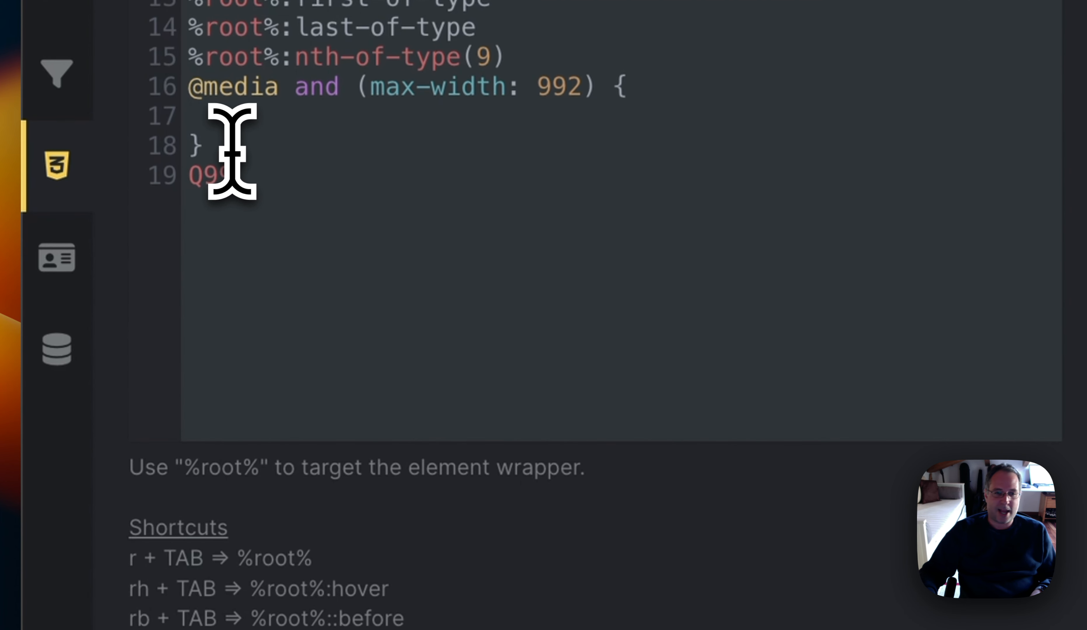
type("Q992")
key("Tab")
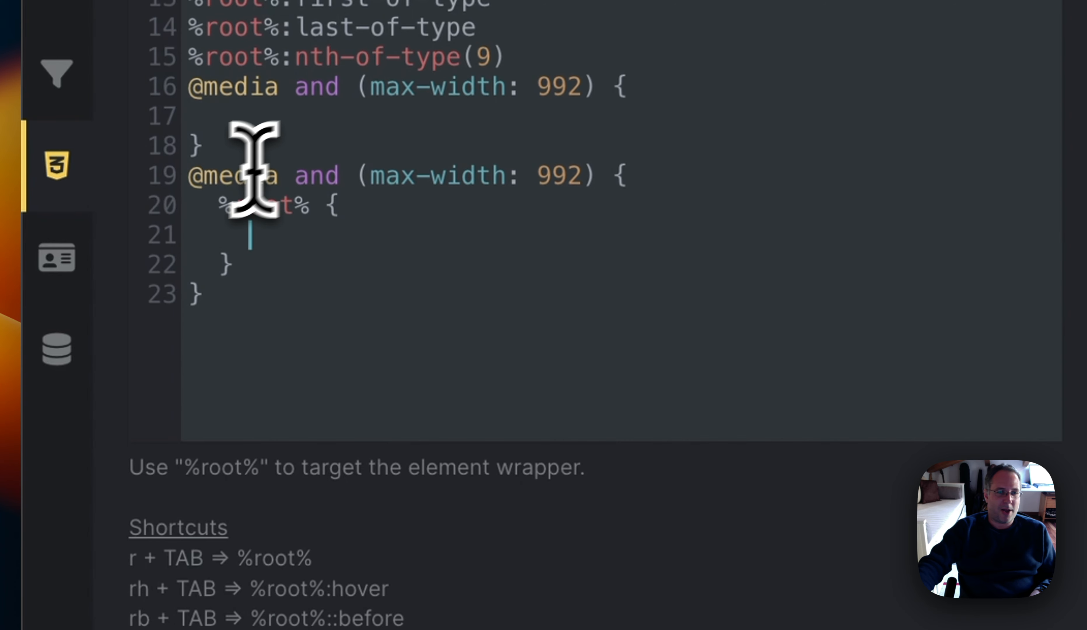
left_click_drag(188, 175, 652, 182)
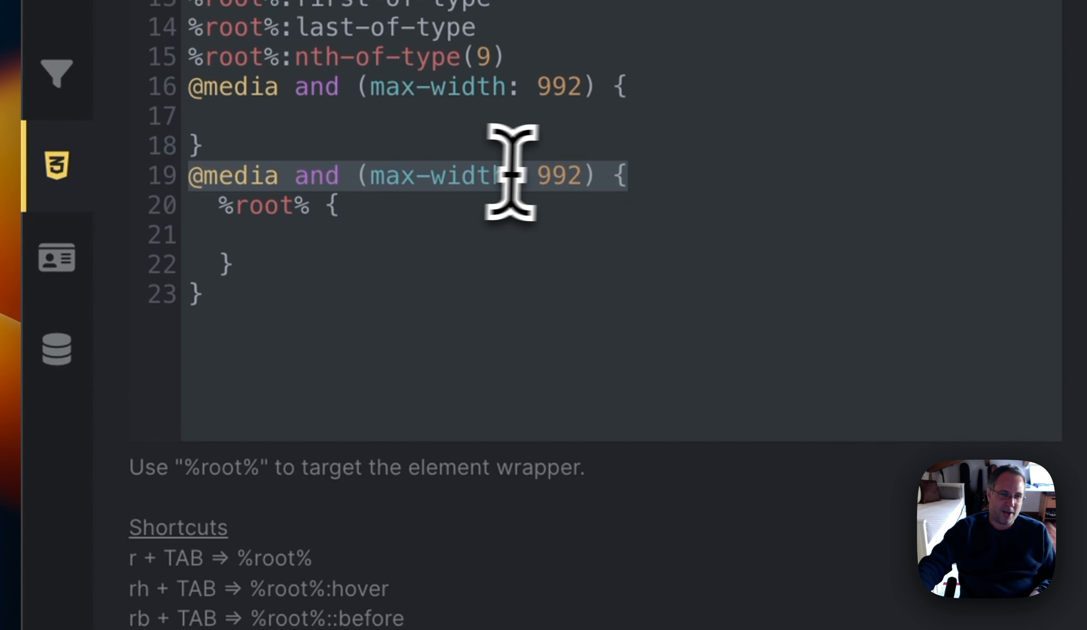
Expand Q30rem below the existing CSS into a max-width: 30rem media query wrapping a %root% rule, ending with a new line
left_click(376, 340)
key("Return")
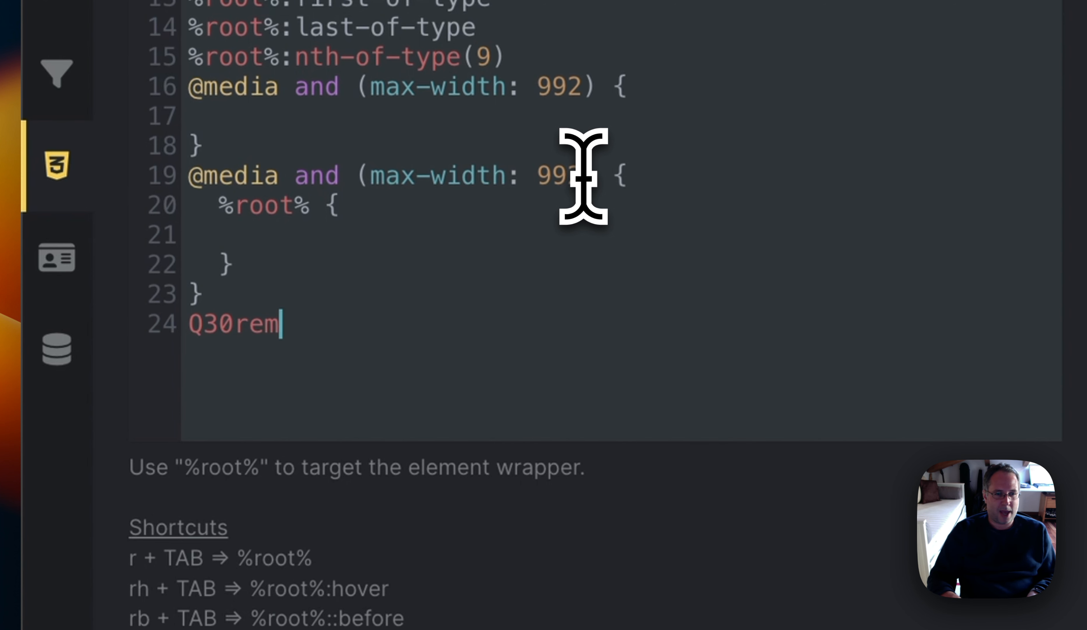
key("Tab")
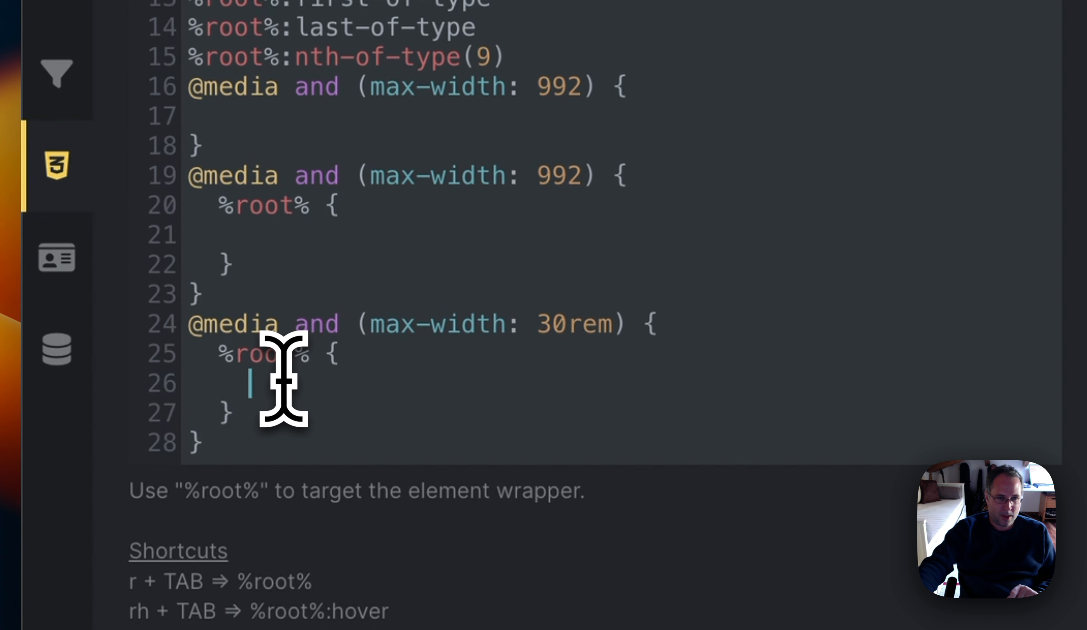
scroll(255, 411, "down", 1)
left_click(253, 407)
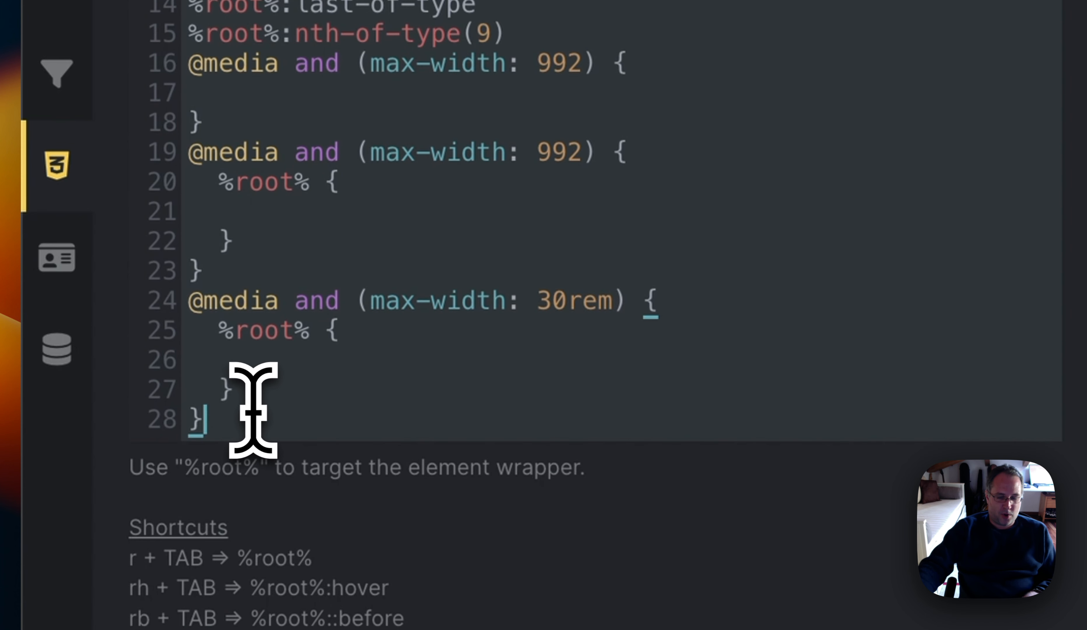
key("Return")
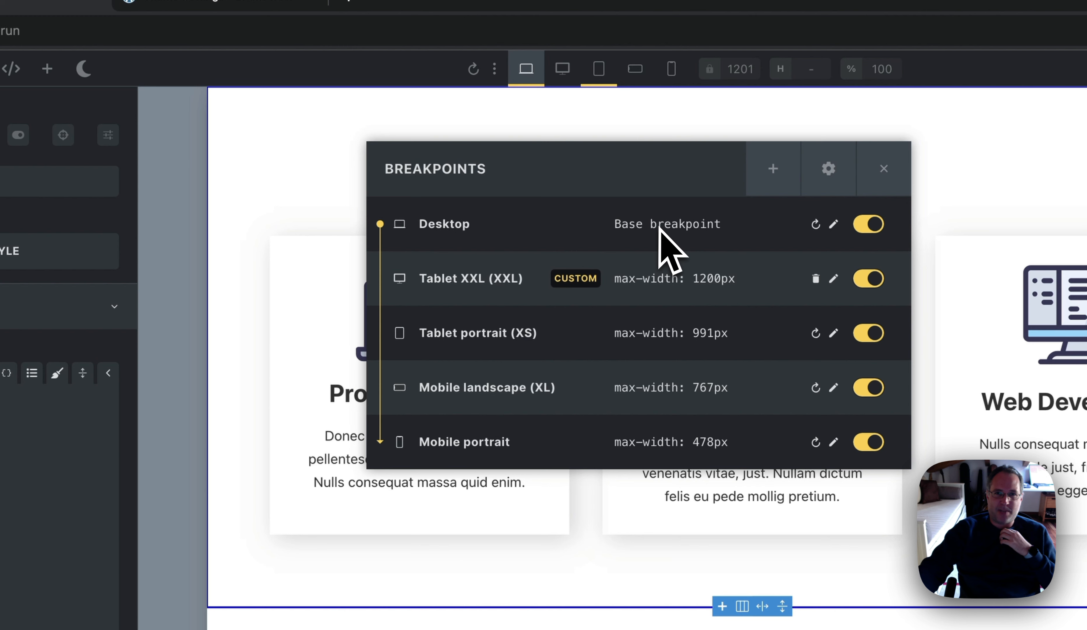
Make Mobile portrait the base breakpoint and update the breakpoint settings
left_click(835, 442)
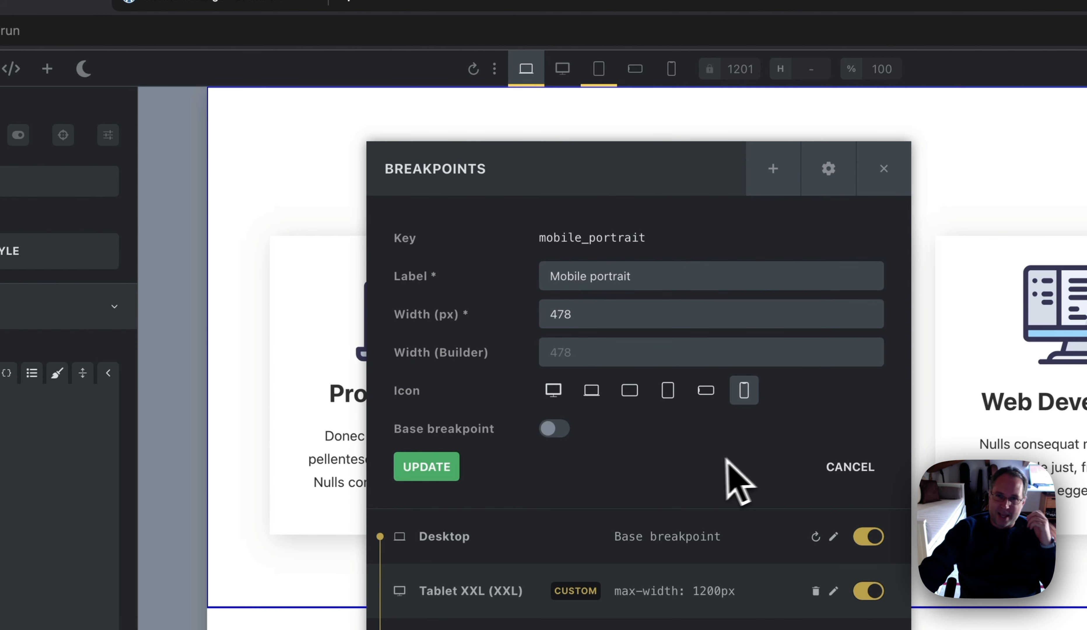
left_click(553, 429)
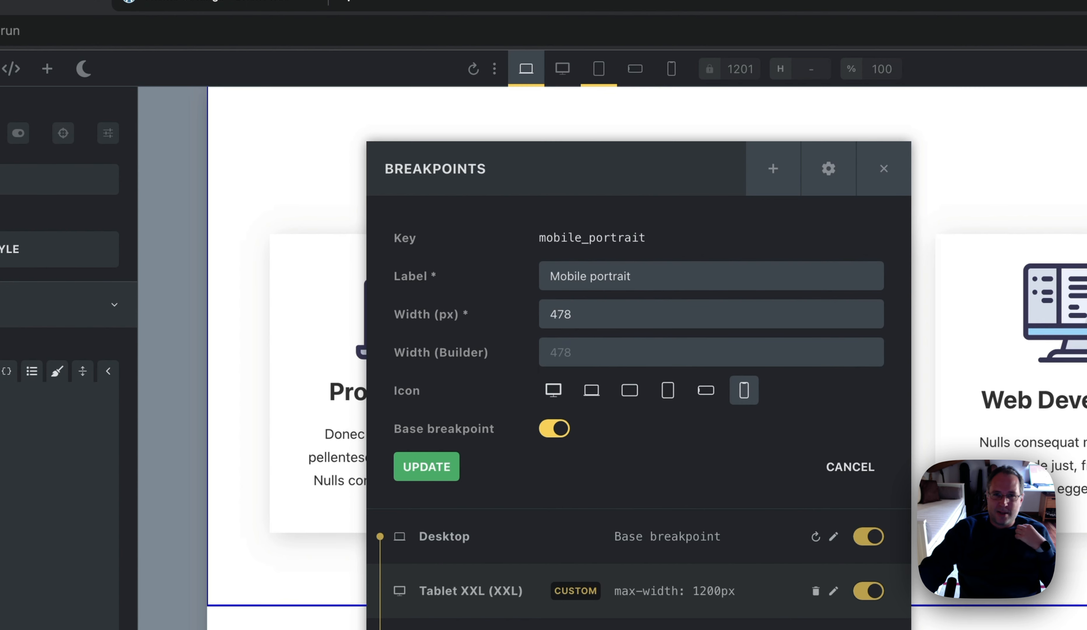
left_click(444, 475)
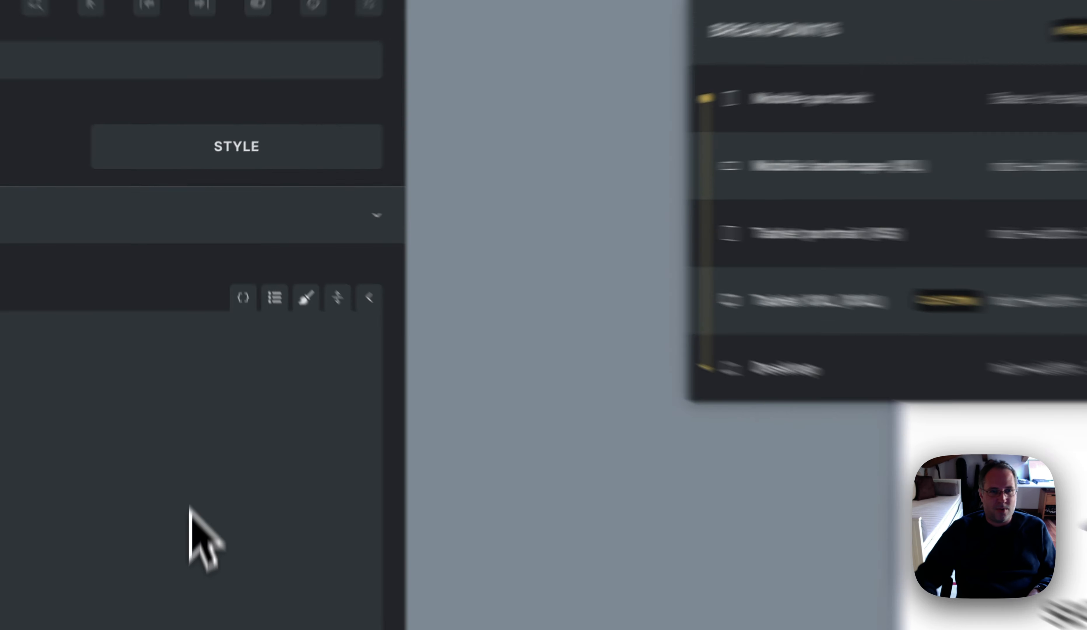
Expand the Q992px shortcut in the mobile-first SuperPower CSS into a min-width: 992px media query wrapping a %root% rule
type("Q9")
type("9")
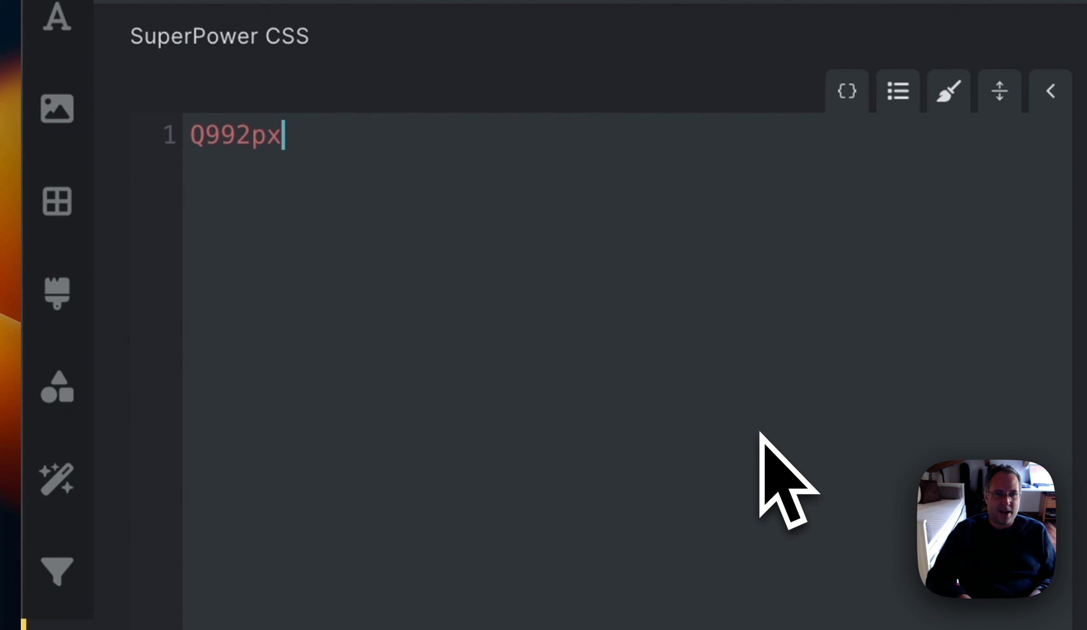
type("2px")
key("Tab")
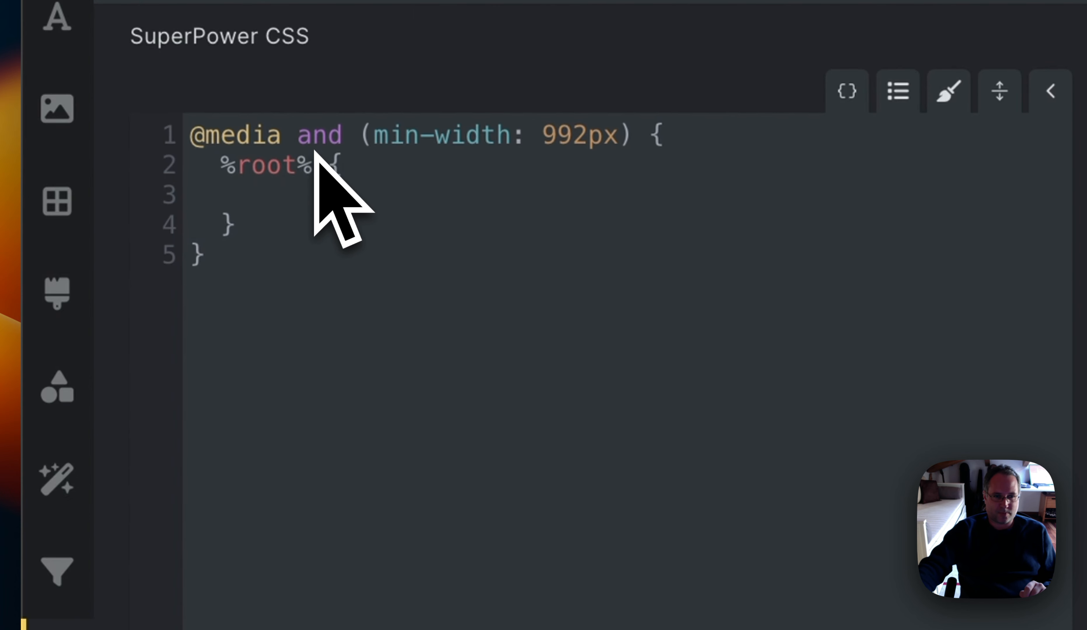
Restore Desktop as the base breakpoint and close the breakpoint manager
left_click(471, 69)
left_click(641, 146)
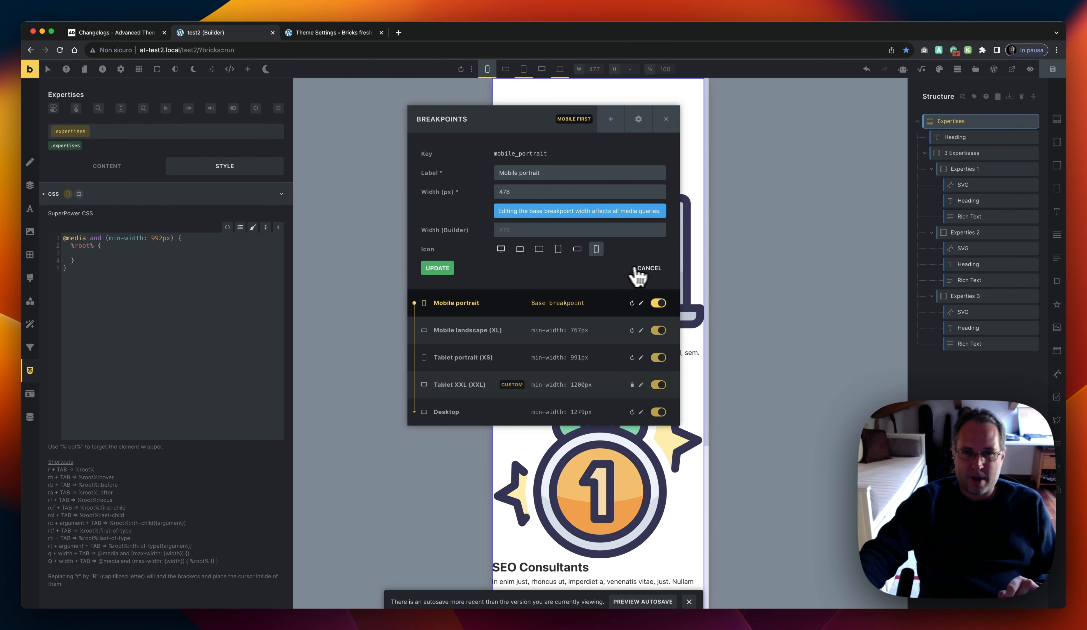
left_click(649, 268)
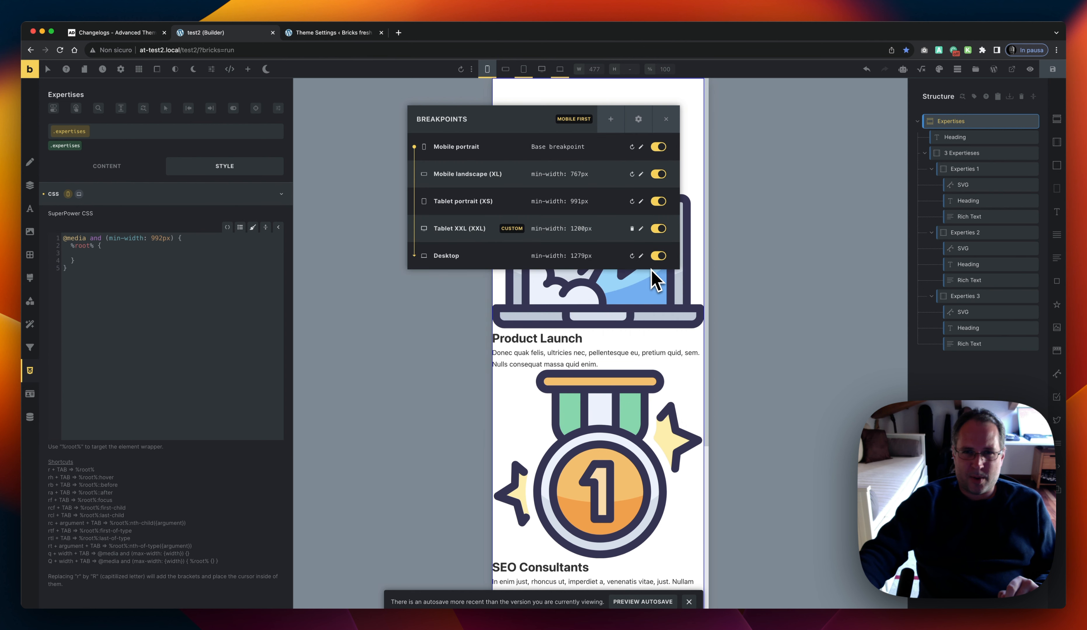
left_click(641, 256)
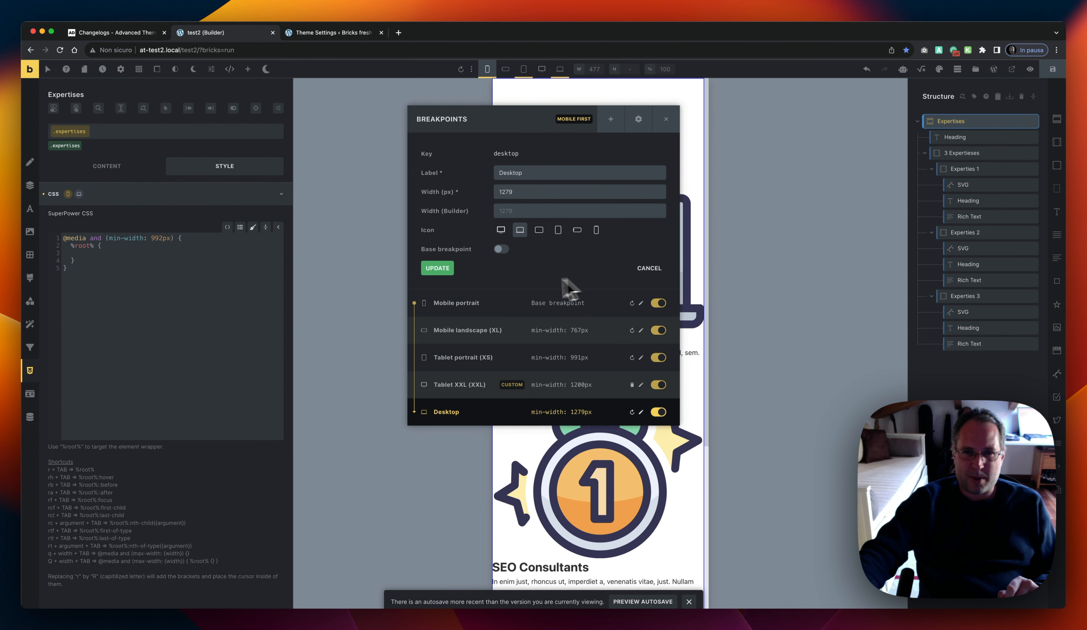
left_click(440, 269)
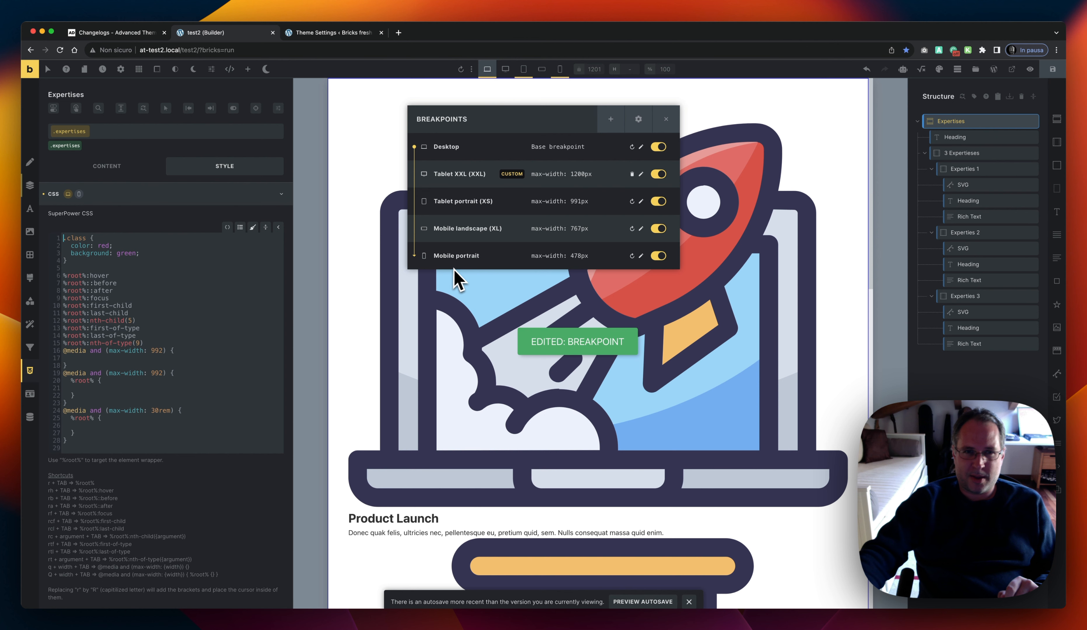
left_click(666, 119)
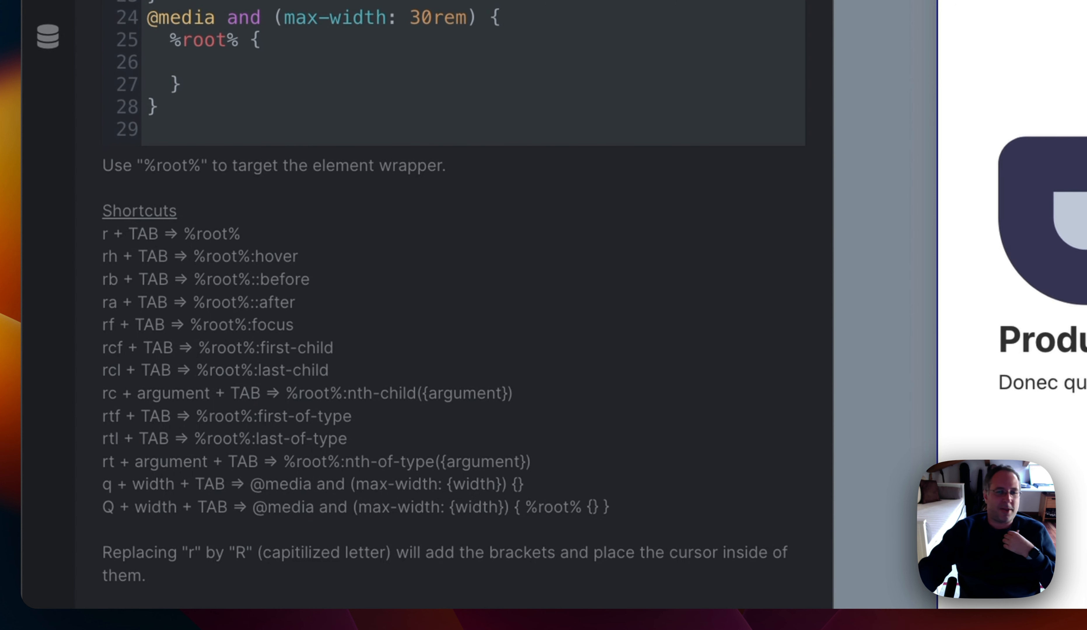
Delete all the demo code from the Expertises section's SuperPower CSS
left_click_drag(183, 127, 169, 0)
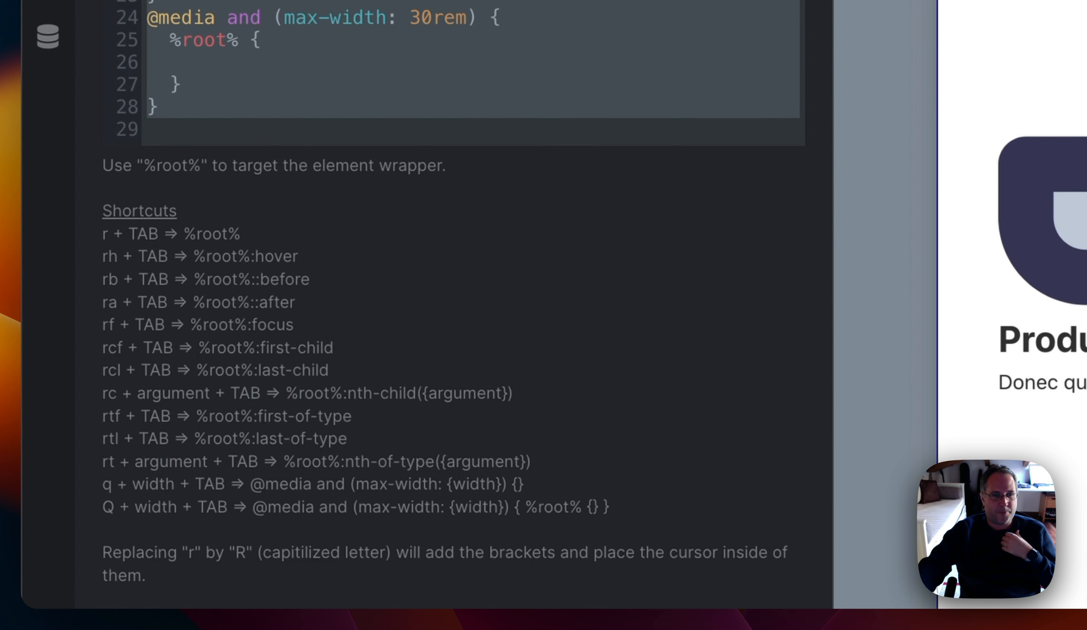
key("BackSpace")
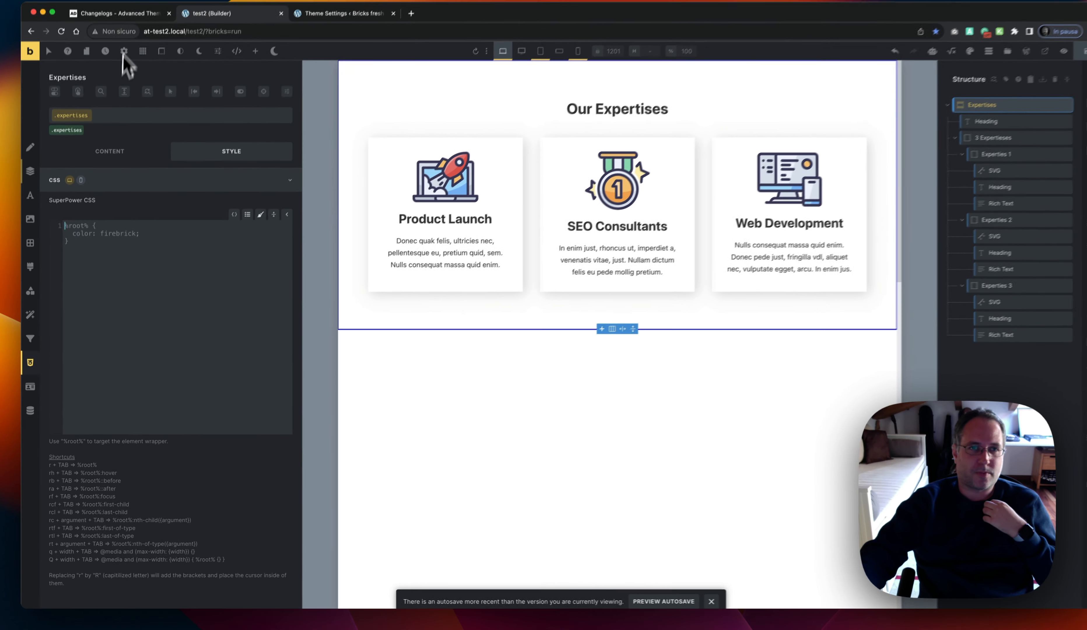
Check the 2.1-beta changelog, then save the theme settings with Enable Element CSS Shortcut turned on under the Elements builder tweaks
left_click(117, 32)
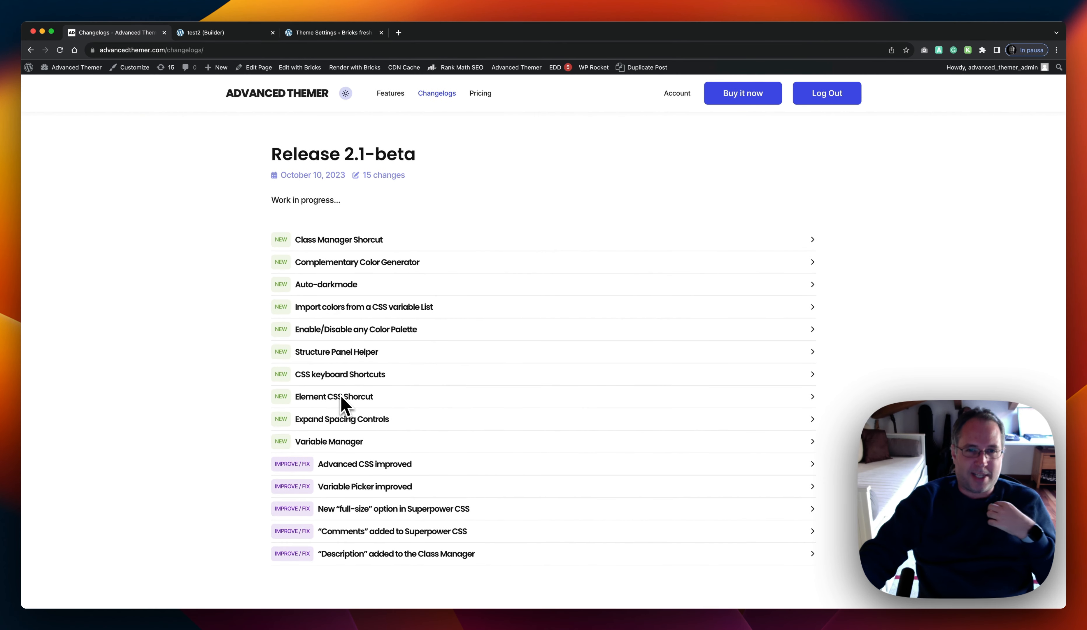
left_click(311, 34)
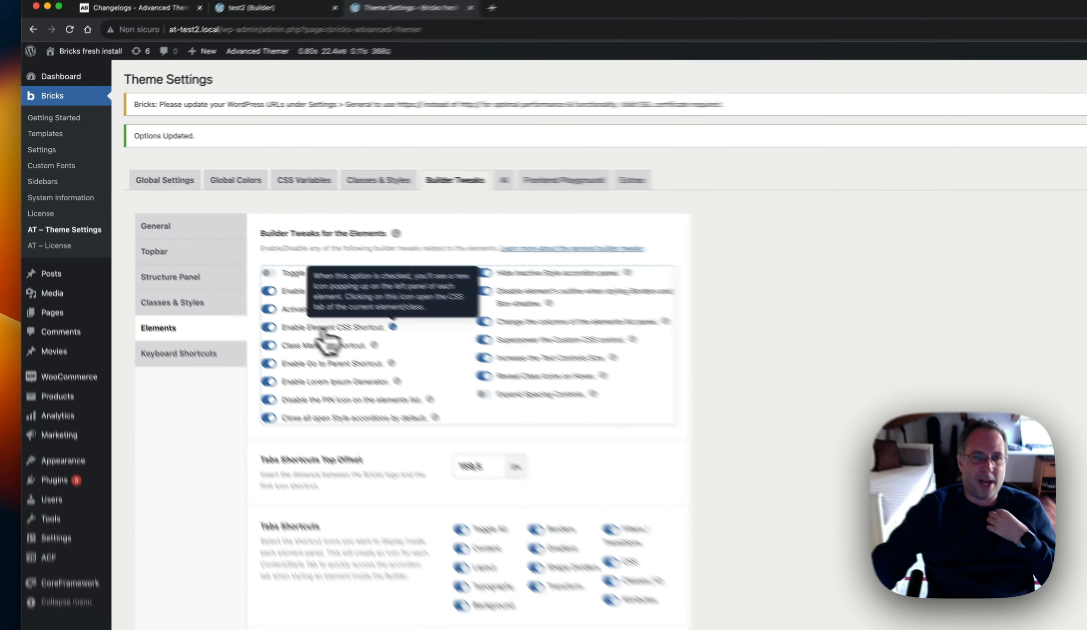
scroll(765, 470, "down", 10)
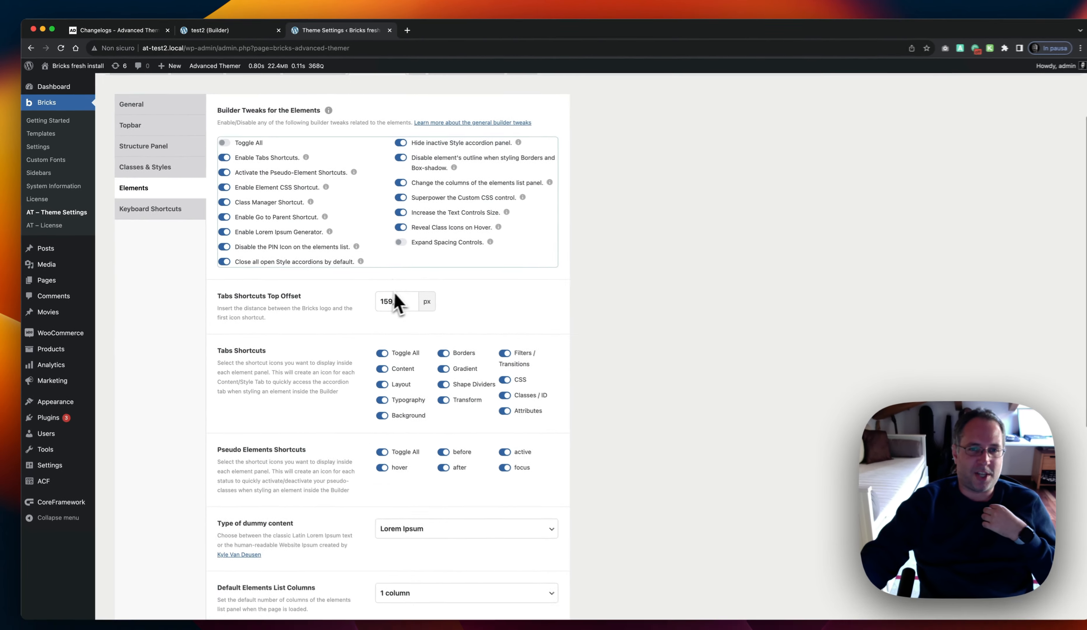
scroll(335, 430, "down", 5)
left_click(136, 478)
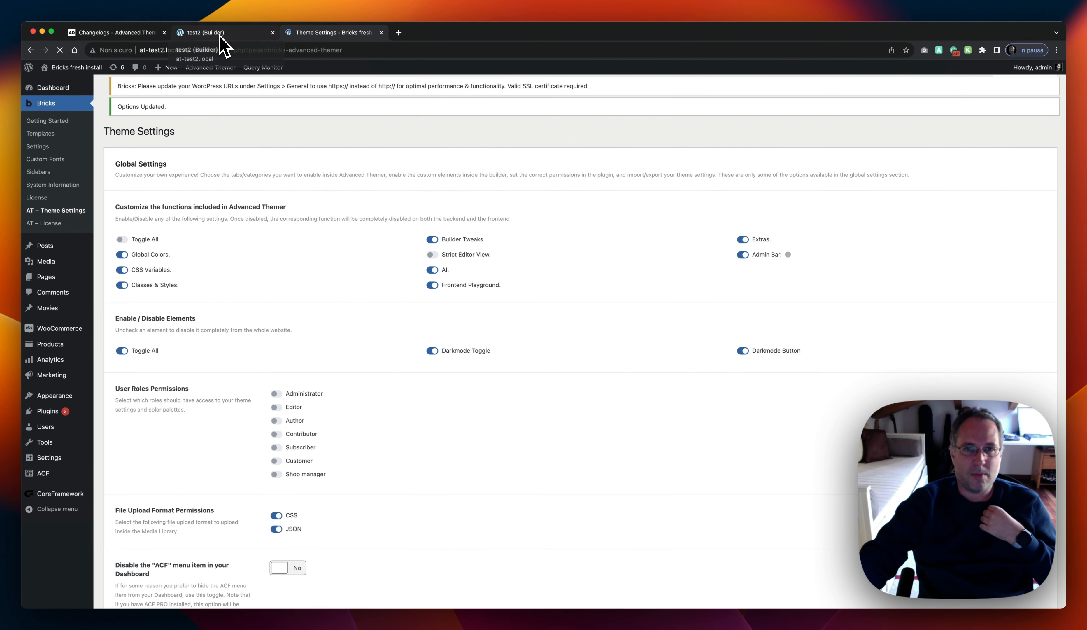
Reload the test2 builder page and select the Our Expertises heading in the structure
left_click(220, 37)
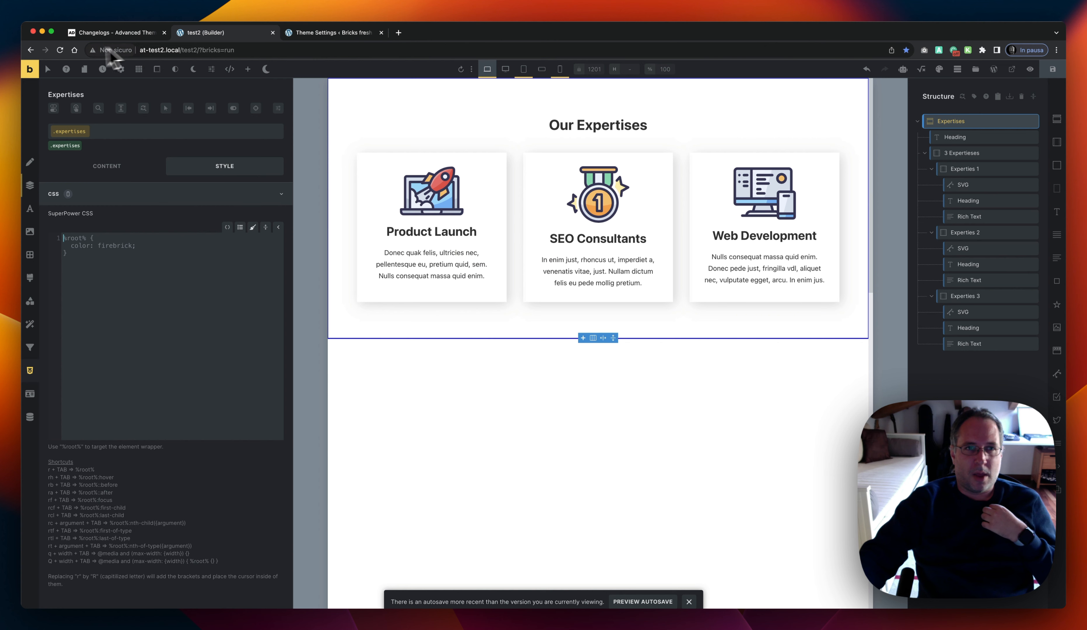
left_click(60, 50)
left_click(543, 232)
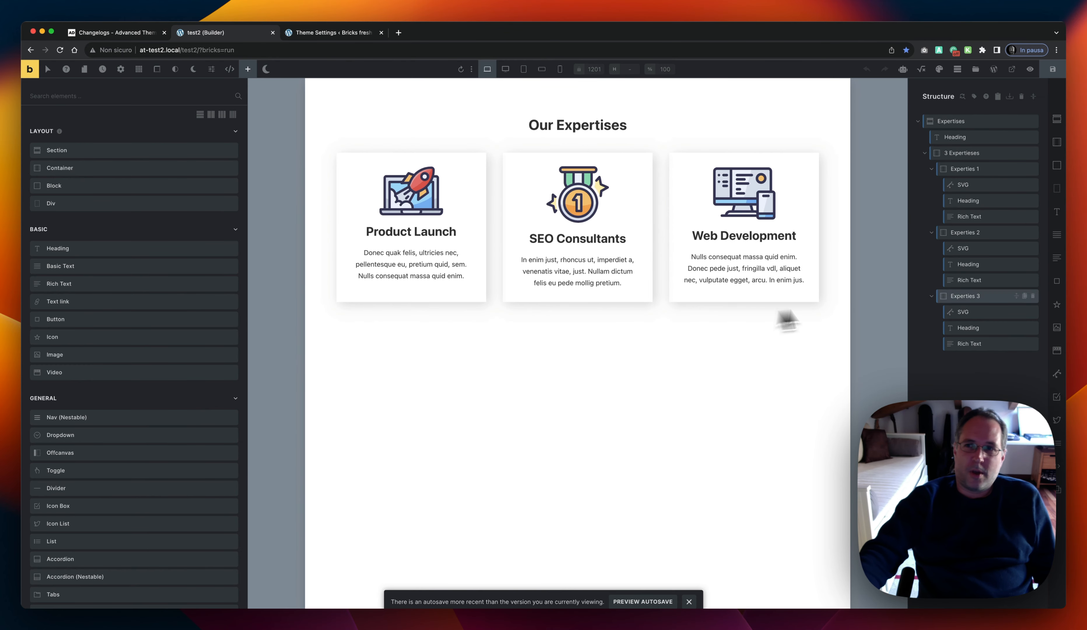
left_click(976, 136)
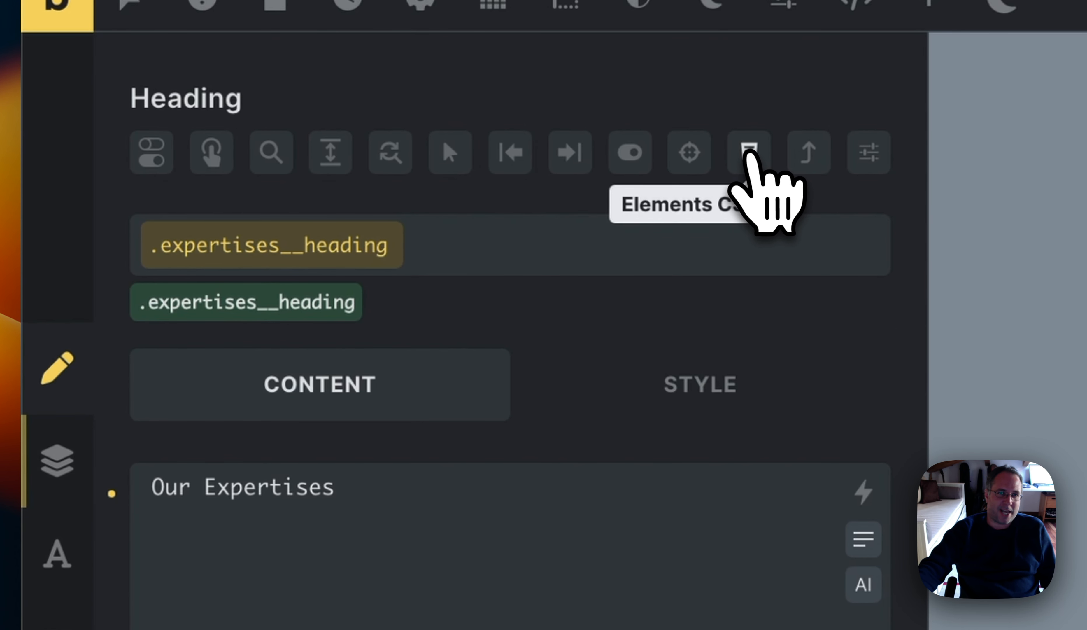
Add a %root% rule with color: red to the Our Expertises heading's SuperPower CSS and return to its layout settings
left_click(753, 156)
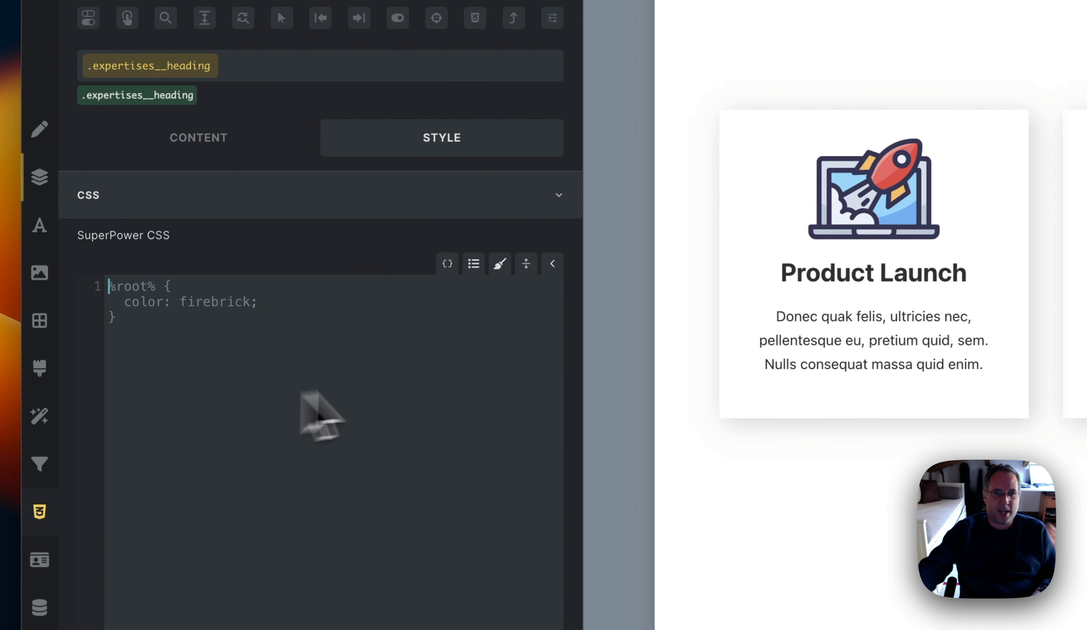
left_click(447, 264)
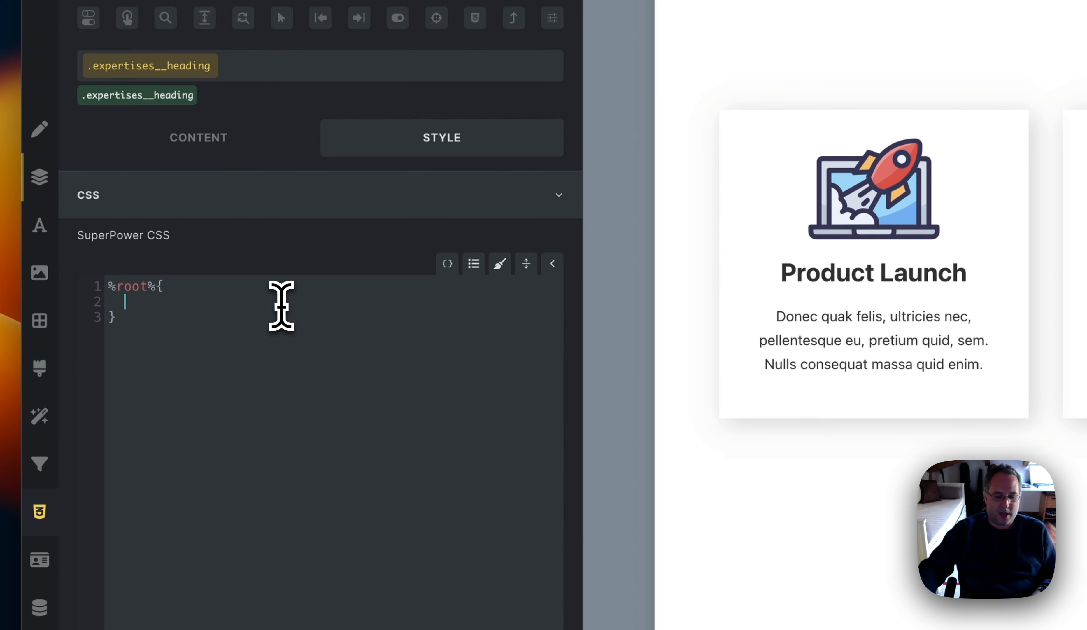
type("color: red;")
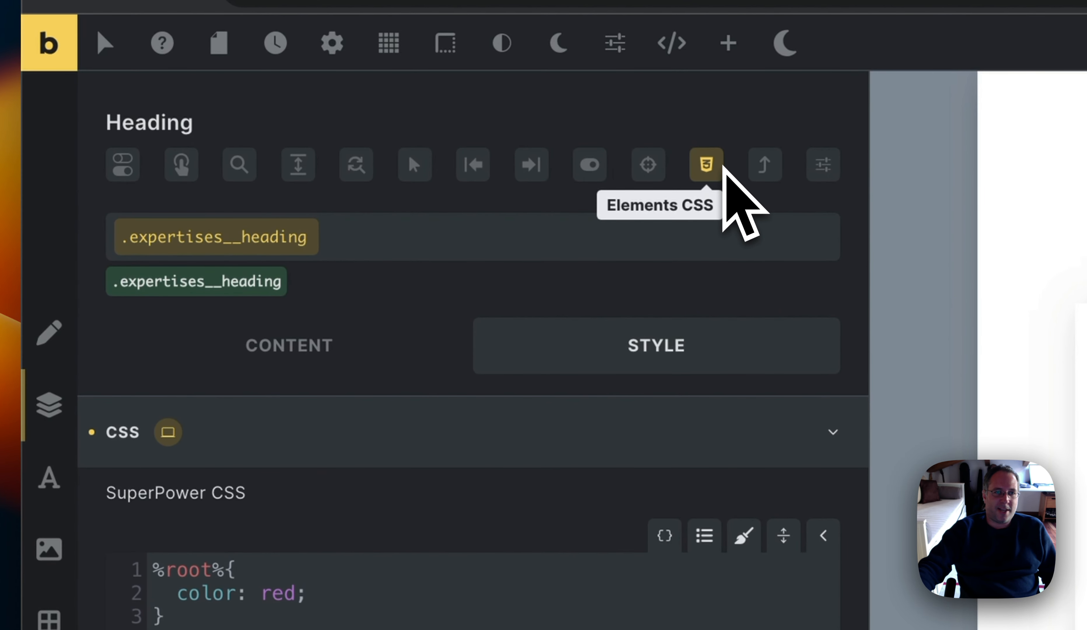
left_click(51, 407)
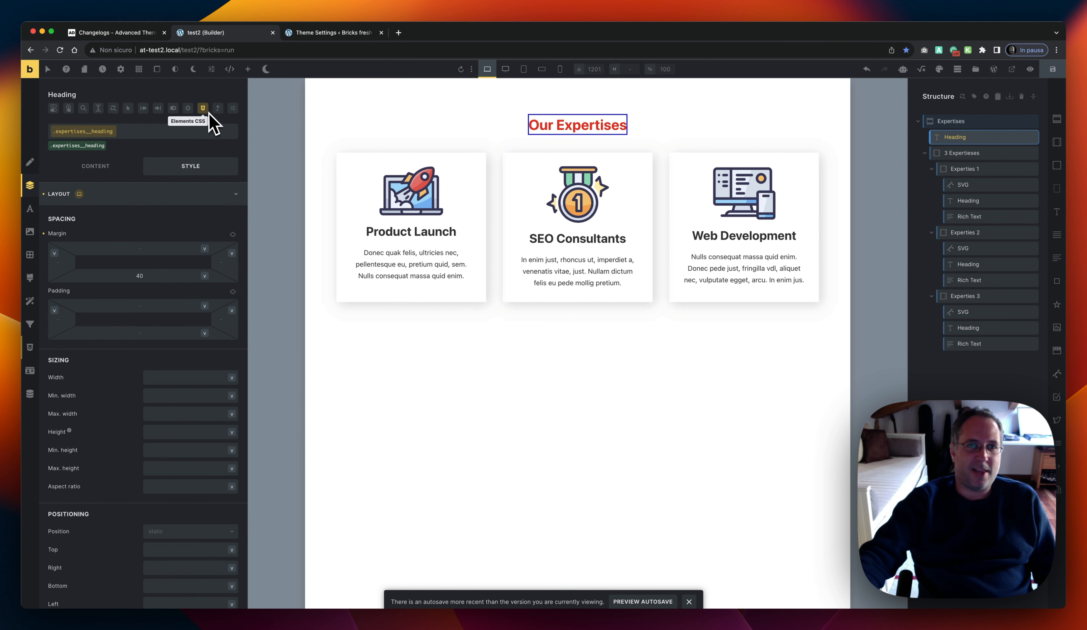
Check the 2.1-beta changelog, then enable Expand Spacing Controls in the Elements builder tweaks and save the theme settings
left_click(147, 33)
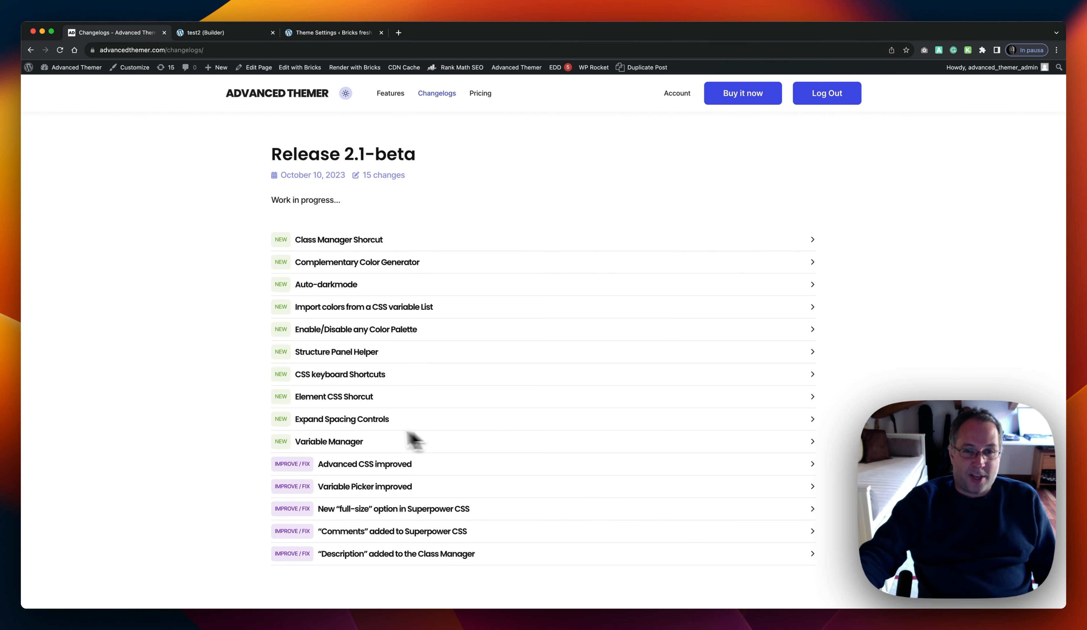
left_click(245, 36)
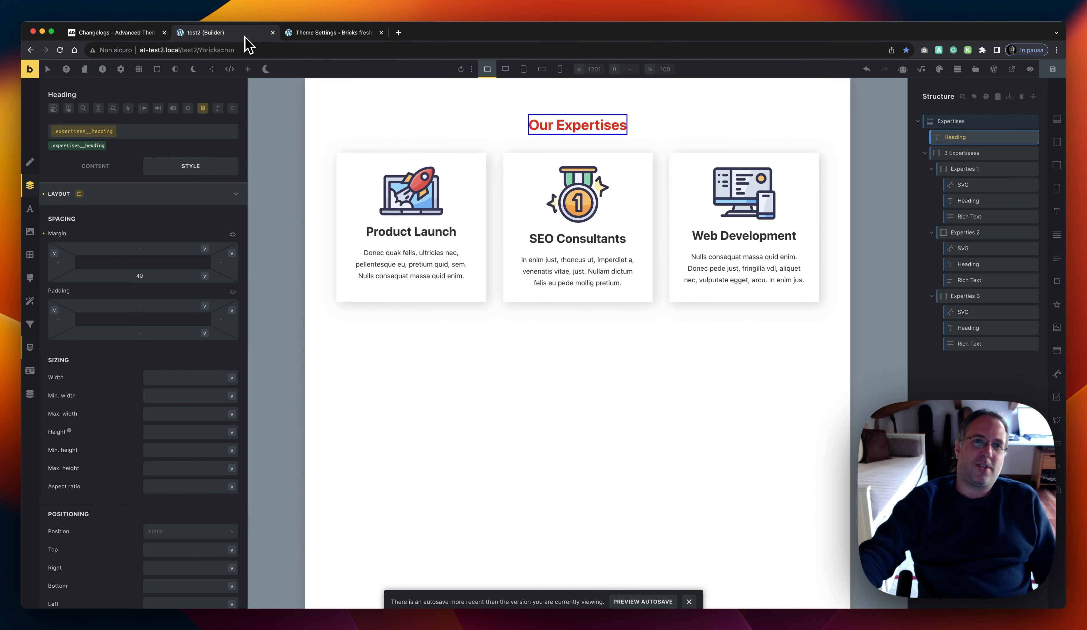
left_click(329, 34)
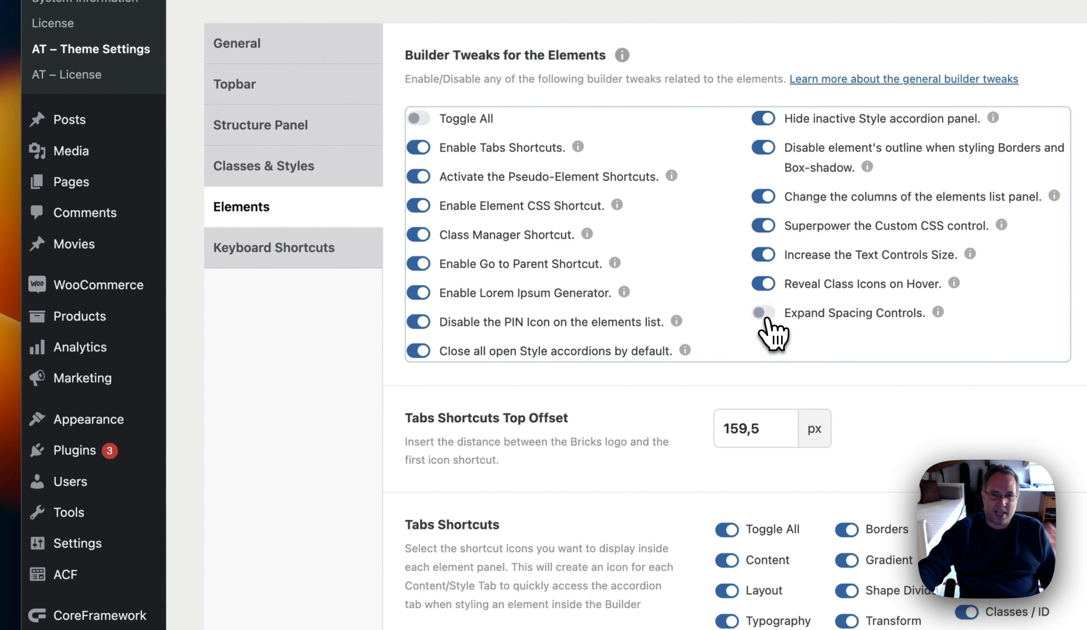
left_click(765, 314)
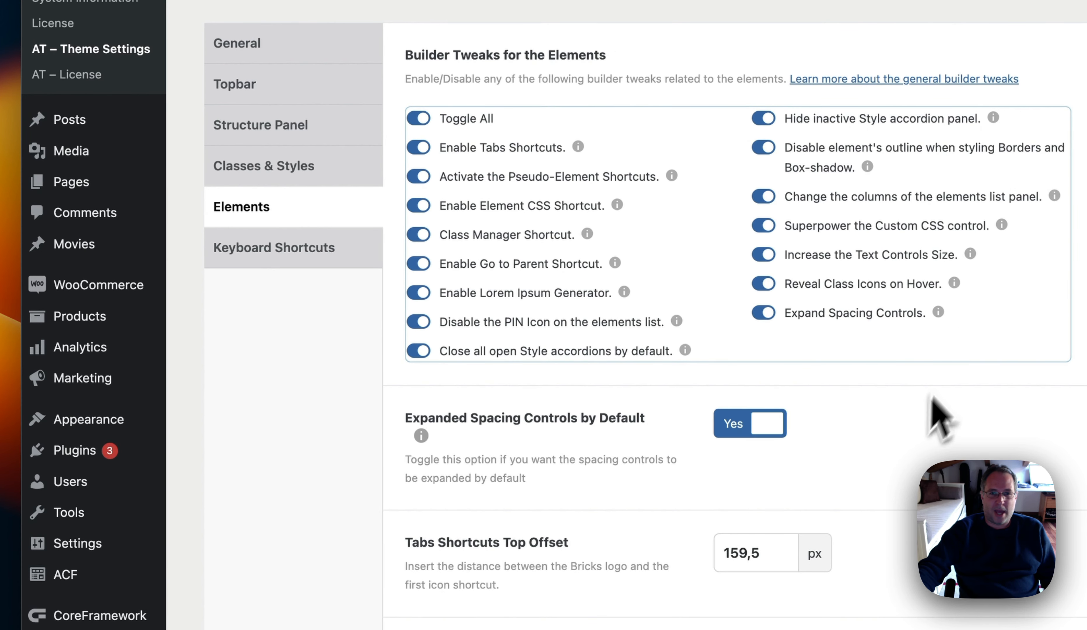
scroll(938, 417, "down", 5)
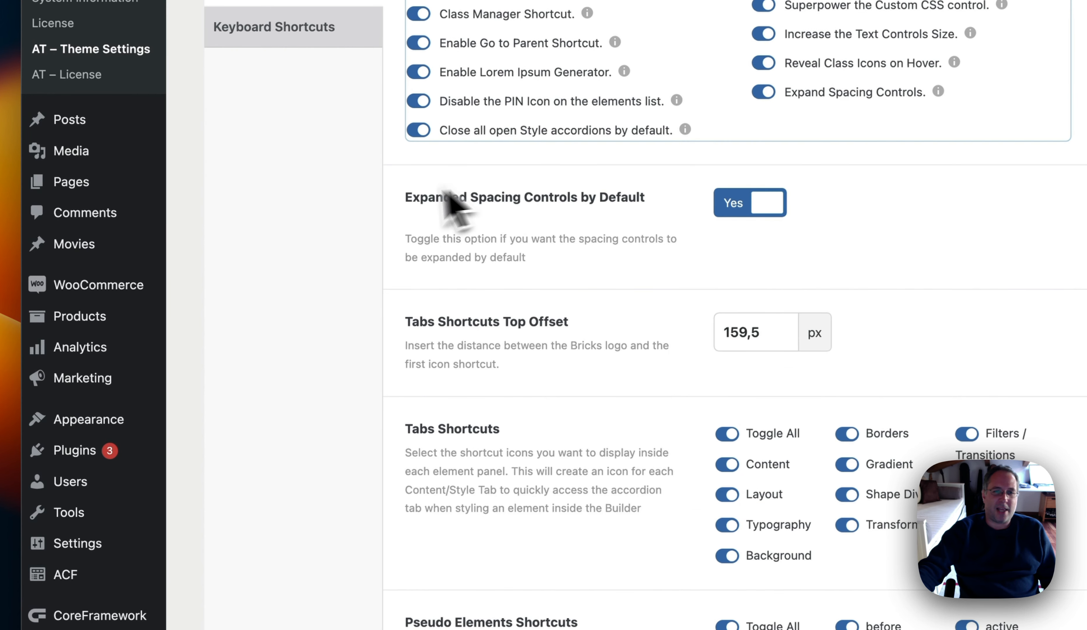
scroll(647, 255, "down", 10)
left_click(137, 478)
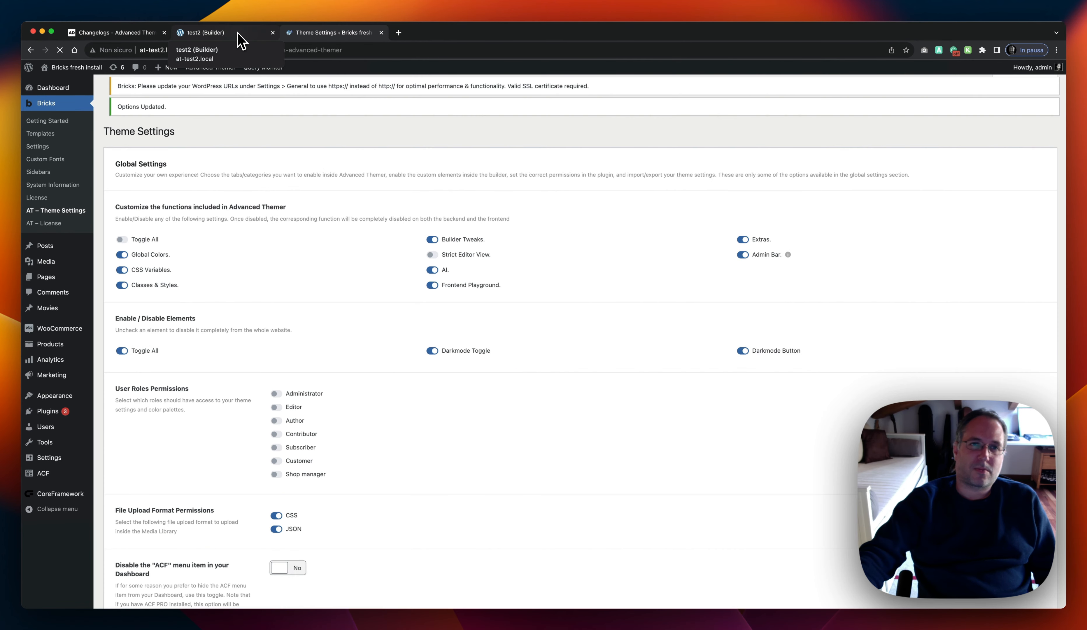
Reload the test2 builder page, open the 3 Expertieses container's layout settings and widen the settings panel
left_click(237, 34)
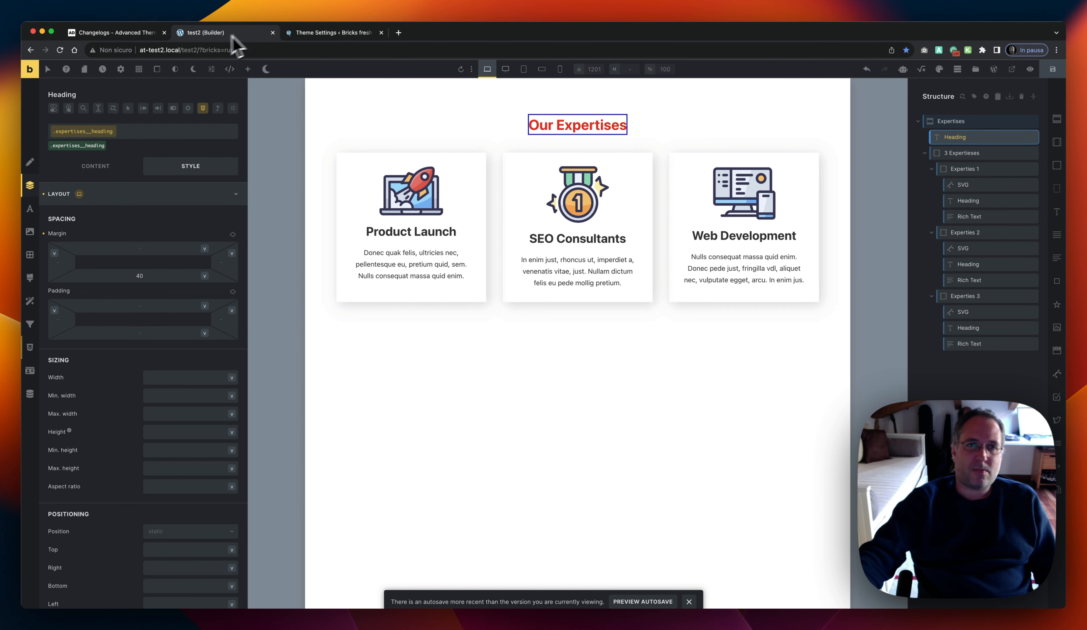
left_click(59, 50)
left_click(533, 220)
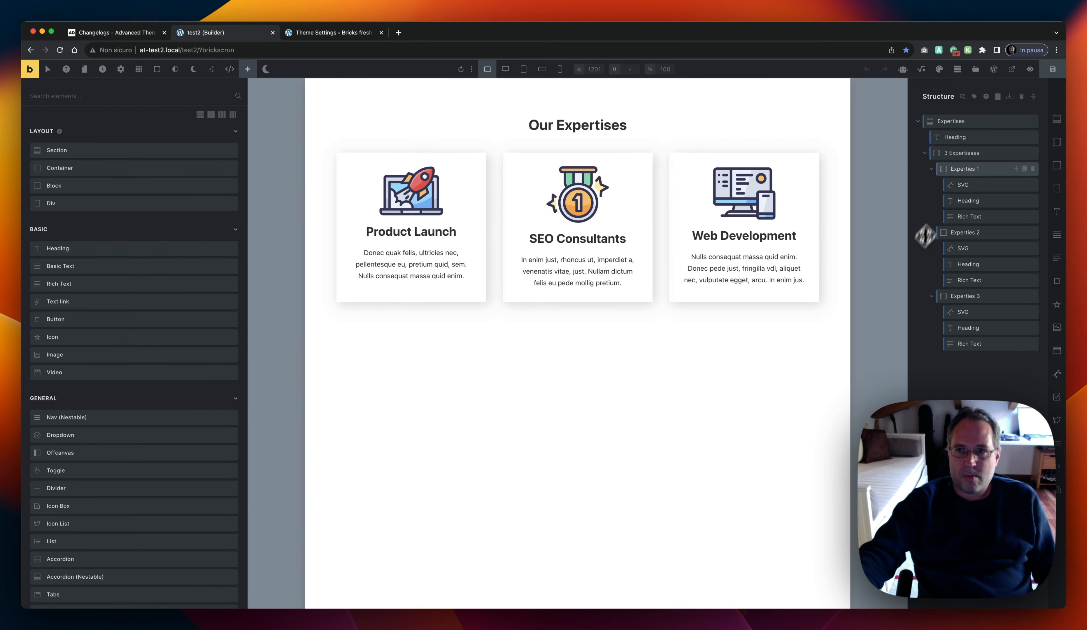
left_click(961, 153)
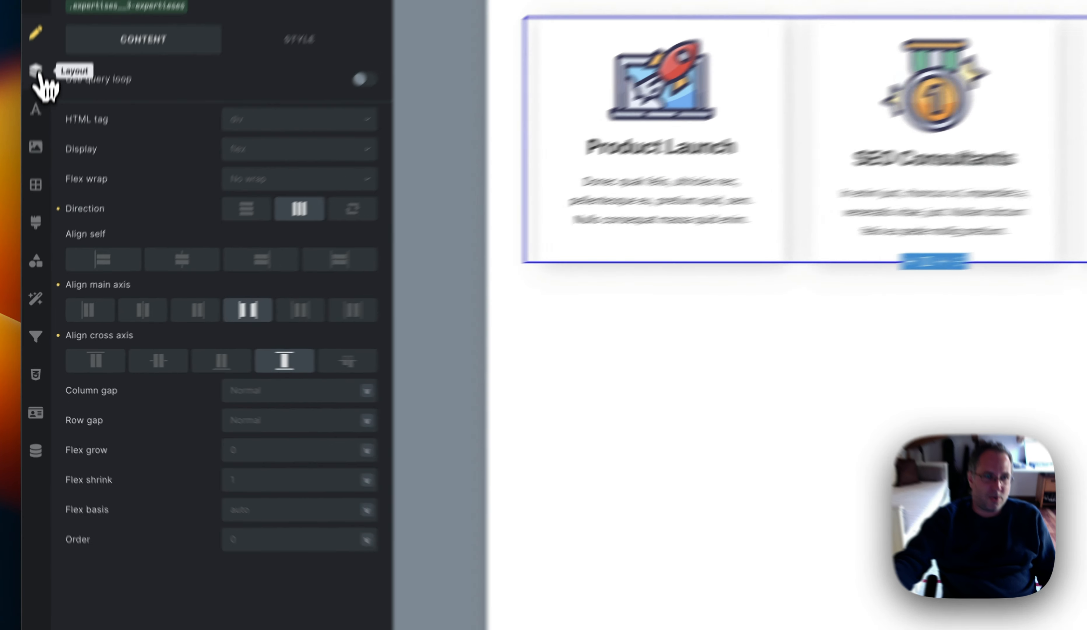
left_click(37, 70)
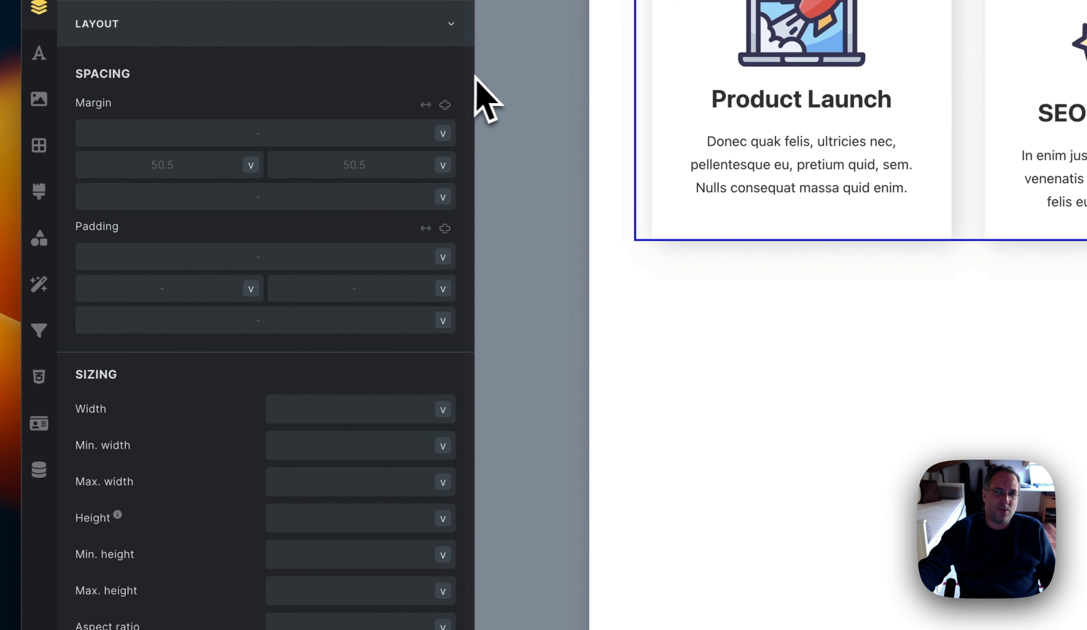
left_click_drag(464, 72, 563, 92)
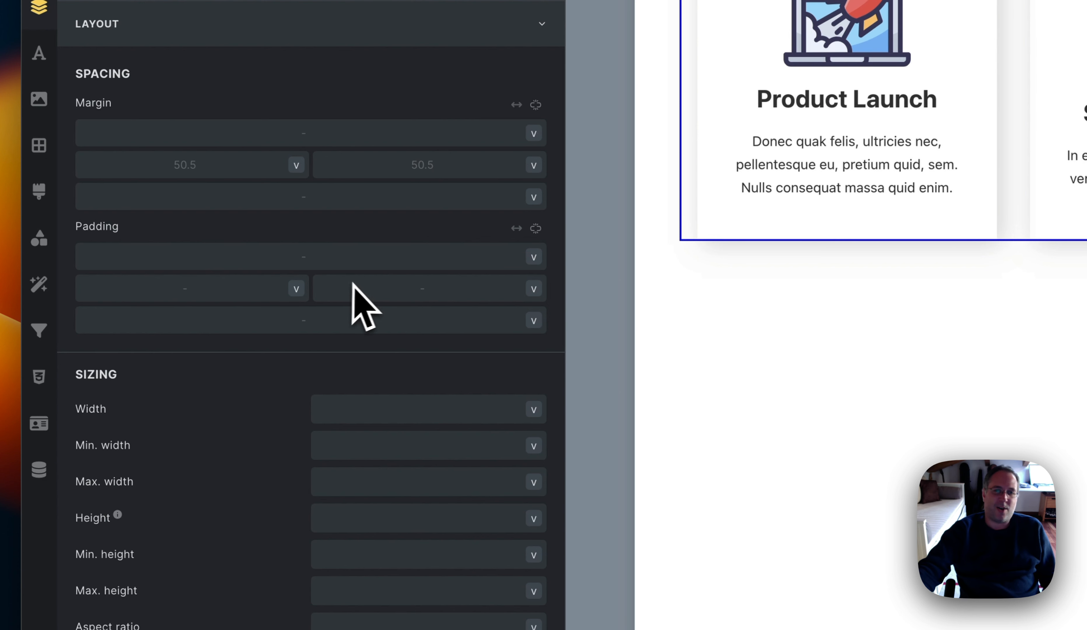
Set the container's top padding to var(--wp--preset--font-size--normal) from the variable suggestions
left_click(264, 259)
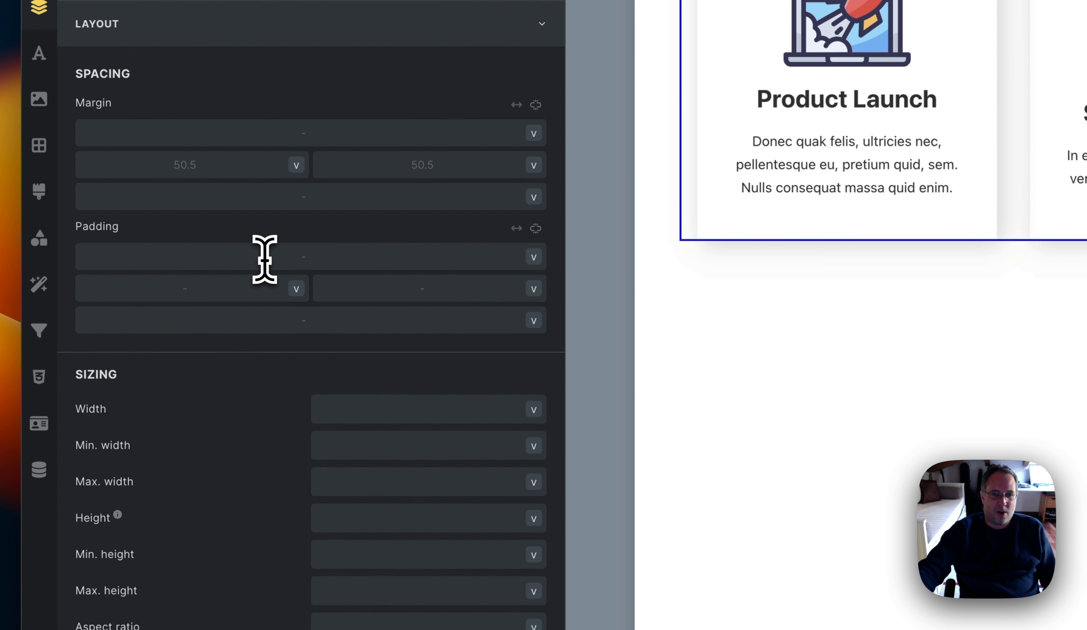
type("var")
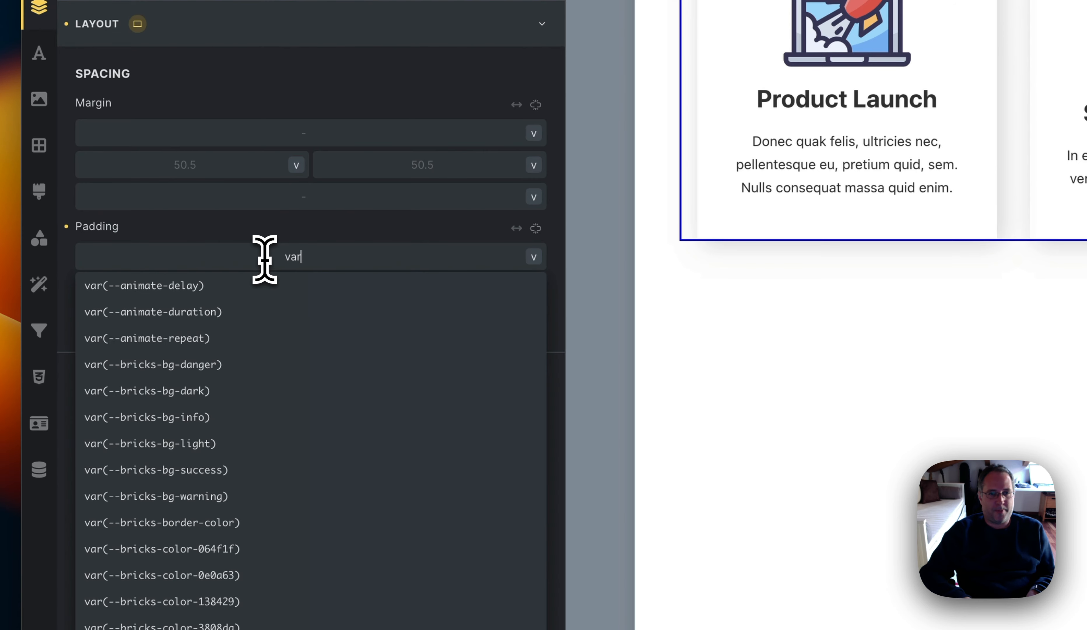
left_click(259, 311)
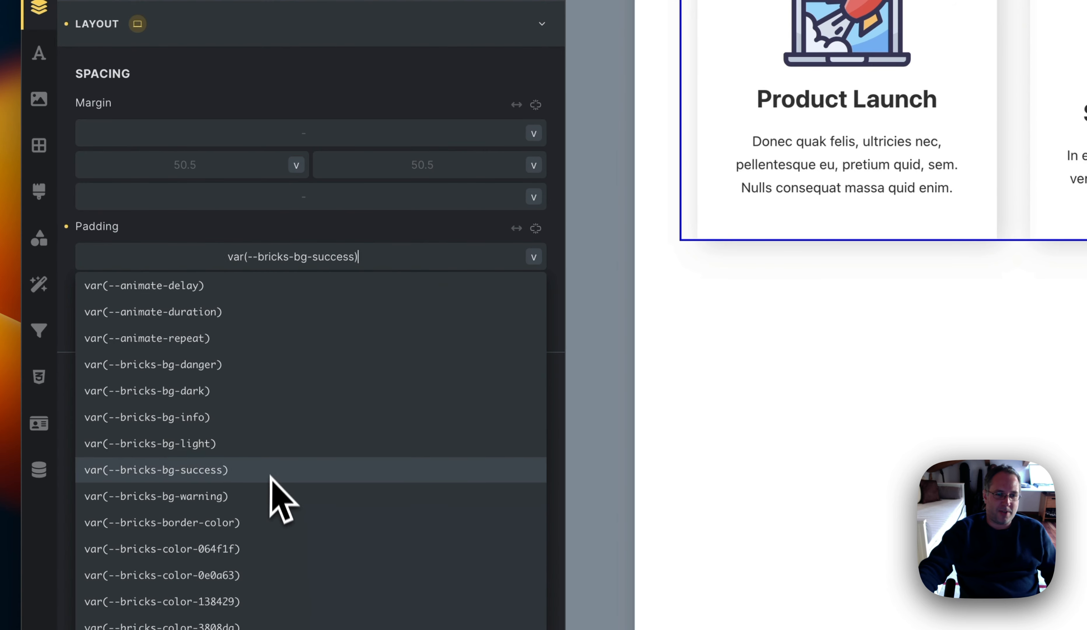
scroll(294, 389, "down", 3)
scroll(302, 329, "down", 10)
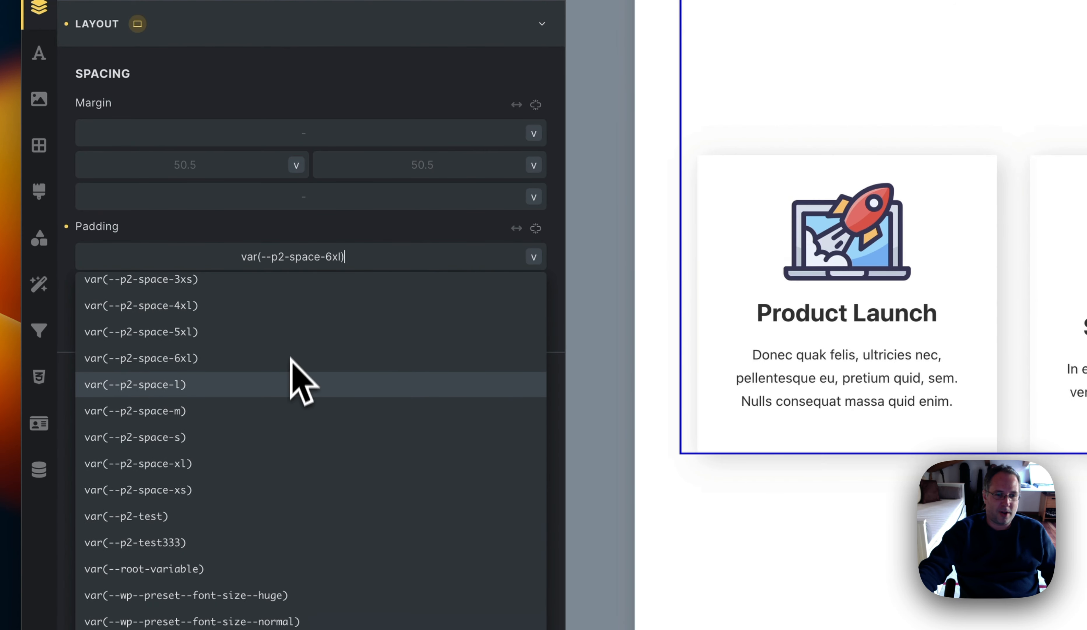
left_click(235, 623)
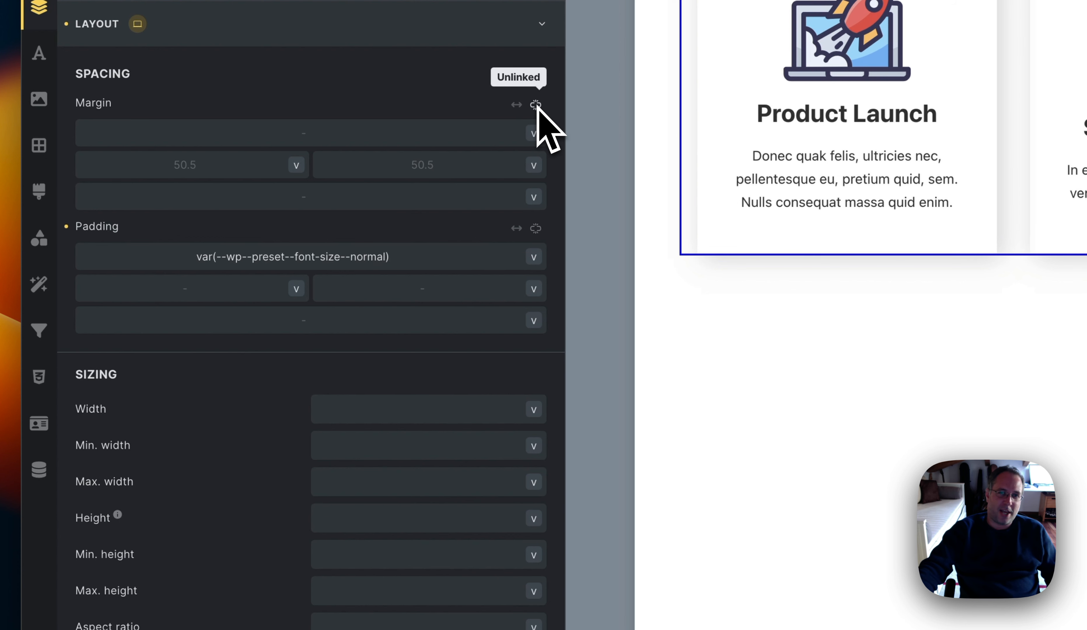
Collapse the container's expanded Margin and Padding fields into the compact box layout
left_click(517, 106)
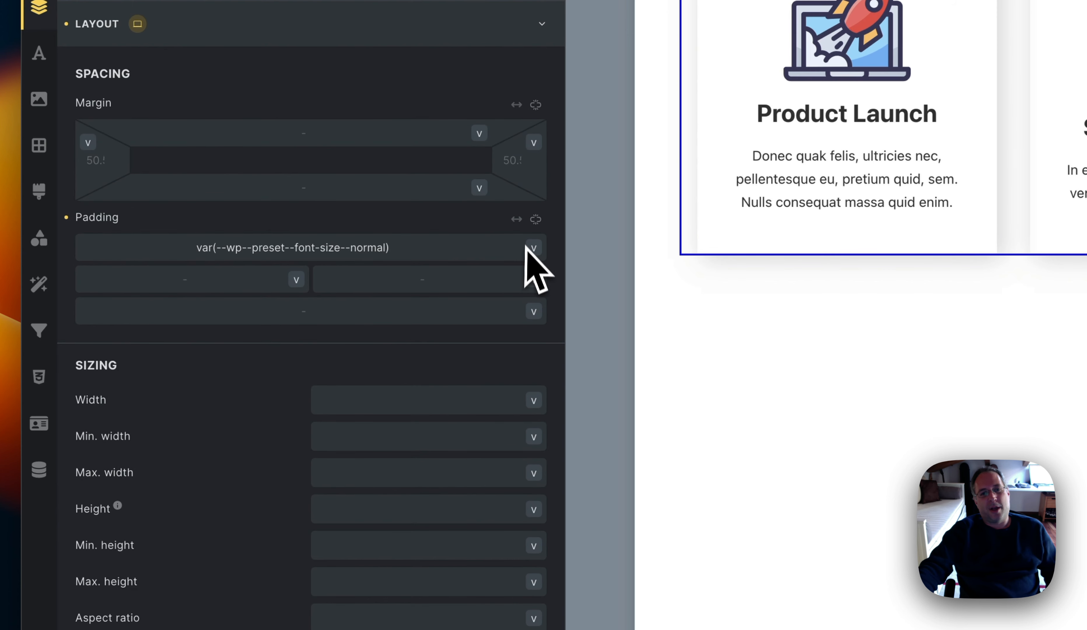
left_click(516, 220)
left_click(516, 220)
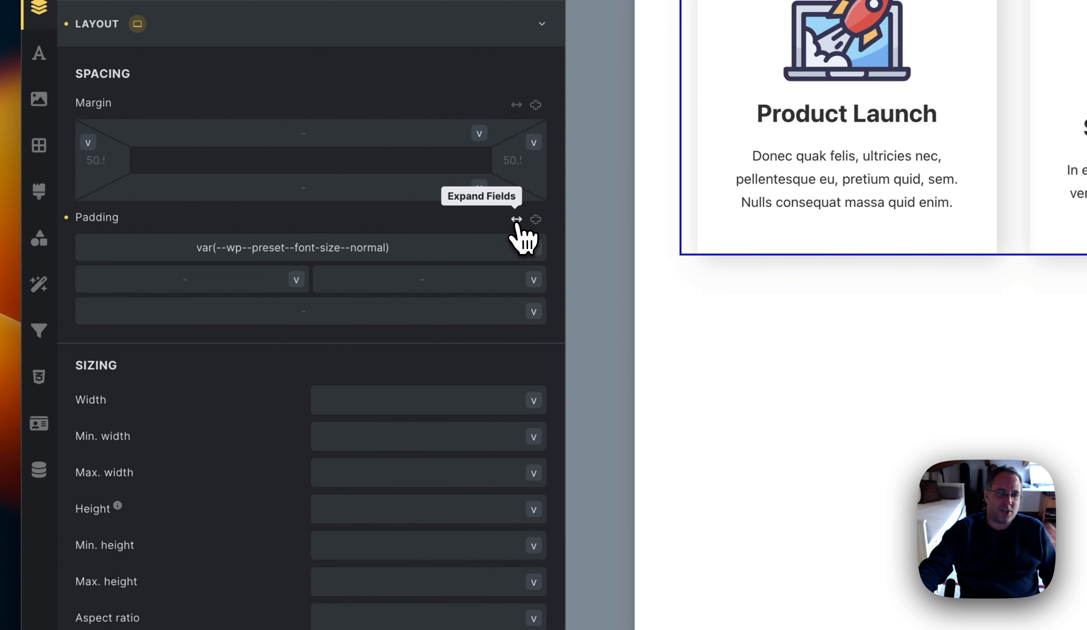
left_click(516, 220)
left_click(517, 220)
left_click(516, 220)
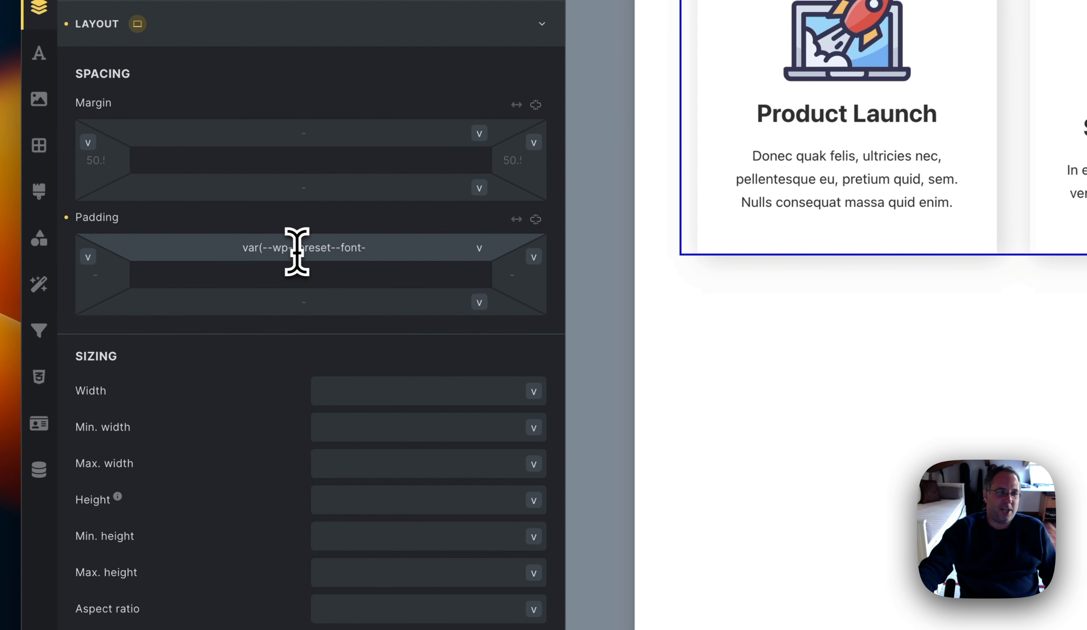
Examine the top padding value in the compact layout, then expand the Padding fields to compare how the value reads
left_click_drag(294, 250, 379, 250)
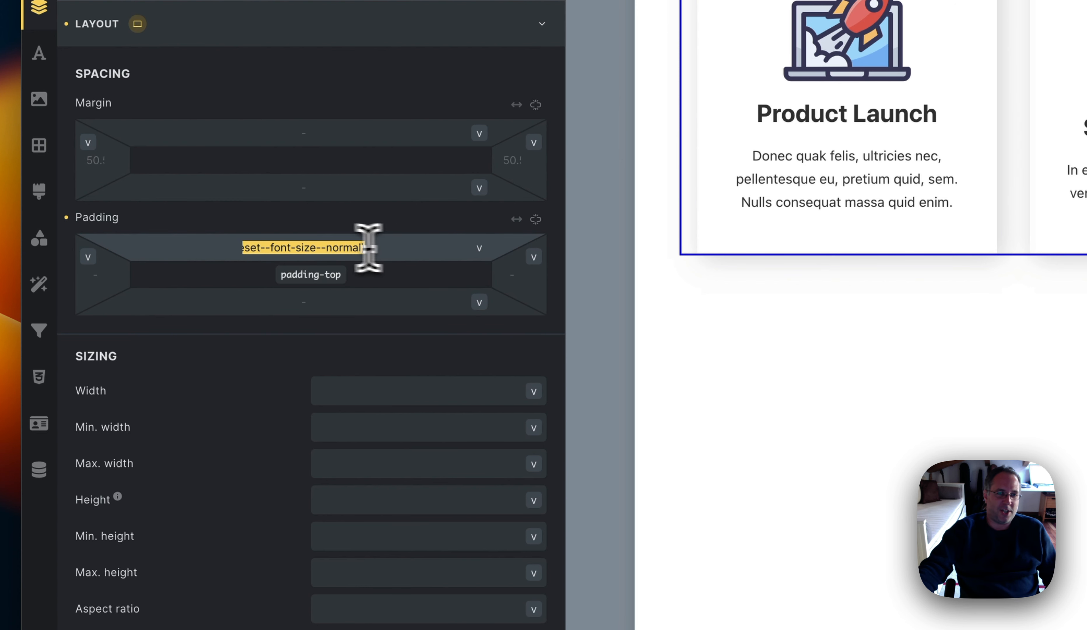
left_click(321, 246)
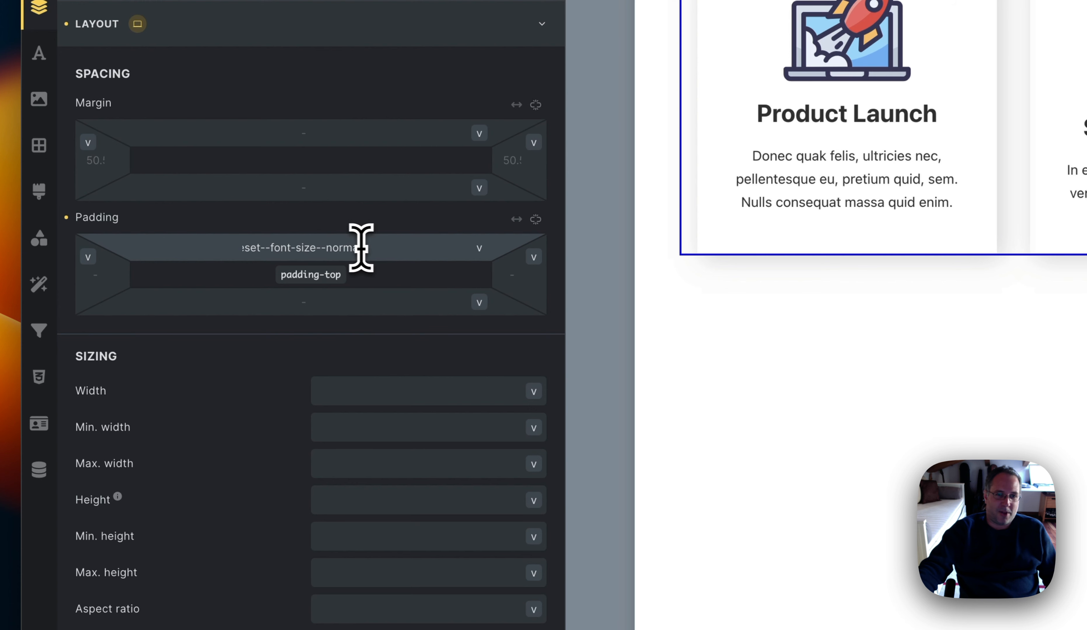
left_click_drag(361, 247, 231, 255)
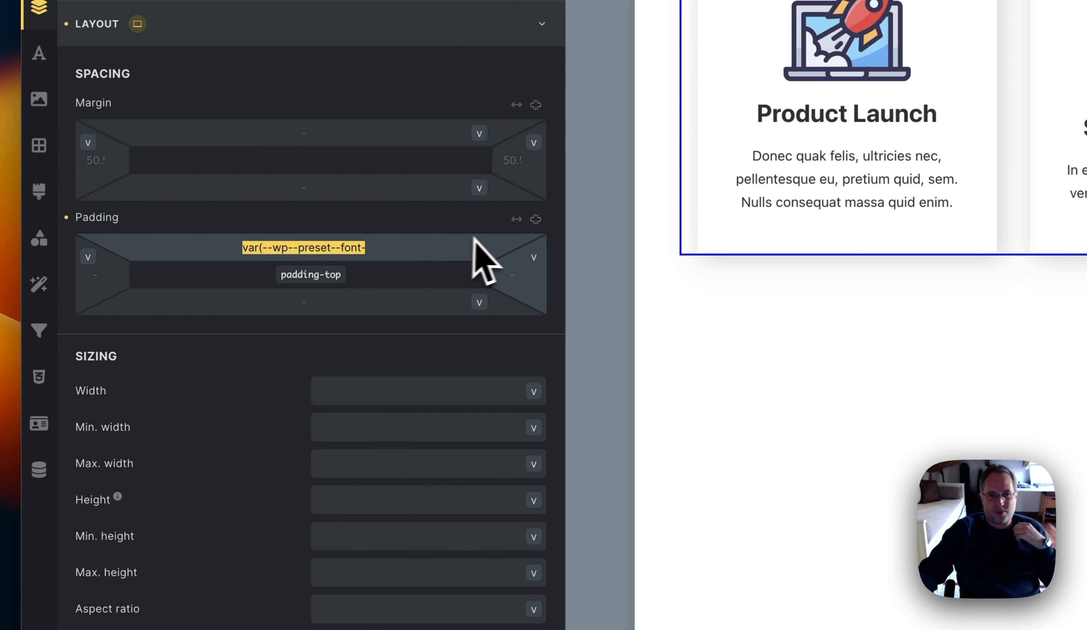
left_click(516, 219)
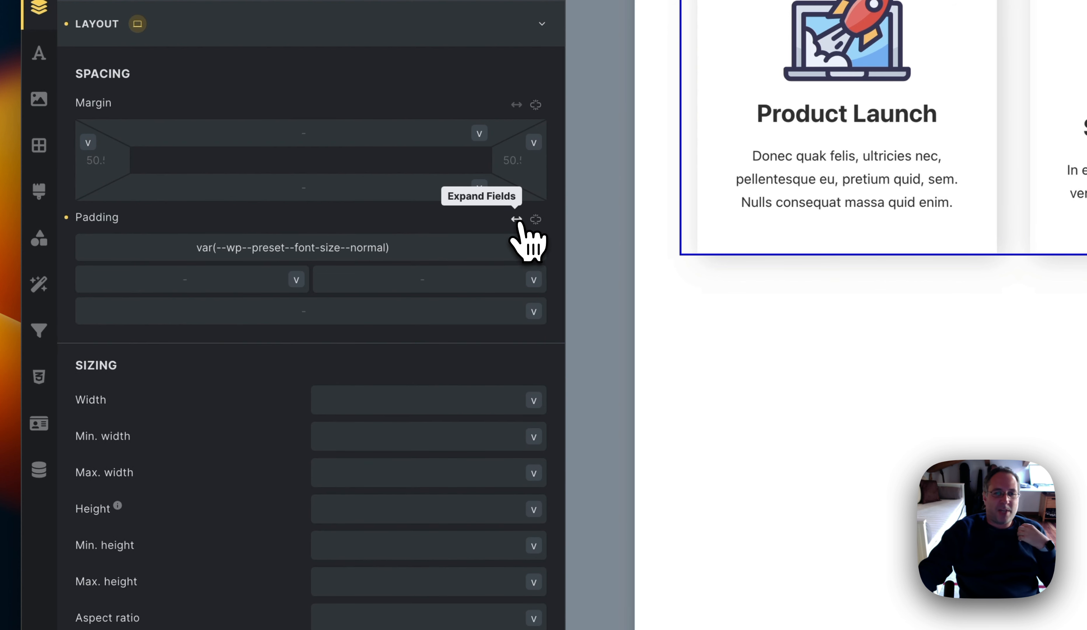
left_click_drag(190, 250, 455, 251)
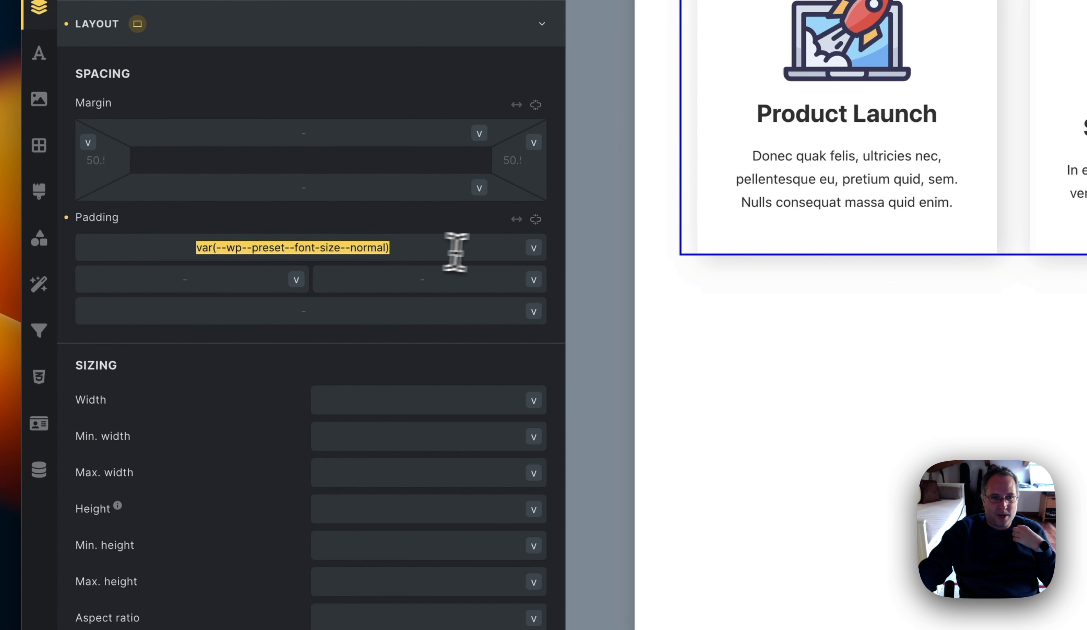
left_click(226, 281)
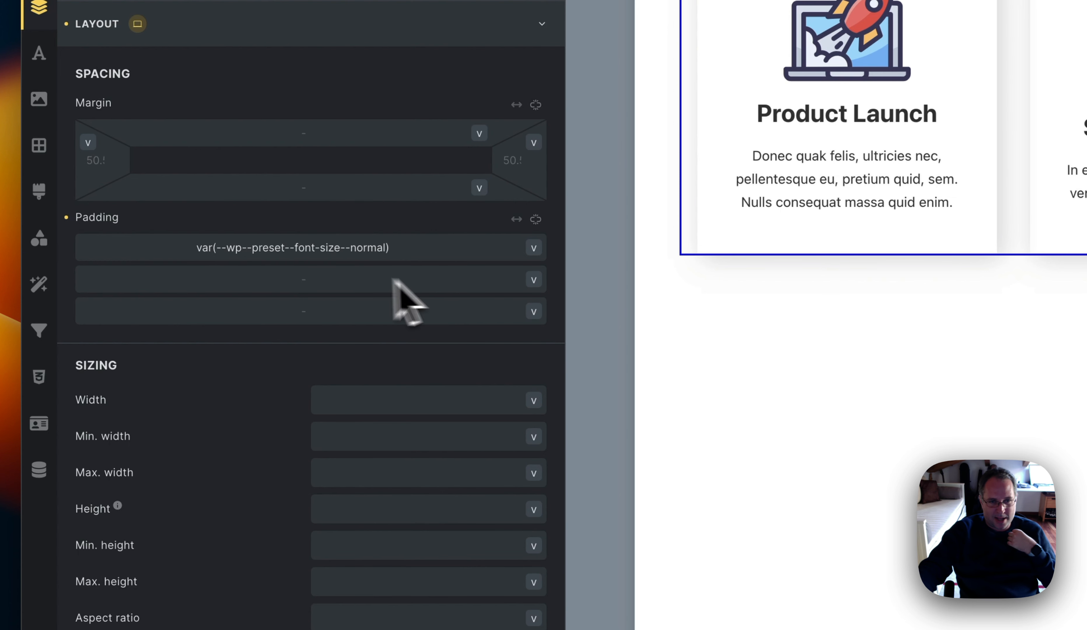
left_click(424, 251)
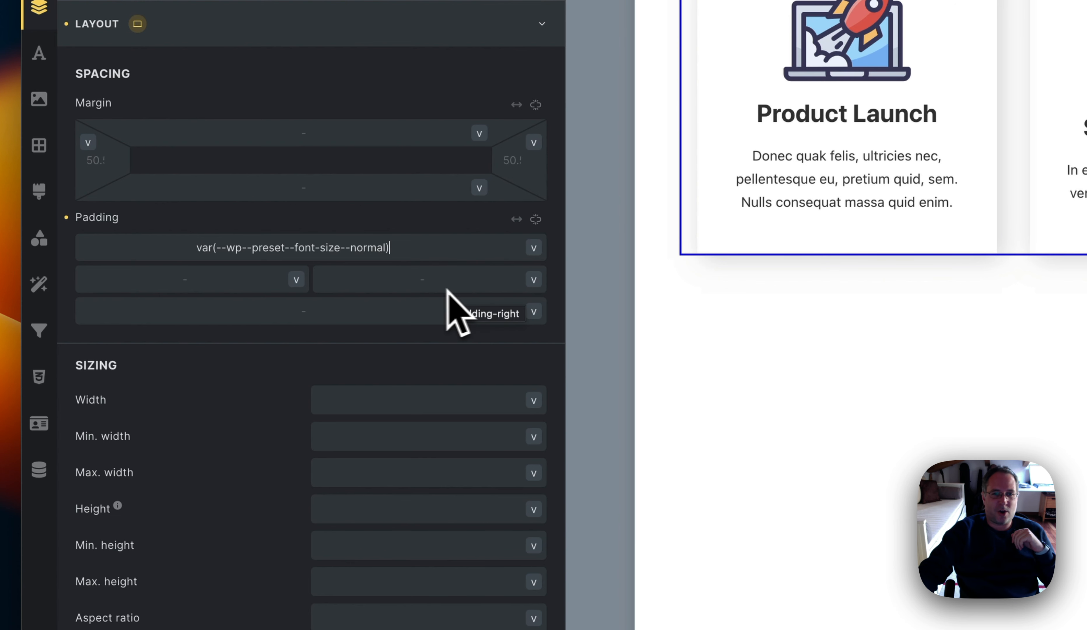
Set the container's left padding to test1 and right padding to test2, toggling the Padding fields' layout and leaving them expanded
left_click(243, 283)
type("test1")
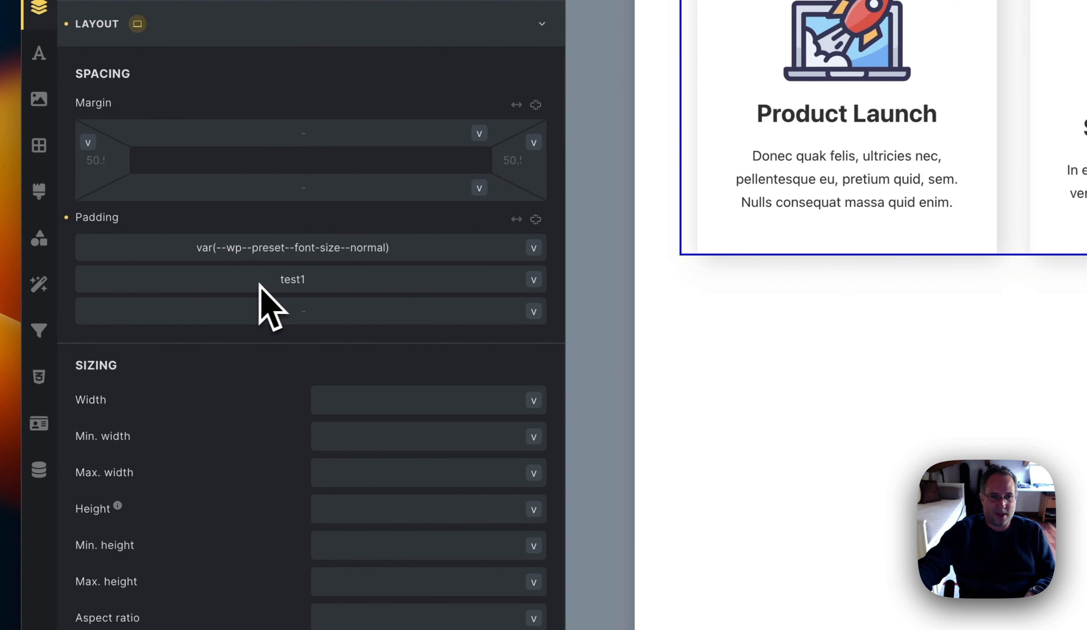
left_click(271, 303)
left_click(376, 277)
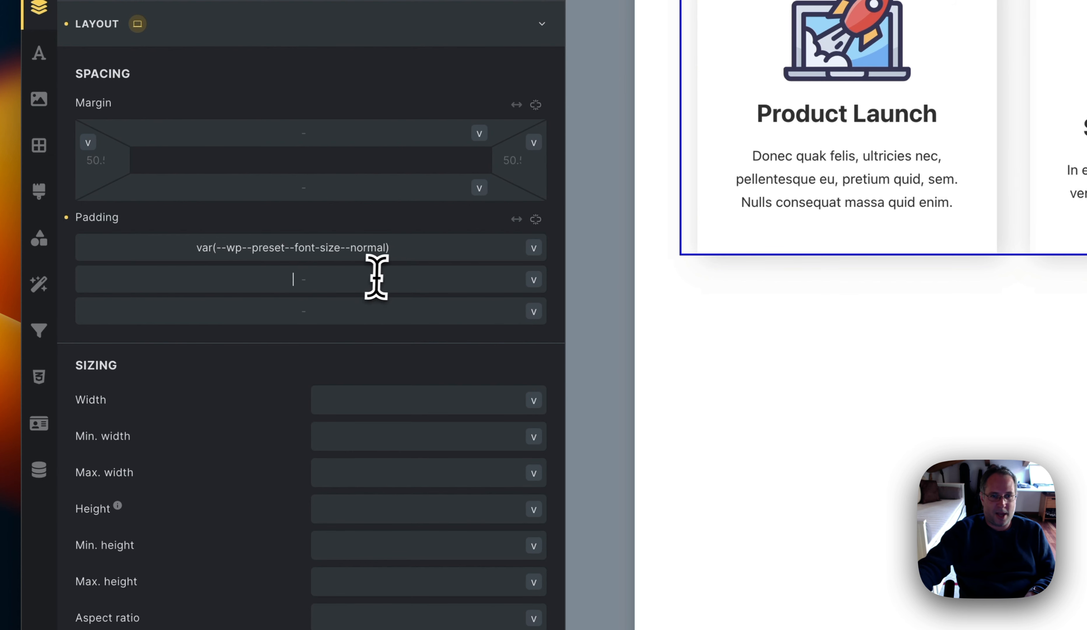
type("test2")
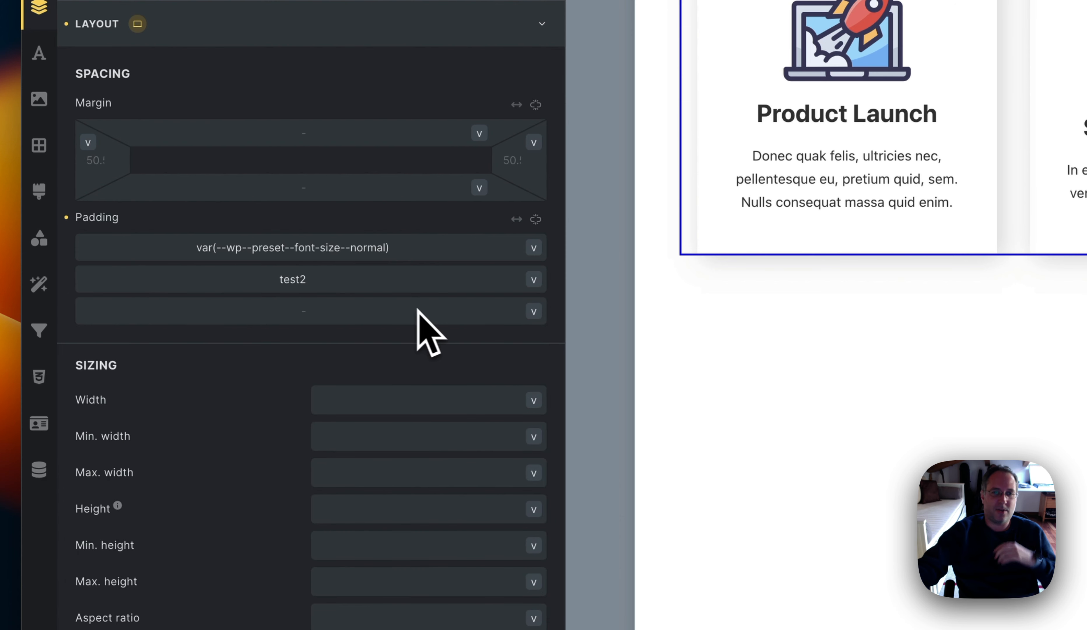
left_click(378, 307)
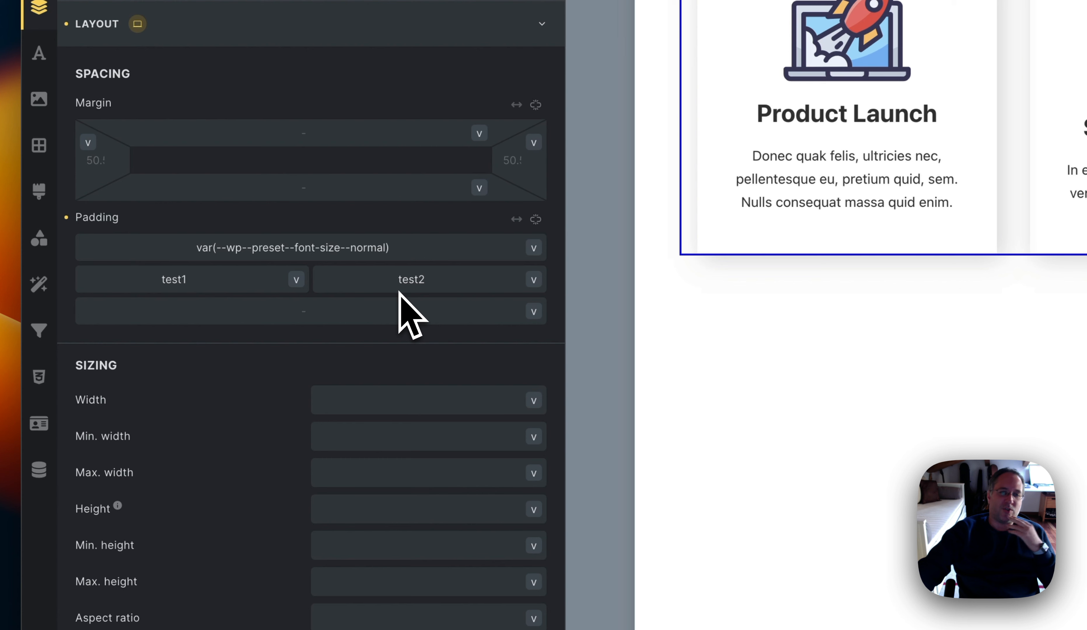
left_click(516, 219)
left_click(516, 219)
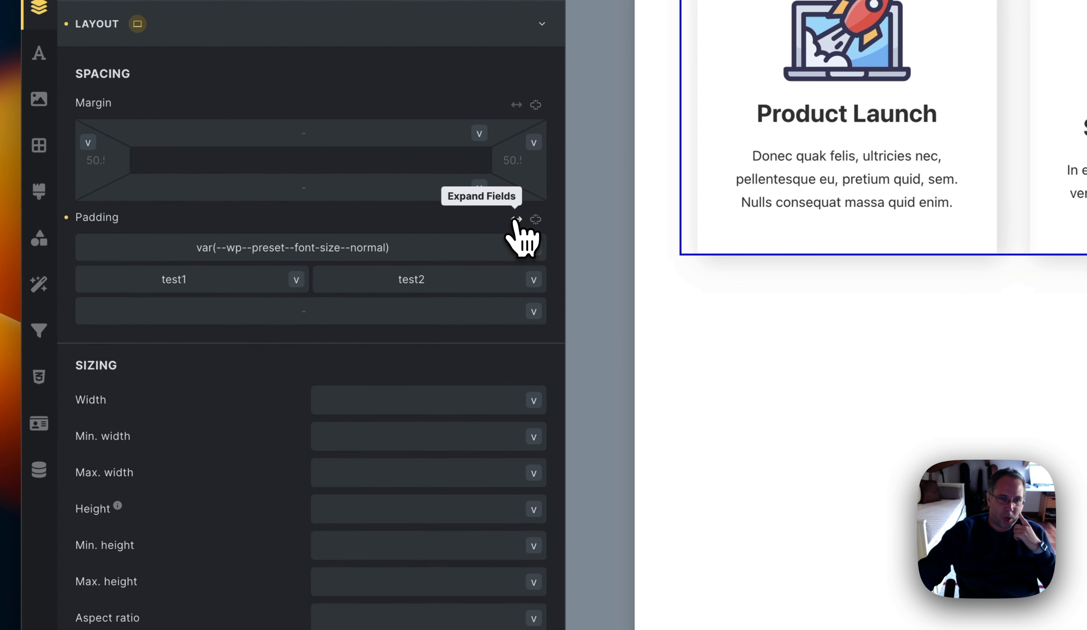
Toggle the container's Padding fields to the compact box layout and back to compare the two views
left_click(516, 219)
left_click(516, 219)
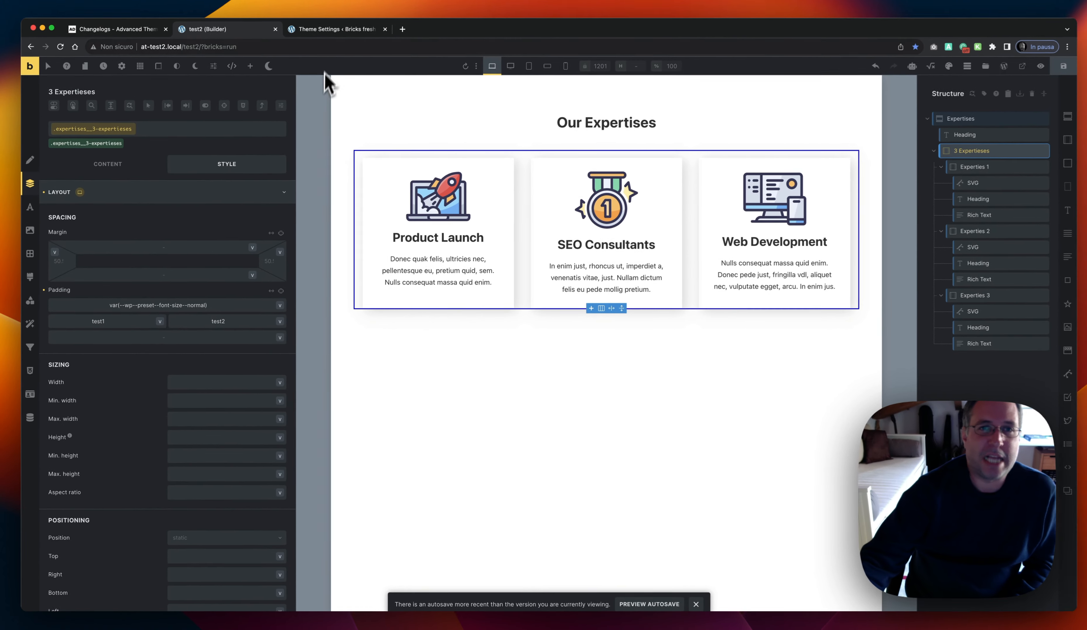
Review the Release 2.1-beta change list on the Advanced Themer changelogs page and return to the test2 page in the builder
left_click(325, 33)
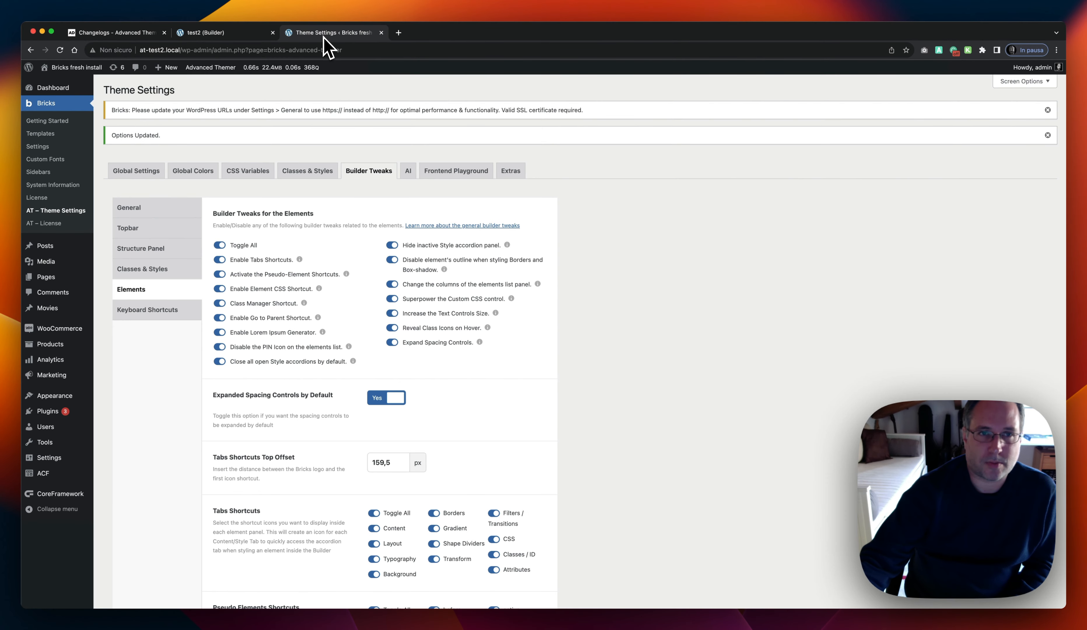
left_click(91, 34)
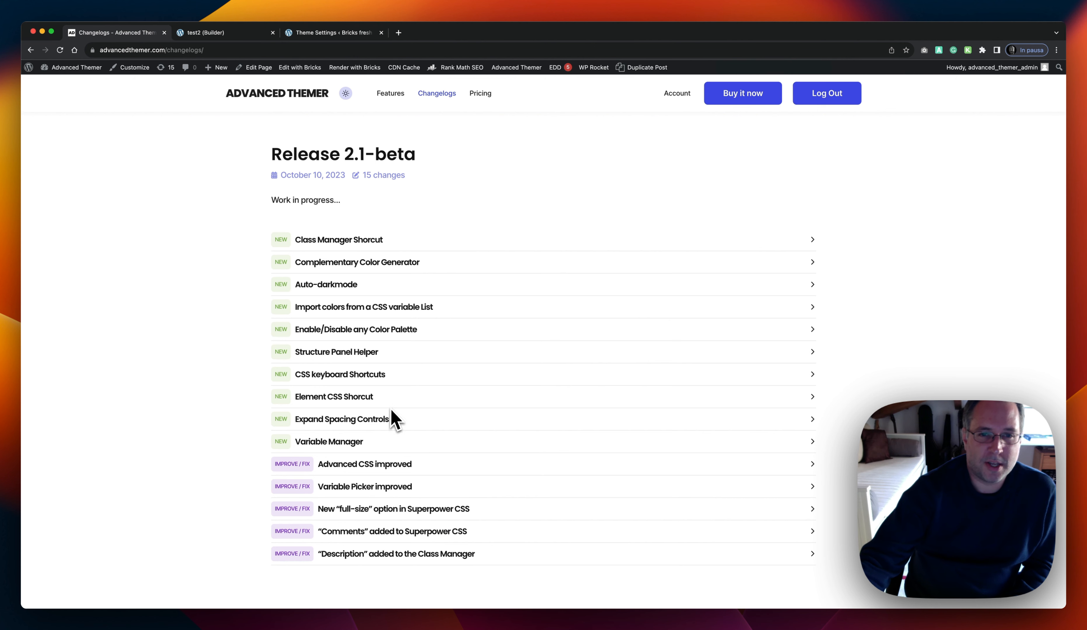
scroll(373, 446, "down", 3)
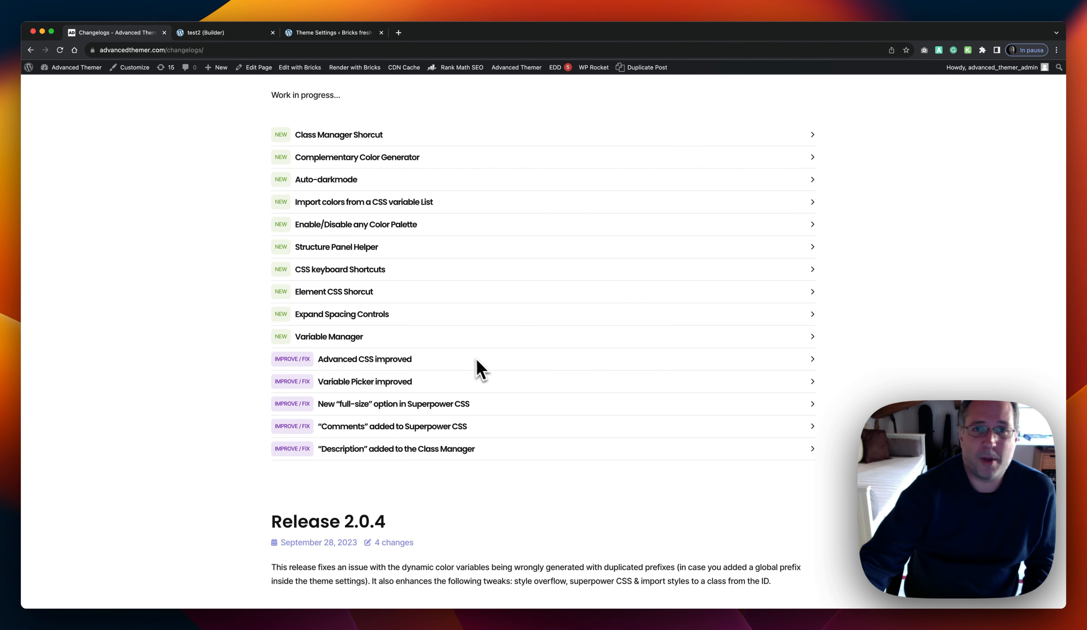
scroll(464, 354, "up", 3)
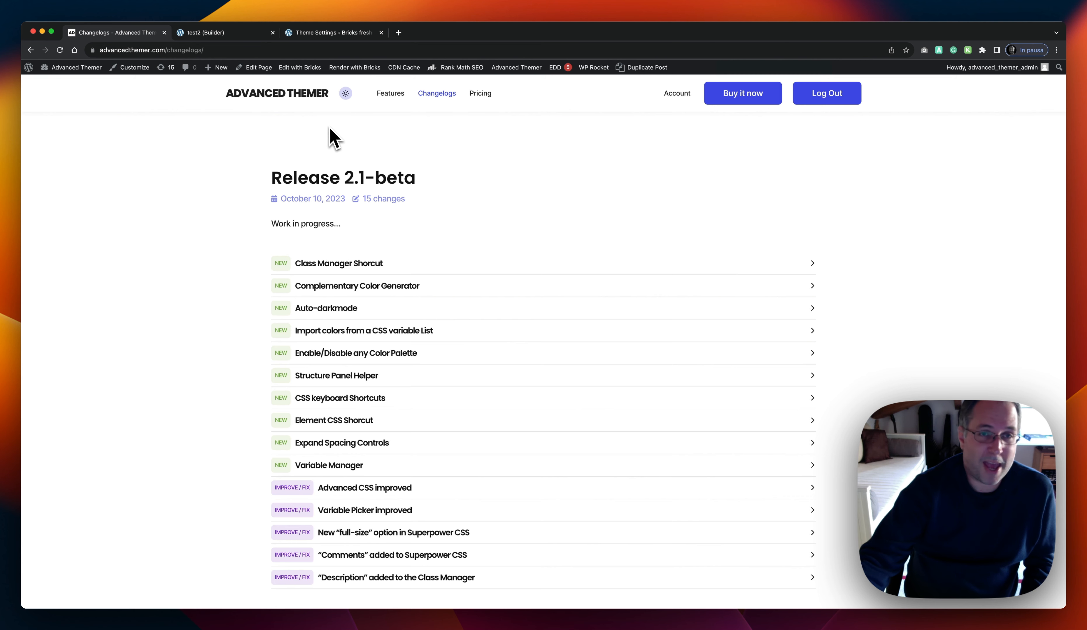
left_click(252, 34)
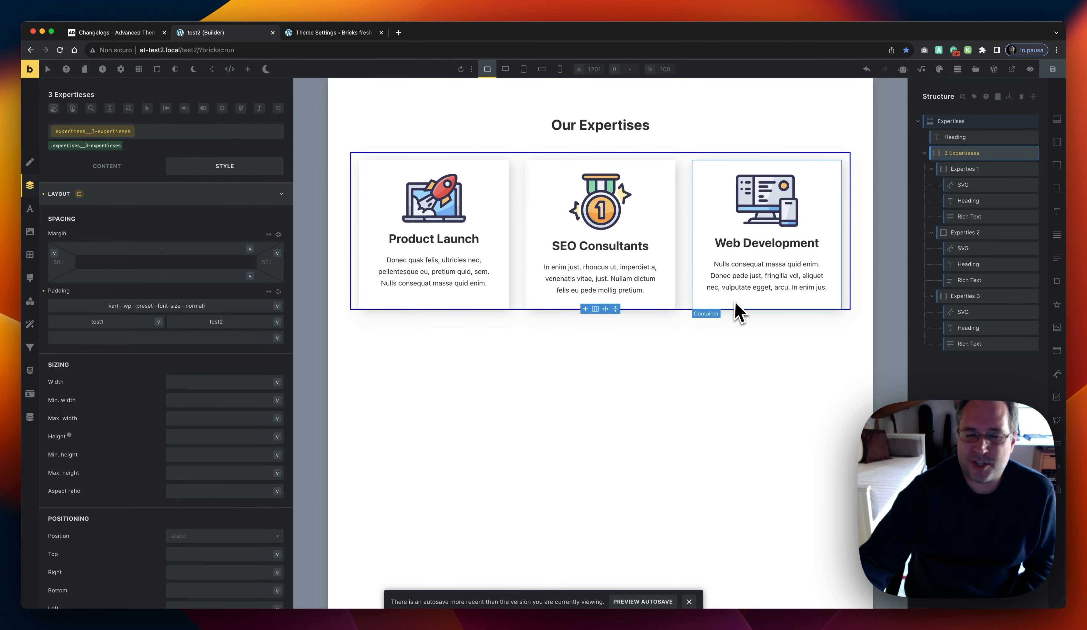